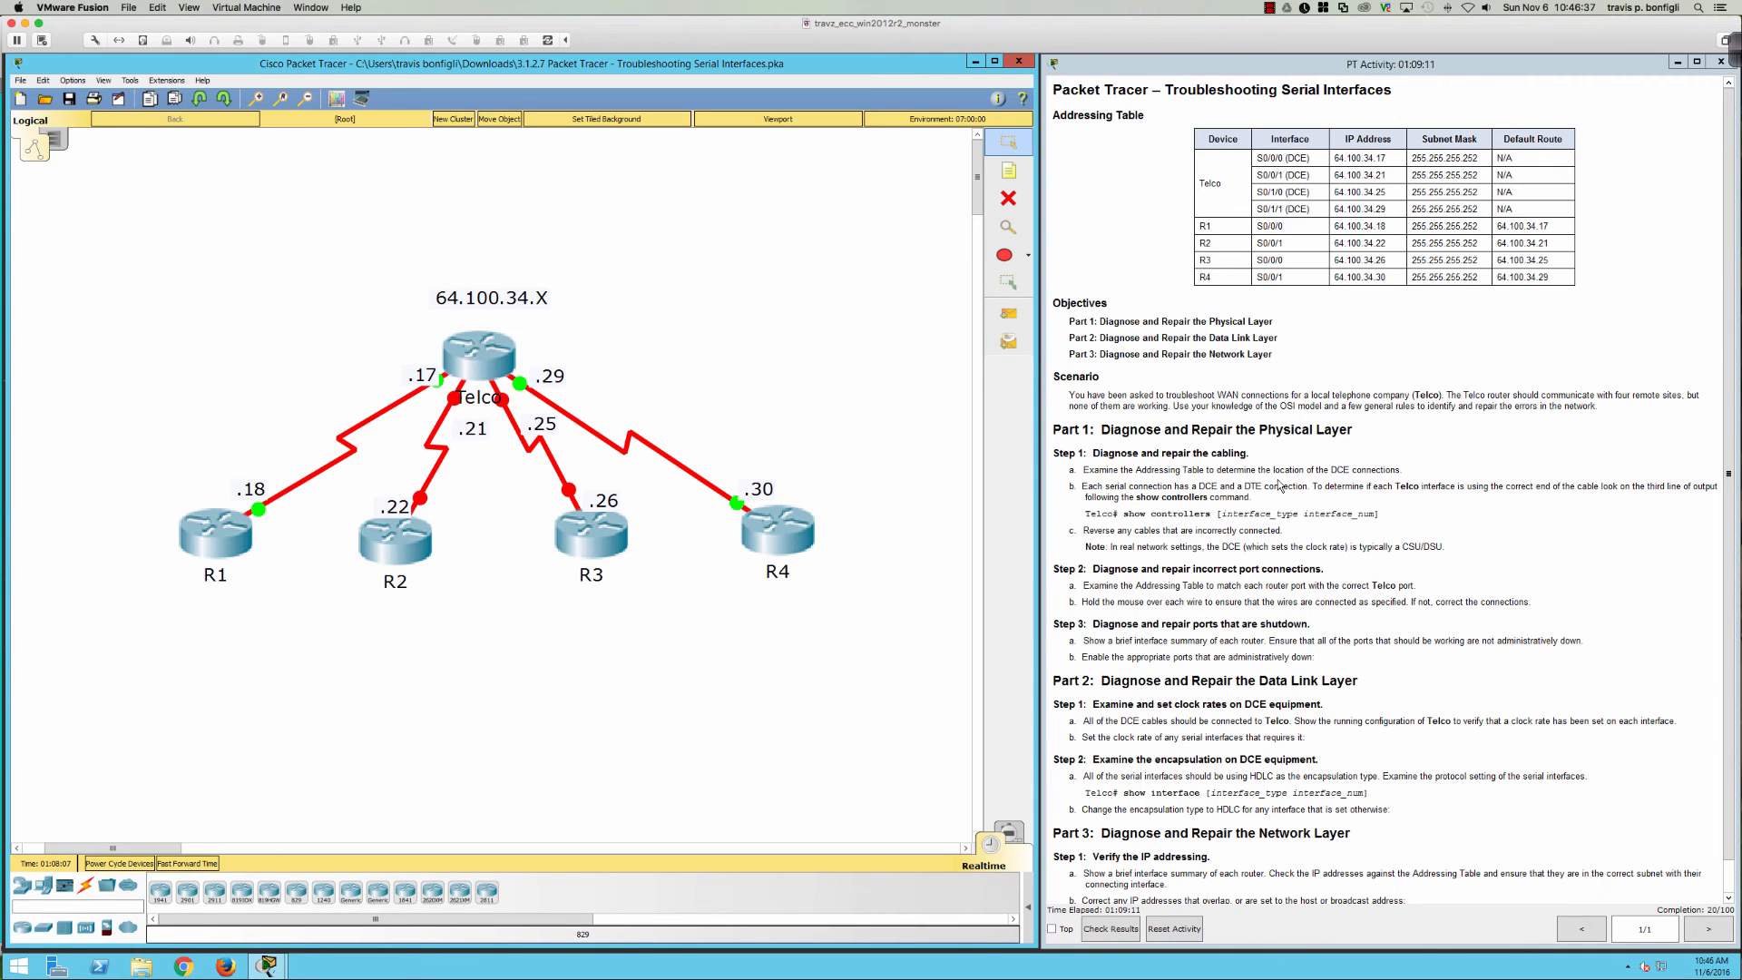
pyautogui.click(484, 355)
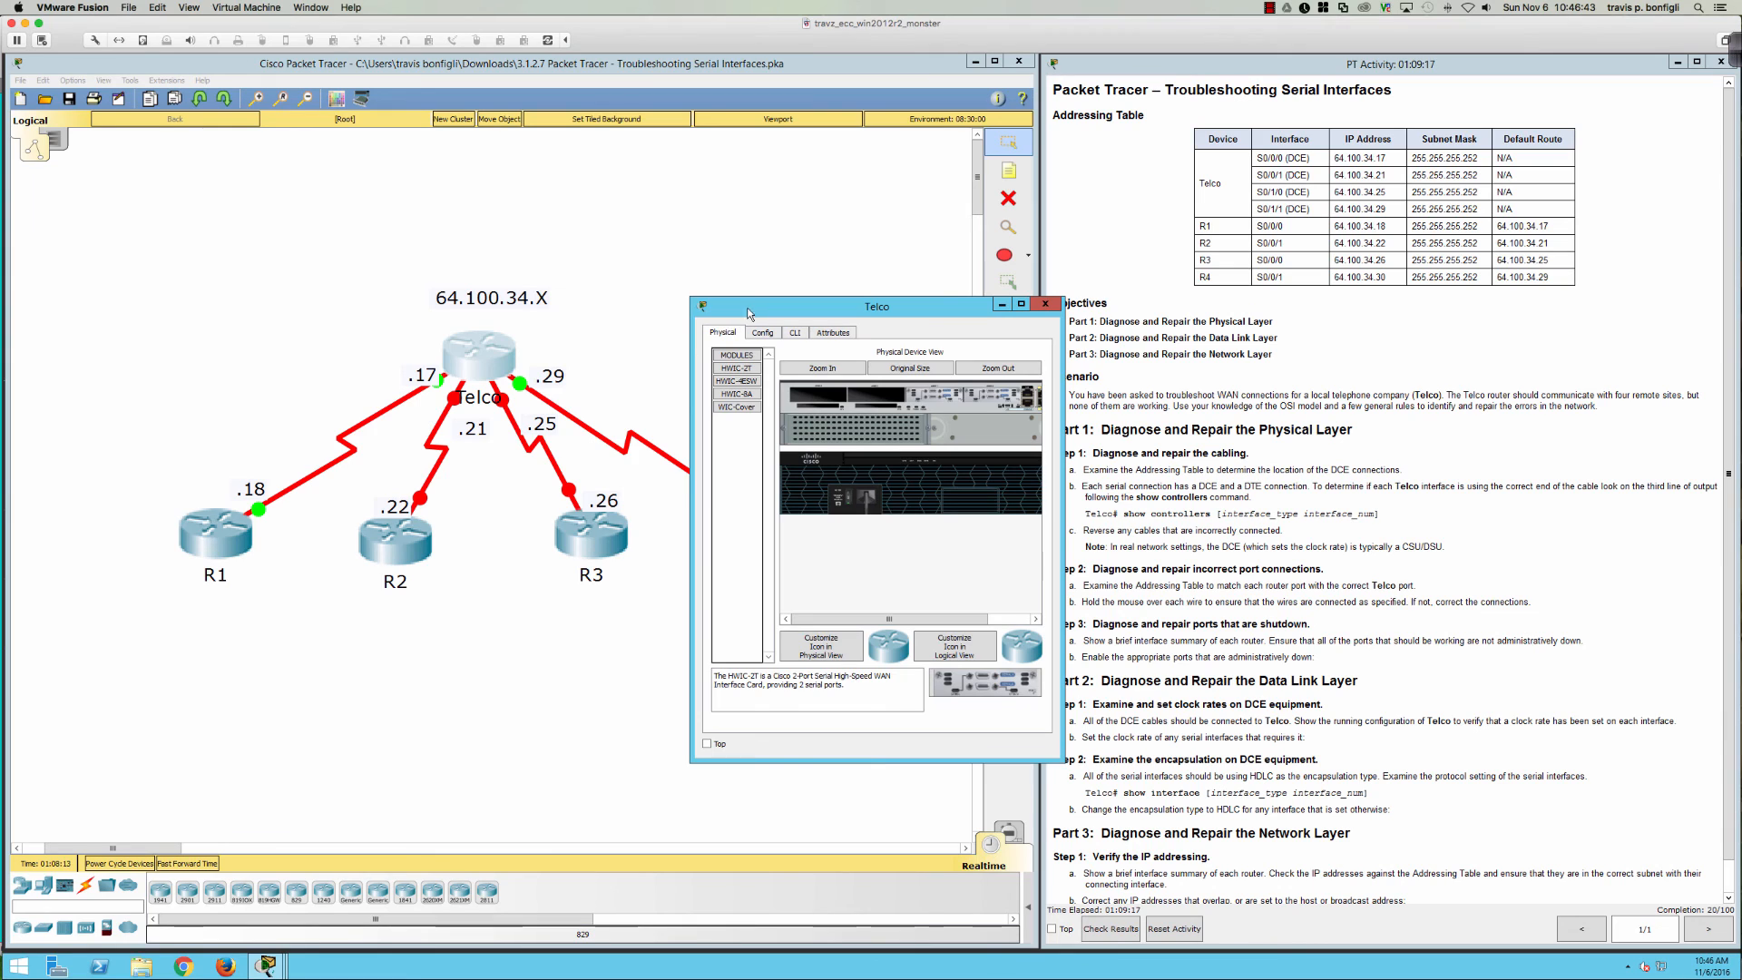
pyautogui.moveTo(748, 313); pyautogui.dragTo(636, 313)
pyautogui.click(924, 302)
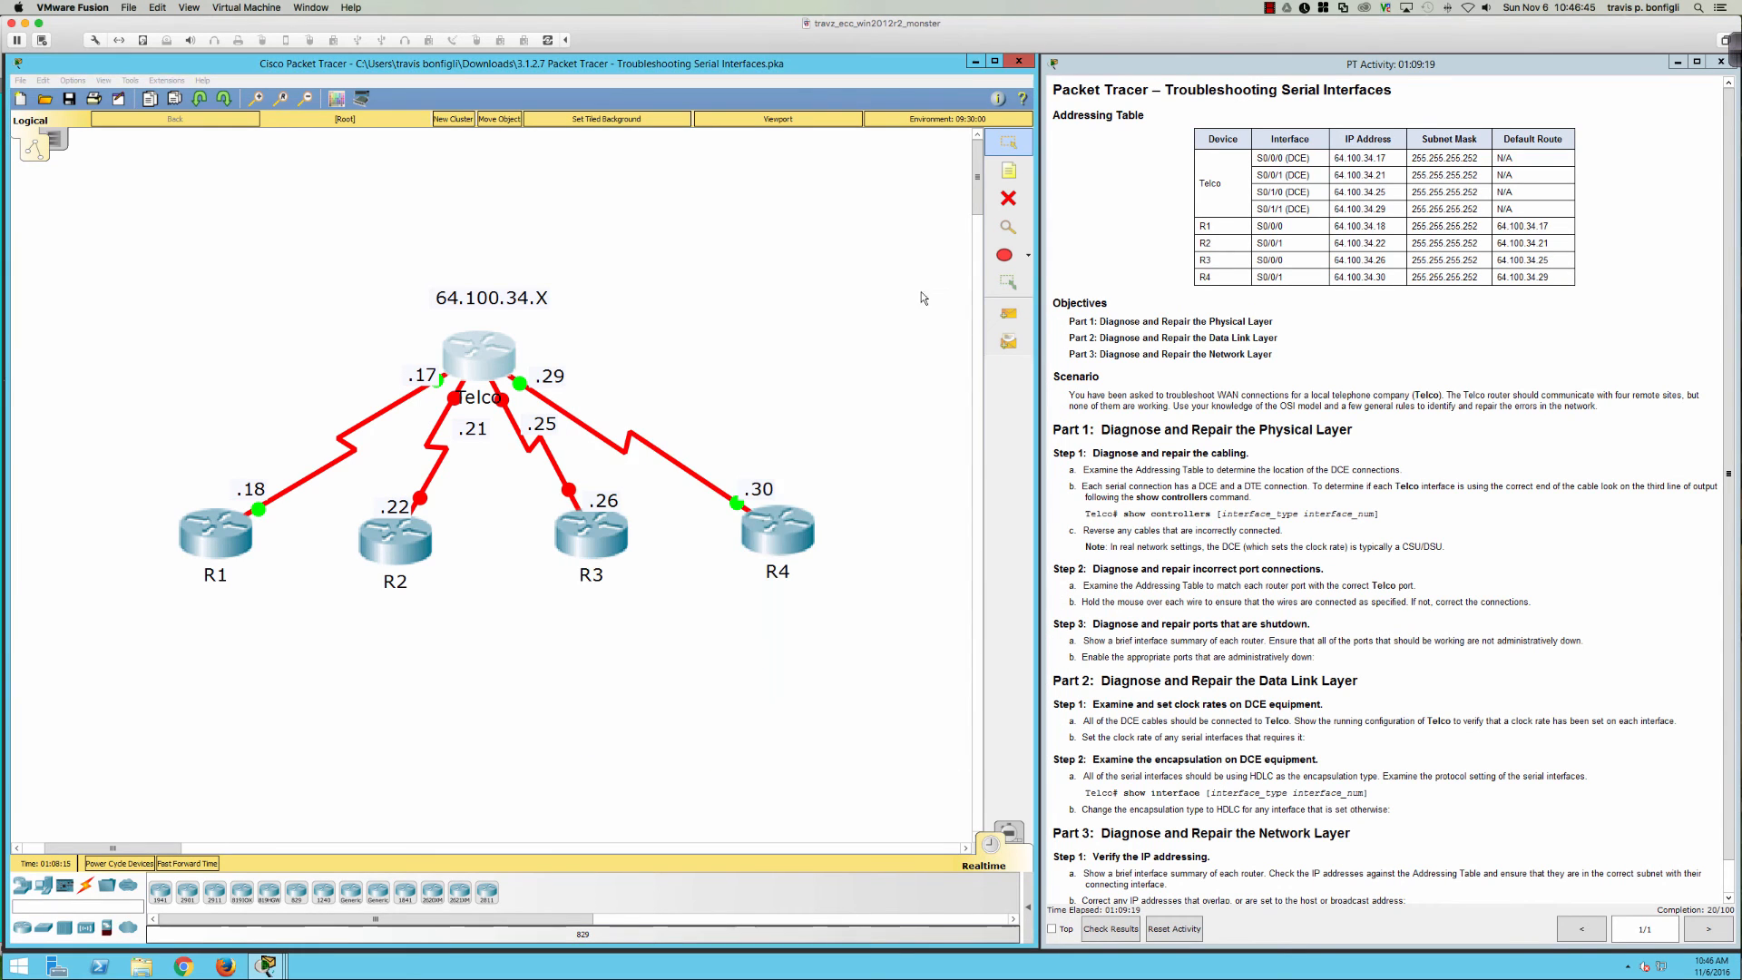
# - Check the CLI font and size in the application's font preferences
pyautogui.click(105, 82)
pyautogui.click(93, 96)
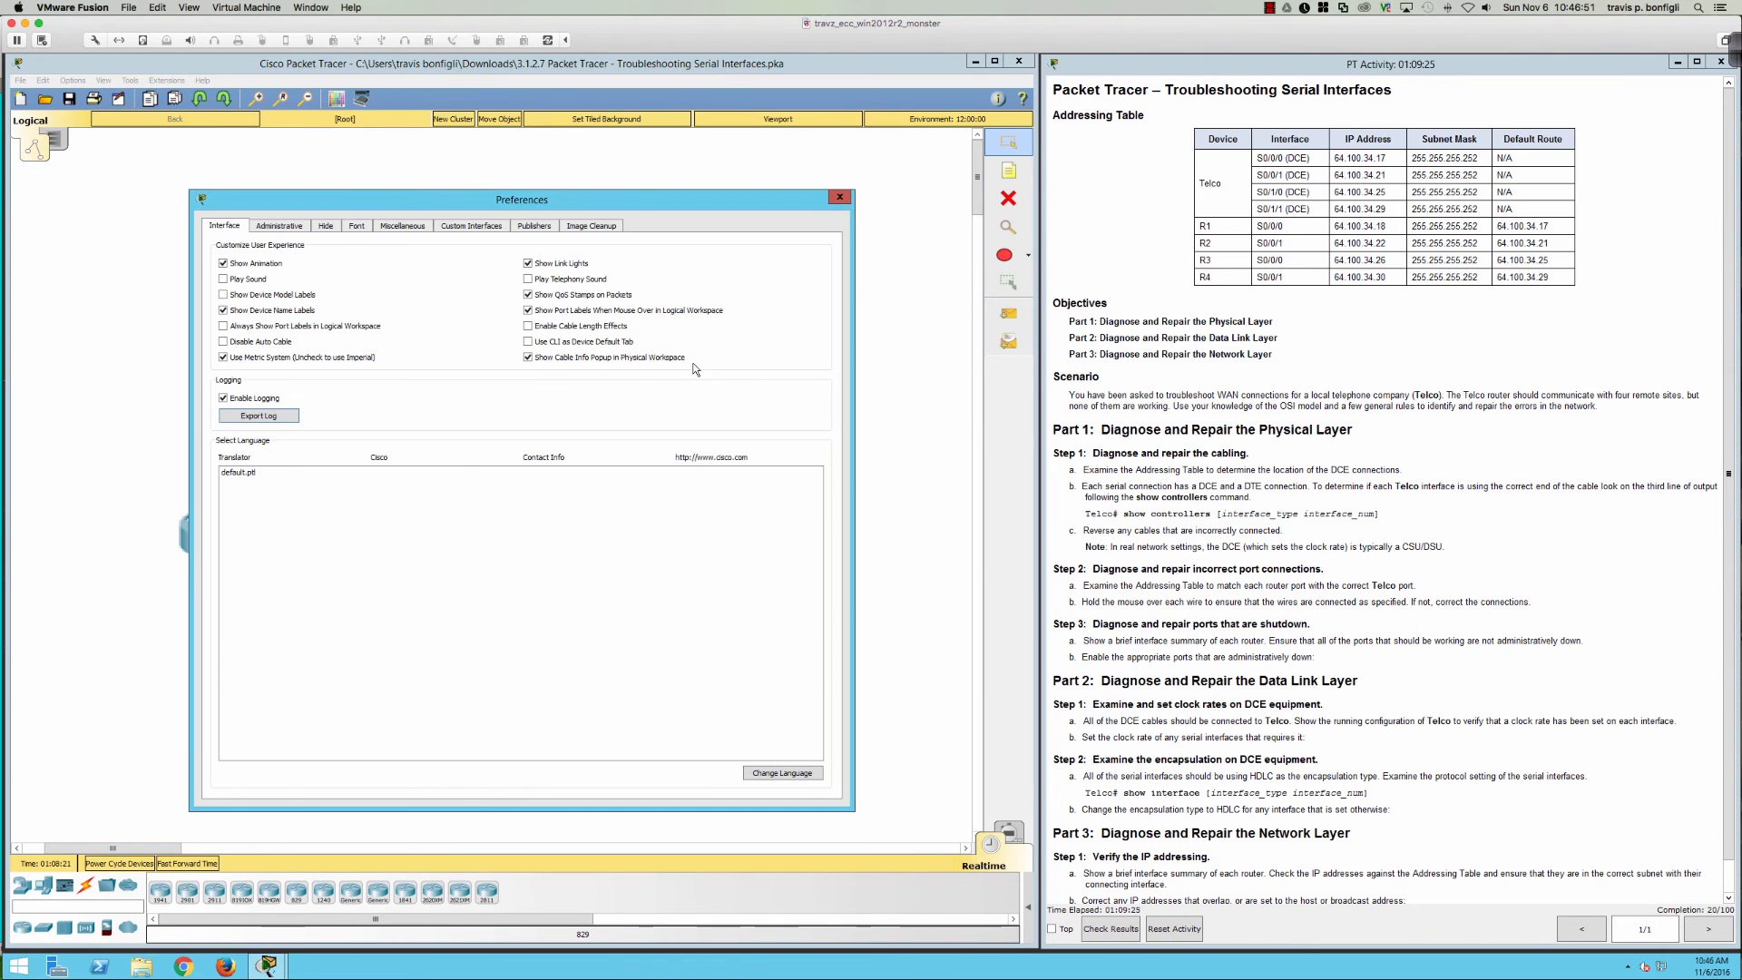
pyautogui.click(363, 229)
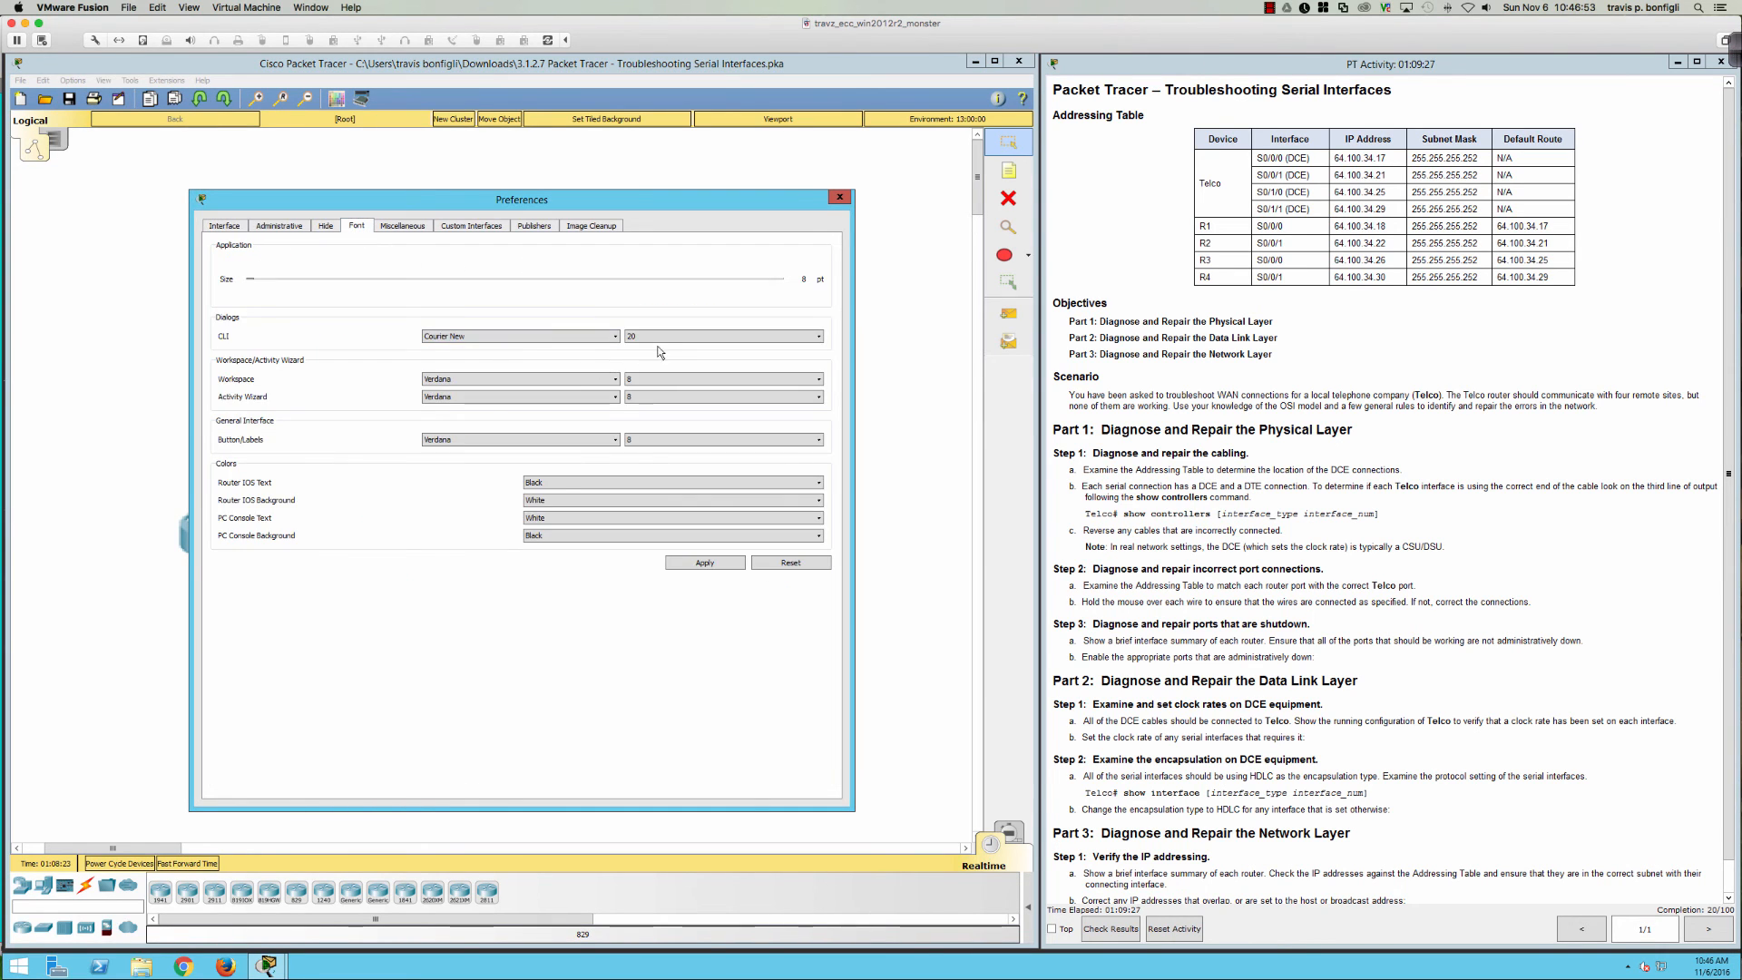
pyautogui.click(841, 196)
# - Open the Telco router's device window and enlarge it to cover the topology workspace
pyautogui.click(489, 359)
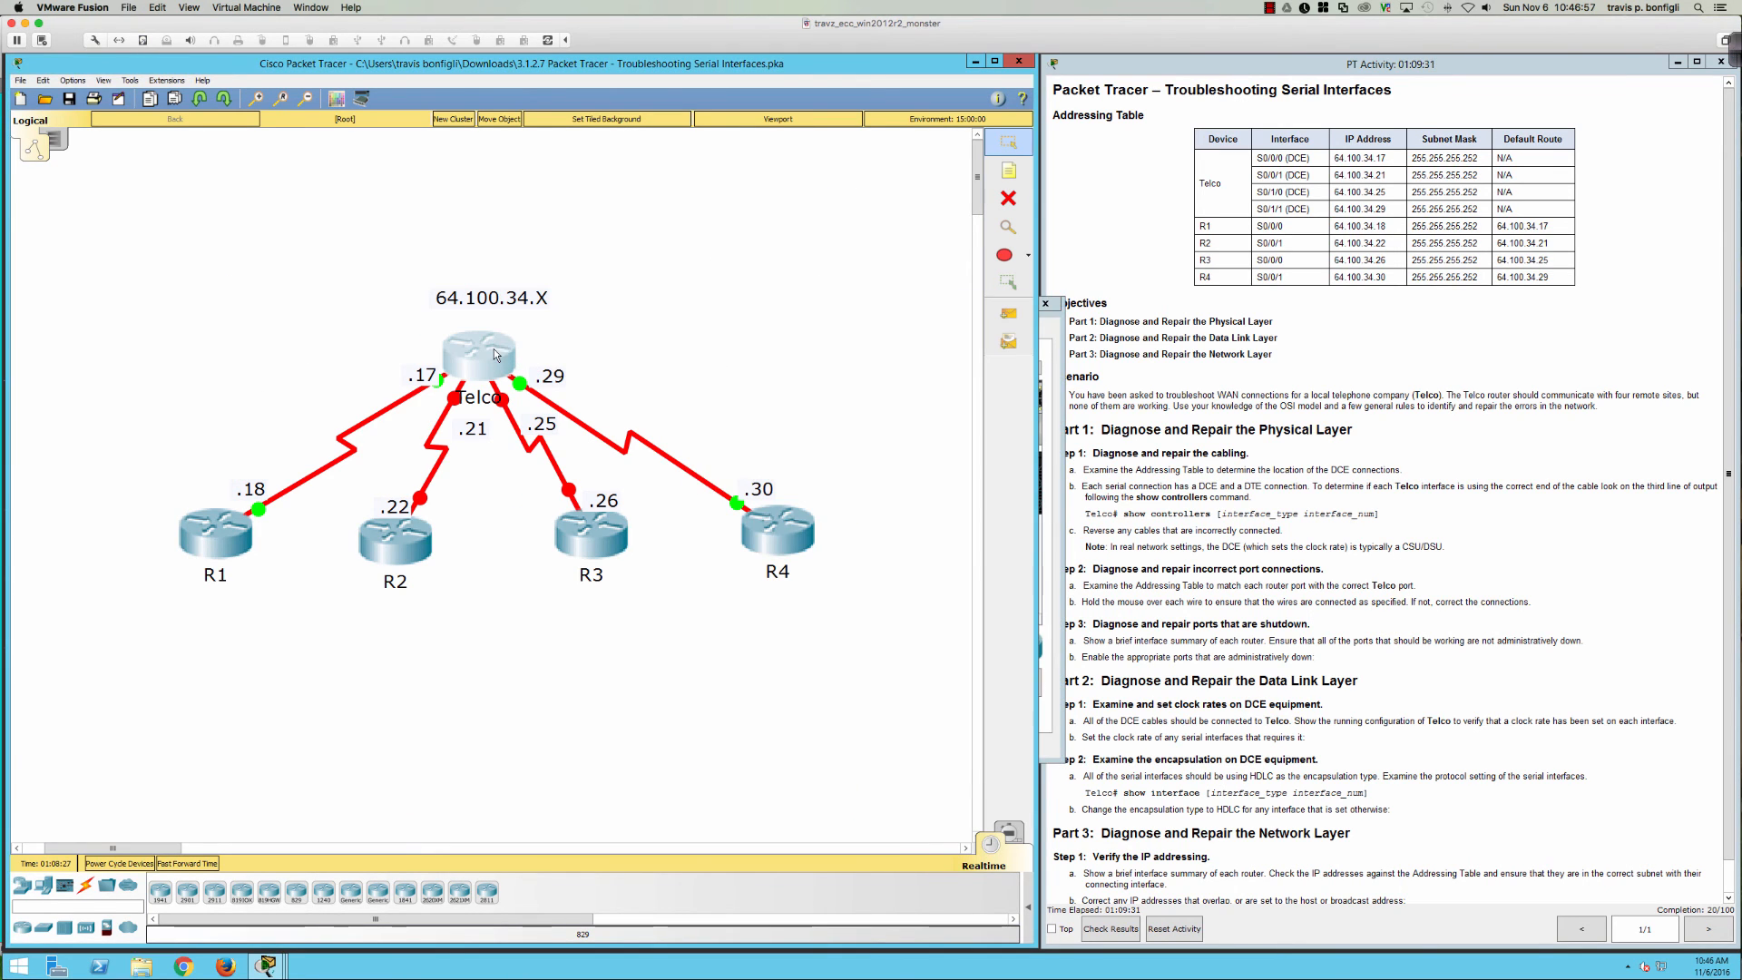
pyautogui.moveTo(786, 309); pyautogui.dragTo(105, 176)
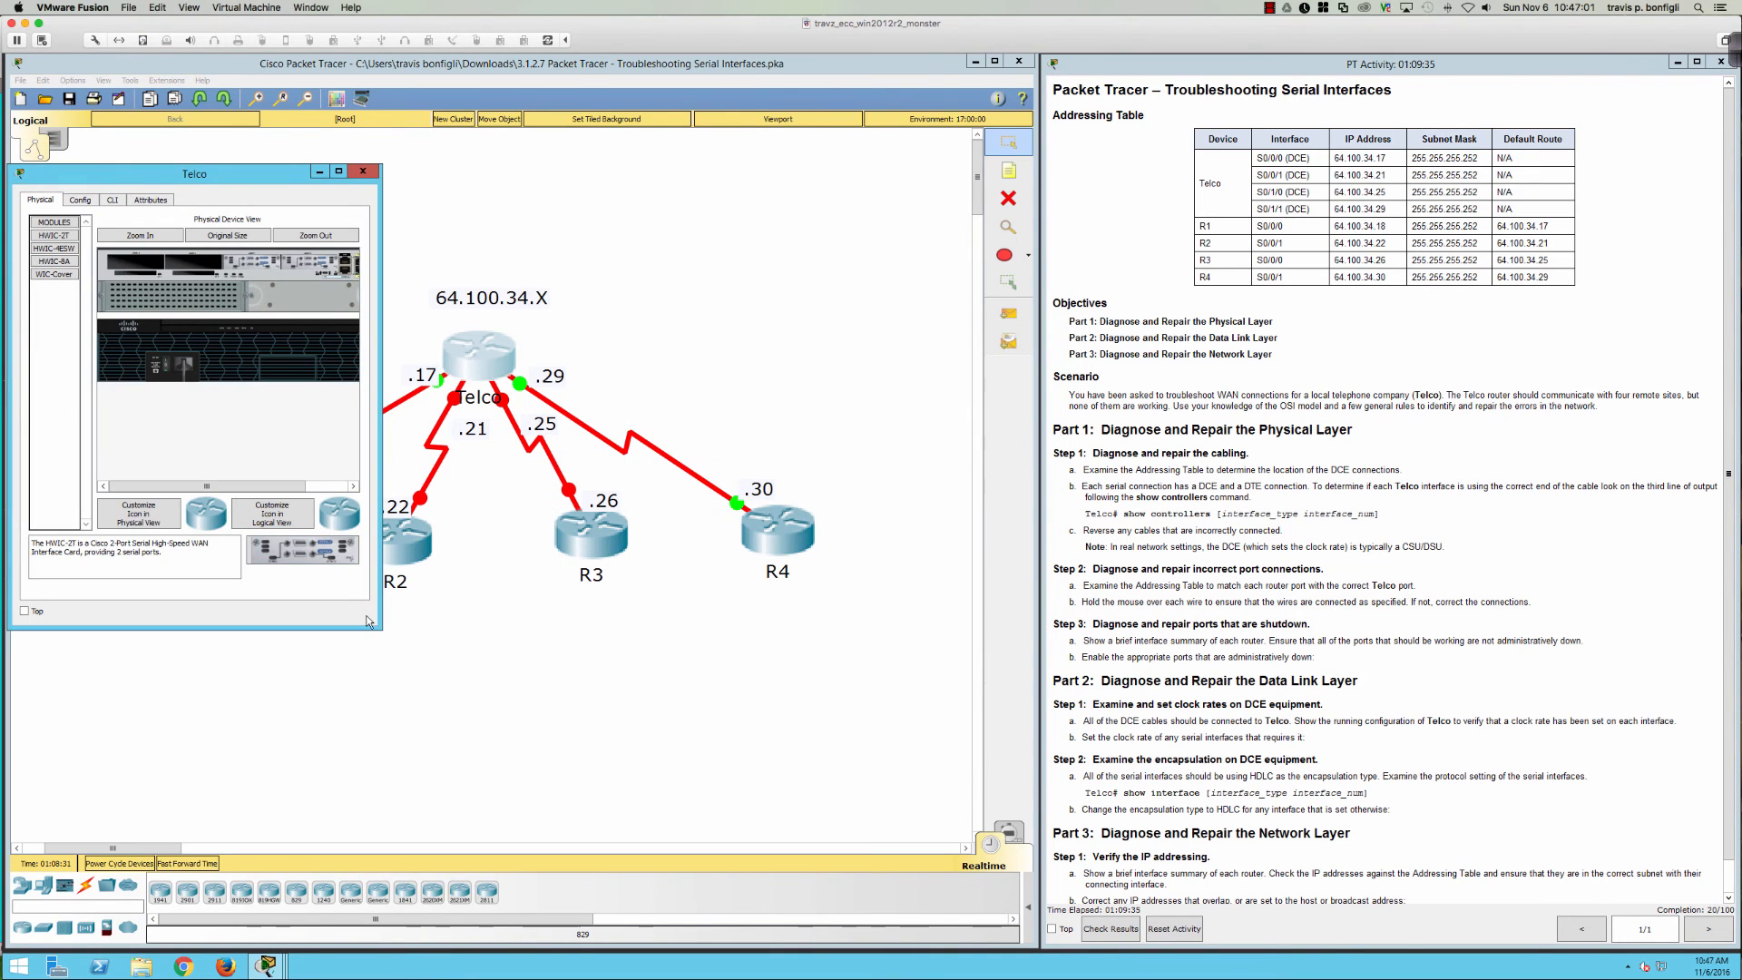
pyautogui.moveTo(478, 701); pyautogui.dragTo(564, 730)
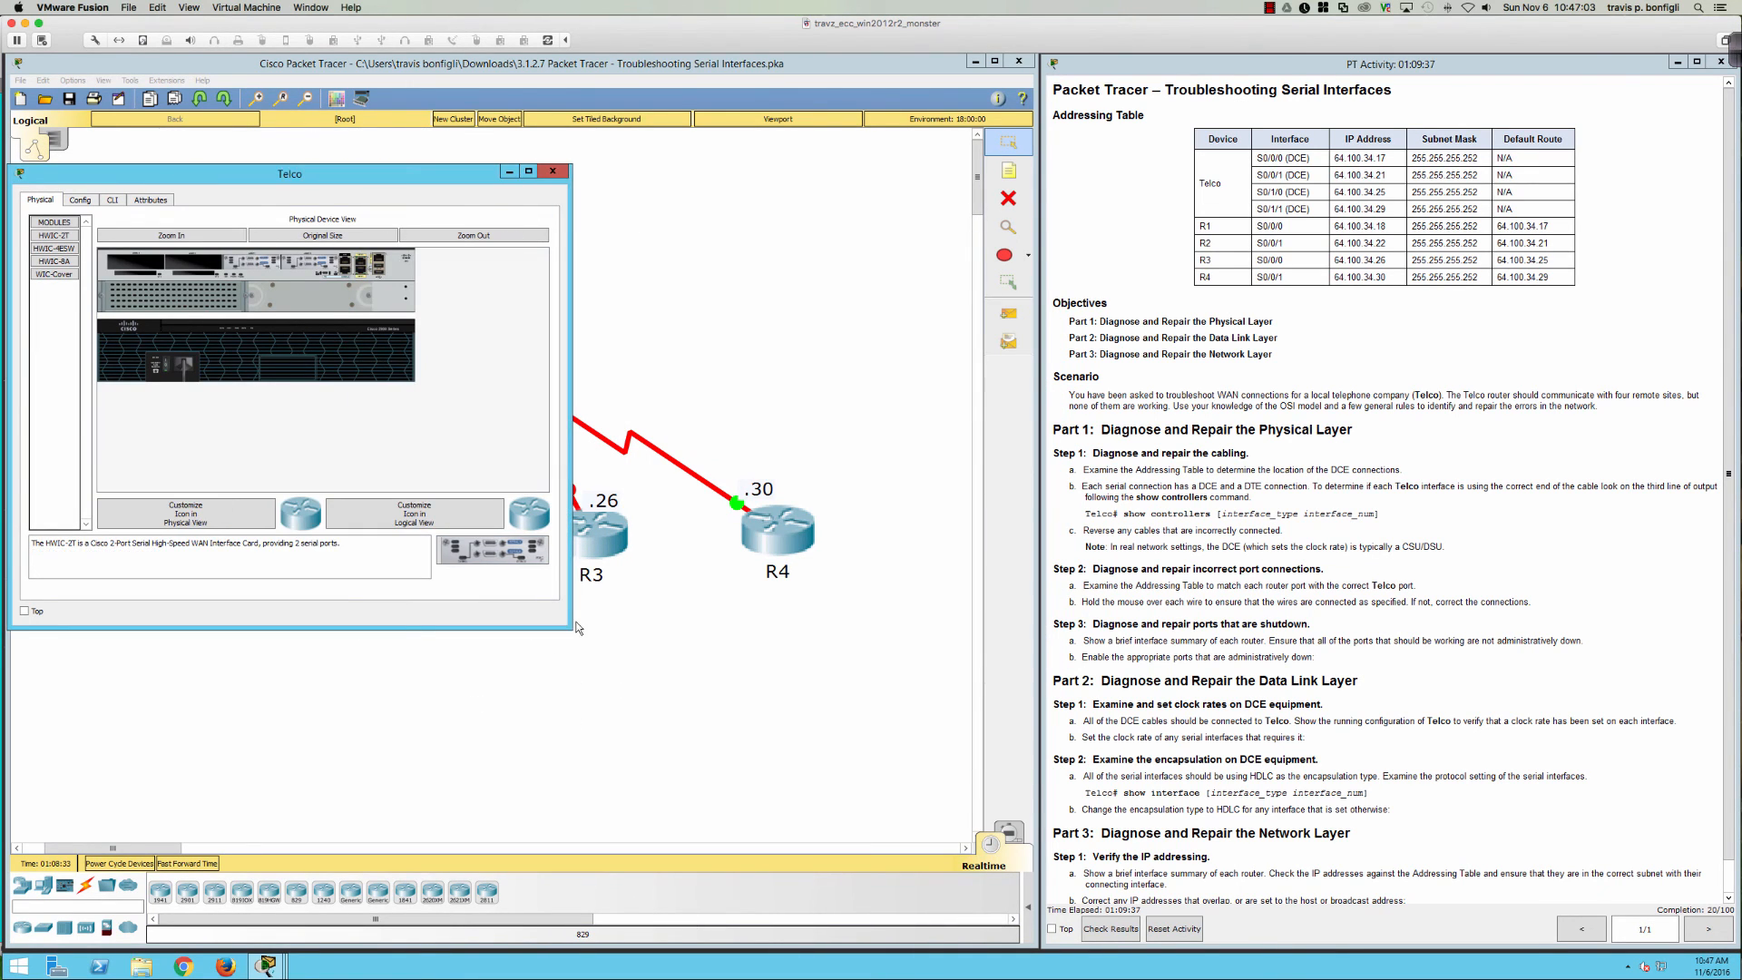
pyautogui.moveTo(569, 626); pyautogui.dragTo(1022, 850)
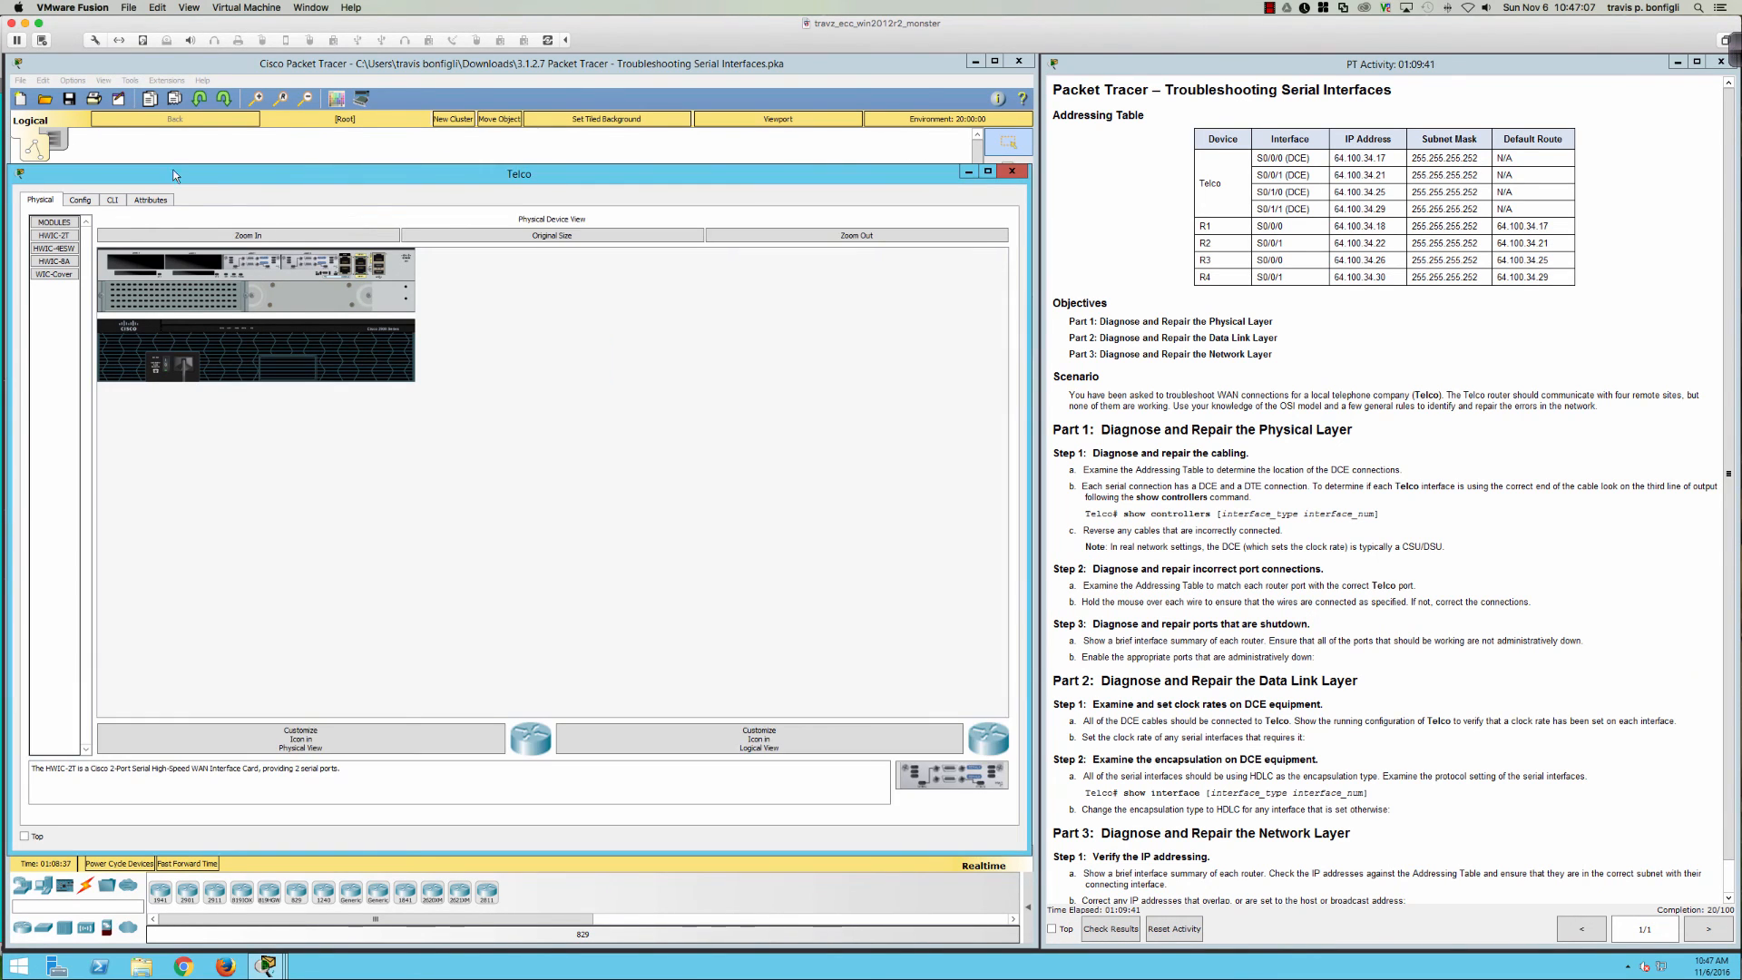
# - Open Telco's command line and enter privileged EXEC mode with en
pyautogui.click(112, 200)
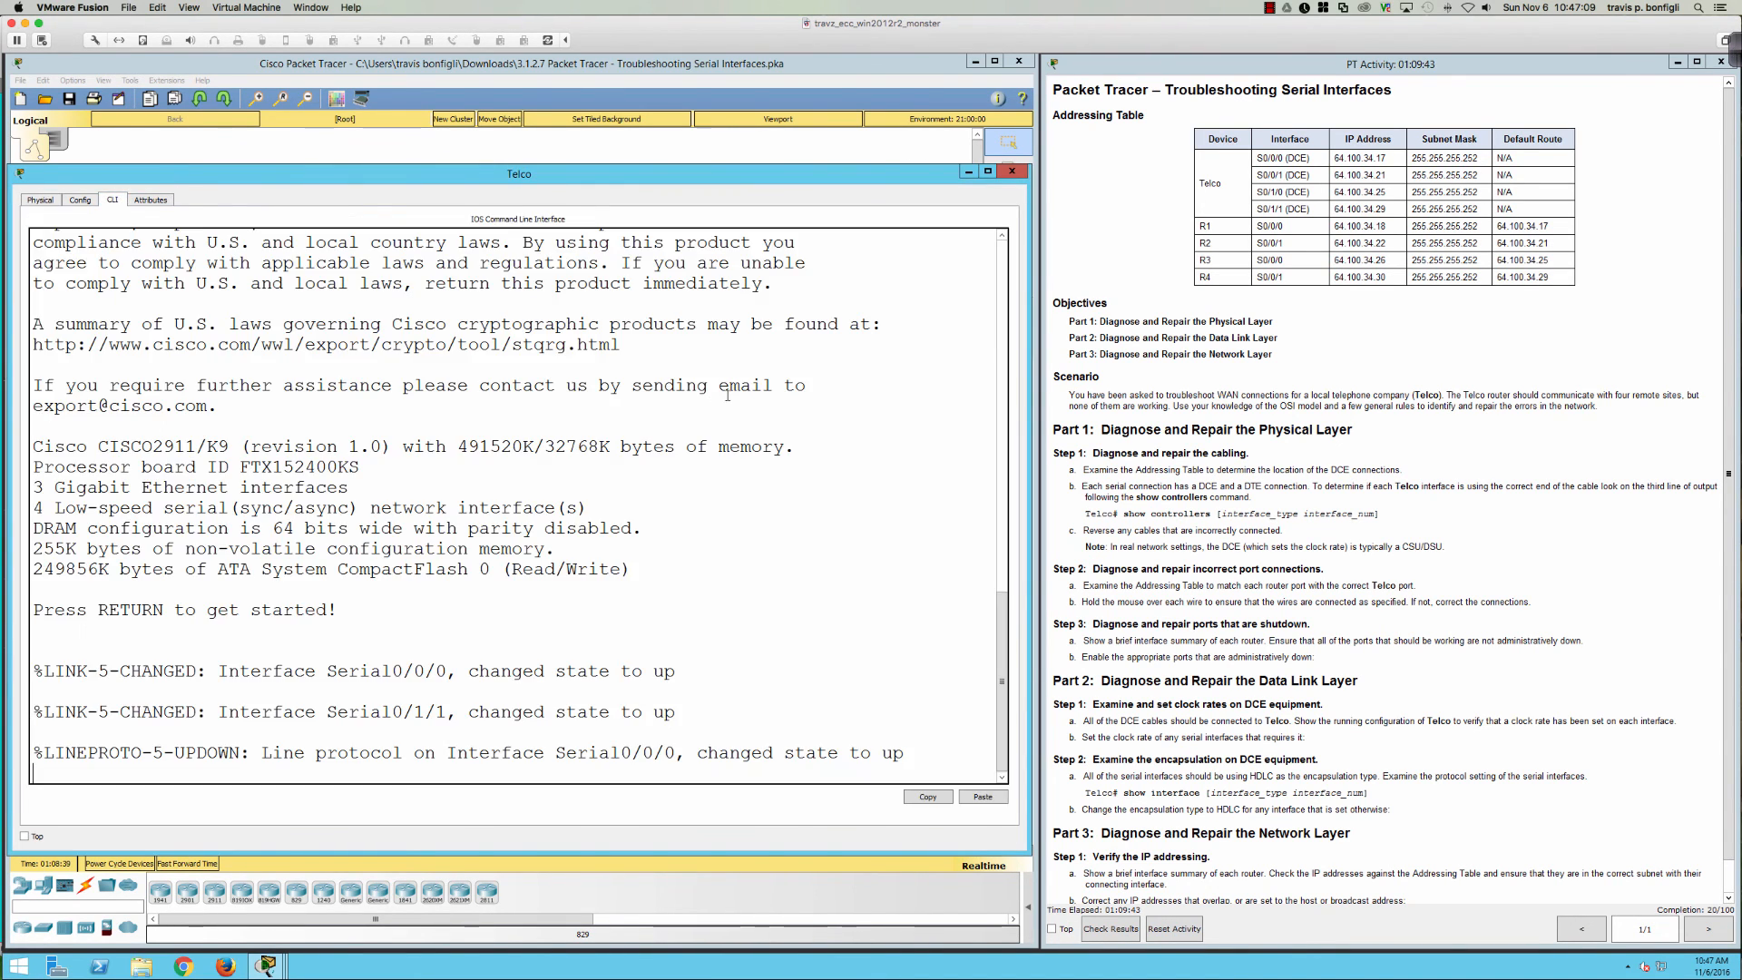
pyautogui.press('Return')
pyautogui.press('Return')
pyautogui.press('Return')
pyautogui.press('Return')
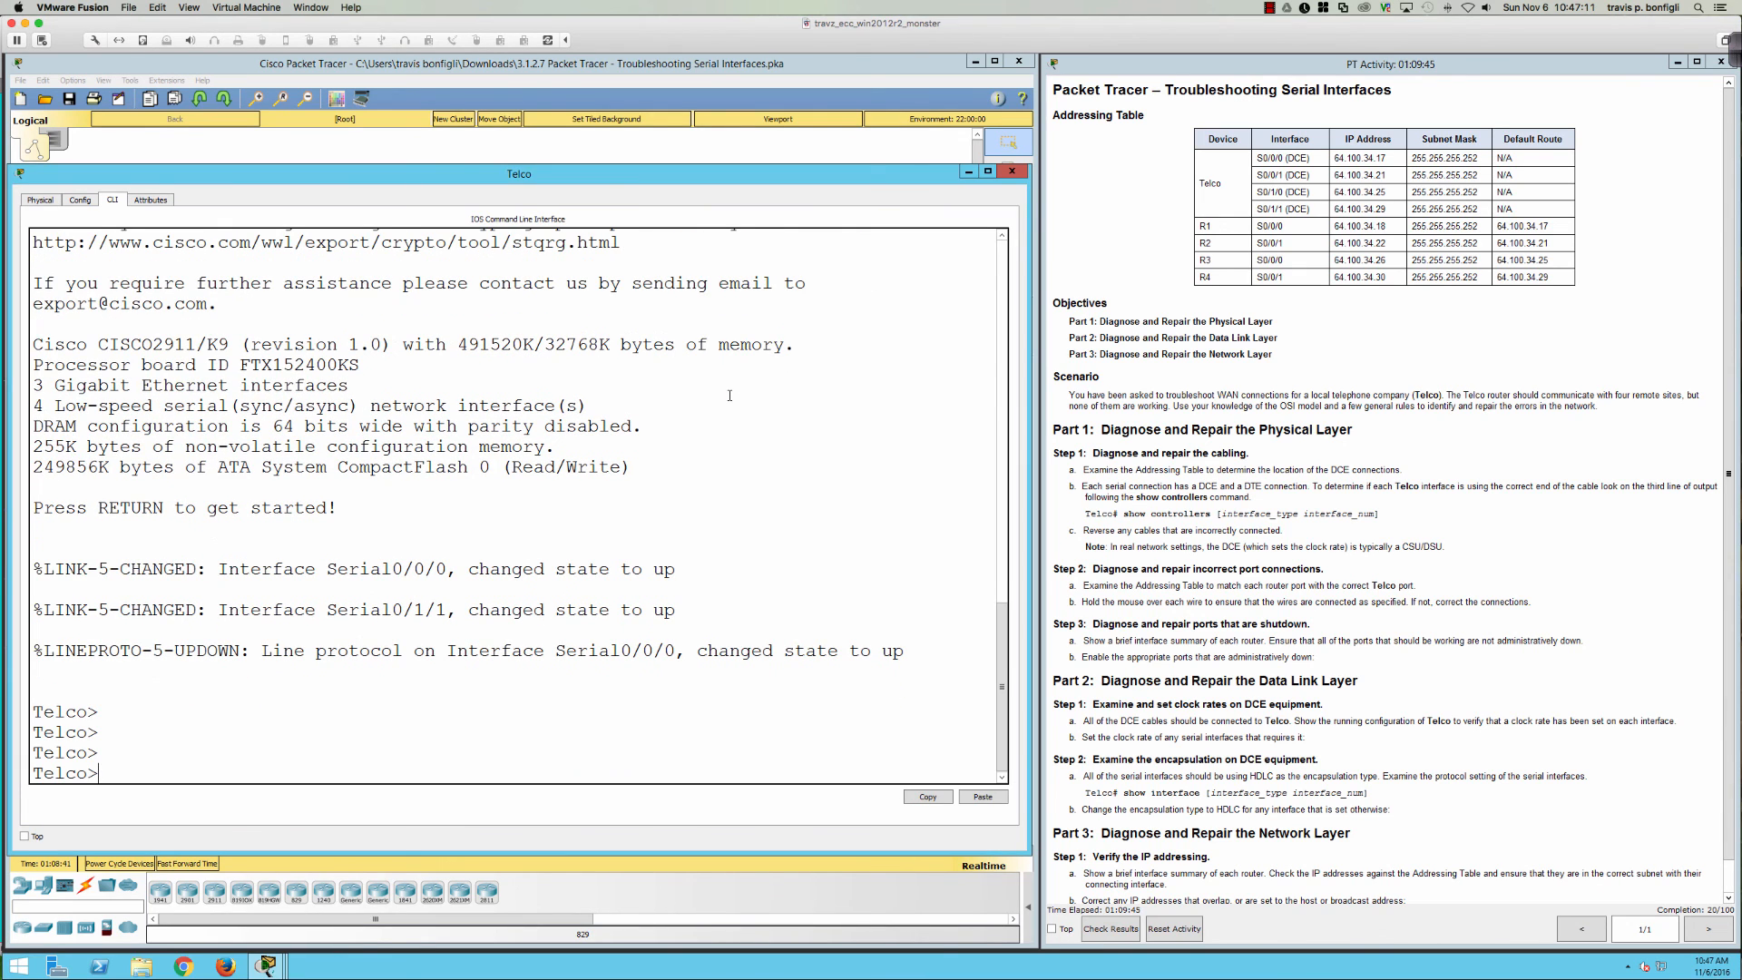
pyautogui.press('Return')
pyautogui.press('Return')
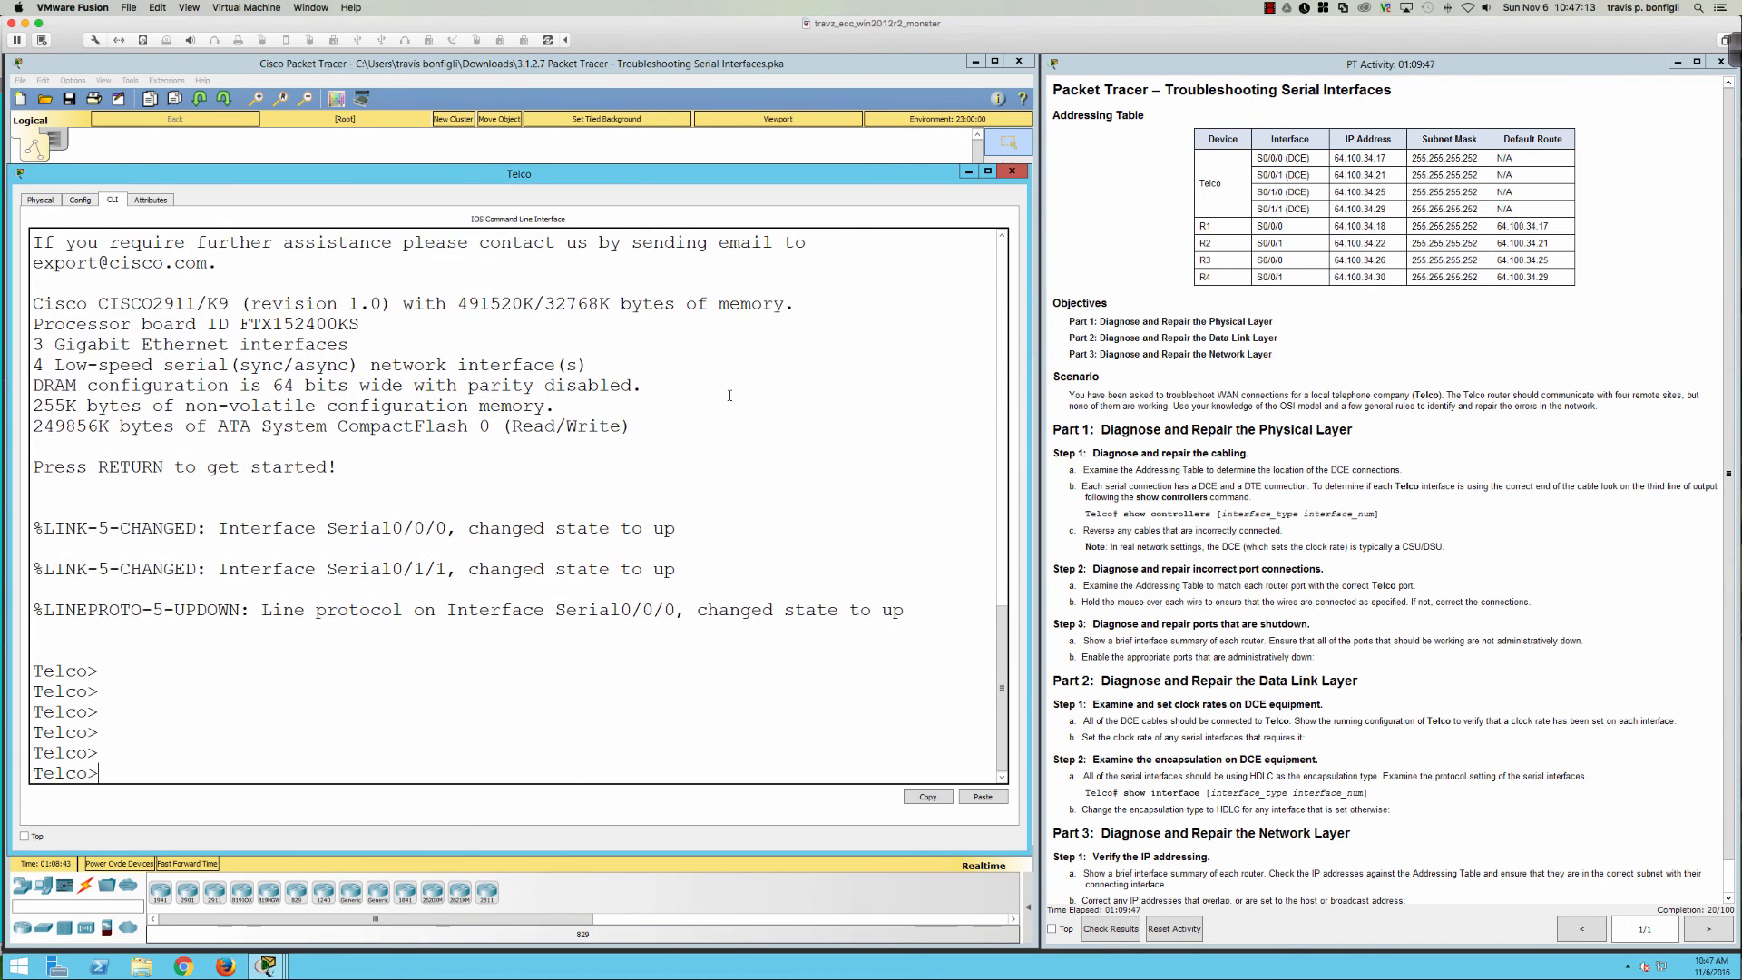
pyautogui.write('en')
pyautogui.press('Return')
pyautogui.press('Return')
pyautogui.press('Return')
pyautogui.press('Return')
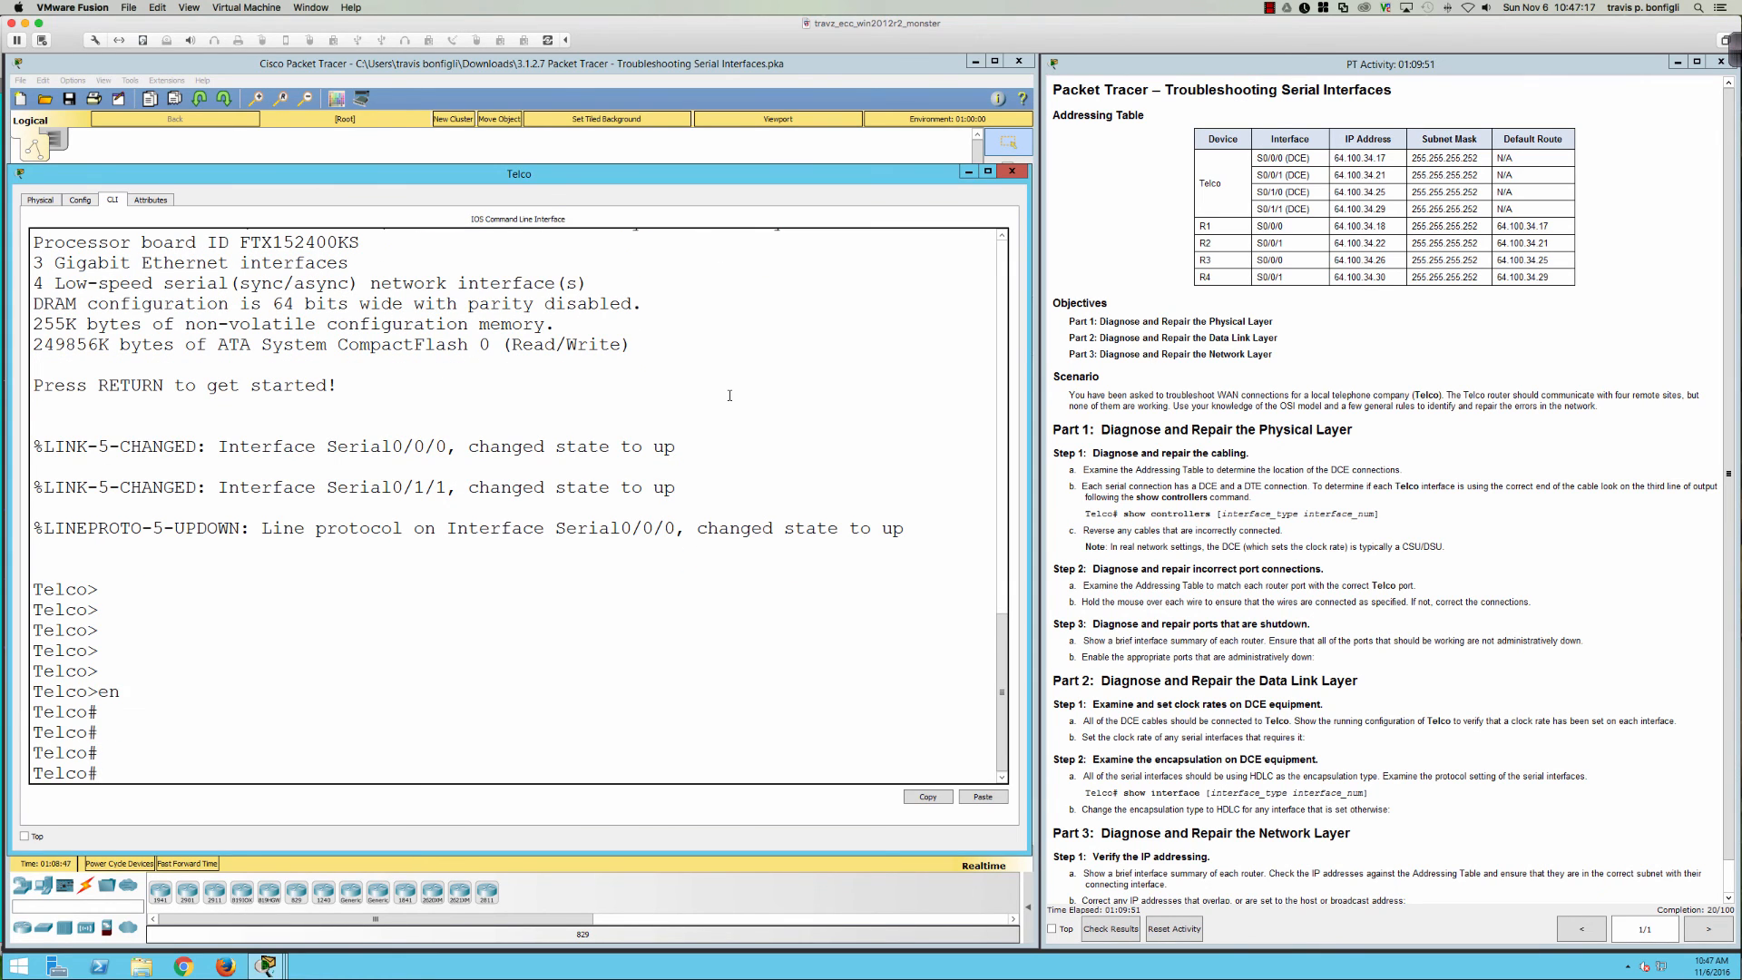
# - Show Telco's brief interface summary with sh ip int bri
pyautogui.write('sh ip int bri')
pyautogui.press('Return')
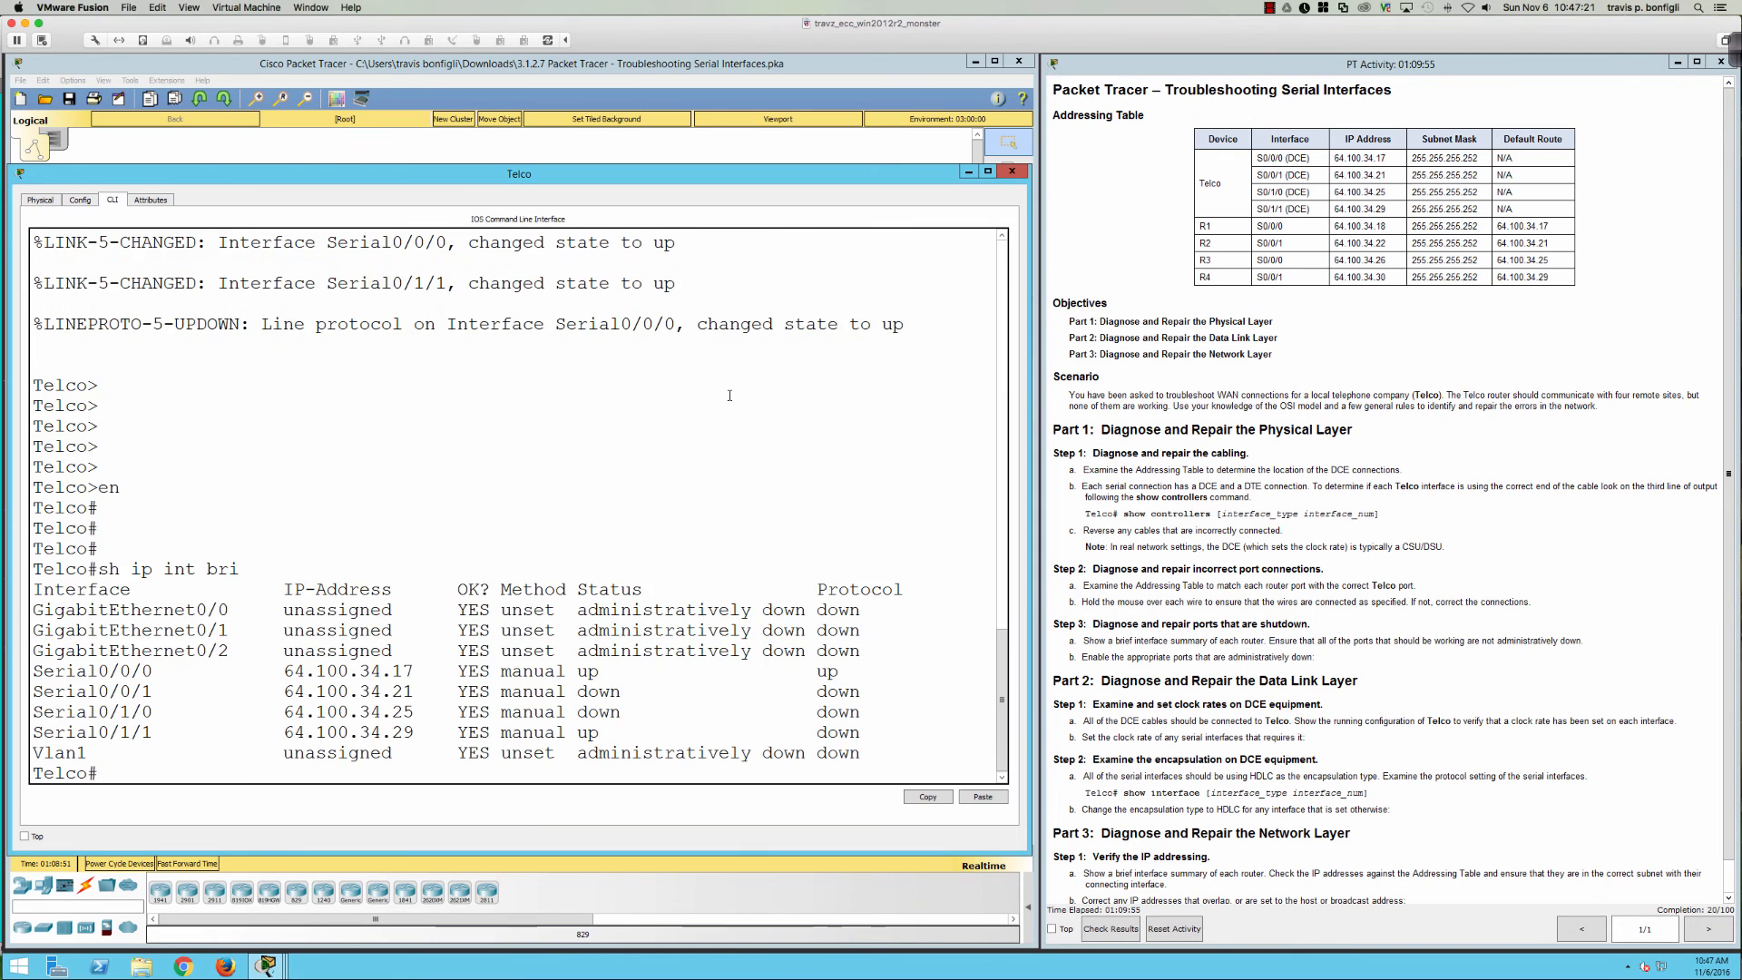
pyautogui.press('Return')
pyautogui.press('Return')
pyautogui.press('Return')
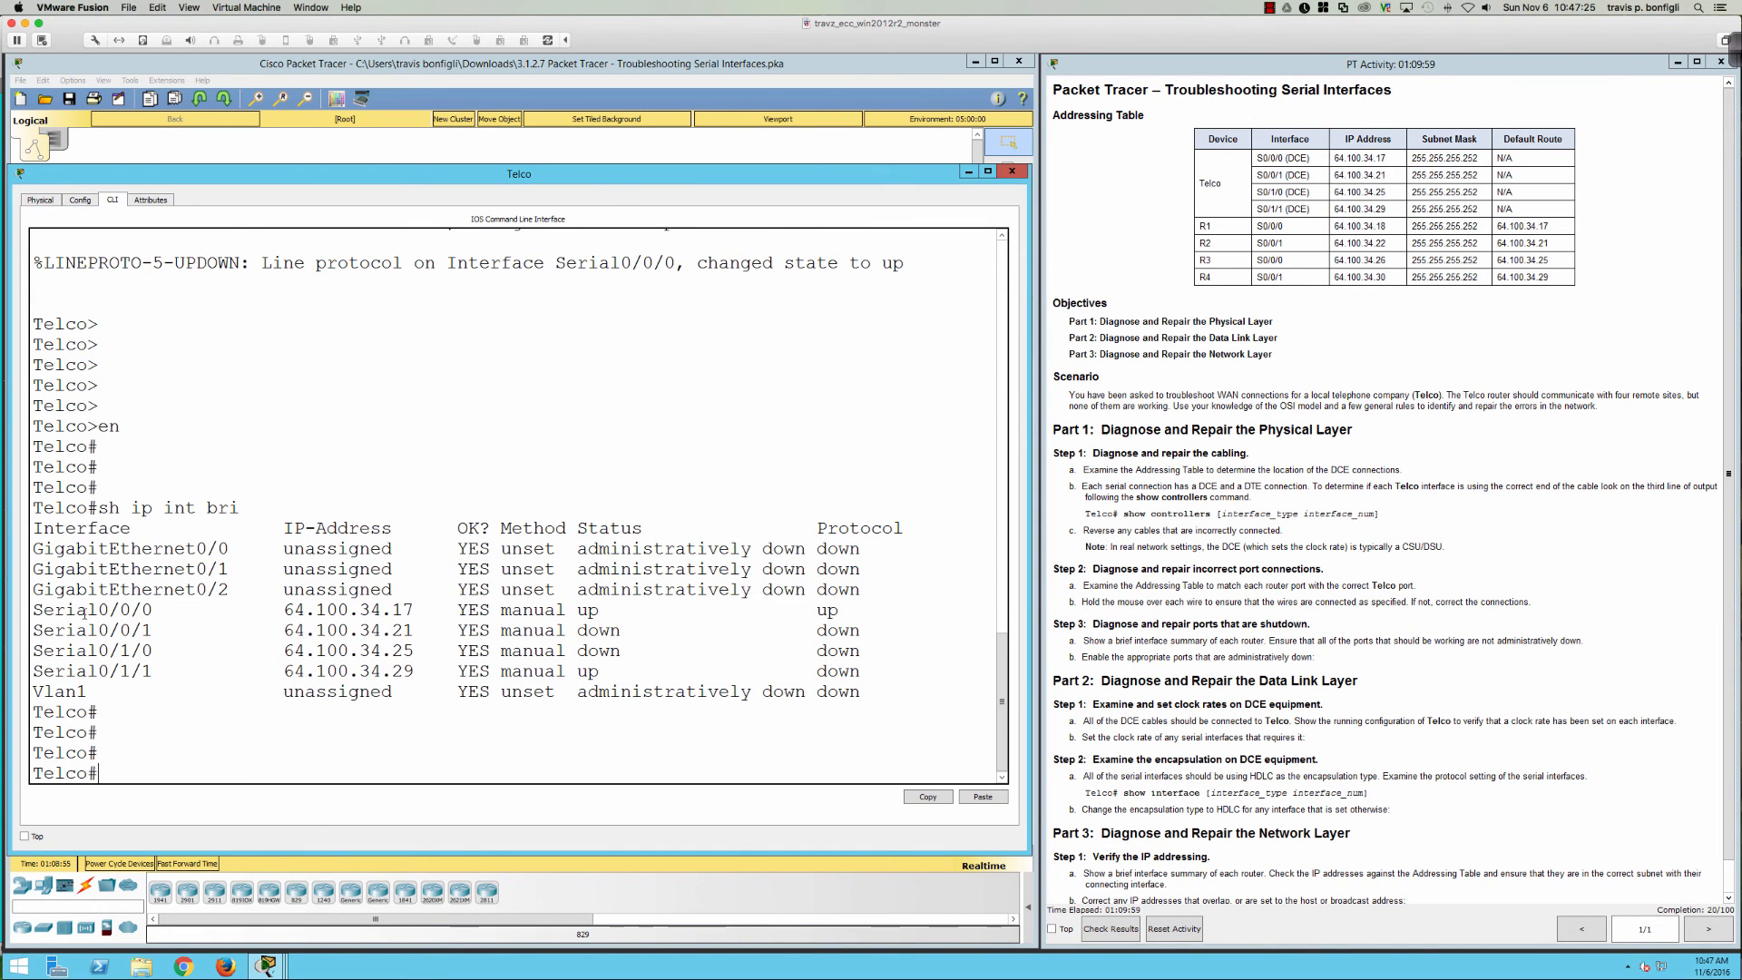
# - Examine the four serial interface rows in the summary, especially the status and protocol of Serial0/1/1
pyautogui.moveTo(33, 611); pyautogui.dragTo(878, 670)
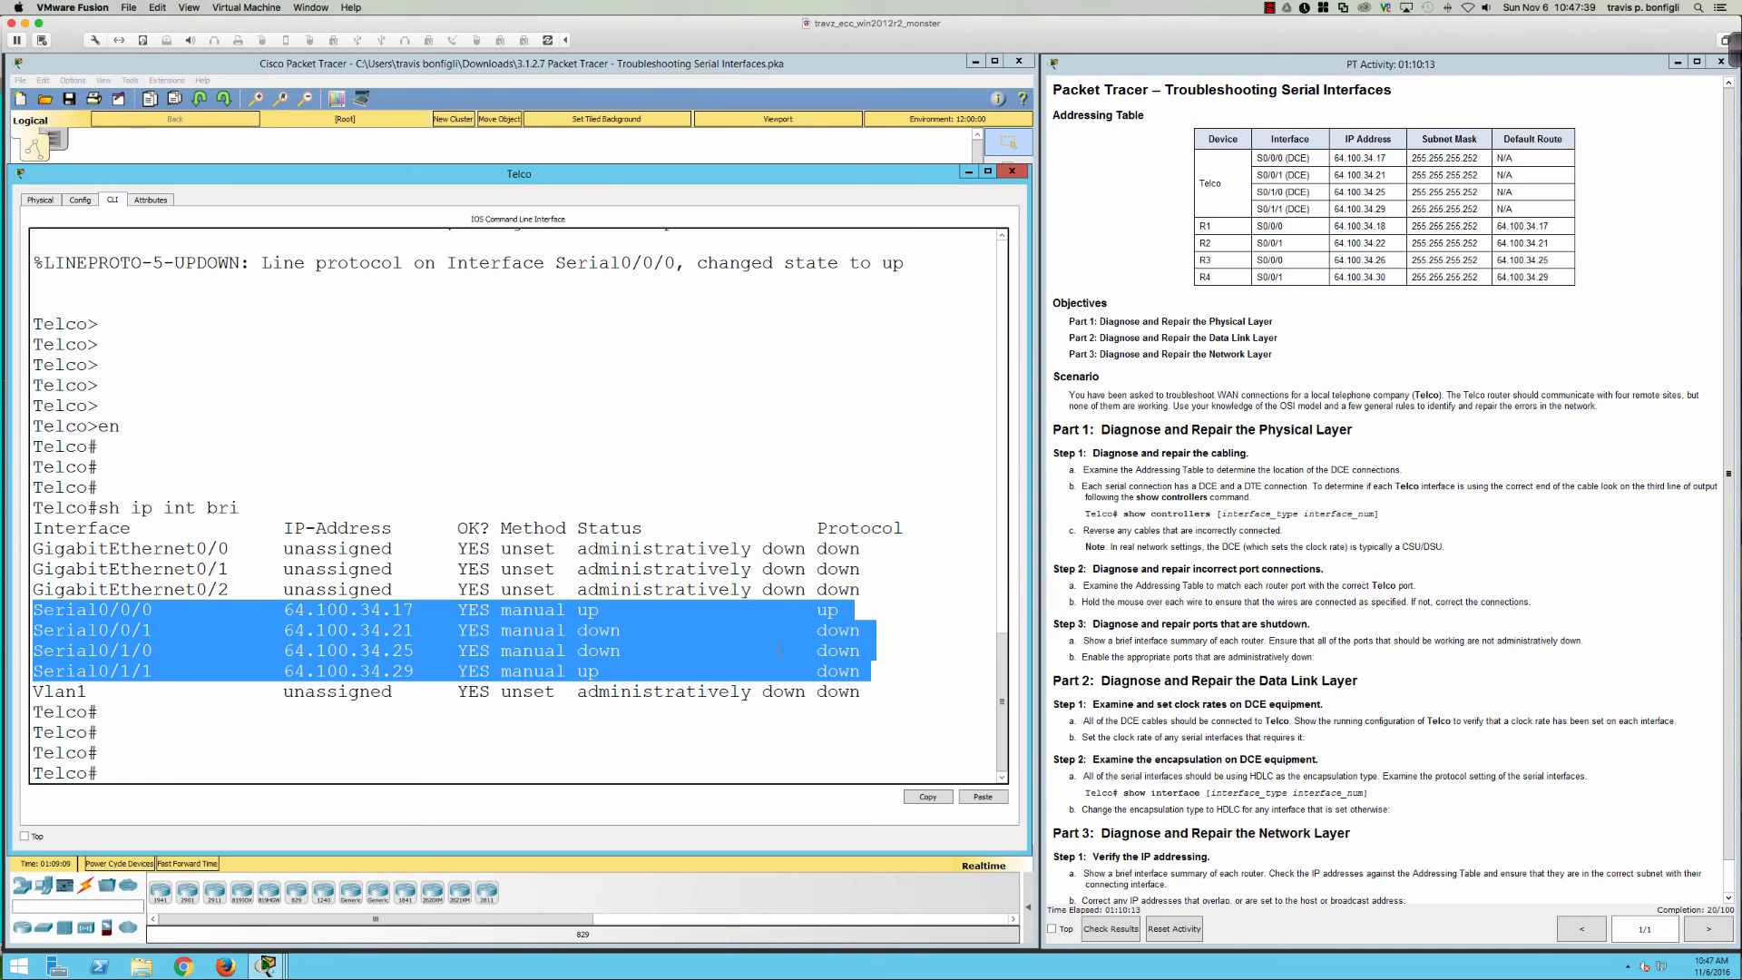
pyautogui.click(541, 671)
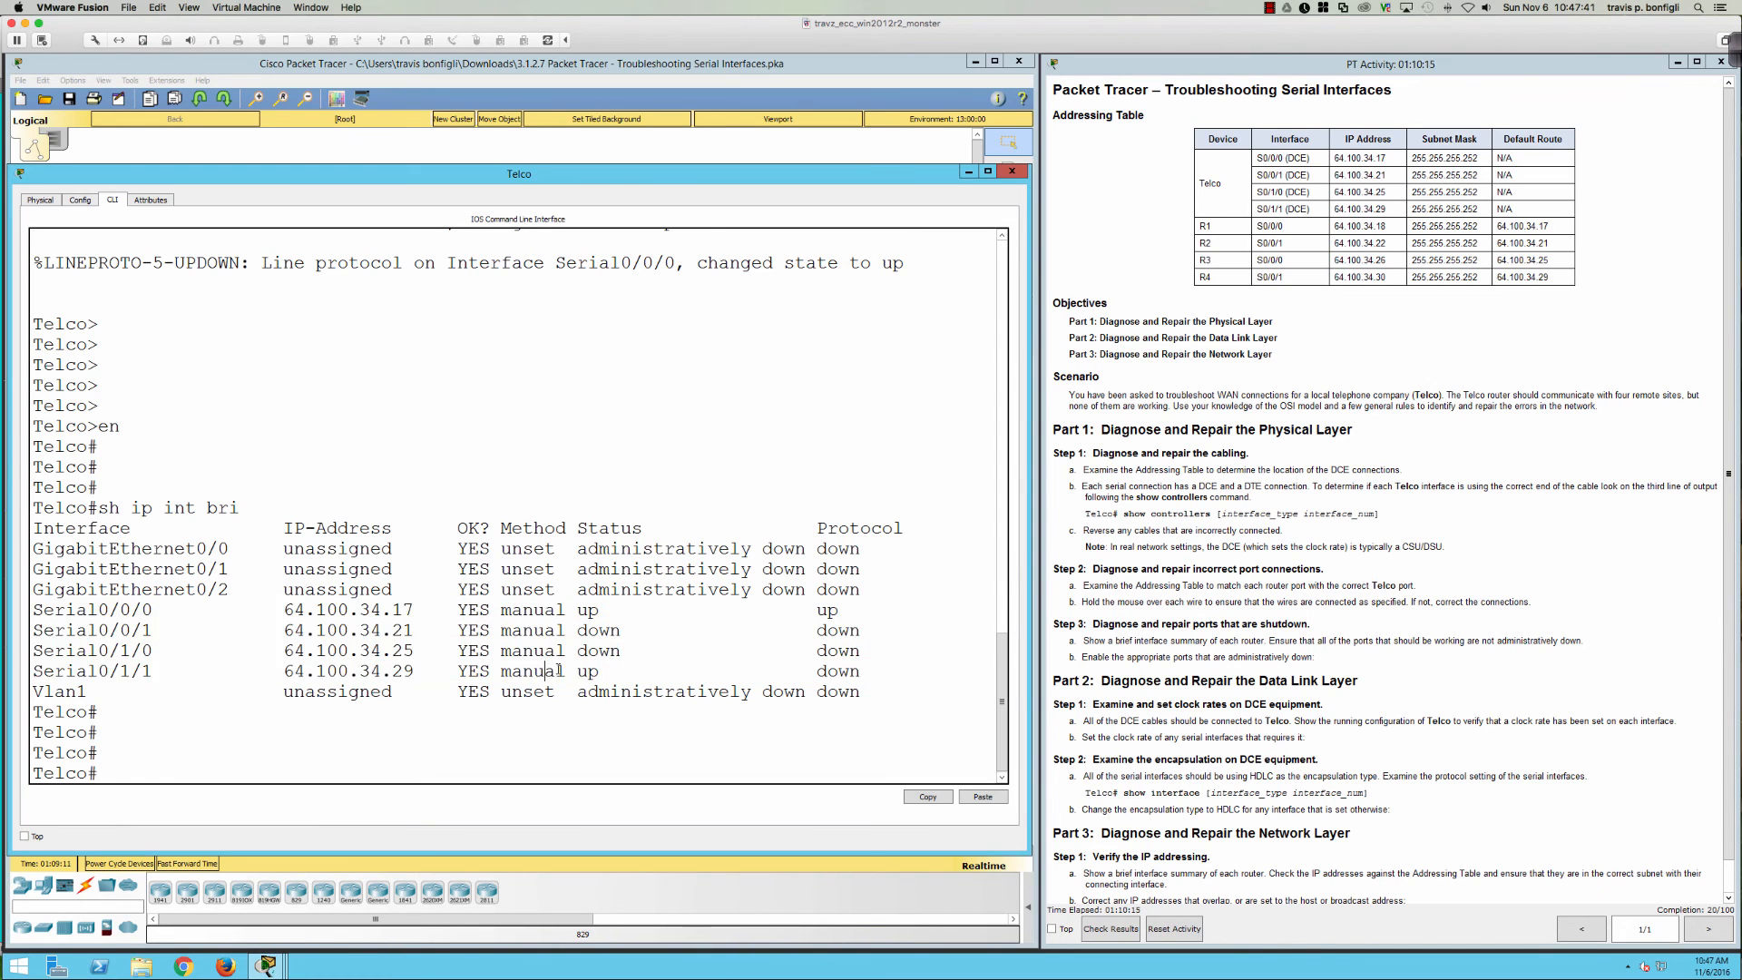
pyautogui.moveTo(577, 670); pyautogui.dragTo(890, 678)
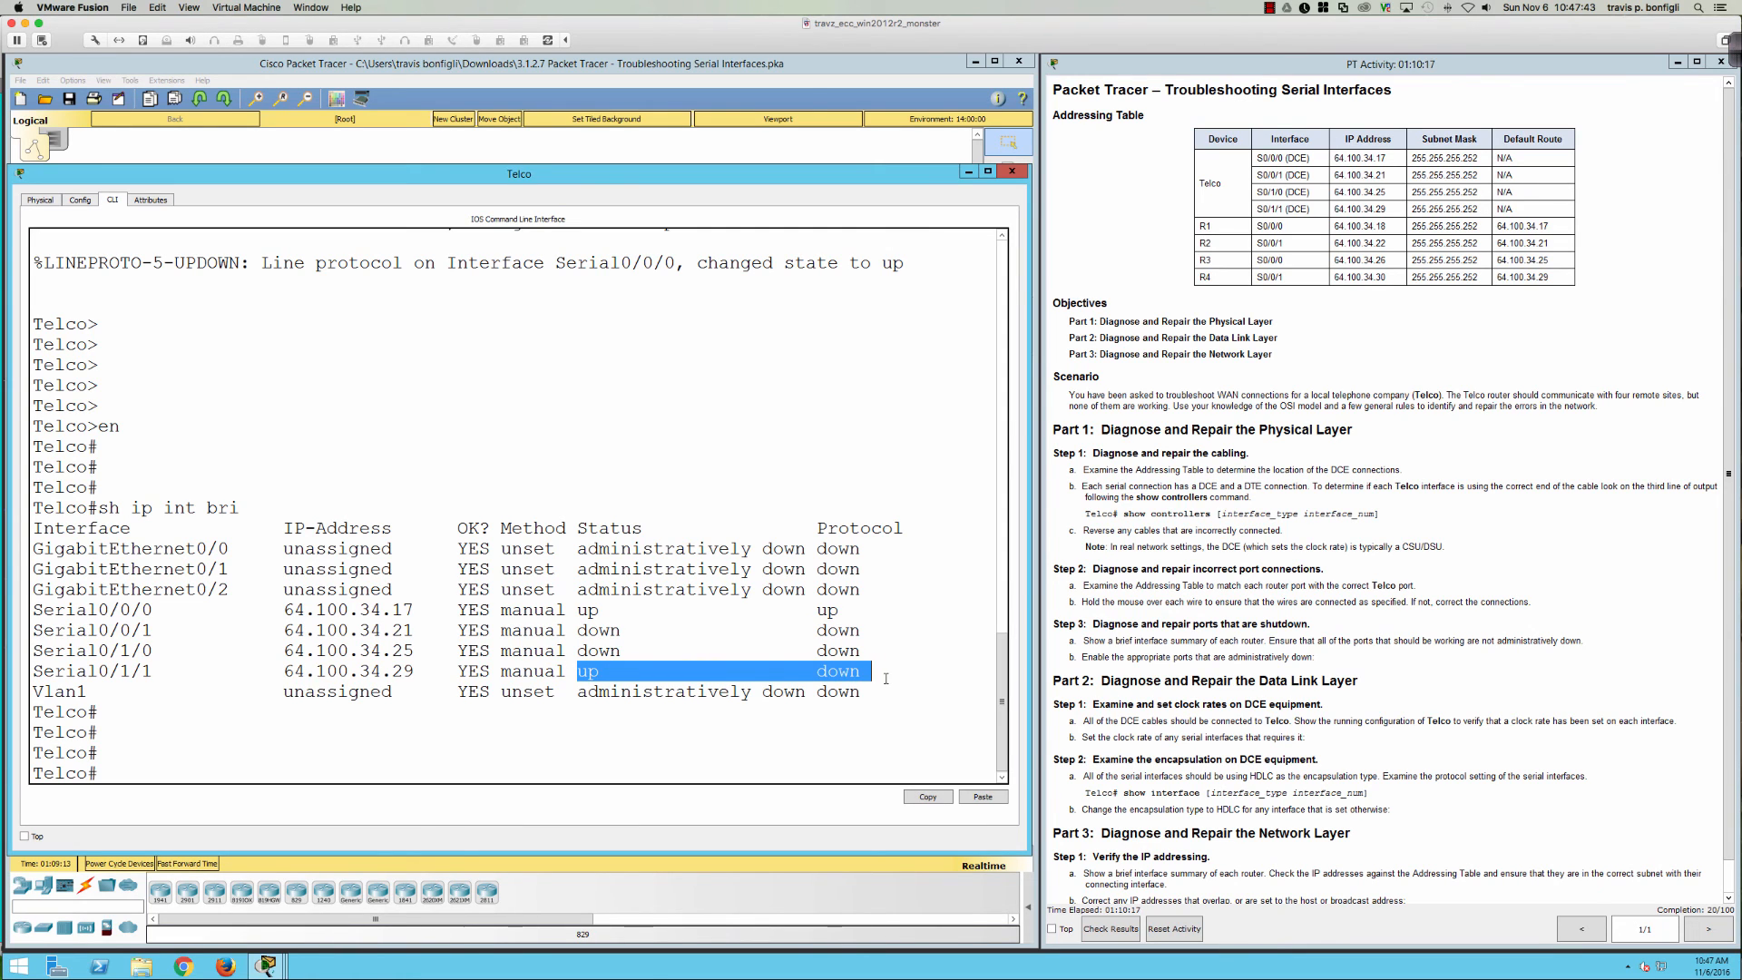
pyautogui.click(656, 667)
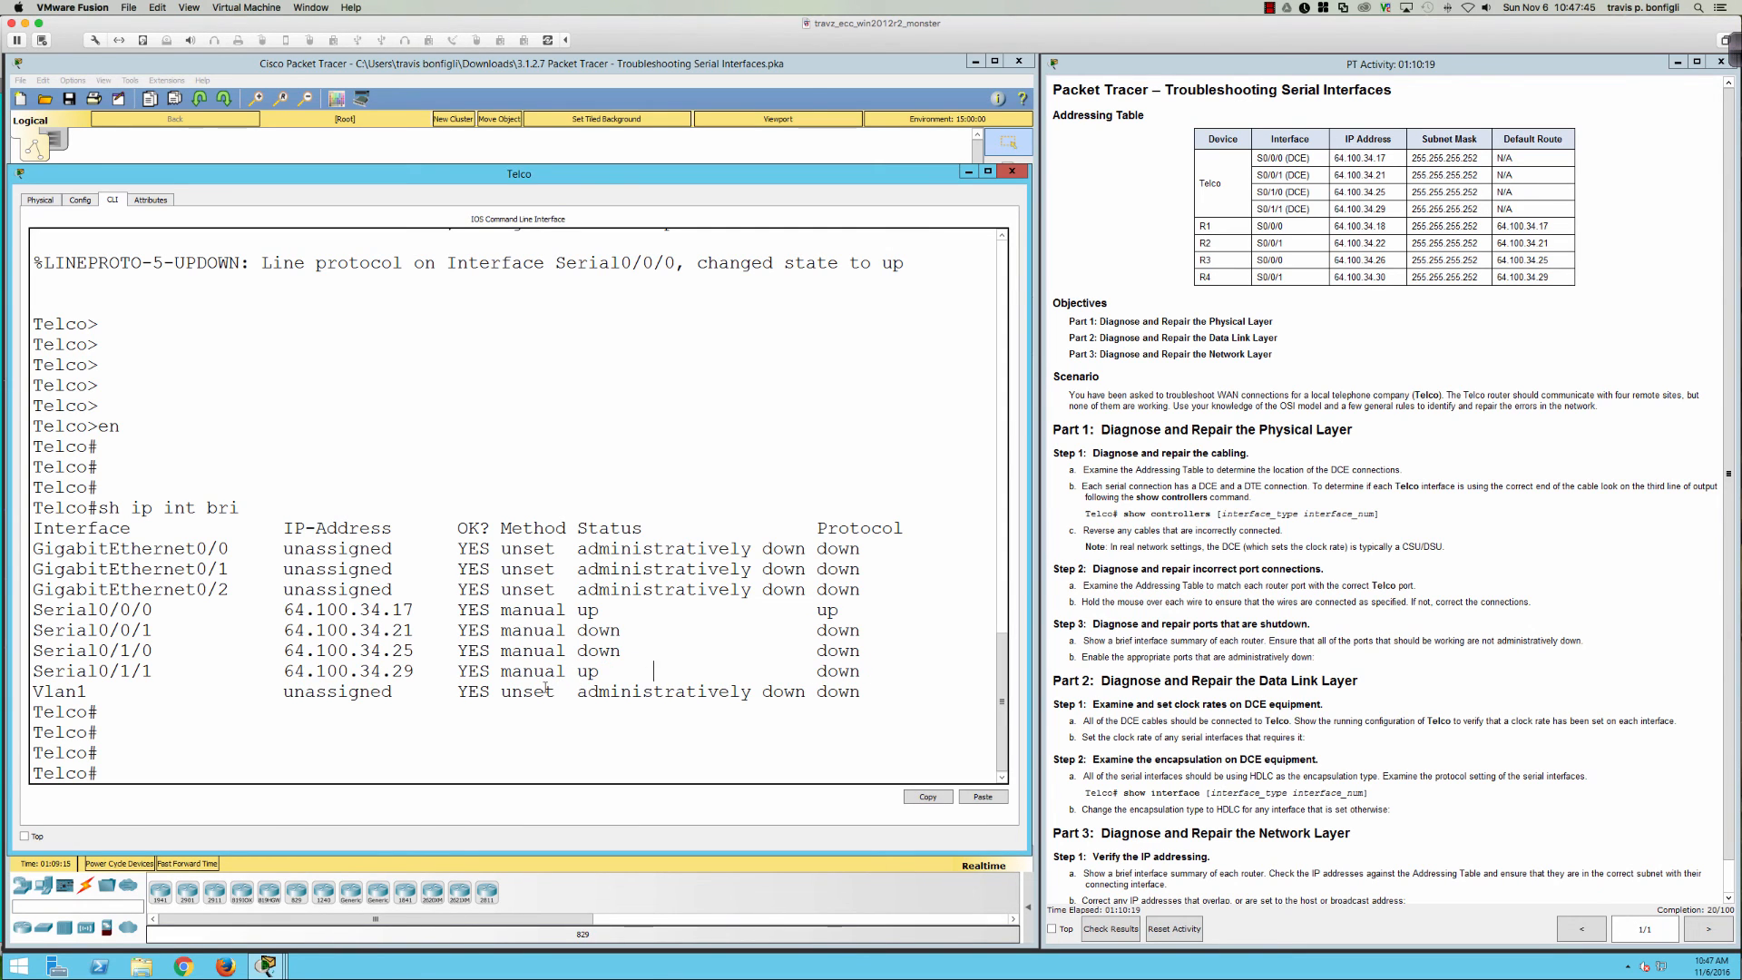
# - Switch to Ink2Go and handwrite "L1" and "Phy" above the Status column and "L2" and "DL" with an arrow above Protocol
pyautogui.click(1735, 55)
pyautogui.click(704, 49)
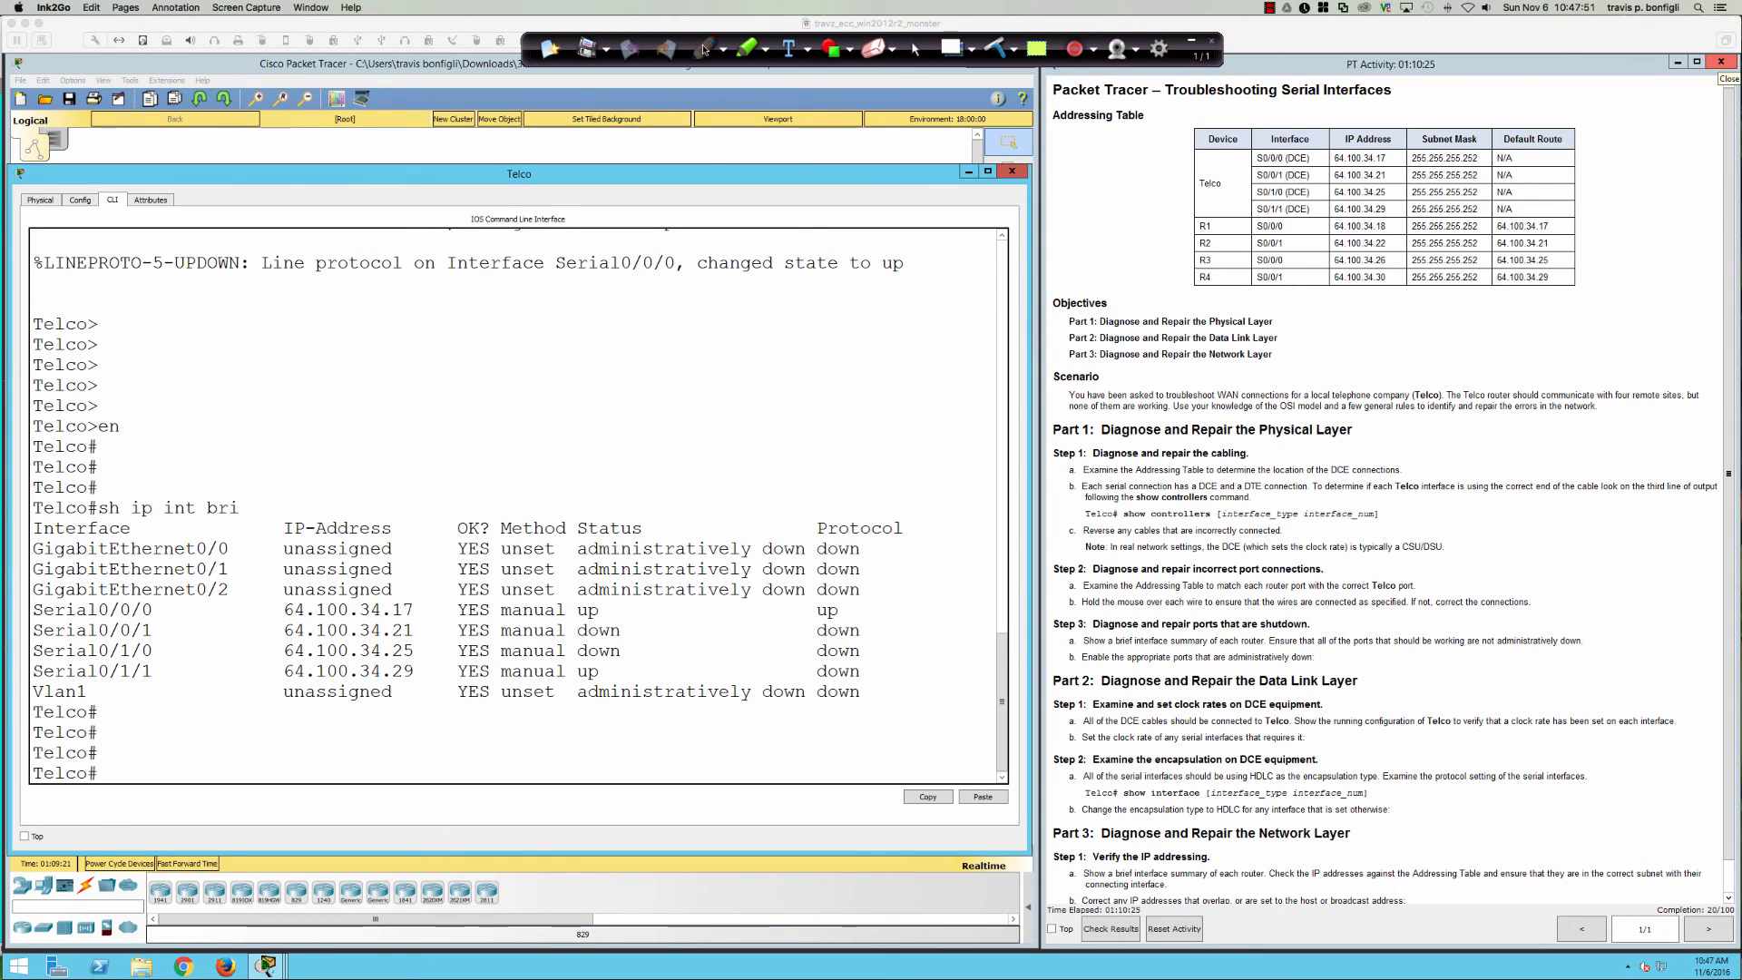
pyautogui.moveTo(592, 479)
pyautogui.mouseDown()
pyautogui.moveTo(614, 507)
pyautogui.moveTo(623, 469)
pyautogui.moveTo(639, 496)
pyautogui.mouseUp()
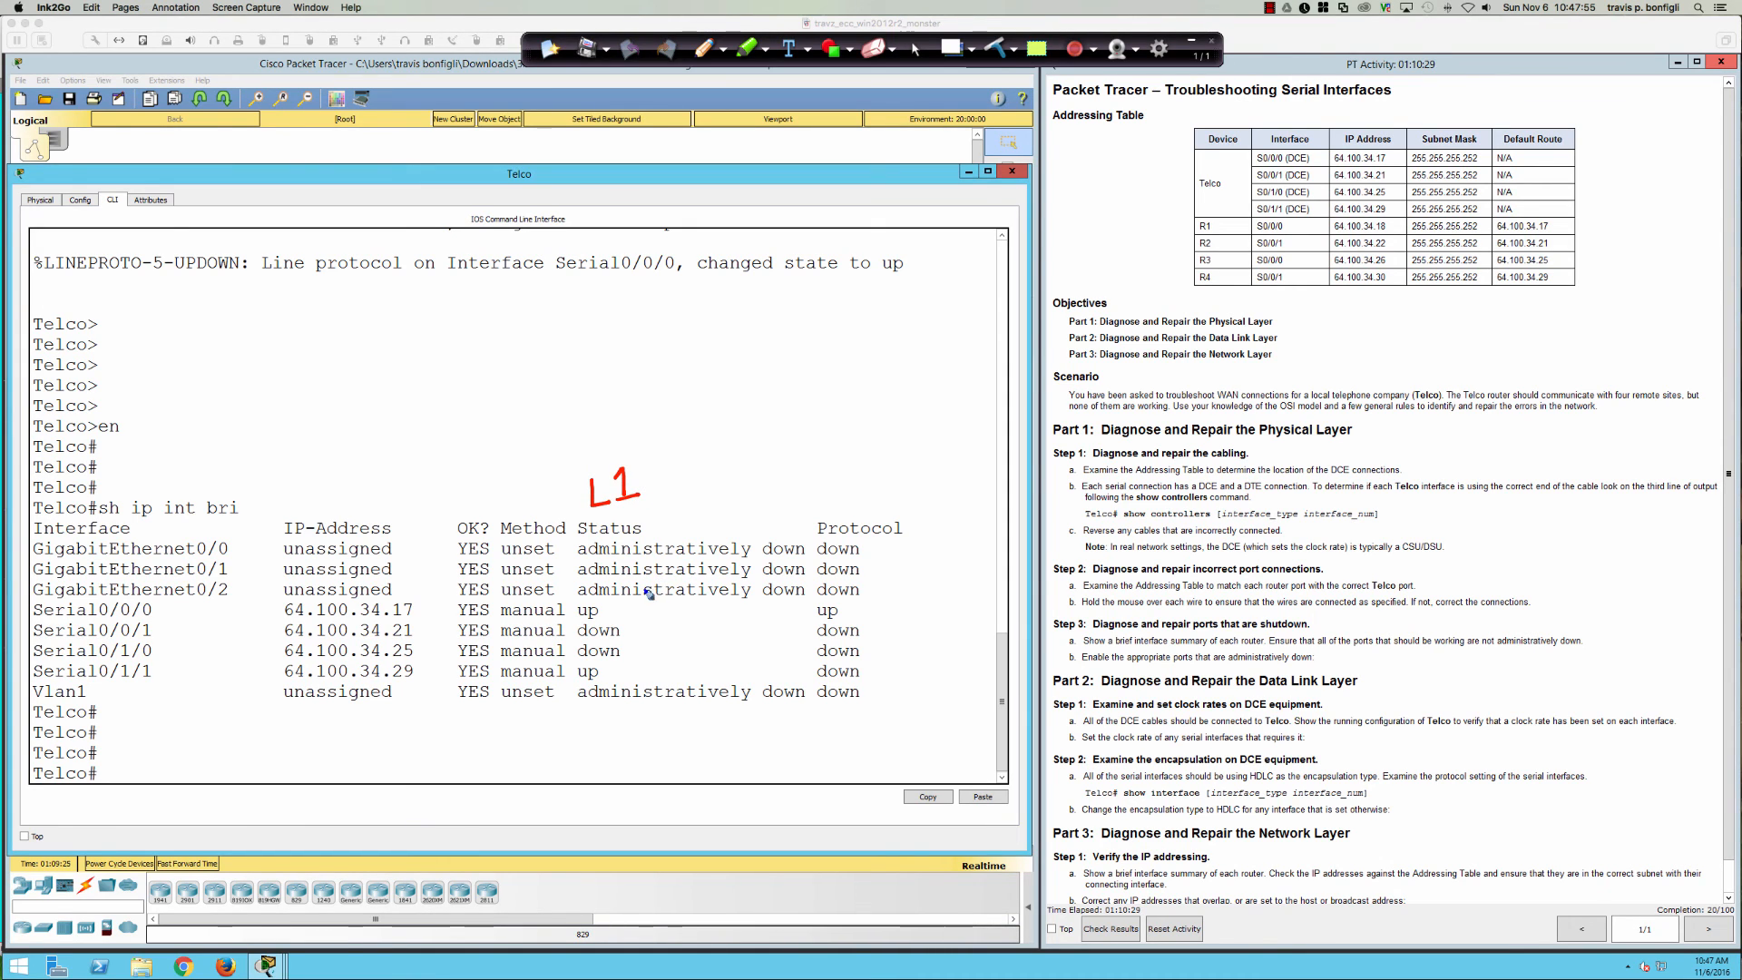
pyautogui.moveTo(575, 396)
pyautogui.mouseDown()
pyautogui.moveTo(578, 434)
pyautogui.moveTo(583, 415)
pyautogui.moveTo(622, 441)
pyautogui.mouseUp()
pyautogui.moveTo(845, 445)
pyautogui.mouseDown()
pyautogui.moveTo(846, 504)
pyautogui.moveTo(856, 488)
pyautogui.mouseUp()
pyautogui.moveTo(824, 396)
pyautogui.mouseDown()
pyautogui.moveTo(840, 419)
pyautogui.moveTo(879, 415)
pyautogui.moveTo(873, 465)
pyautogui.moveTo(927, 444)
pyautogui.mouseUp()
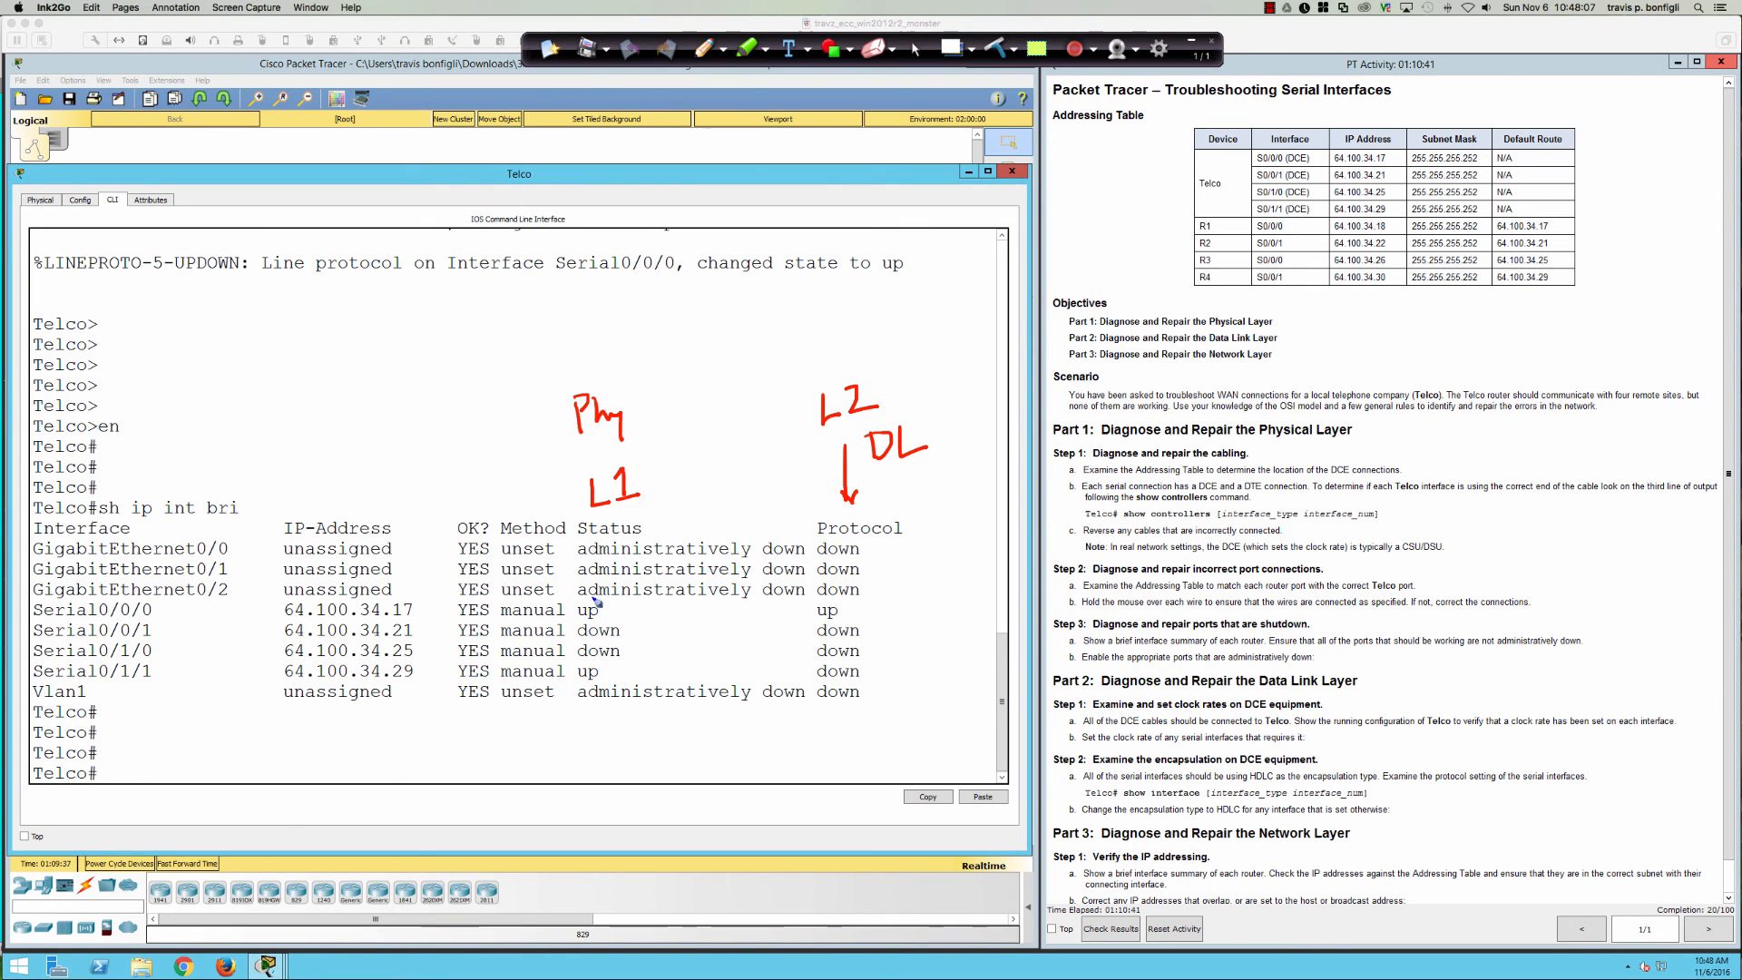
# - Mark the status and protocol entries of Serial0/0/0 and Serial0/1/1 with the pen, and clear all annotations
pyautogui.moveTo(596, 601)
pyautogui.mouseDown()
pyautogui.moveTo(581, 618)
pyautogui.moveTo(599, 599)
pyautogui.mouseUp()
pyautogui.moveTo(831, 600)
pyautogui.mouseDown()
pyautogui.moveTo(817, 619)
pyautogui.moveTo(823, 605)
pyautogui.mouseUp()
pyautogui.moveTo(594, 666)
pyautogui.mouseDown()
pyautogui.moveTo(571, 679)
pyautogui.moveTo(607, 687)
pyautogui.moveTo(613, 666)
pyautogui.moveTo(582, 665)
pyautogui.mouseUp()
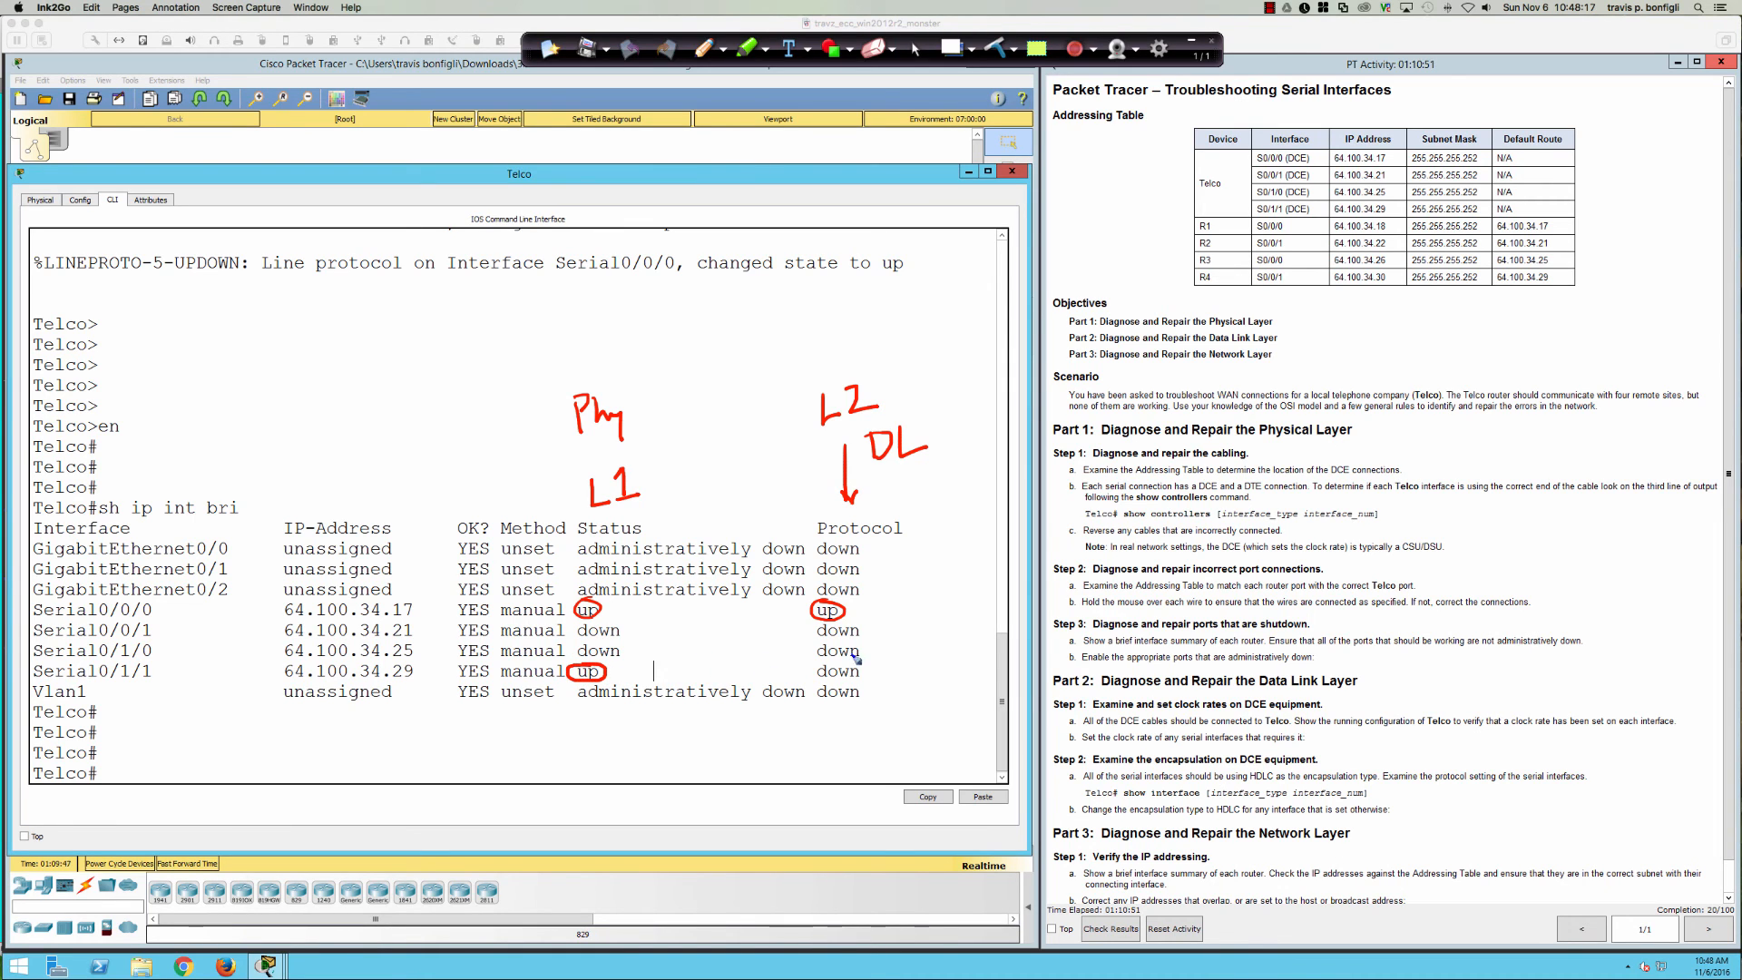
pyautogui.moveTo(898, 655)
pyautogui.mouseDown()
pyautogui.moveTo(862, 672)
pyautogui.moveTo(877, 676)
pyautogui.mouseUp()
pyautogui.click(997, 48)
pyautogui.click(916, 51)
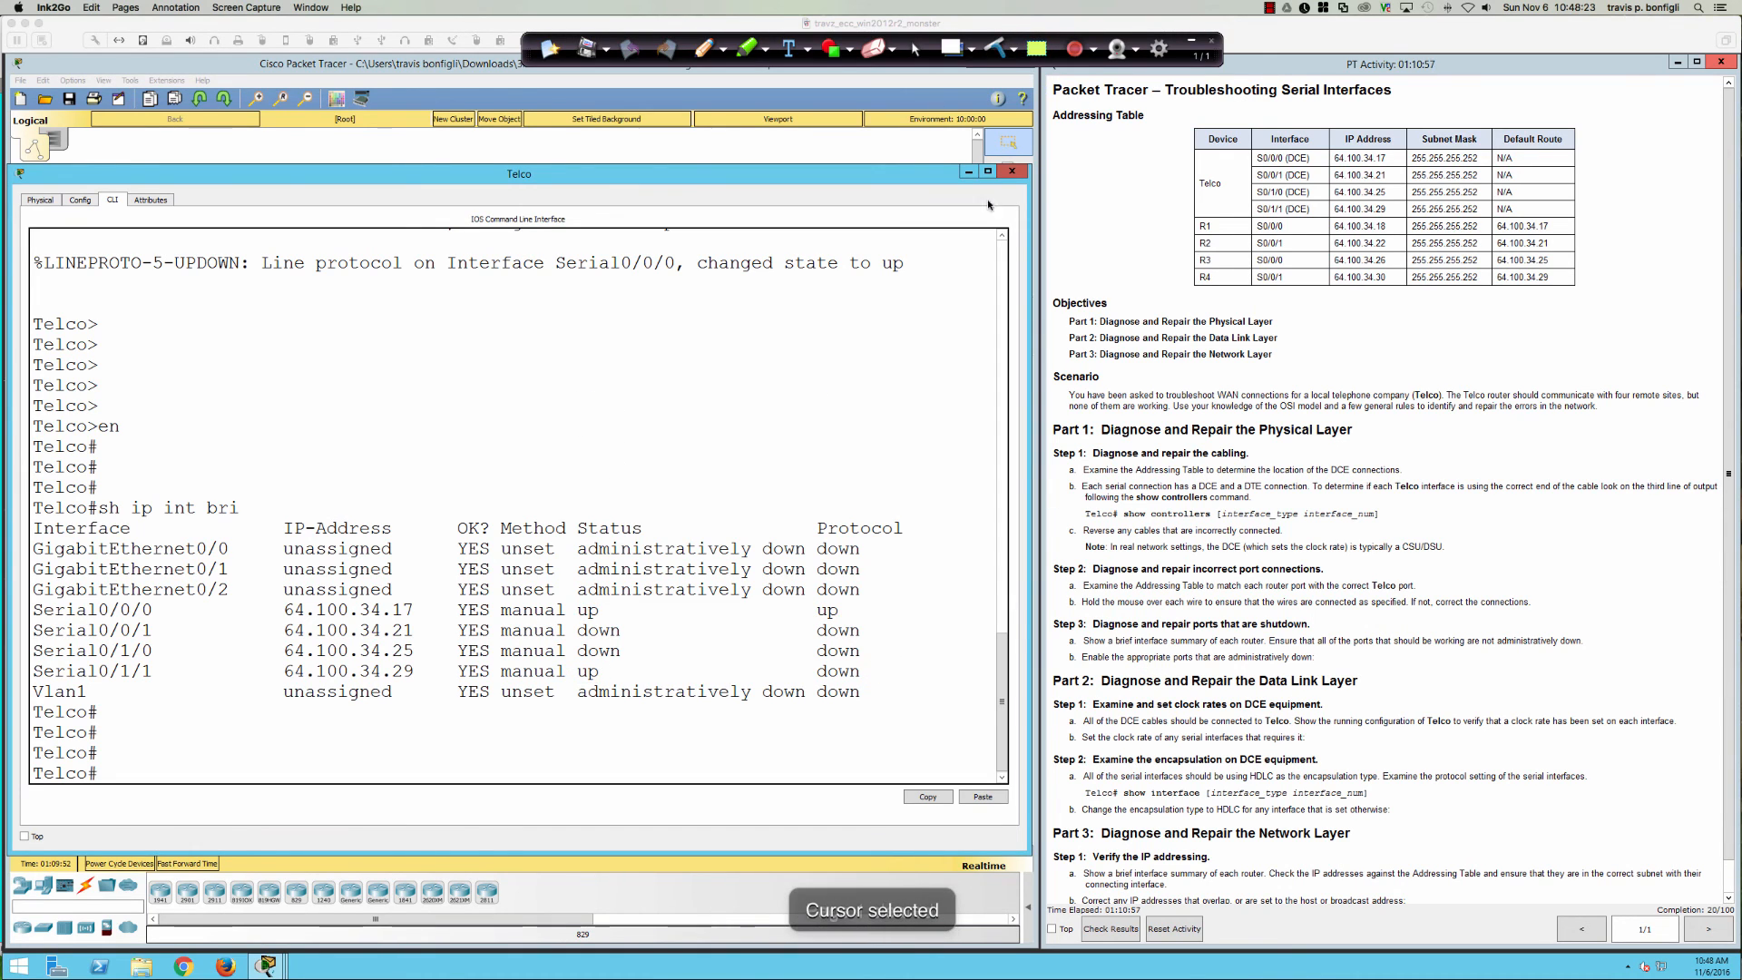
# - Read the Part 1 cabling instructions on locating DCE connections and checking cable ends with show controllers
pyautogui.click(1101, 440)
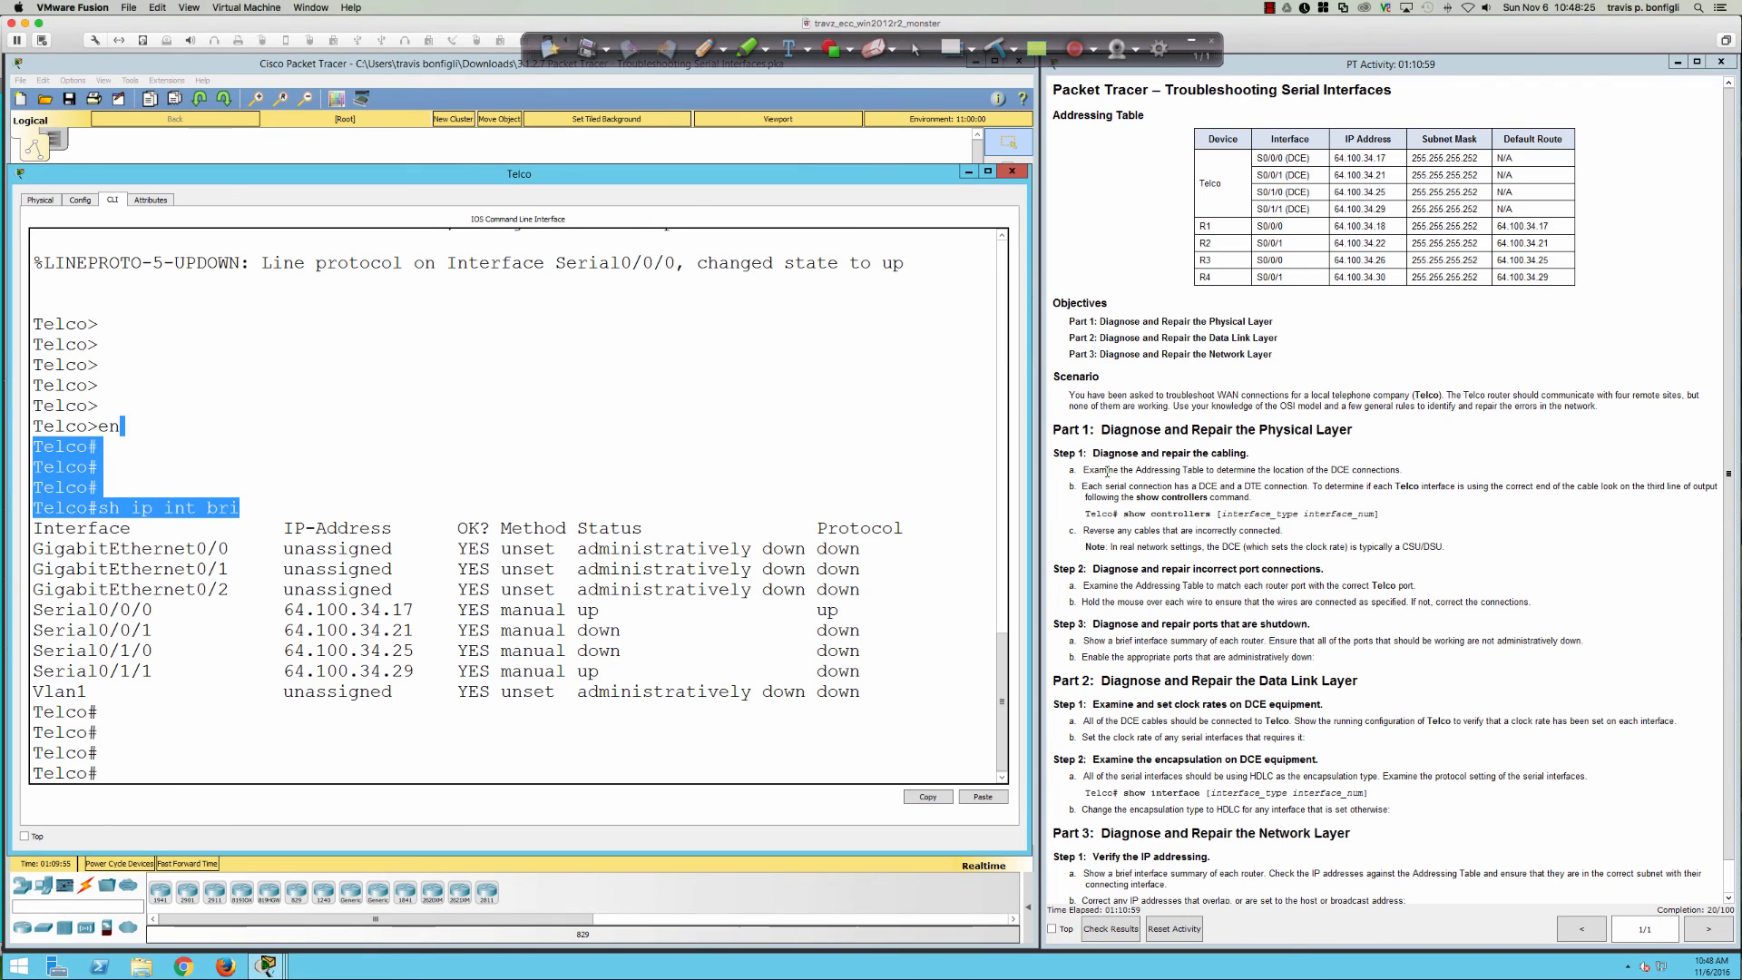
pyautogui.moveTo(1108, 472); pyautogui.dragTo(1407, 469)
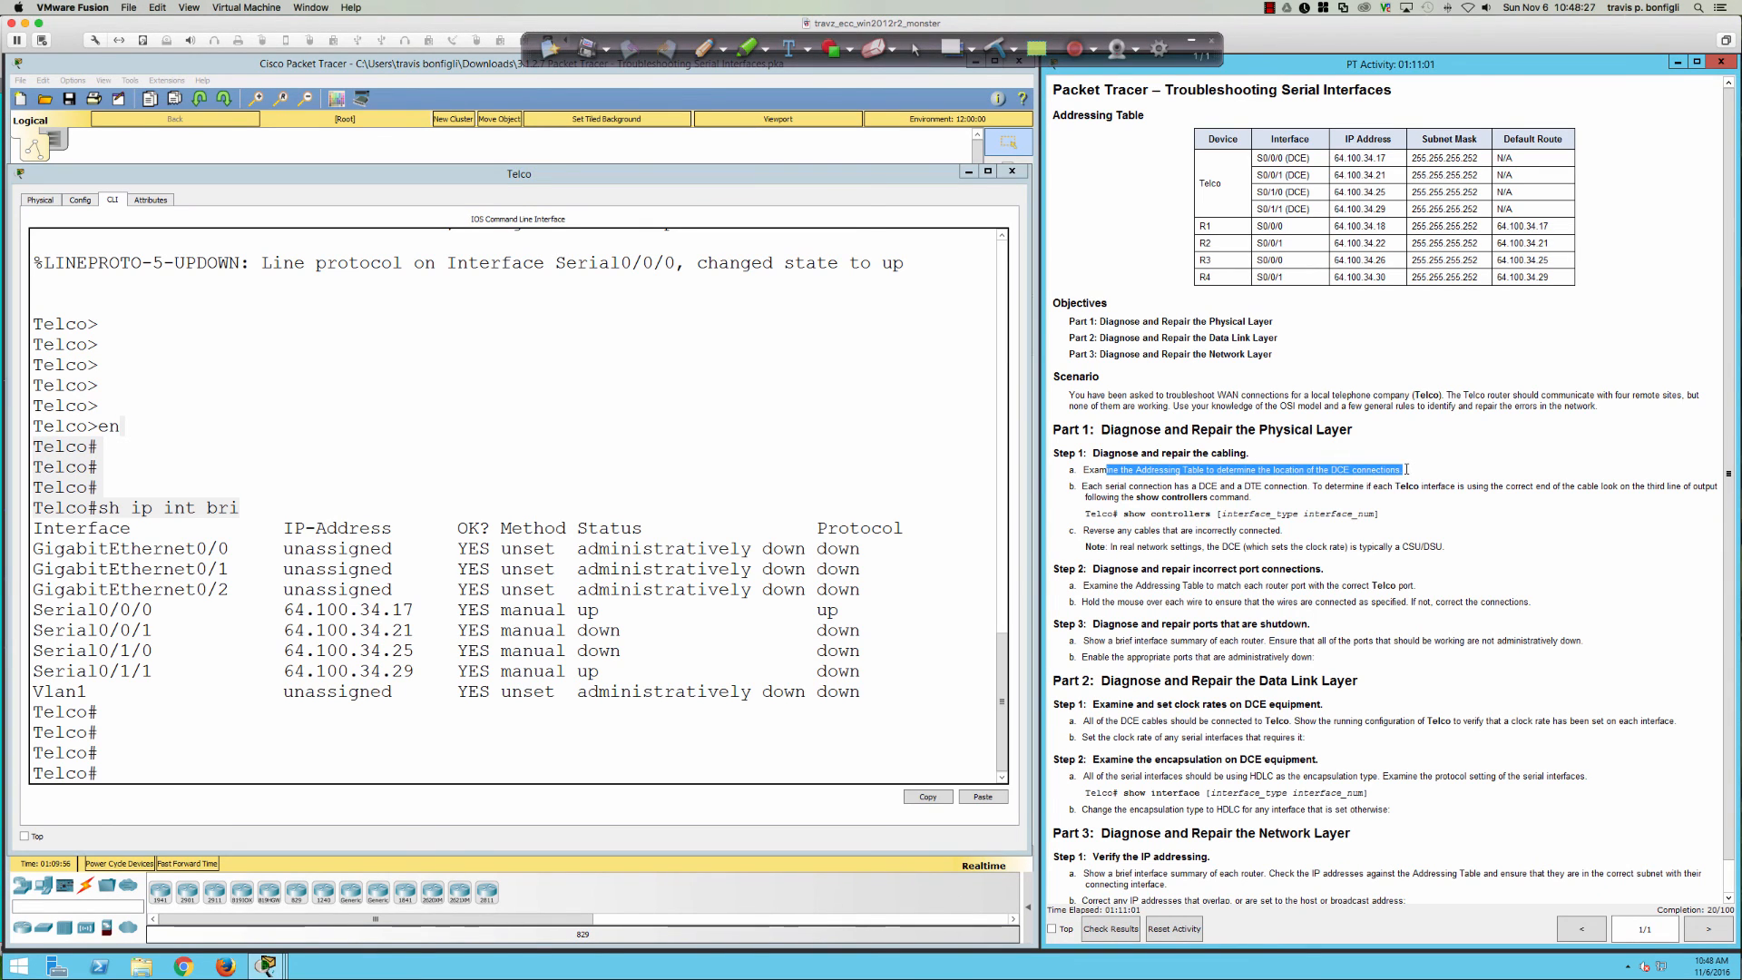
pyautogui.click(1100, 495)
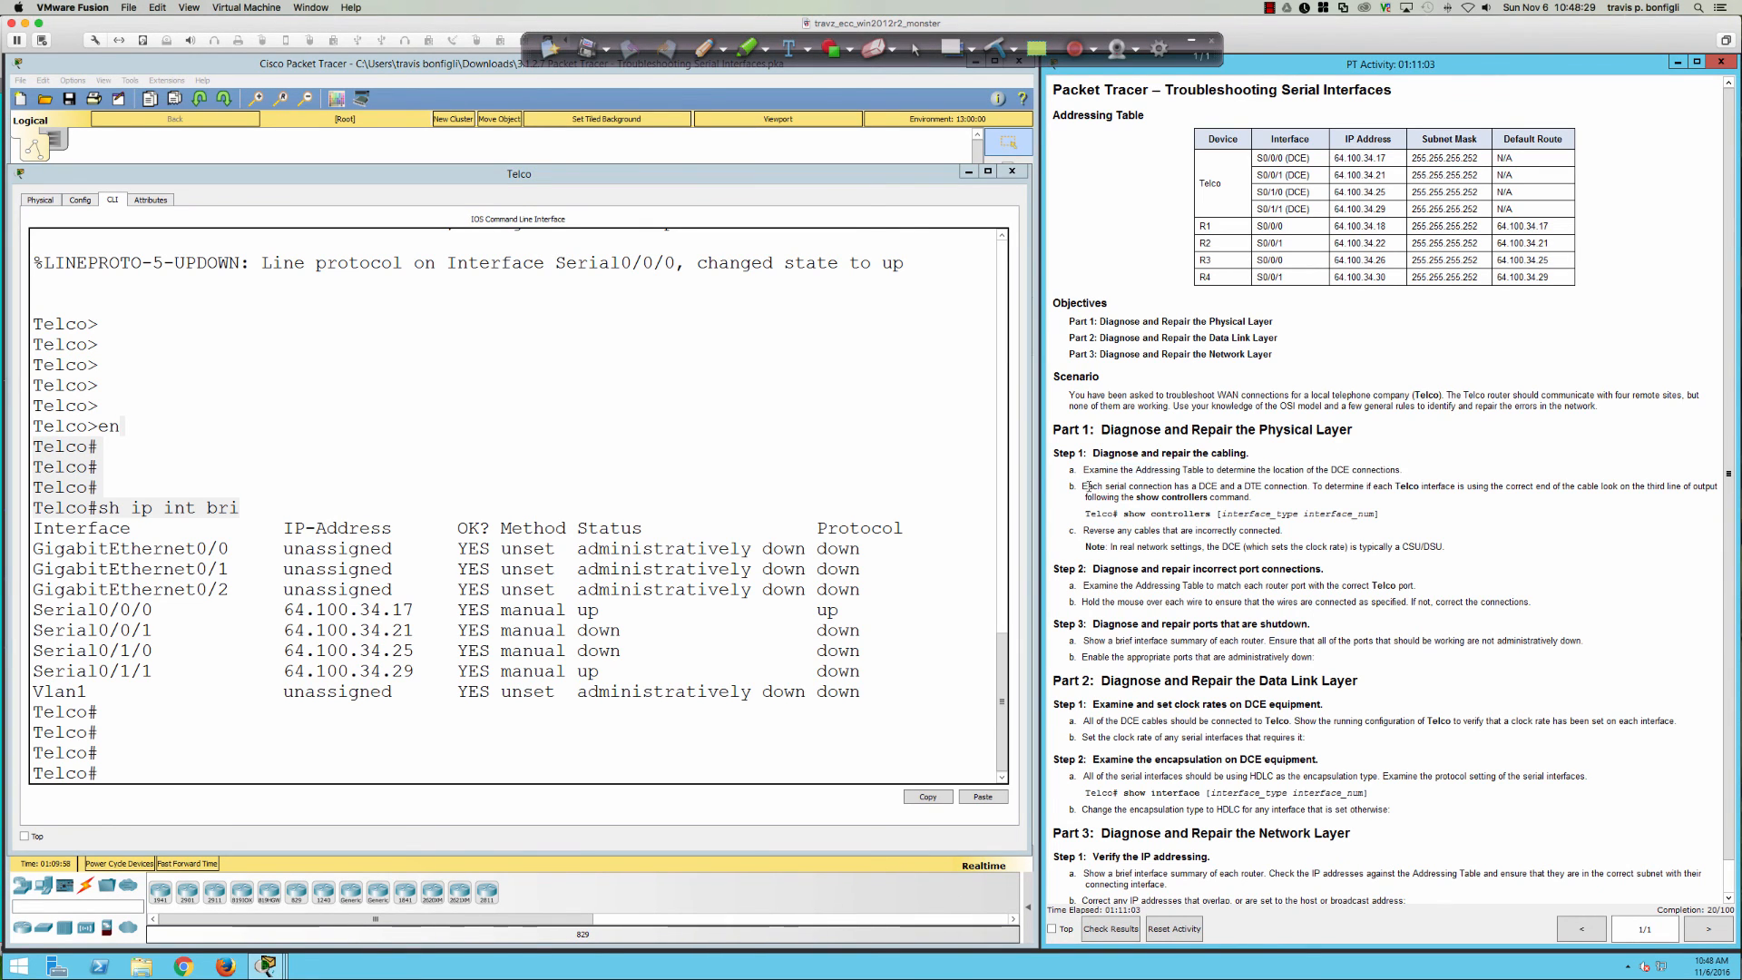
pyautogui.moveTo(1088, 487); pyautogui.dragTo(1275, 499)
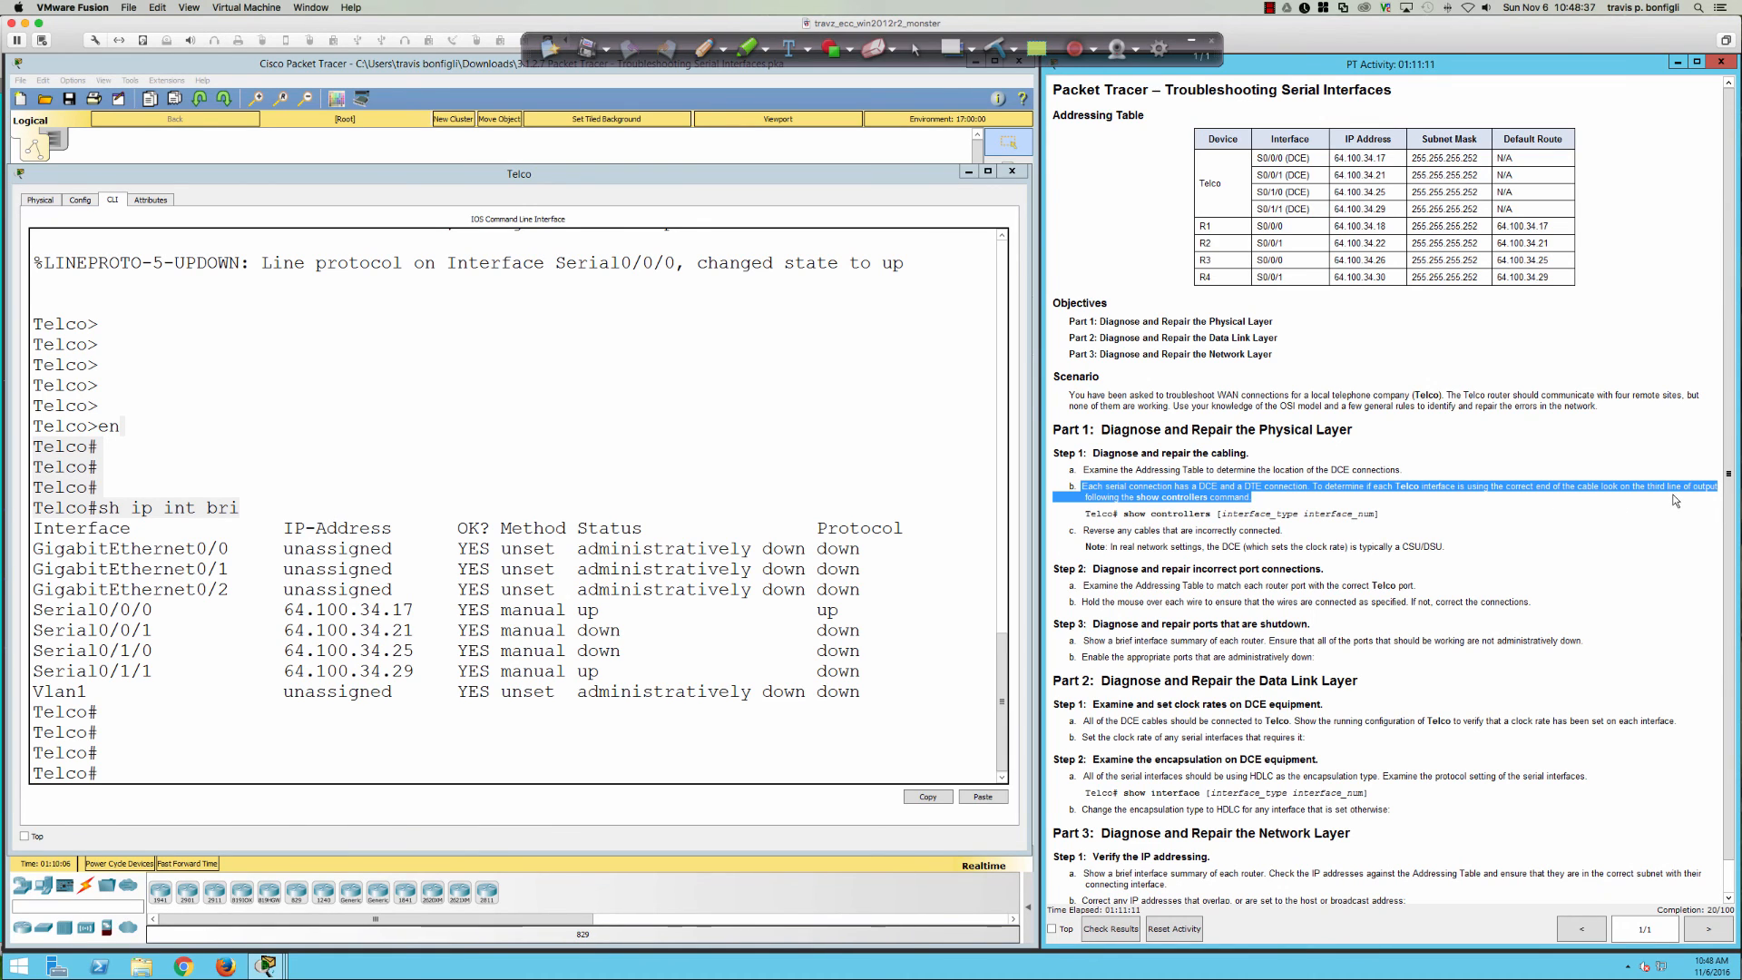
pyautogui.click(884, 470)
pyautogui.click(1131, 497)
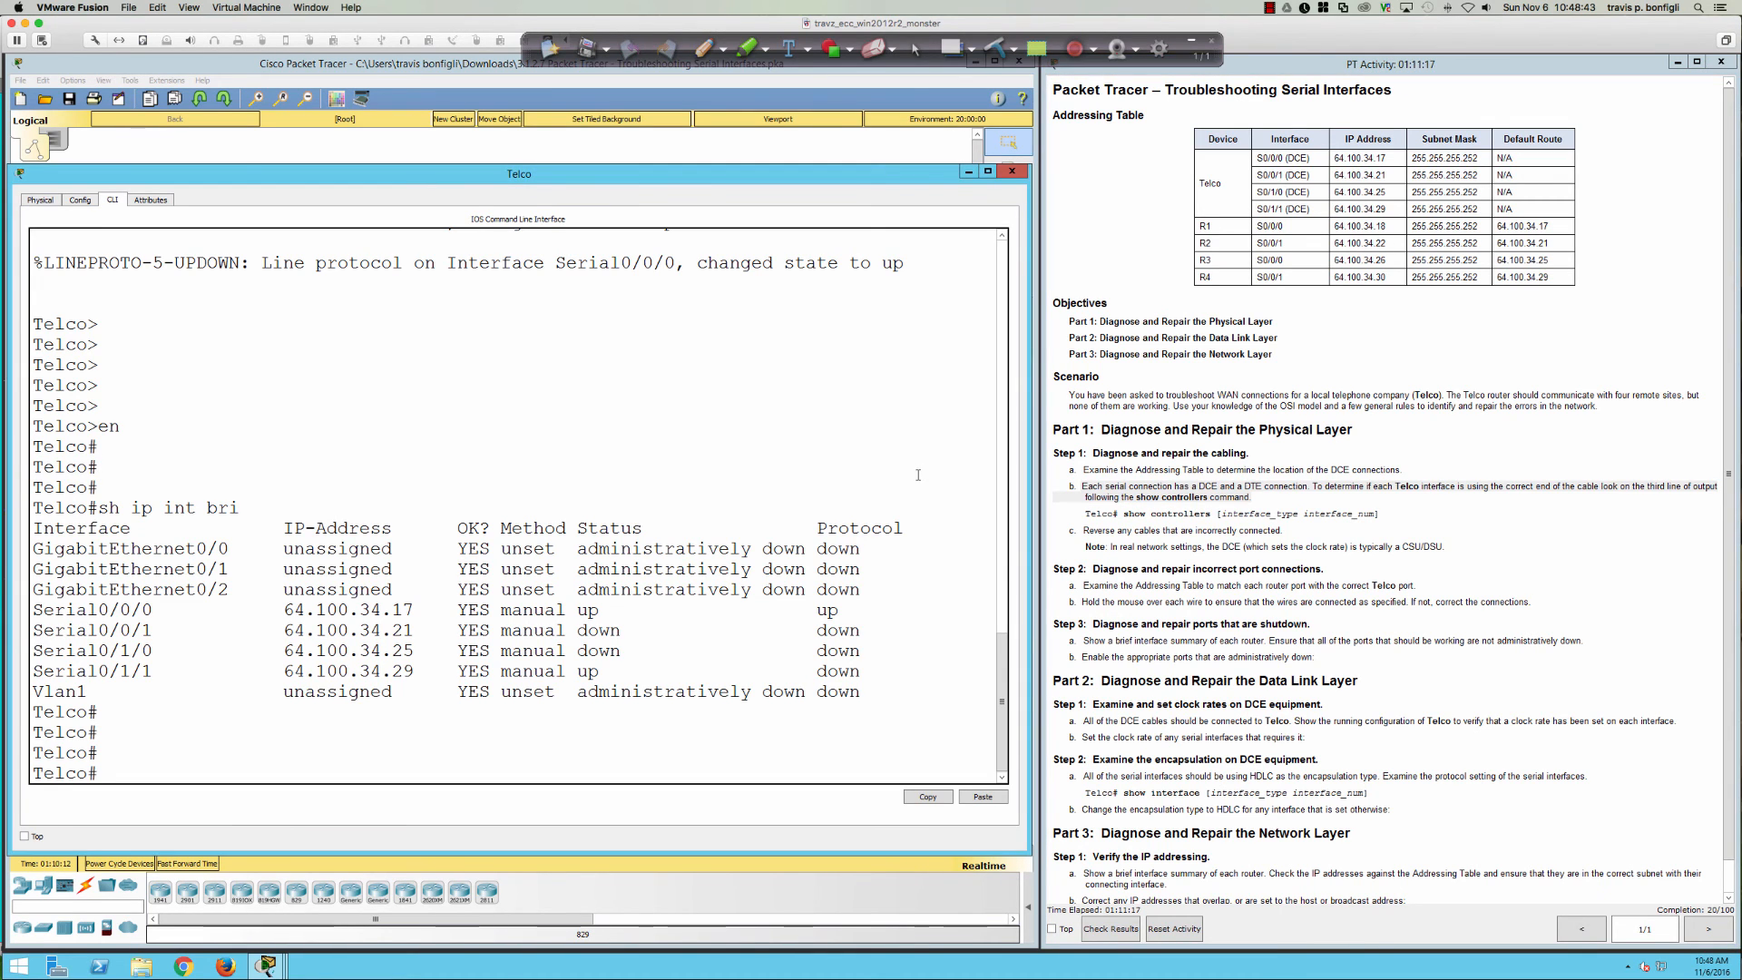
# - Show the controller details of Telco's interfaces with sh controllers
pyautogui.press('Return')
pyautogui.press('Return')
pyautogui.write('sh controllers')
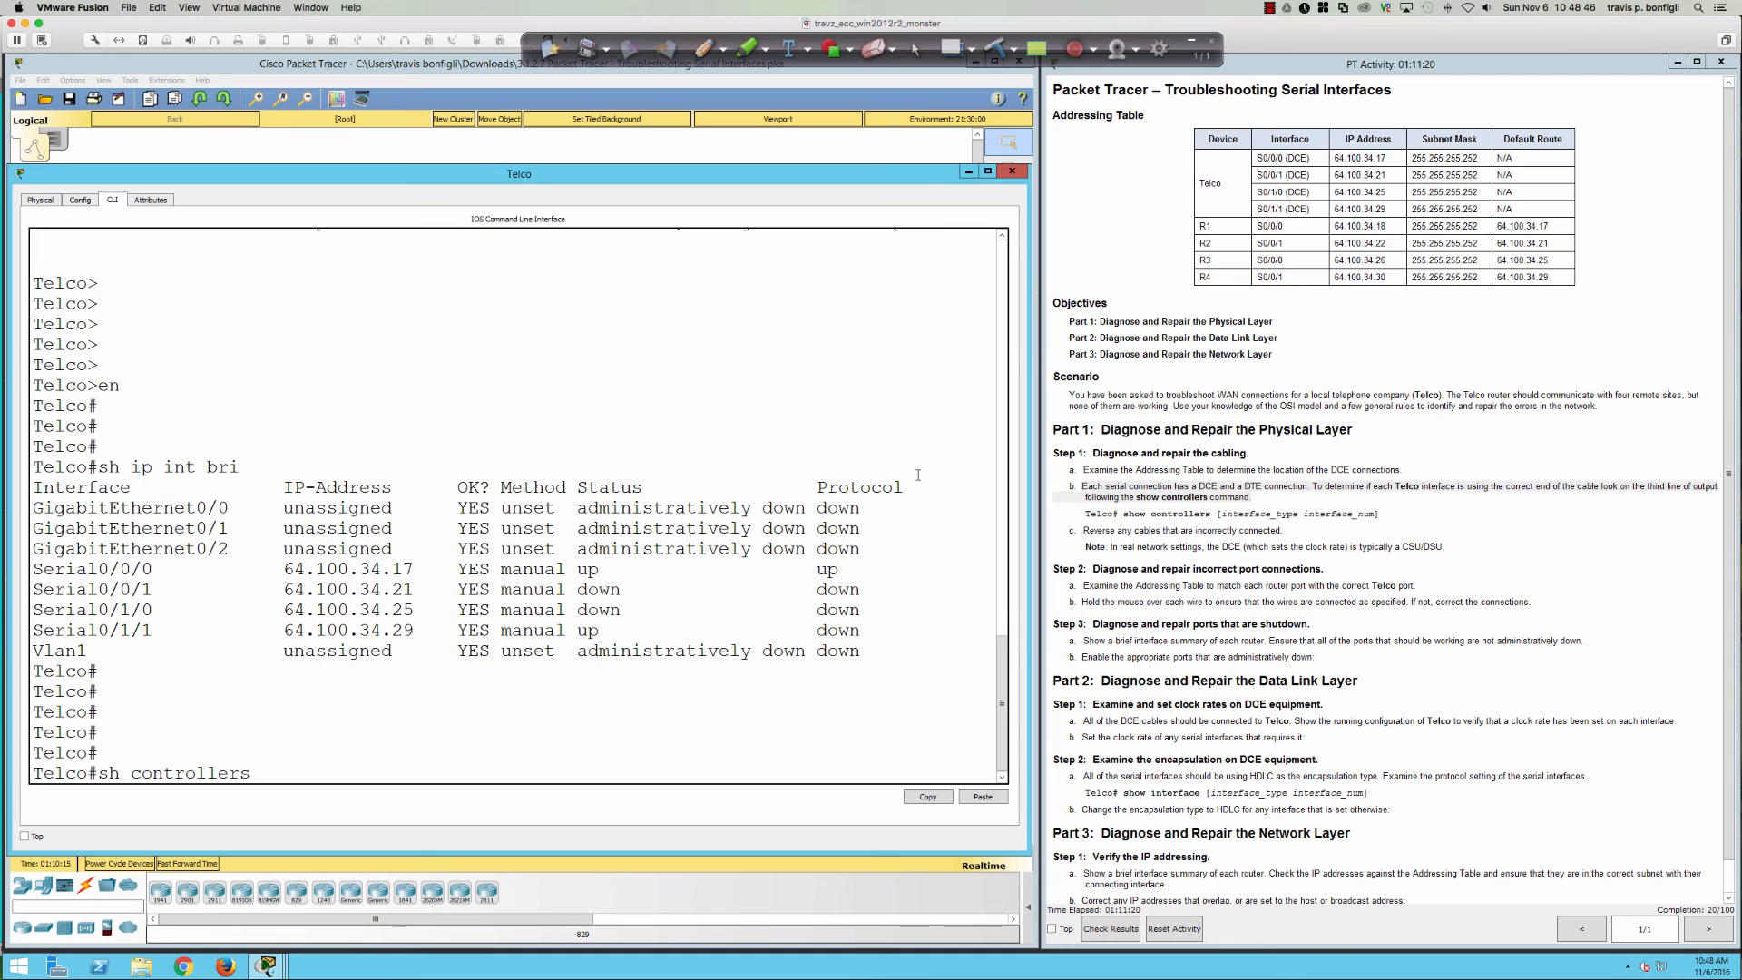
pyautogui.press('Return')
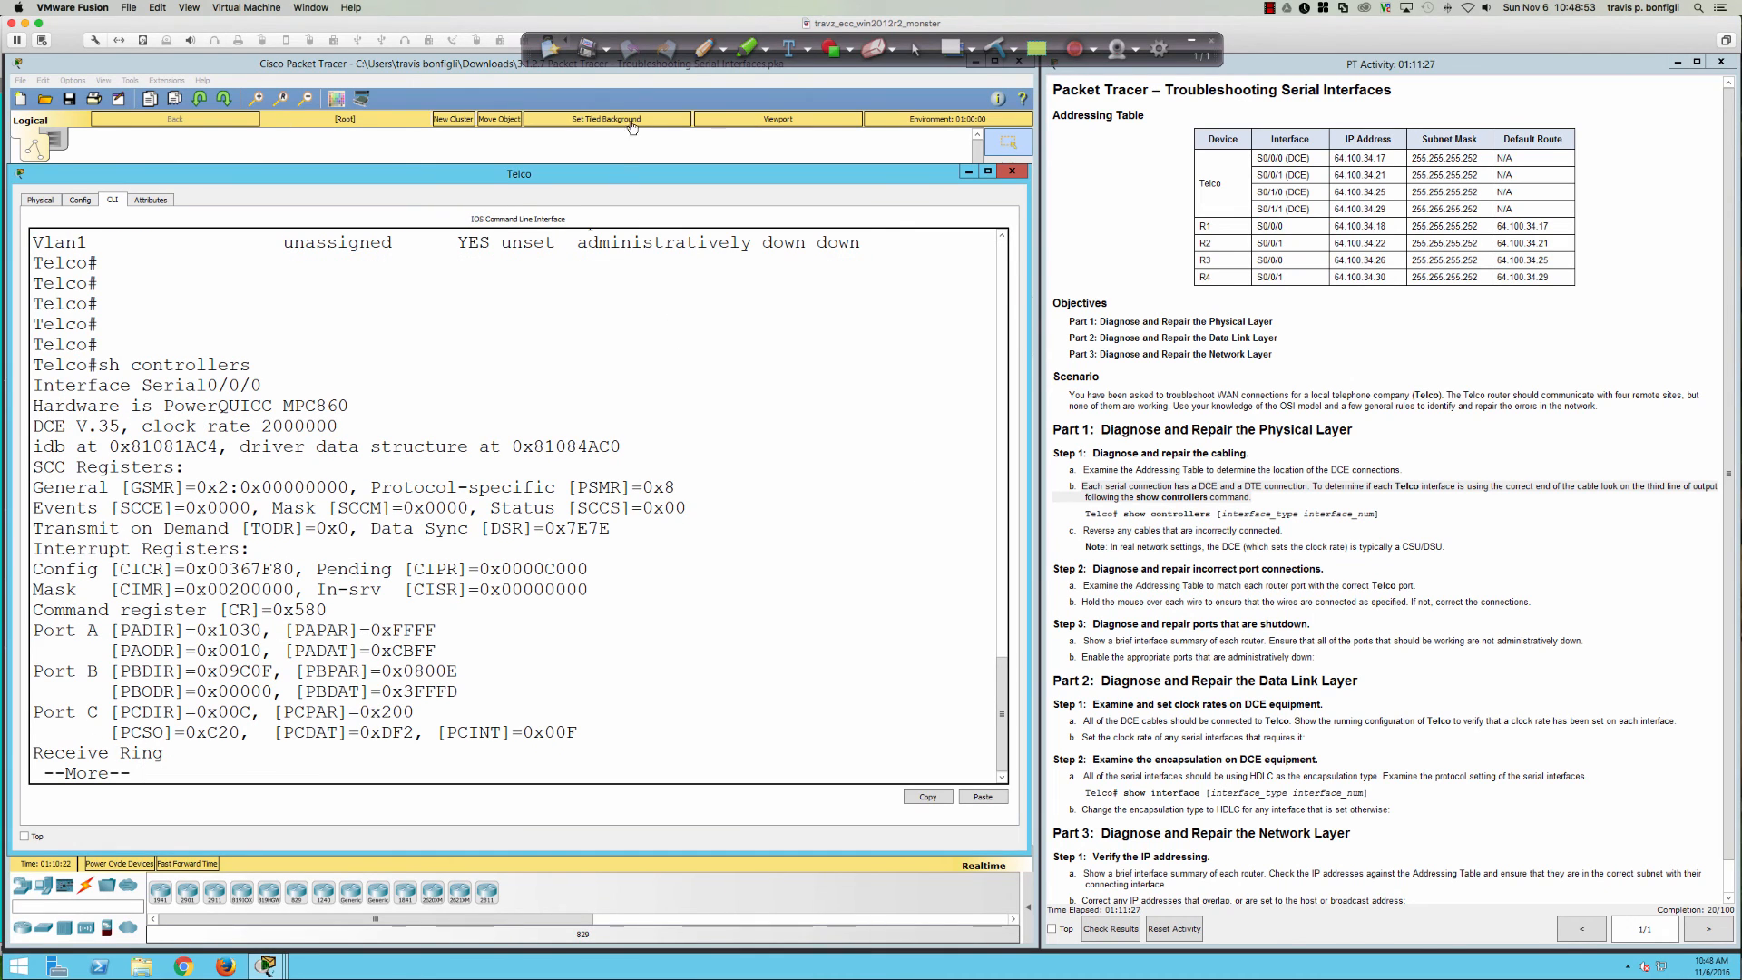
# - Bracket "DCE V.35" and point an arrow at Interface Serial0/0/0 with the pen, and clear the annotations
pyautogui.click(704, 49)
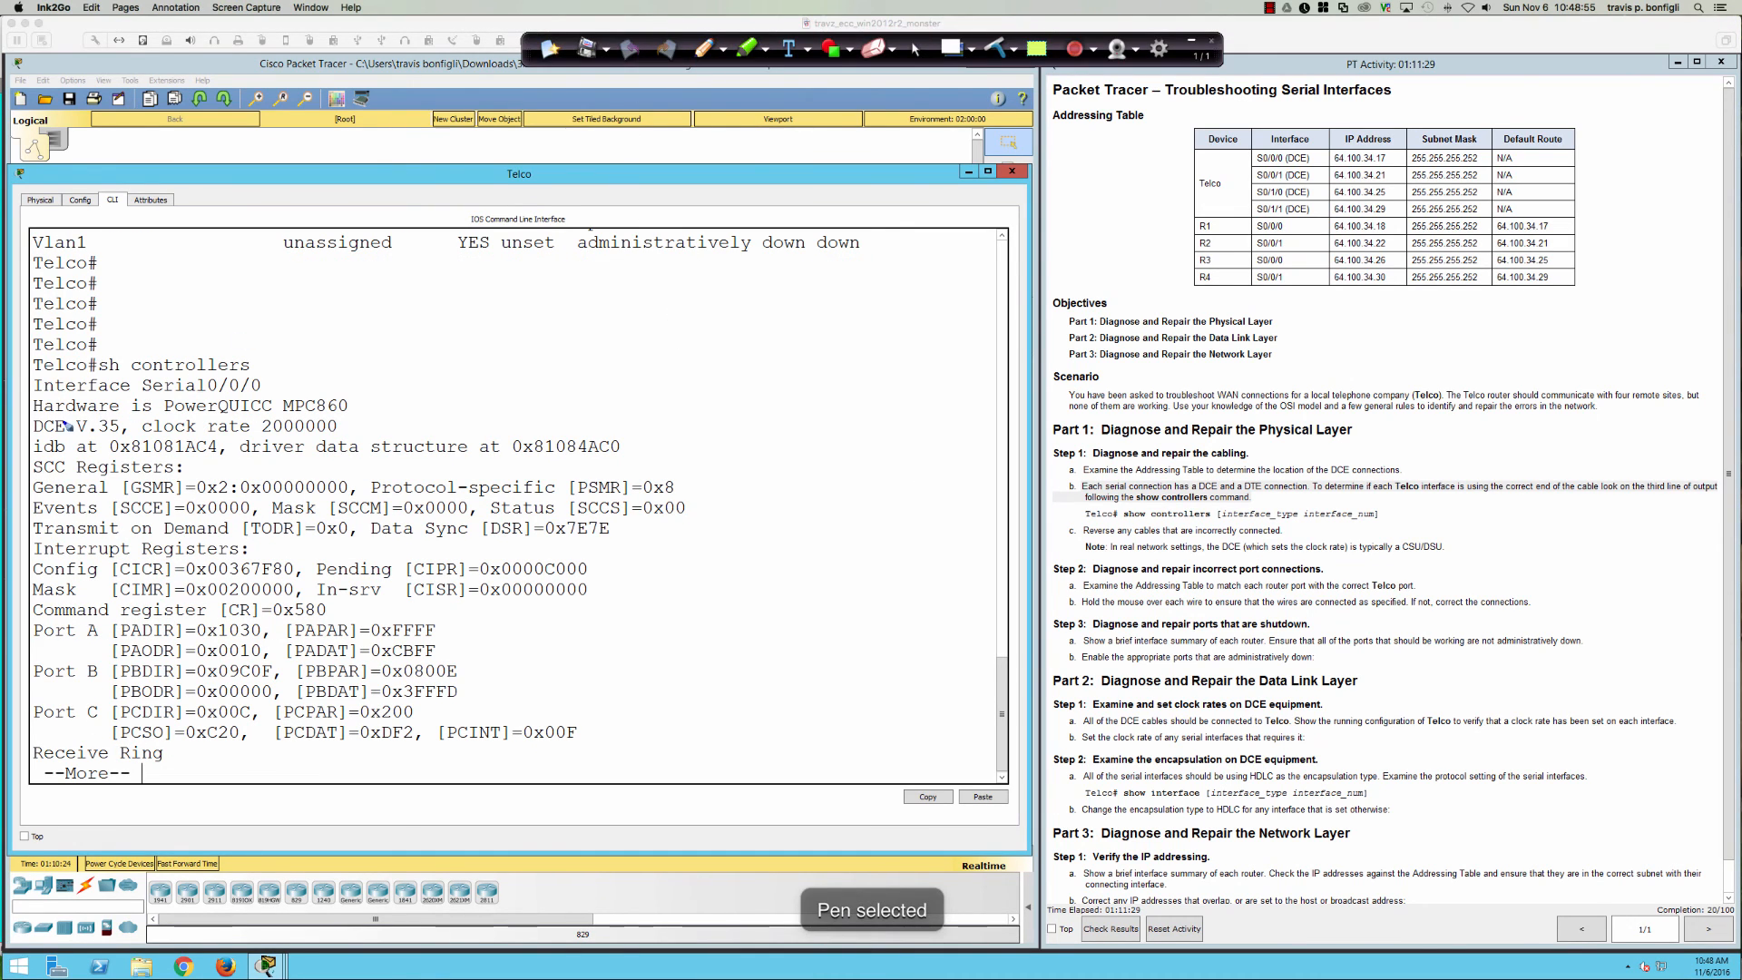
pyautogui.moveTo(38, 414)
pyautogui.mouseDown()
pyautogui.moveTo(25, 434)
pyautogui.moveTo(119, 416)
pyautogui.moveTo(116, 436)
pyautogui.mouseUp()
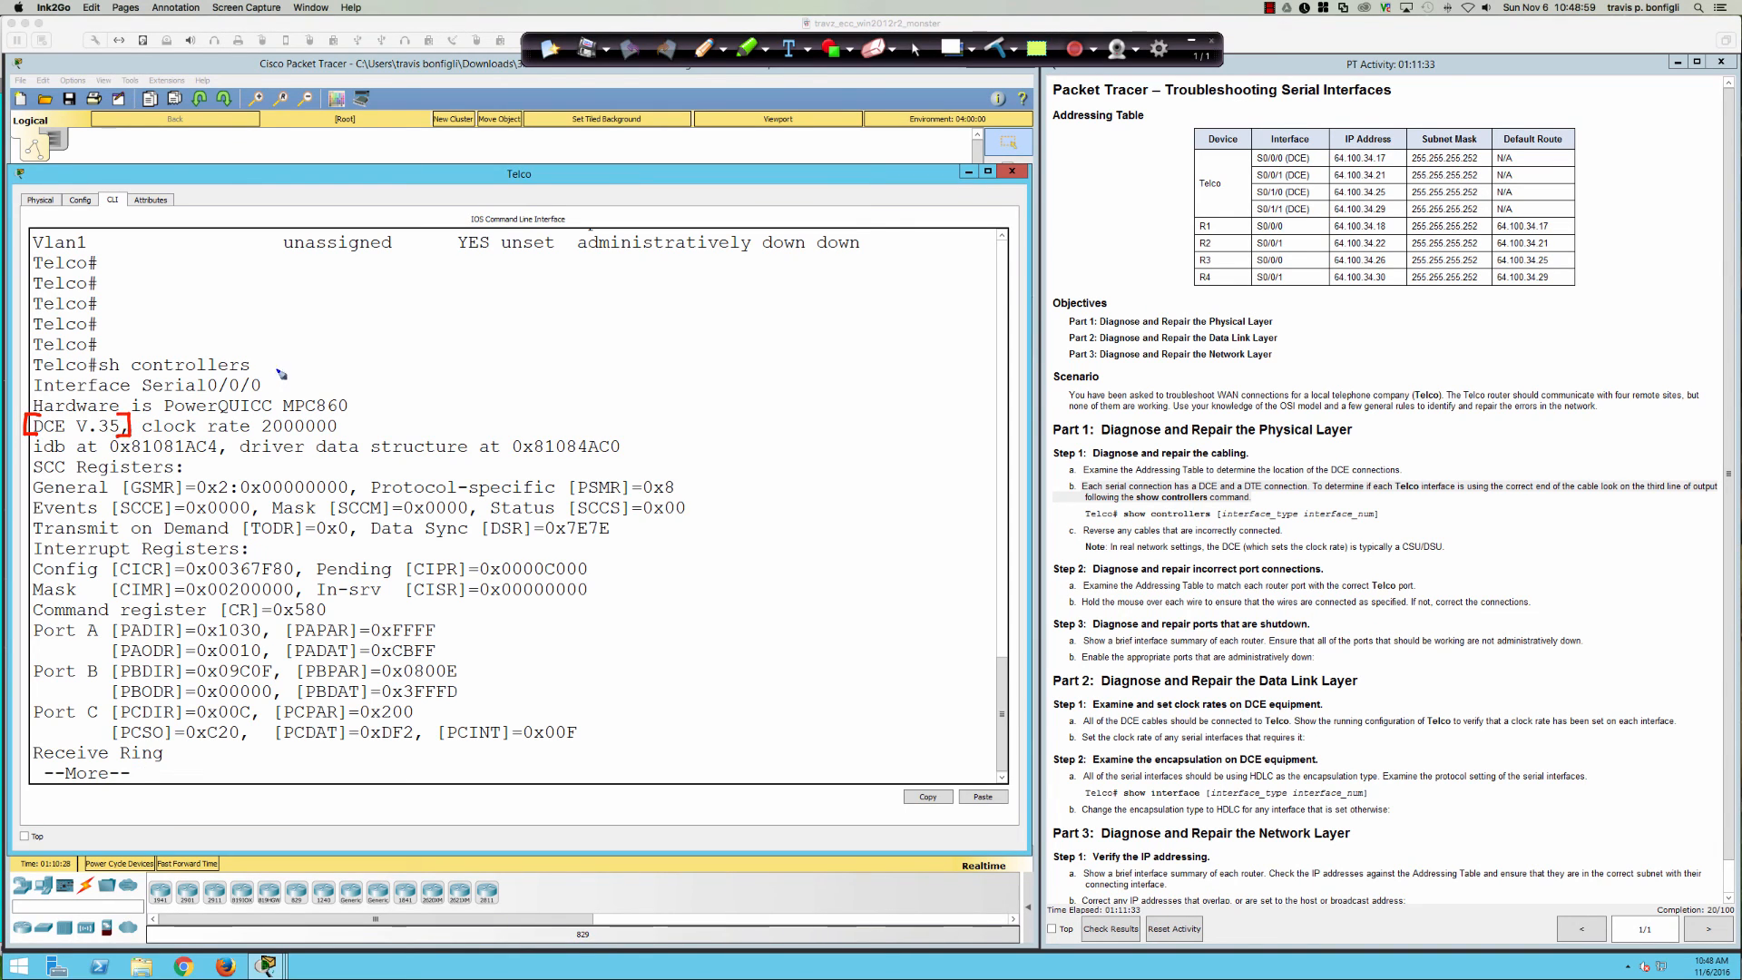
pyautogui.moveTo(283, 366); pyautogui.dragTo(275, 383)
pyautogui.click(918, 49)
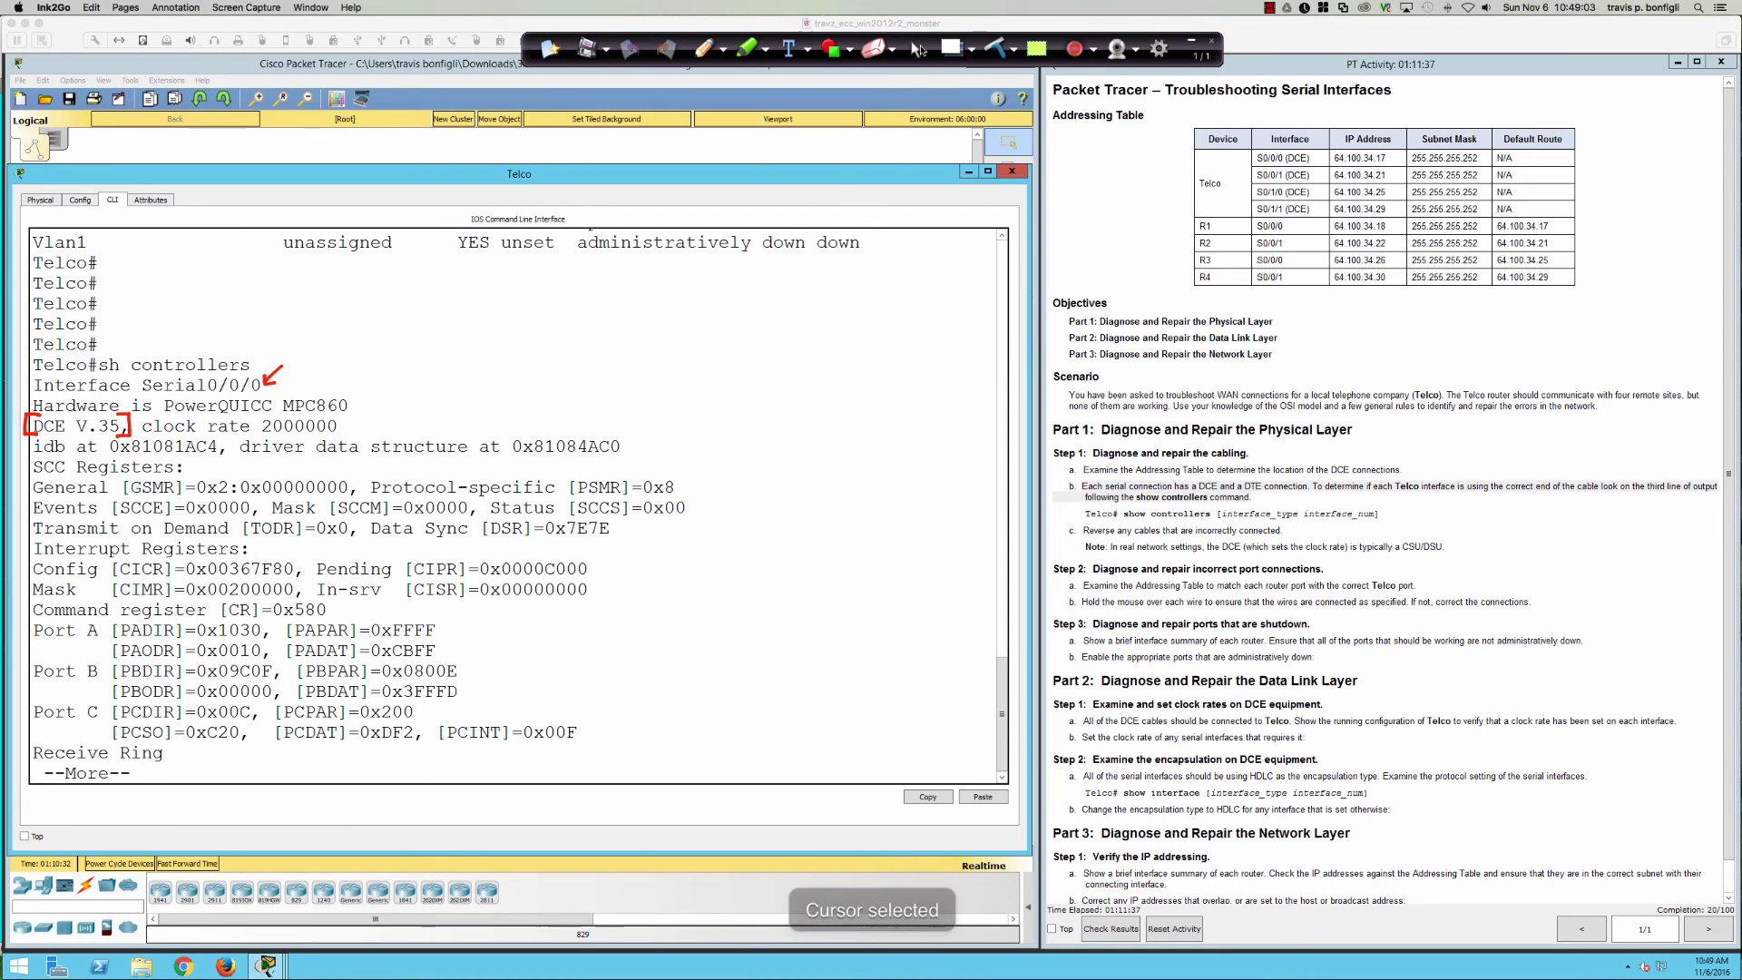
pyautogui.click(995, 49)
# - Clear the pen annotations, page through the Serial0/0/0 controller output, and highlight HDLC in the SCC parameter RAM heading
pyautogui.click(757, 356)
pyautogui.click(745, 374)
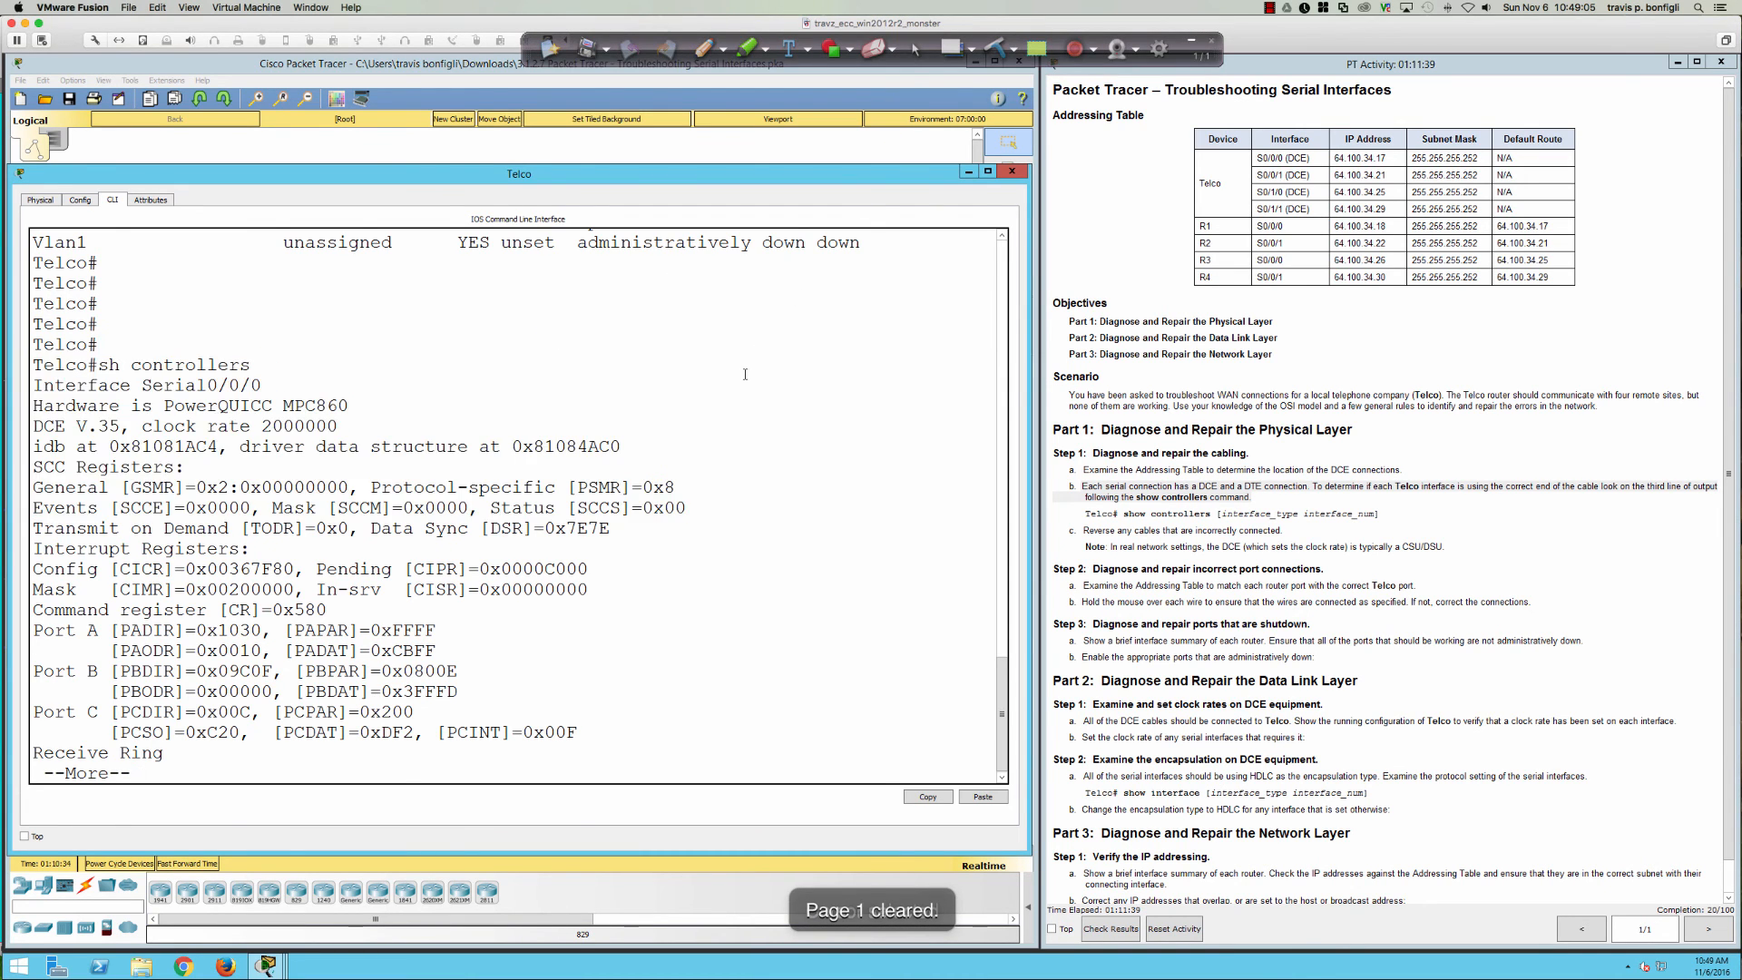
pyautogui.press('space')
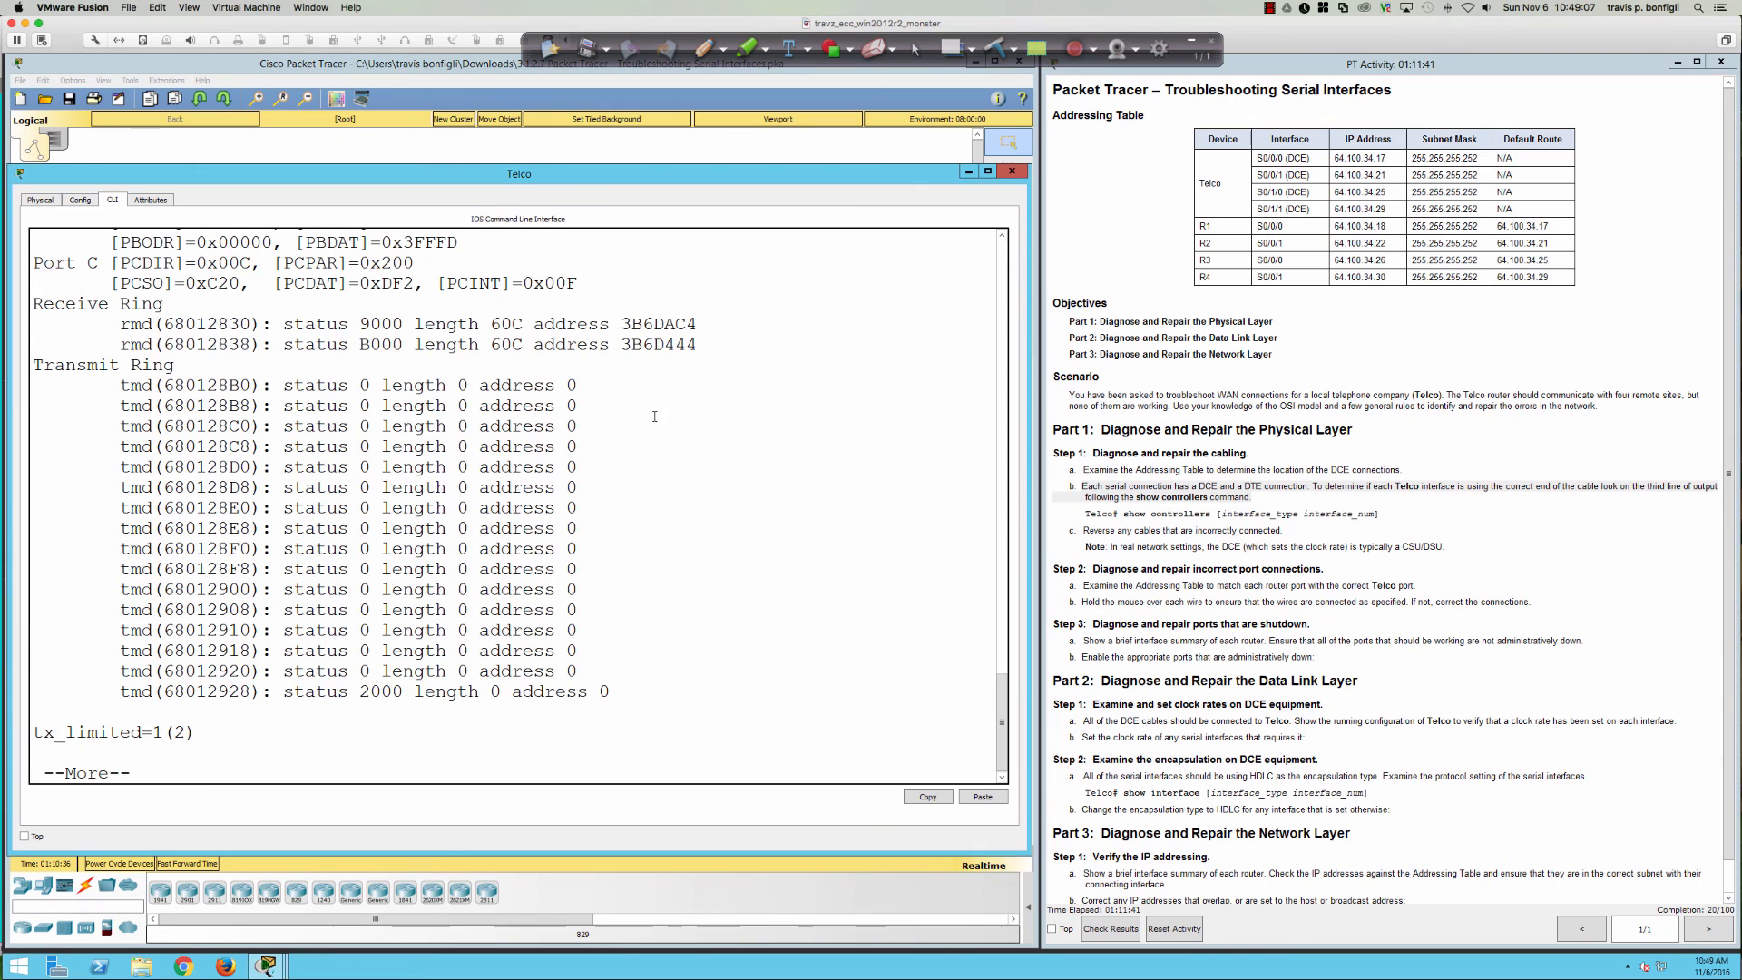
pyautogui.press('space')
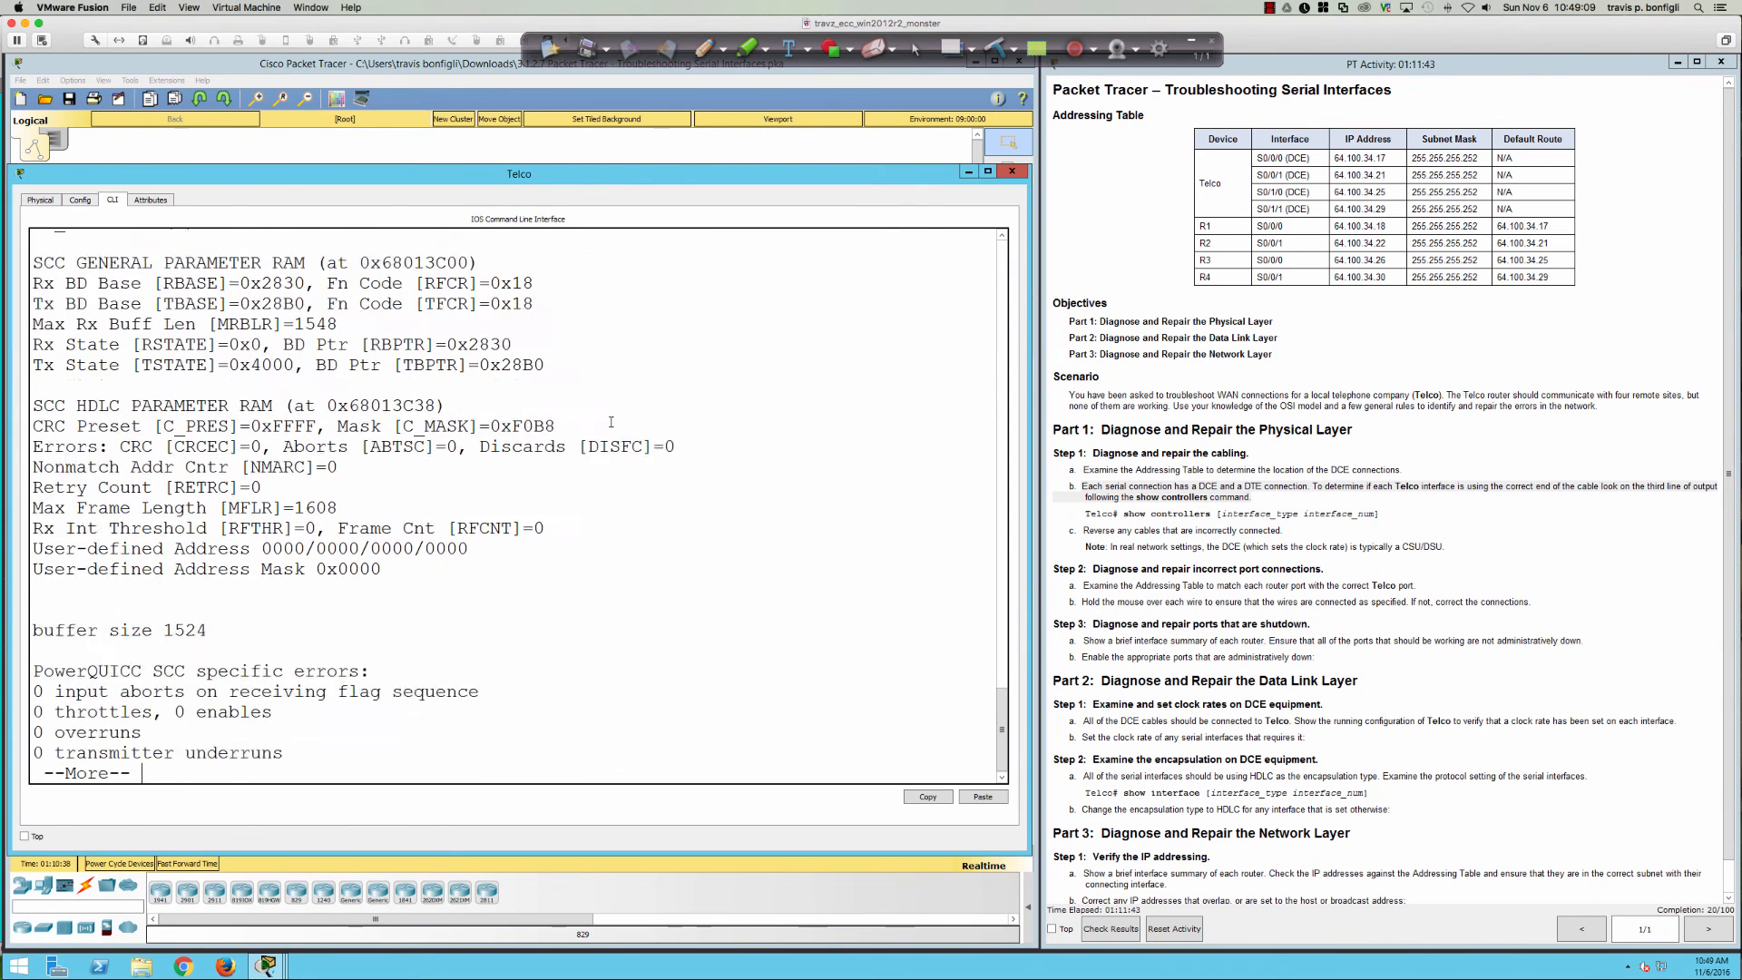
pyautogui.press('Return')
pyautogui.moveTo(76, 385); pyautogui.dragTo(123, 385)
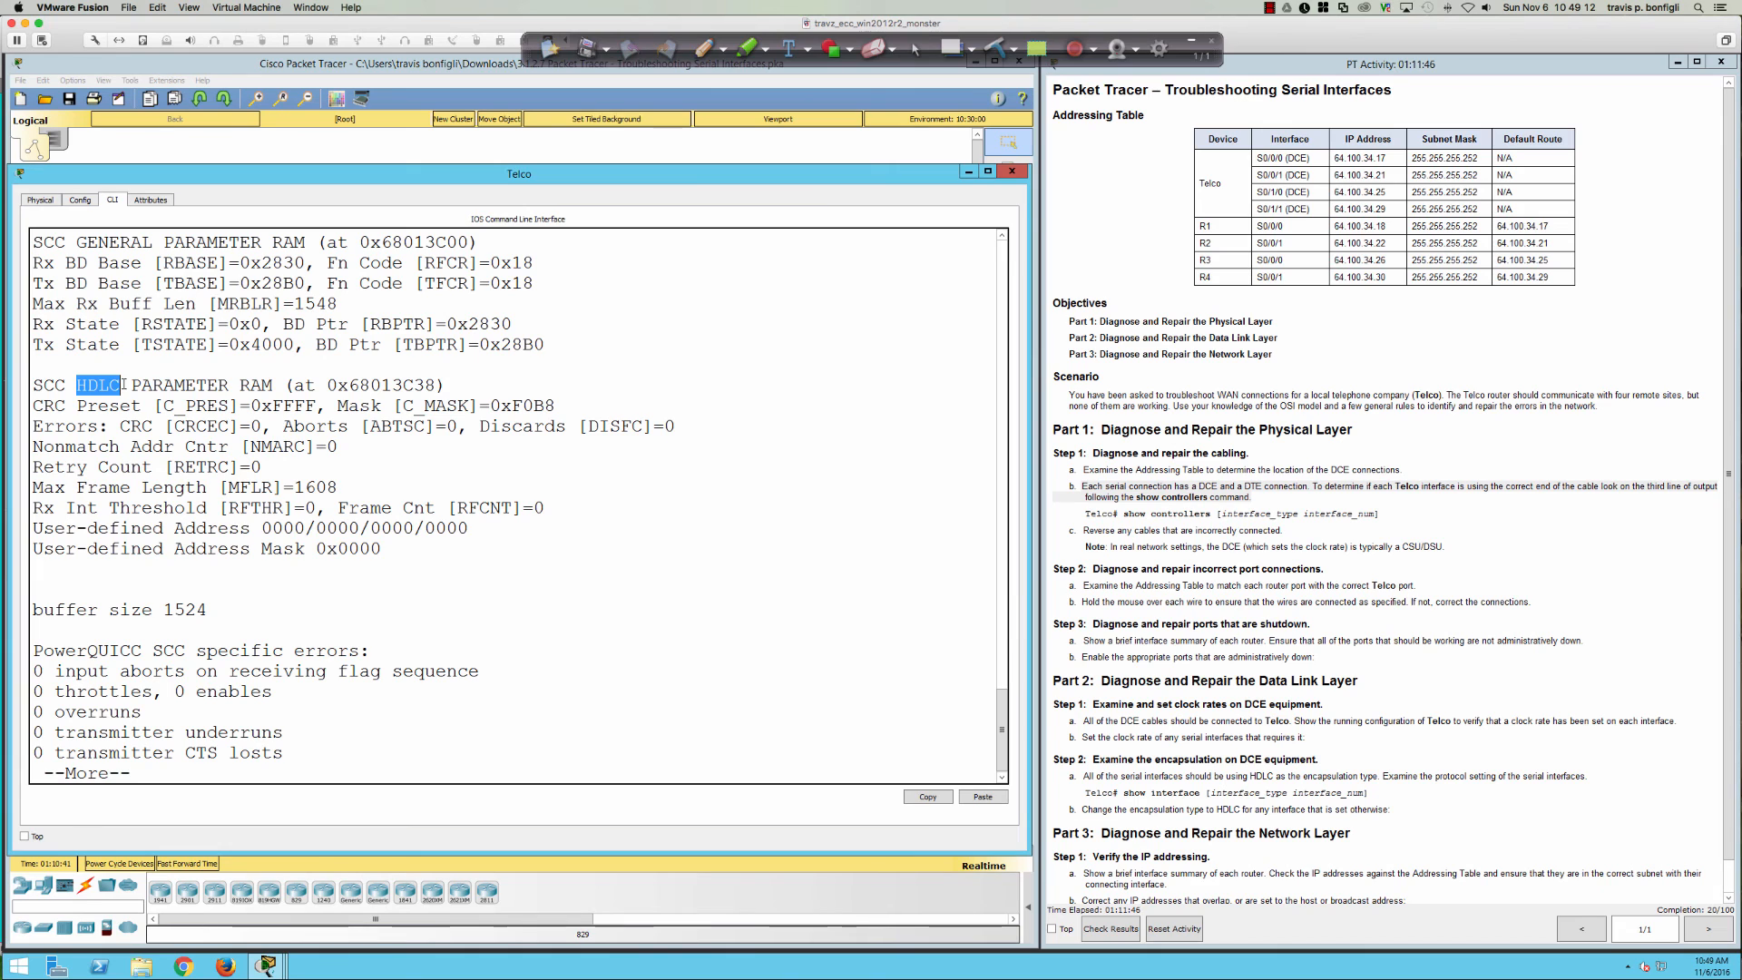
pyautogui.click(336, 487)
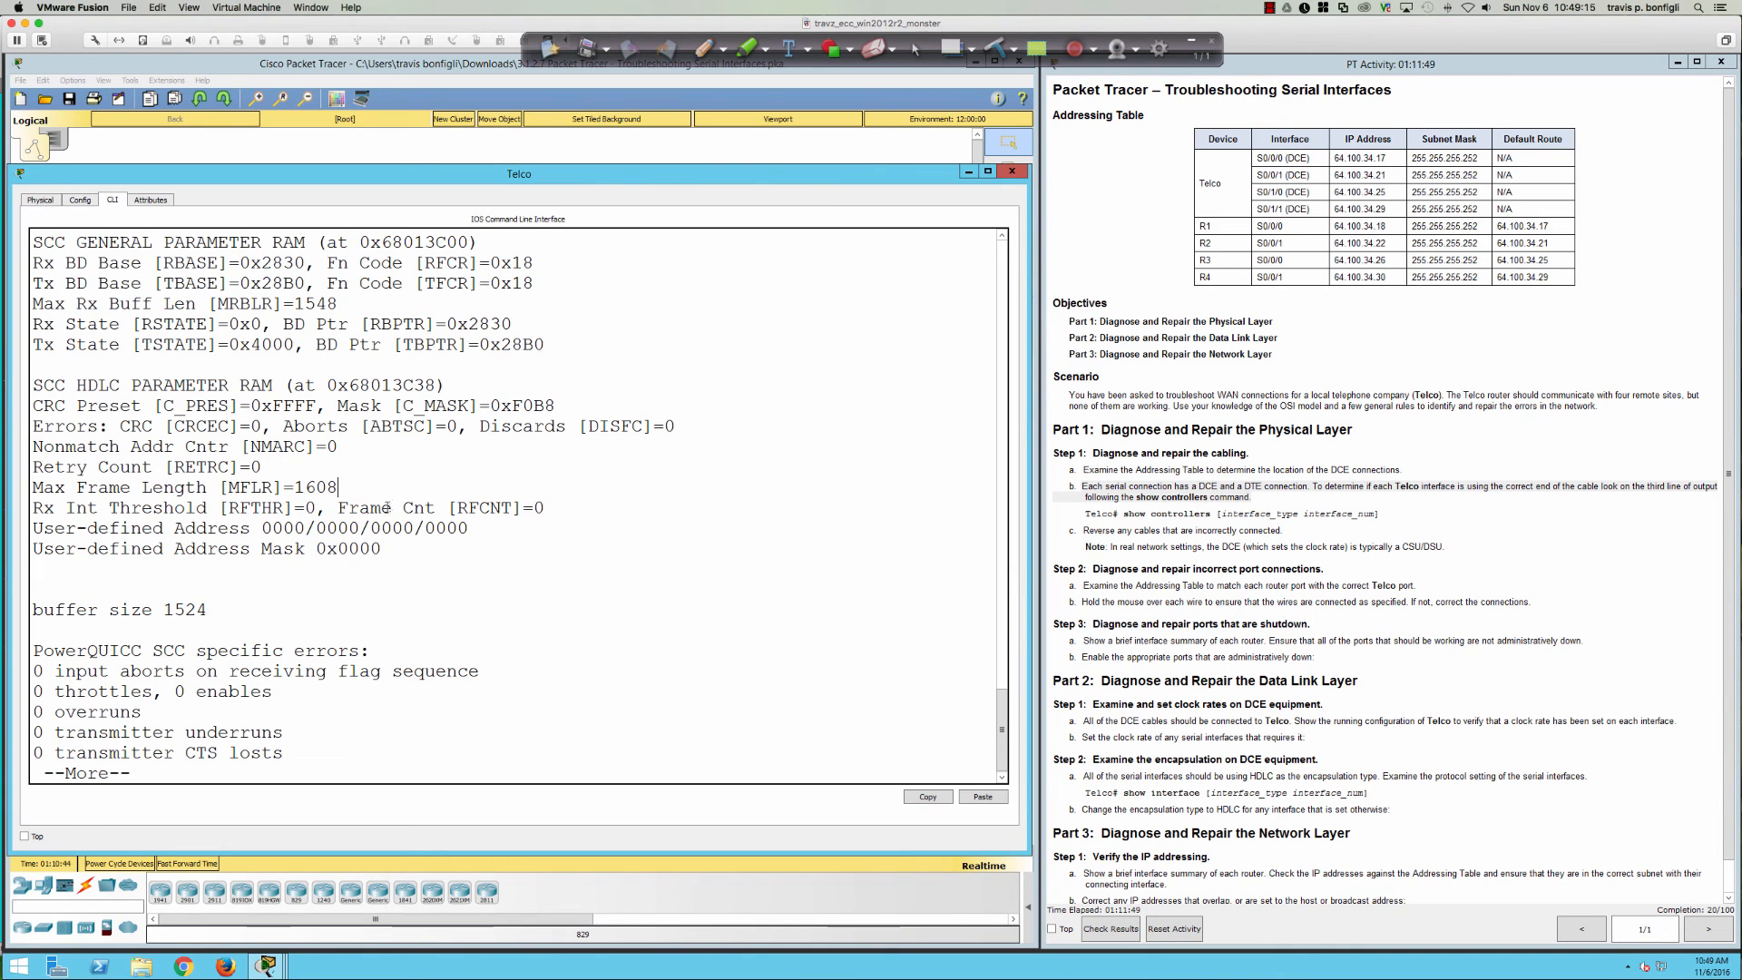
# - Advance the controller output to Interface Serial0/0/1 and highlight its name and its cable type and clock rate line
pyautogui.press('Return')
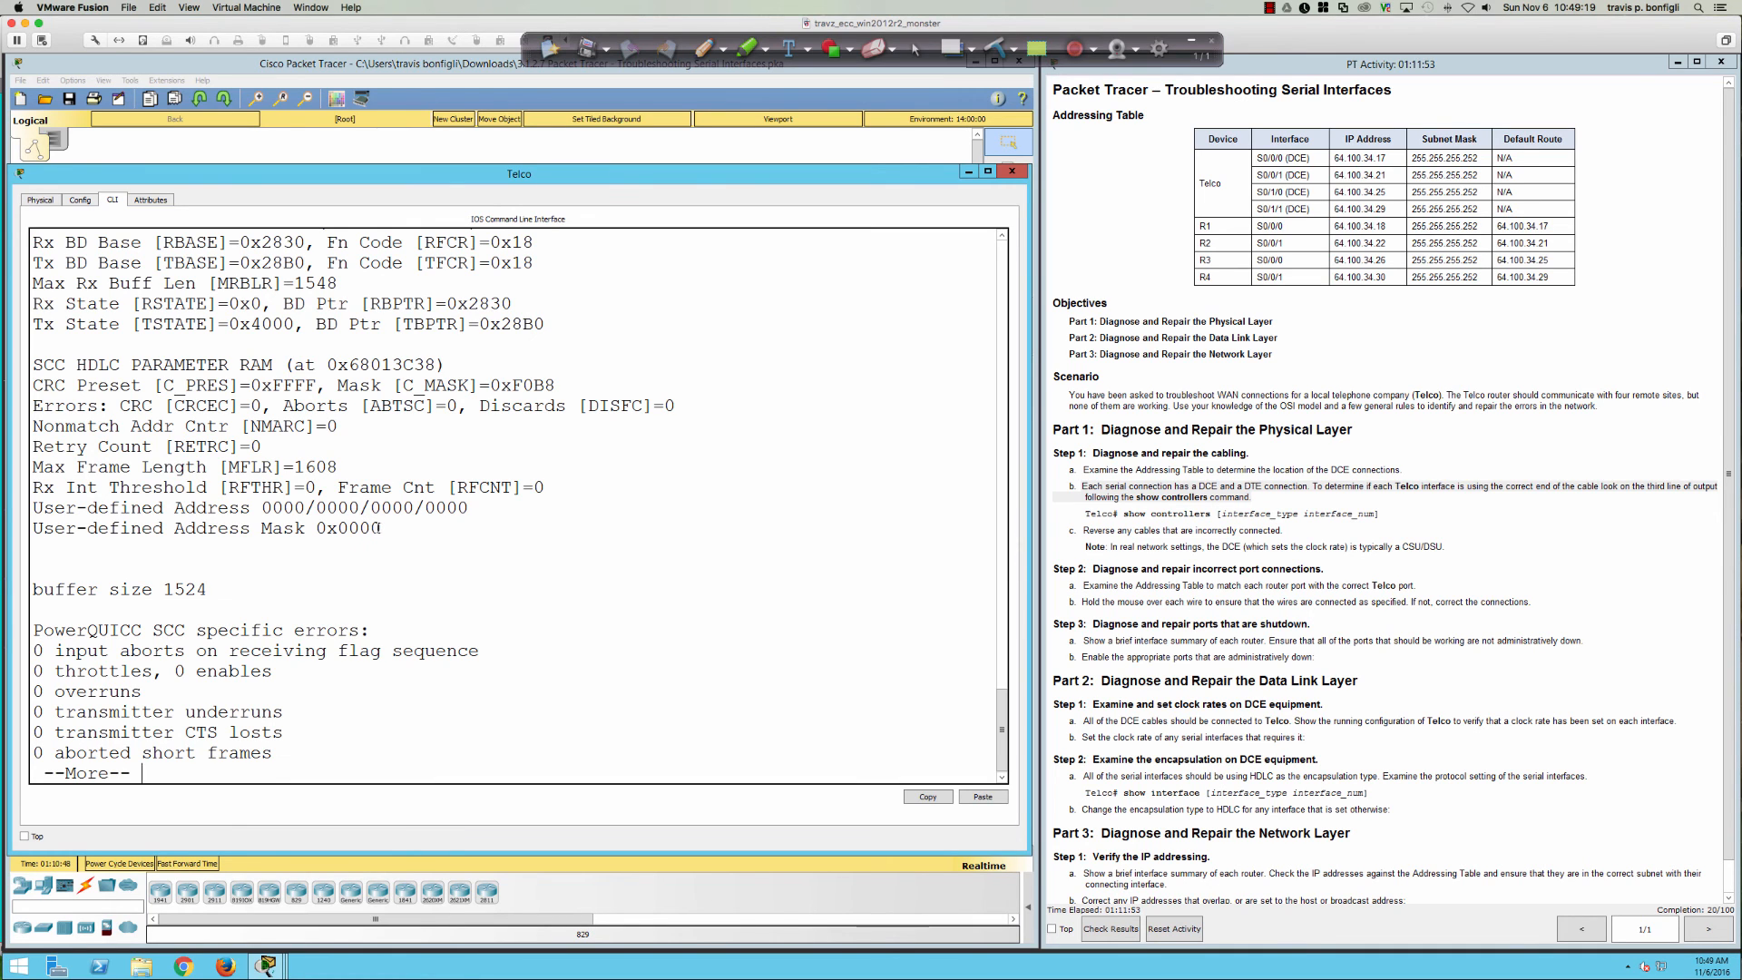
pyautogui.press('Return')
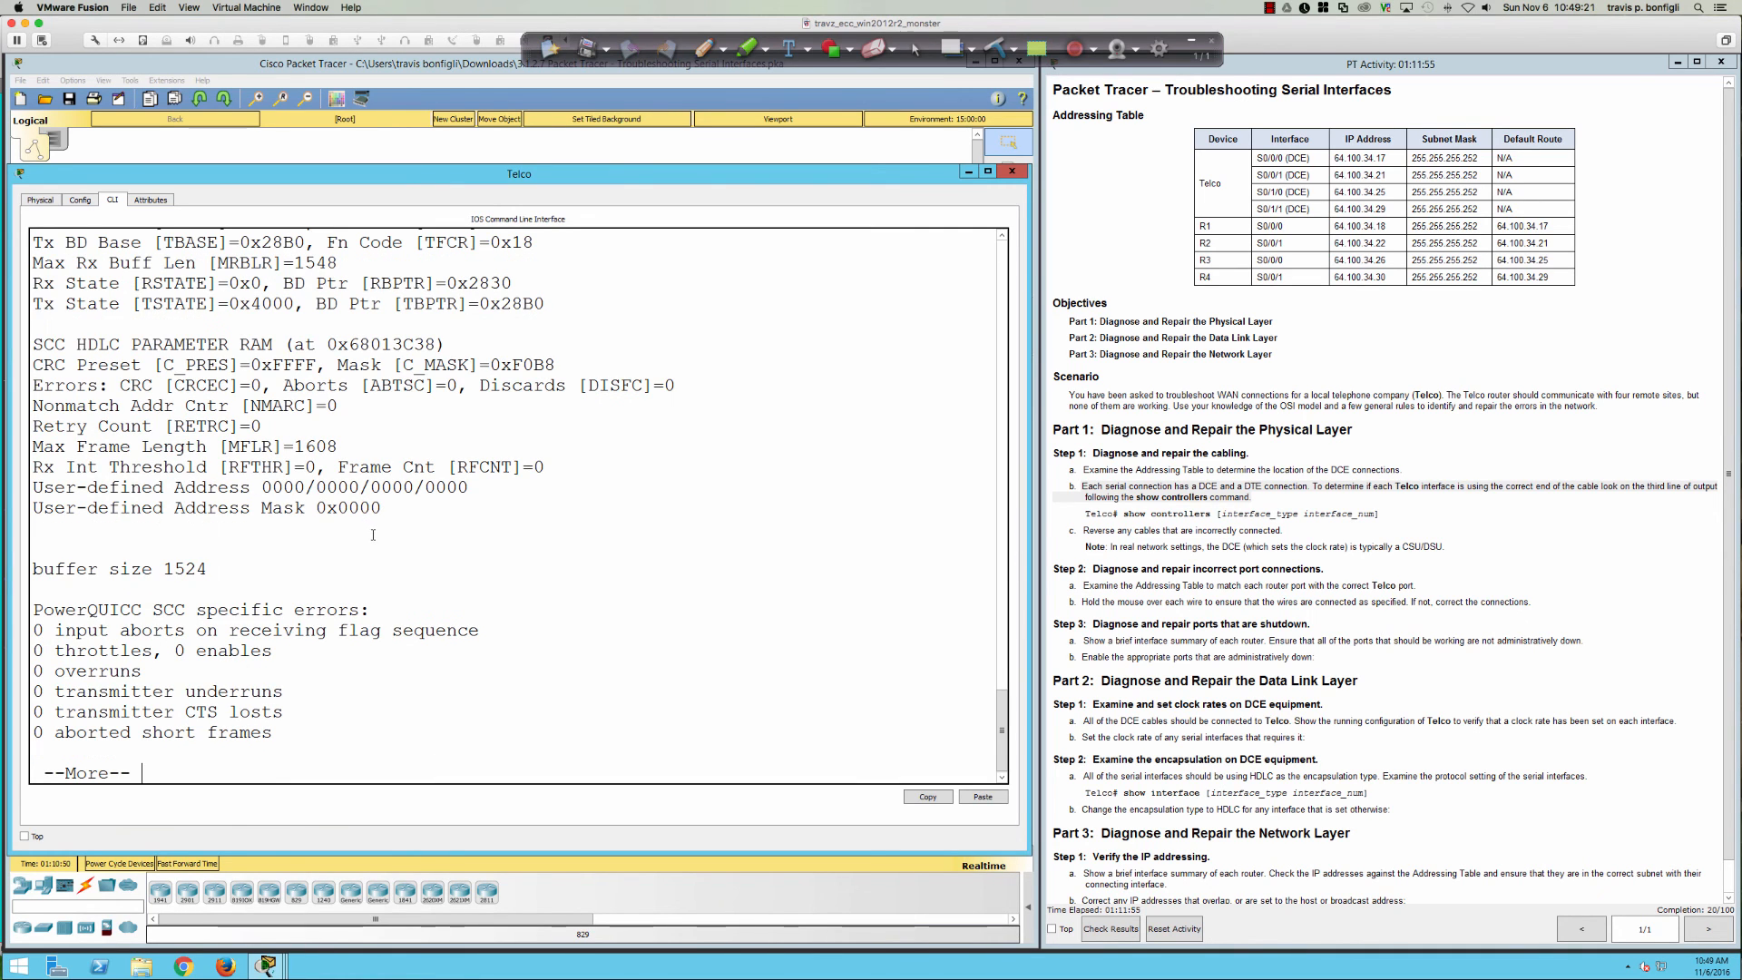
pyautogui.press('space')
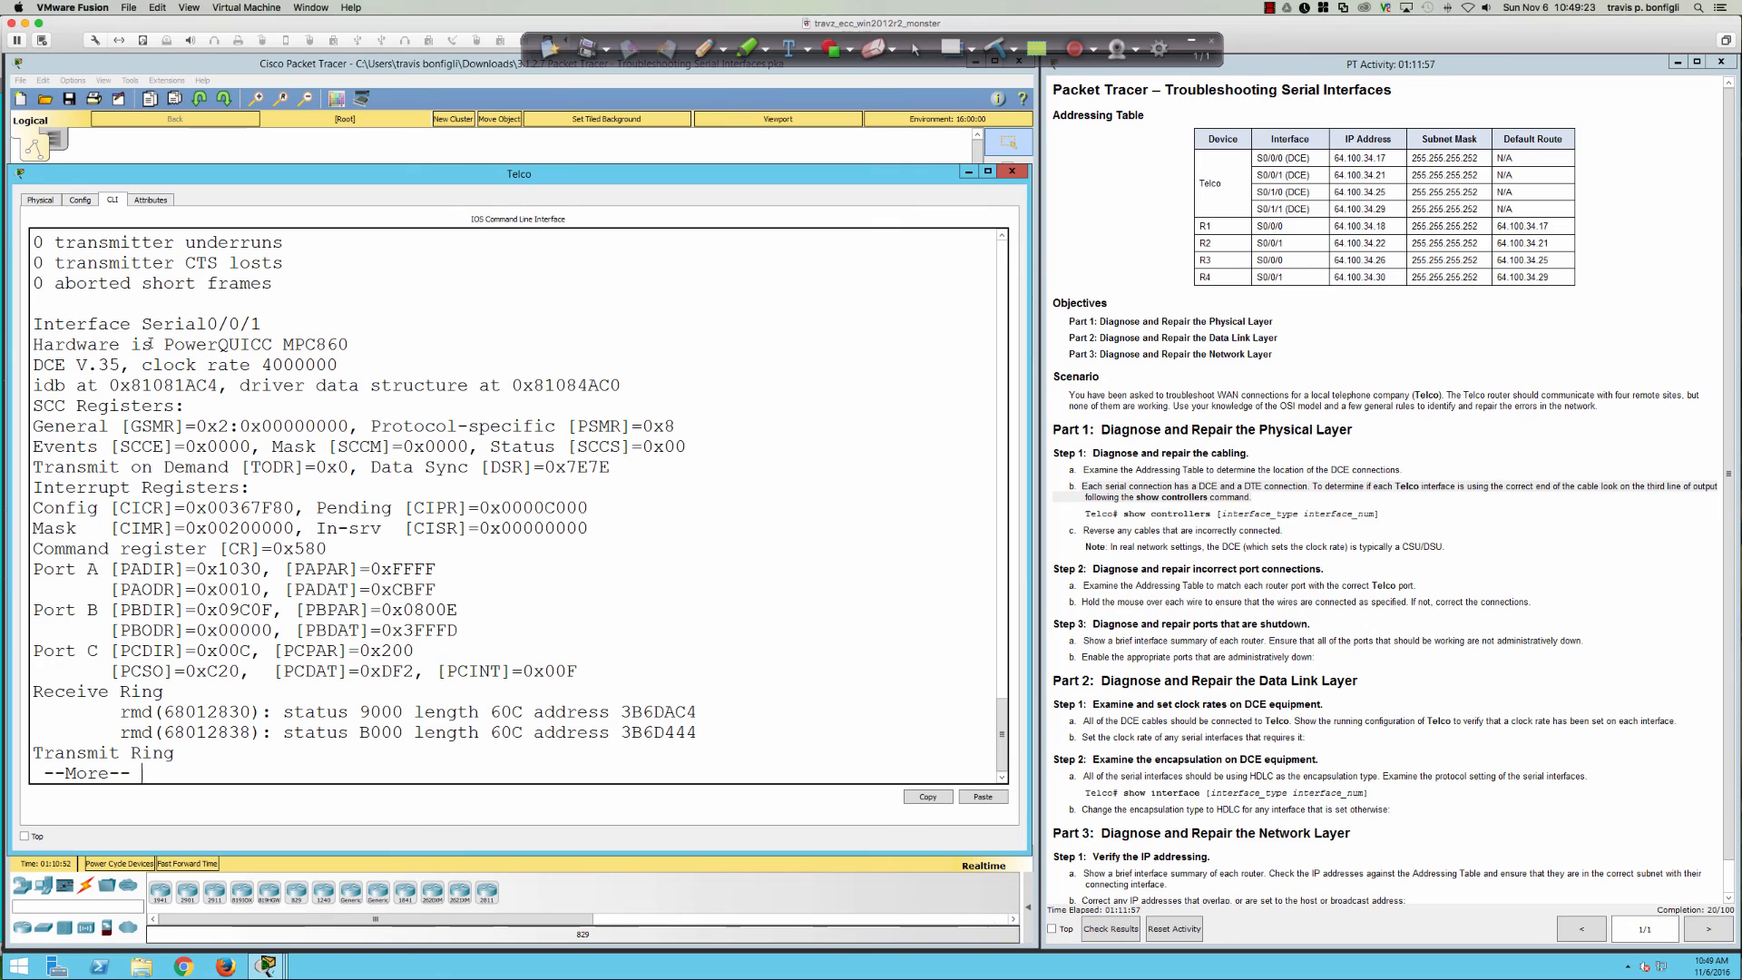
pyautogui.moveTo(135, 325); pyautogui.dragTo(269, 319)
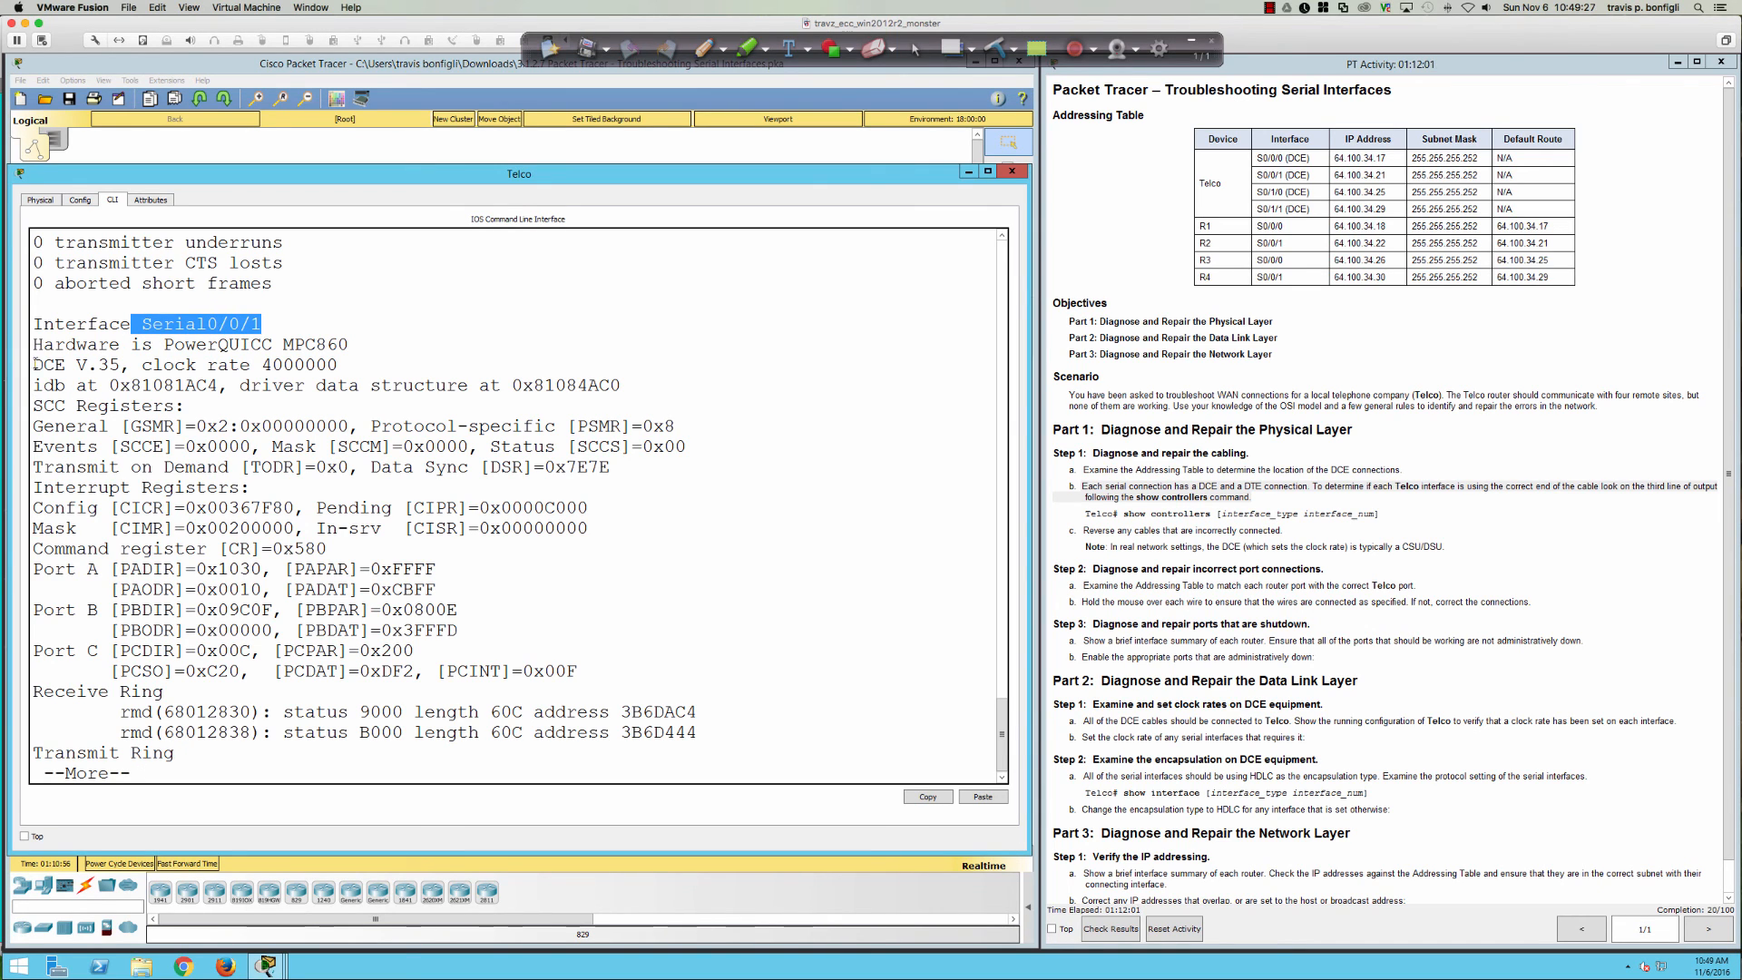
pyautogui.moveTo(36, 364); pyautogui.dragTo(356, 365)
pyautogui.click(441, 408)
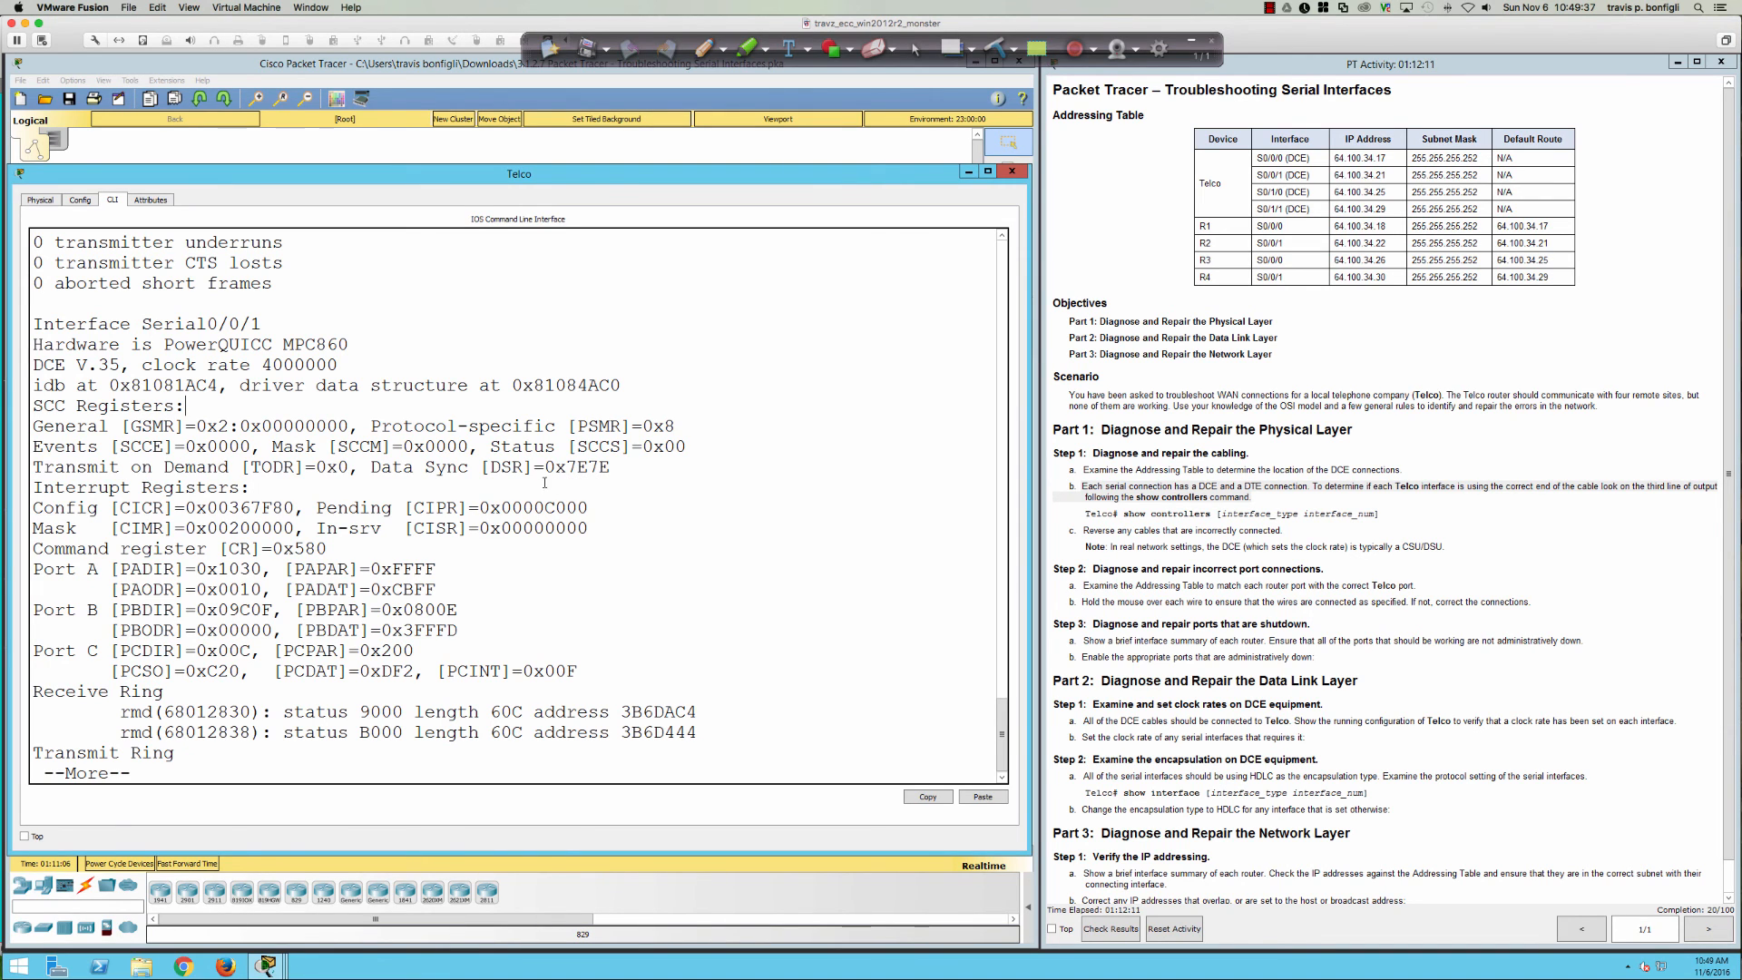
# - Advance the controller output to Interface Serial0/1/0 and highlight its name and its cable type entry
pyautogui.press('space')
pyautogui.press('space')
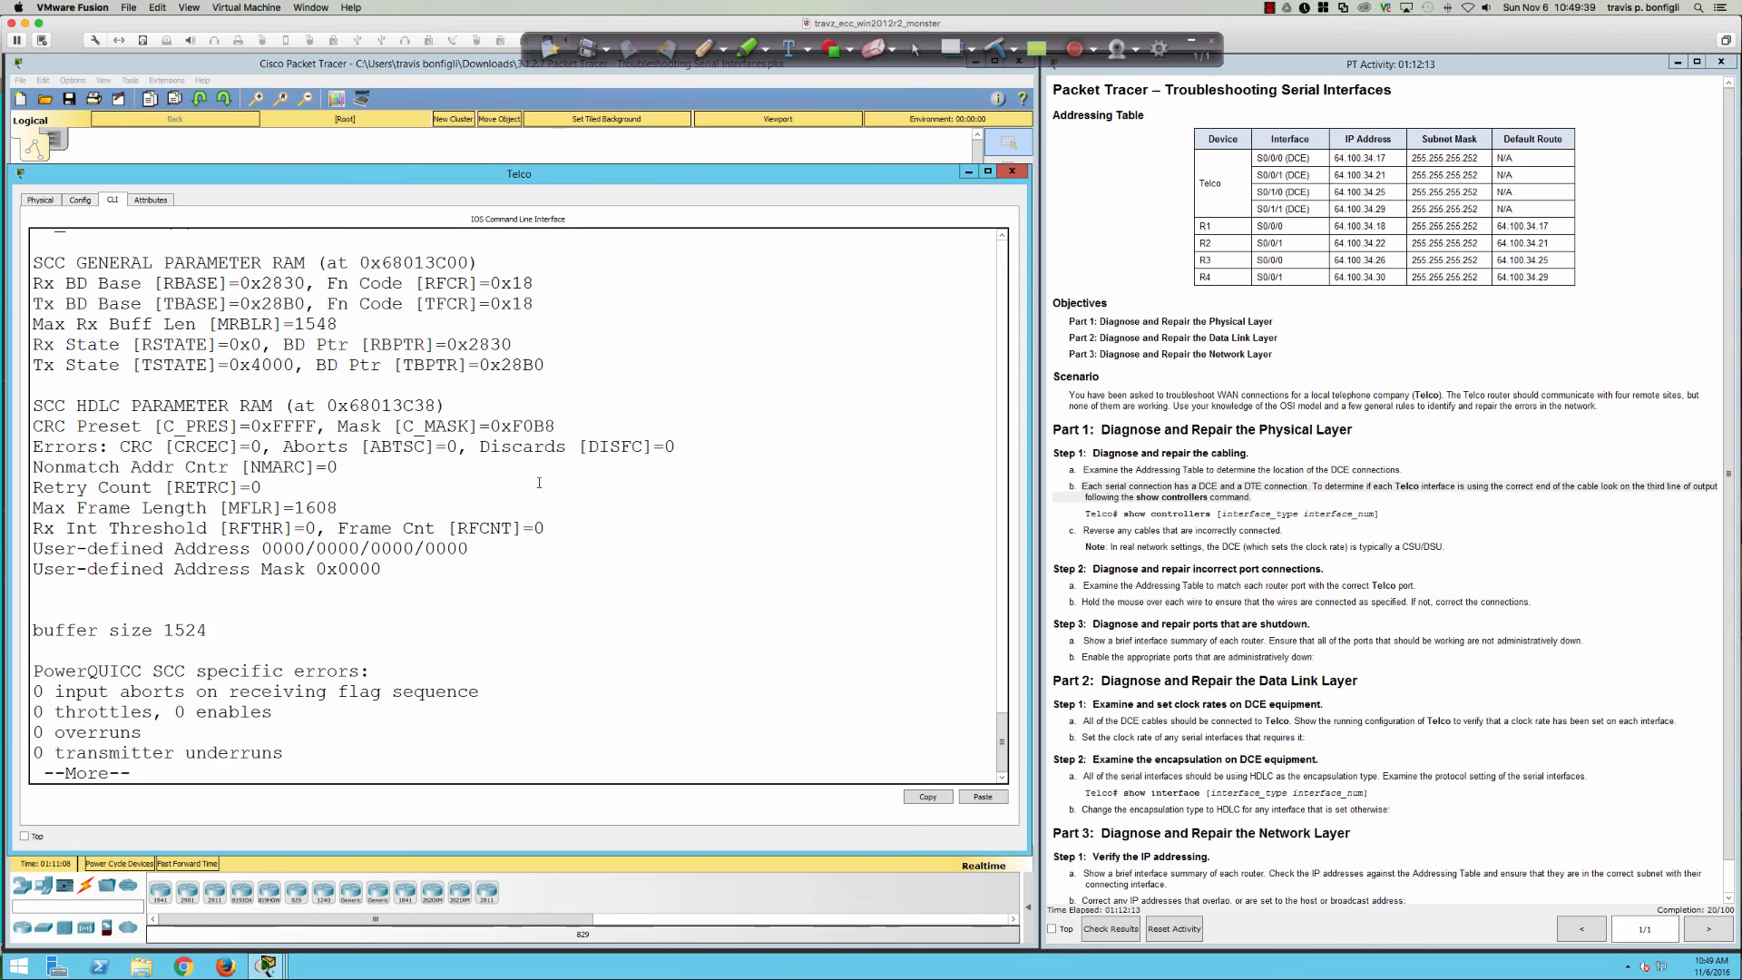
pyautogui.press('space')
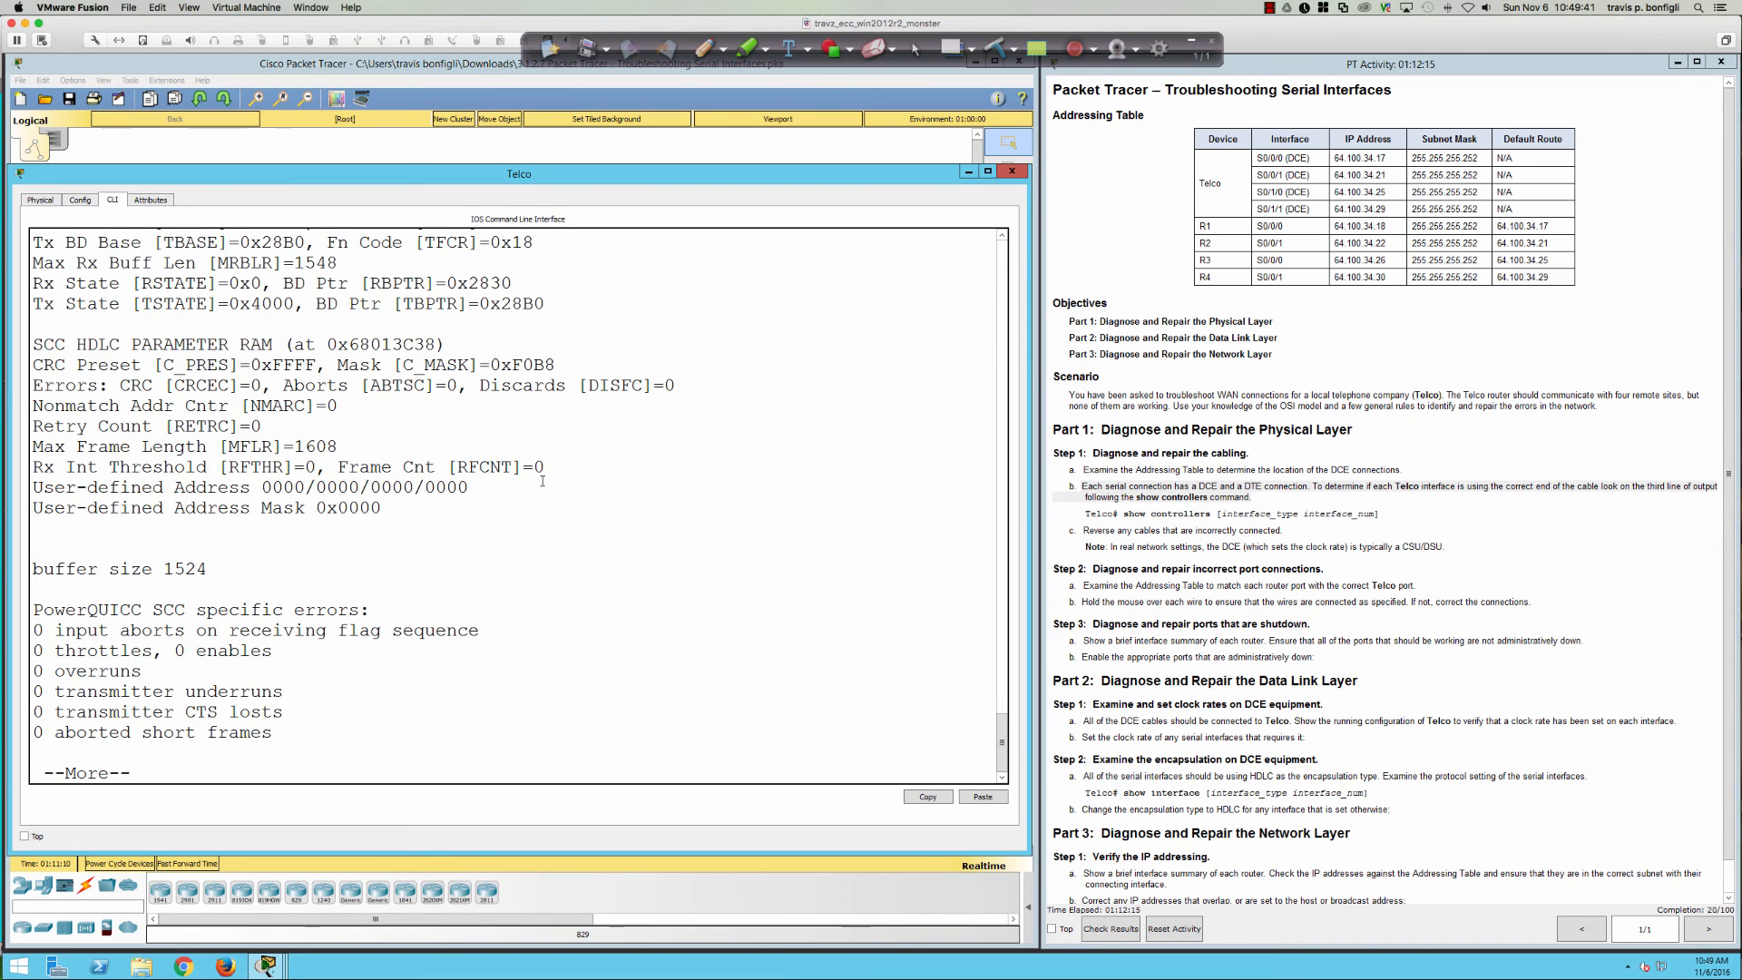
pyautogui.press('space')
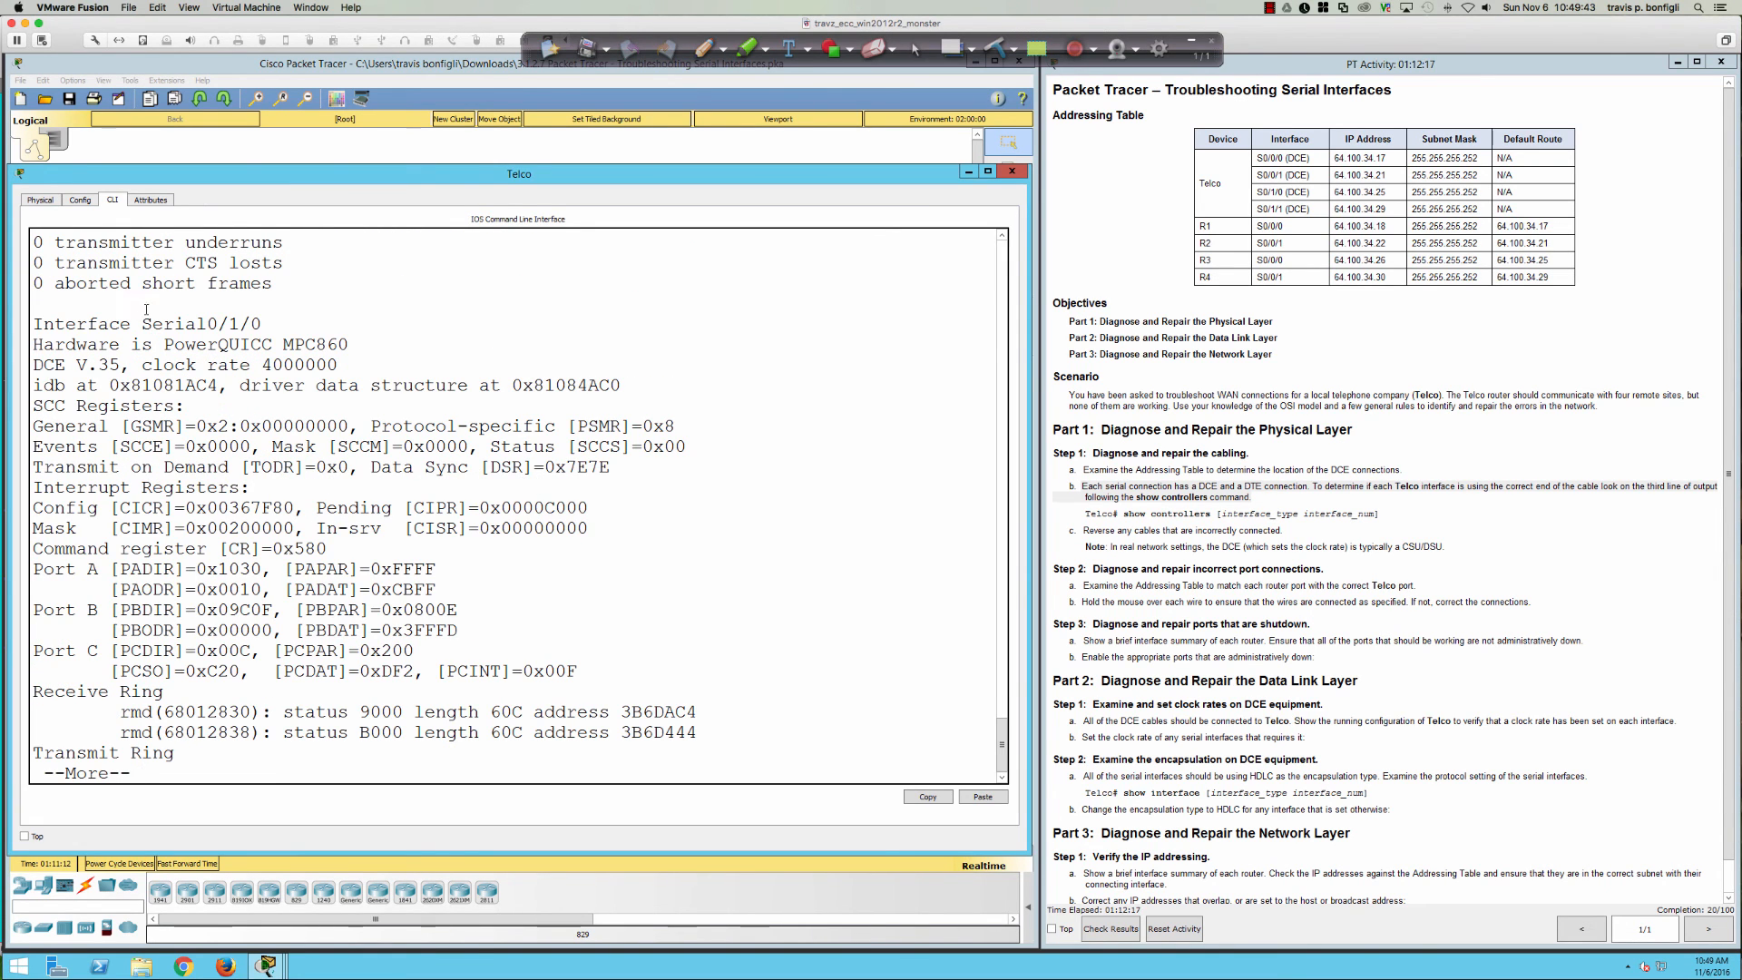
pyautogui.moveTo(143, 322); pyautogui.dragTo(289, 317)
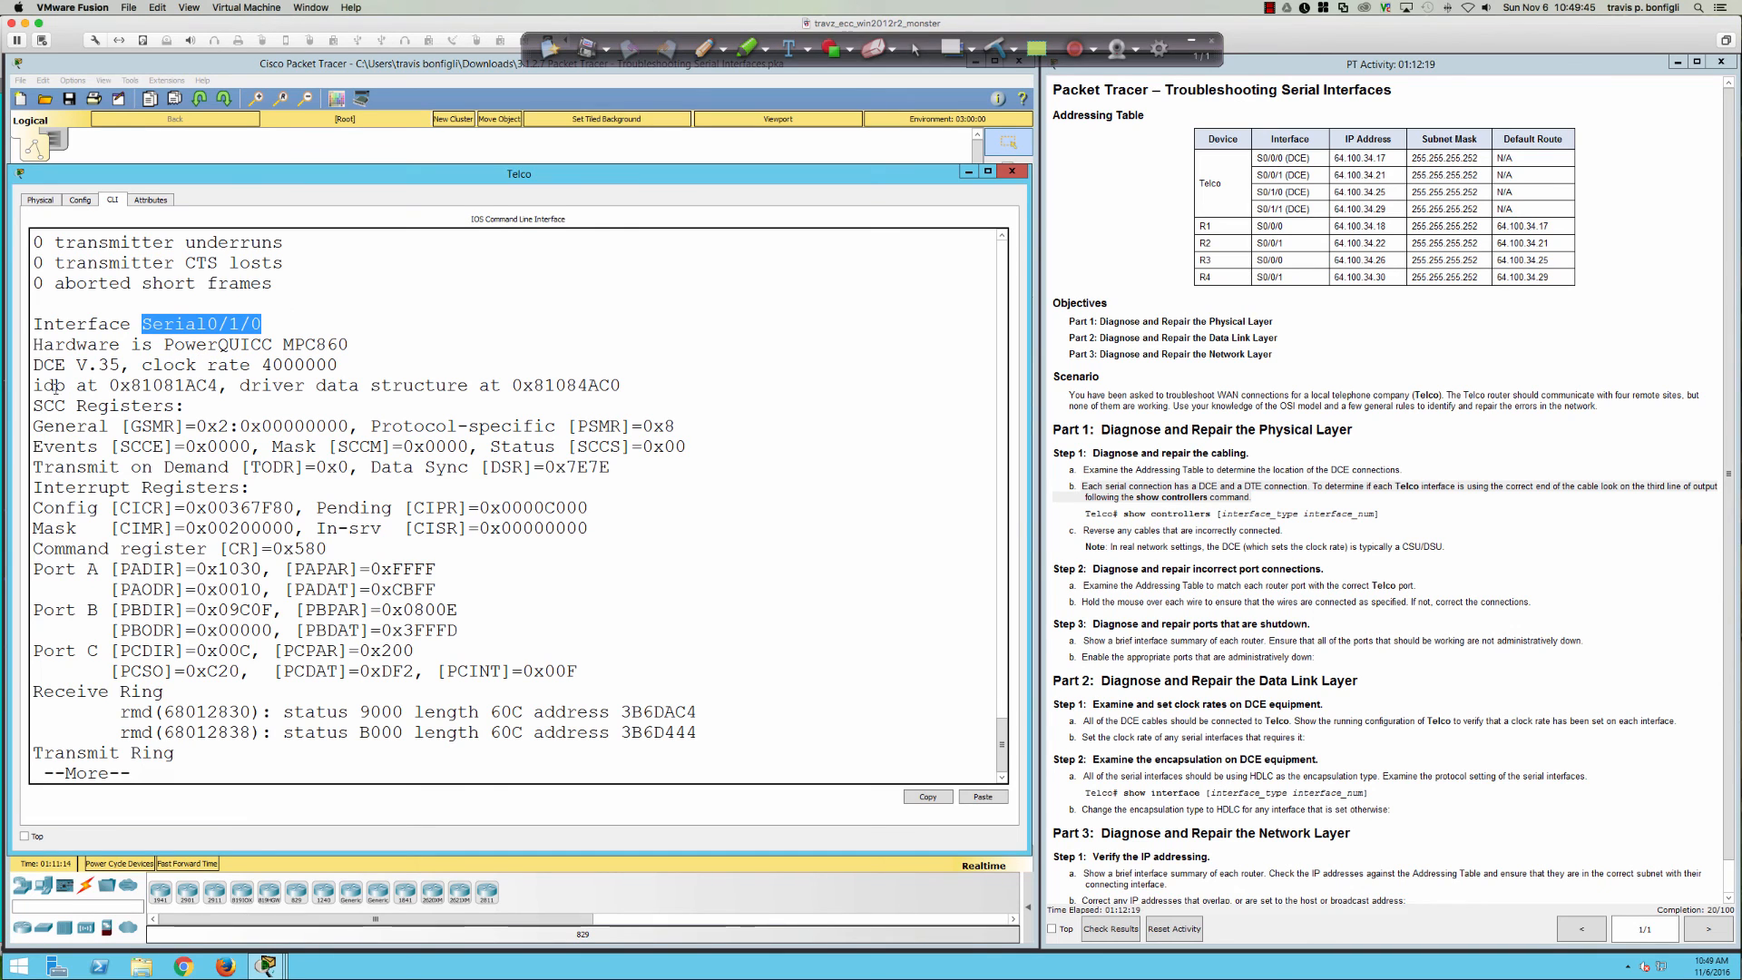
pyautogui.moveTo(34, 363); pyautogui.dragTo(123, 357)
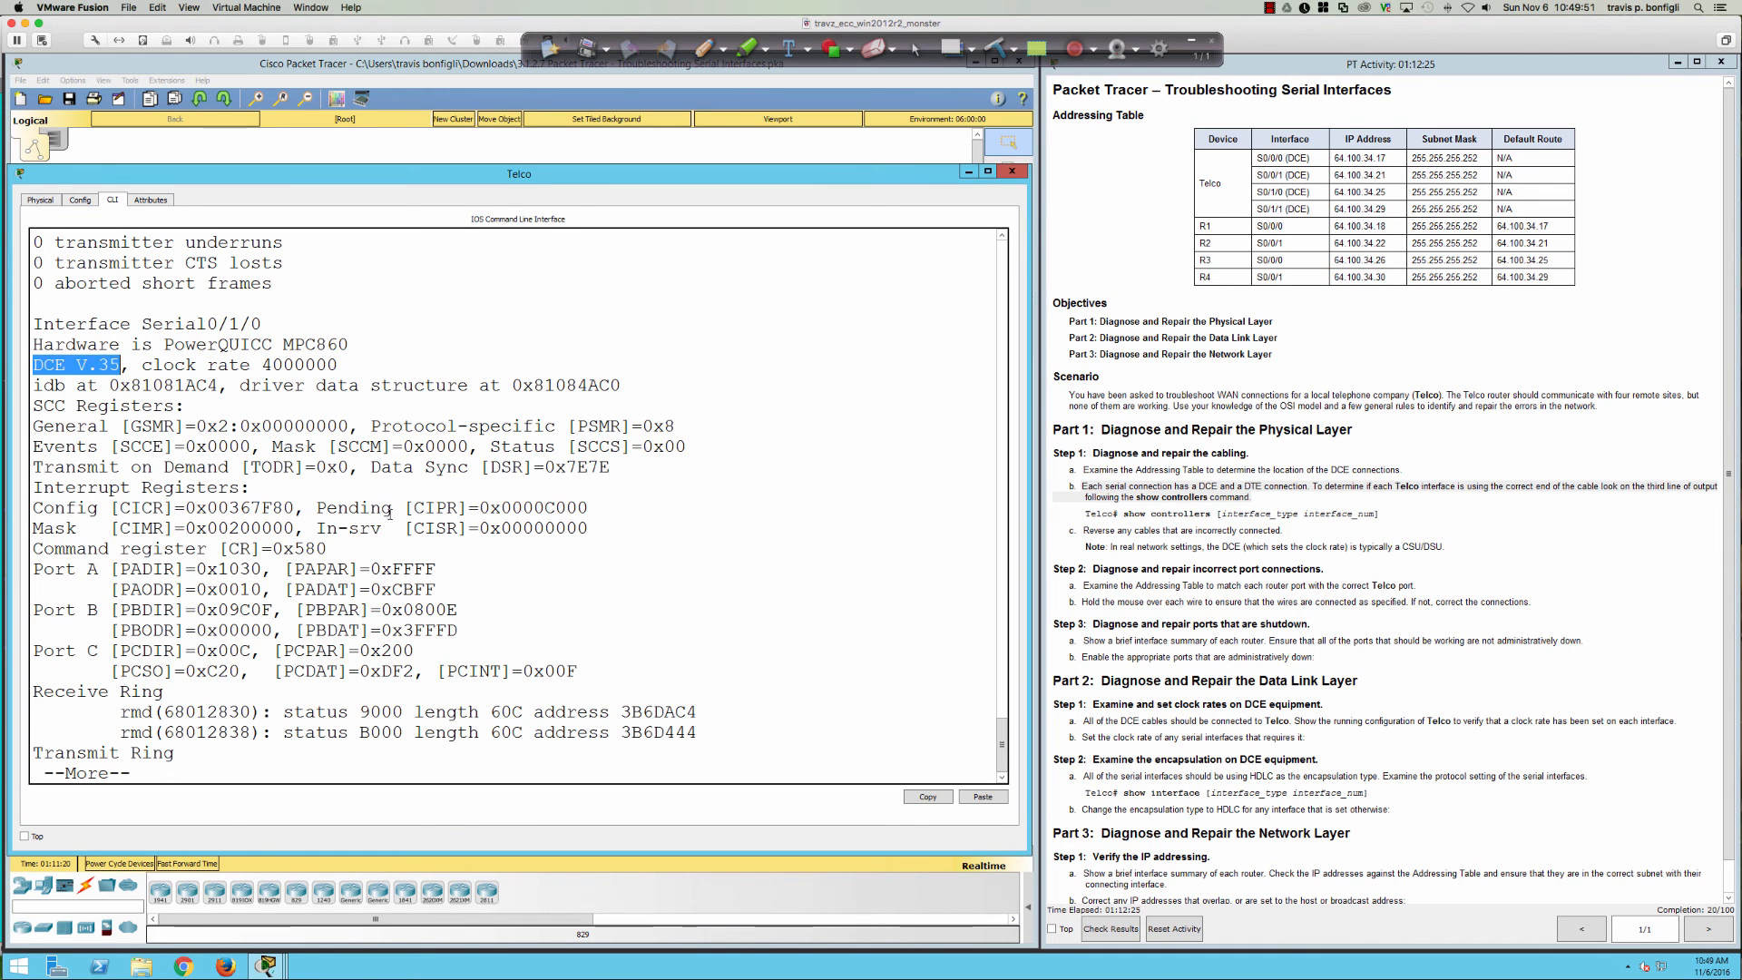
# - Advance the controller output to Interface Serial0/1/1 and highlight its name and its cable type line
pyautogui.press('space')
pyautogui.press('space')
pyautogui.press('space')
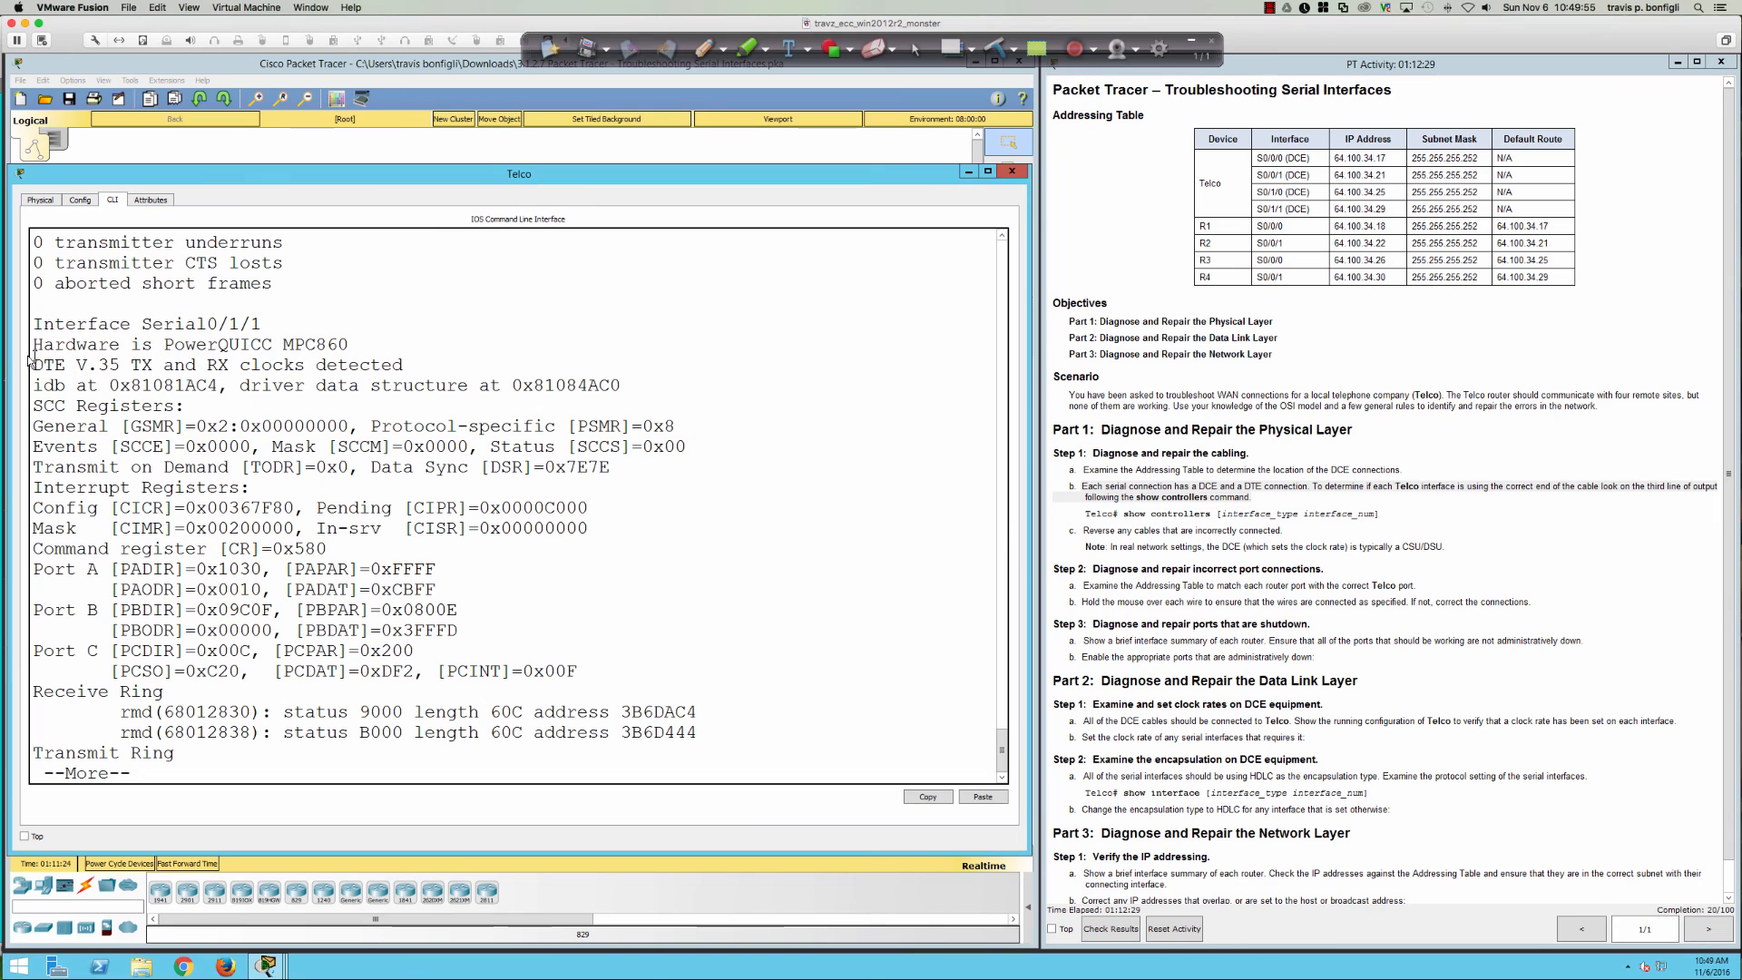
pyautogui.moveTo(38, 364); pyautogui.dragTo(418, 358)
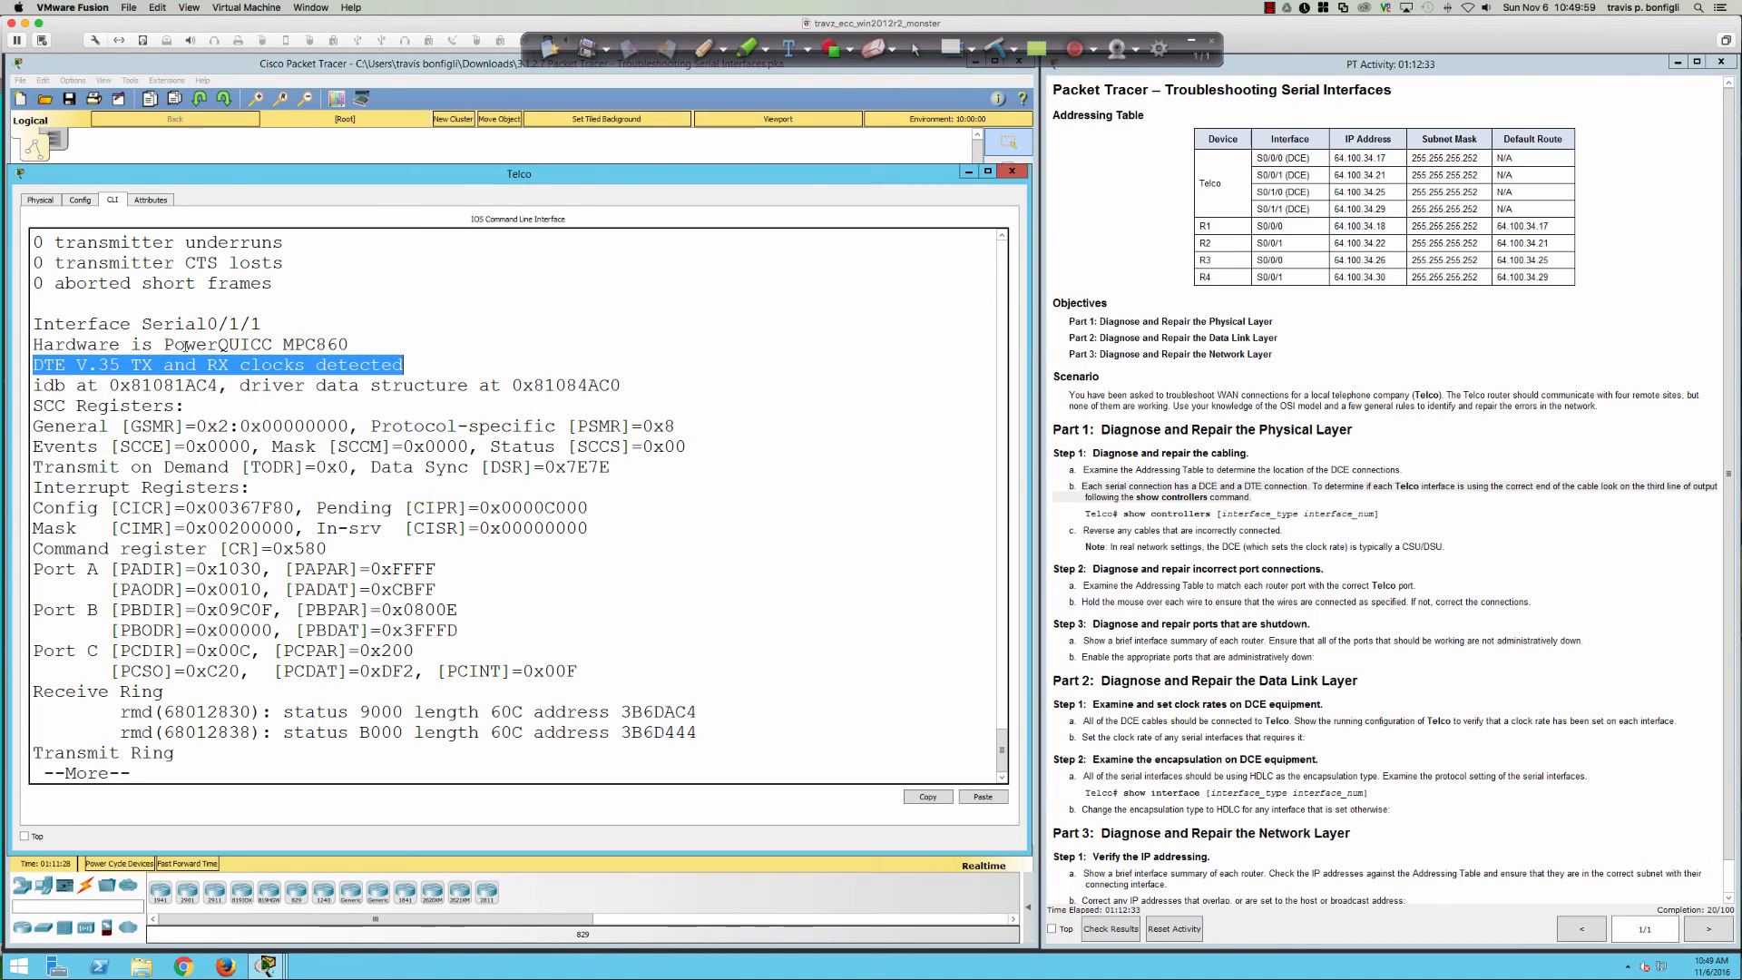
pyautogui.moveTo(133, 323); pyautogui.dragTo(277, 321)
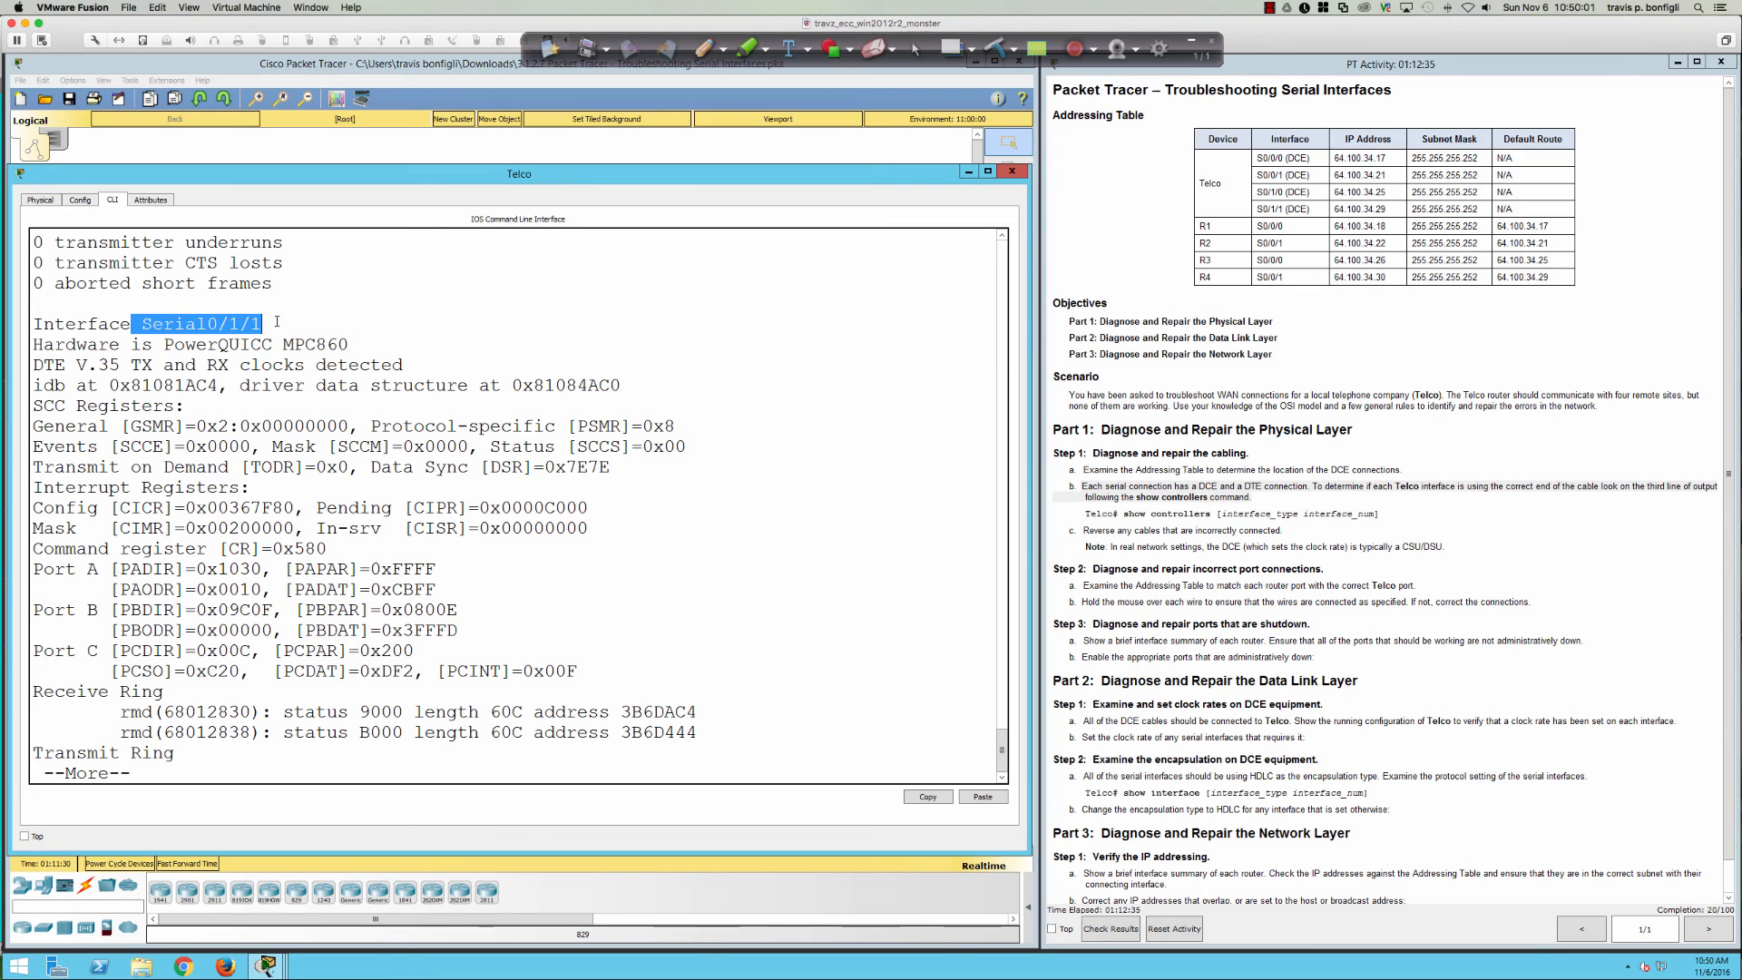
pyautogui.moveTo(33, 364); pyautogui.dragTo(166, 361)
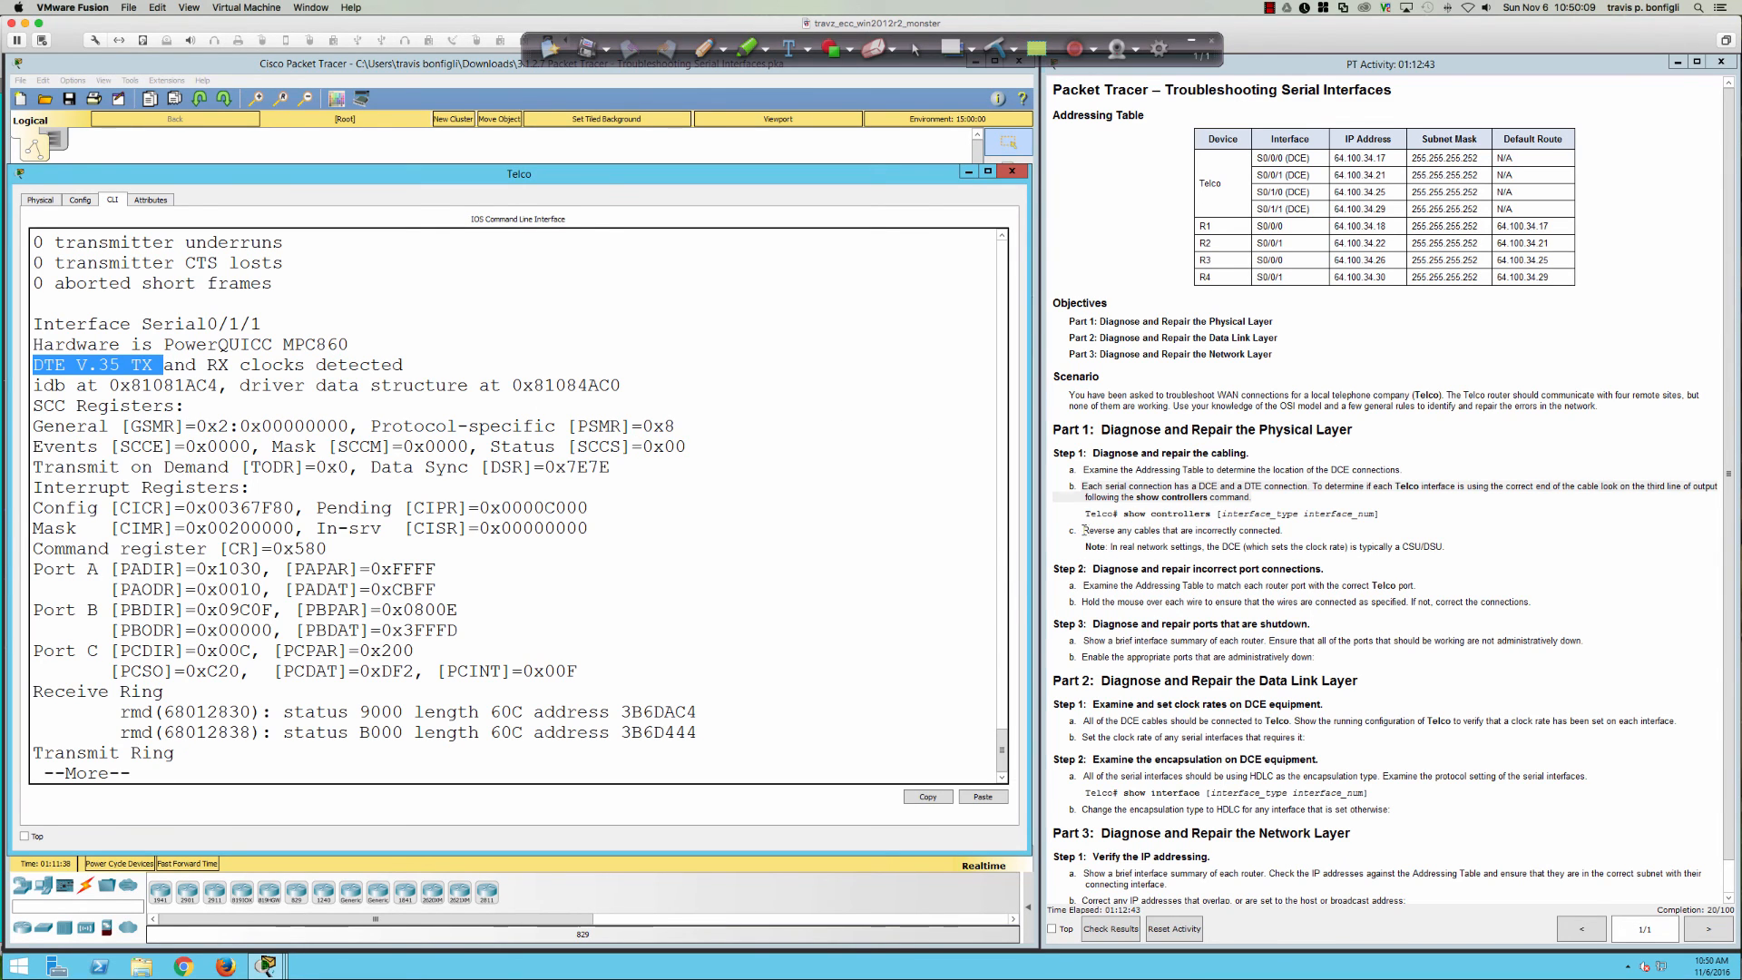
# - Read the instruction on reversing incorrectly connected cables and the note about the DCE in real network settings
pyautogui.moveTo(1084, 533); pyautogui.dragTo(1323, 570)
pyautogui.moveTo(1443, 548); pyautogui.dragTo(1444, 548)
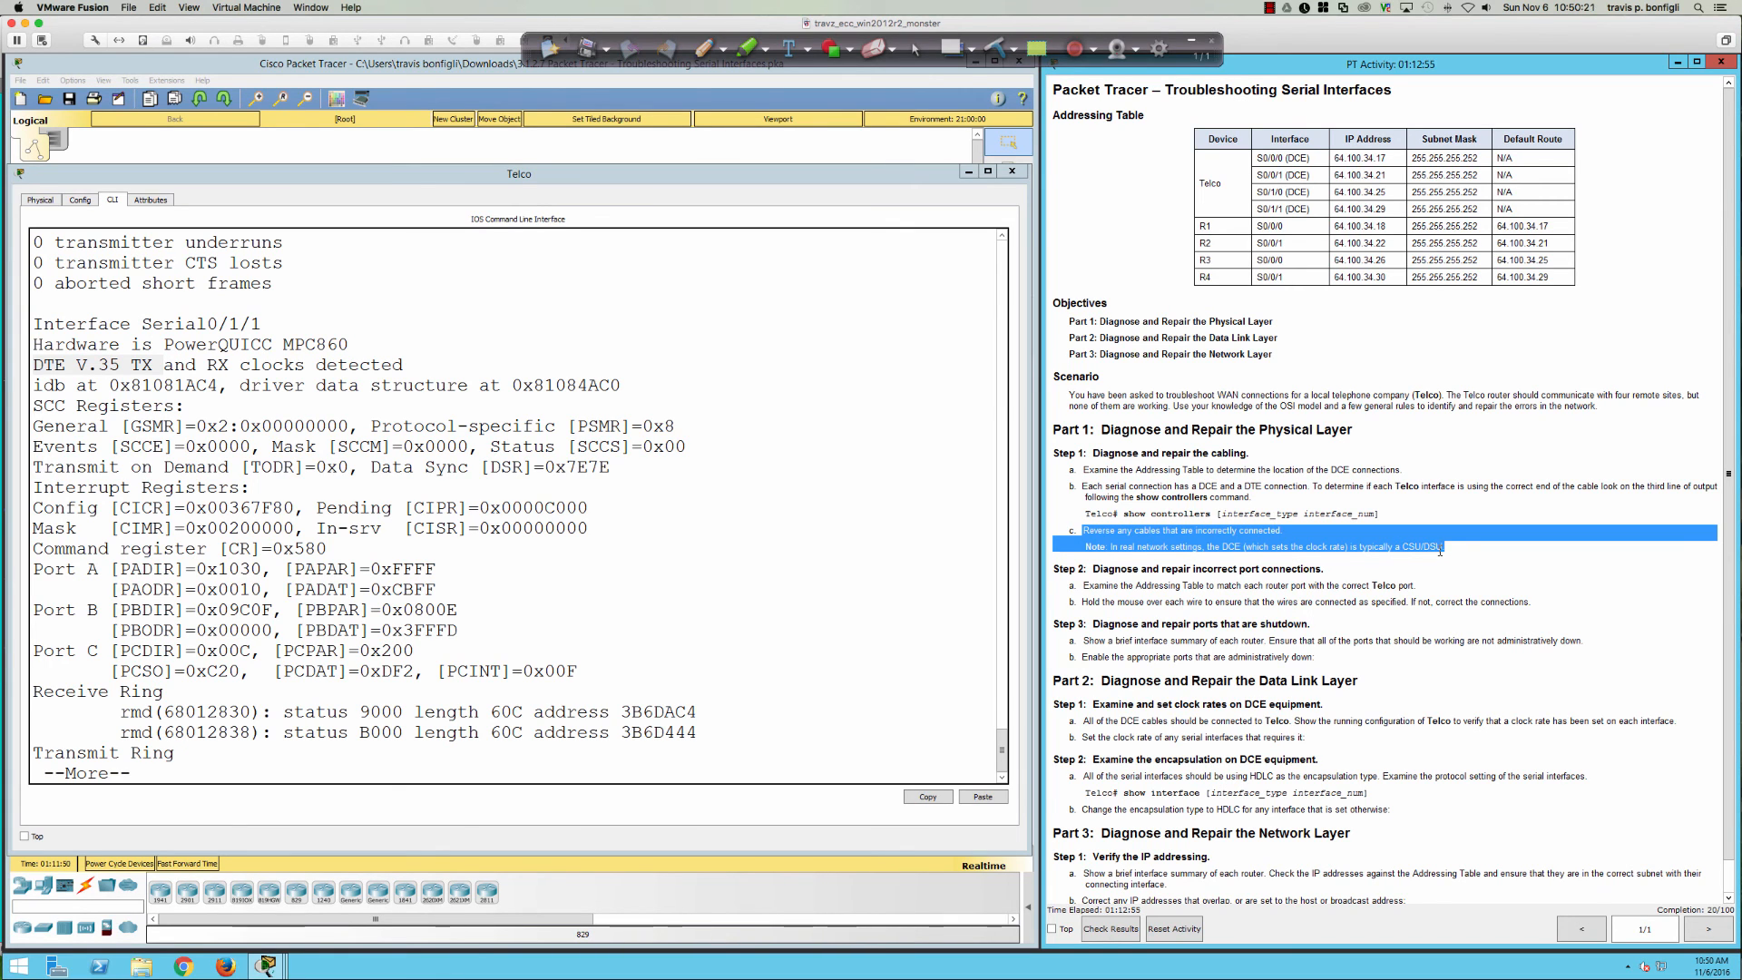
pyautogui.moveTo(1442, 548); pyautogui.dragTo(1085, 546)
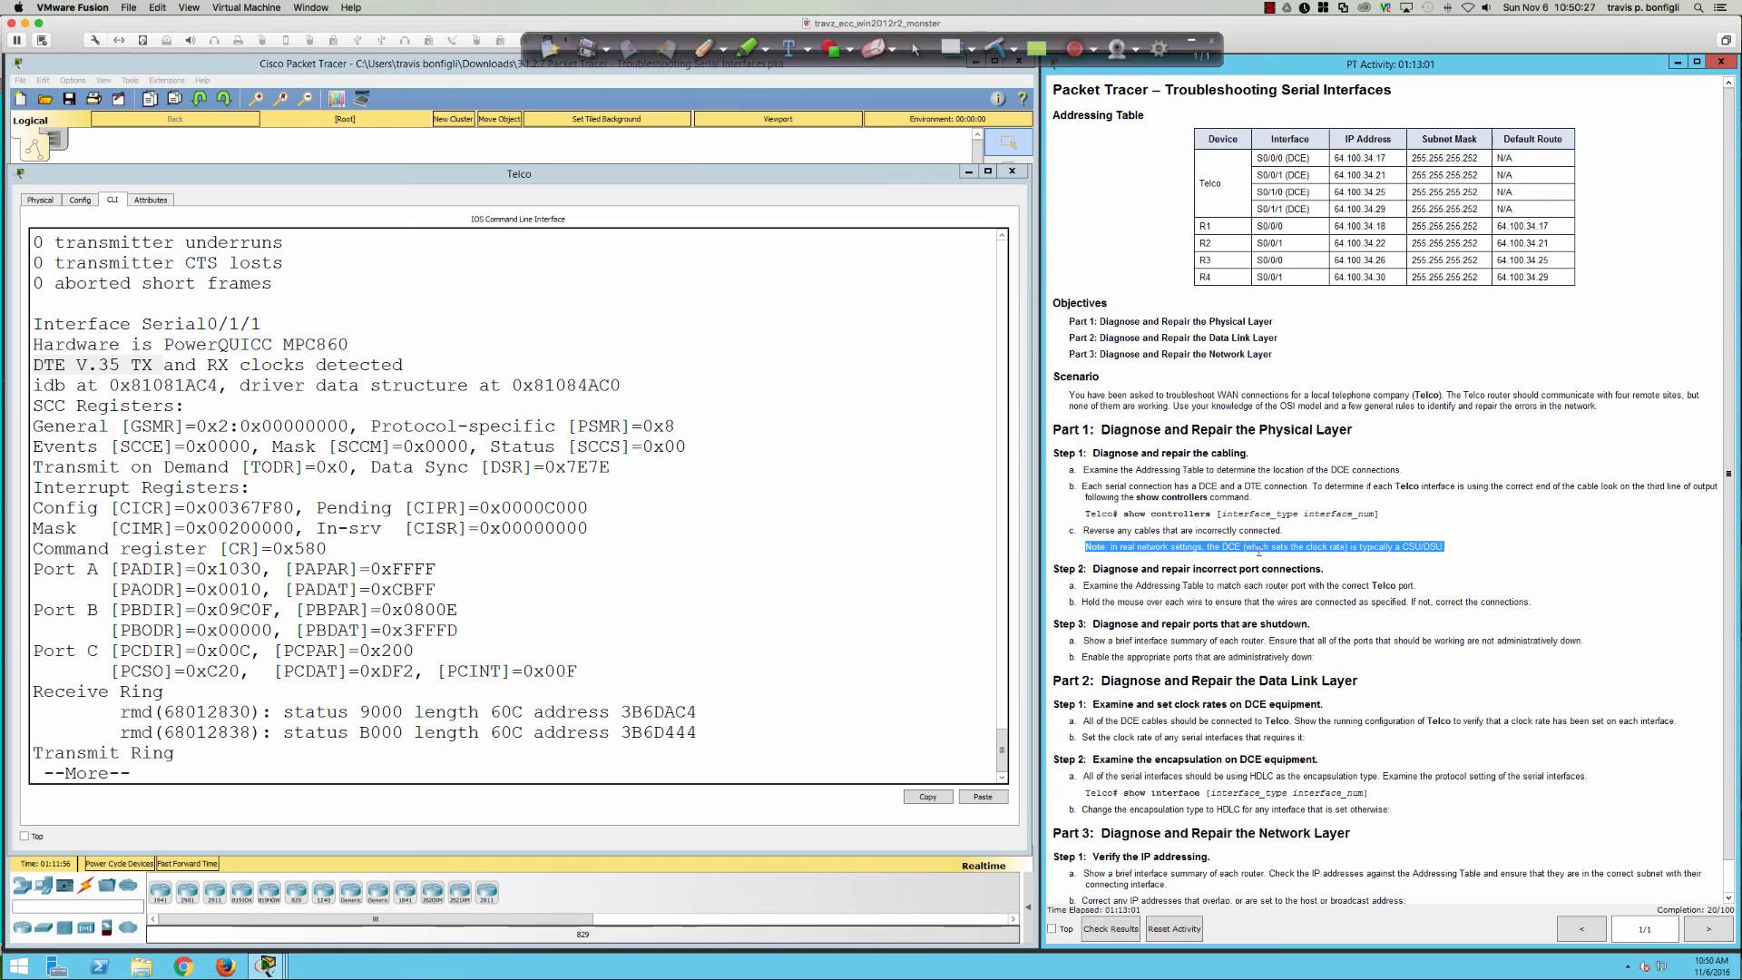
pyautogui.click(1403, 553)
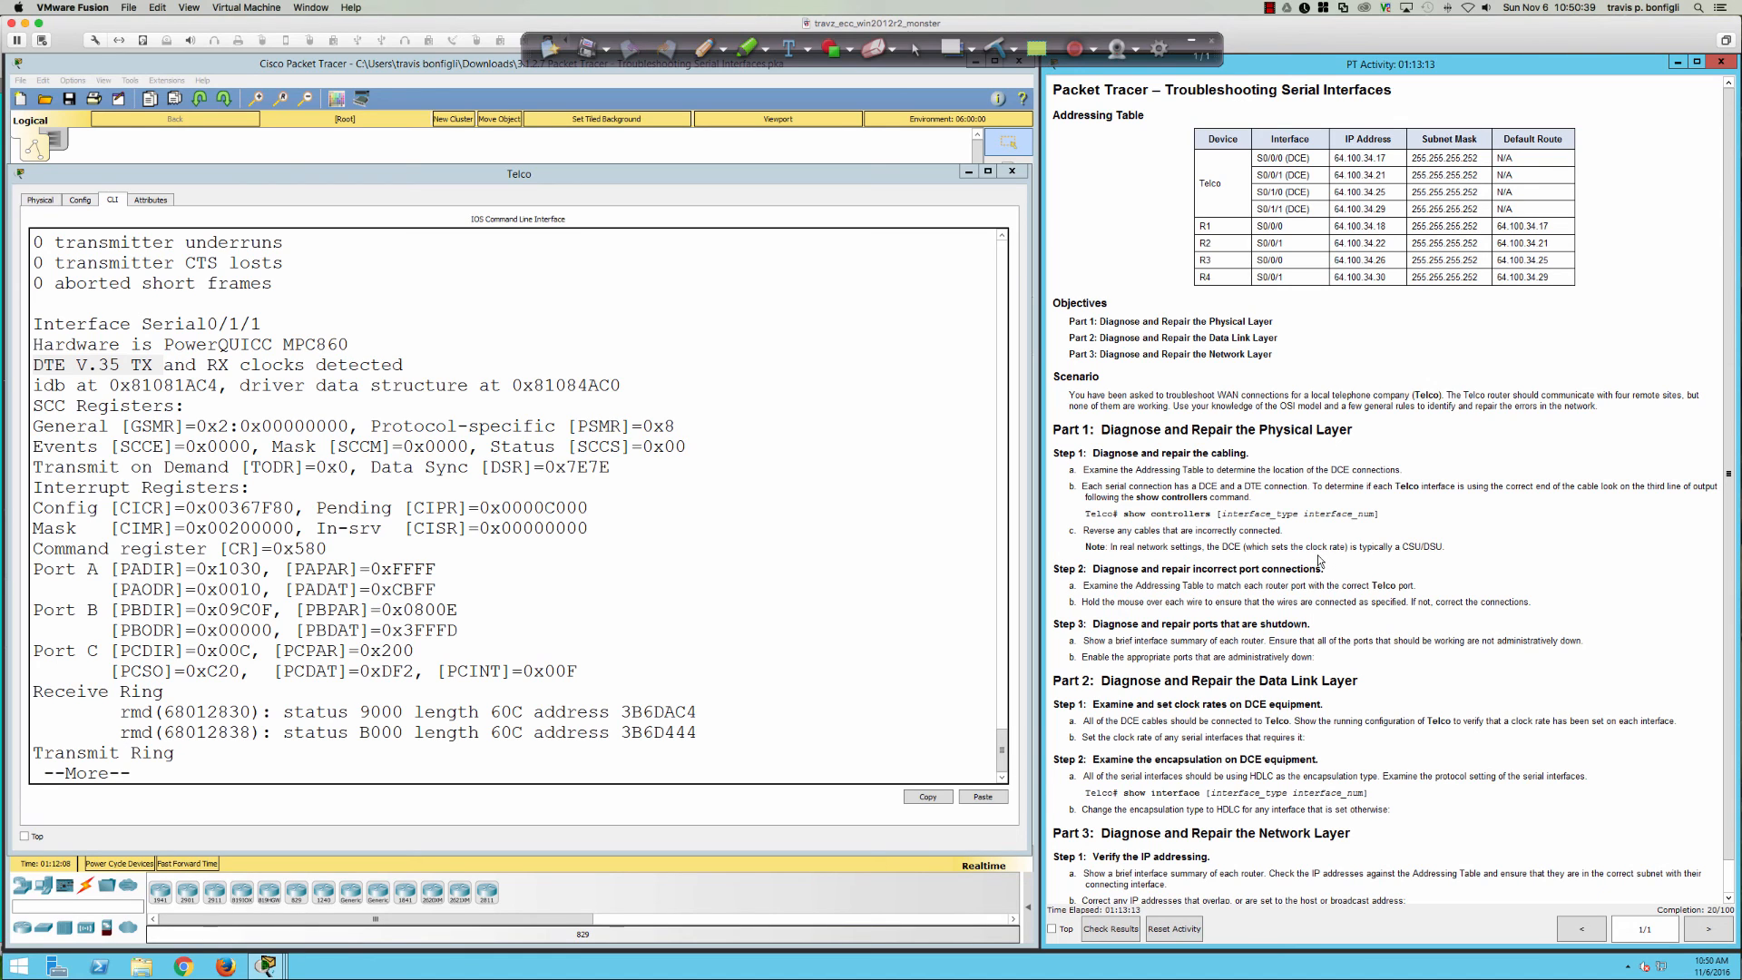
pyautogui.moveTo(1448, 546); pyautogui.dragTo(1359, 545)
pyautogui.moveTo(1184, 548); pyautogui.dragTo(1444, 547)
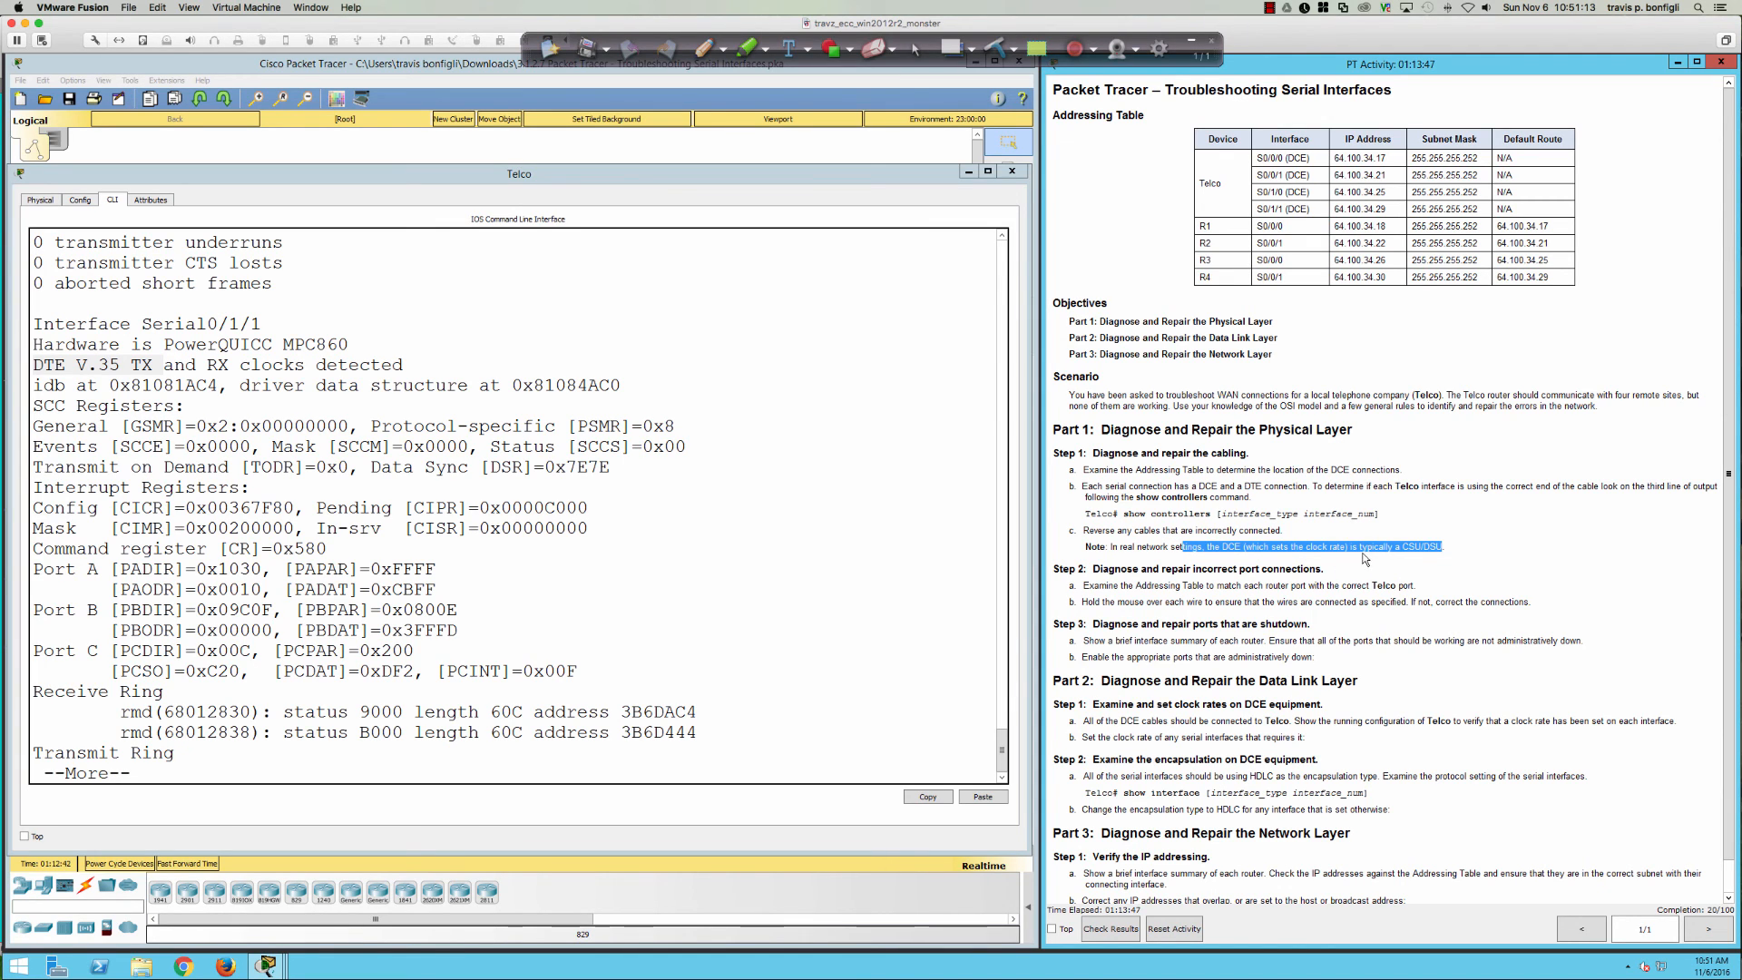
pyautogui.moveTo(1084, 548); pyautogui.dragTo(1289, 569)
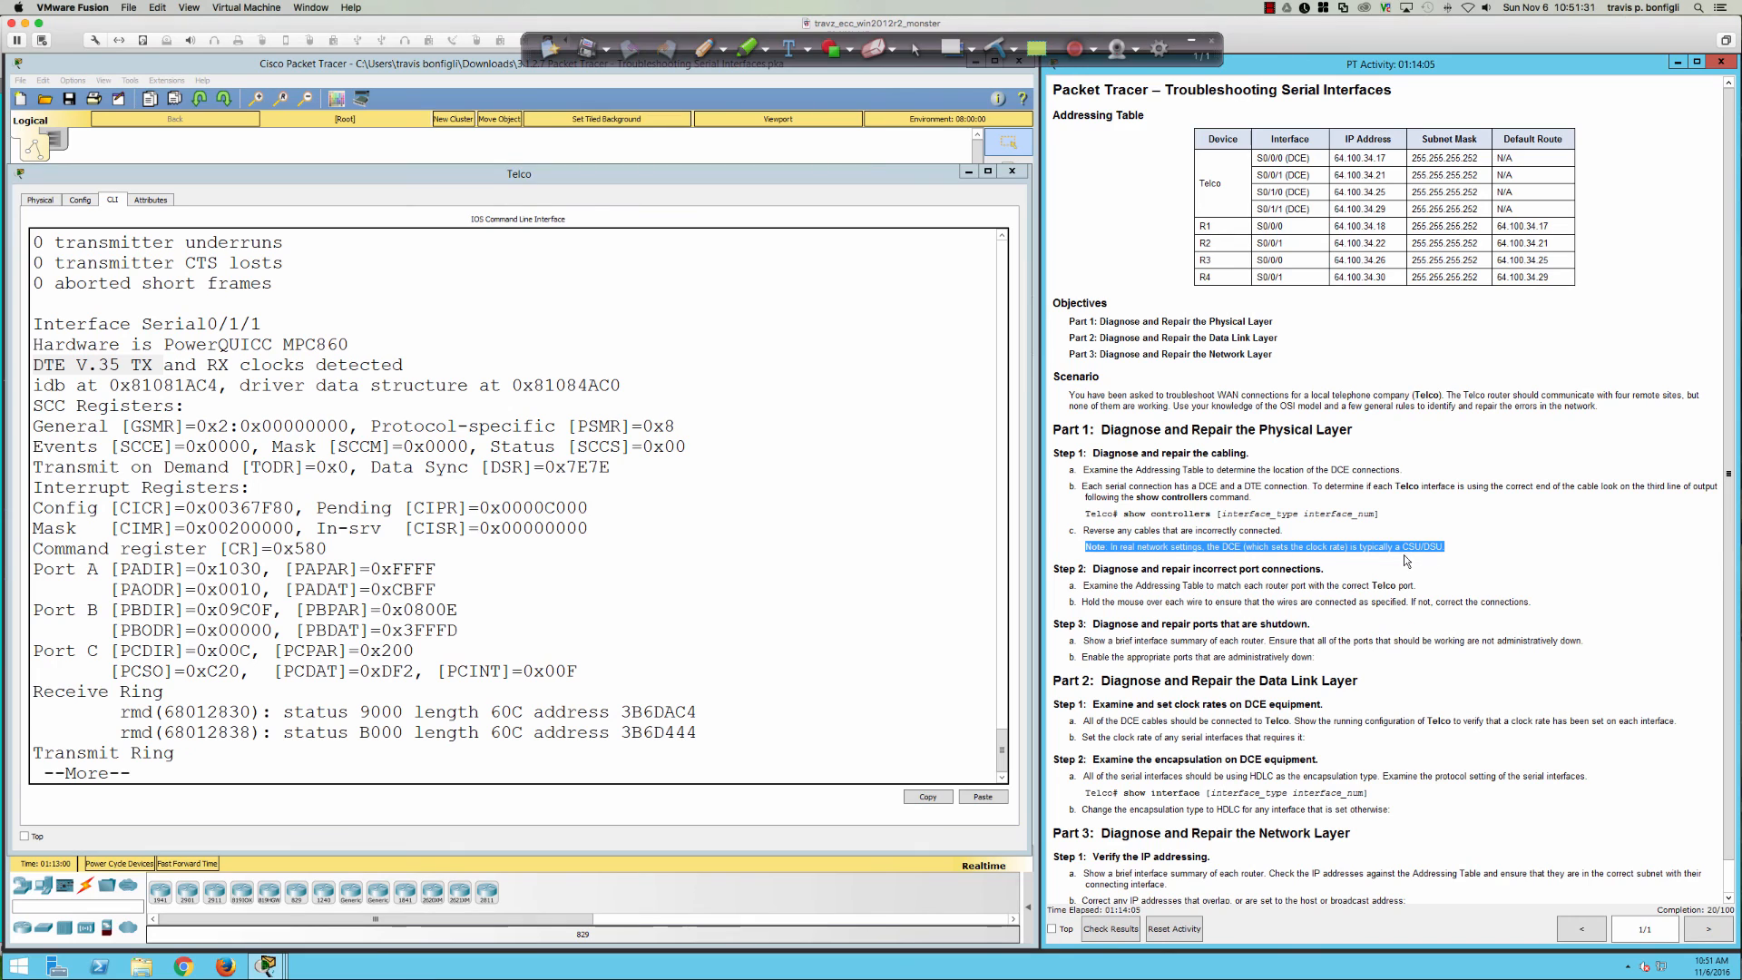
# - Highlight the cable type line of Serial0/1/1 again and page through the remaining controller output to the Telco prompt
pyautogui.click(725, 573)
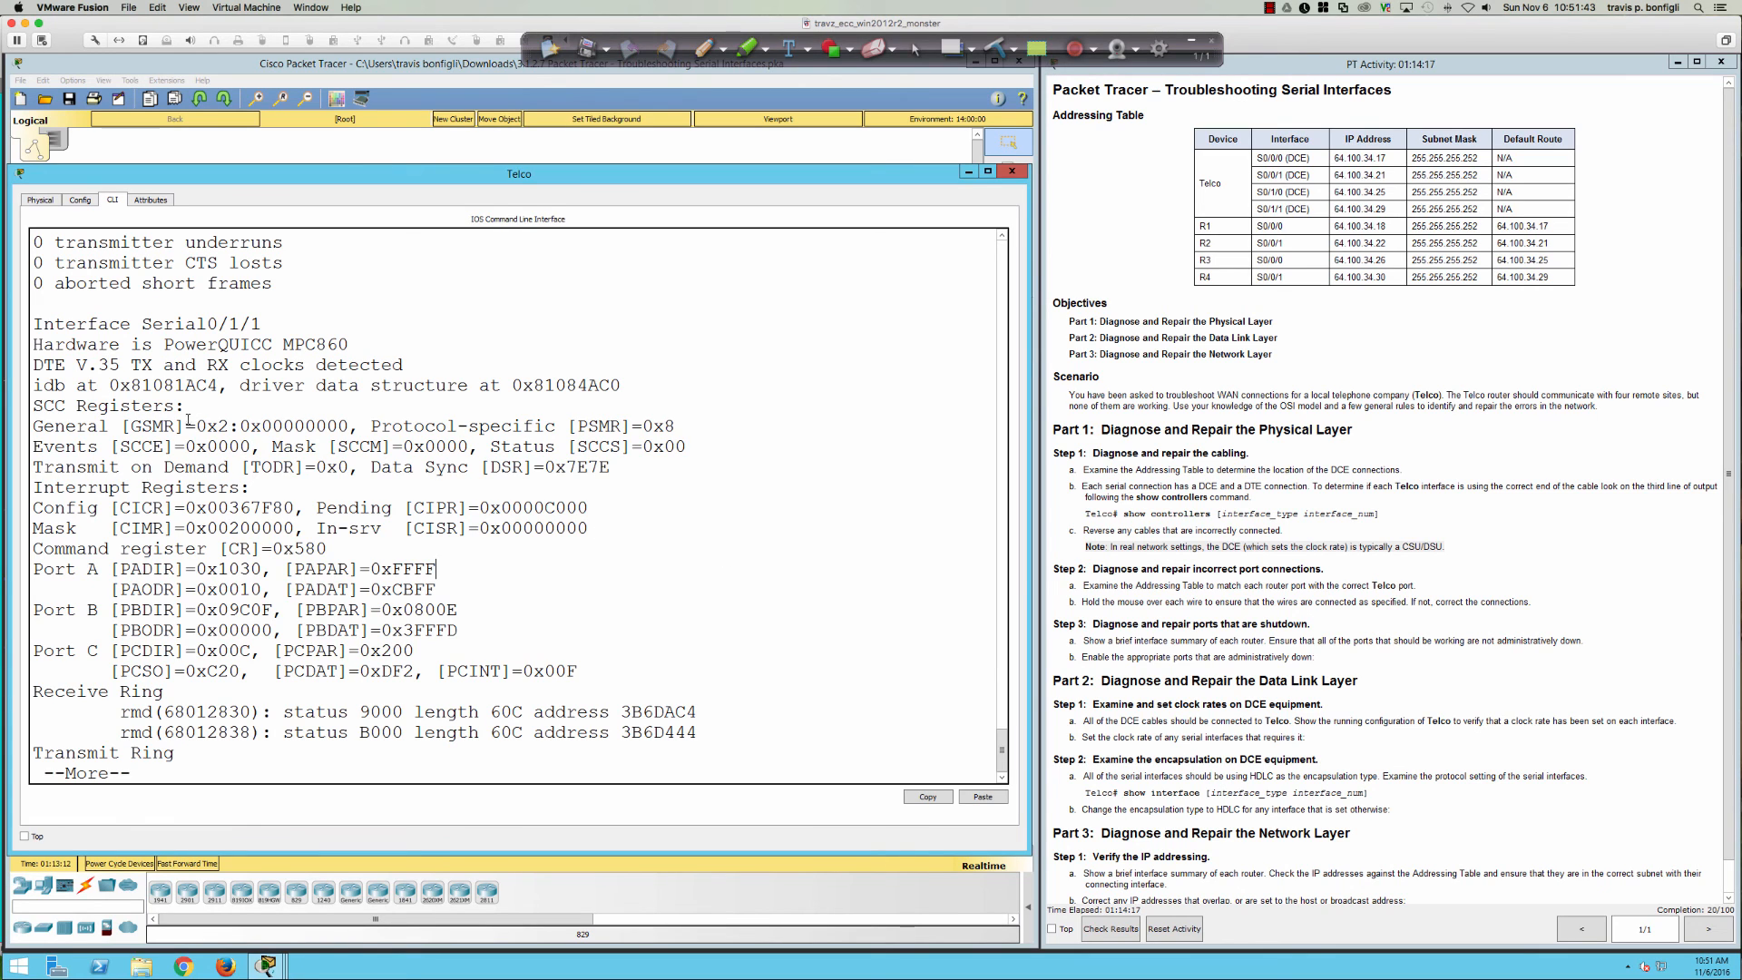
pyautogui.moveTo(31, 365); pyautogui.dragTo(433, 369)
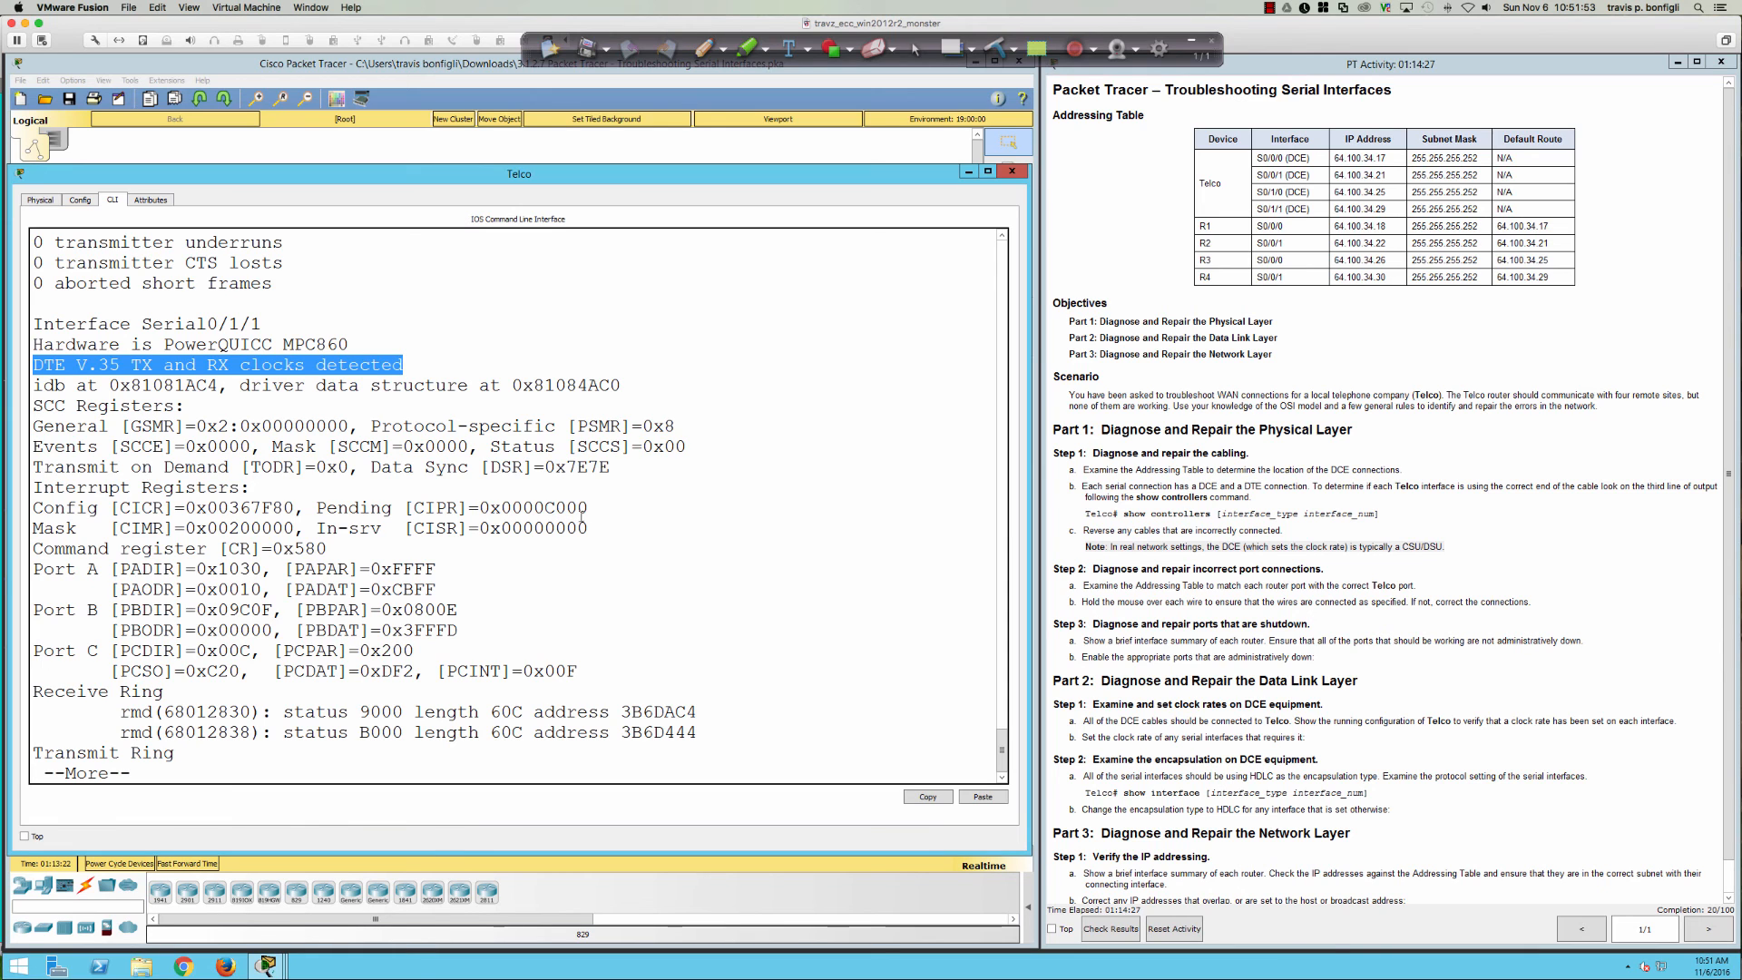
pyautogui.click(655, 545)
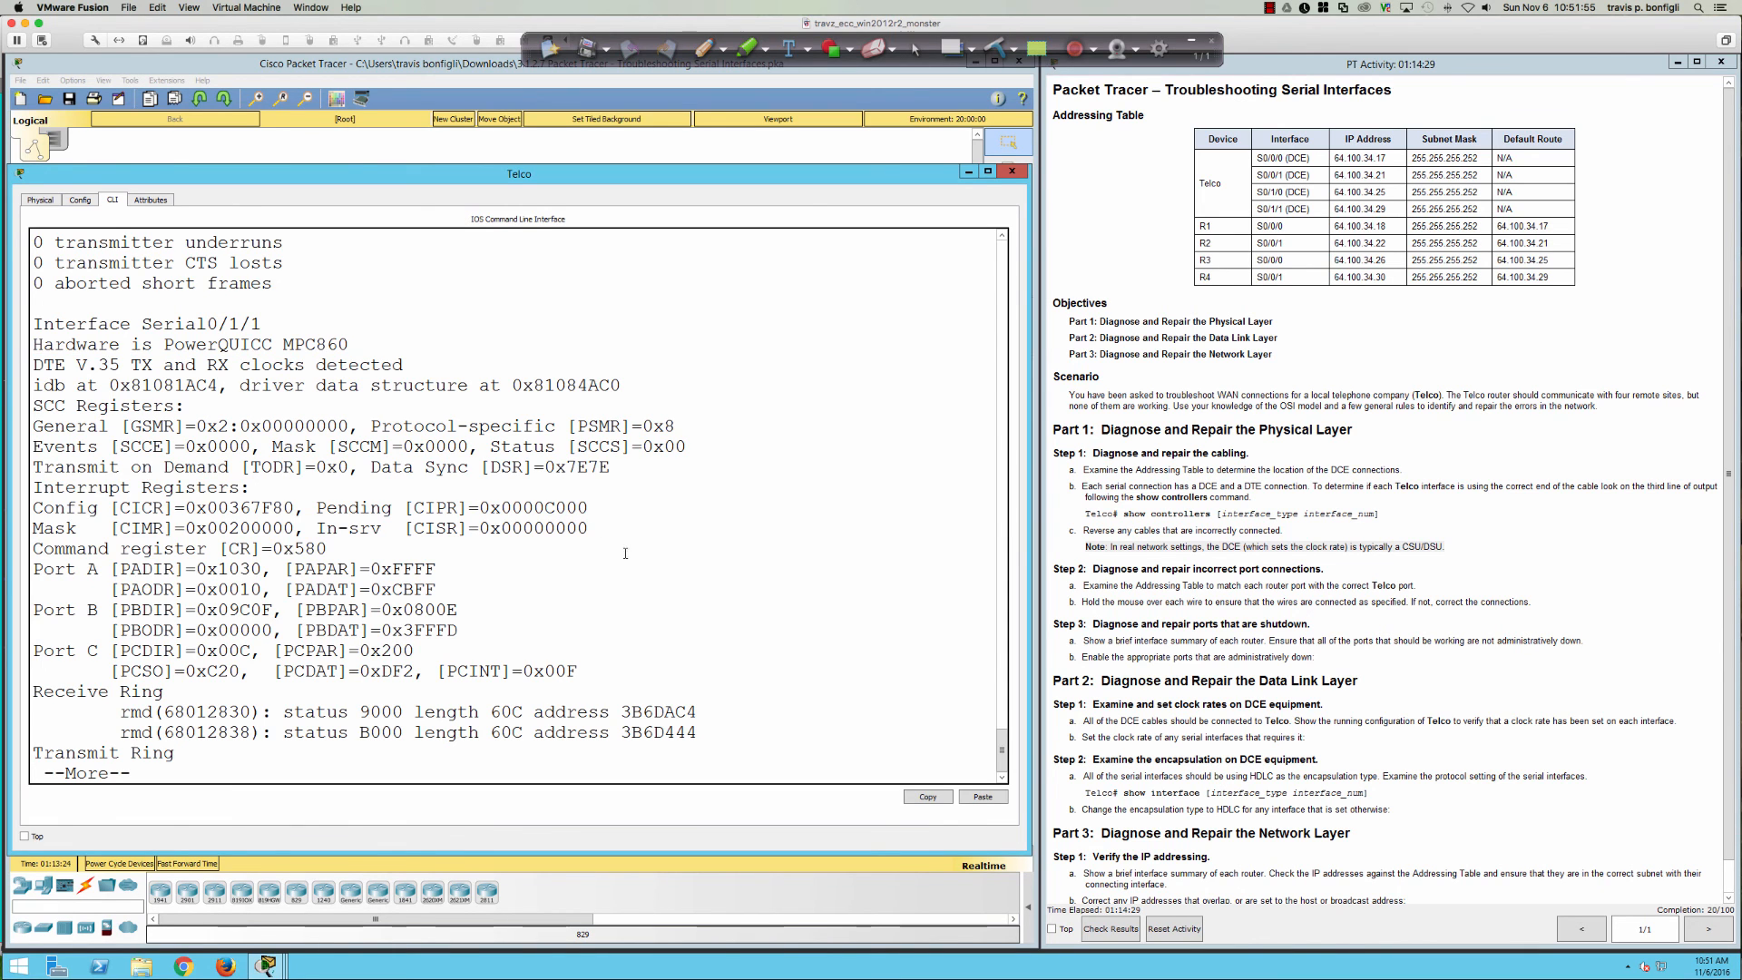
pyautogui.press('space')
pyautogui.press('space')
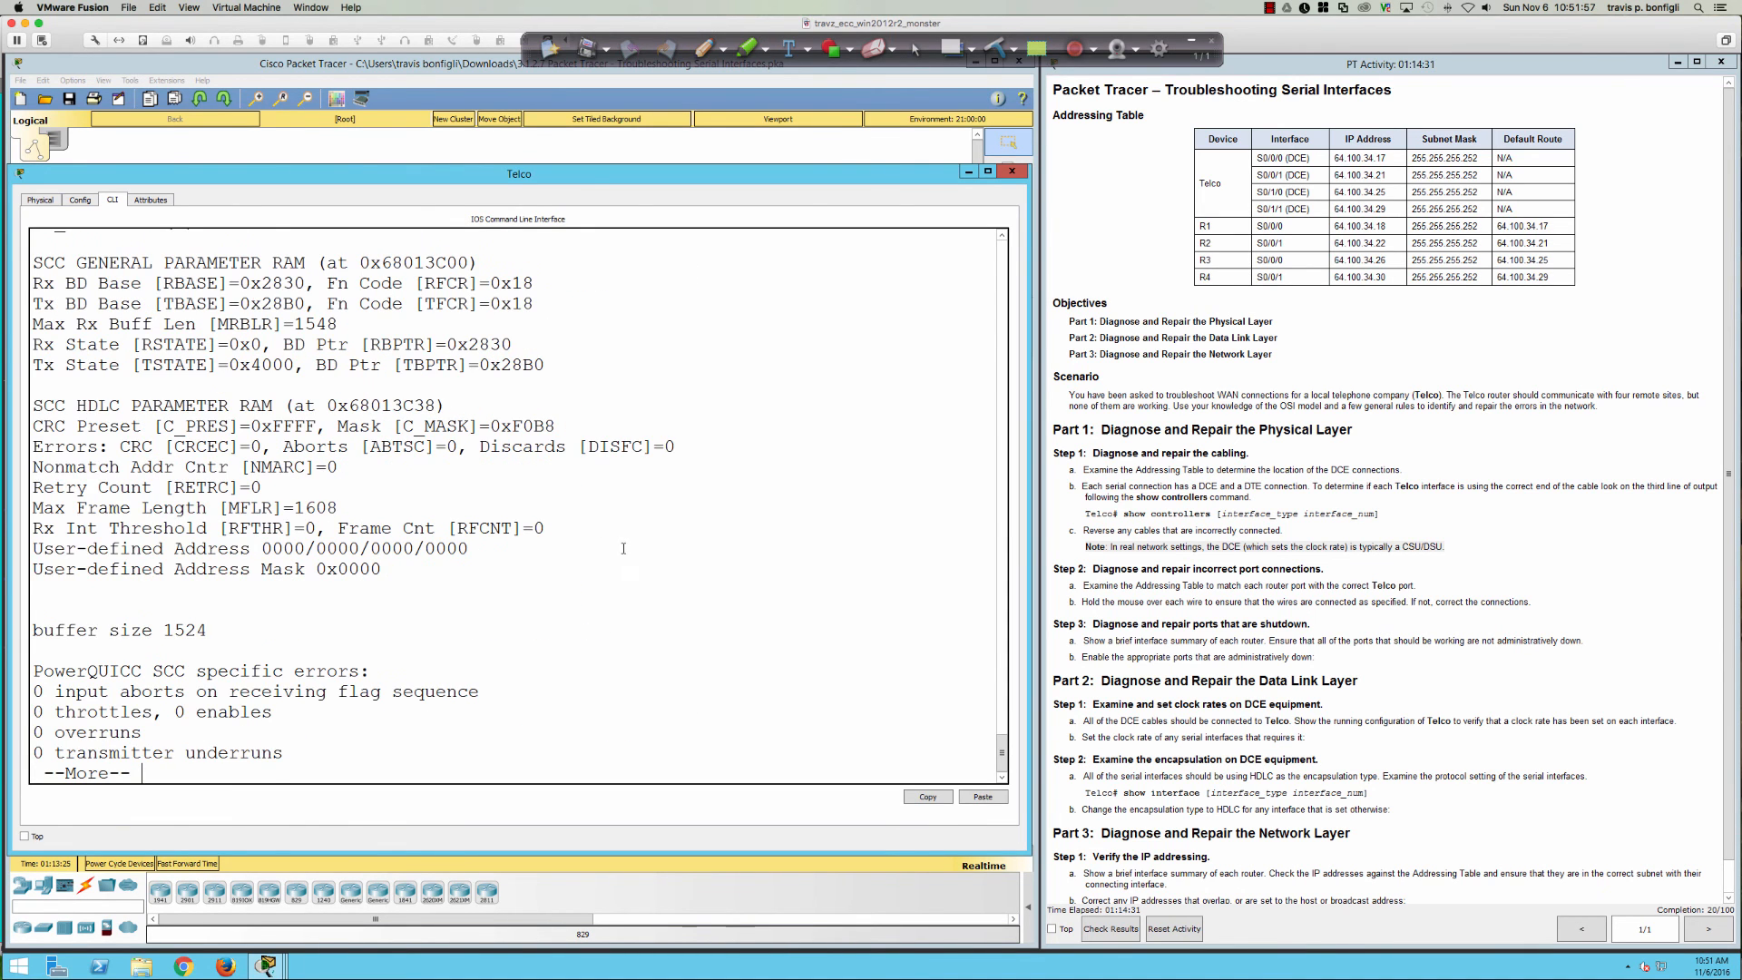
pyautogui.press('space')
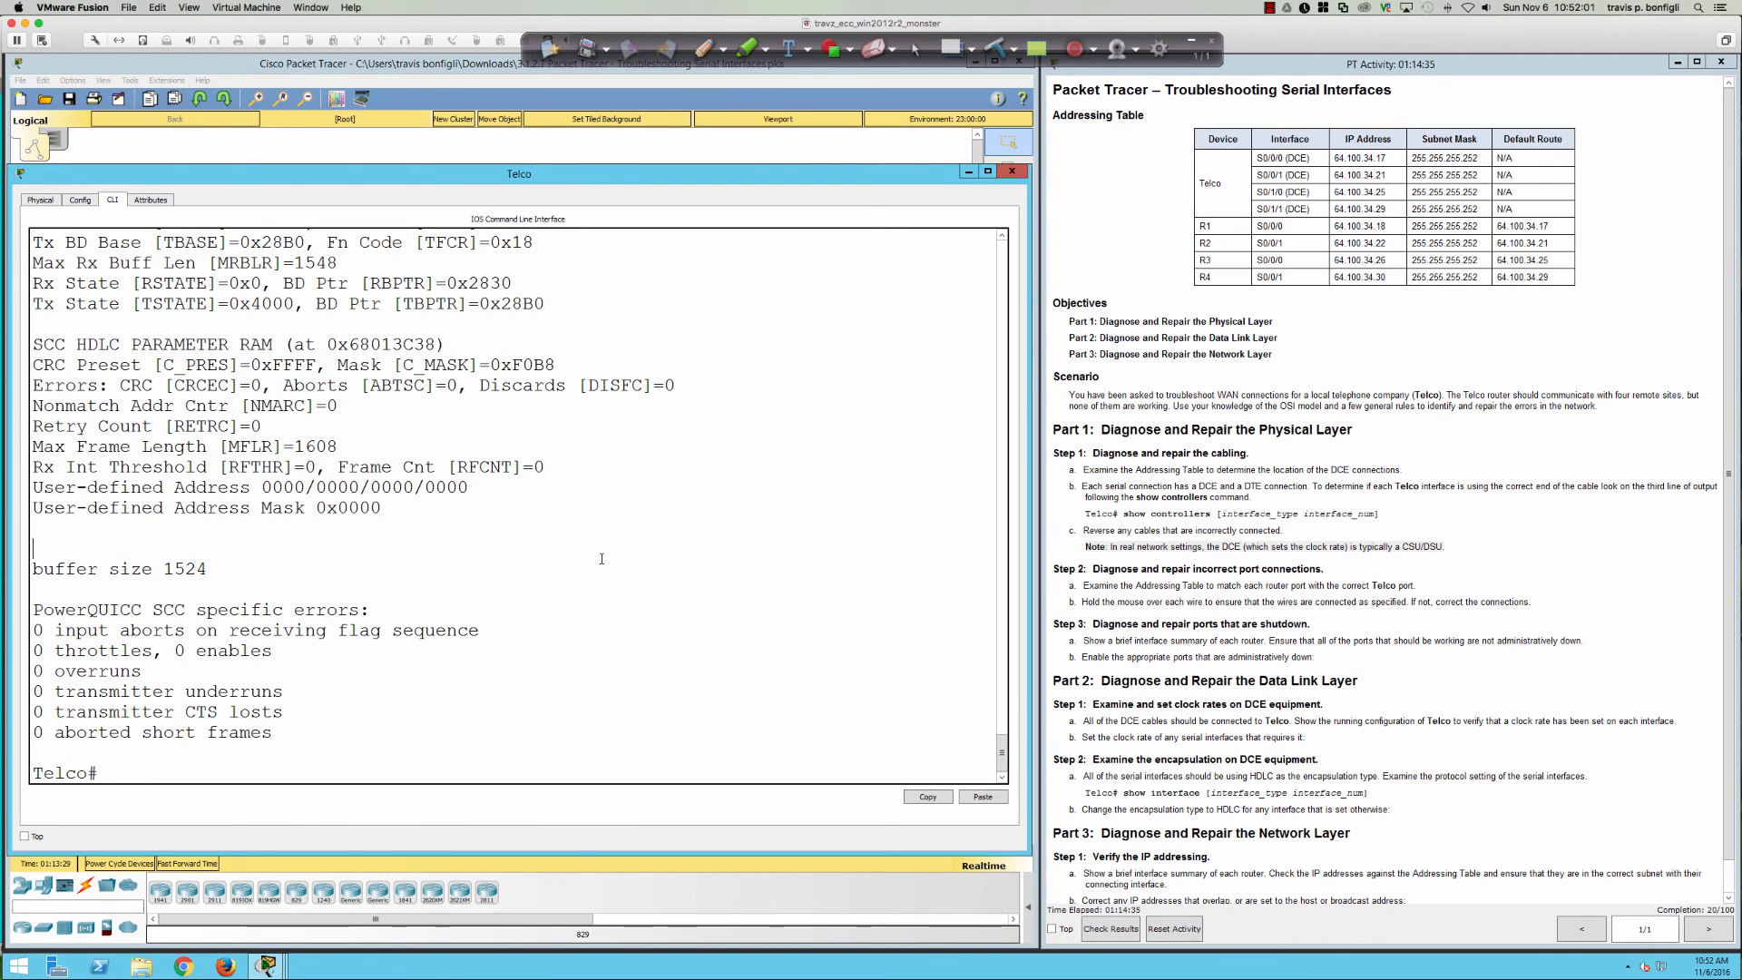
# - Show Telco's running configuration with sh run, advance through the serial interface entries down to Vlan1, and quit the output
pyautogui.press('Return')
pyautogui.press('Return')
pyautogui.press('Return')
pyautogui.write('sh run')
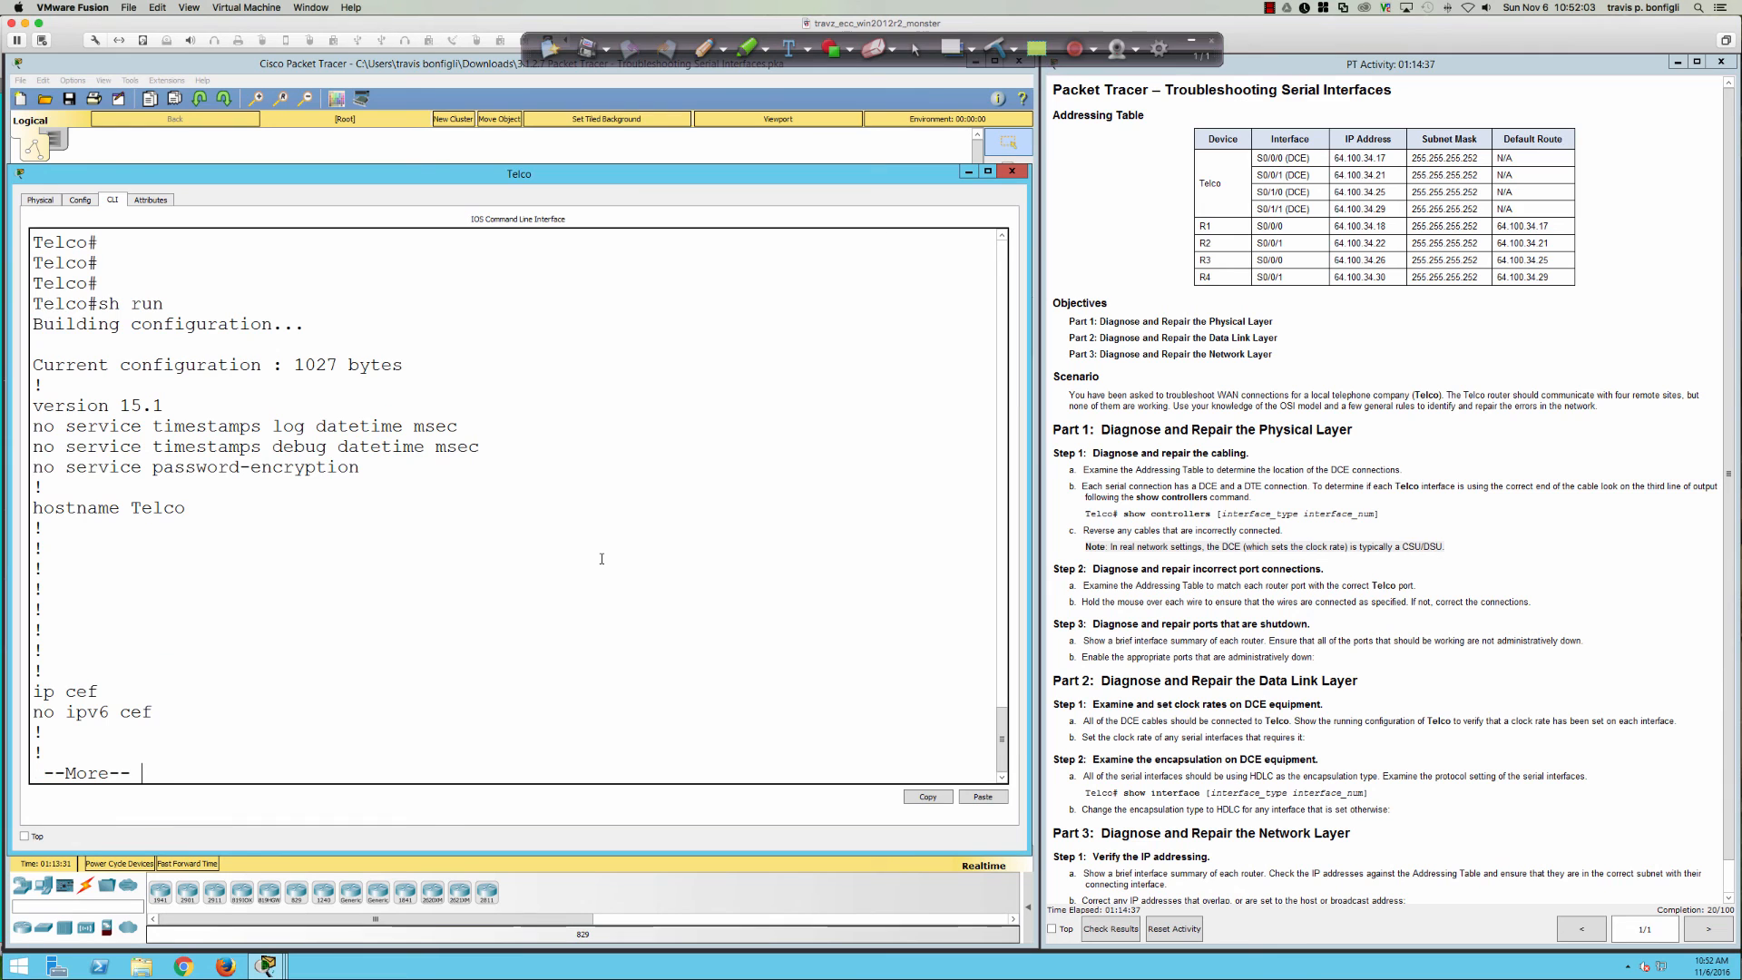
pyautogui.press('space')
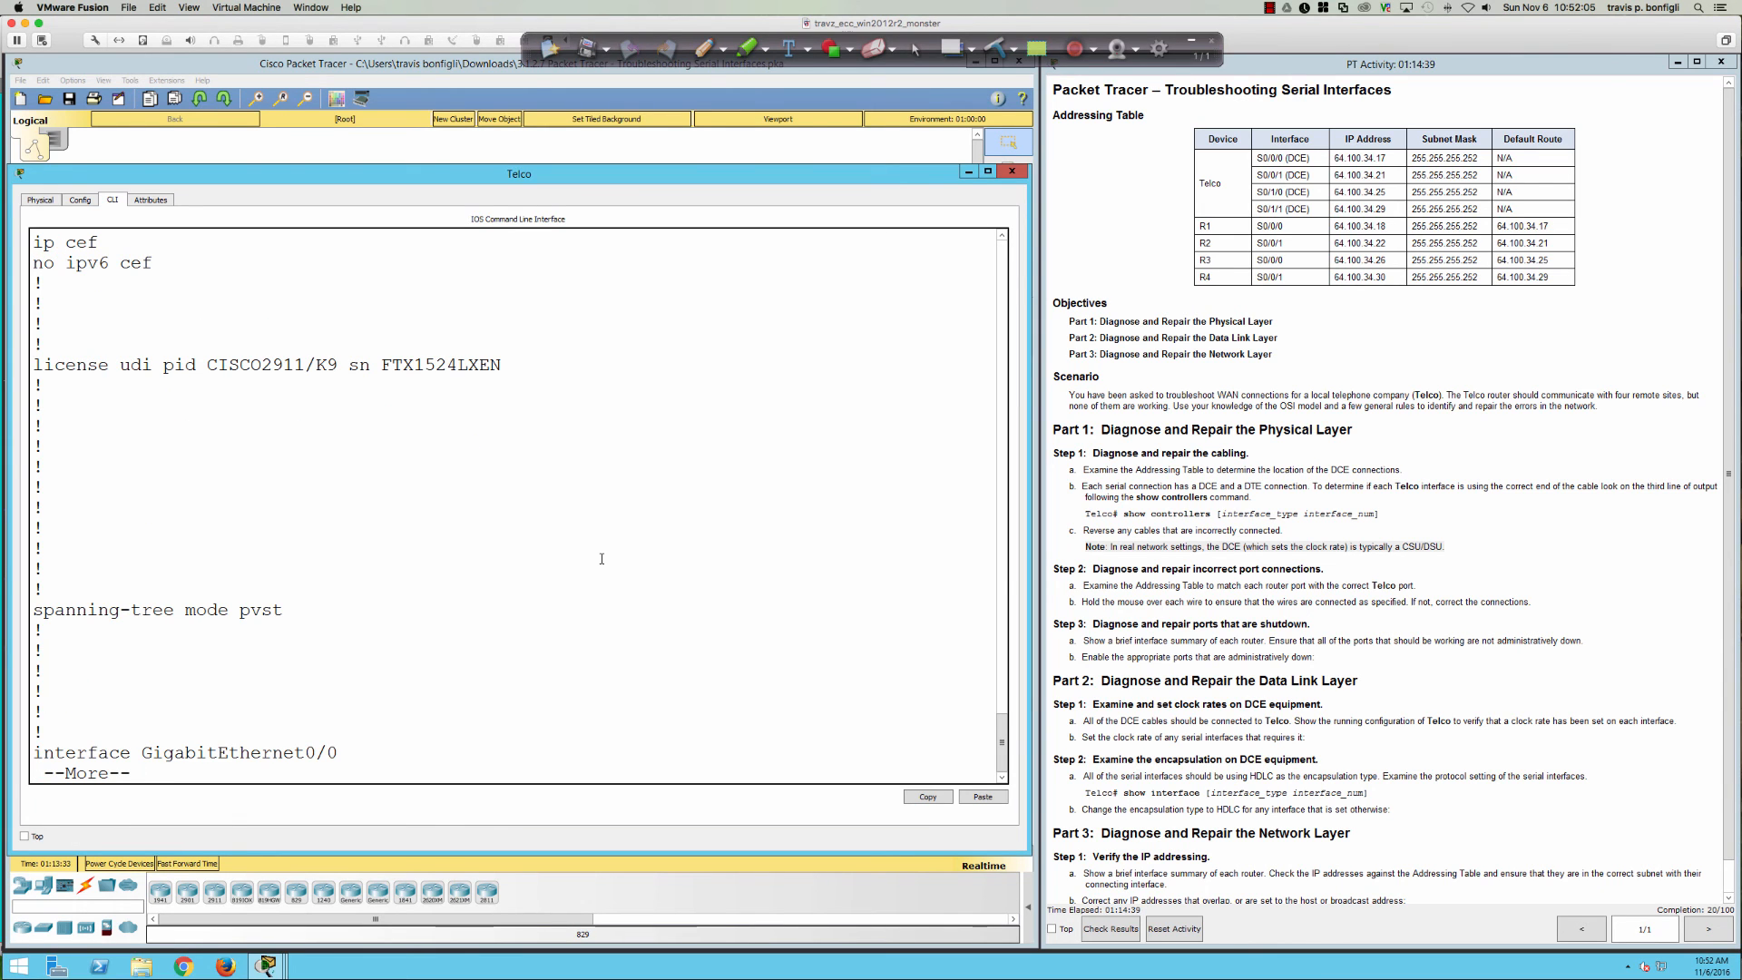
pyautogui.press('Return')
pyautogui.press('Return')
pyautogui.press('Return')
pyautogui.press('Return')
pyautogui.press('Return')
pyautogui.press('Return')
pyautogui.press('Return')
pyautogui.press('Return')
pyautogui.press('Return')
pyautogui.press('Return')
pyautogui.press('Return')
pyautogui.press('Return')
pyautogui.press('Return')
pyautogui.press('Return')
pyautogui.press('Return')
pyautogui.press('Return')
pyautogui.press('Return')
pyautogui.press('Return')
pyautogui.press('Return')
pyautogui.press('Return')
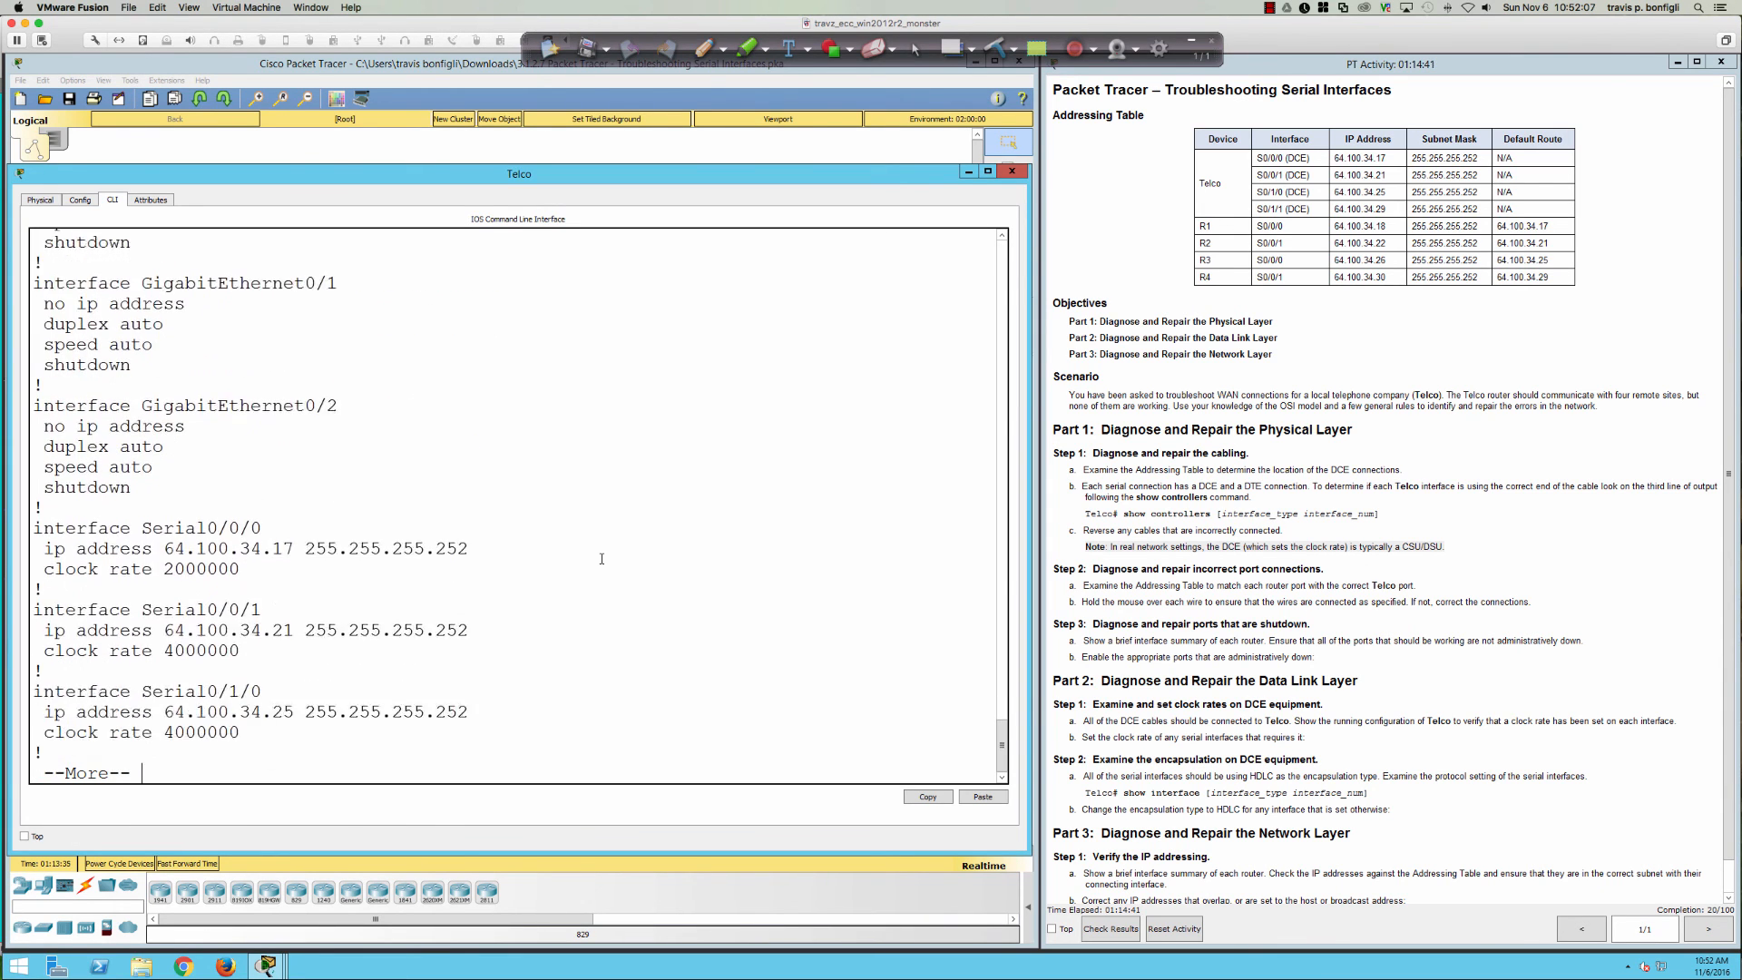
pyautogui.press('Return')
pyautogui.press('Return')
pyautogui.press('Return')
pyautogui.press('Return')
pyautogui.press('Return')
pyautogui.press('Return')
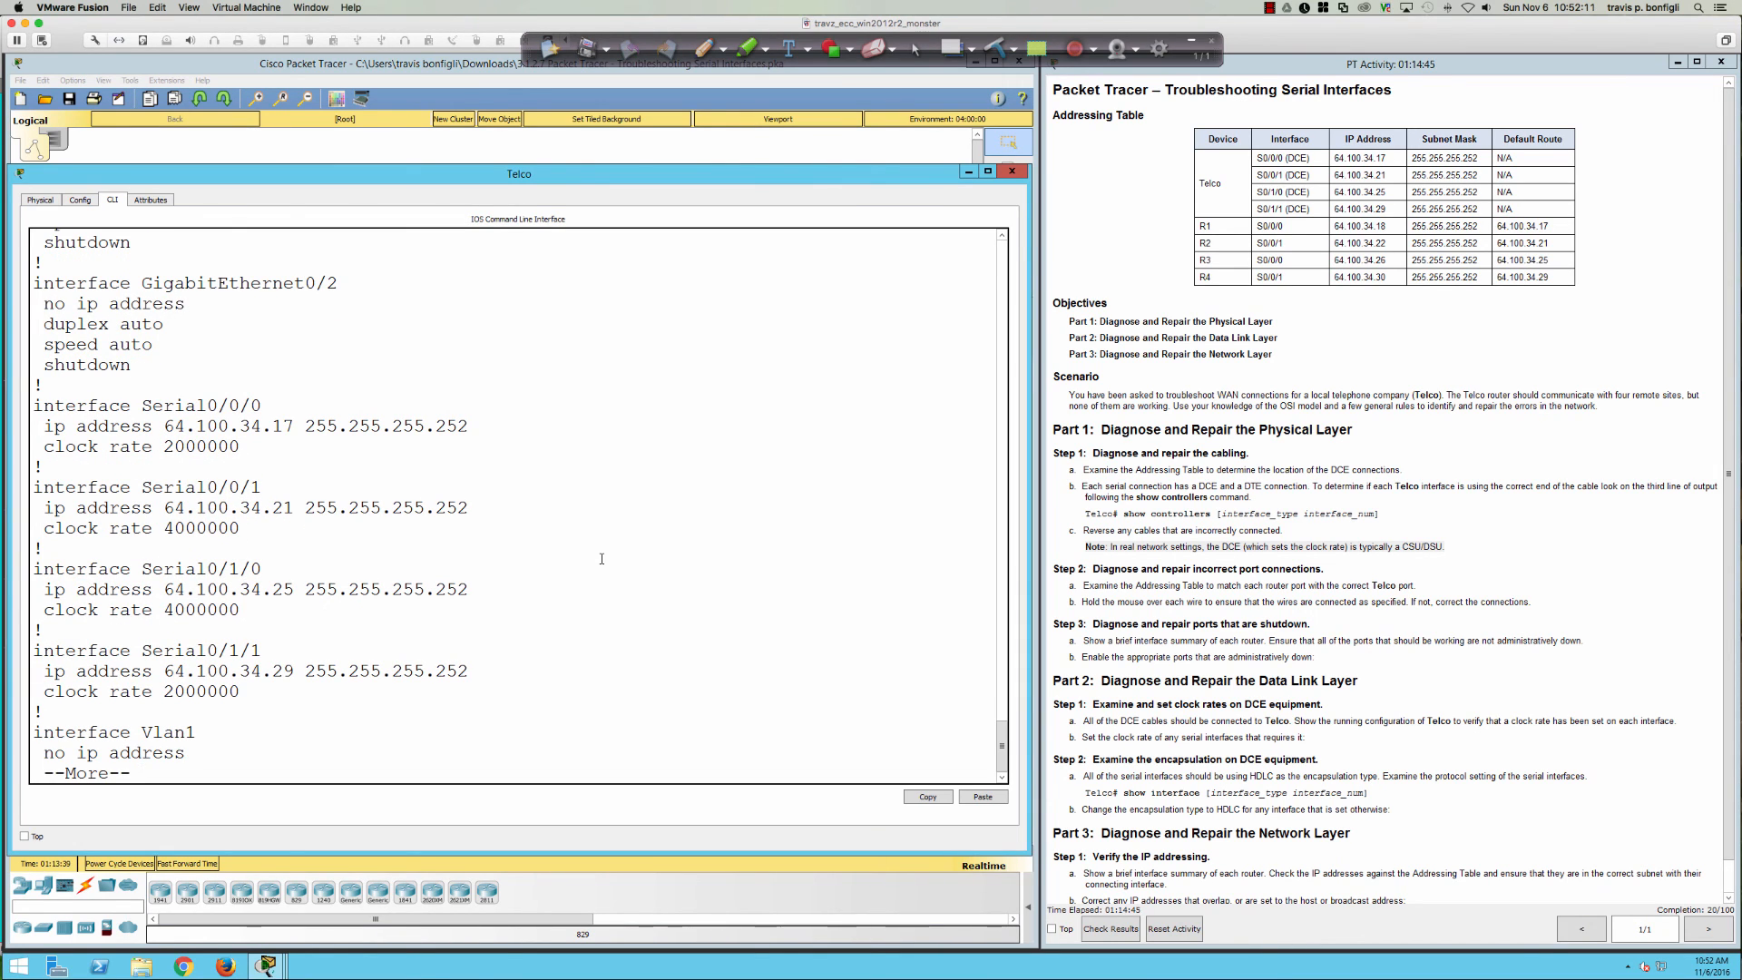
pyautogui.press('q')
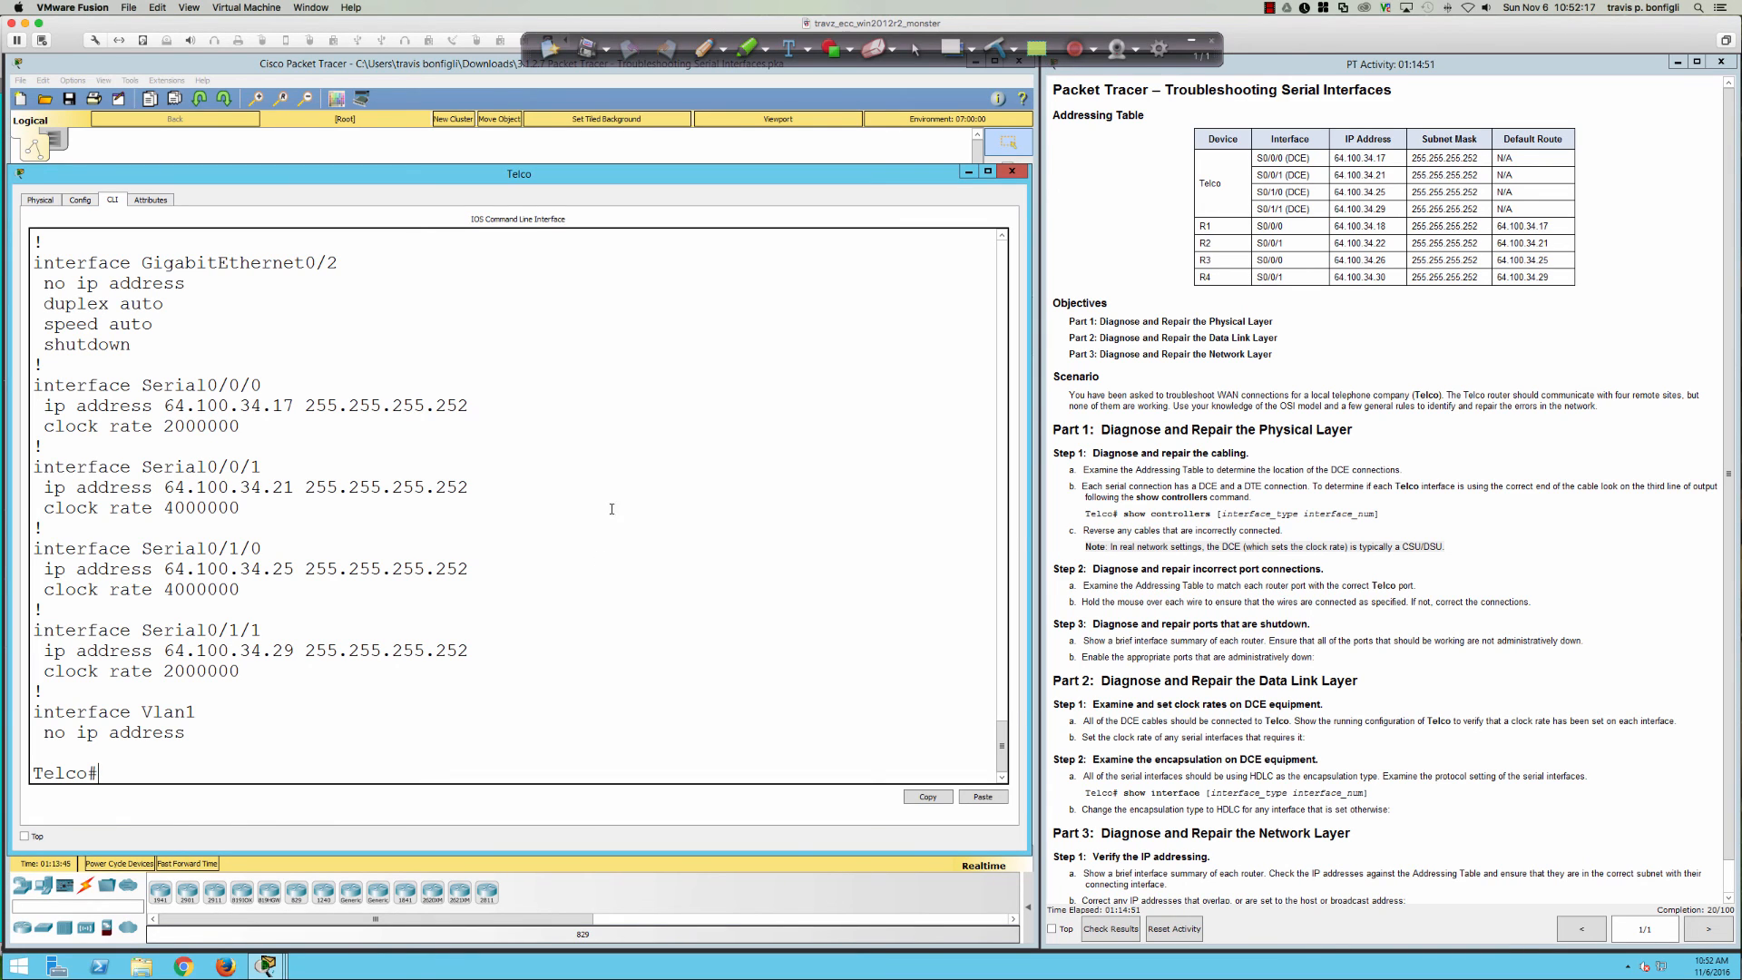
# - Compare the network topology's link address labels with the serial interface entries in Telco's command line and return to the topology
pyautogui.click(640, 143)
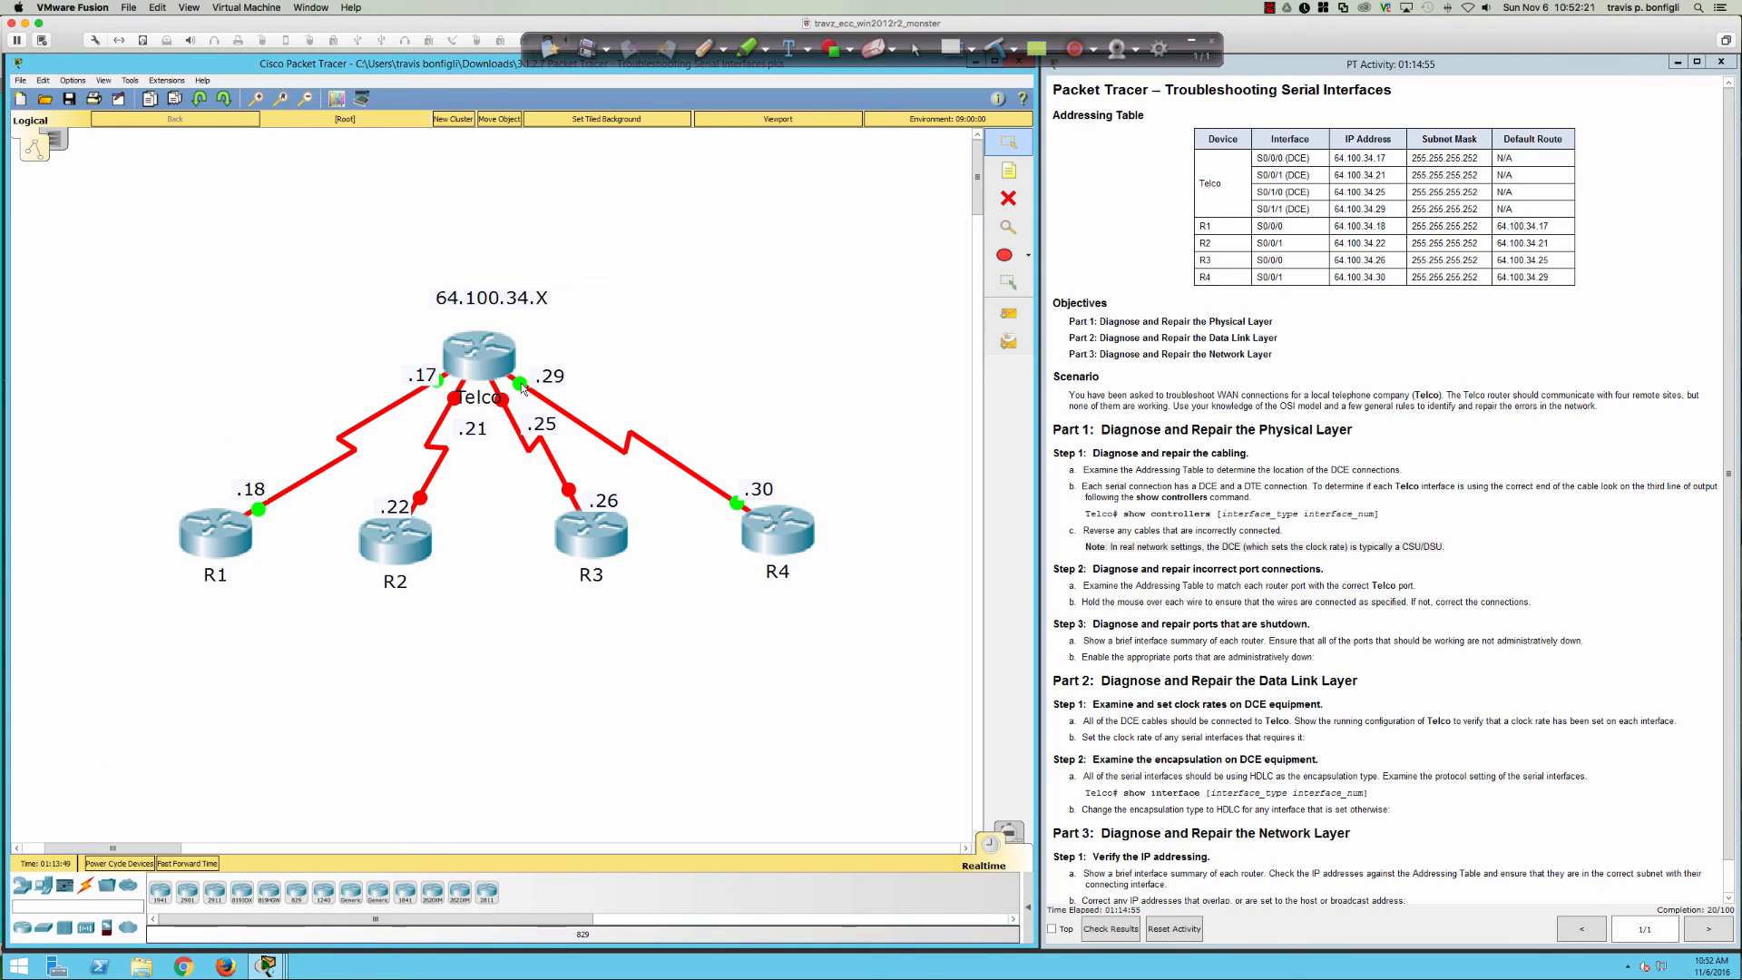
pyautogui.click(504, 363)
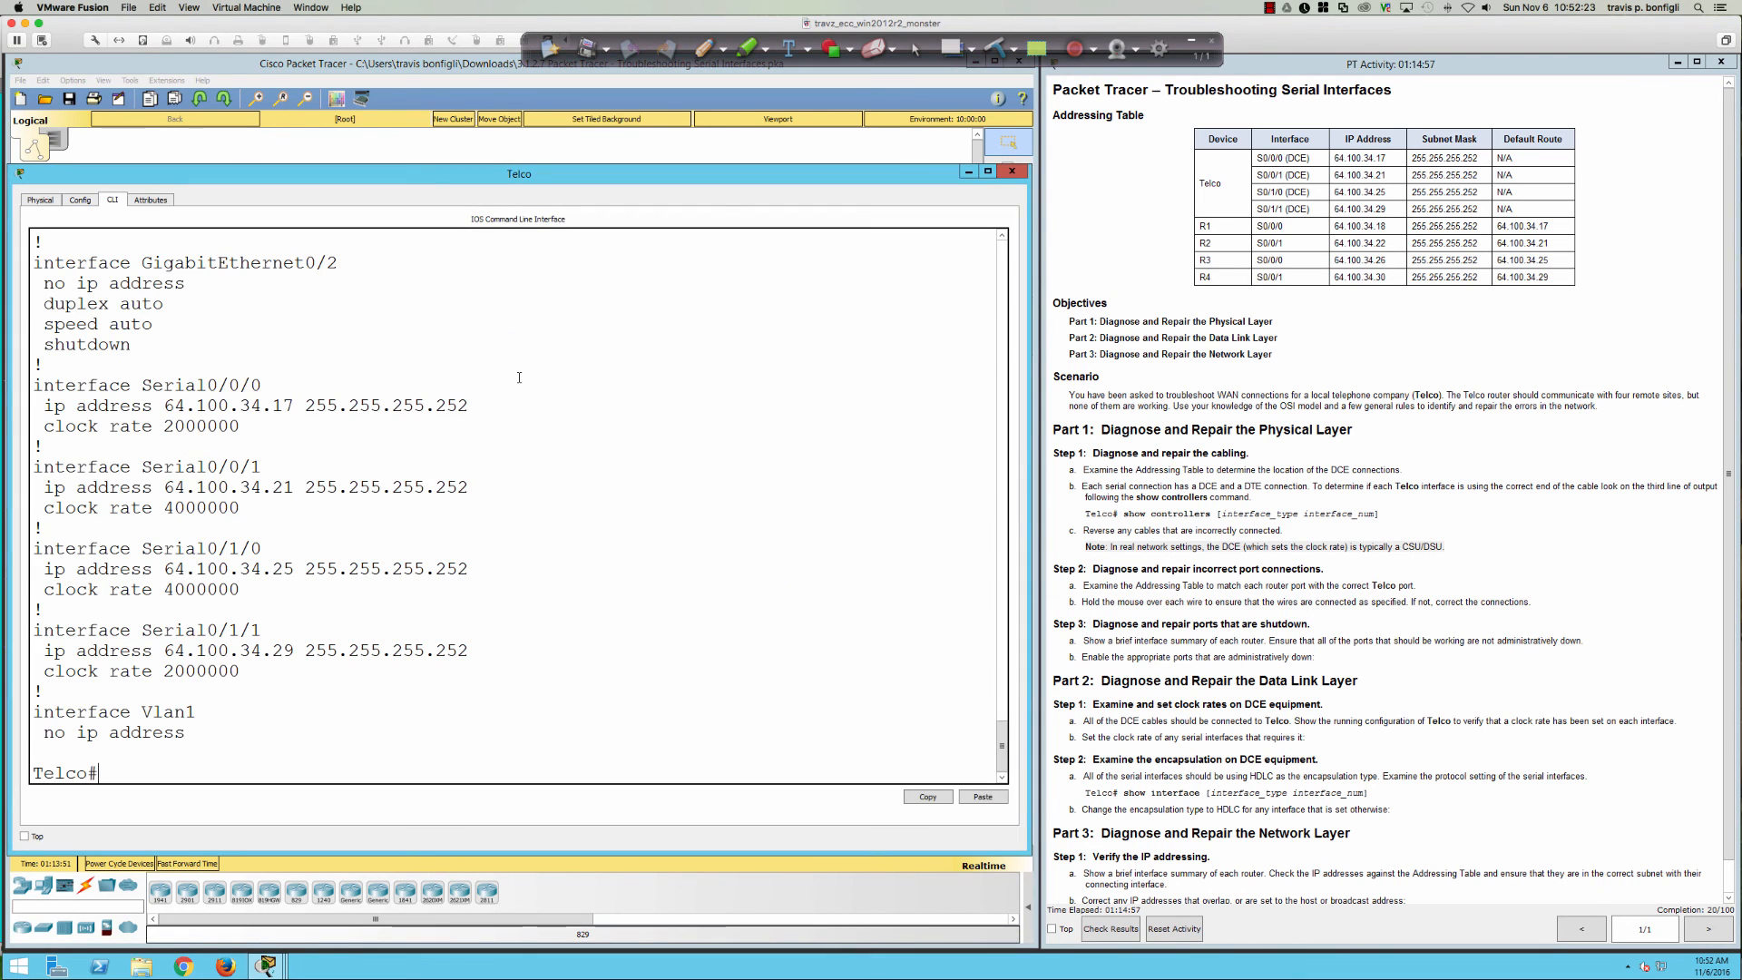
pyautogui.click(706, 149)
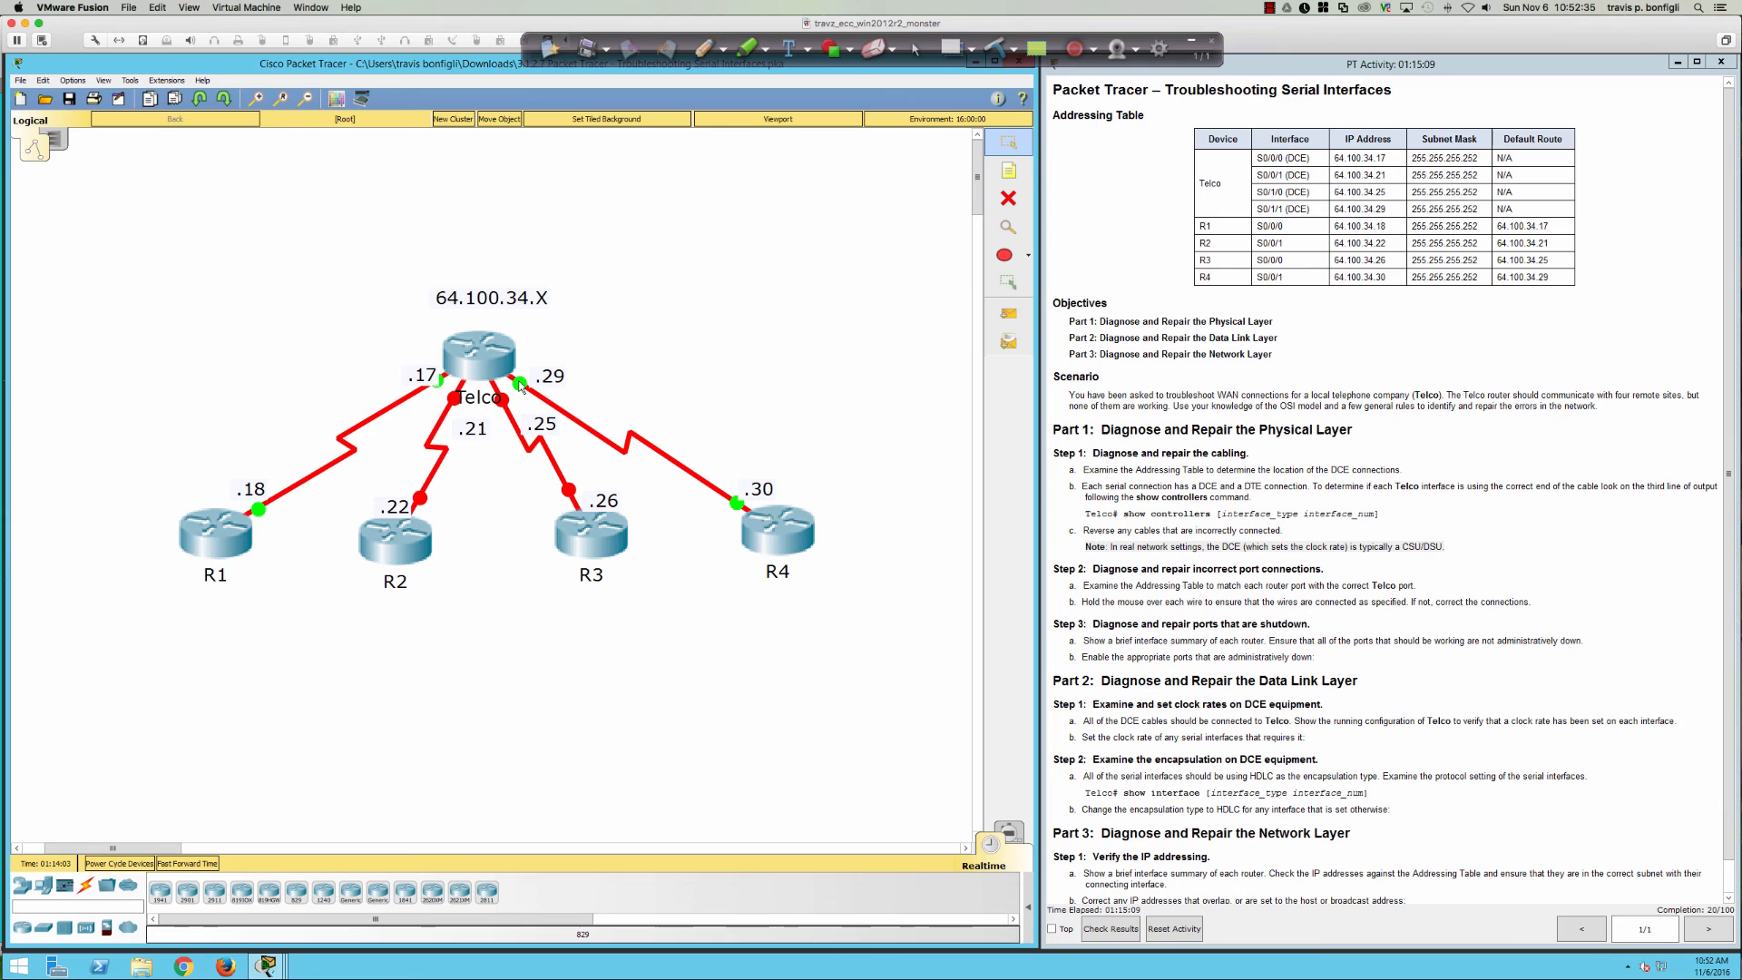
# - Delete the serial cable between Telco and R4 in the topology
pyautogui.press('super+Tab')
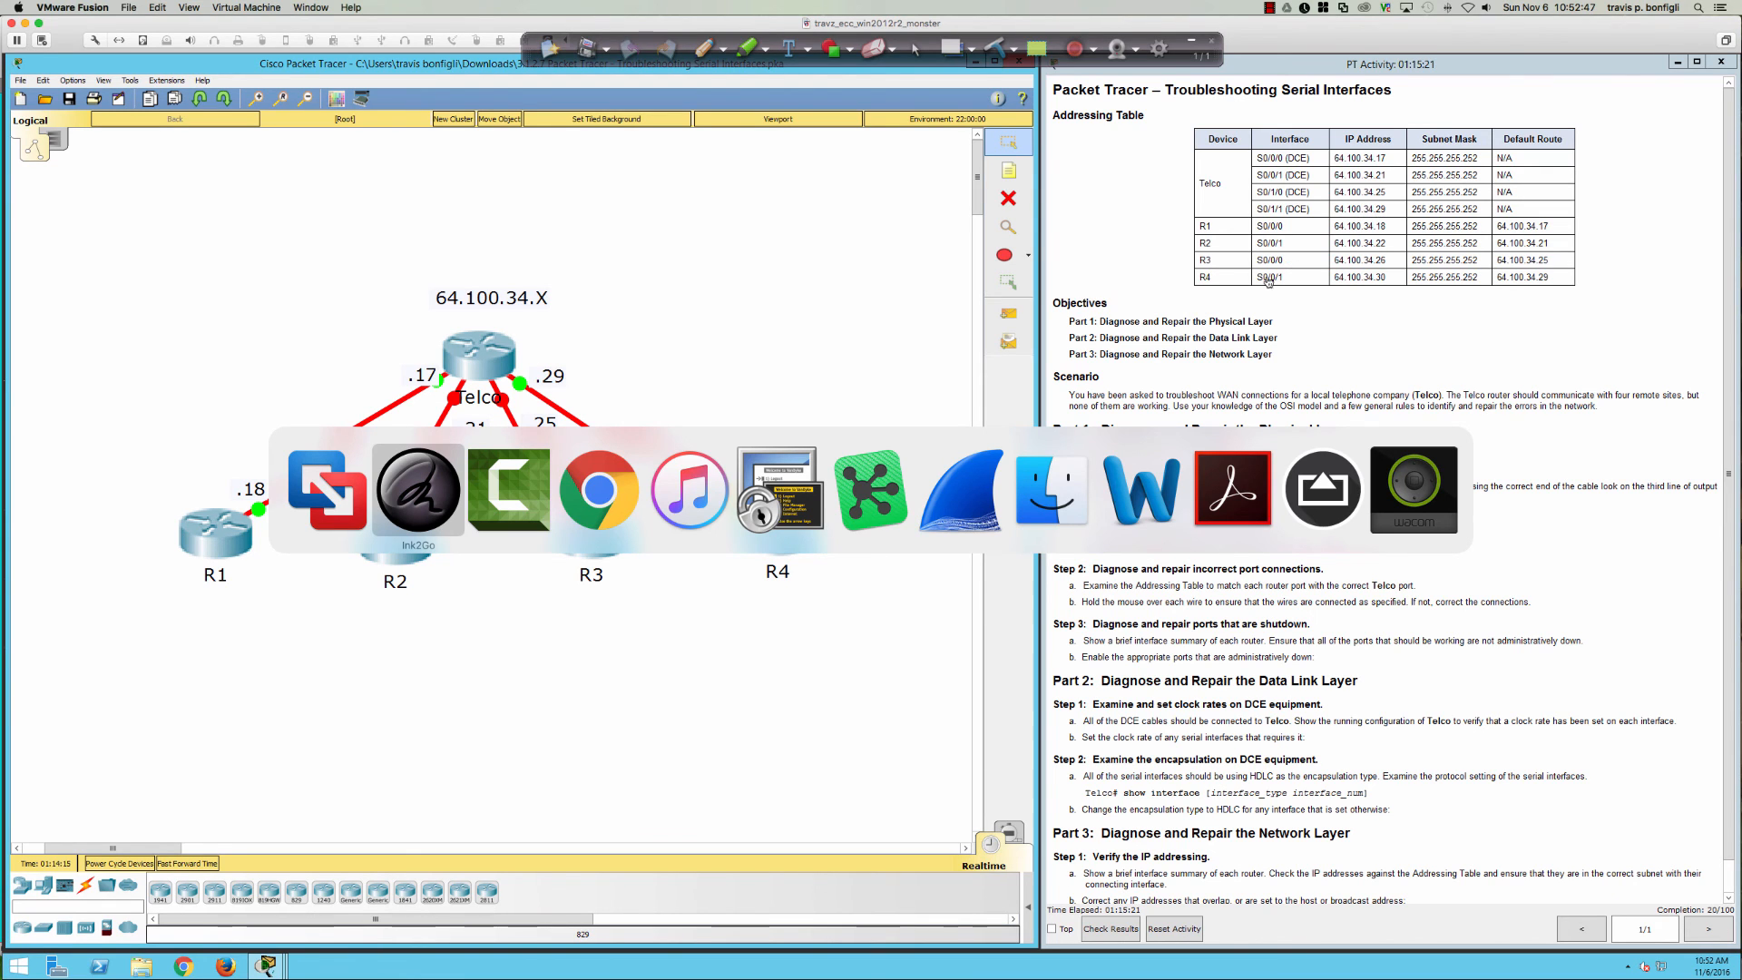
pyautogui.click(796, 598)
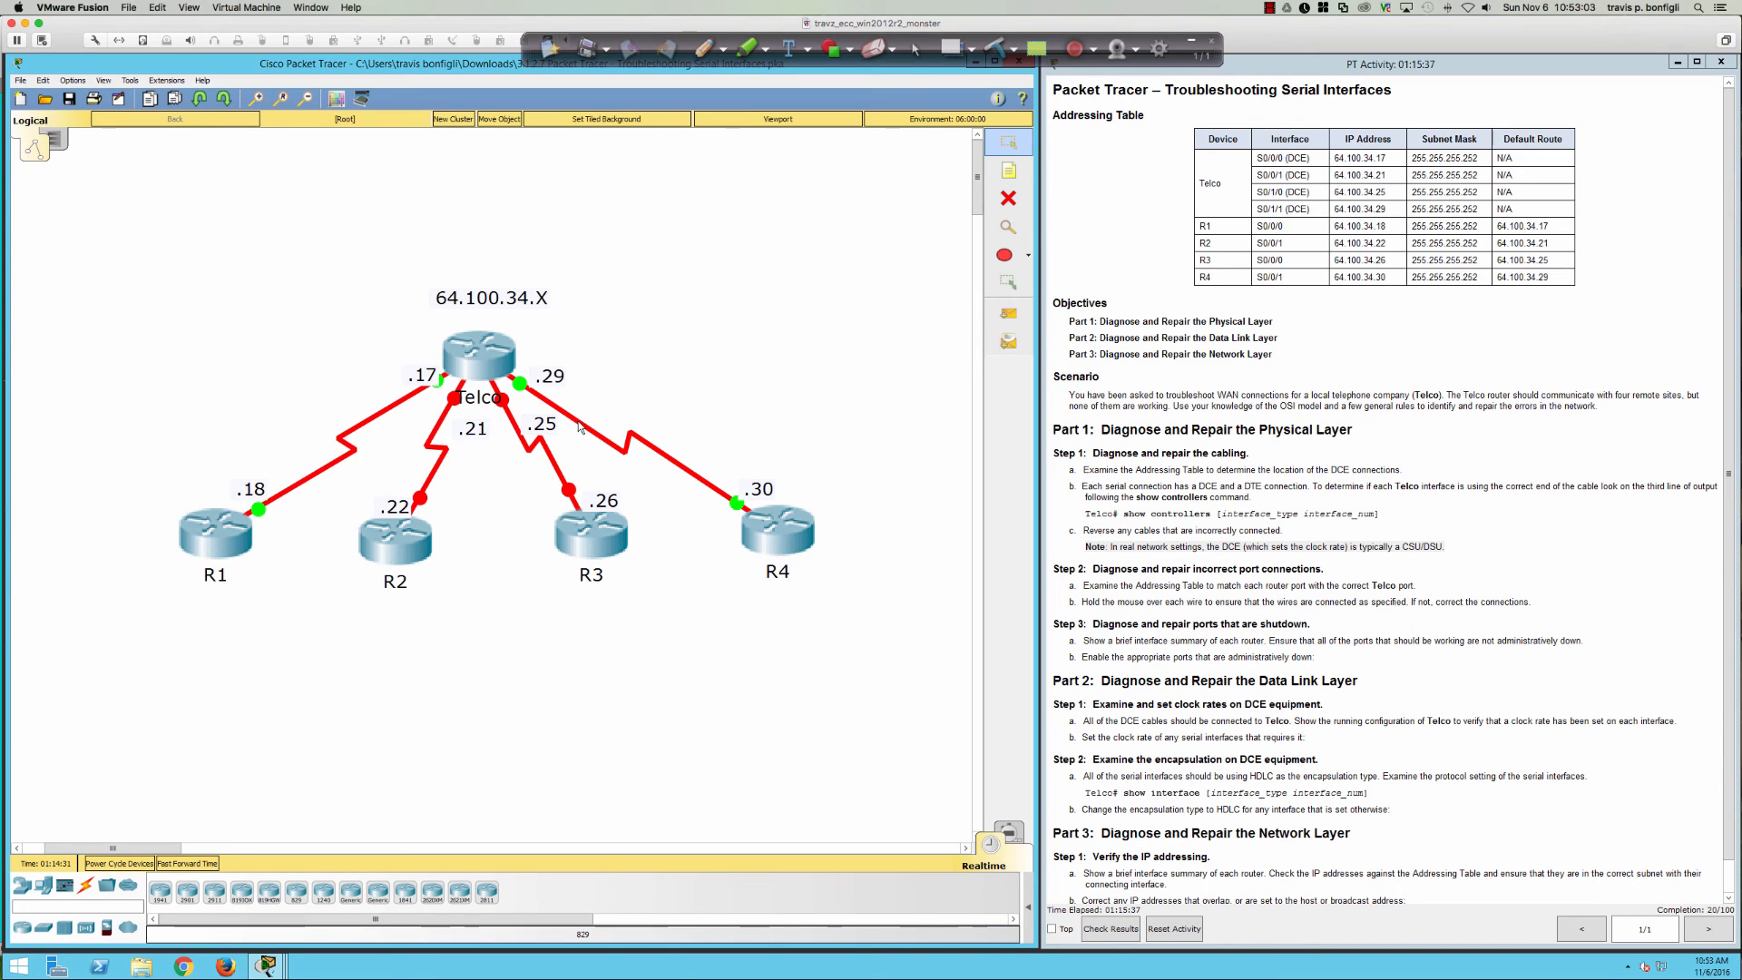
pyautogui.click(1008, 198)
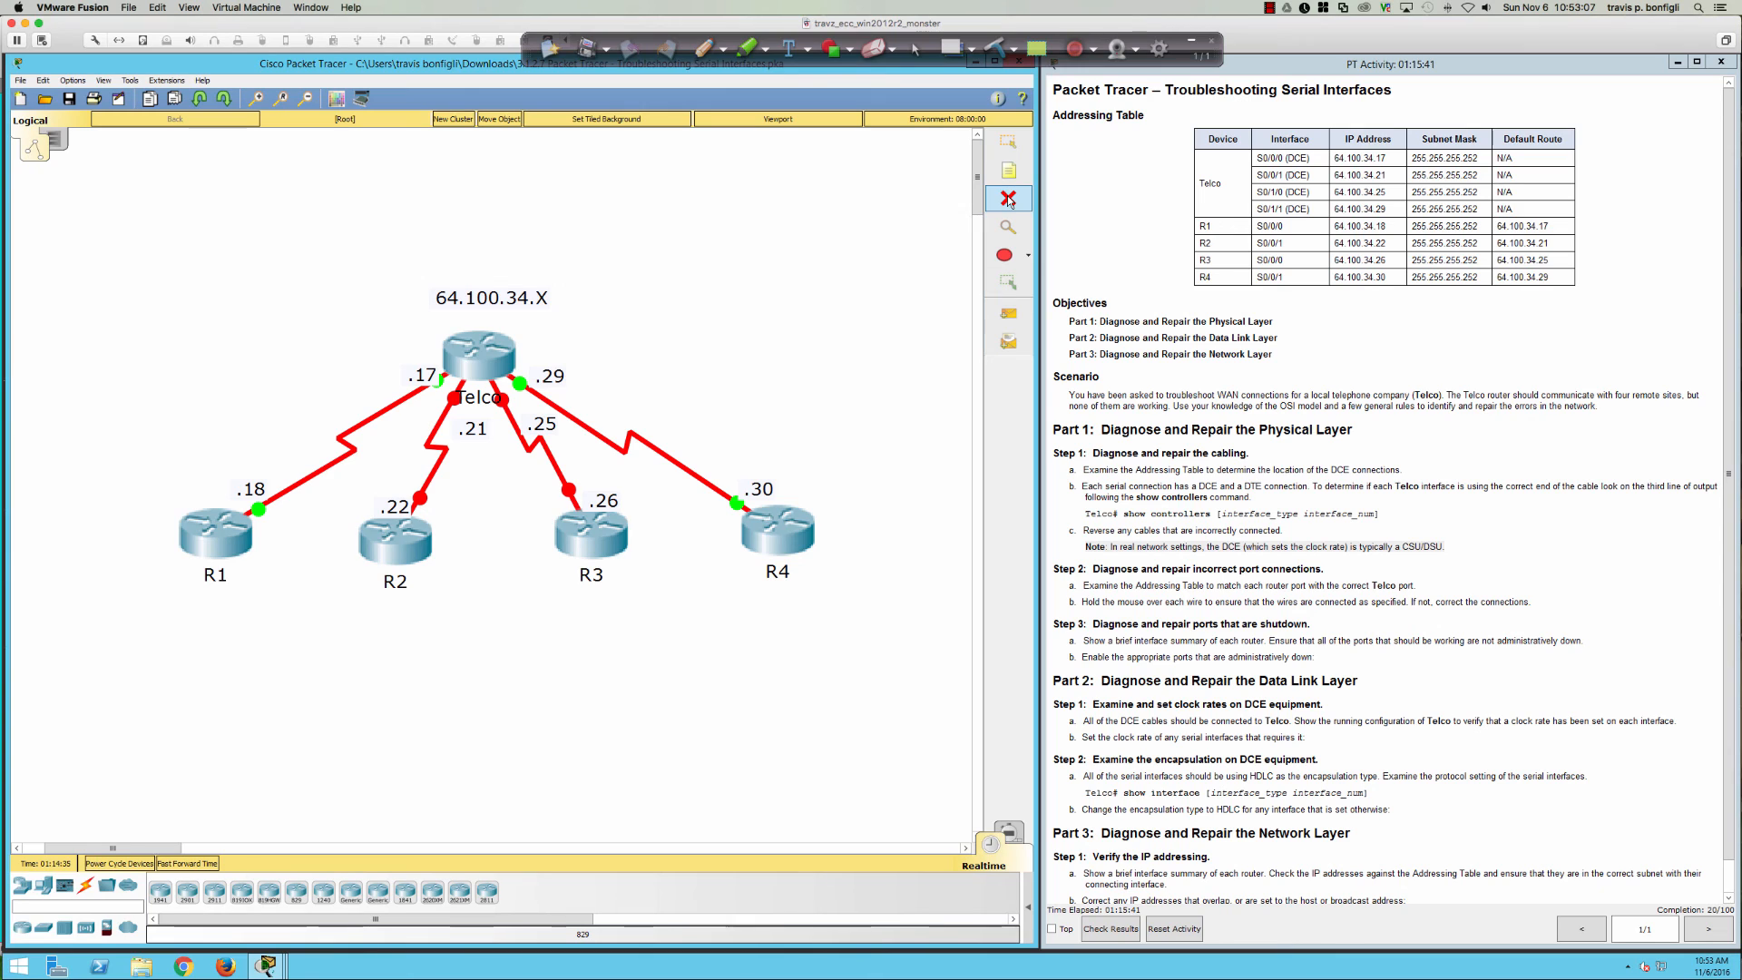
pyautogui.click(634, 437)
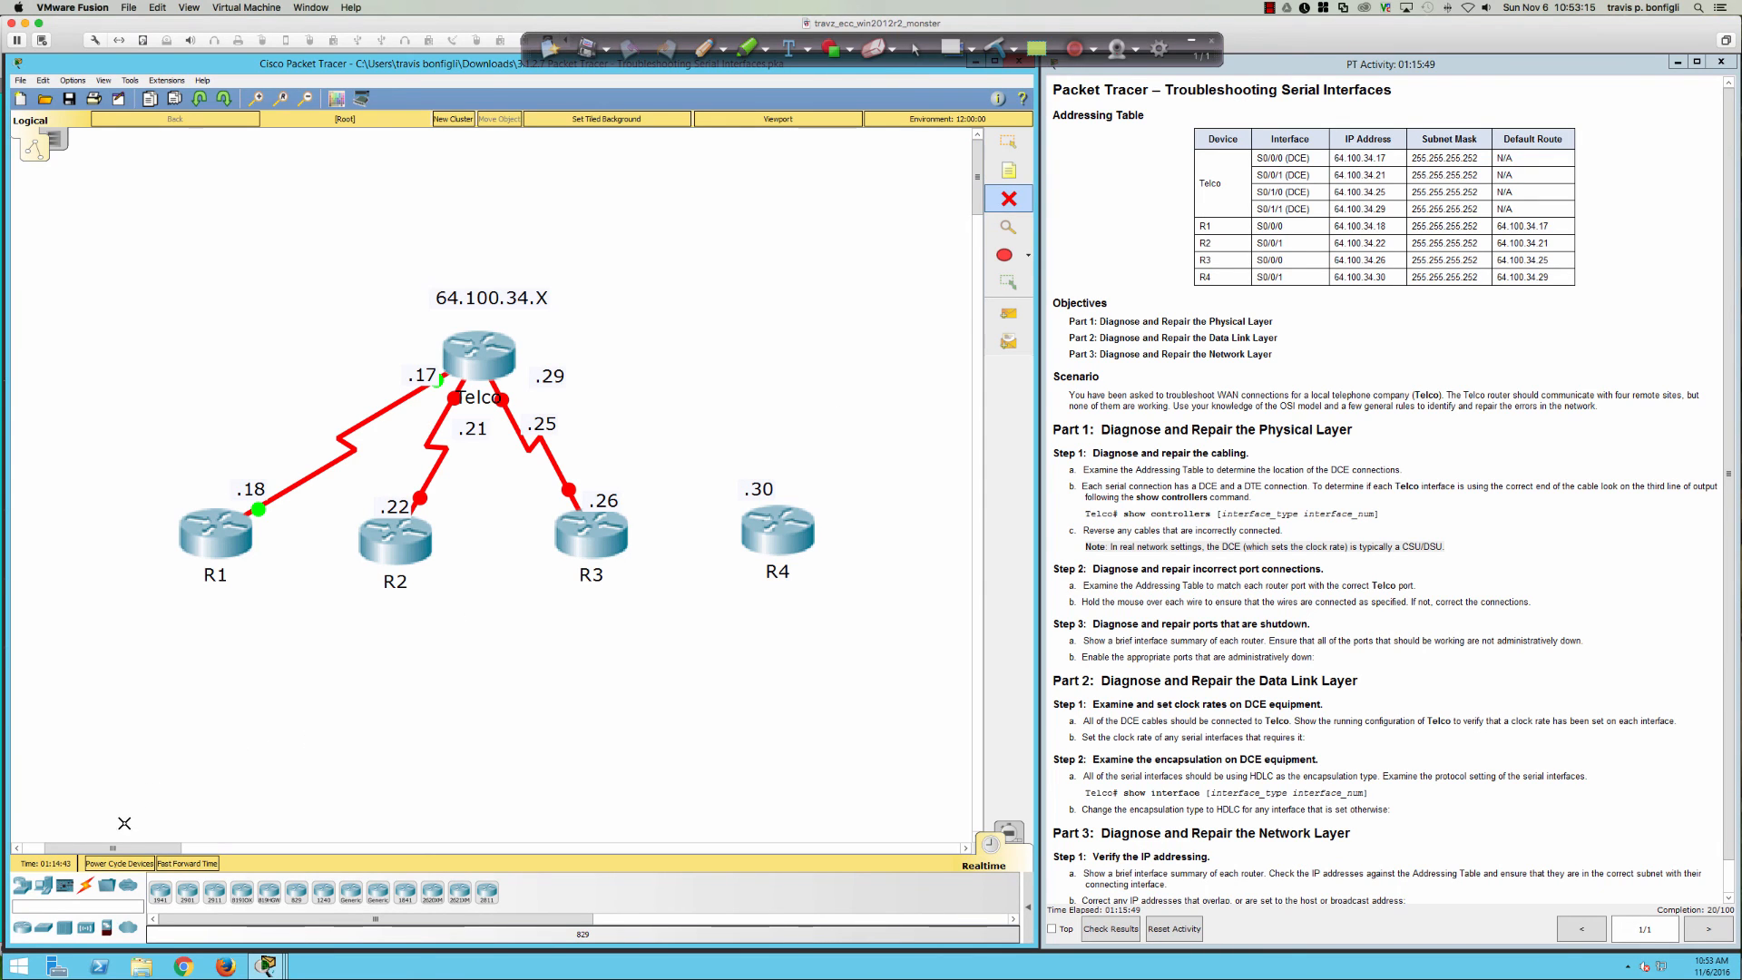
# - Connect Telco's Serial0/1/1 to R4's Serial0/0/1 with a Serial DCE cable, starting at the Telco end
pyautogui.click(88, 887)
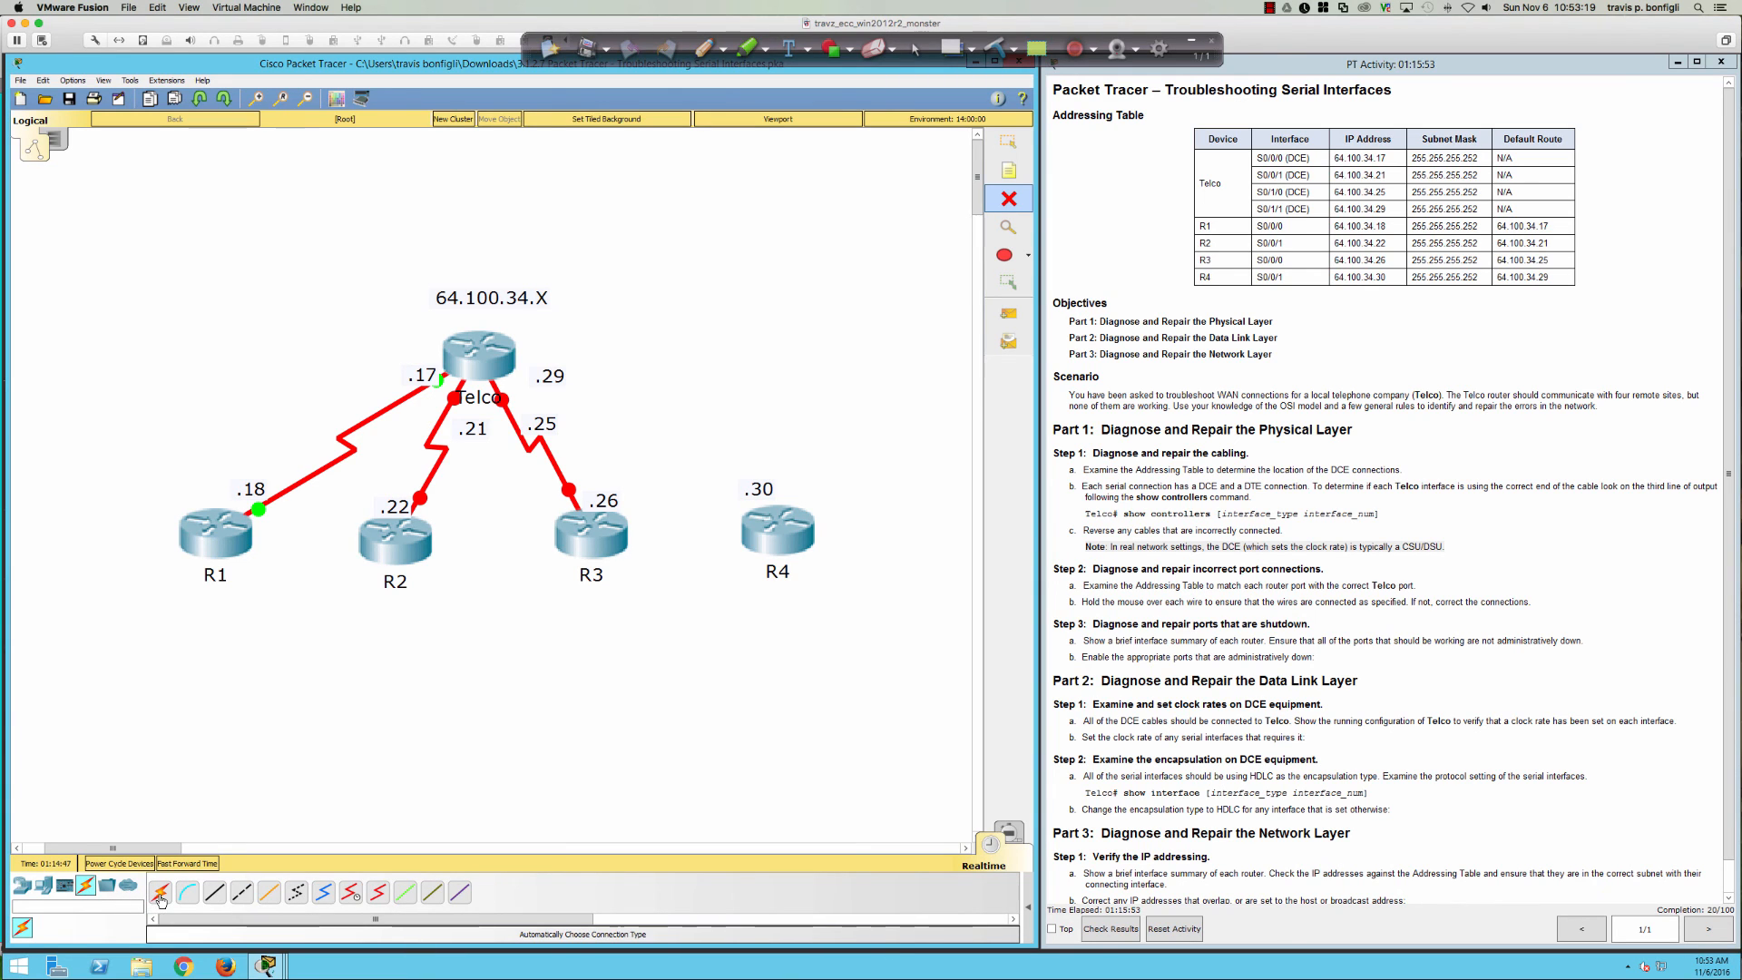
pyautogui.click(160, 897)
pyautogui.click(350, 894)
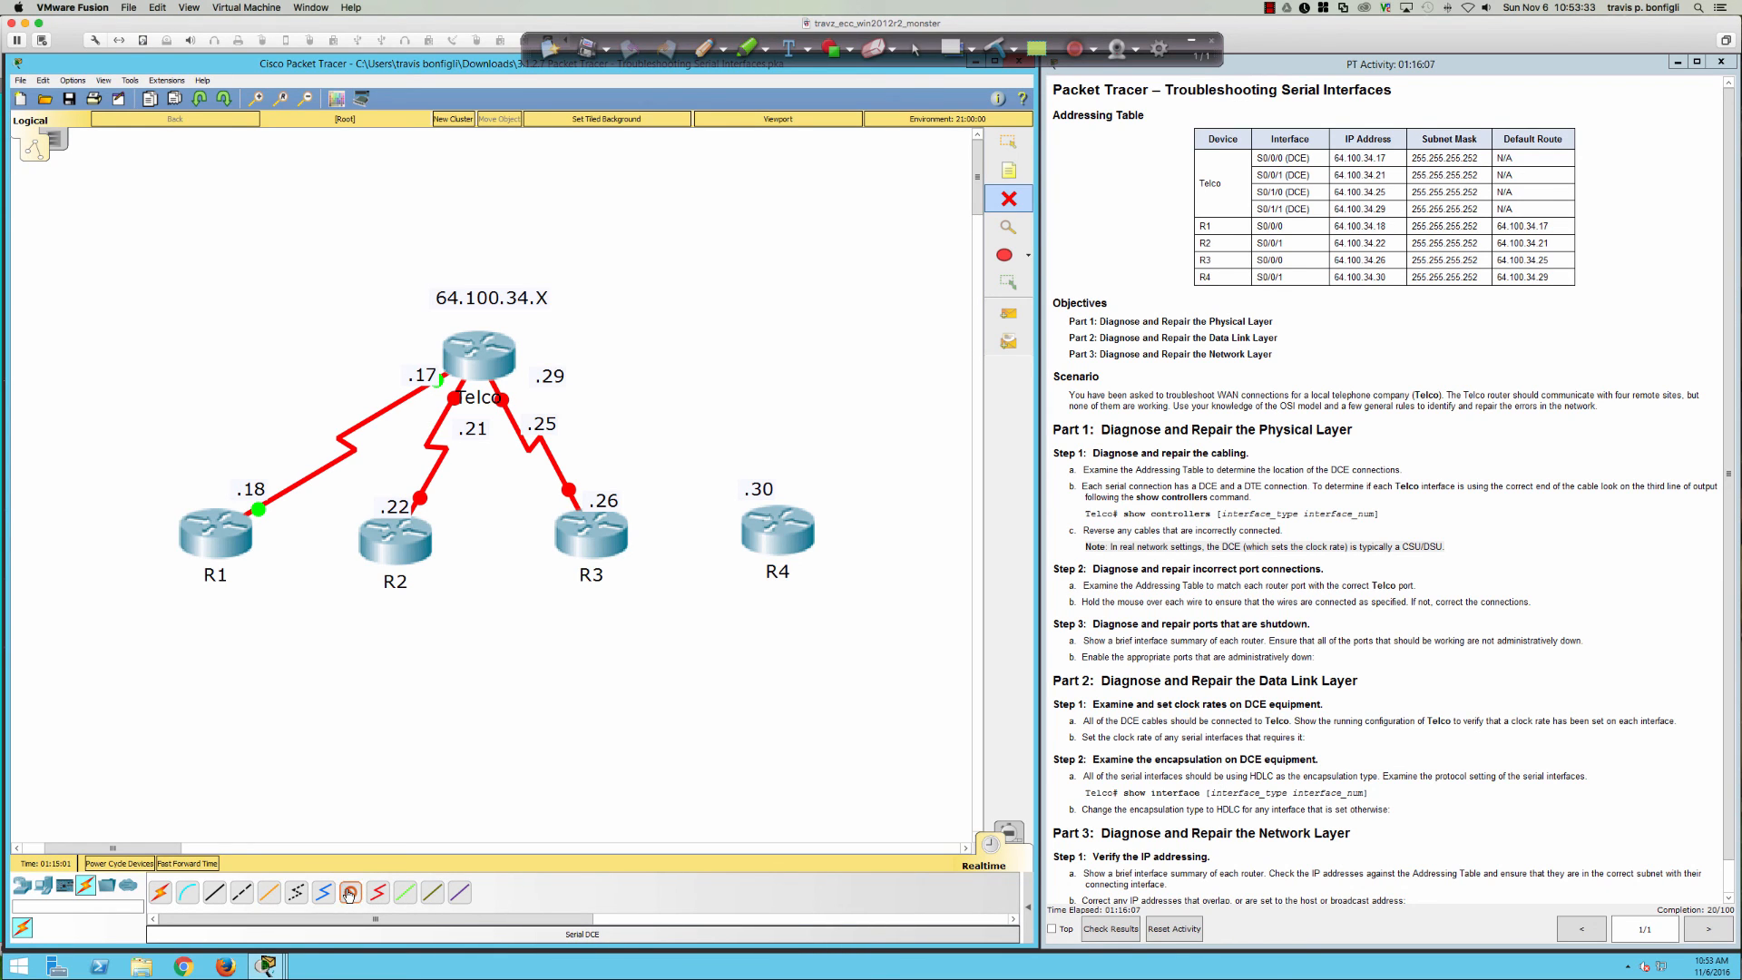
pyautogui.click(512, 371)
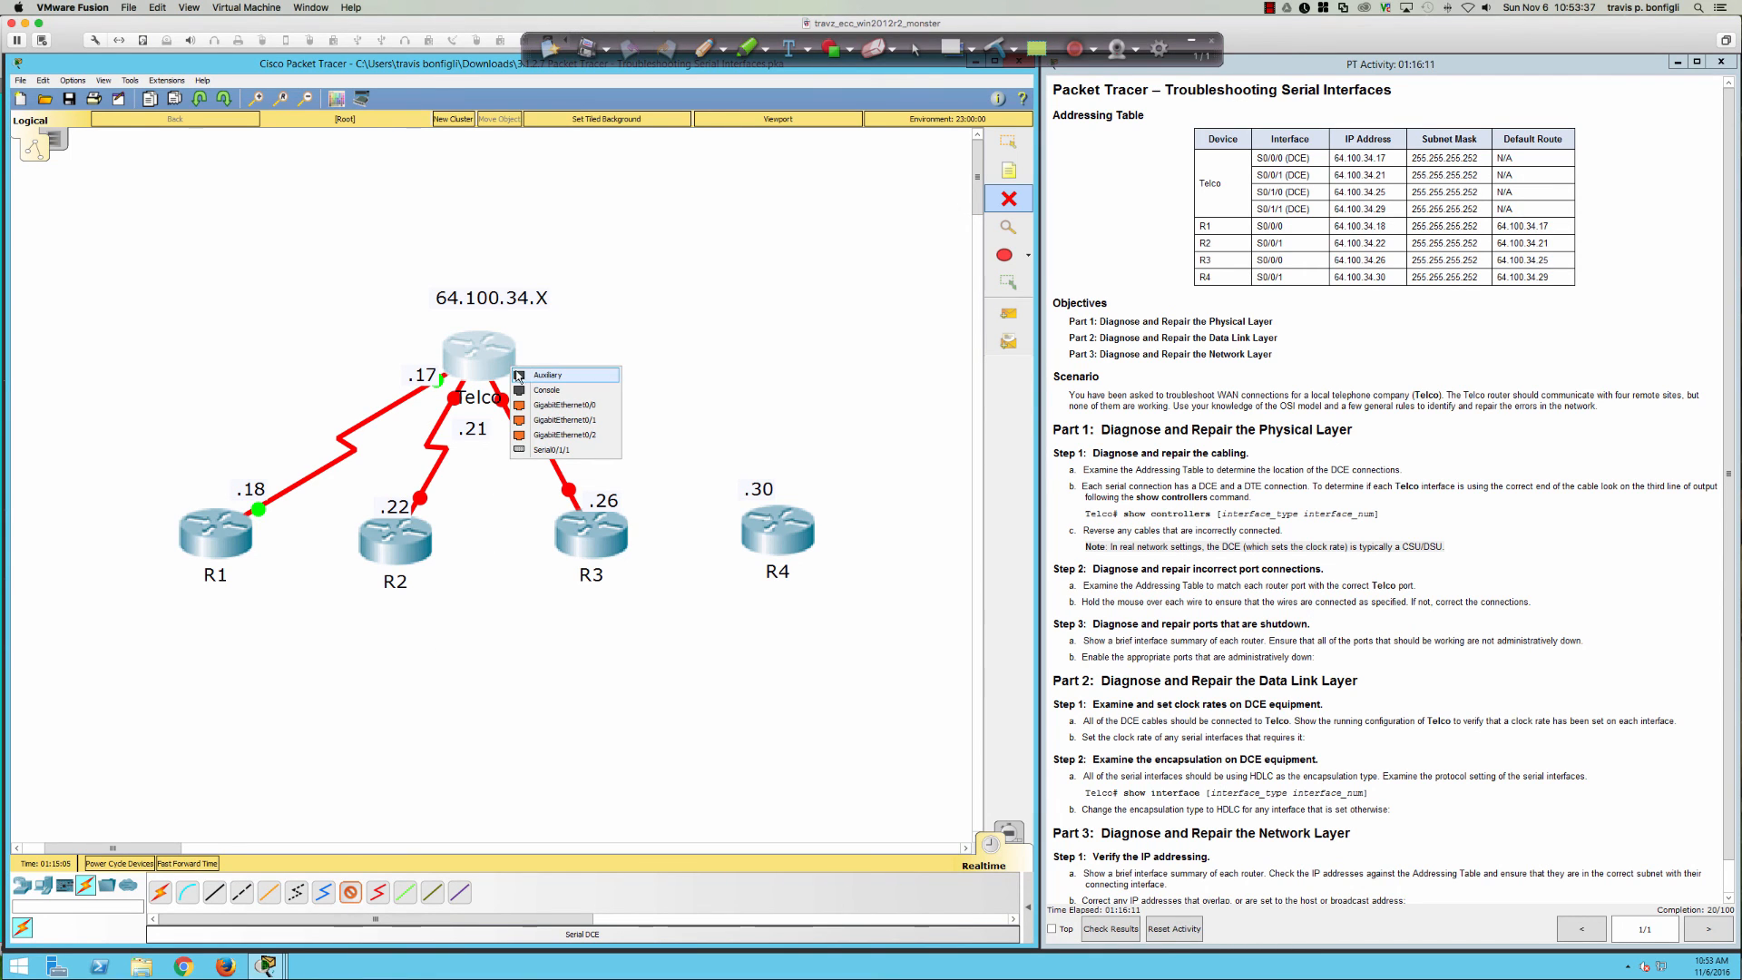
pyautogui.click(559, 451)
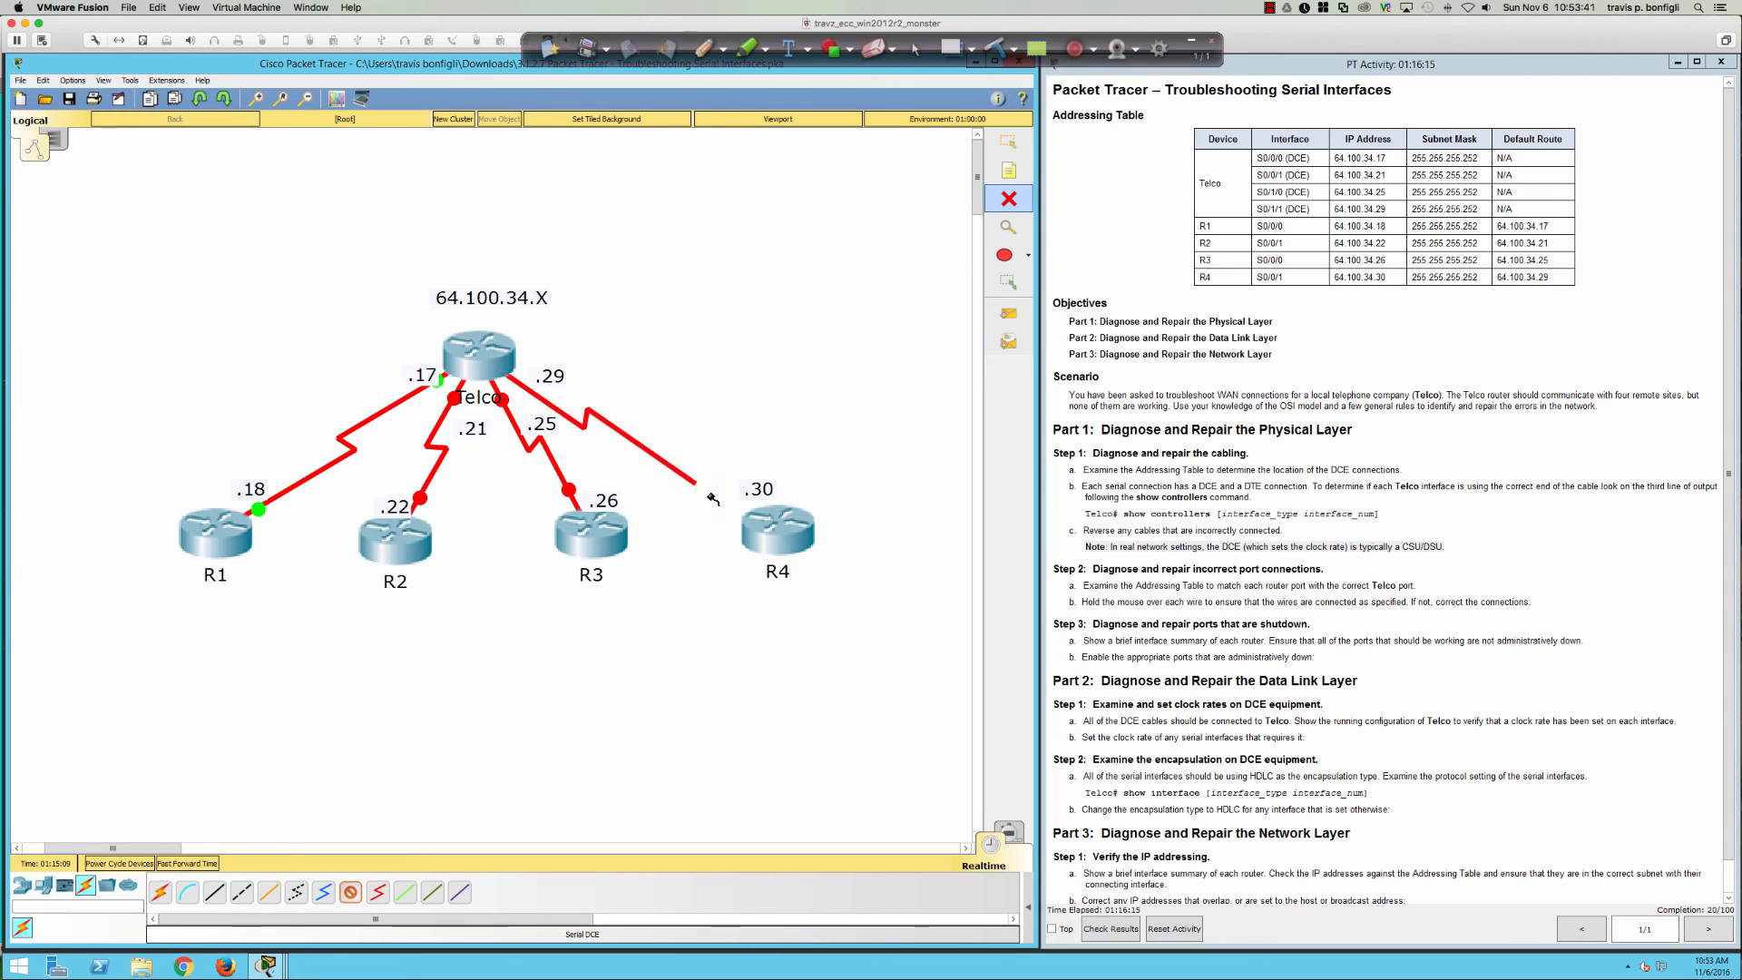
pyautogui.click(756, 516)
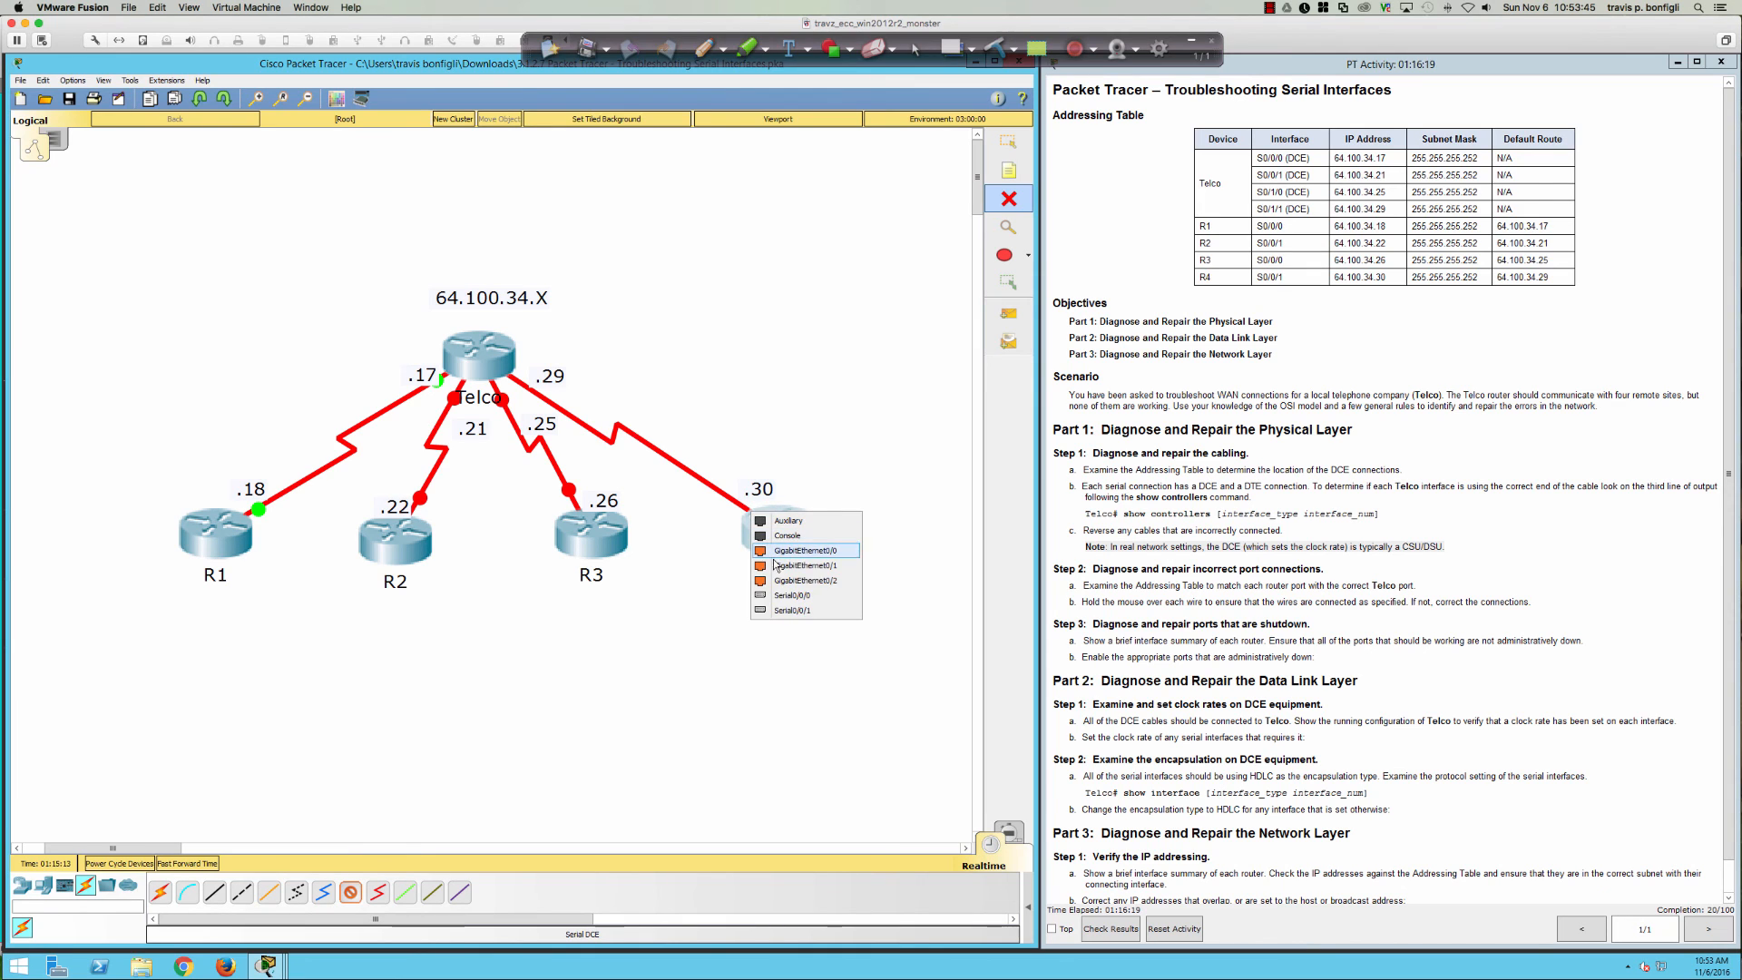
pyautogui.click(824, 611)
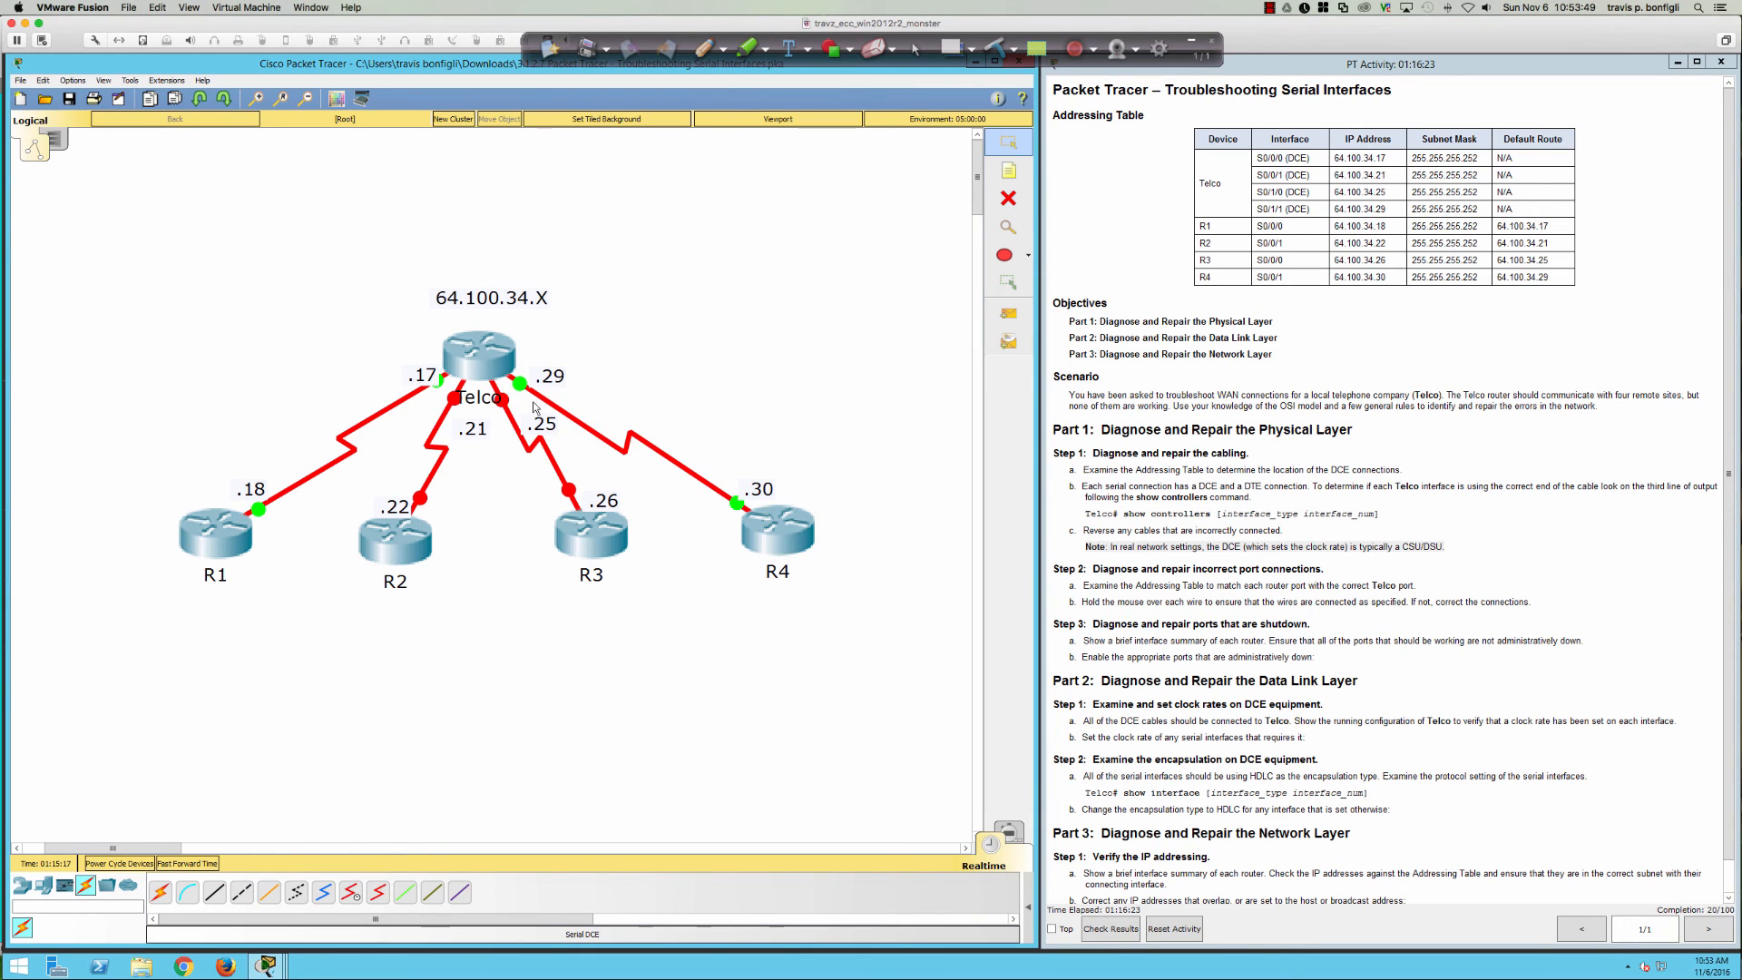
# - Open Telco's command line, run sh controllers, and page through the output to the prompt
pyautogui.click(477, 357)
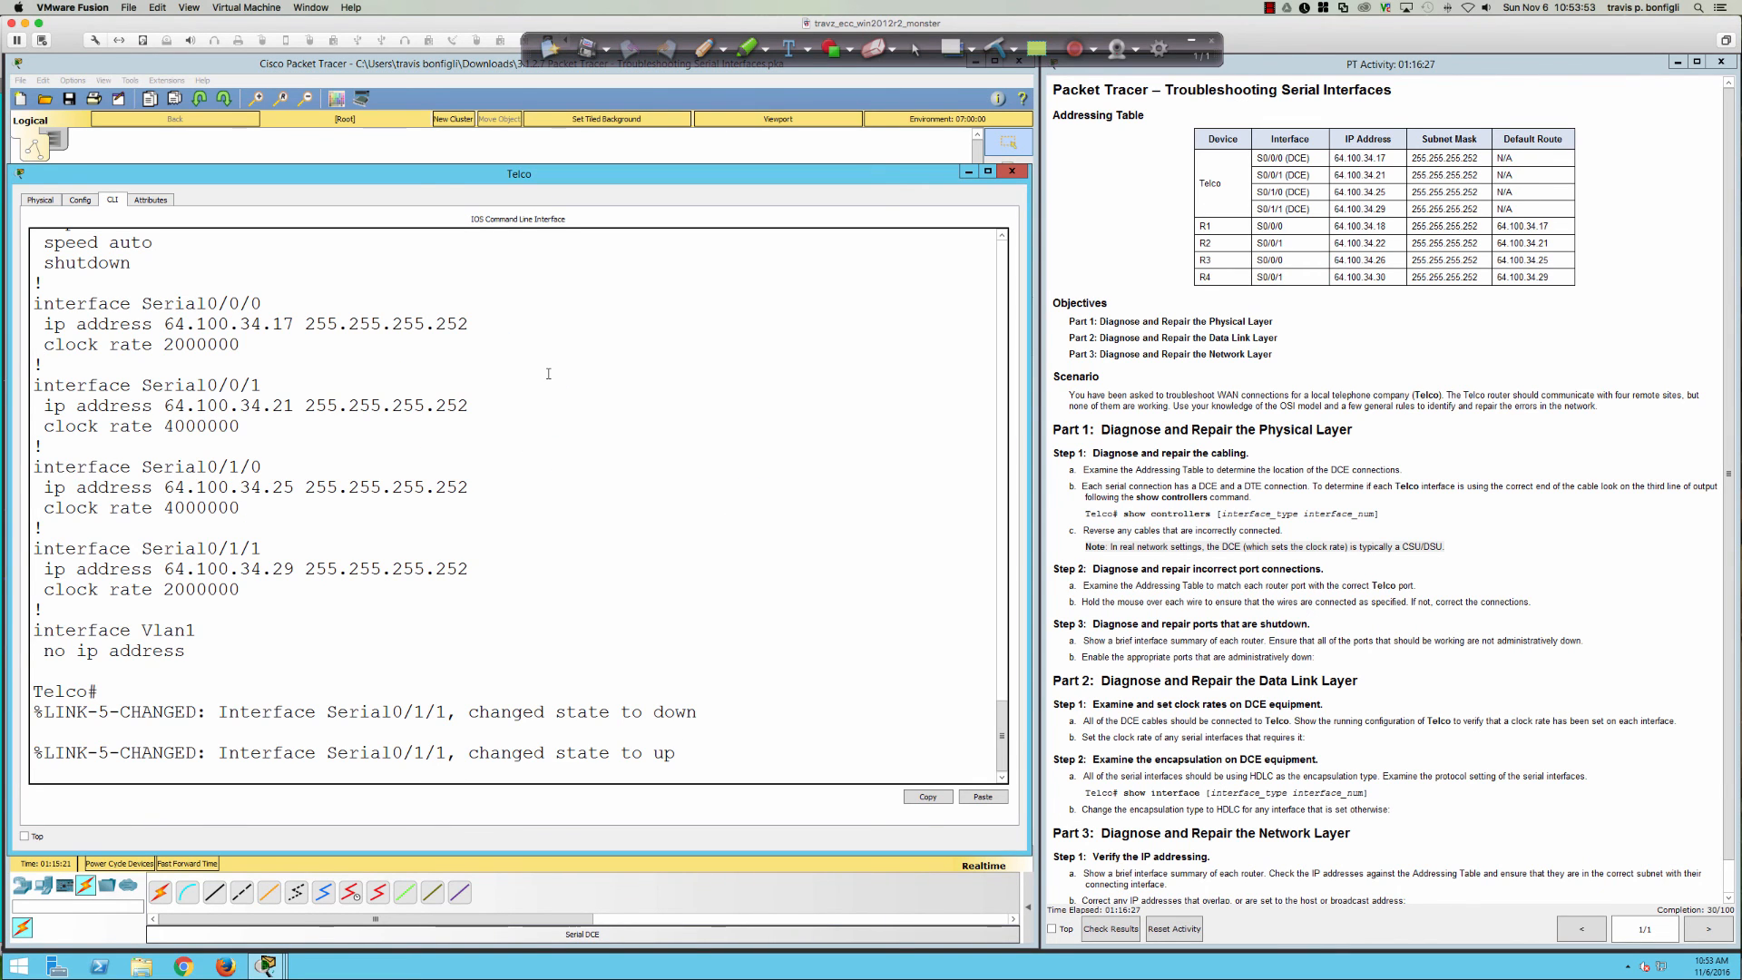
pyautogui.press('Return')
pyautogui.press('Return')
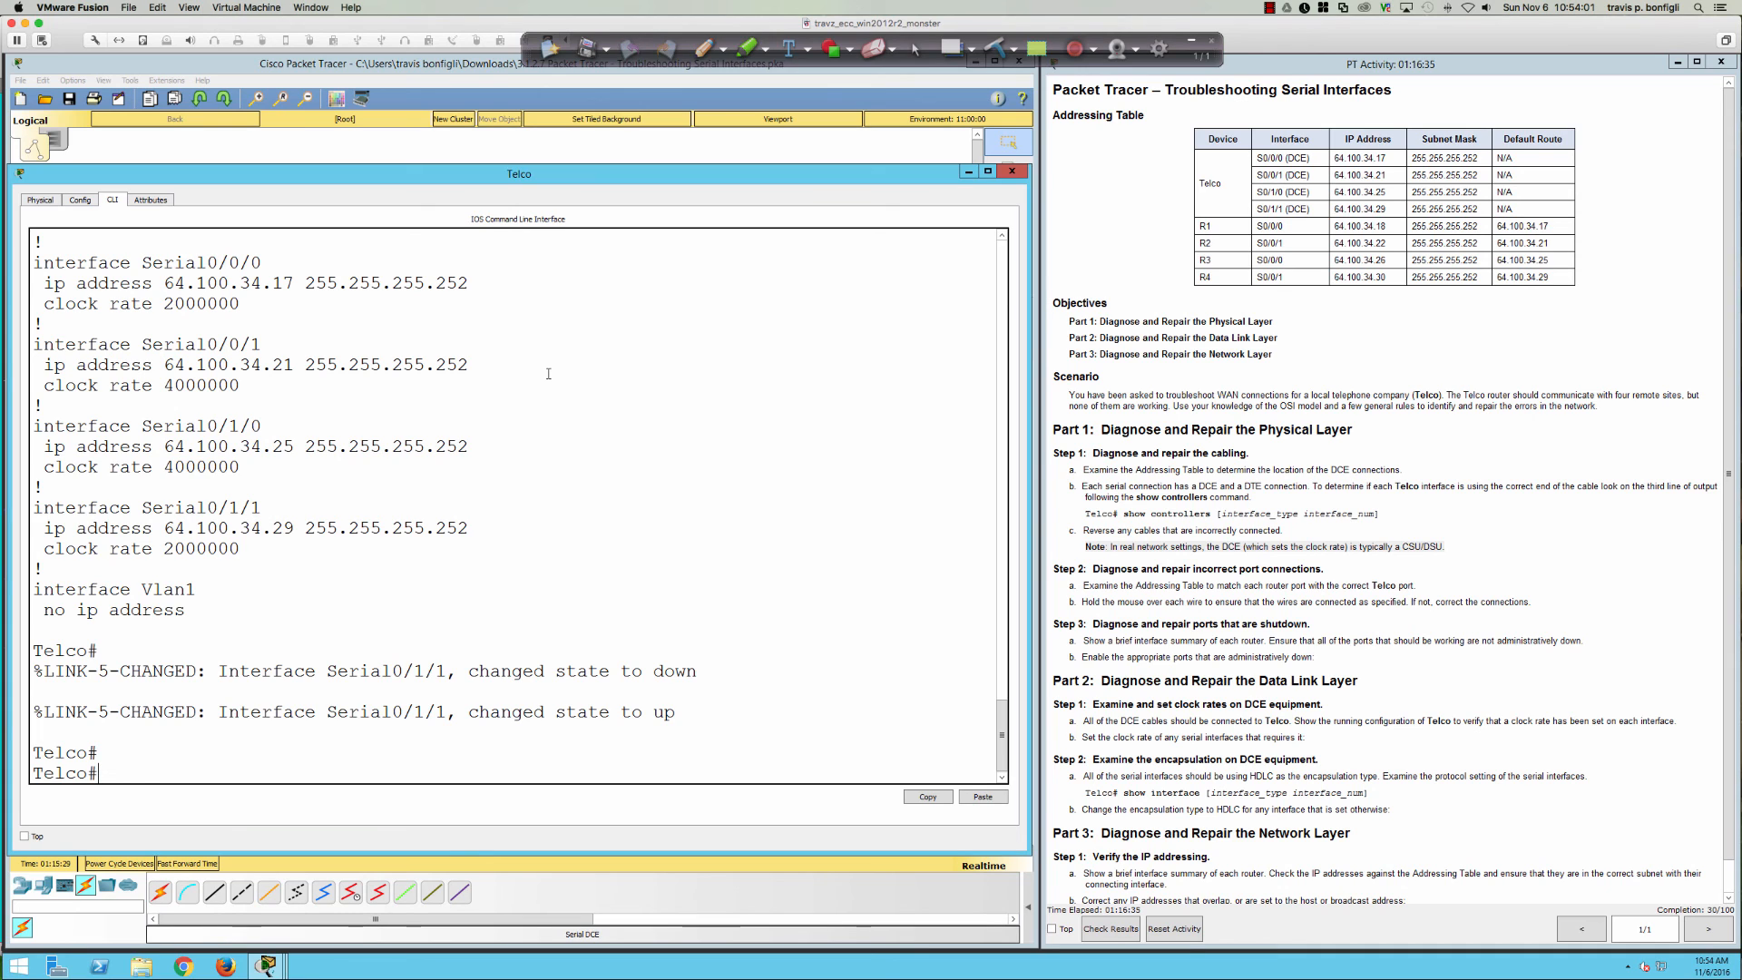
pyautogui.write('sh cont')
pyautogui.press('Tab')
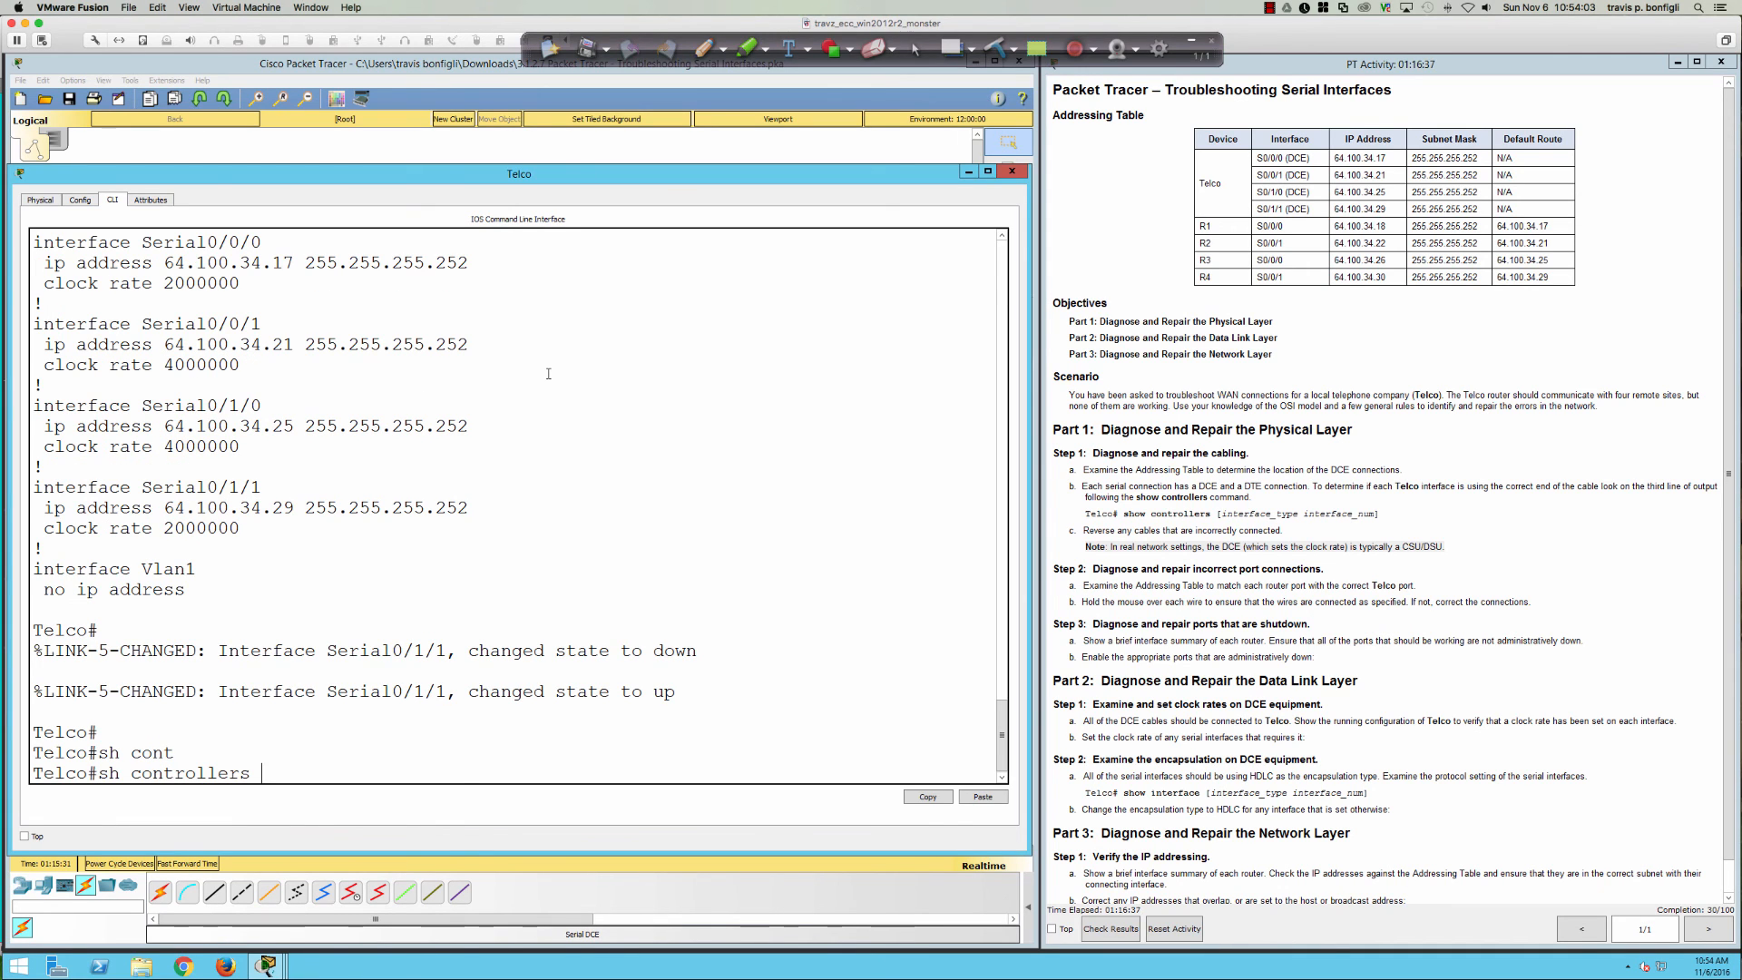
pyautogui.press('Return')
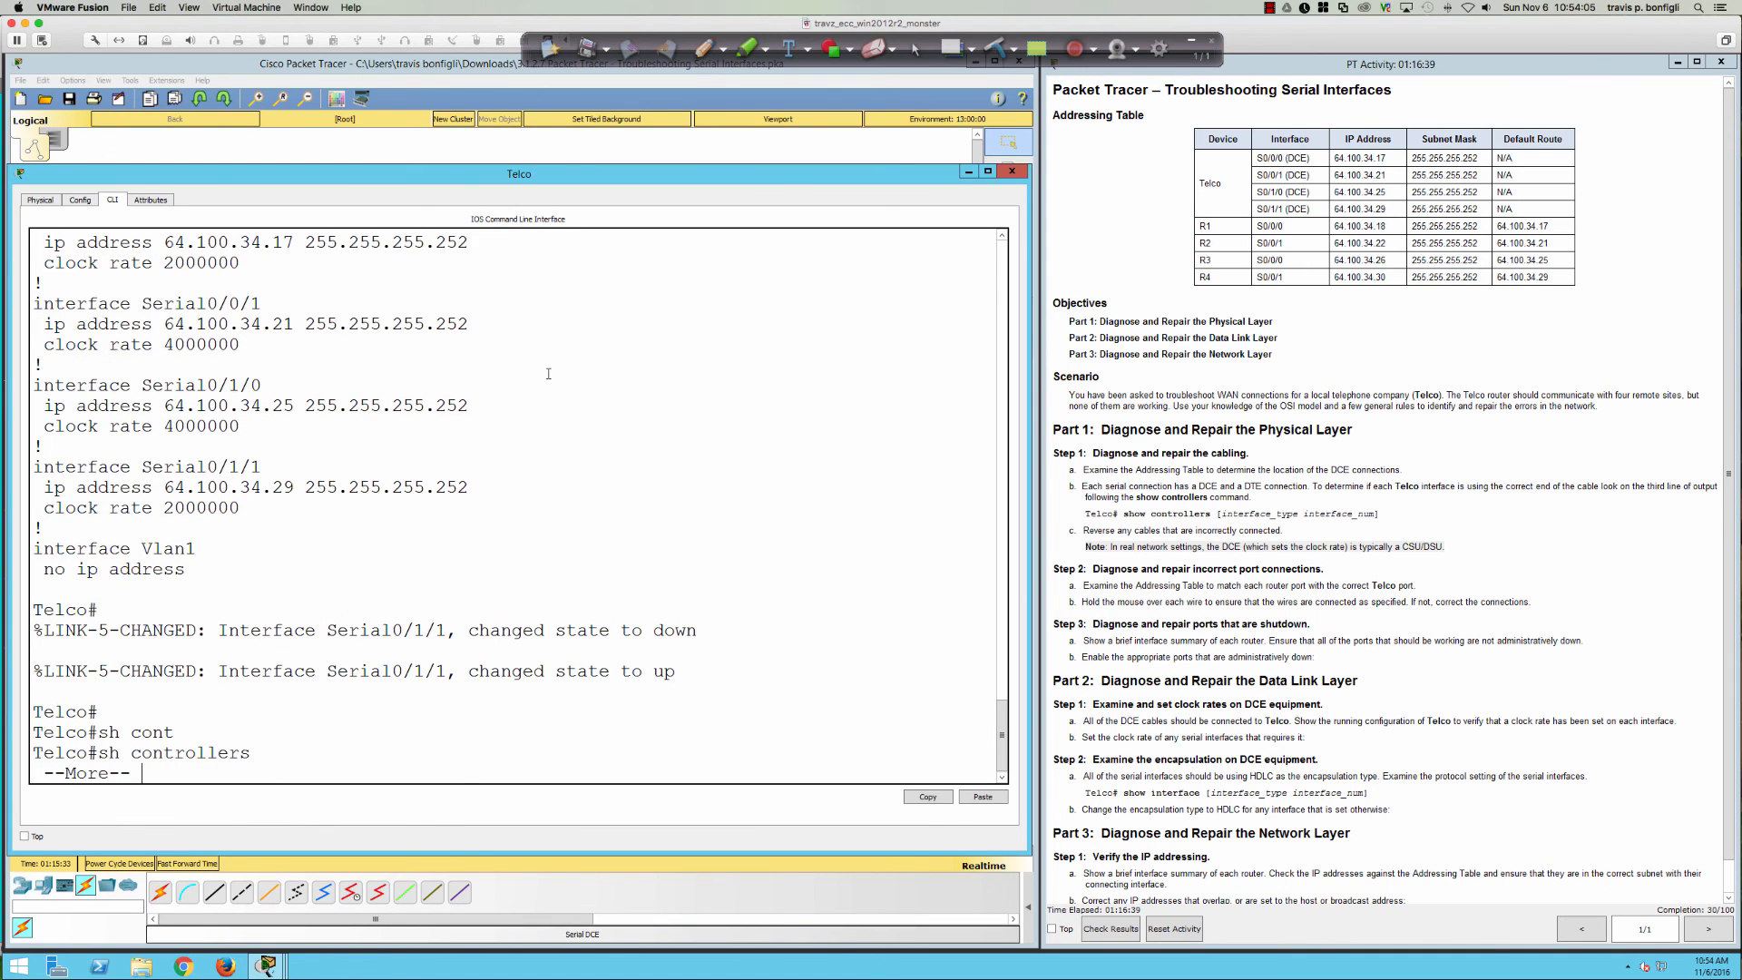
pyautogui.press('space')
pyautogui.press('space')
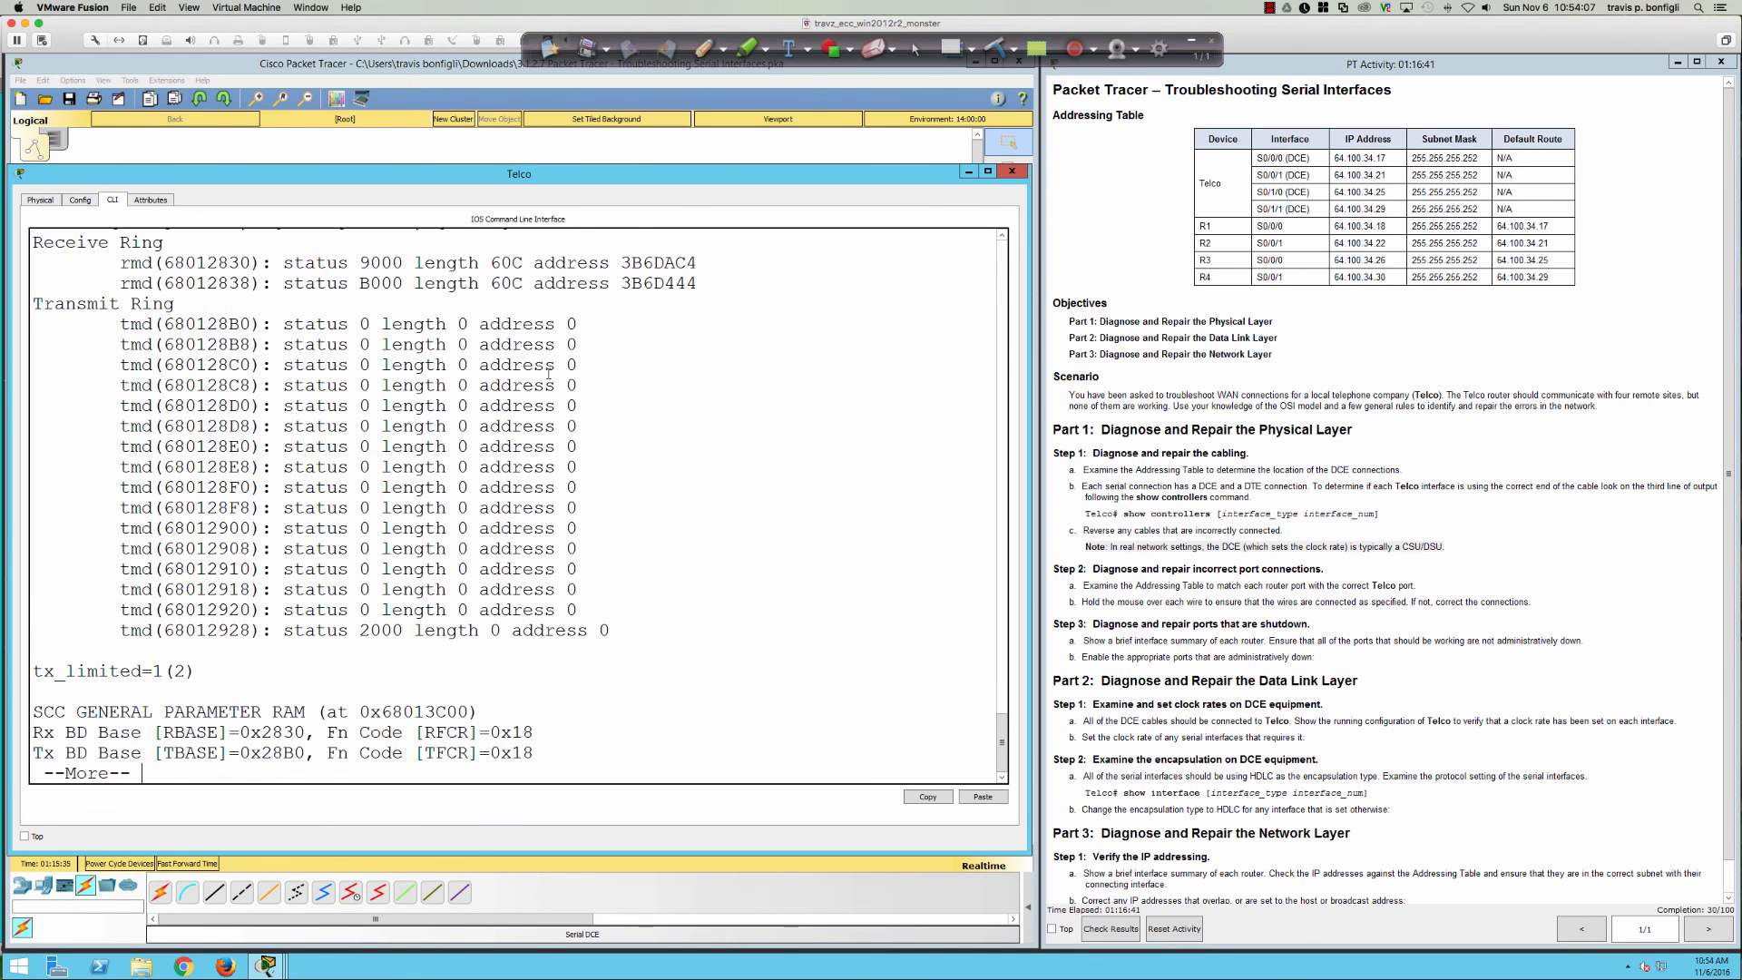
pyautogui.press('space')
# - Show the controller details with sh controllers serial 0/1/1 and highlight the cable type and clock rate line
pyautogui.press('Up')
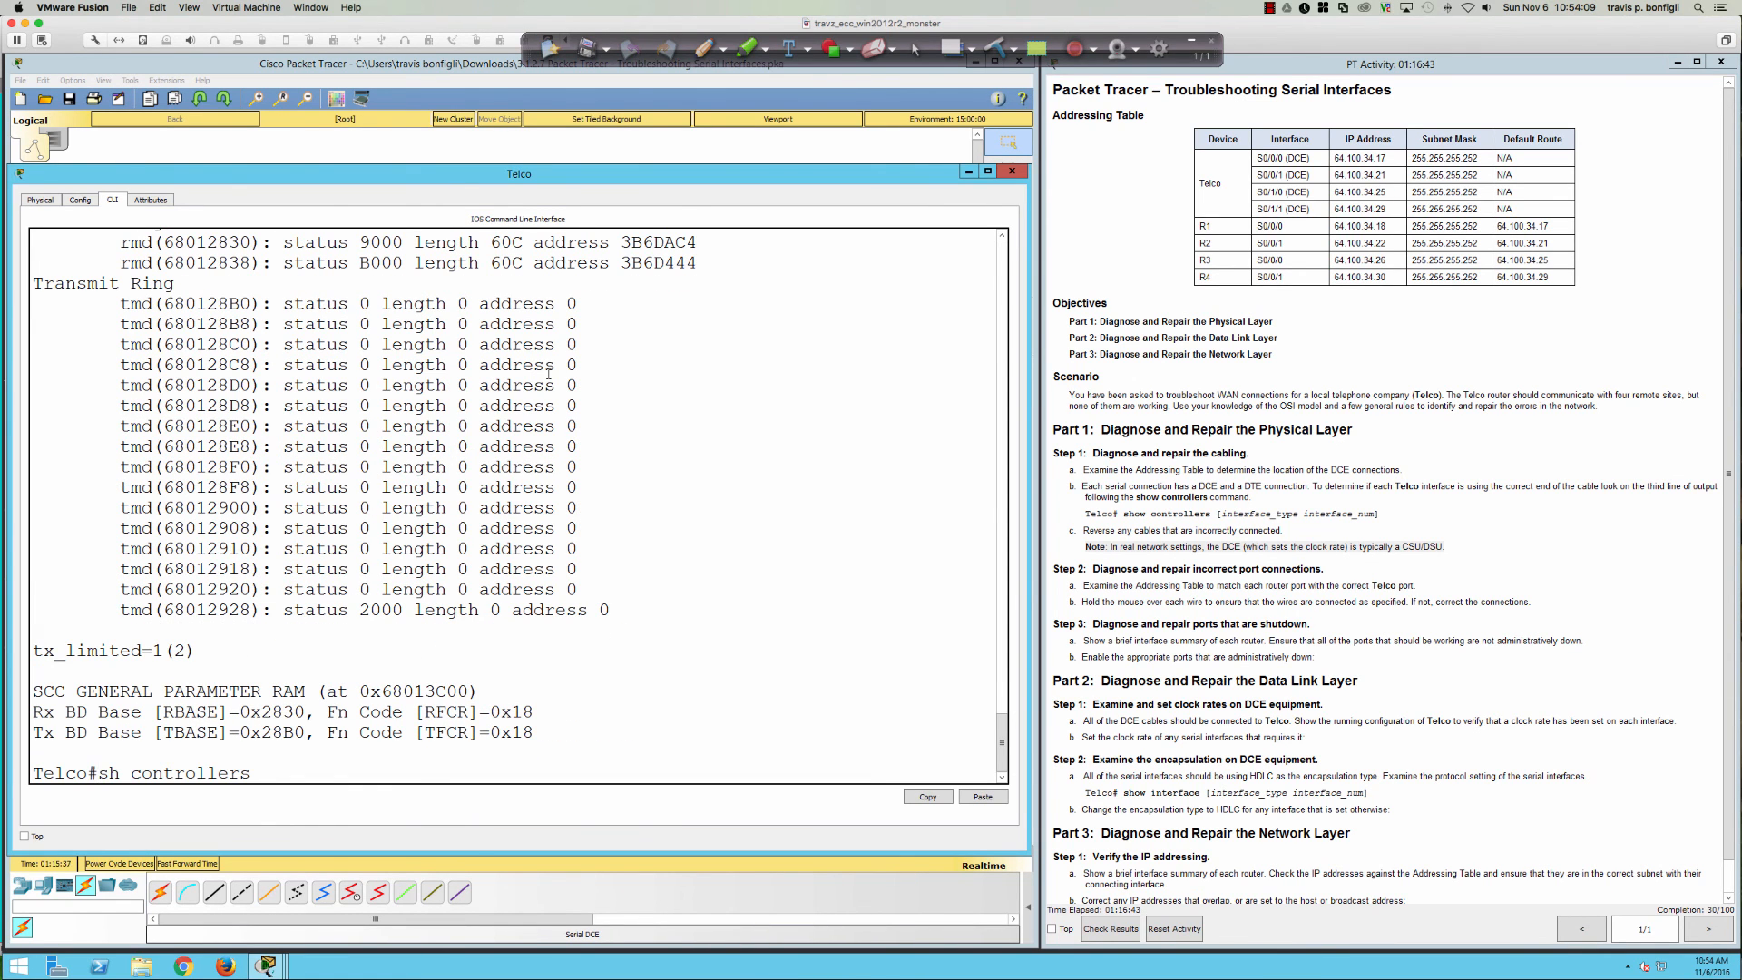
pyautogui.write('?')
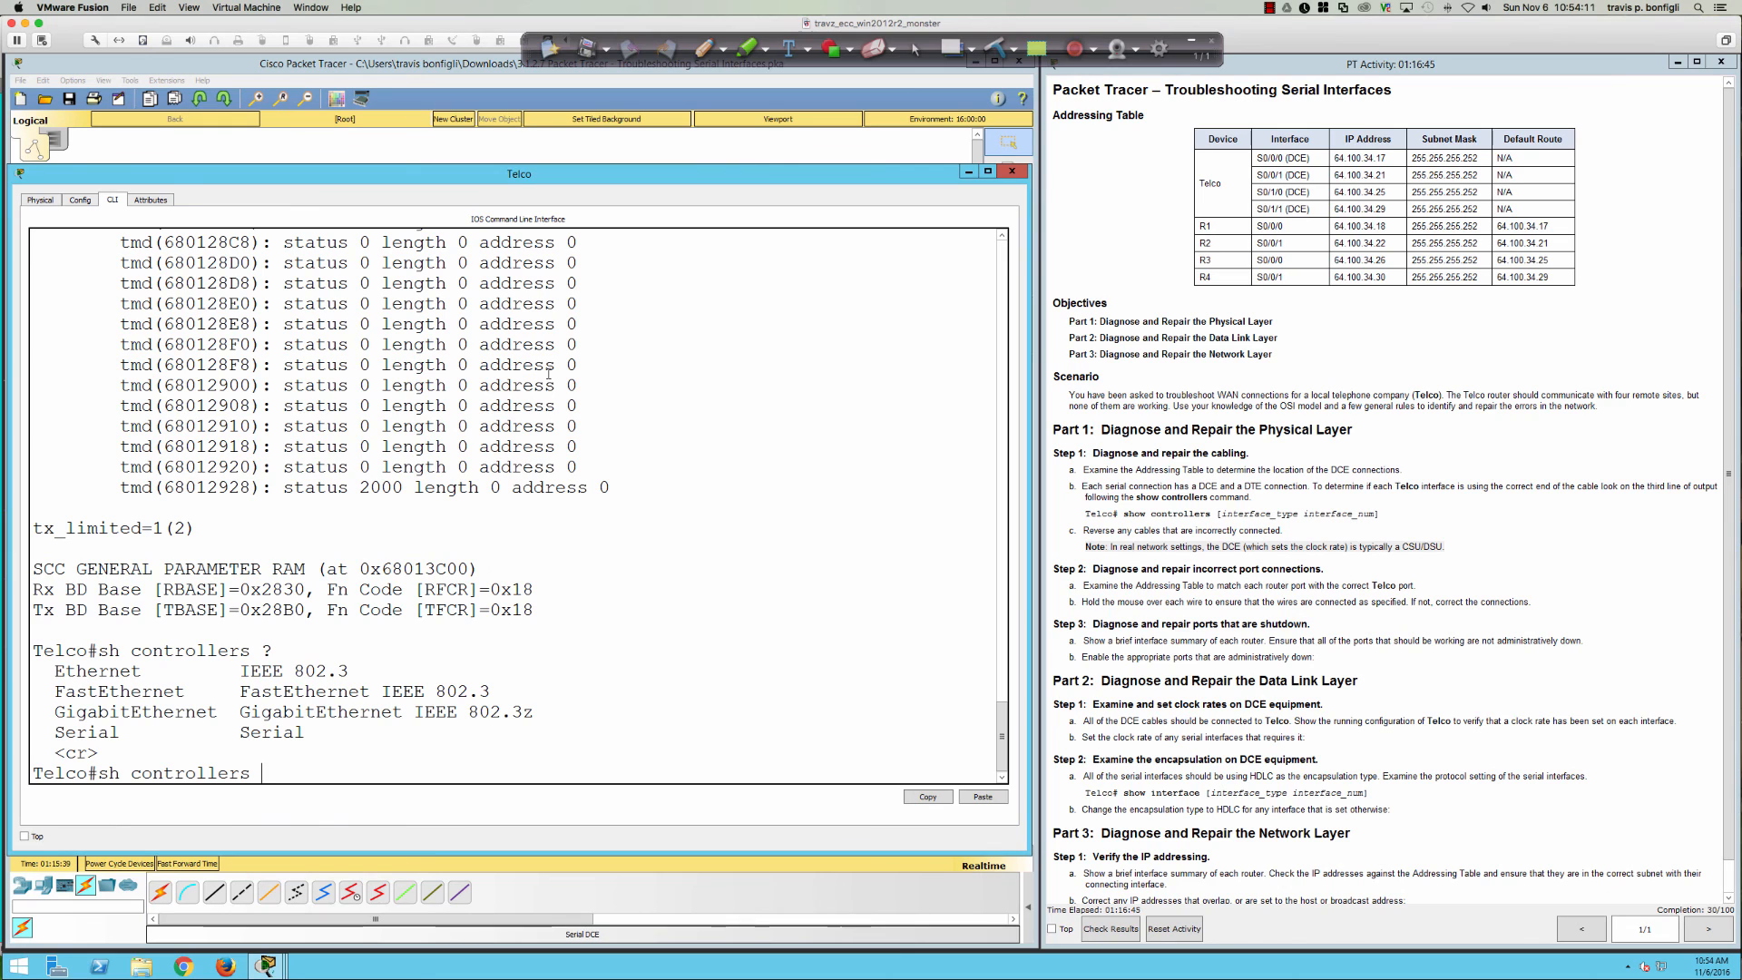
pyautogui.write('ser')
pyautogui.press('Tab')
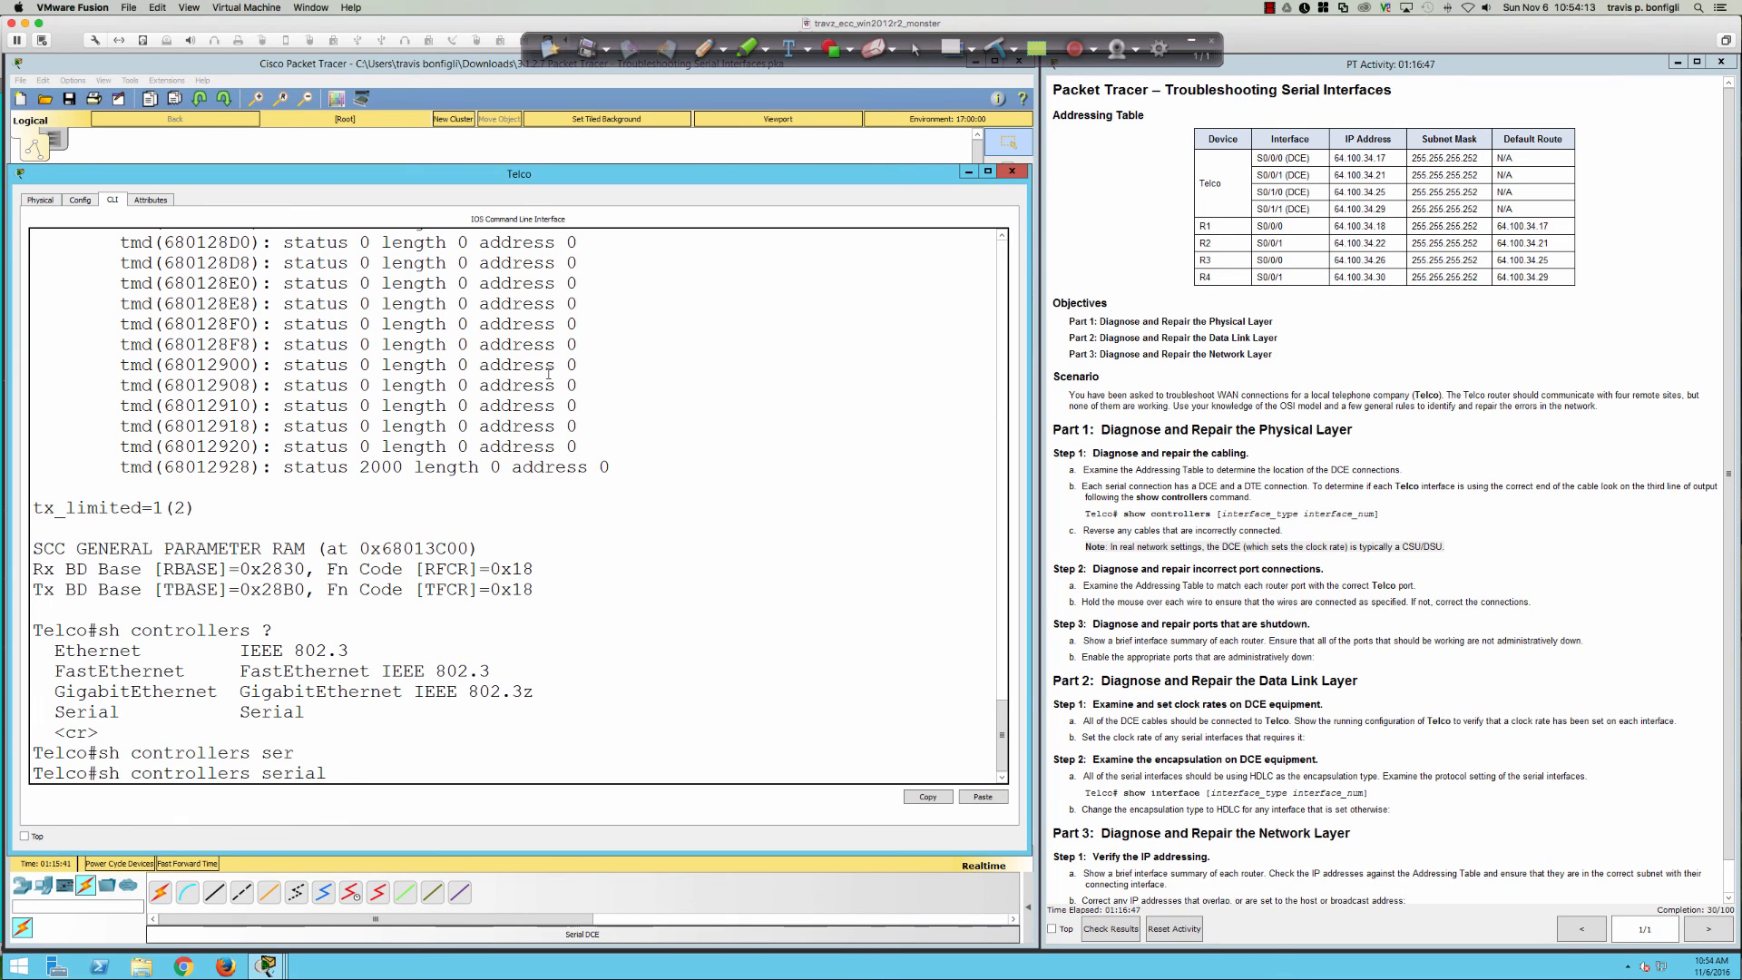
pyautogui.write('0/1/1')
pyautogui.press('Return')
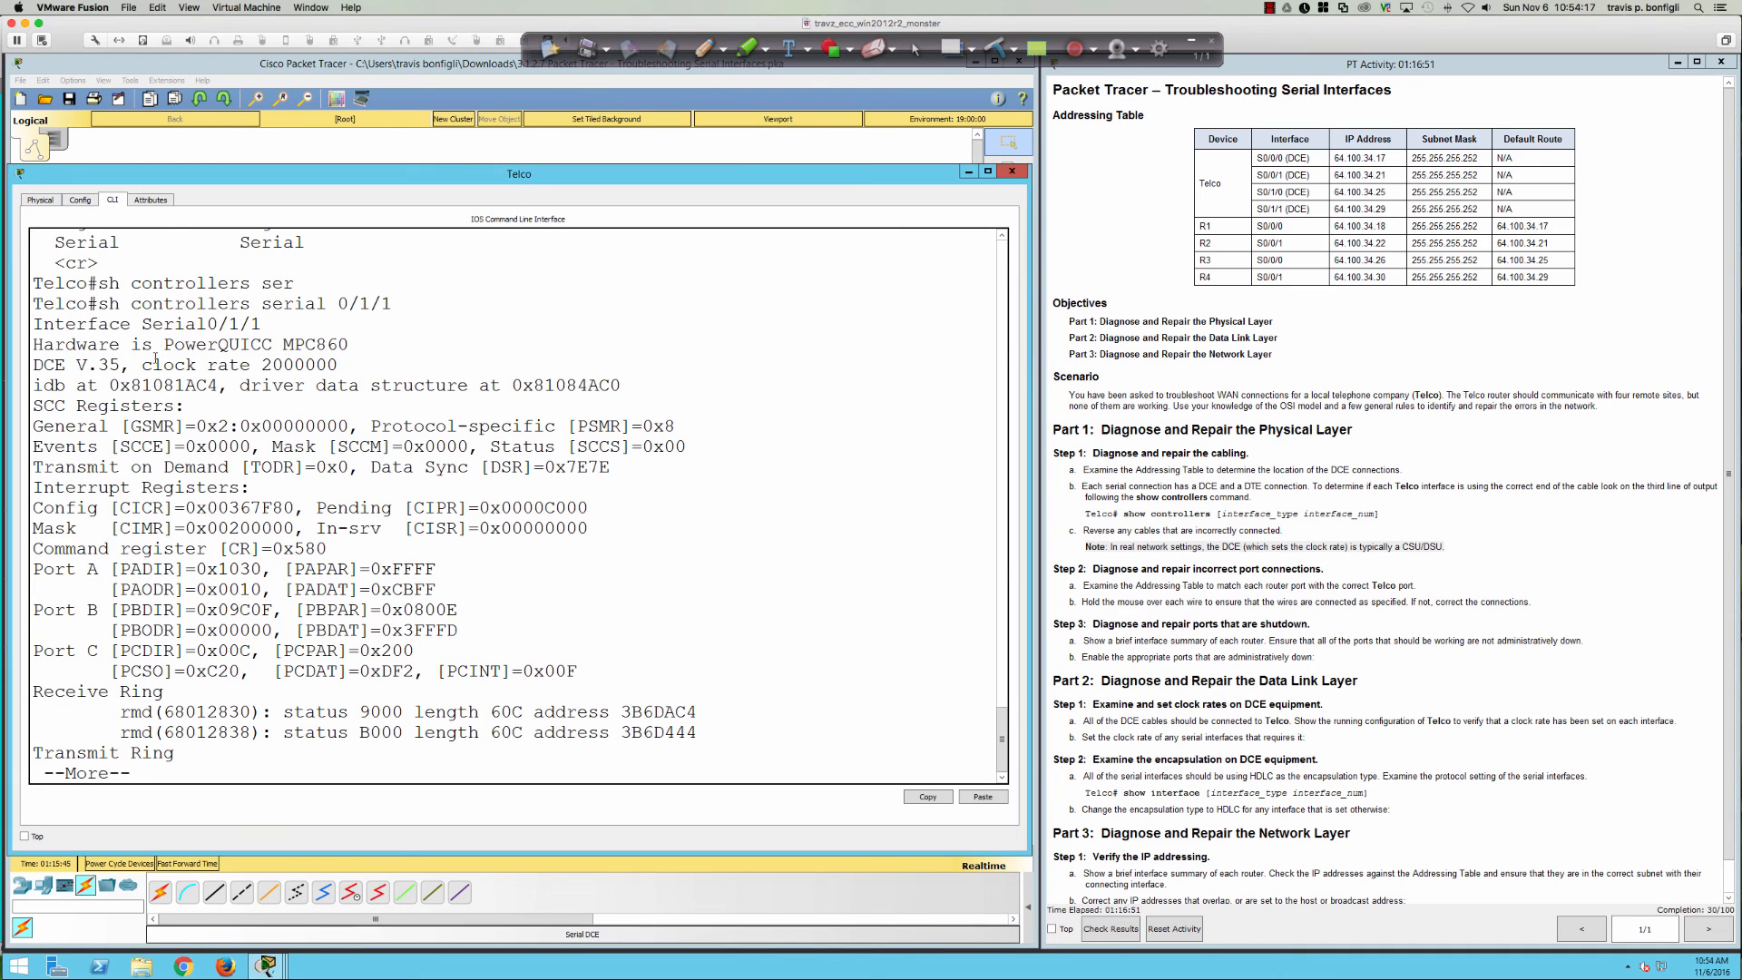
pyautogui.moveTo(32, 363); pyautogui.dragTo(354, 371)
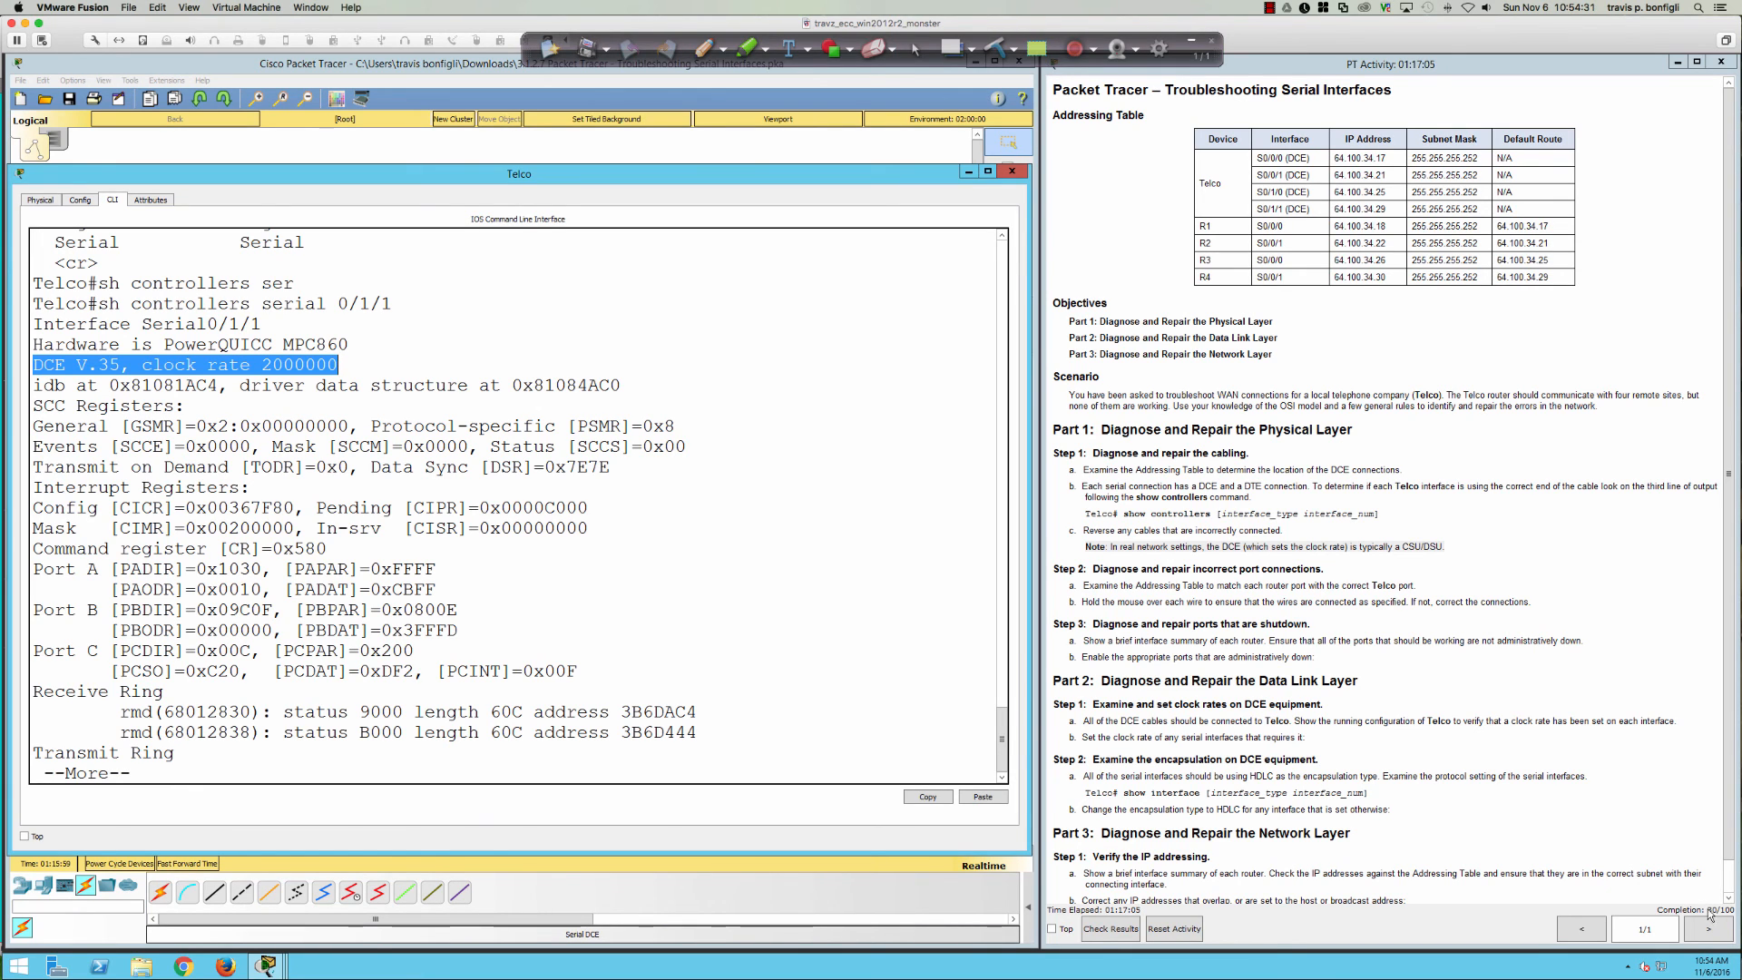
# - Highlight the instruction on holding the mouse over each wire to check its connections and return to the network topology
pyautogui.scroll(-1, 1284, 599)
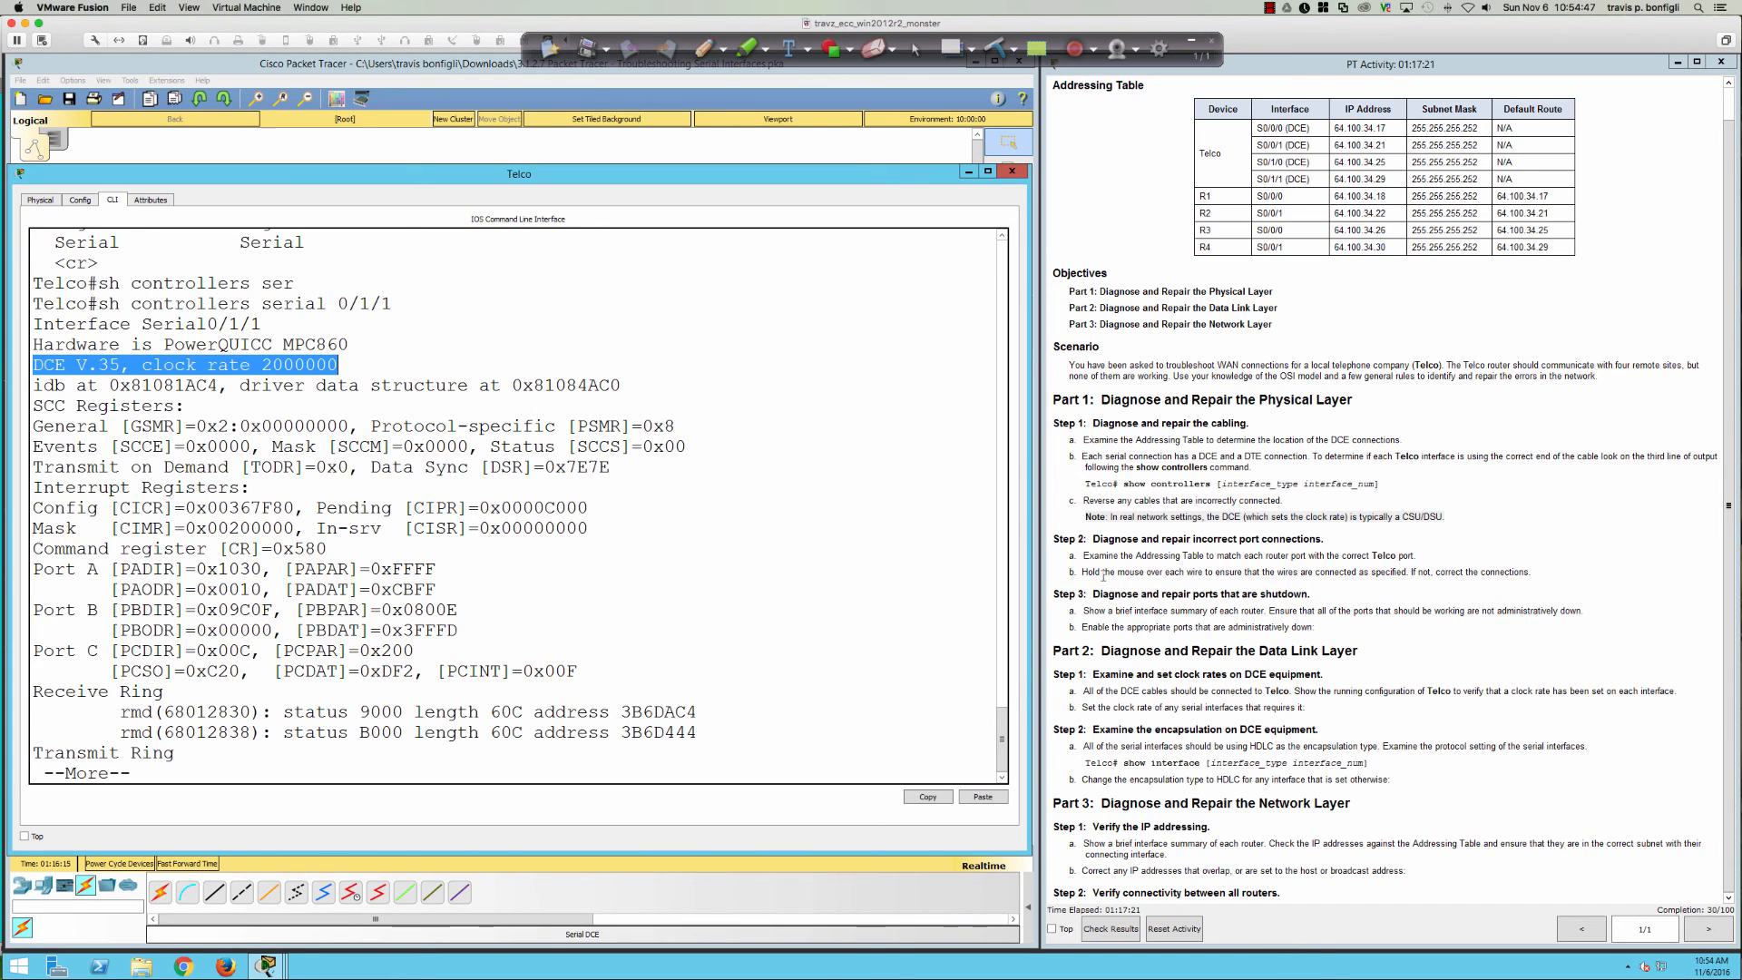
pyautogui.moveTo(1082, 572); pyautogui.dragTo(1532, 574)
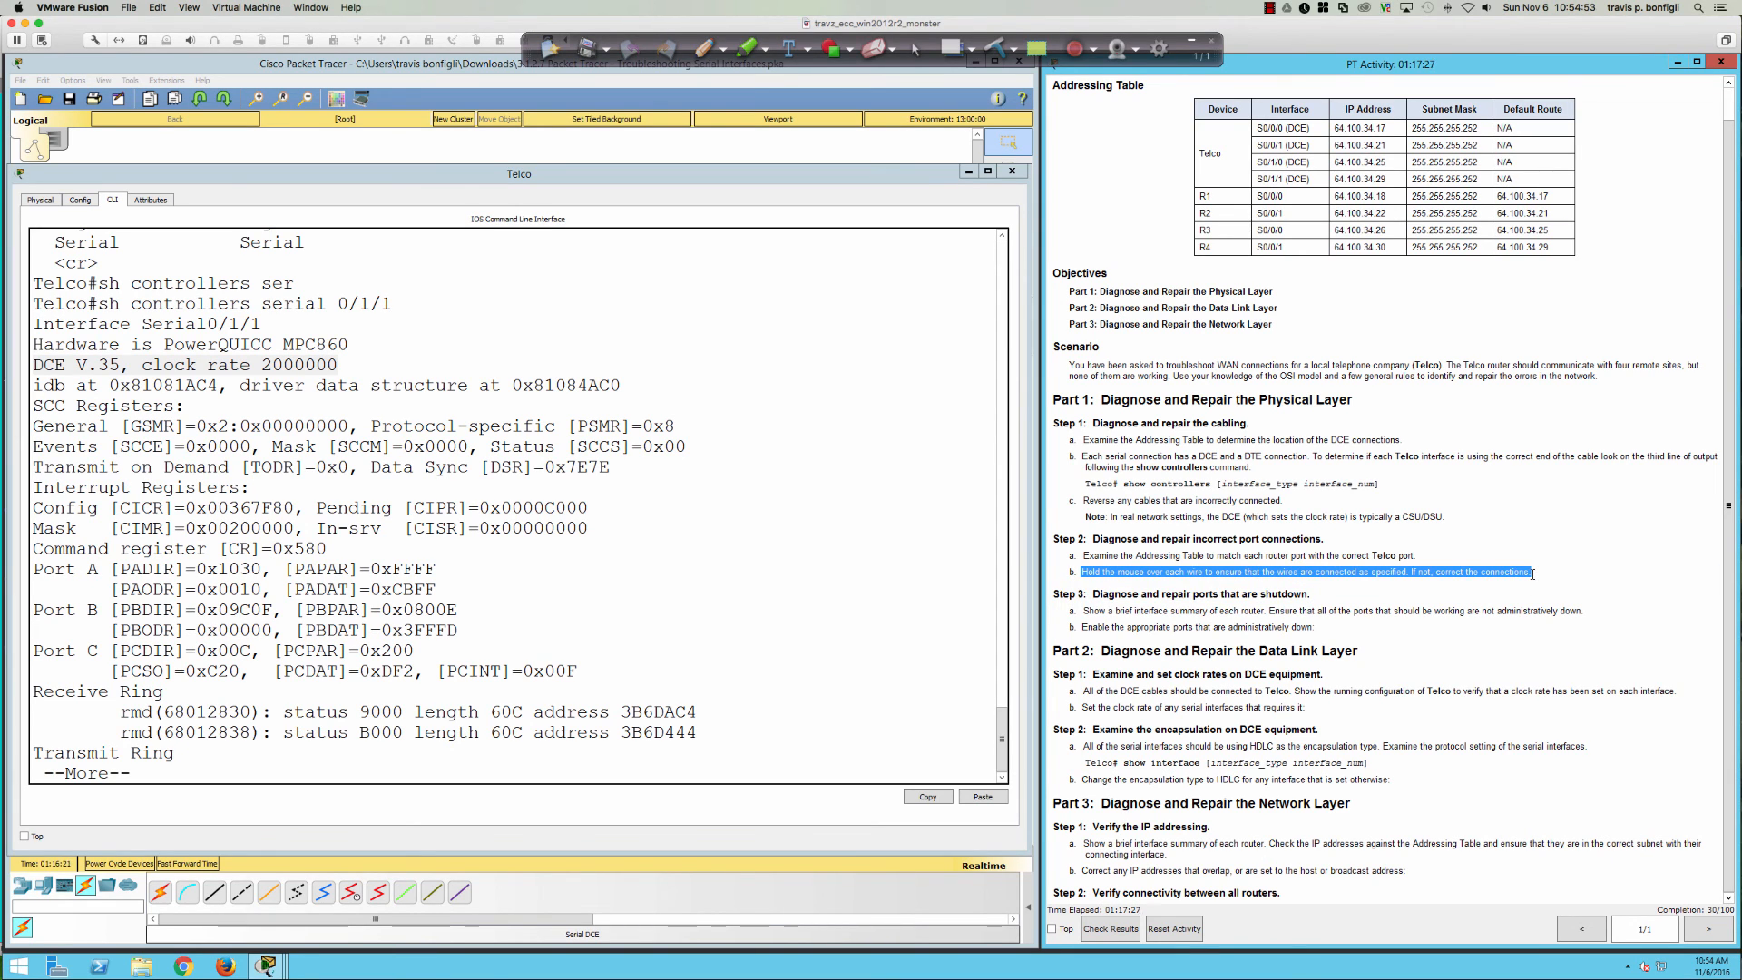
pyautogui.click(778, 552)
pyautogui.click(610, 146)
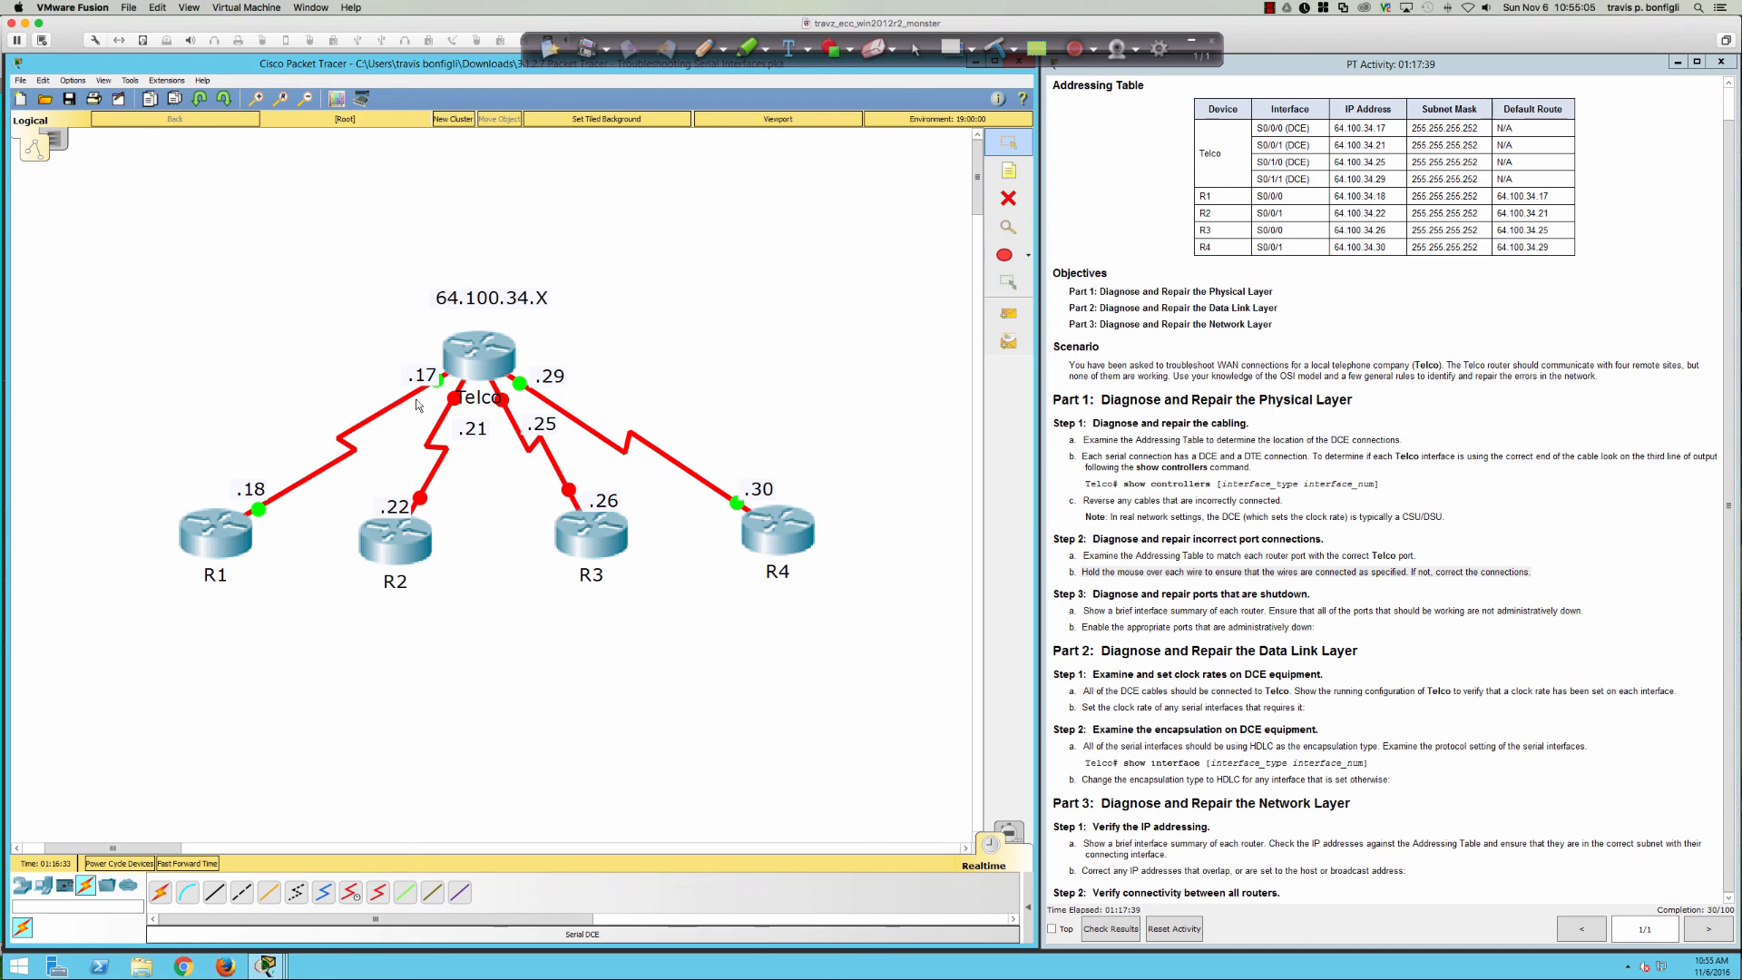
# - Reopen Telco's command line and quit the pending controller output to get a fresh prompt
pyautogui.click(479, 359)
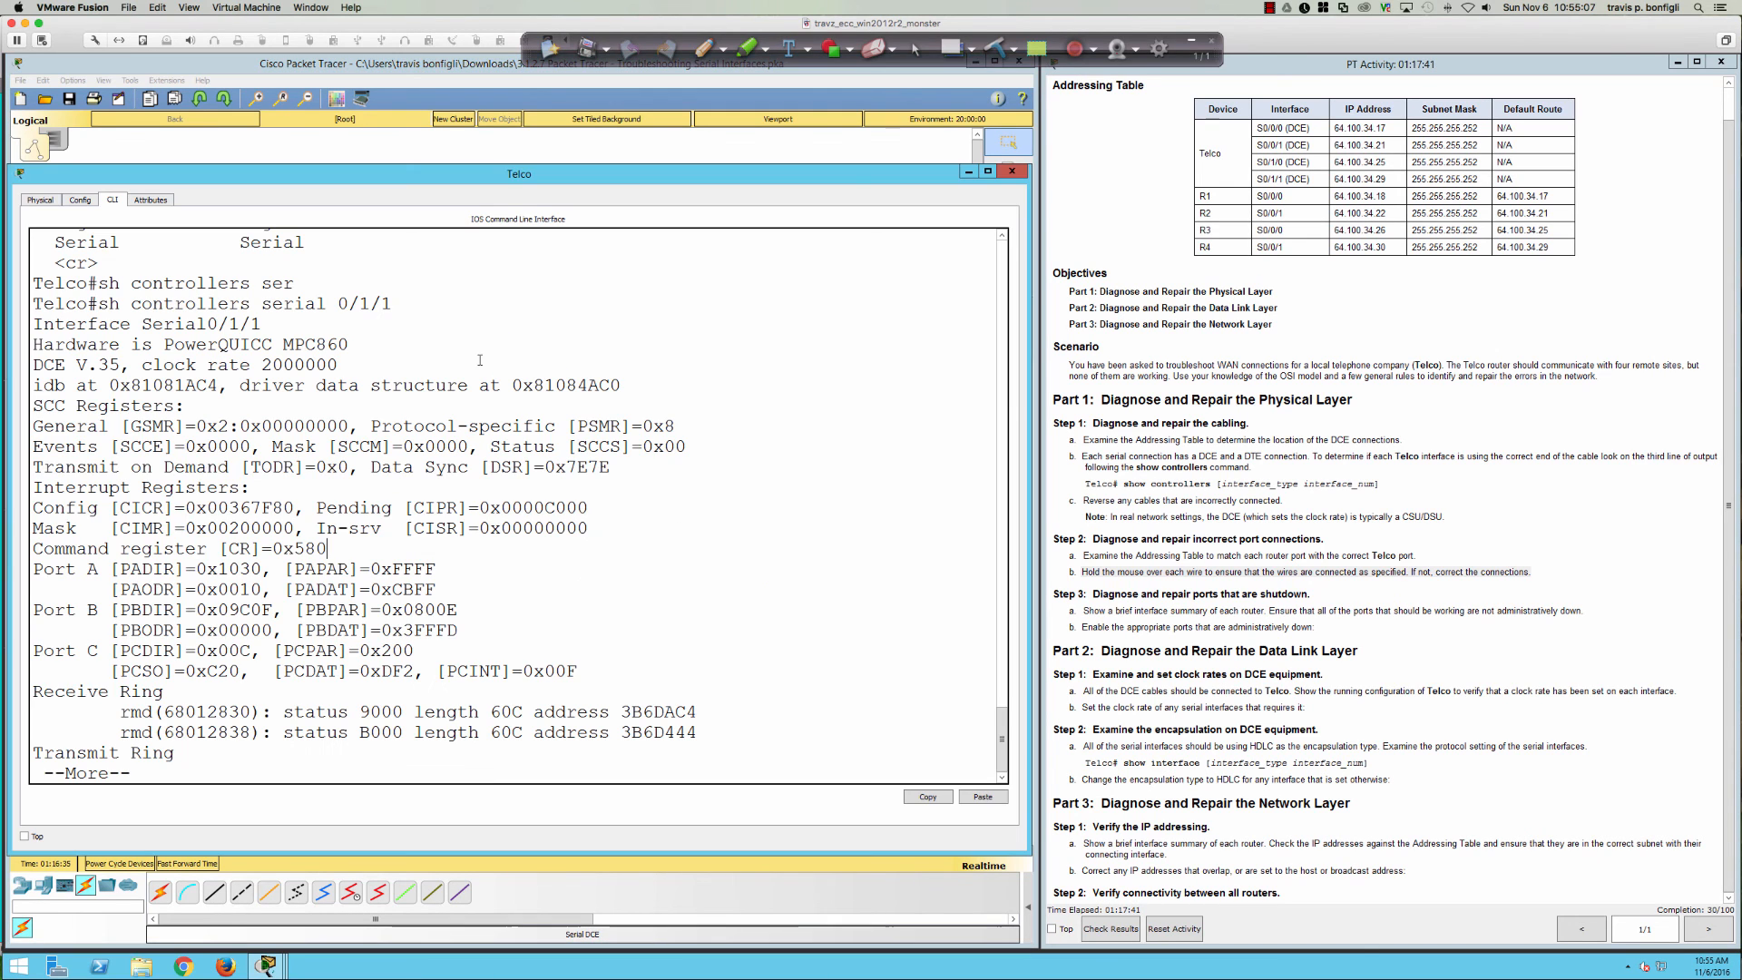
pyautogui.click(583, 386)
pyautogui.press('q')
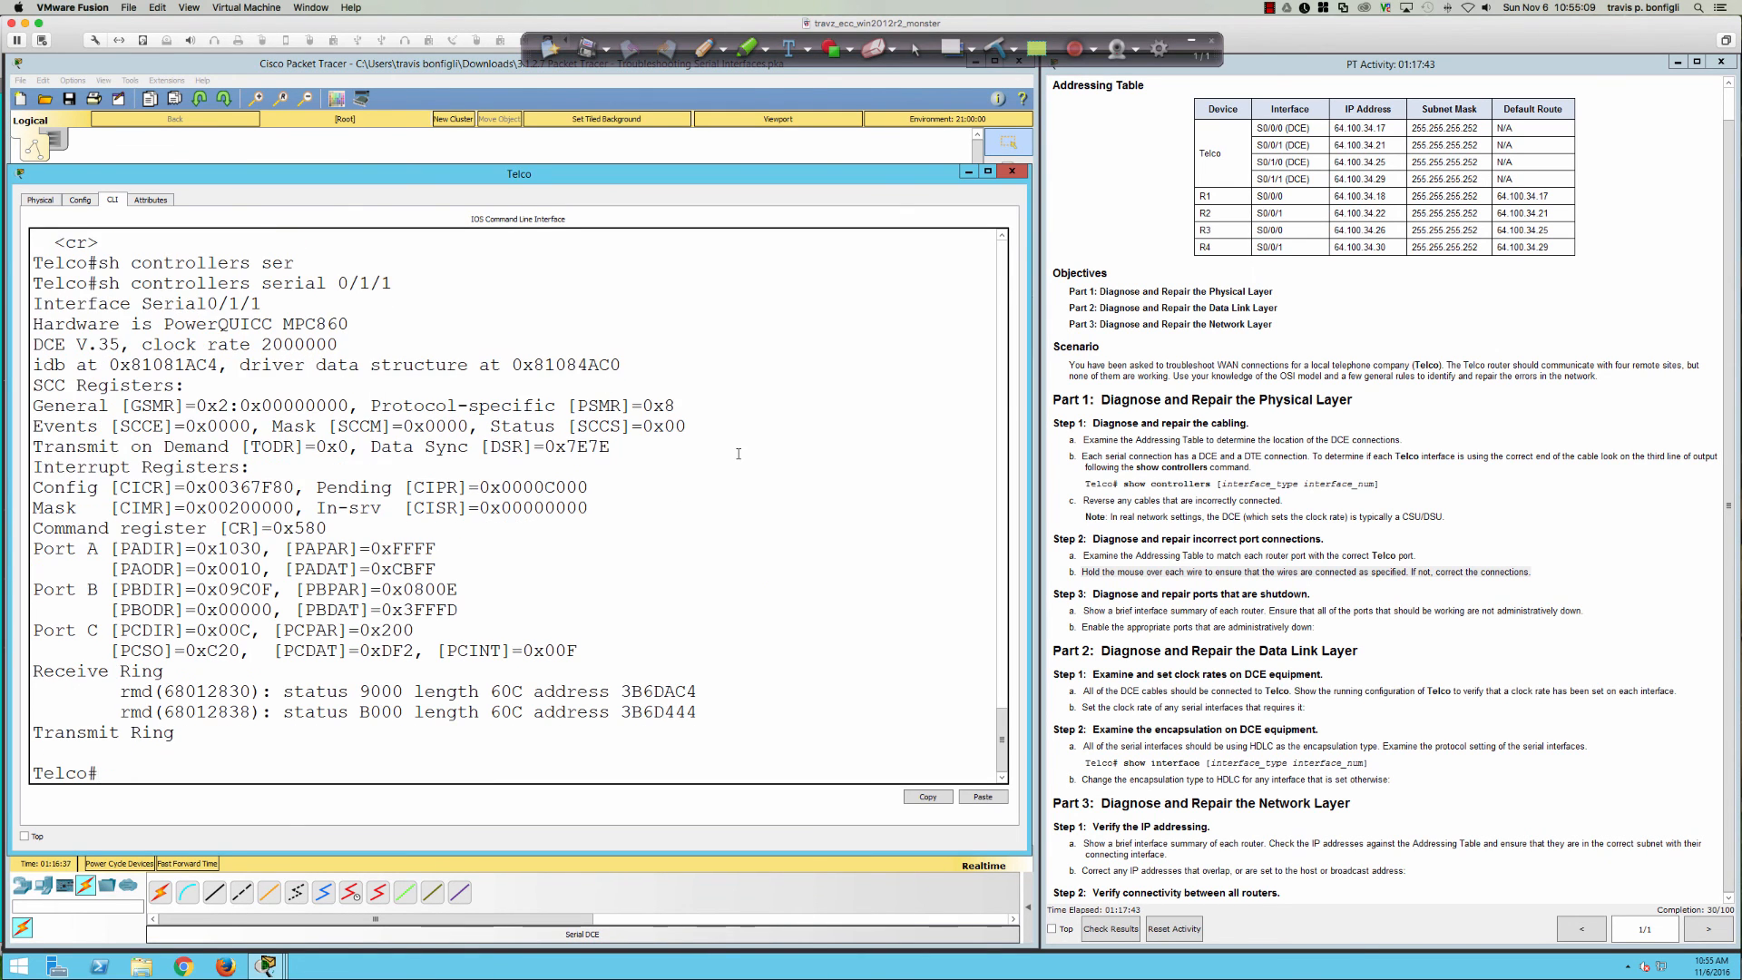
pyautogui.press('Return')
pyautogui.press('Return')
pyautogui.press('Return')
pyautogui.press('Return')
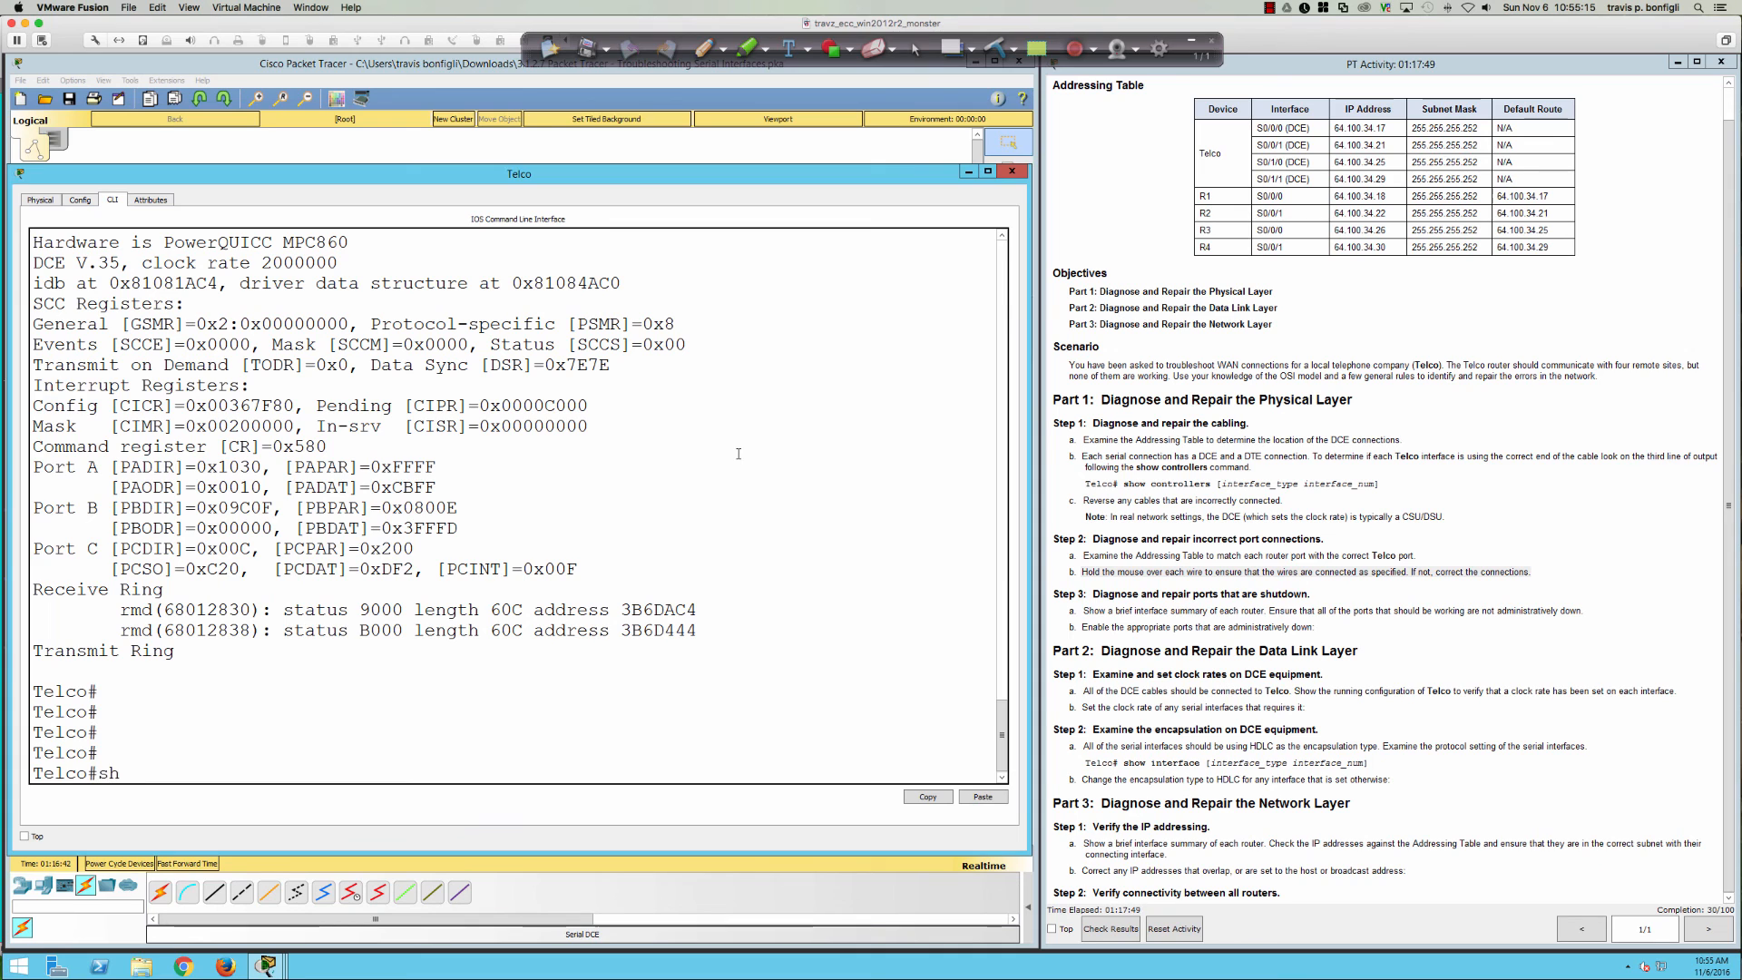
# - Show Telco's running configuration with sh run and advance through the serial interface entries down to Vlan1
pyautogui.write('sh run')
pyautogui.press('Return')
pyautogui.press('space')
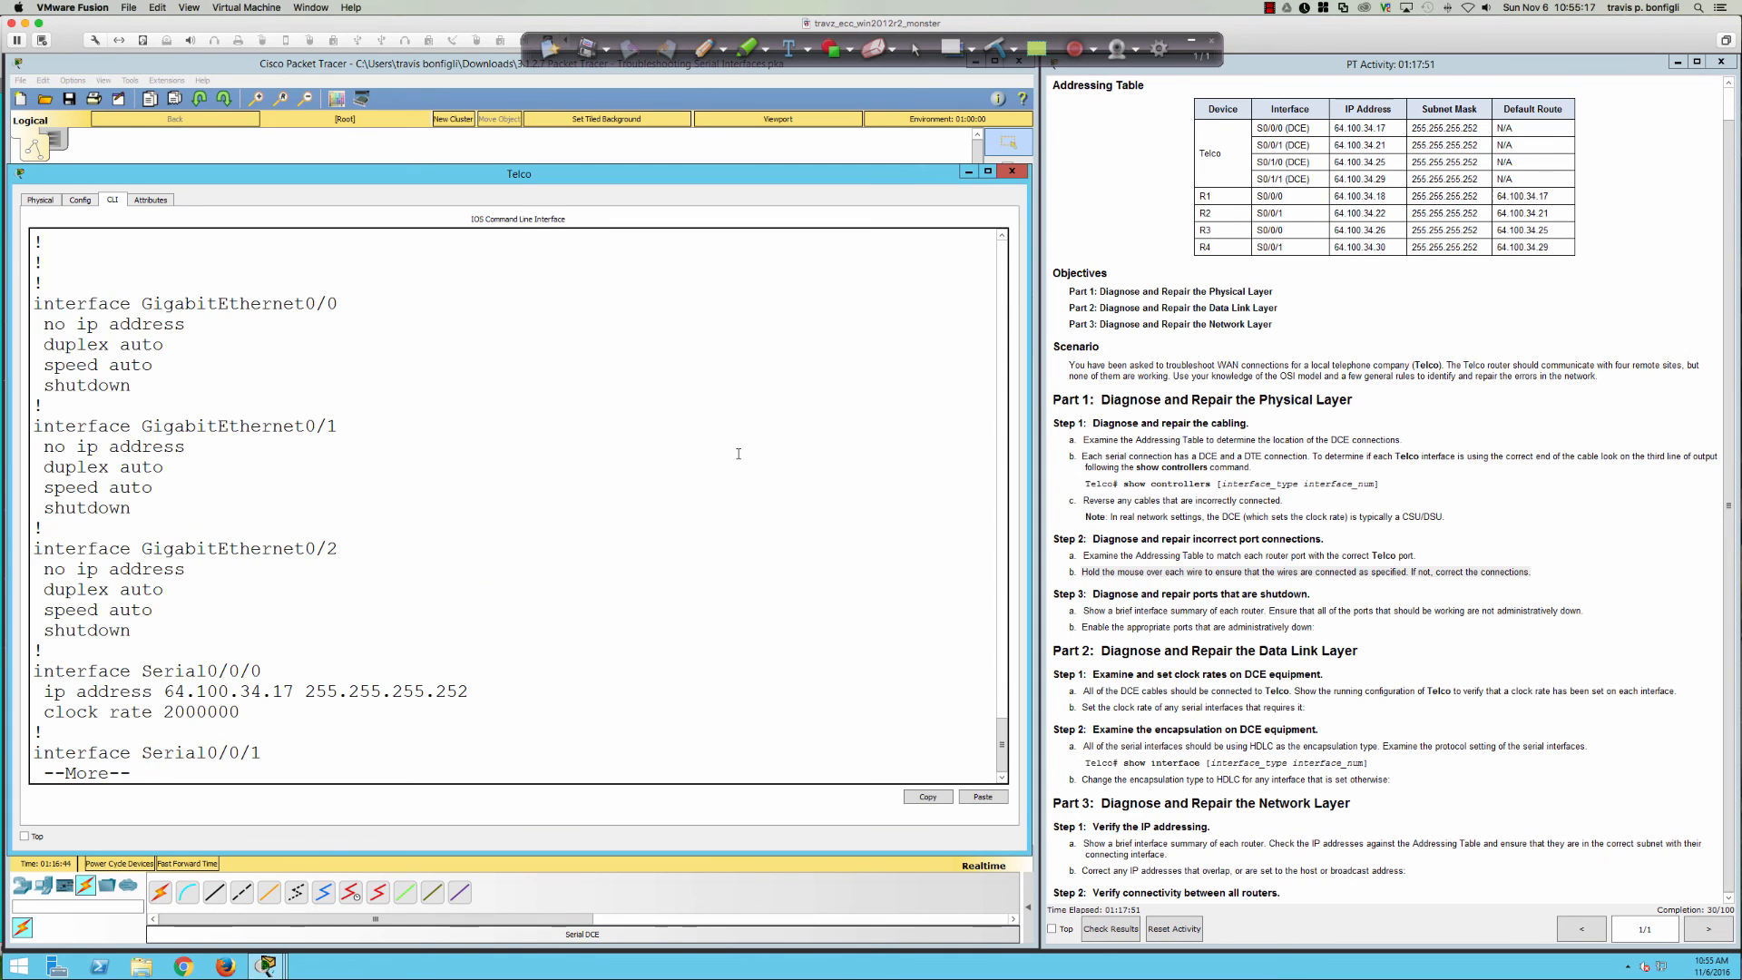
pyautogui.press('Return')
pyautogui.press('Return')
pyautogui.press('Return')
pyautogui.press('Return')
pyautogui.press('Return')
pyautogui.press('Return')
pyautogui.press('Return')
pyautogui.press('Return')
pyautogui.press('Return')
pyautogui.press('Return')
pyautogui.press('Return')
pyautogui.press('Return')
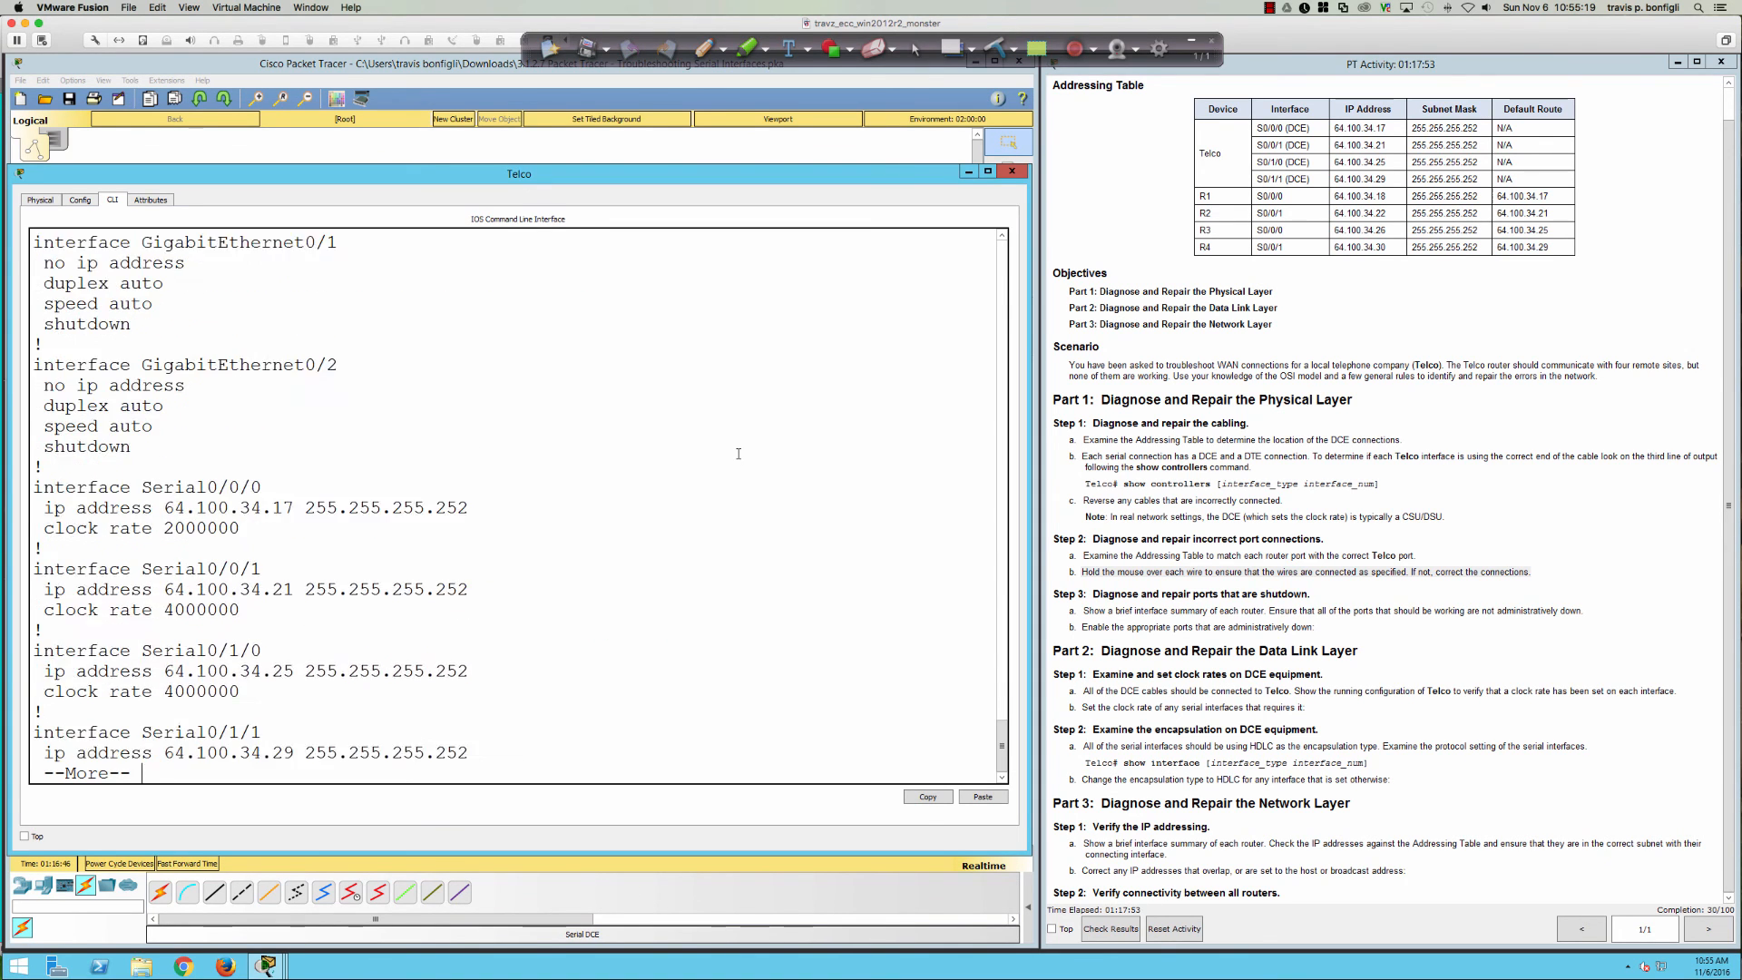
pyautogui.press('Return')
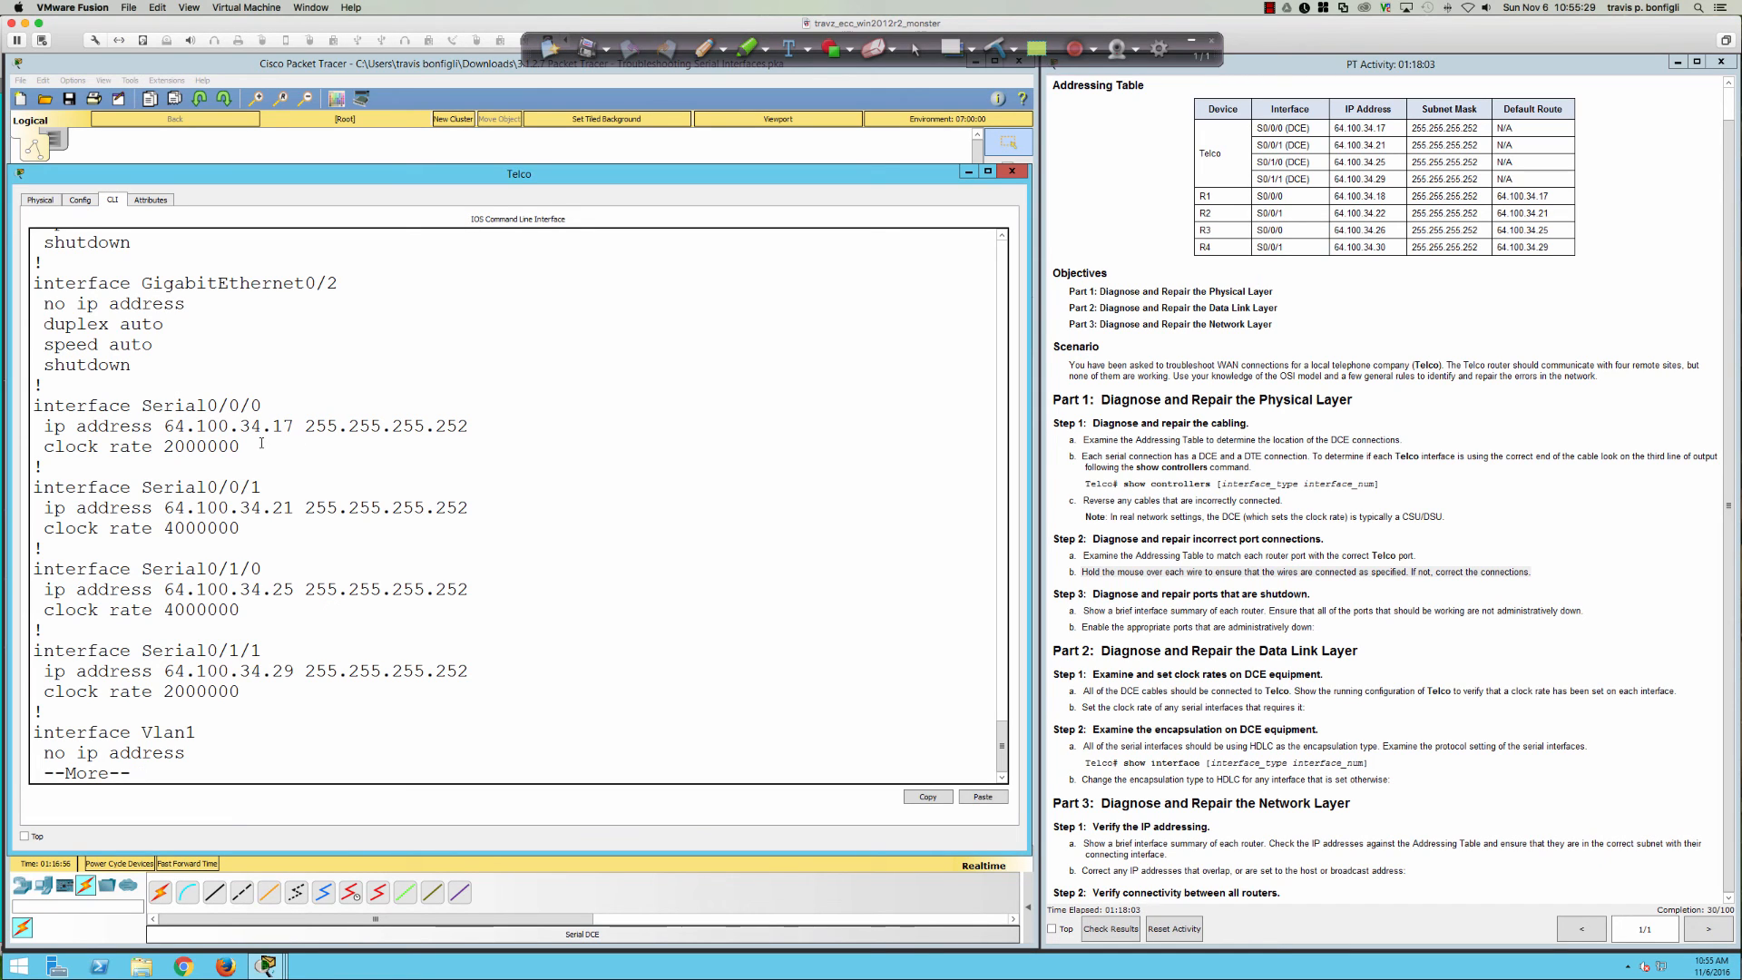
# - With the Ink2Go pen, draw an arrow from Serial0/0/0 to its addressing table row, then underline Serial0/0/1's address and tick its table entry
pyautogui.click(704, 49)
pyautogui.moveTo(265, 404)
pyautogui.mouseDown()
pyautogui.moveTo(1130, 107)
pyautogui.moveTo(1253, 127)
pyautogui.mouseUp()
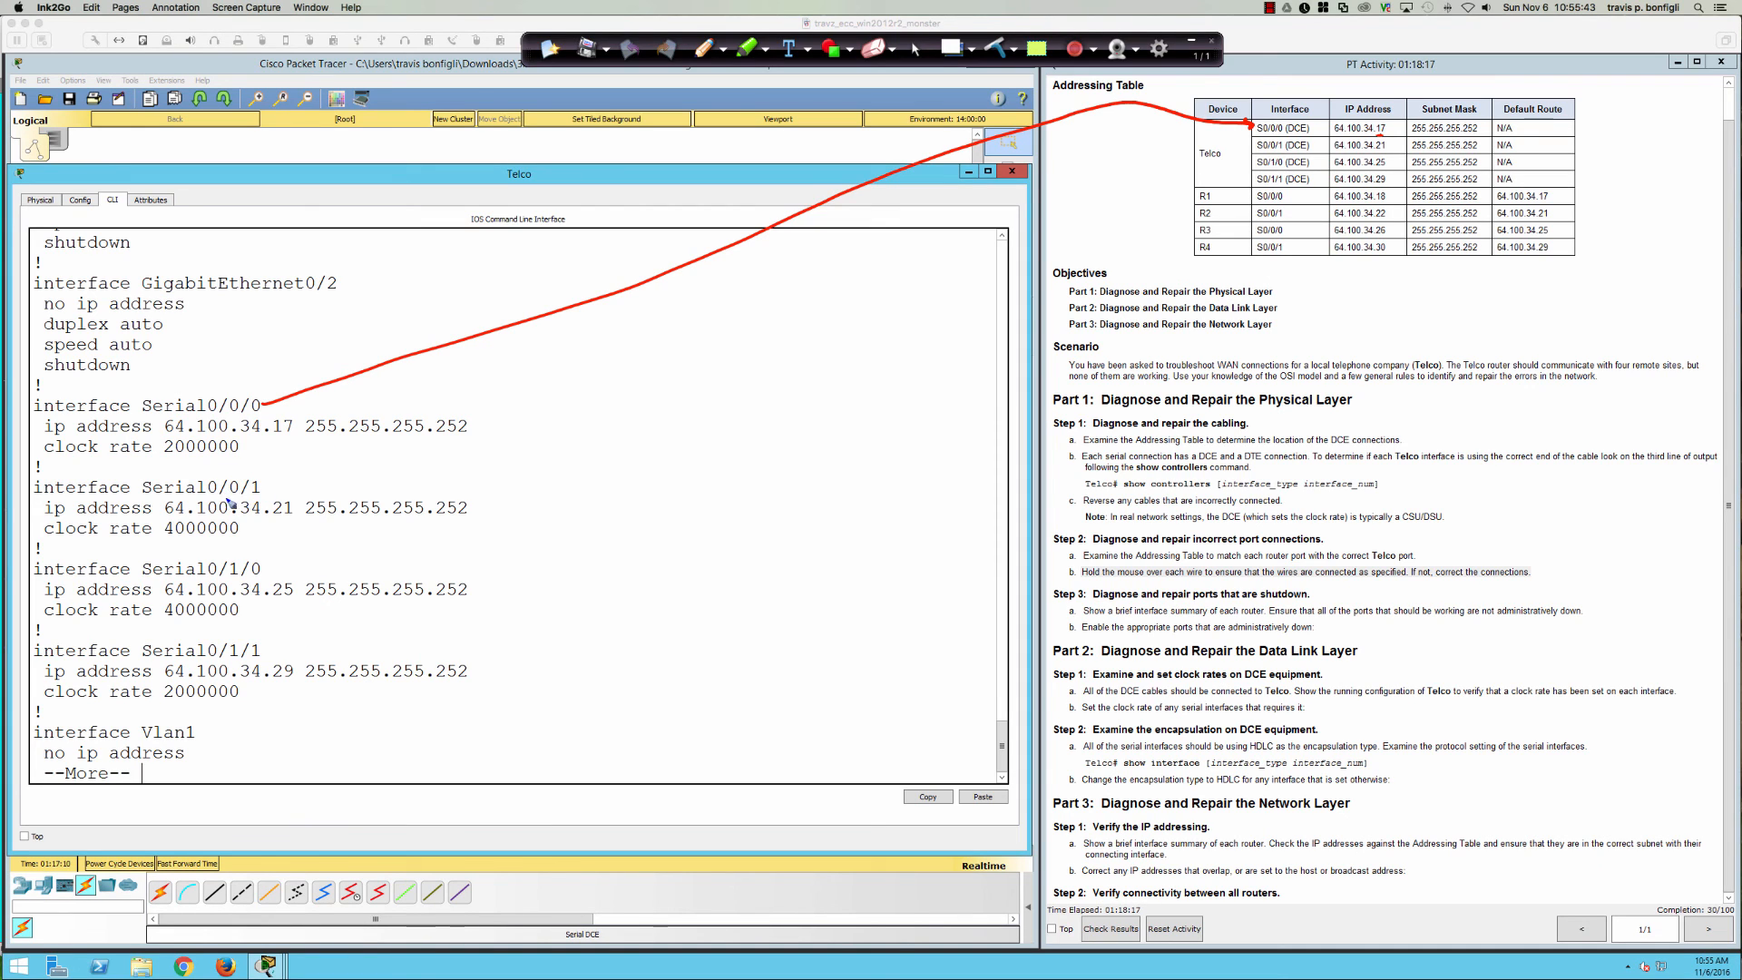
pyautogui.moveTo(252, 521); pyautogui.dragTo(298, 517)
pyautogui.moveTo(1389, 147); pyautogui.dragTo(1405, 140)
# - Underline the Serial0/1/0 and Serial0/1/1 addresses, tick Serial0/1/1's entry in the addressing table, and bracket the R1 to R4 rows
pyautogui.moveTo(241, 599); pyautogui.dragTo(310, 595)
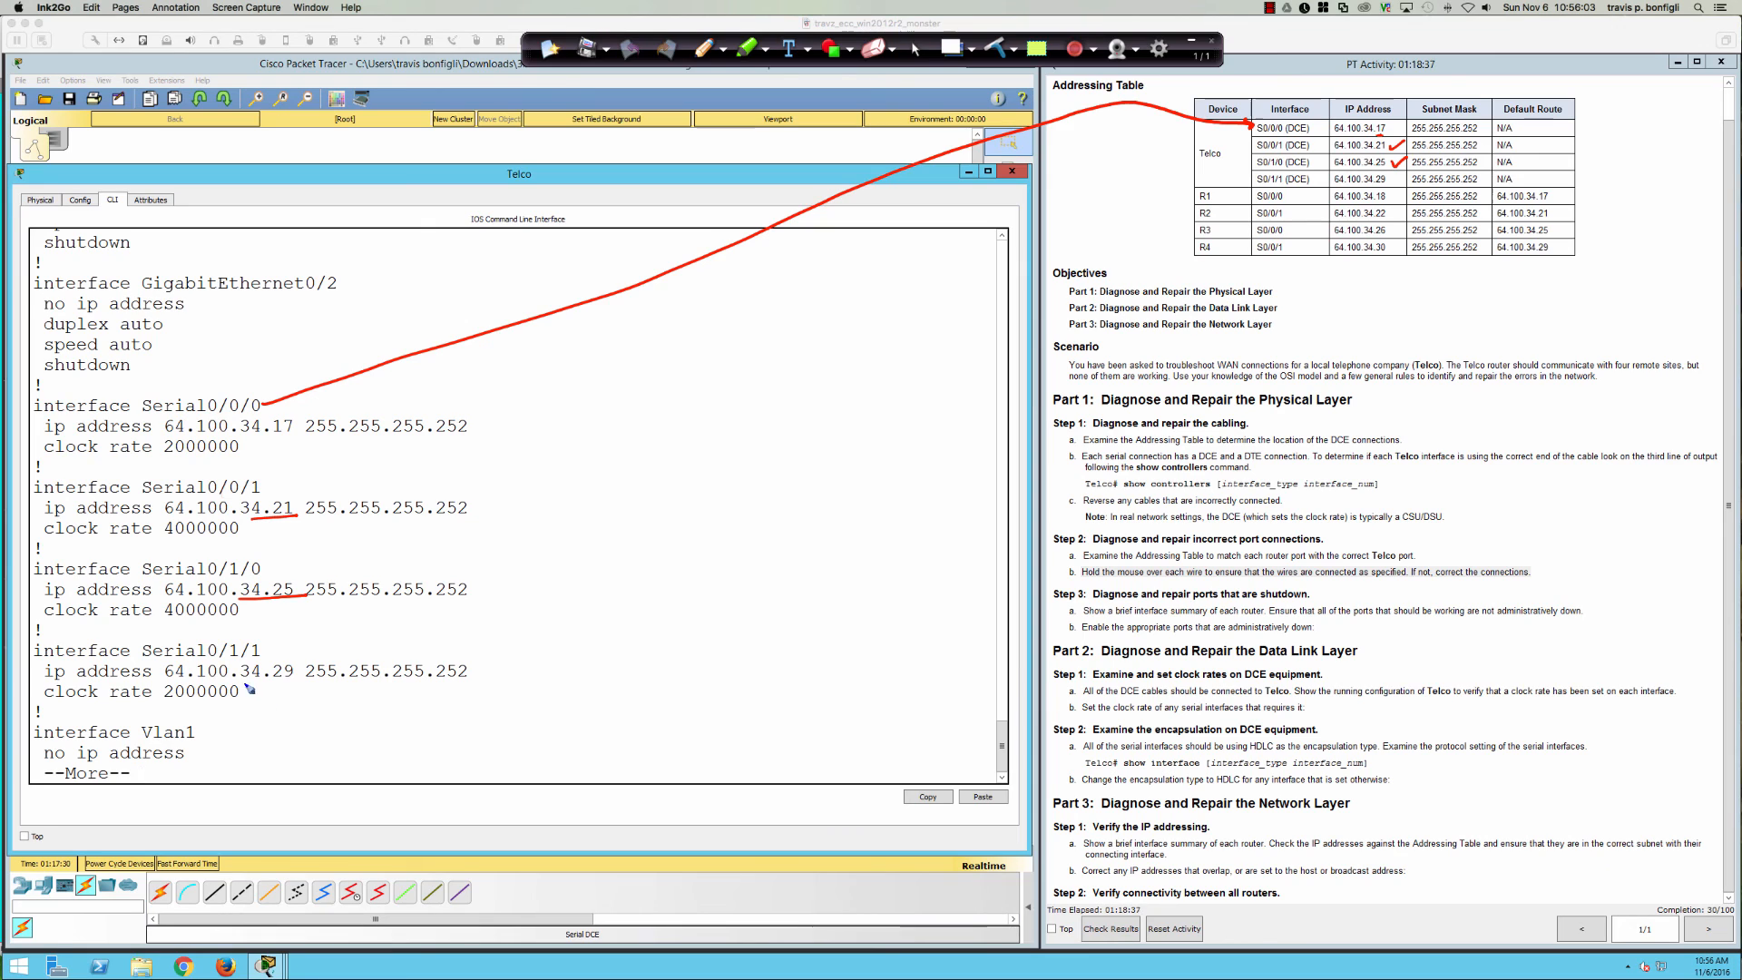
pyautogui.moveTo(245, 687); pyautogui.dragTo(292, 688)
pyautogui.moveTo(1391, 178); pyautogui.dragTo(1403, 174)
pyautogui.moveTo(1216, 187)
pyautogui.mouseDown()
pyautogui.moveTo(1189, 201)
pyautogui.moveTo(1194, 259)
pyautogui.mouseUp()
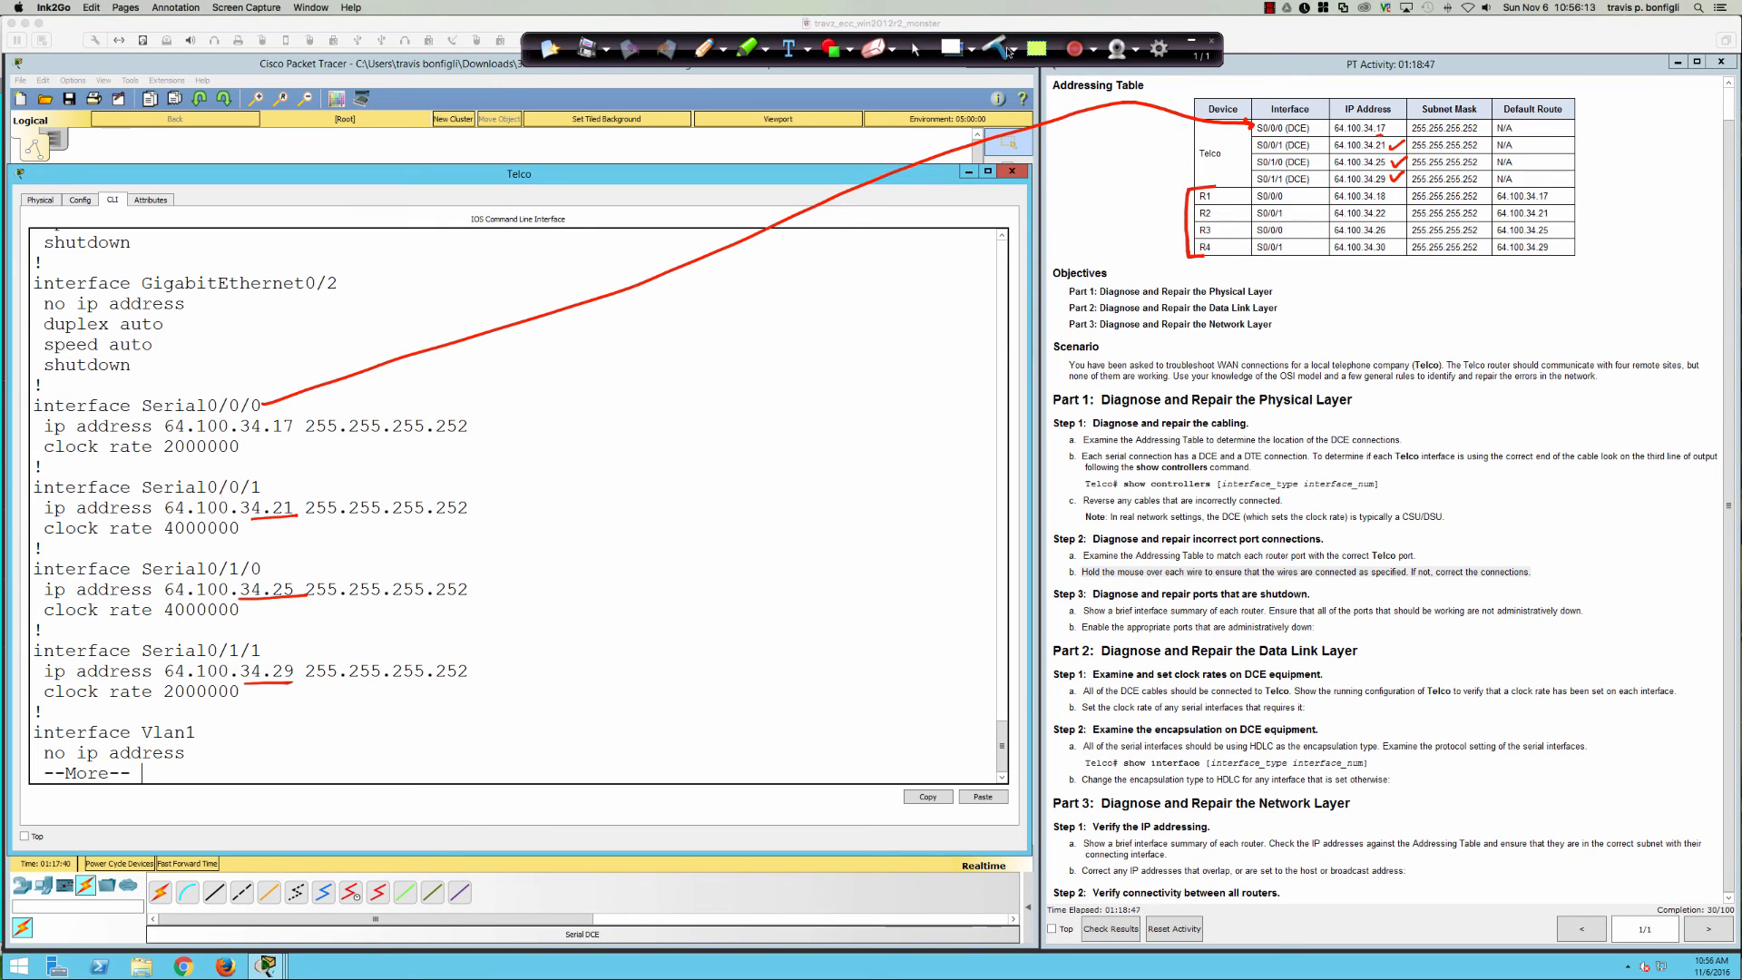
# - Leave the Ink2Go pen, clear the red annotations, and bring the network topology in front of Telco's window
pyautogui.click(912, 53)
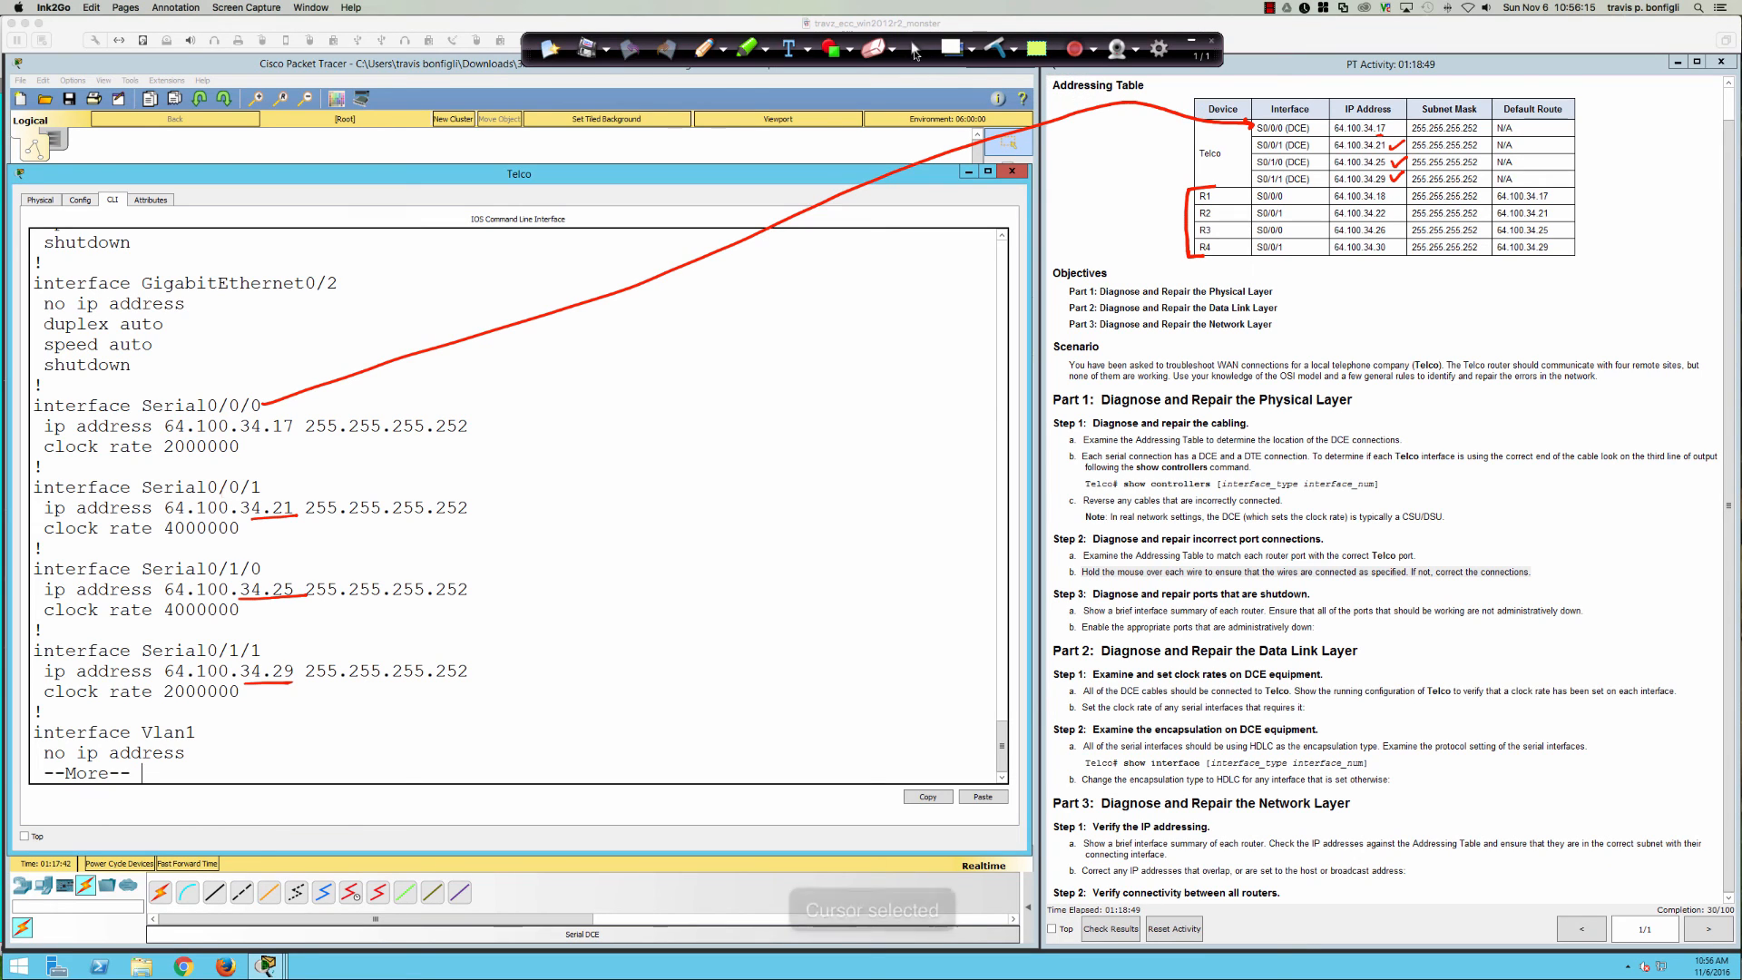
pyautogui.click(997, 53)
pyautogui.moveTo(788, 508); pyautogui.dragTo(778, 412)
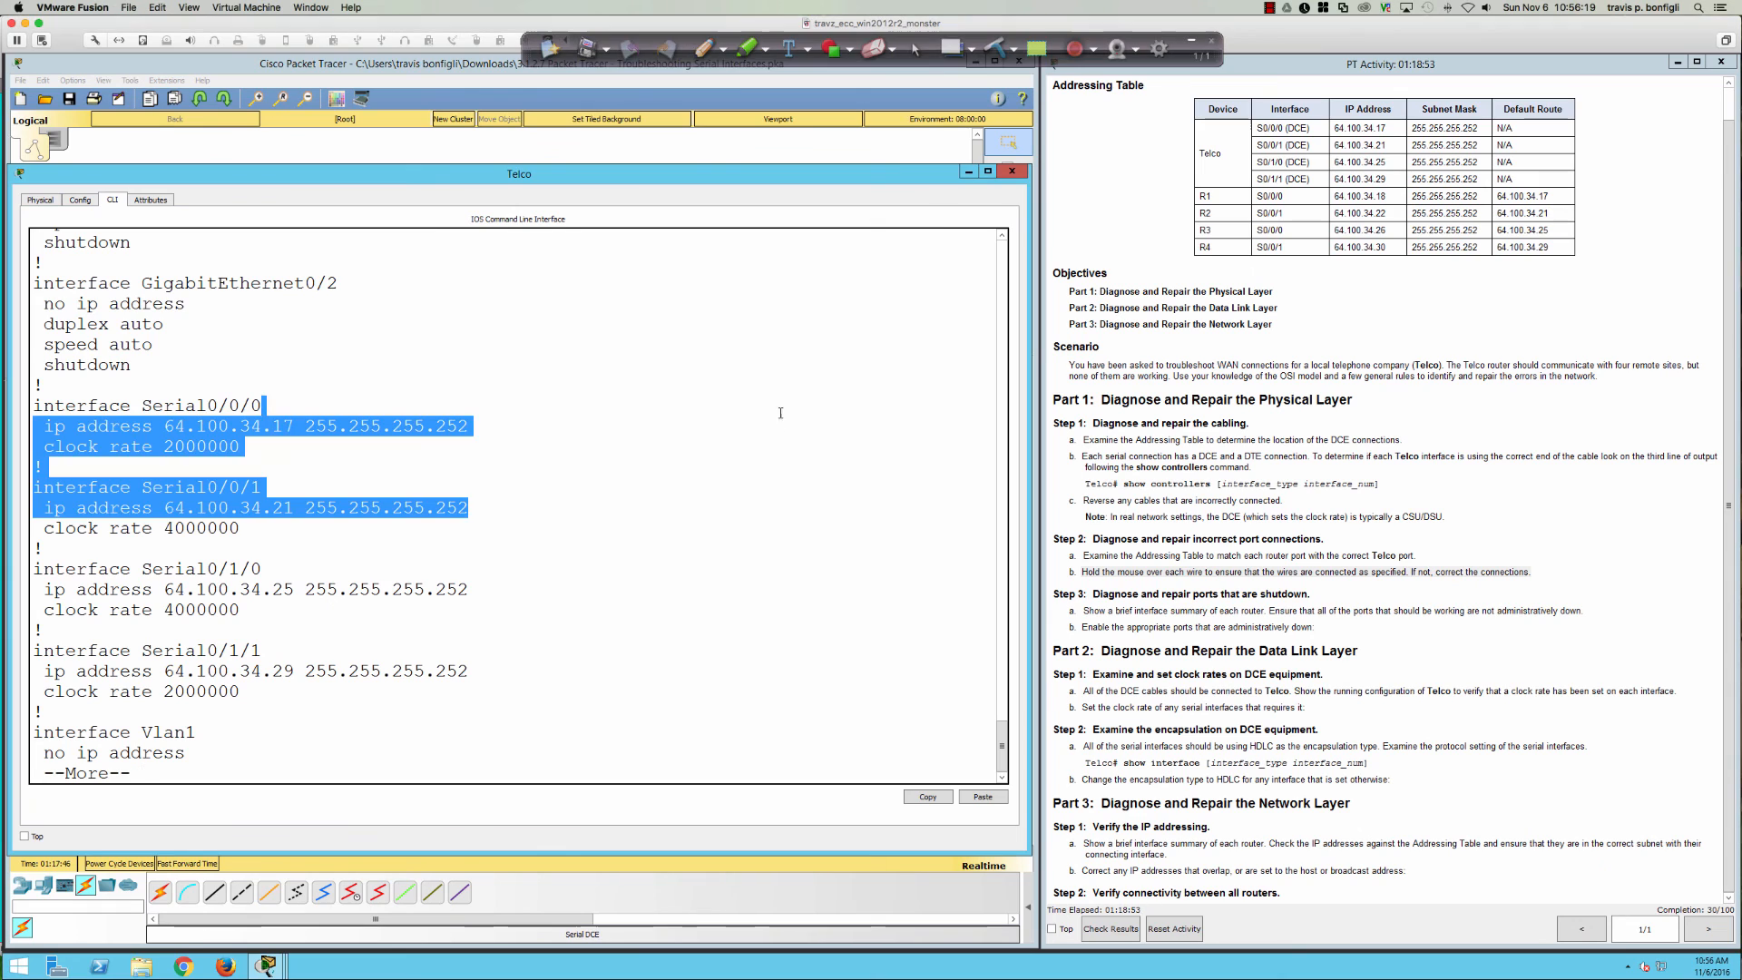
pyautogui.click(571, 143)
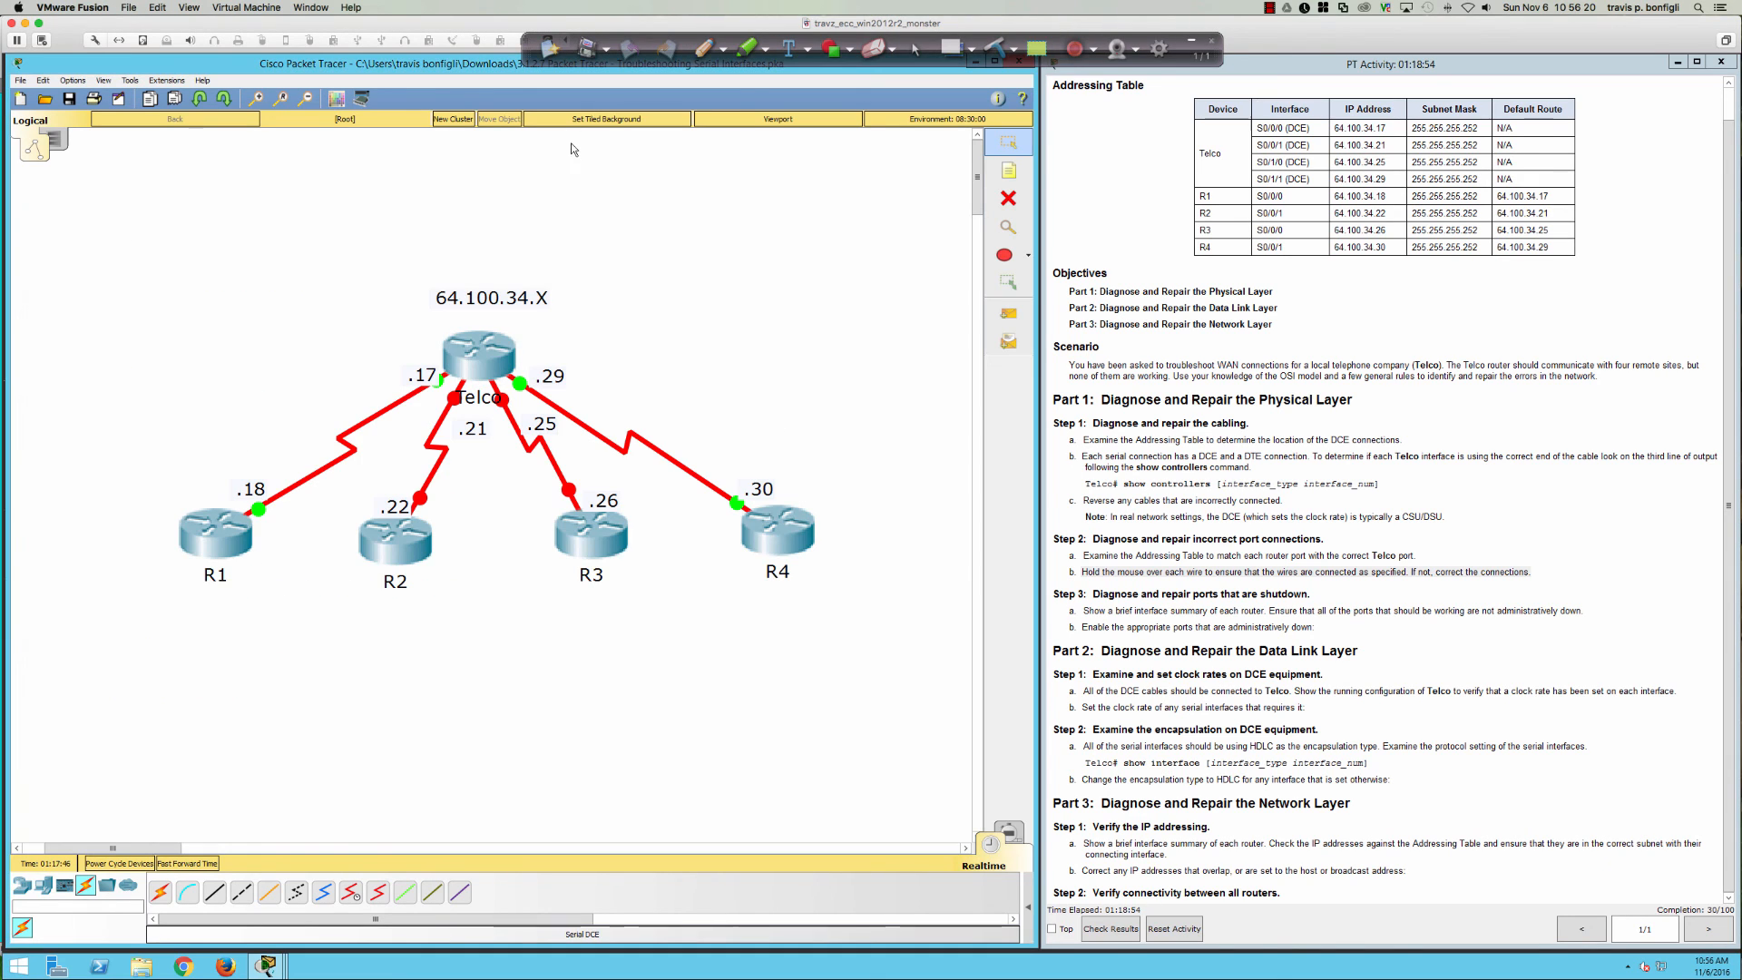
# - Open R1 in a widened window and get a prompt at its command line
pyautogui.click(234, 537)
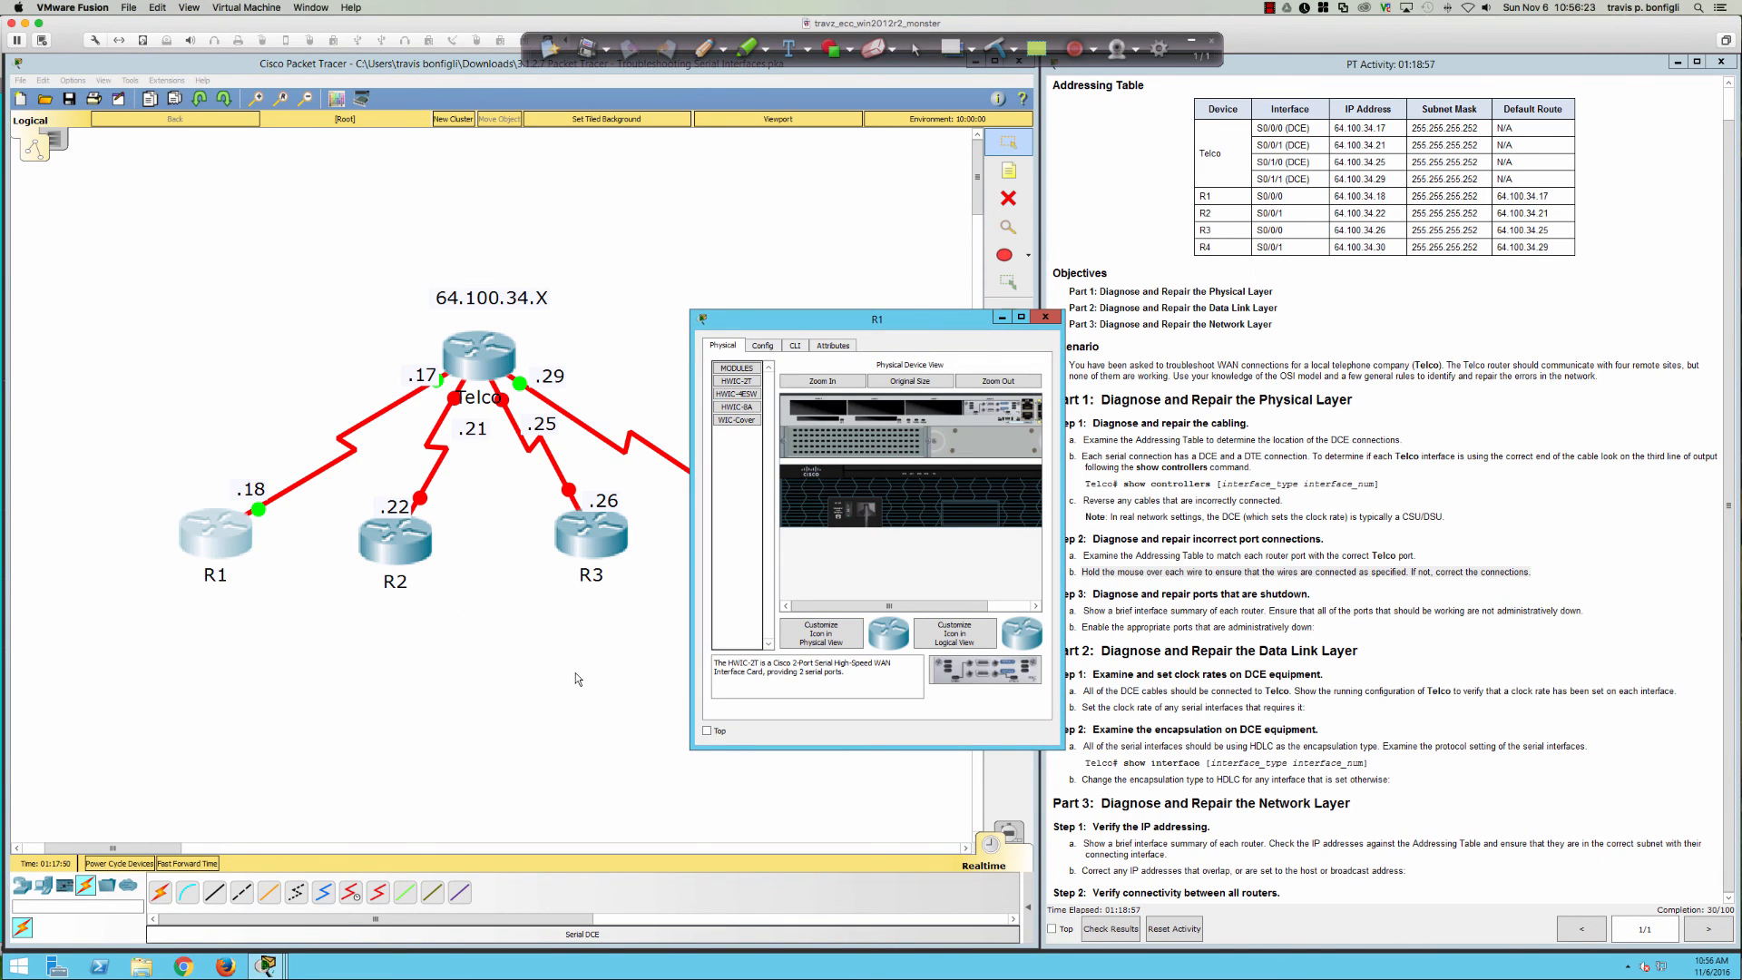
pyautogui.click(687, 671)
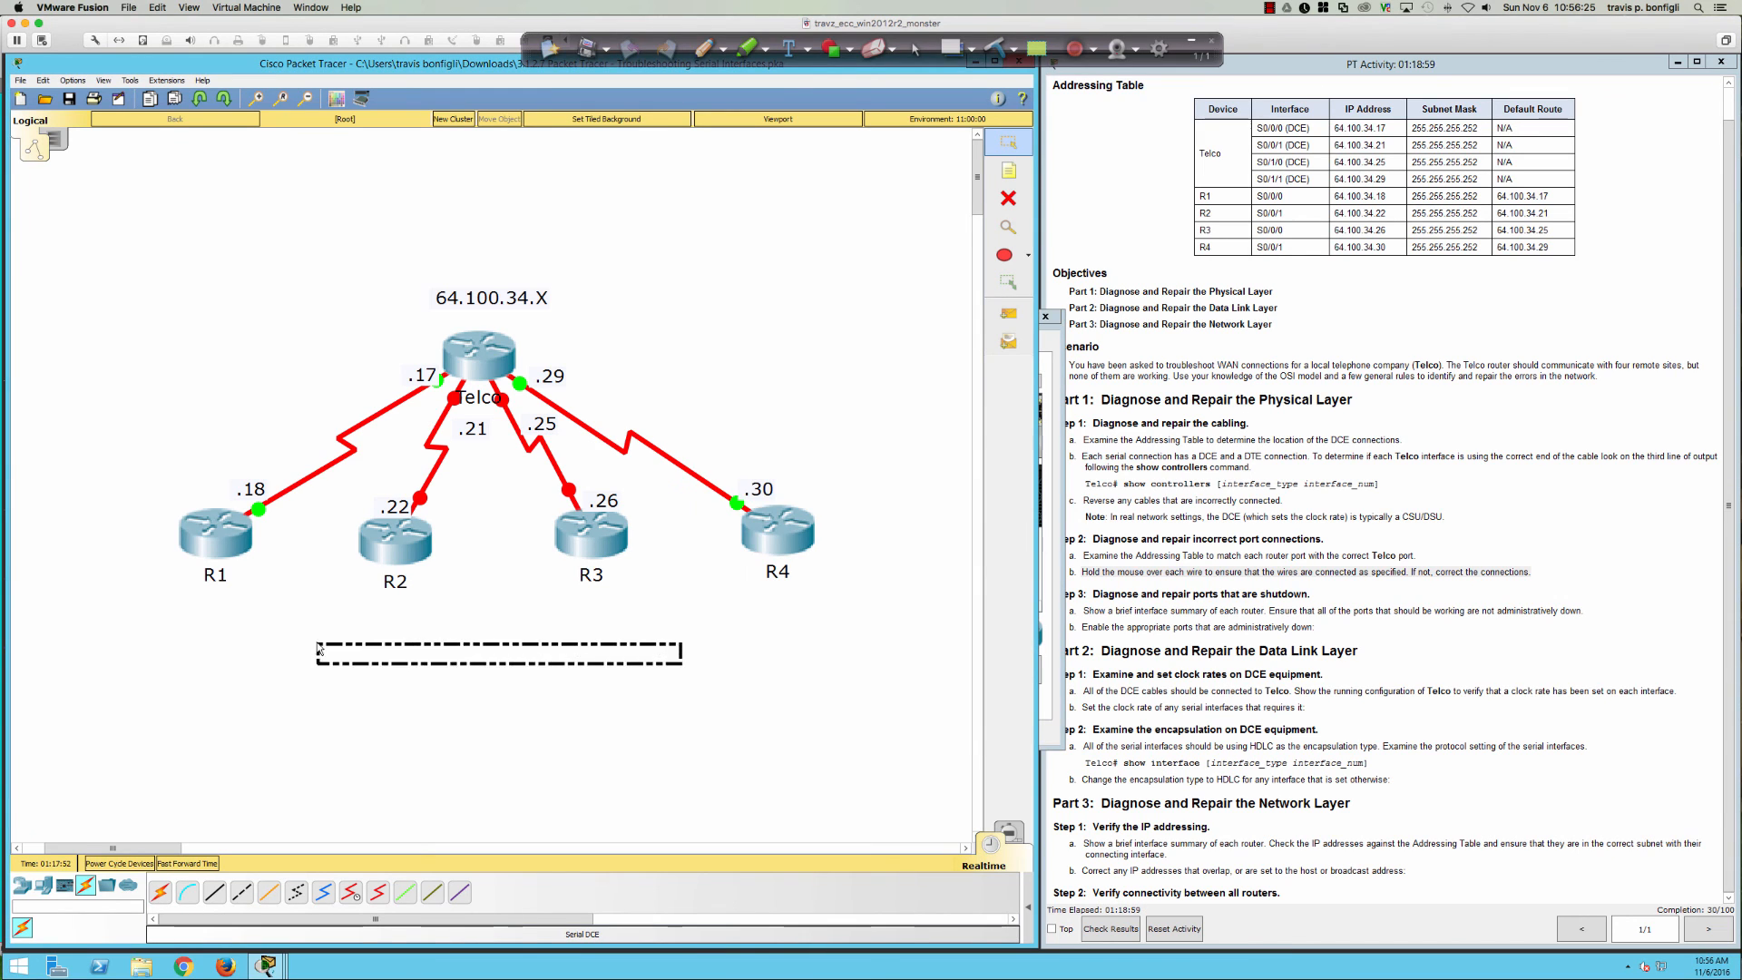
pyautogui.click(220, 542)
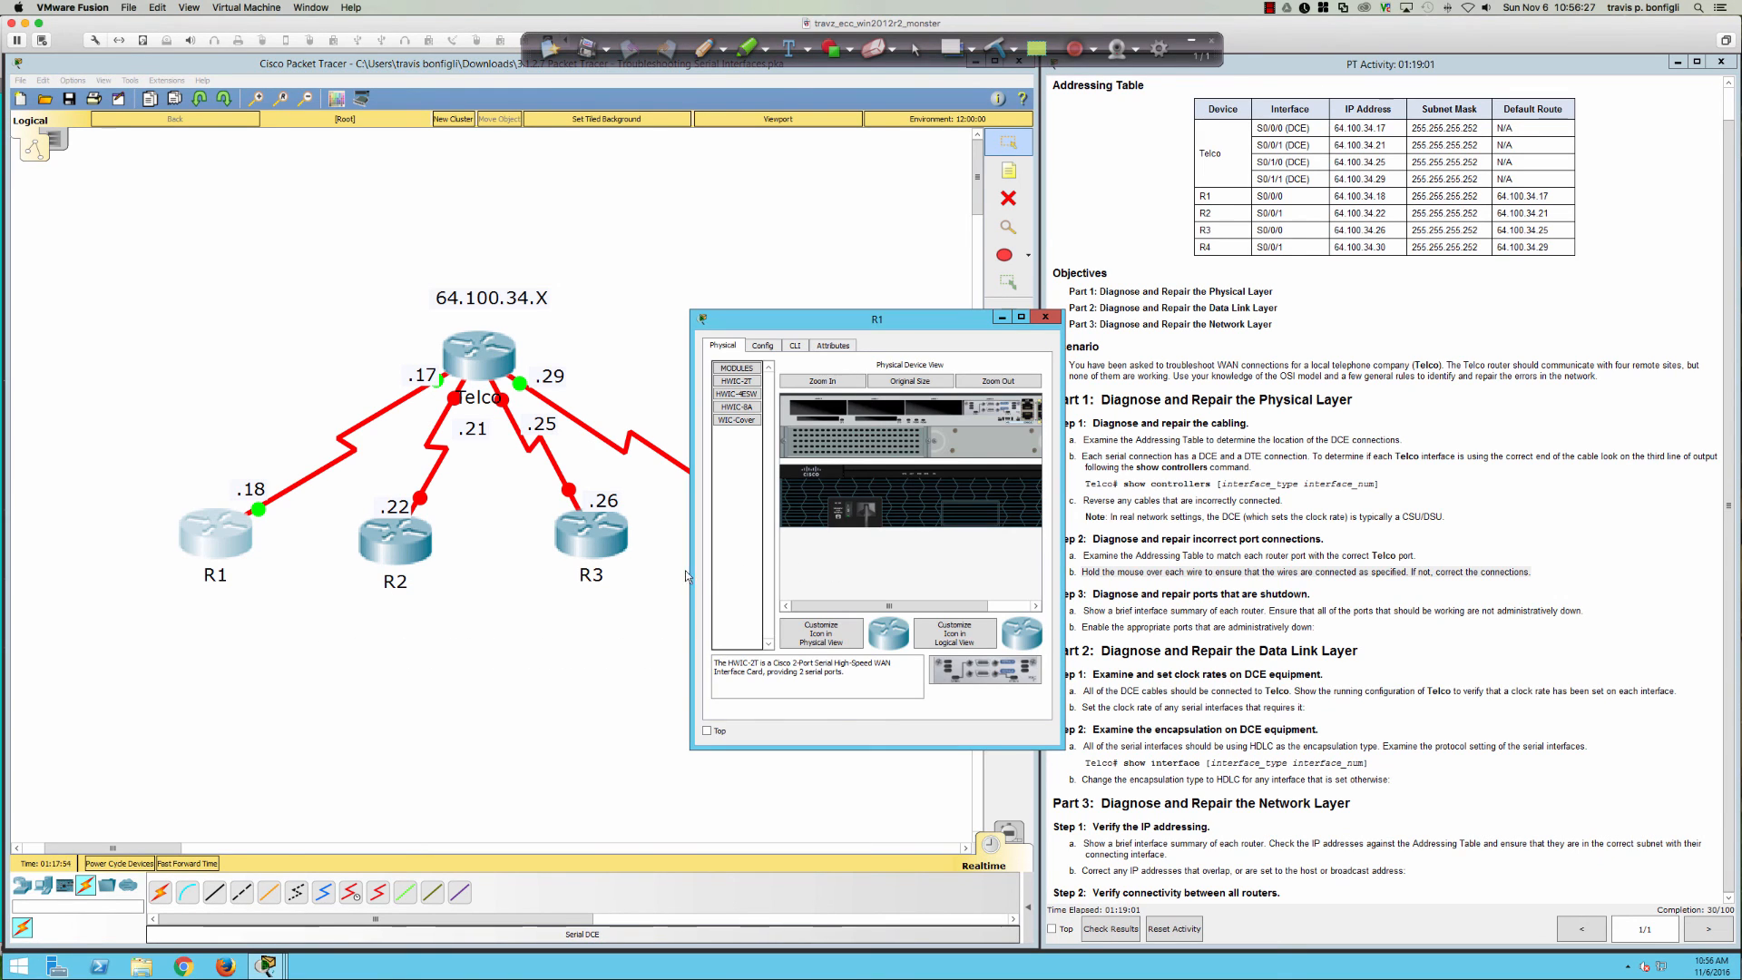
pyautogui.moveTo(692, 551); pyautogui.dragTo(22, 551)
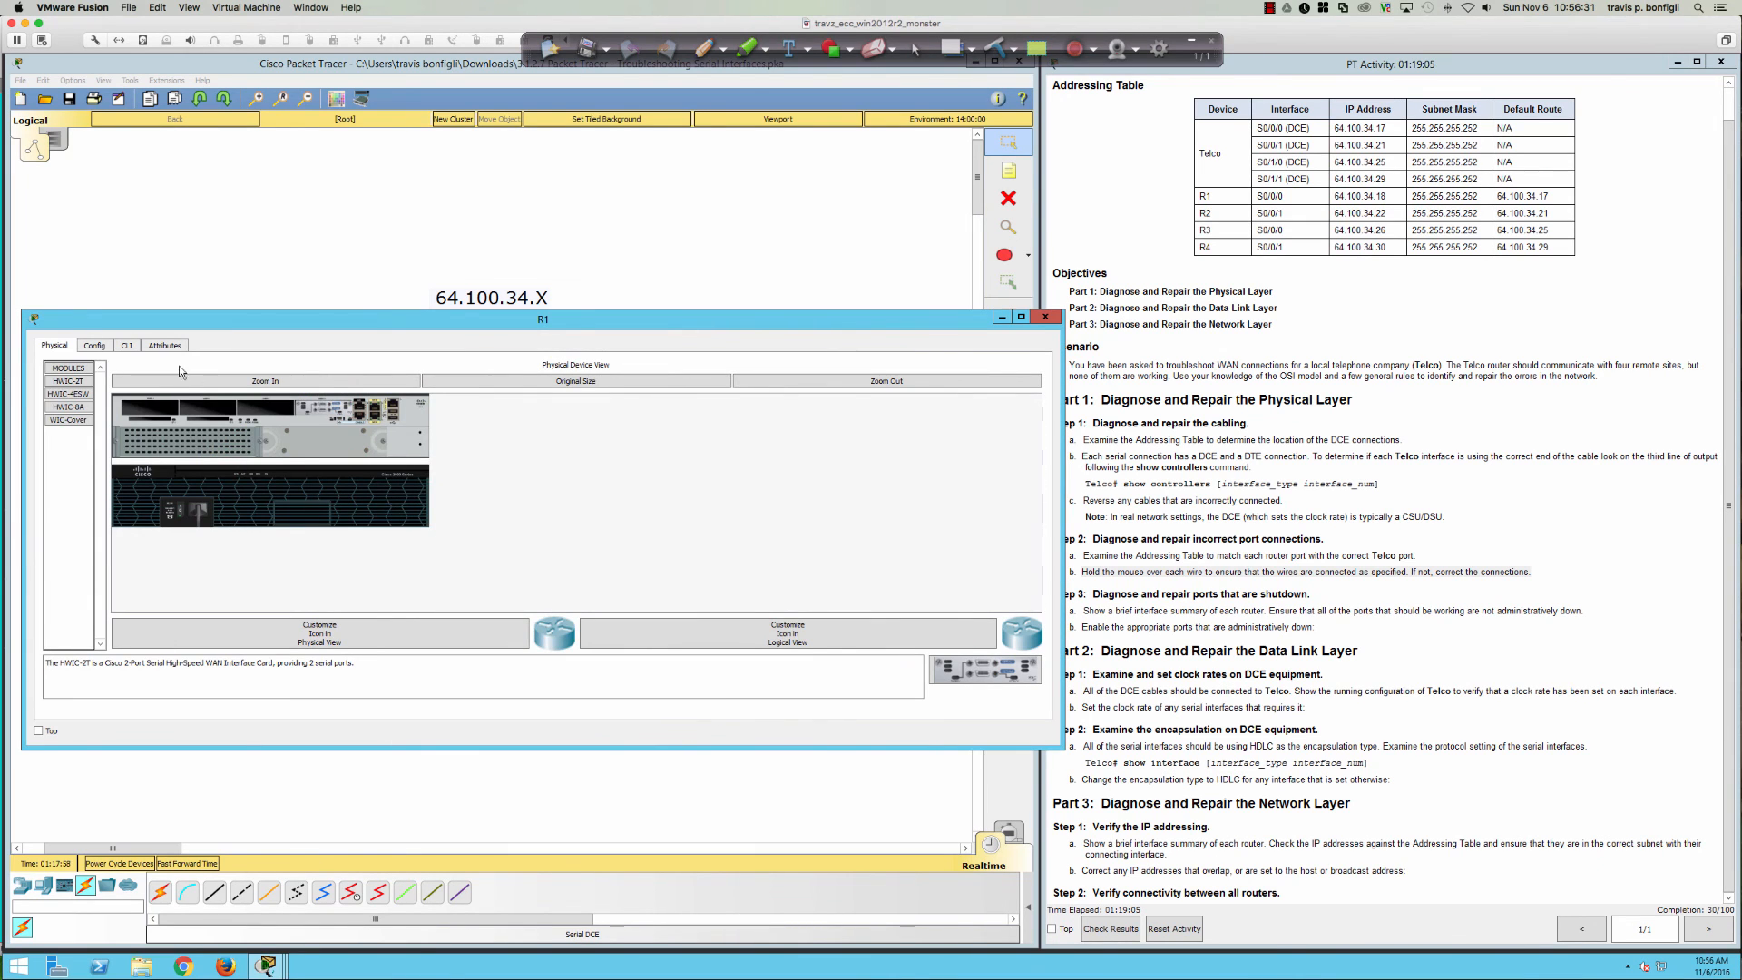
pyautogui.click(127, 346)
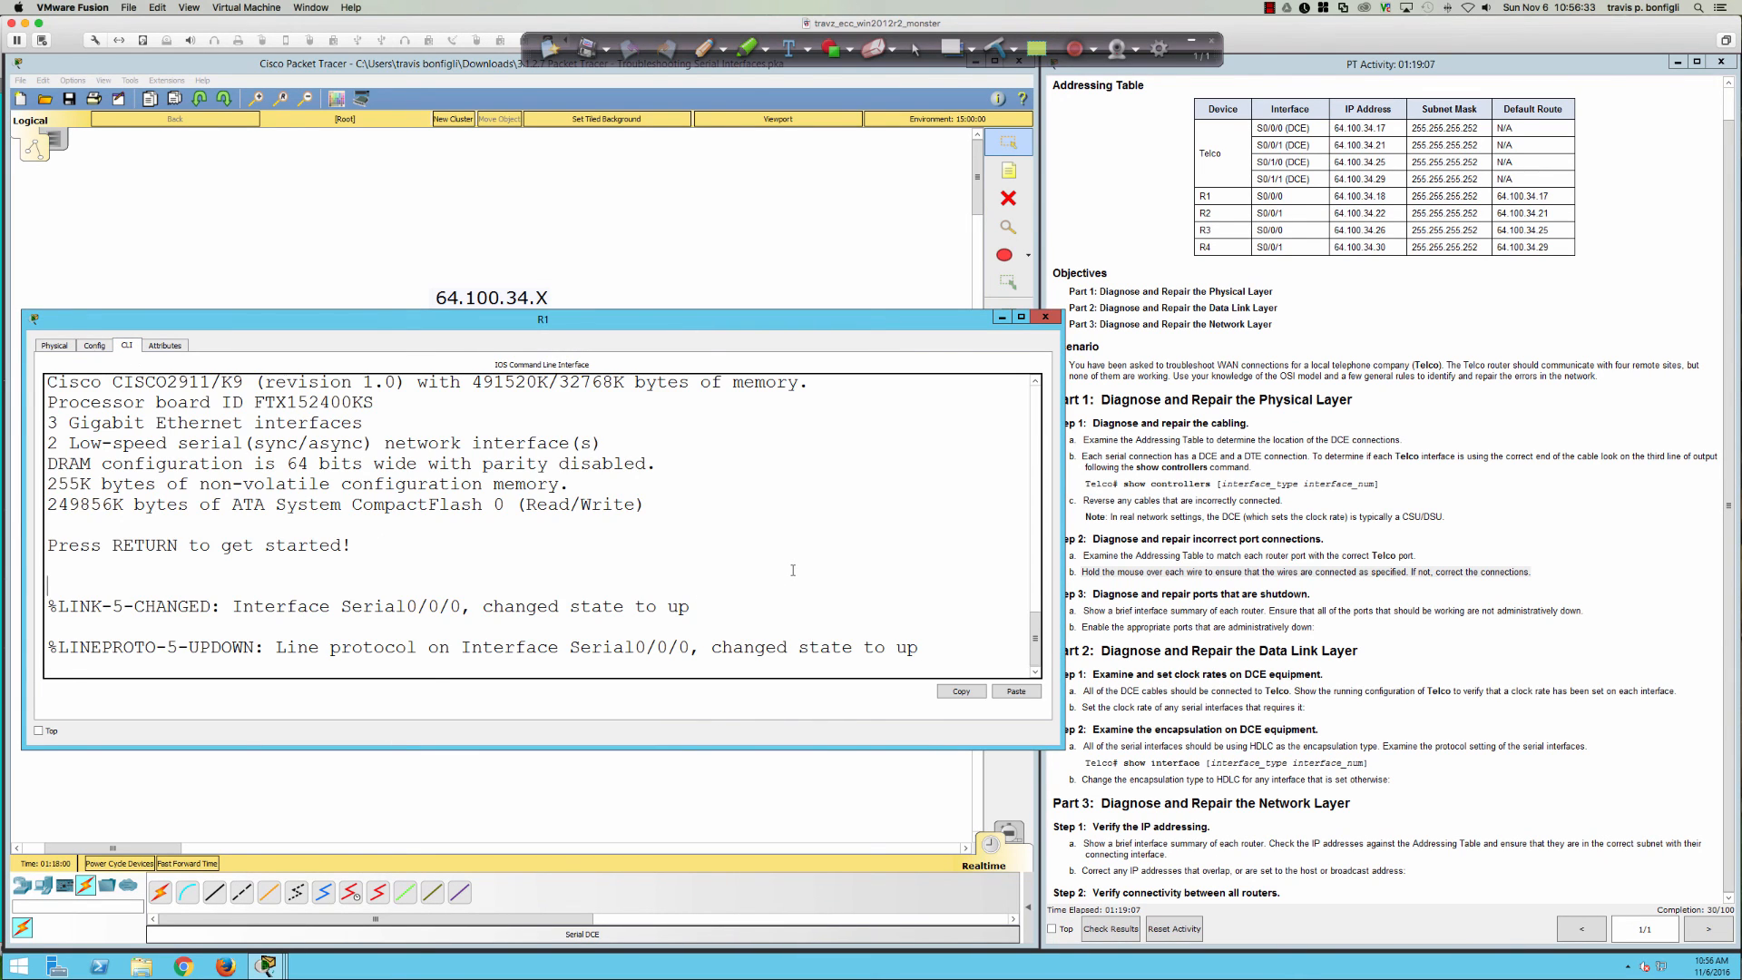
pyautogui.press('Return')
pyautogui.press('Return')
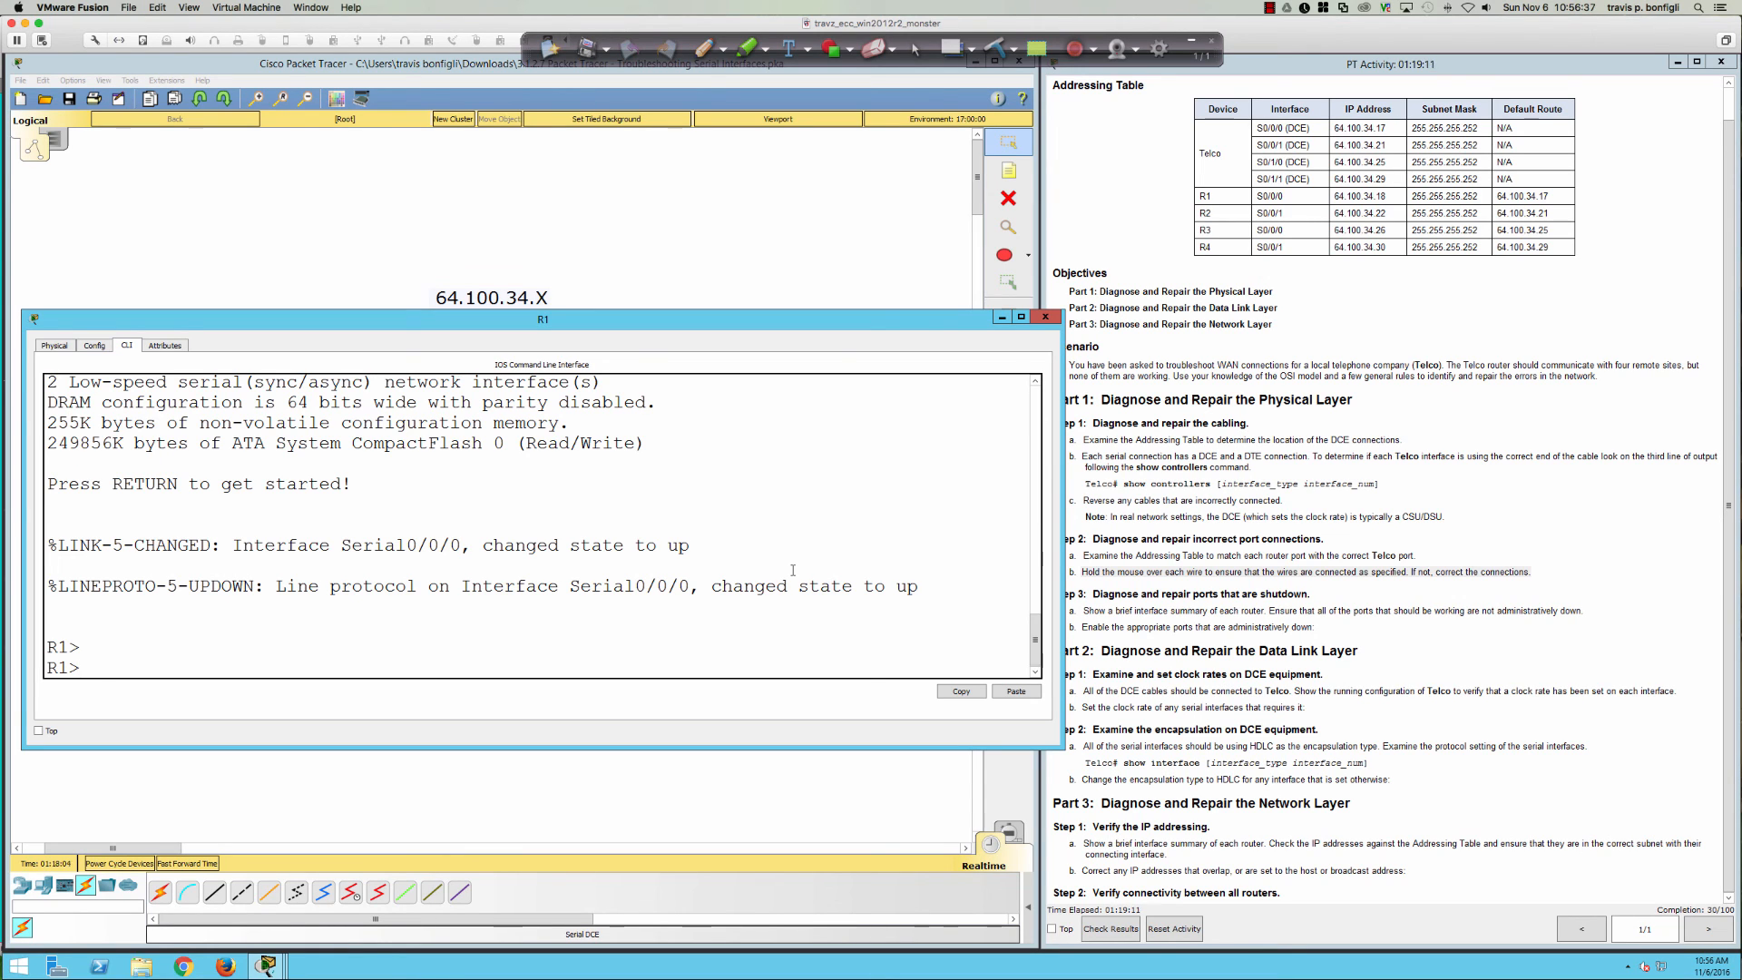
# - Enter privileged mode on R1 and show its running configuration with sh run, advancing through the serial interfaces to Vlan1
pyautogui.write('en')
pyautogui.press('Return')
pyautogui.write('sh')
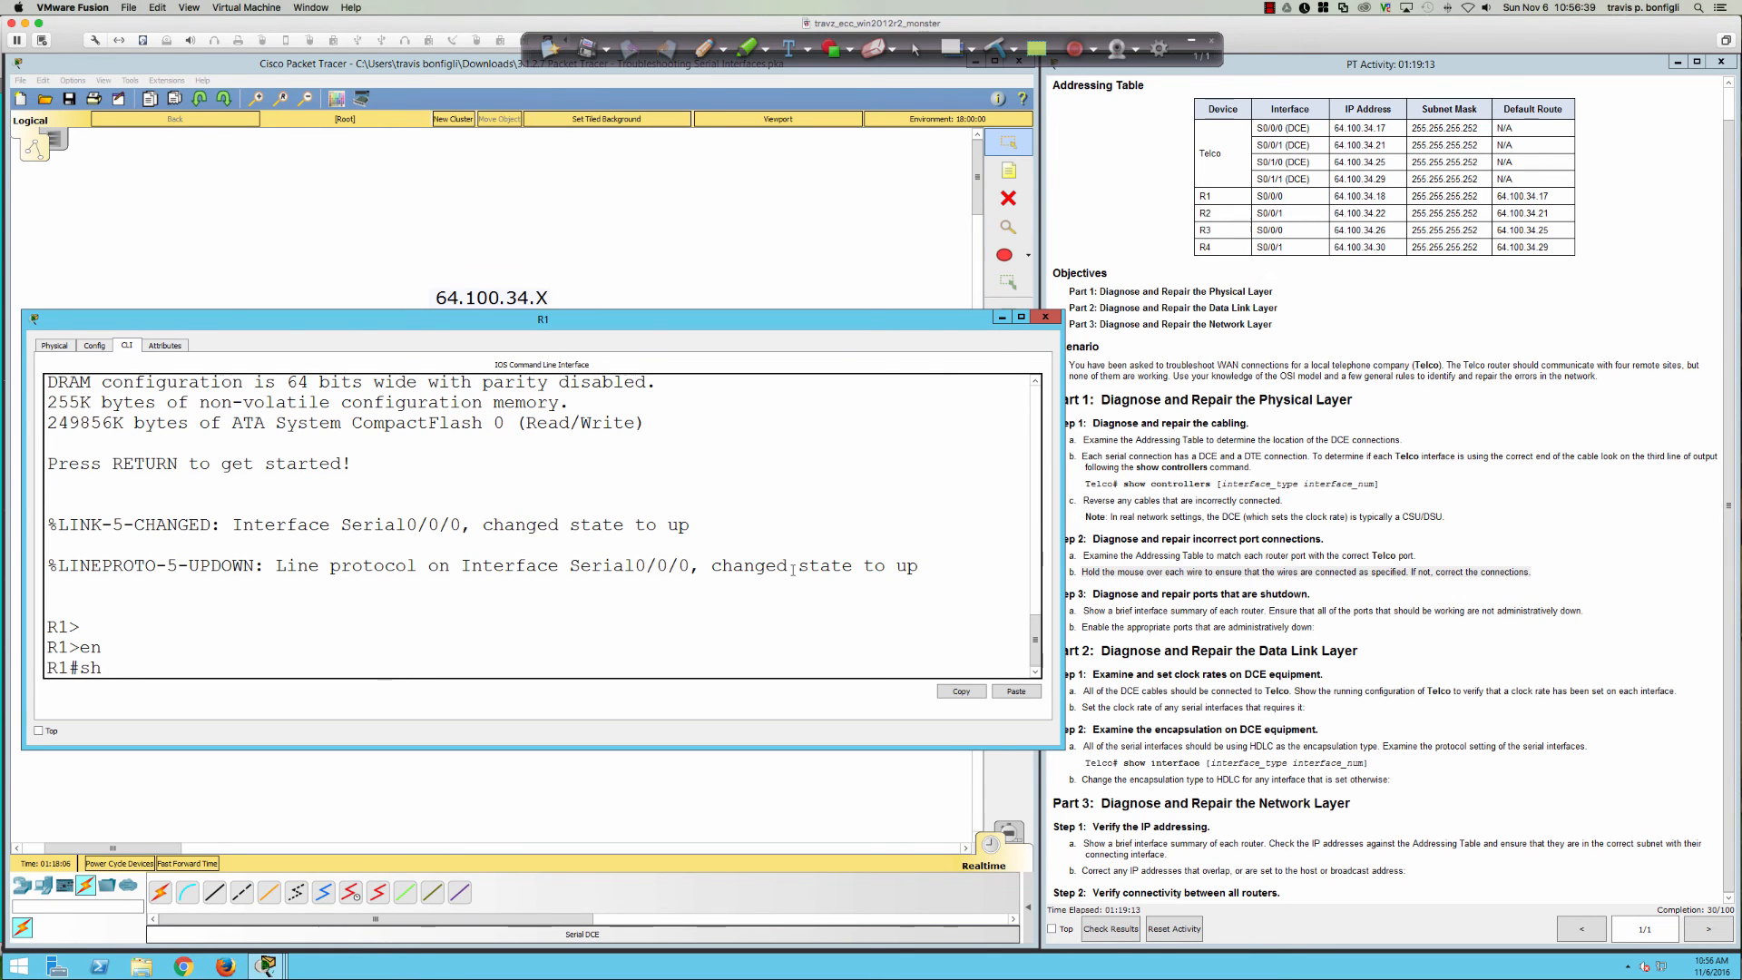
pyautogui.write(' run')
pyautogui.press('Return')
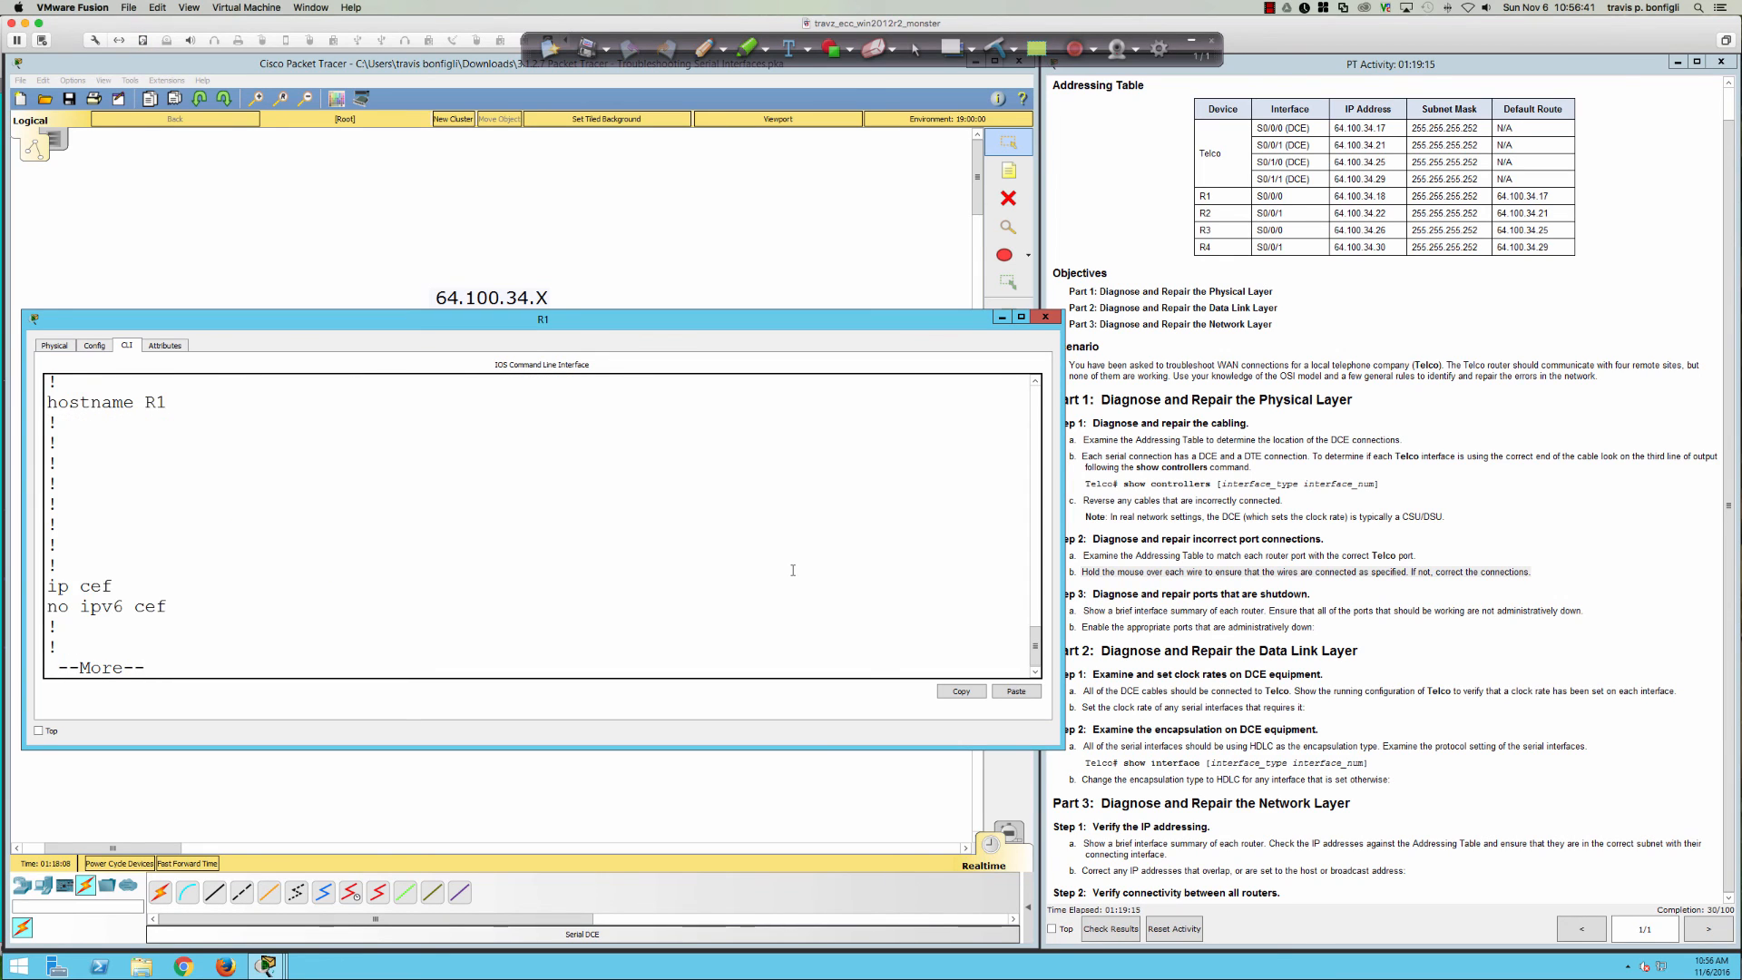
pyautogui.press('space')
pyautogui.press('space')
pyautogui.press('Return')
pyautogui.press('Return')
pyautogui.press('Return')
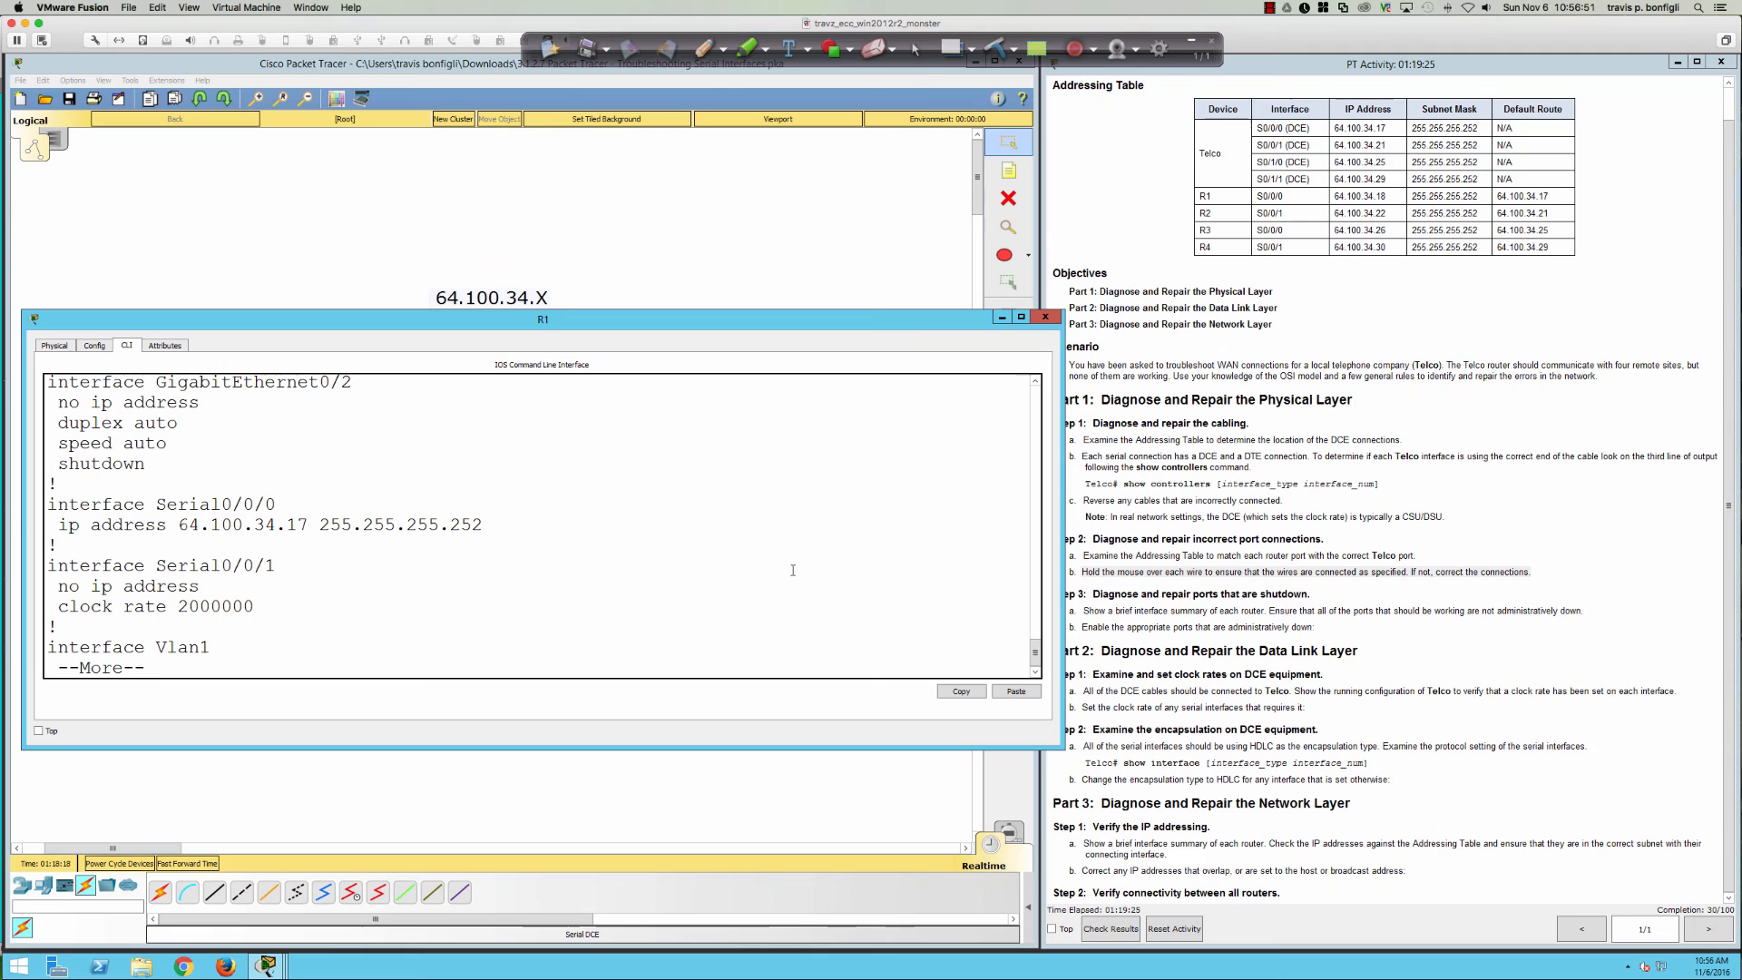
# - Check R1's address in the addressing table, quit the listing, and set Serial0/0/0 to 64.100.34.18 255.255.255.252 in configuration mode
pyautogui.click(1382, 196)
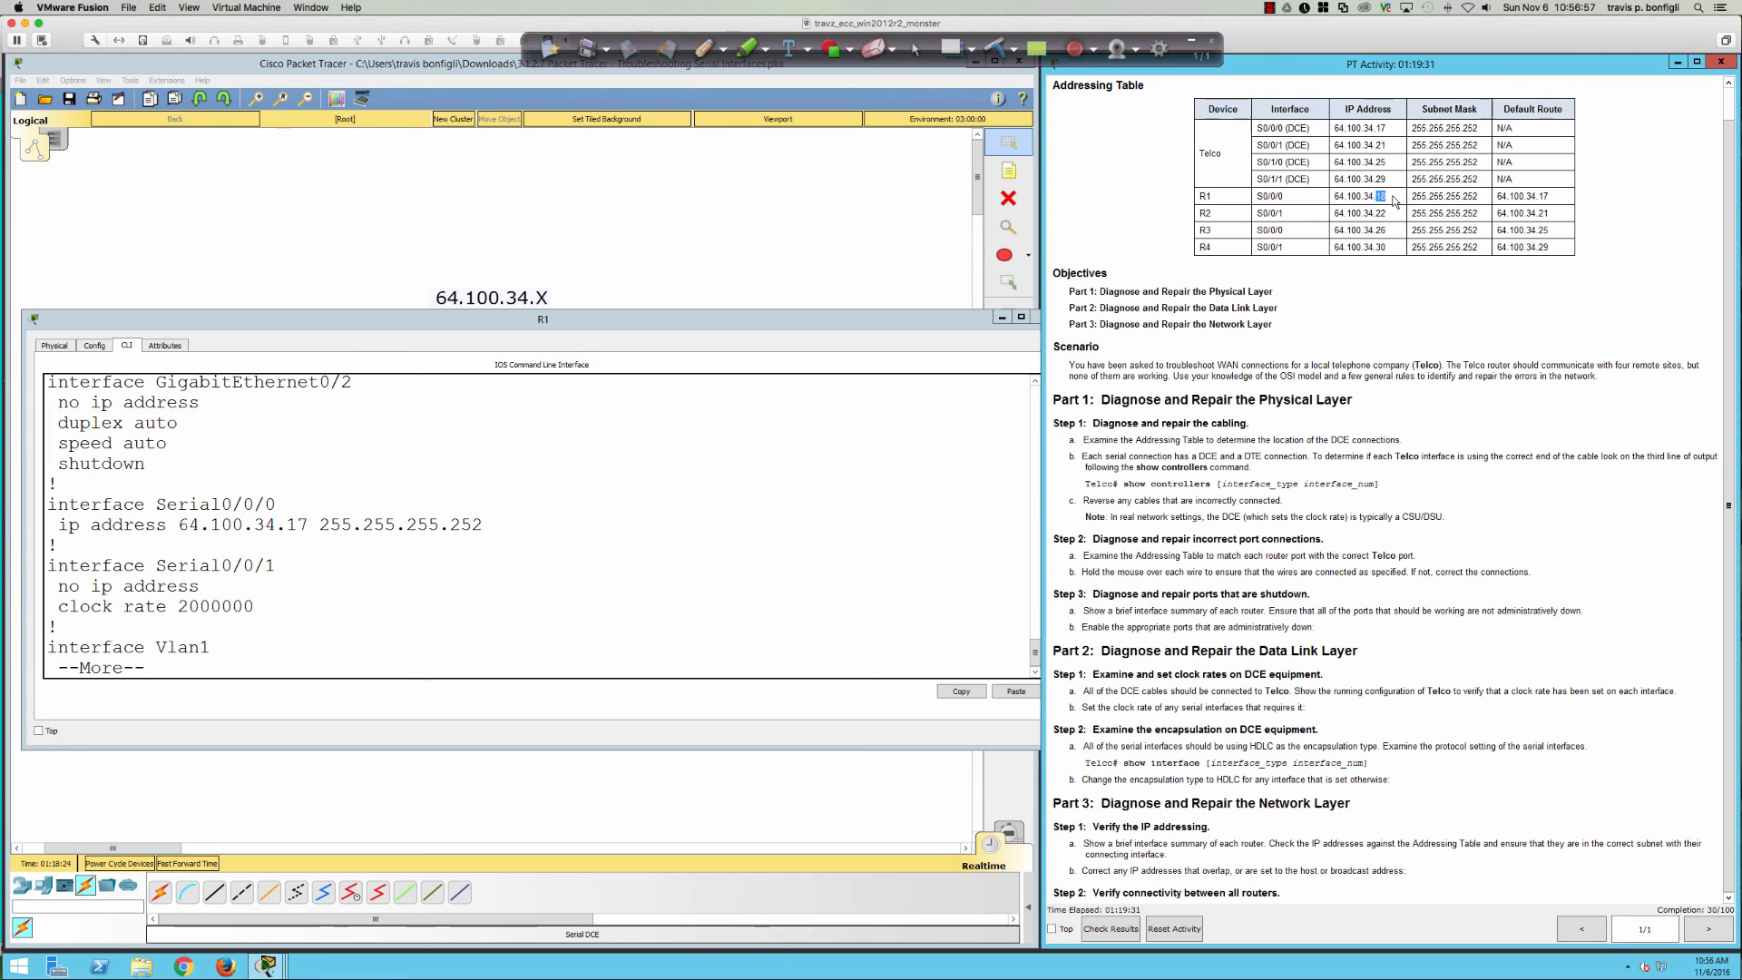
pyautogui.click(727, 540)
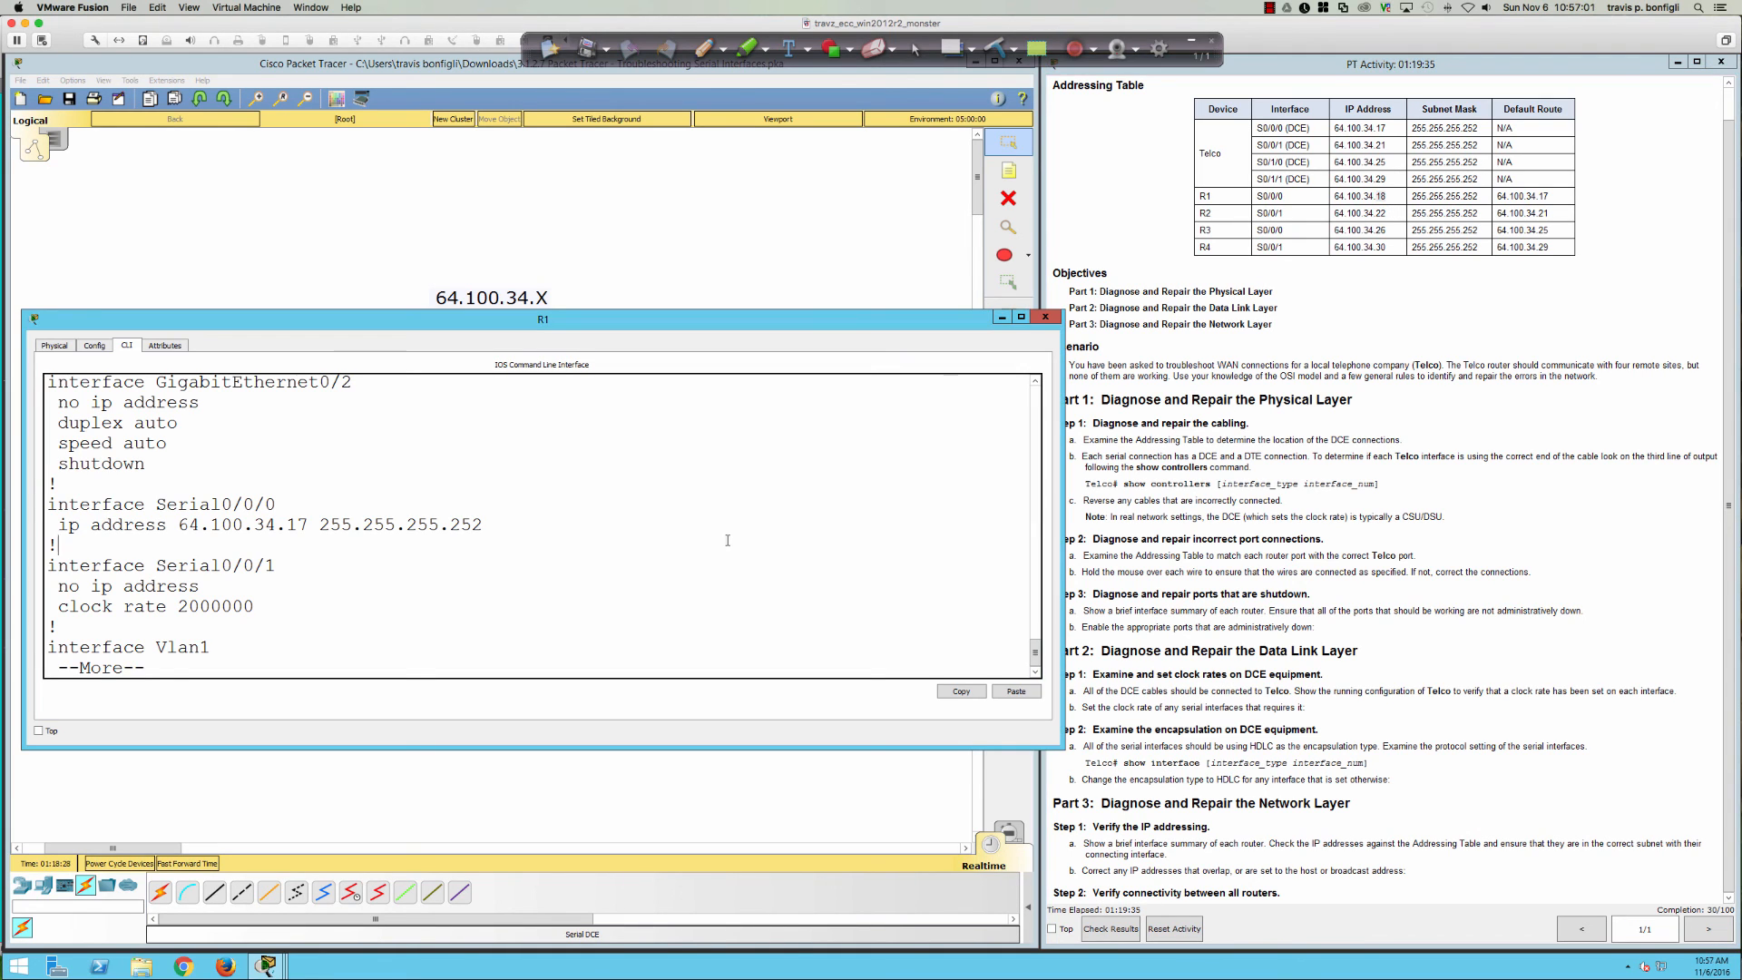
pyautogui.write('qconf t')
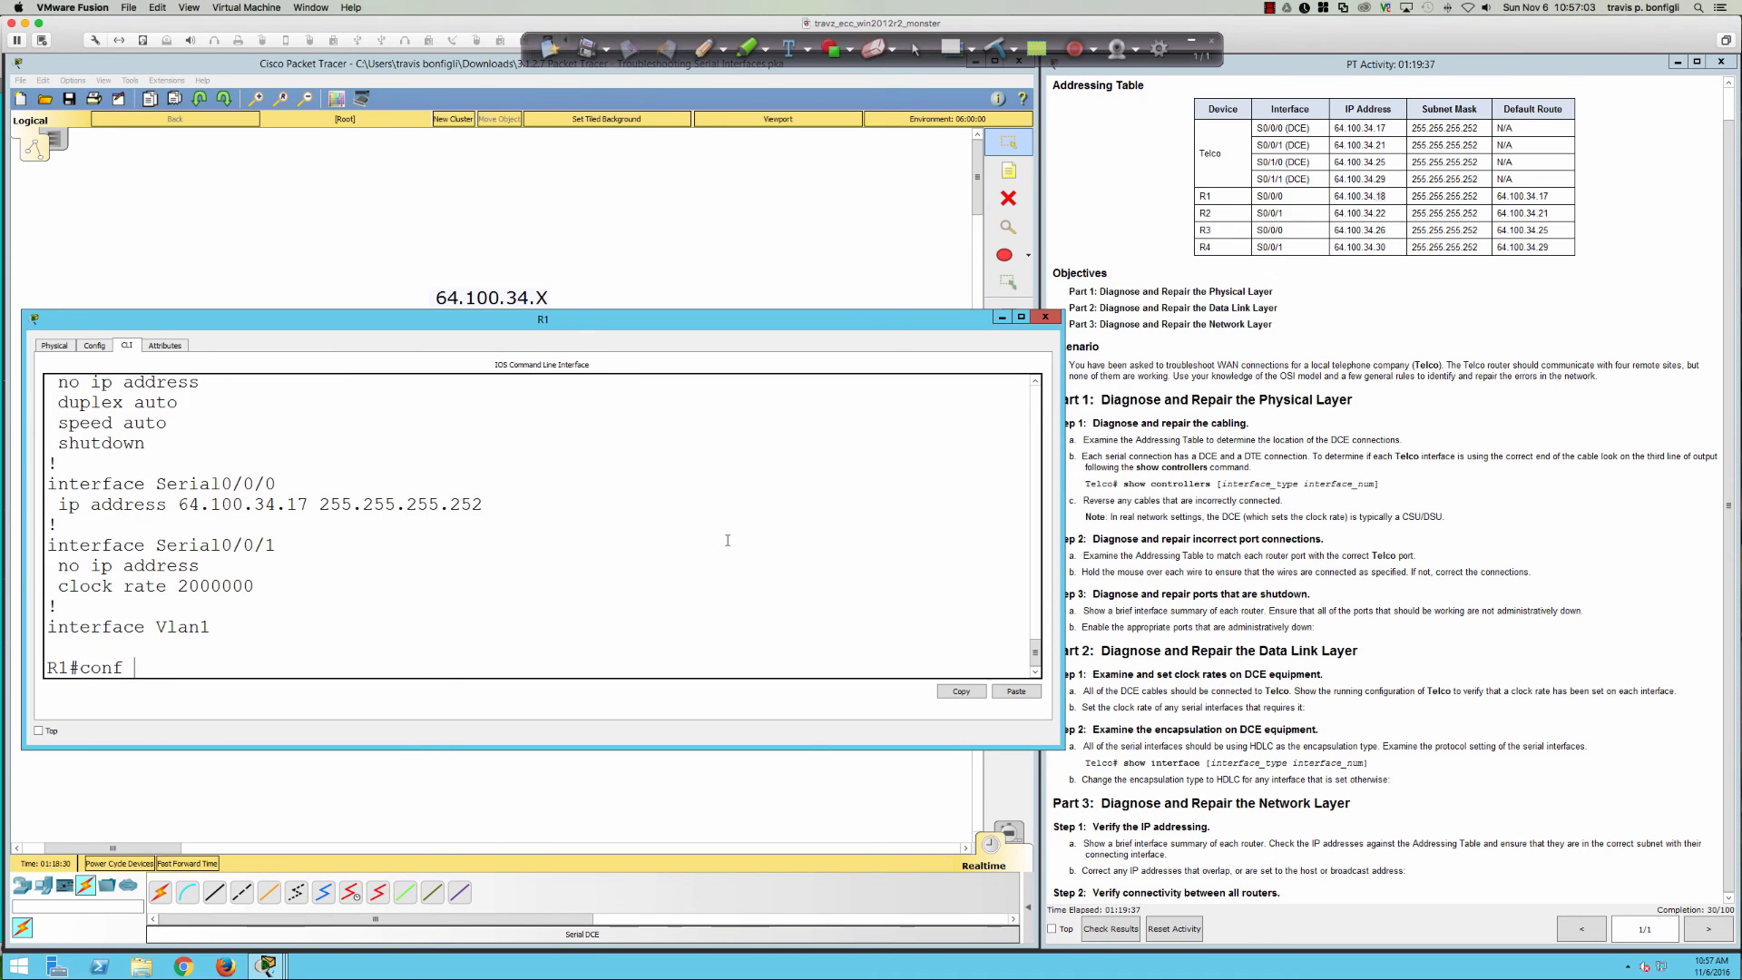
pyautogui.press('Return')
pyautogui.write('int s0/0/0')
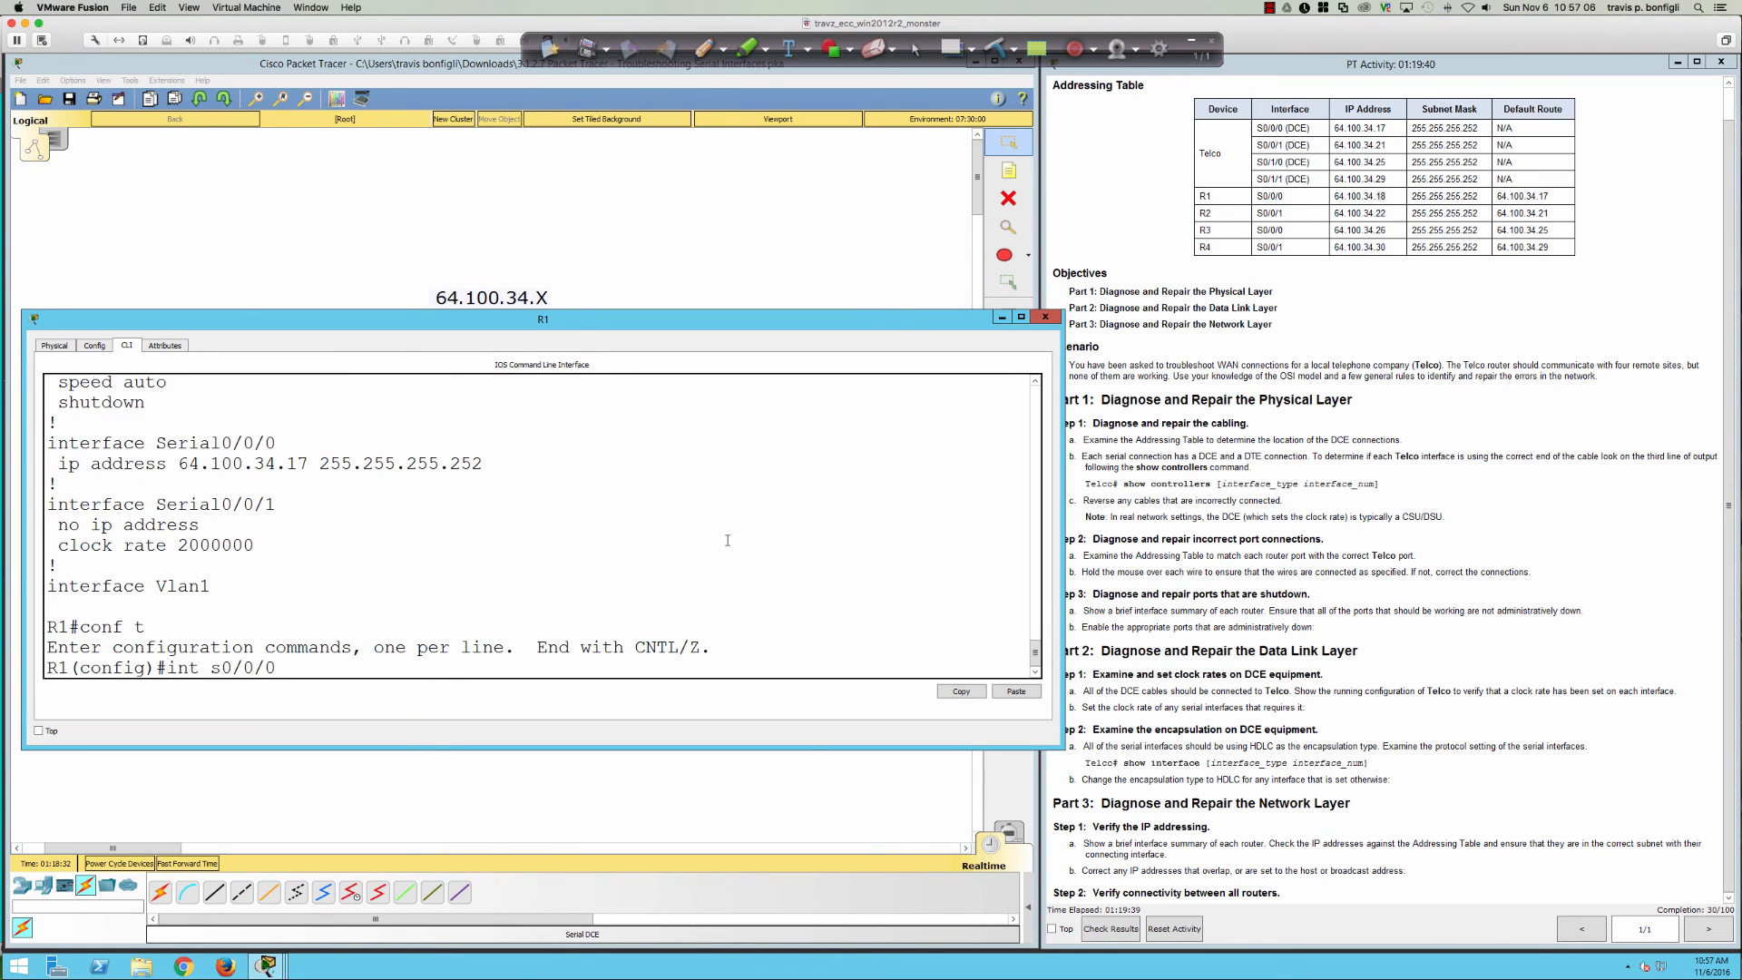
pyautogui.press('Return')
pyautogui.write('ip add 64.100.34.18')
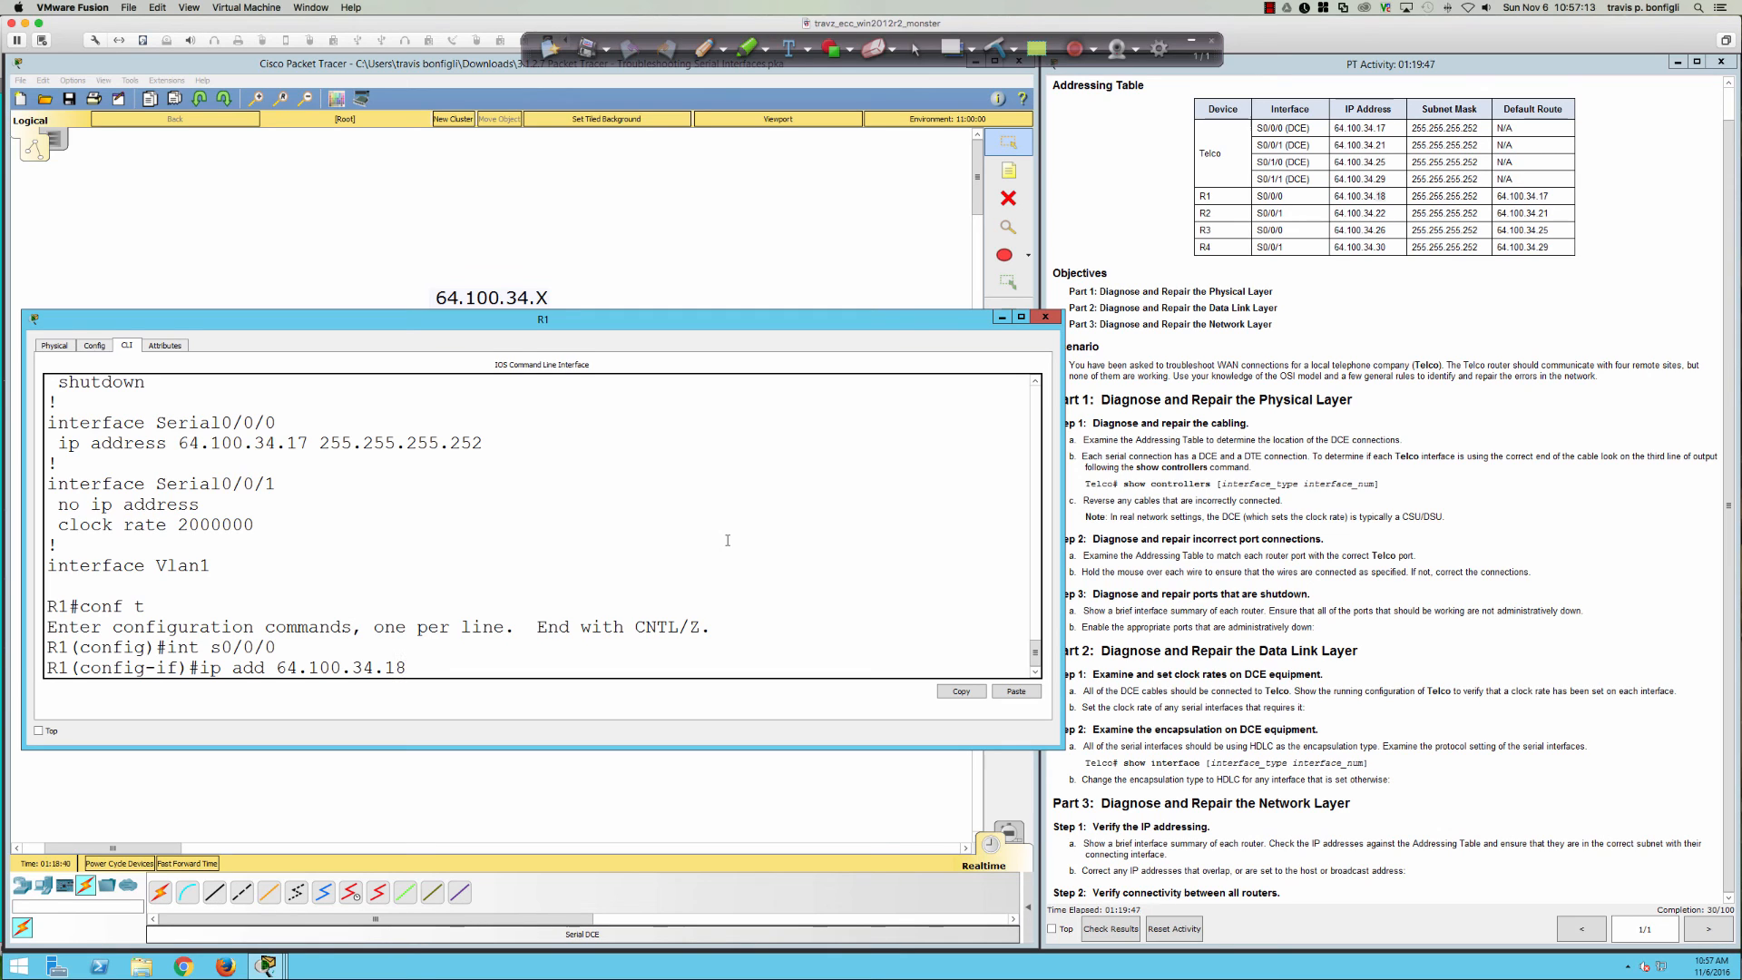
pyautogui.write('.255.255.252')
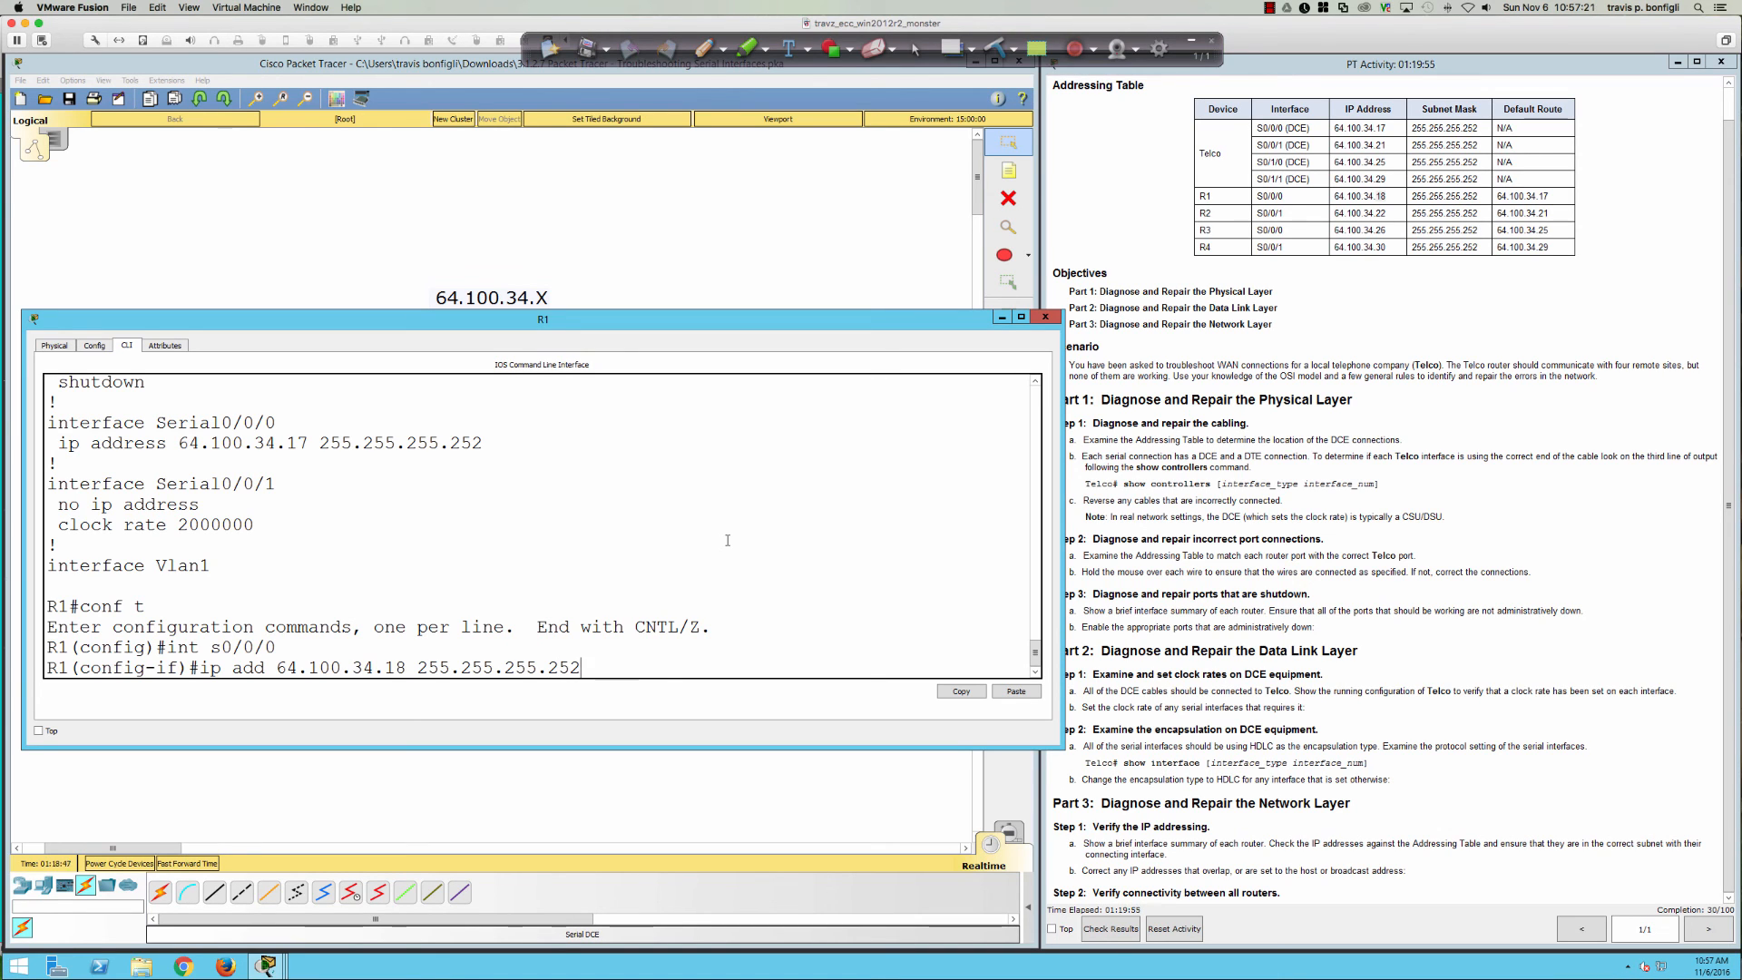
pyautogui.press('Return')
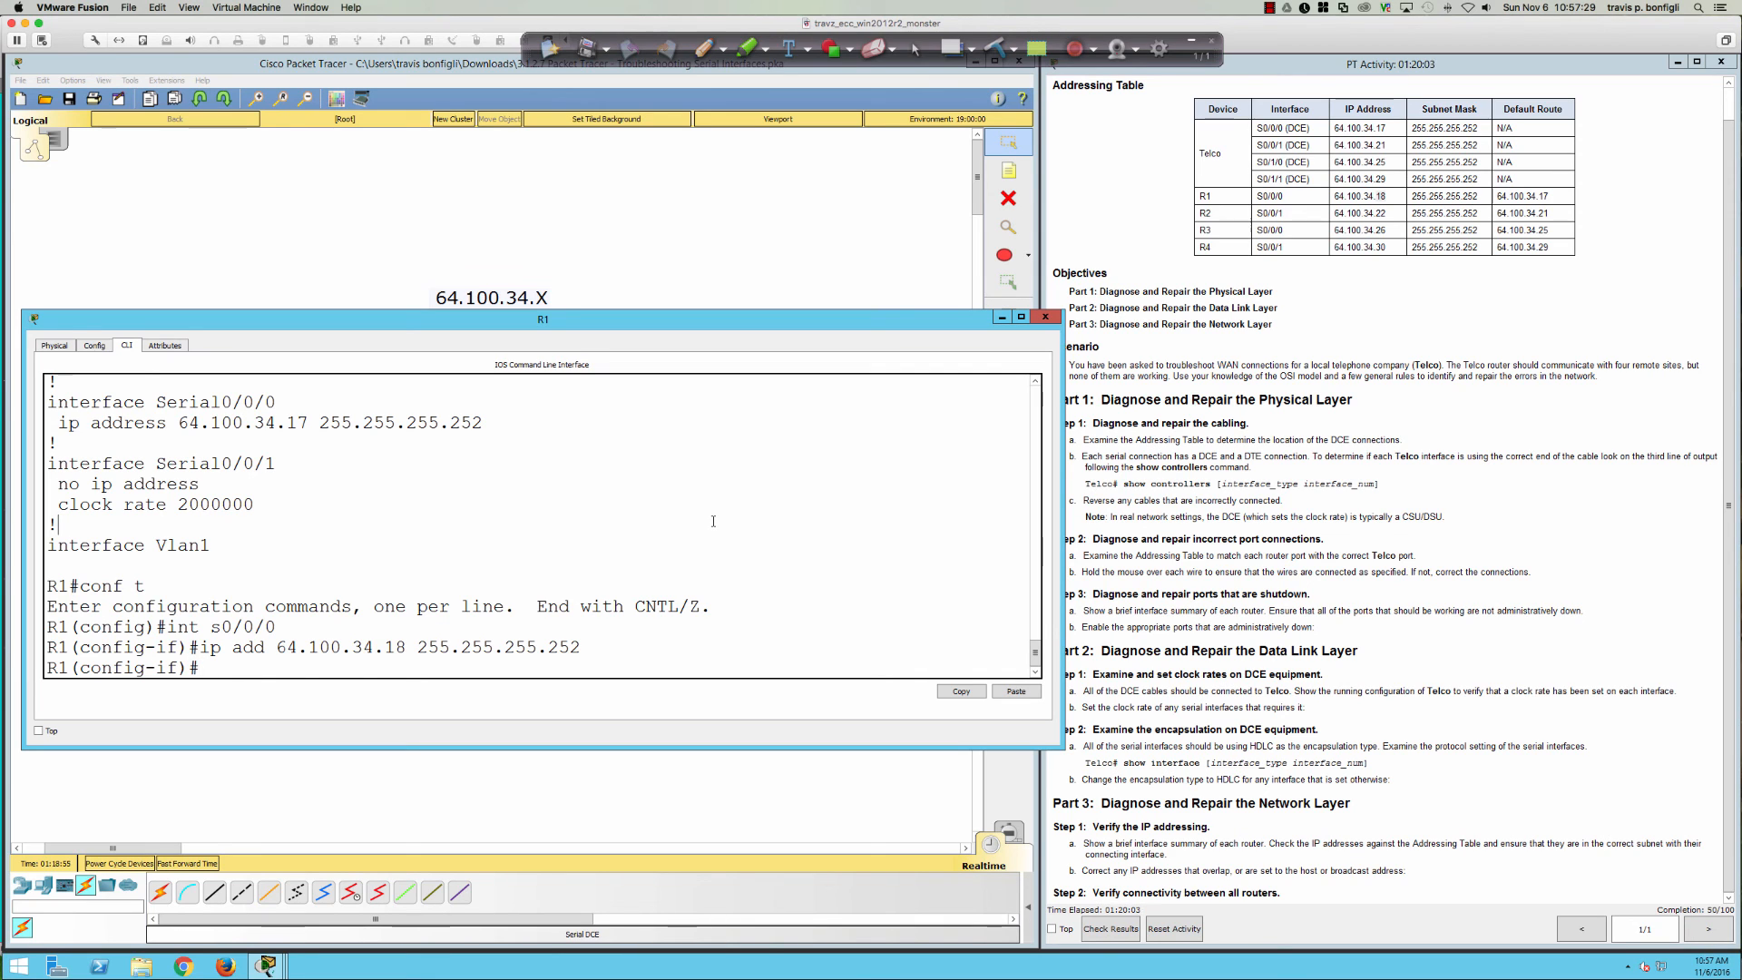
# - End R1's configuration mode and return to the network topology
pyautogui.write('end')
pyautogui.press('Return')
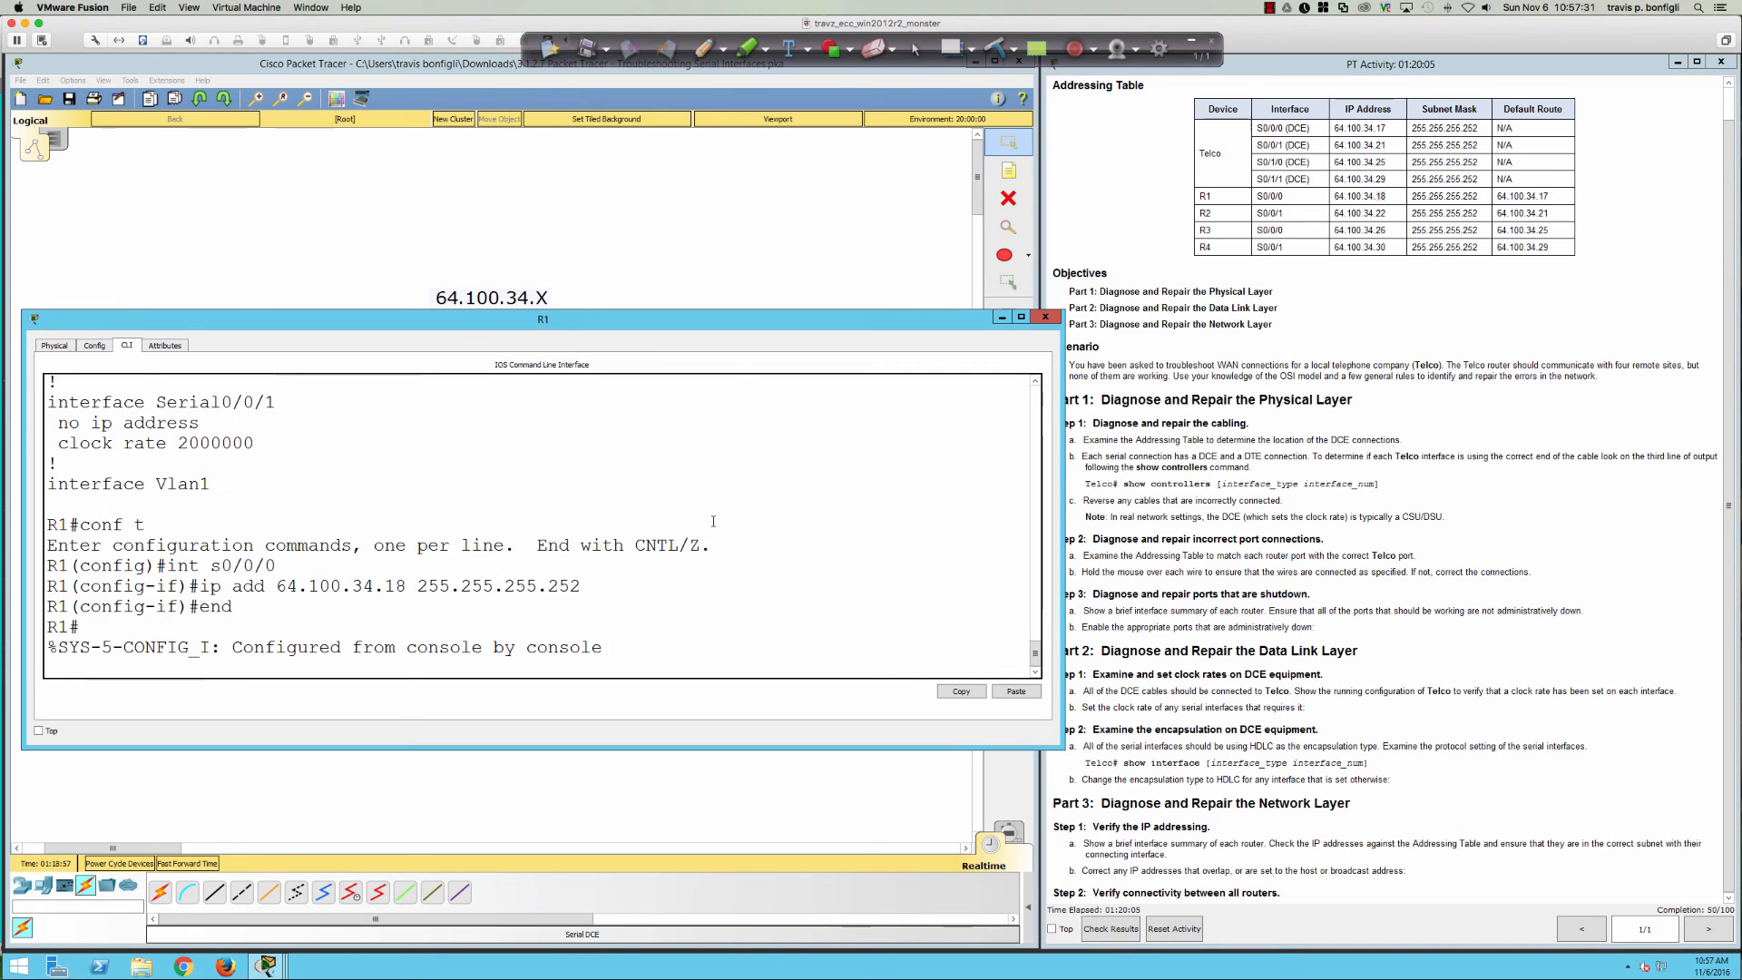
pyautogui.press('Return')
pyautogui.press('Return')
pyautogui.press('Return')
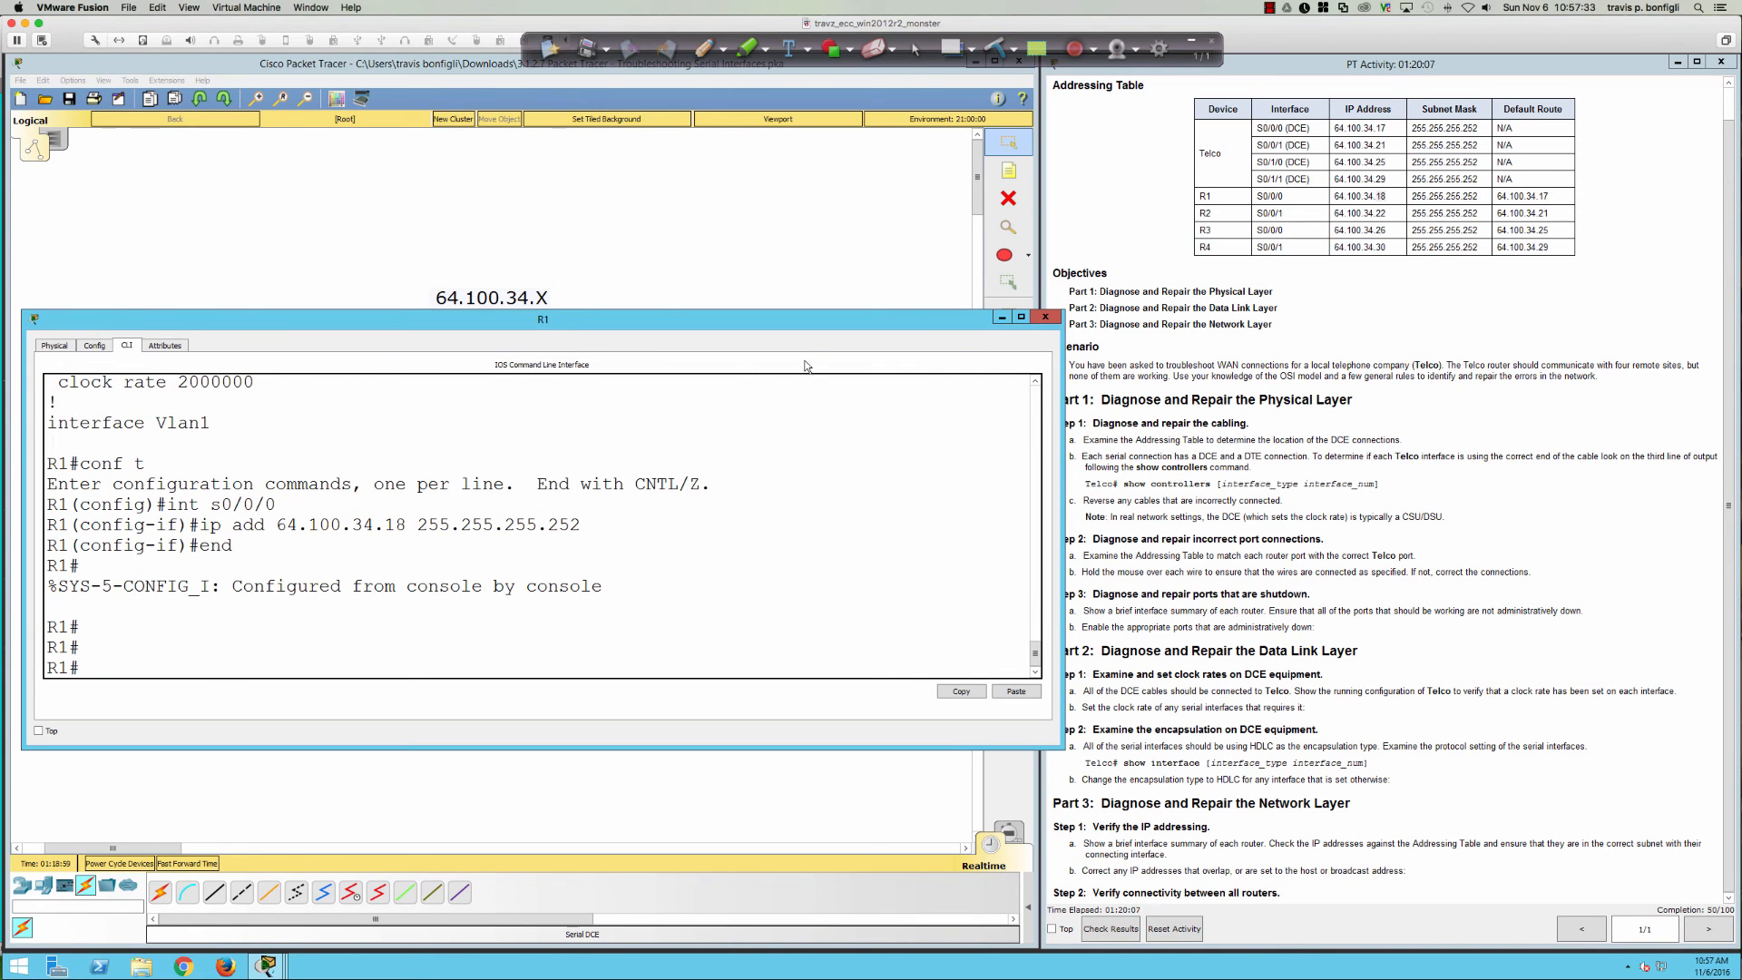
pyautogui.click(1045, 317)
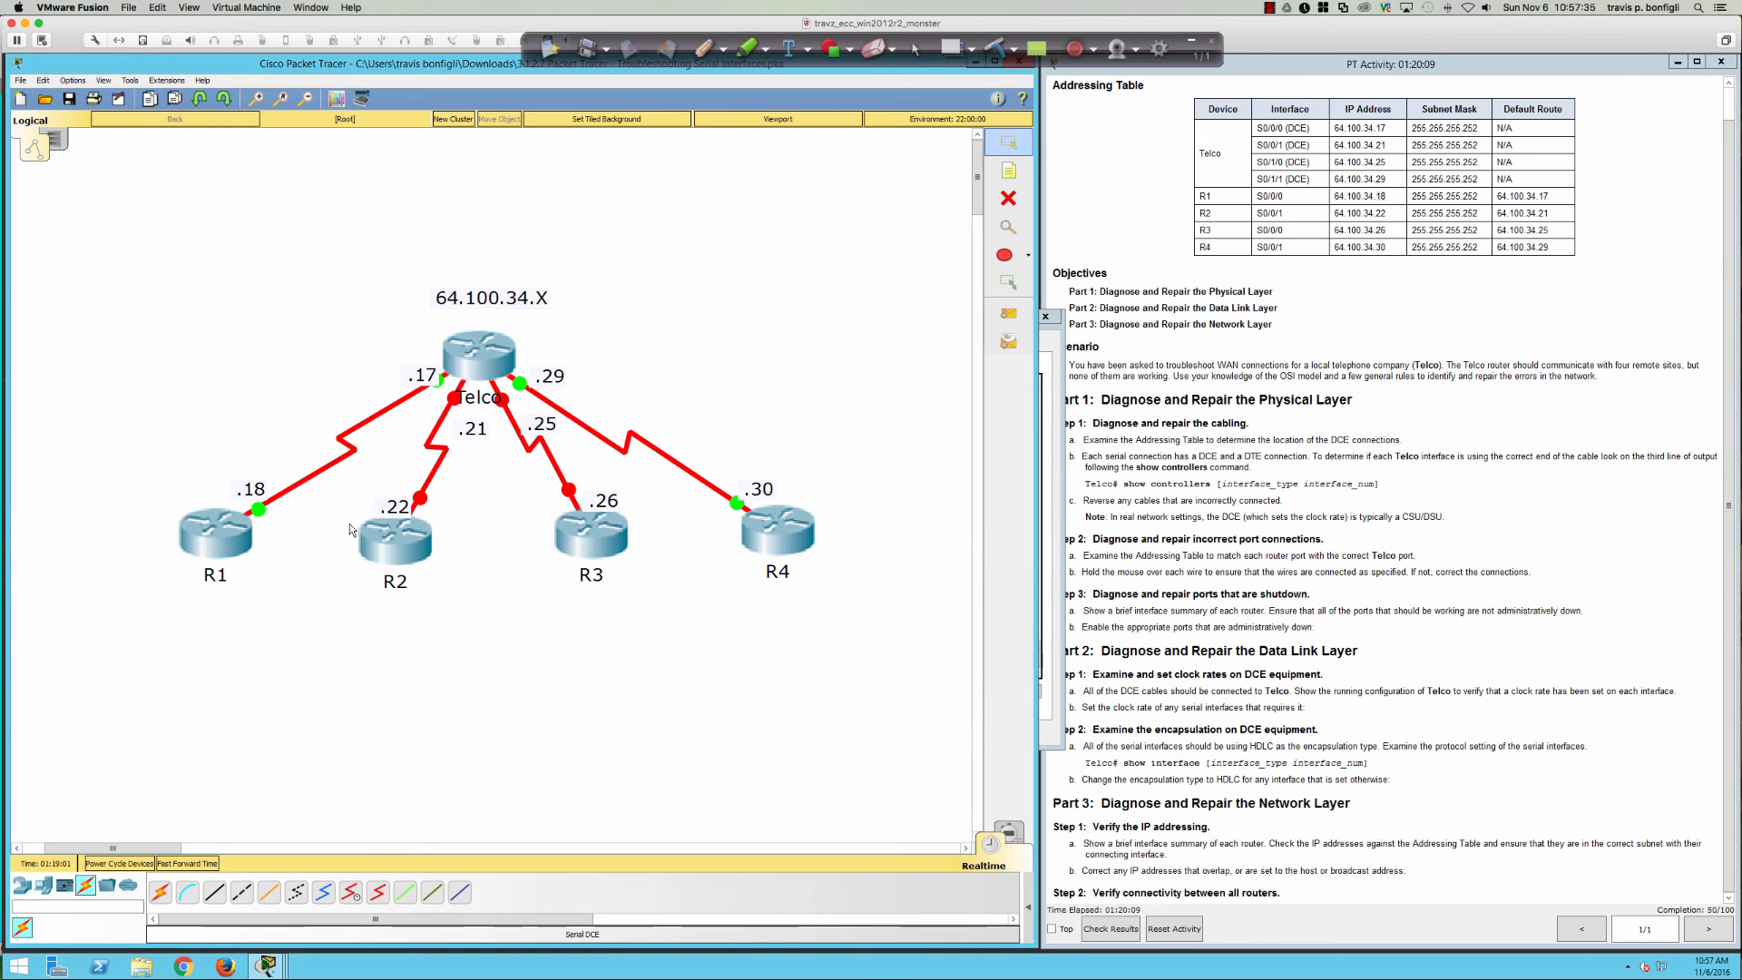
# - Open R2 in a widened window and get a prompt at its command line
pyautogui.click(394, 543)
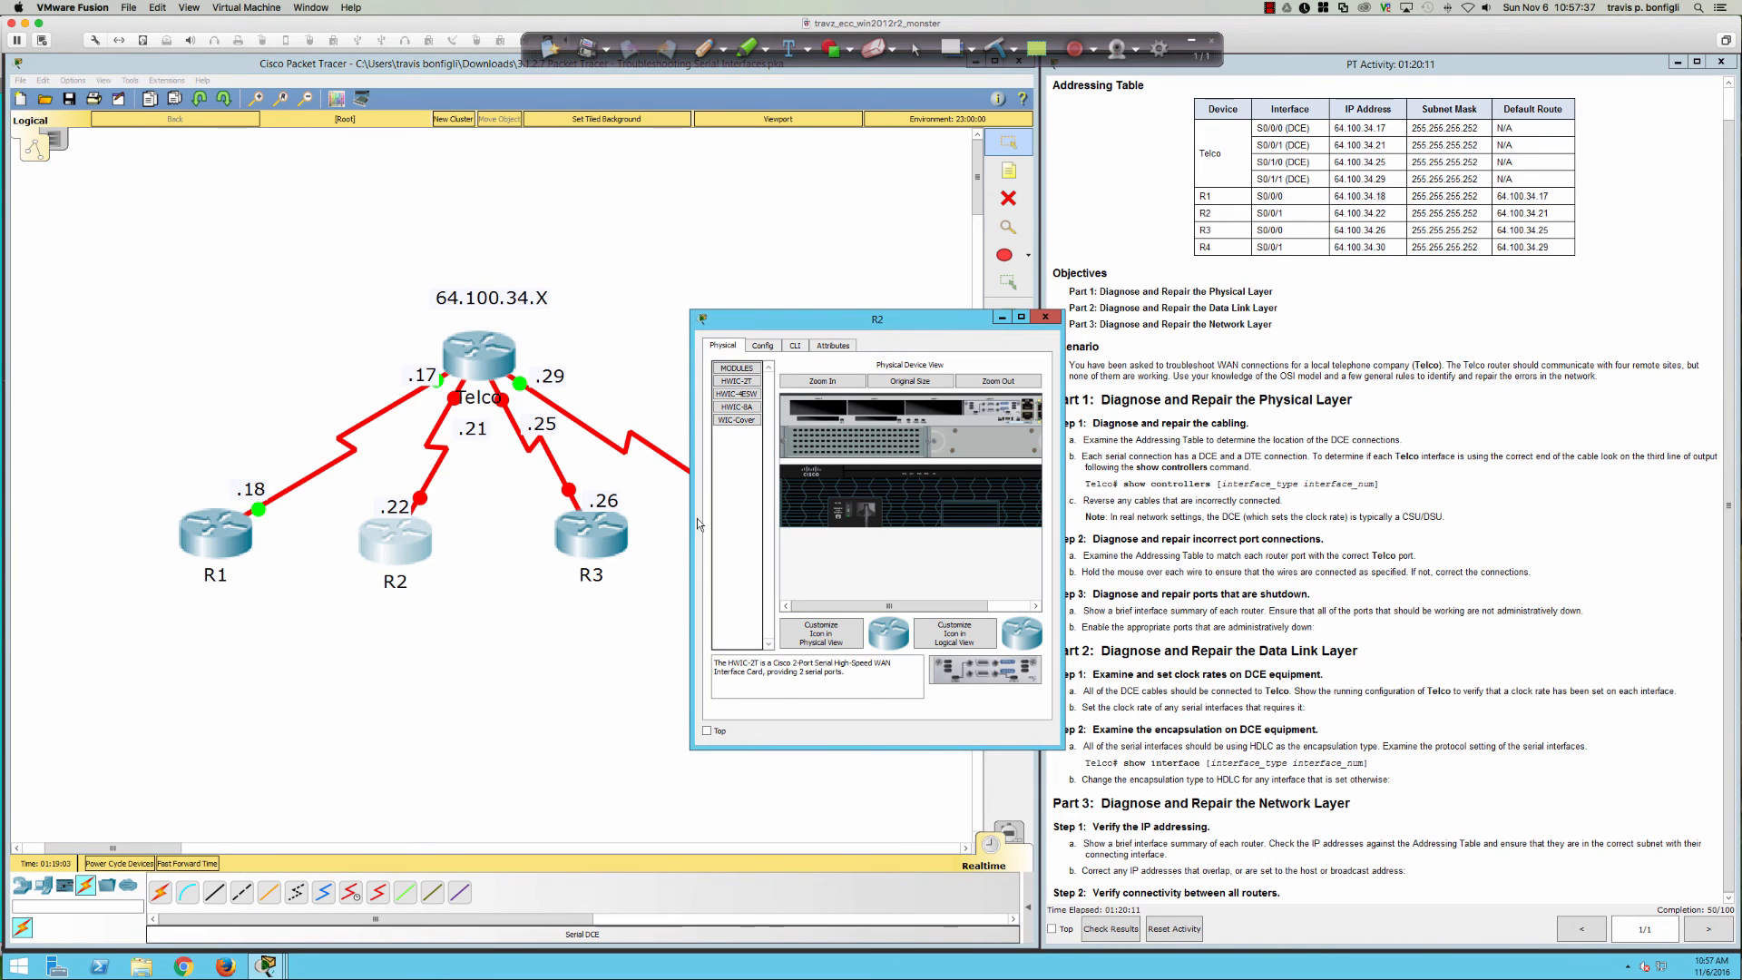
pyautogui.moveTo(691, 514); pyautogui.dragTo(15, 515)
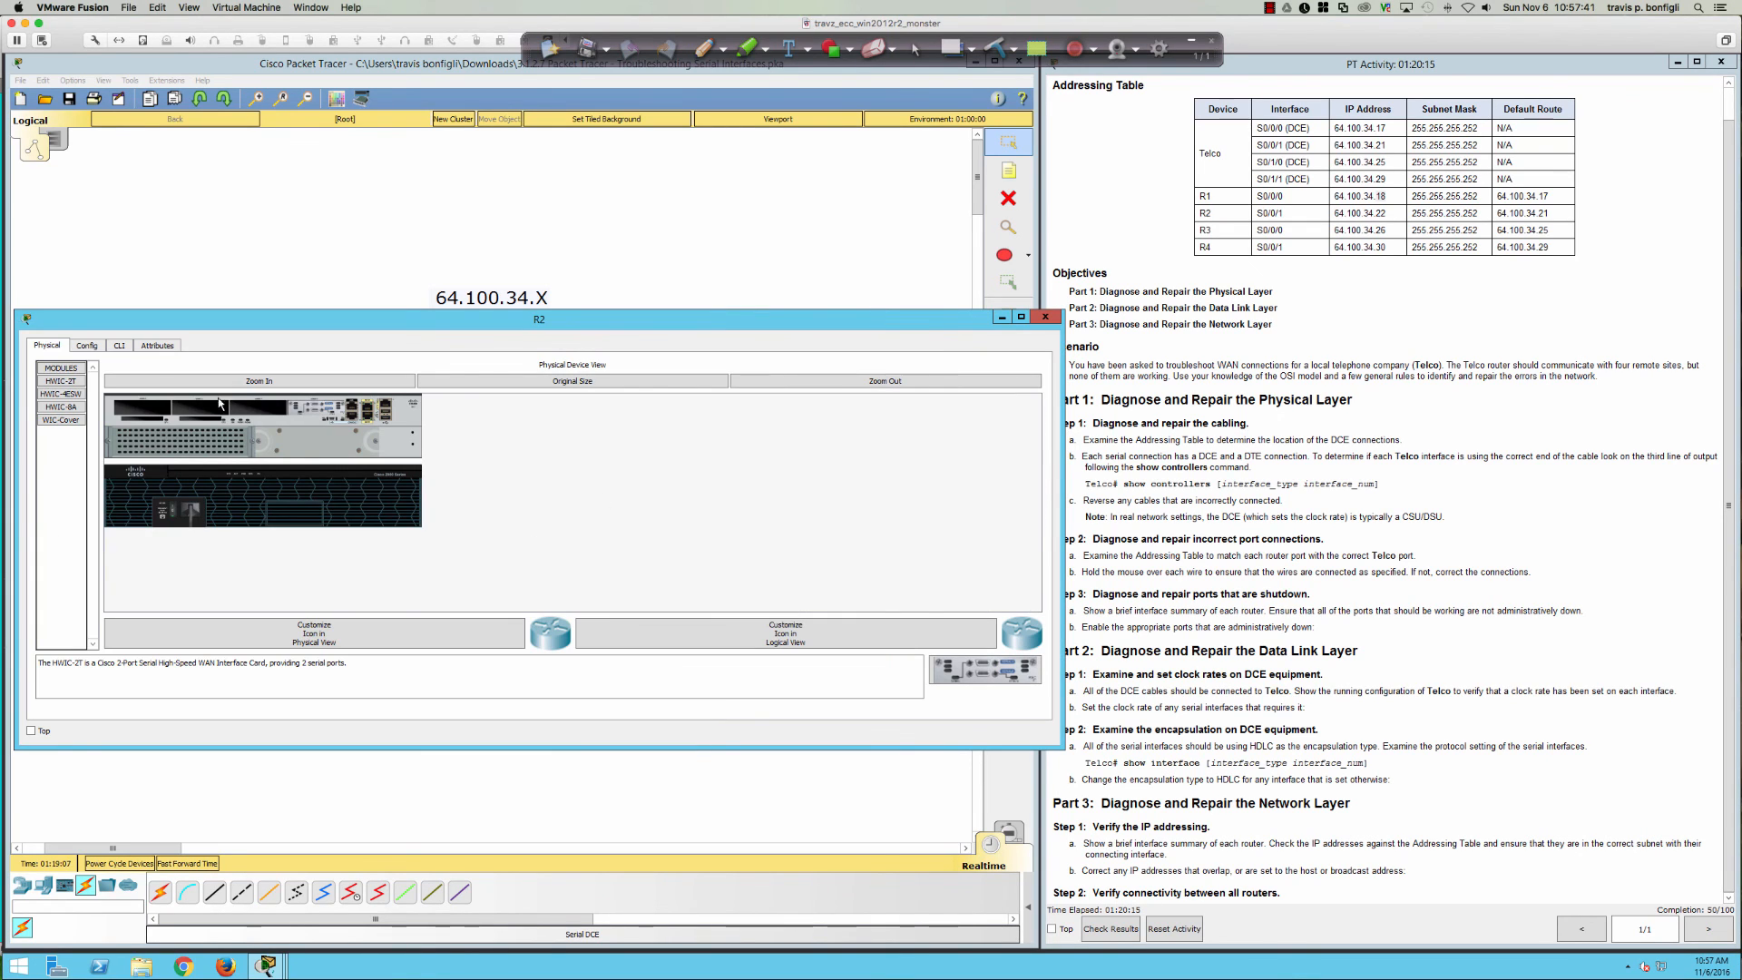
pyautogui.click(119, 346)
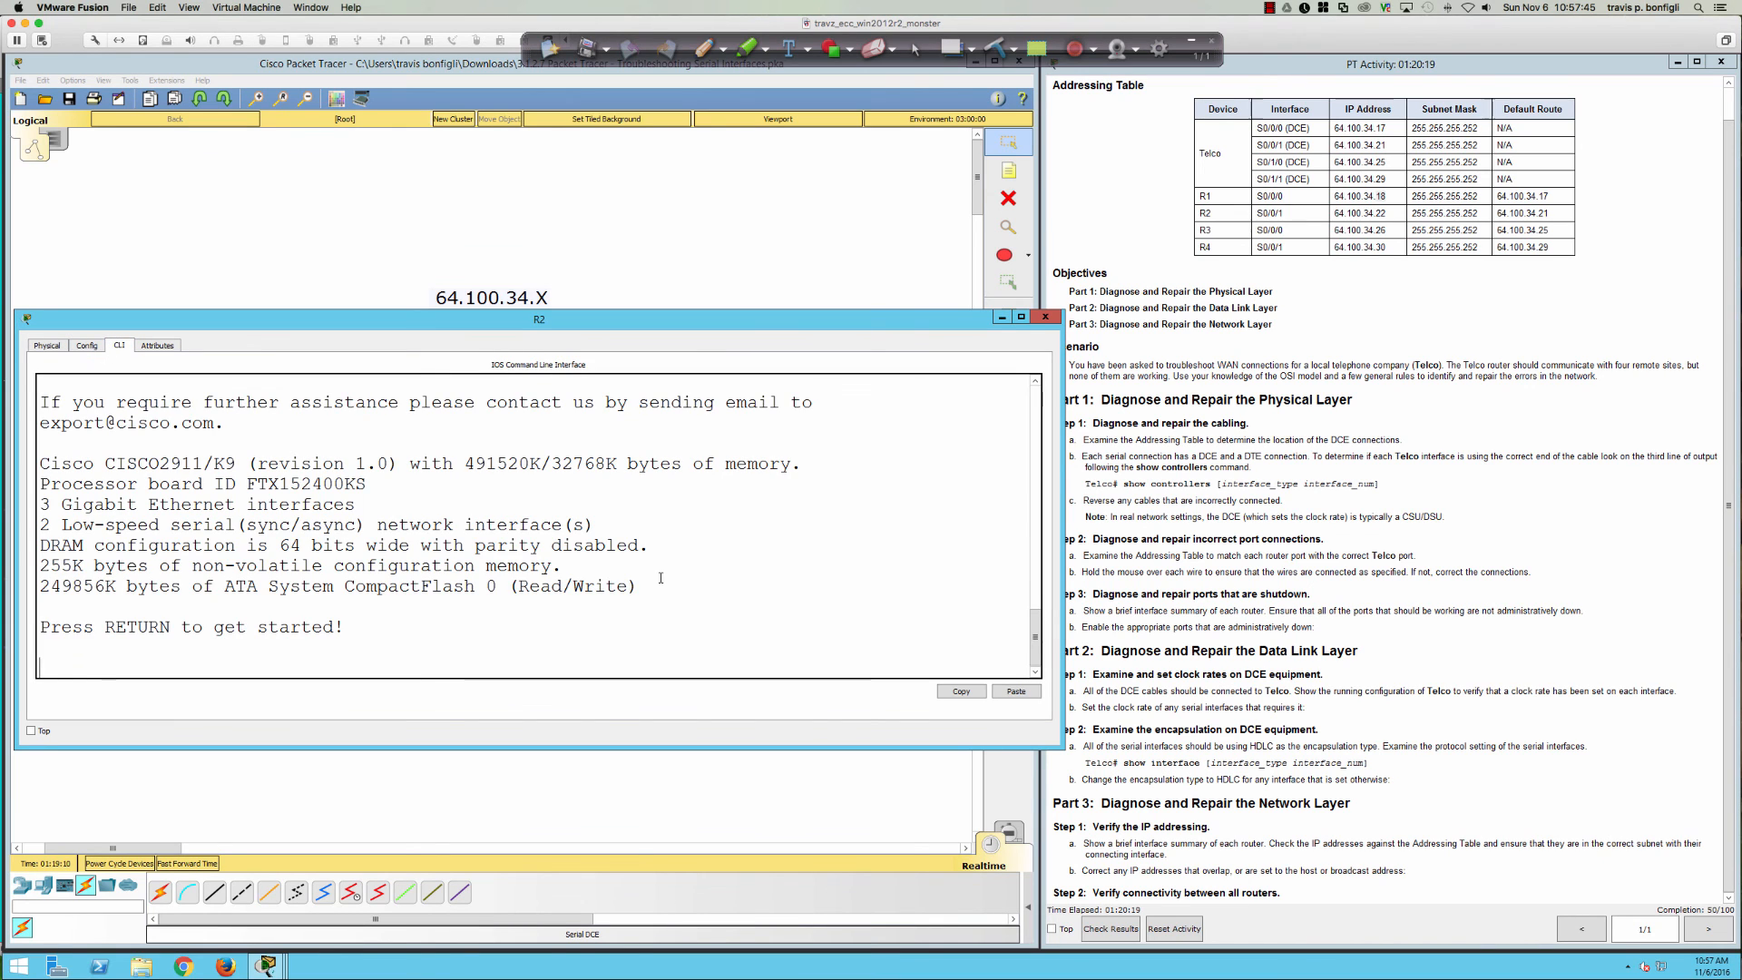
pyautogui.press('Return')
pyautogui.press('Return')
# - Enter privileged mode on R2 and show its running configuration with sh run, advancing through the serial interfaces to Vlan1
pyautogui.write('en')
pyautogui.press('Return')
pyautogui.write('sh run')
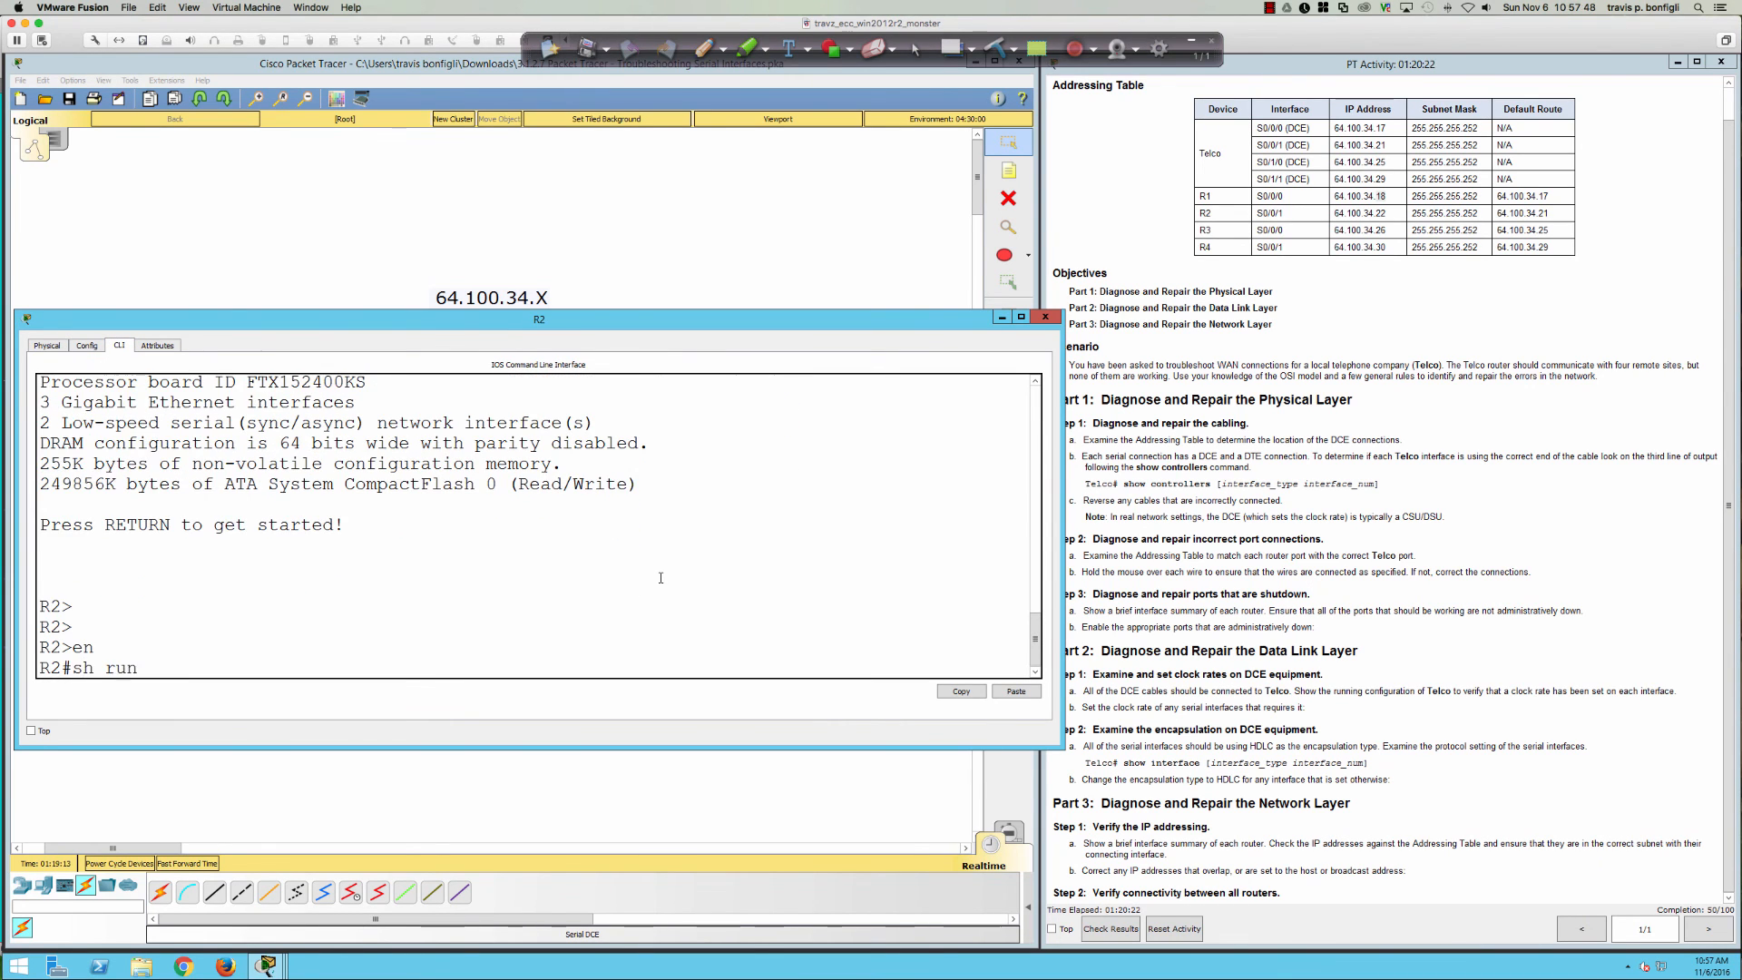
pyautogui.press('Return')
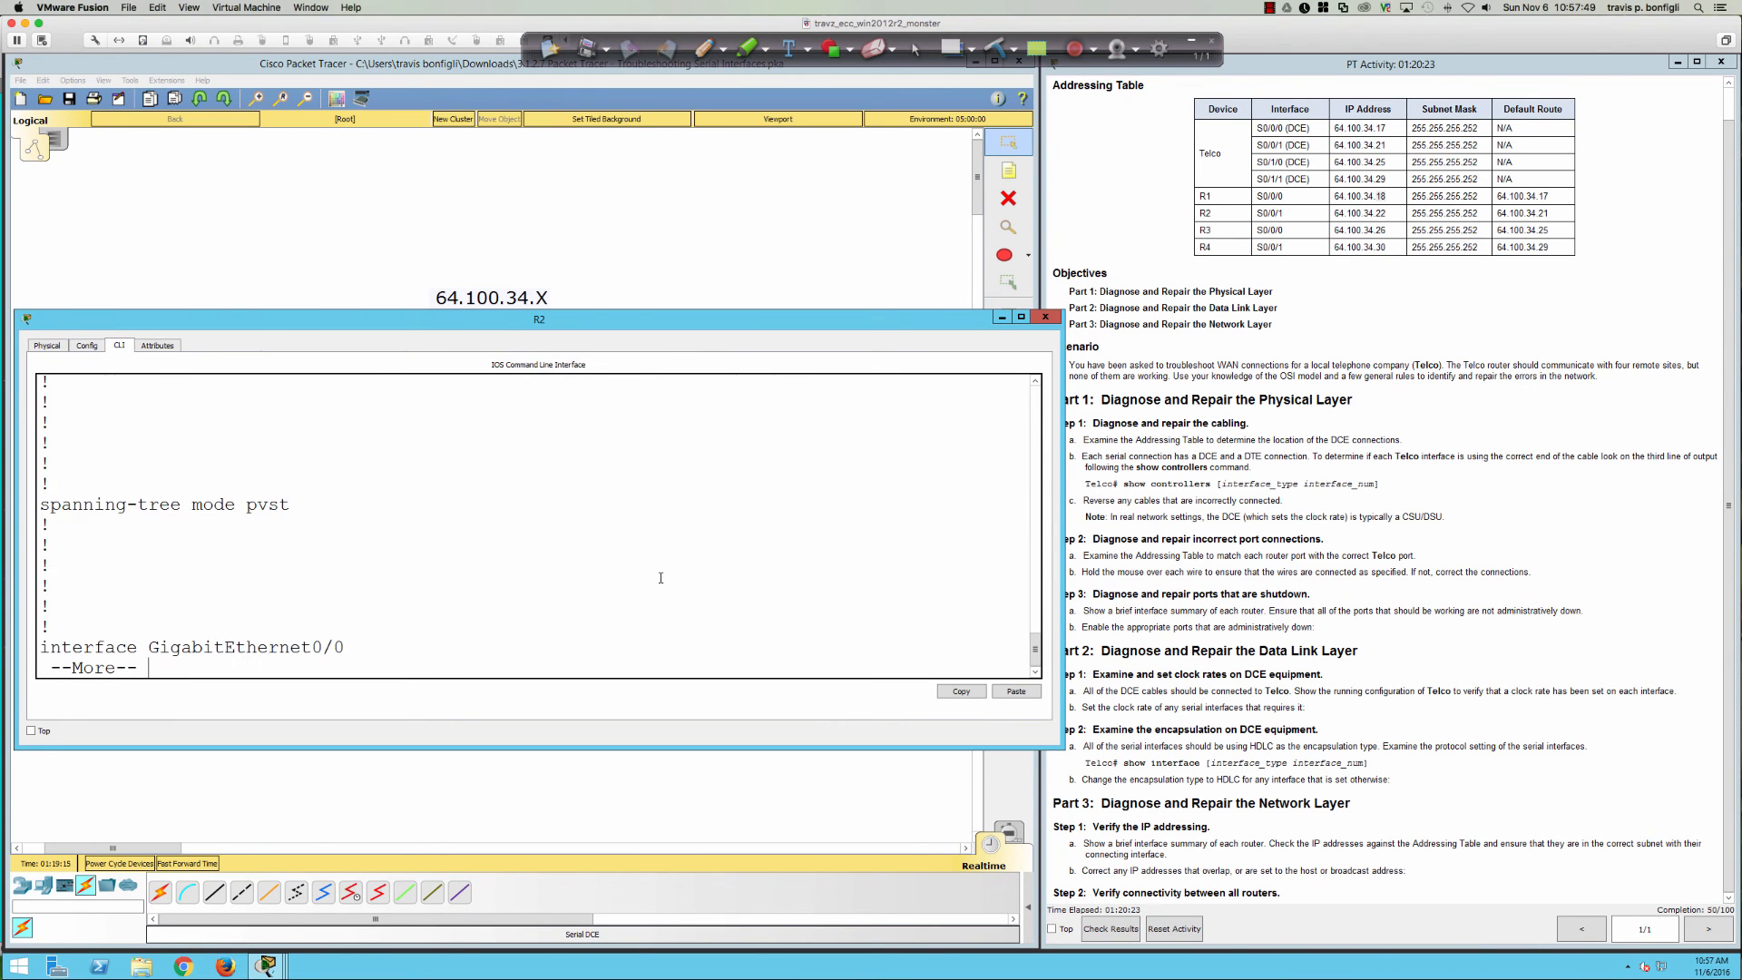
pyautogui.press('space')
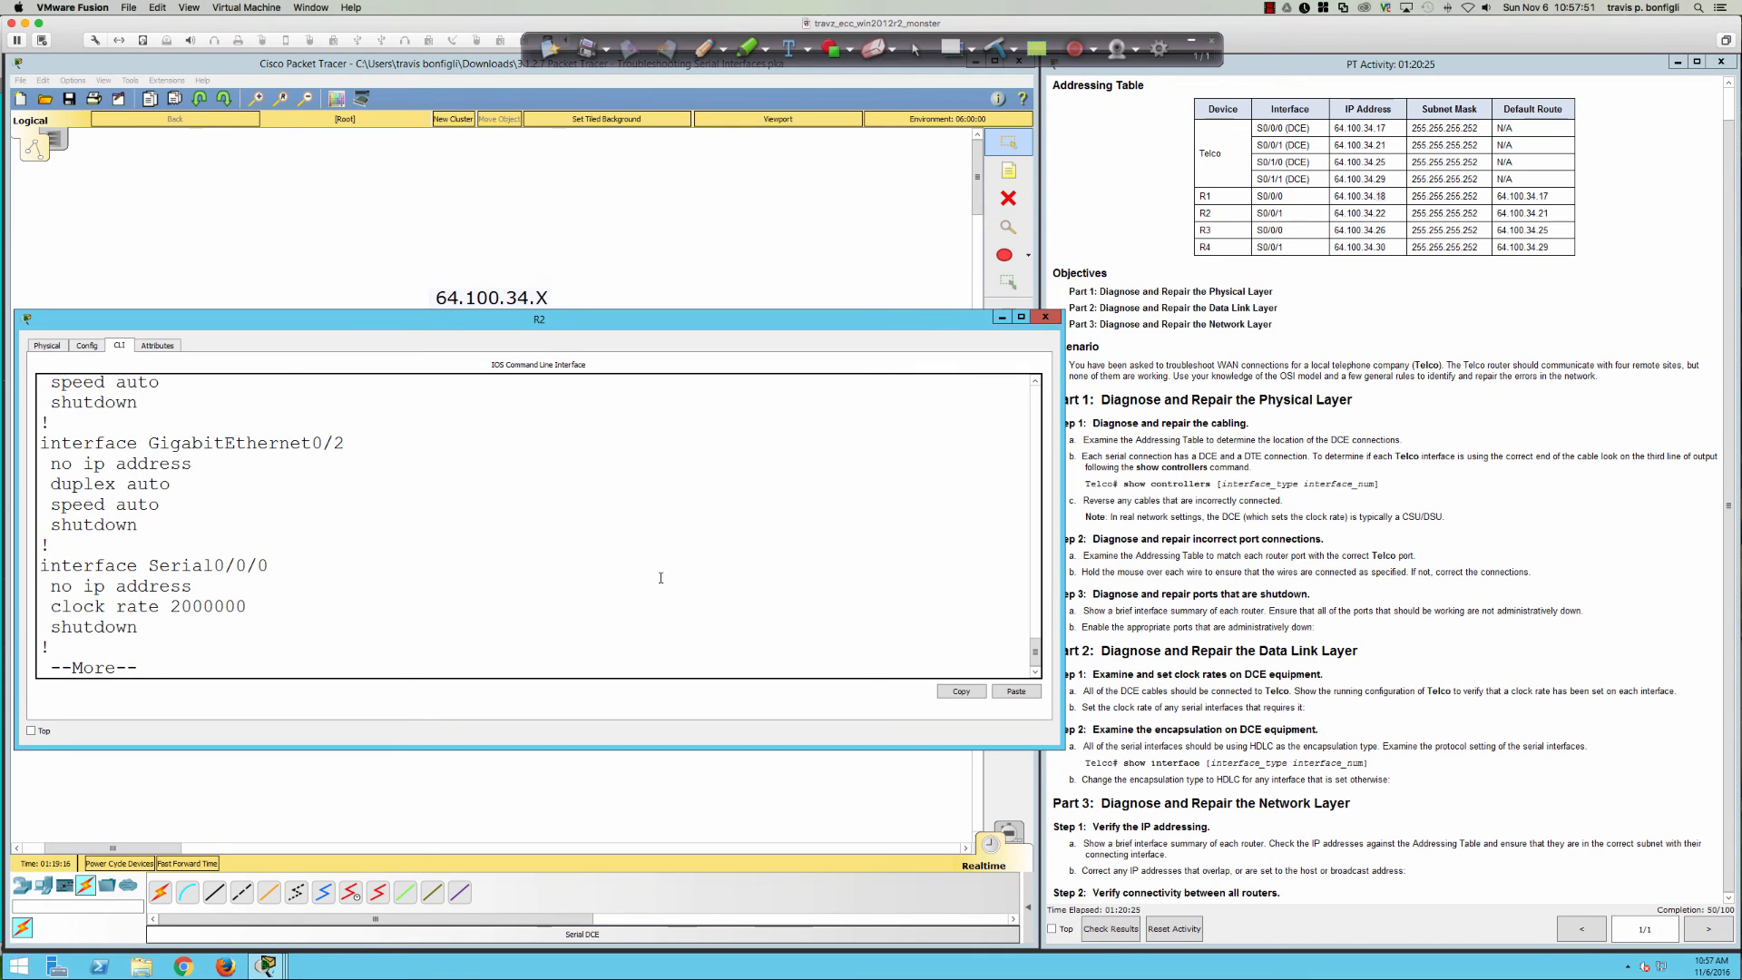
pyautogui.press('Return')
pyautogui.press('Return')
pyautogui.press('Return')
pyautogui.press('Return')
pyautogui.press('Return')
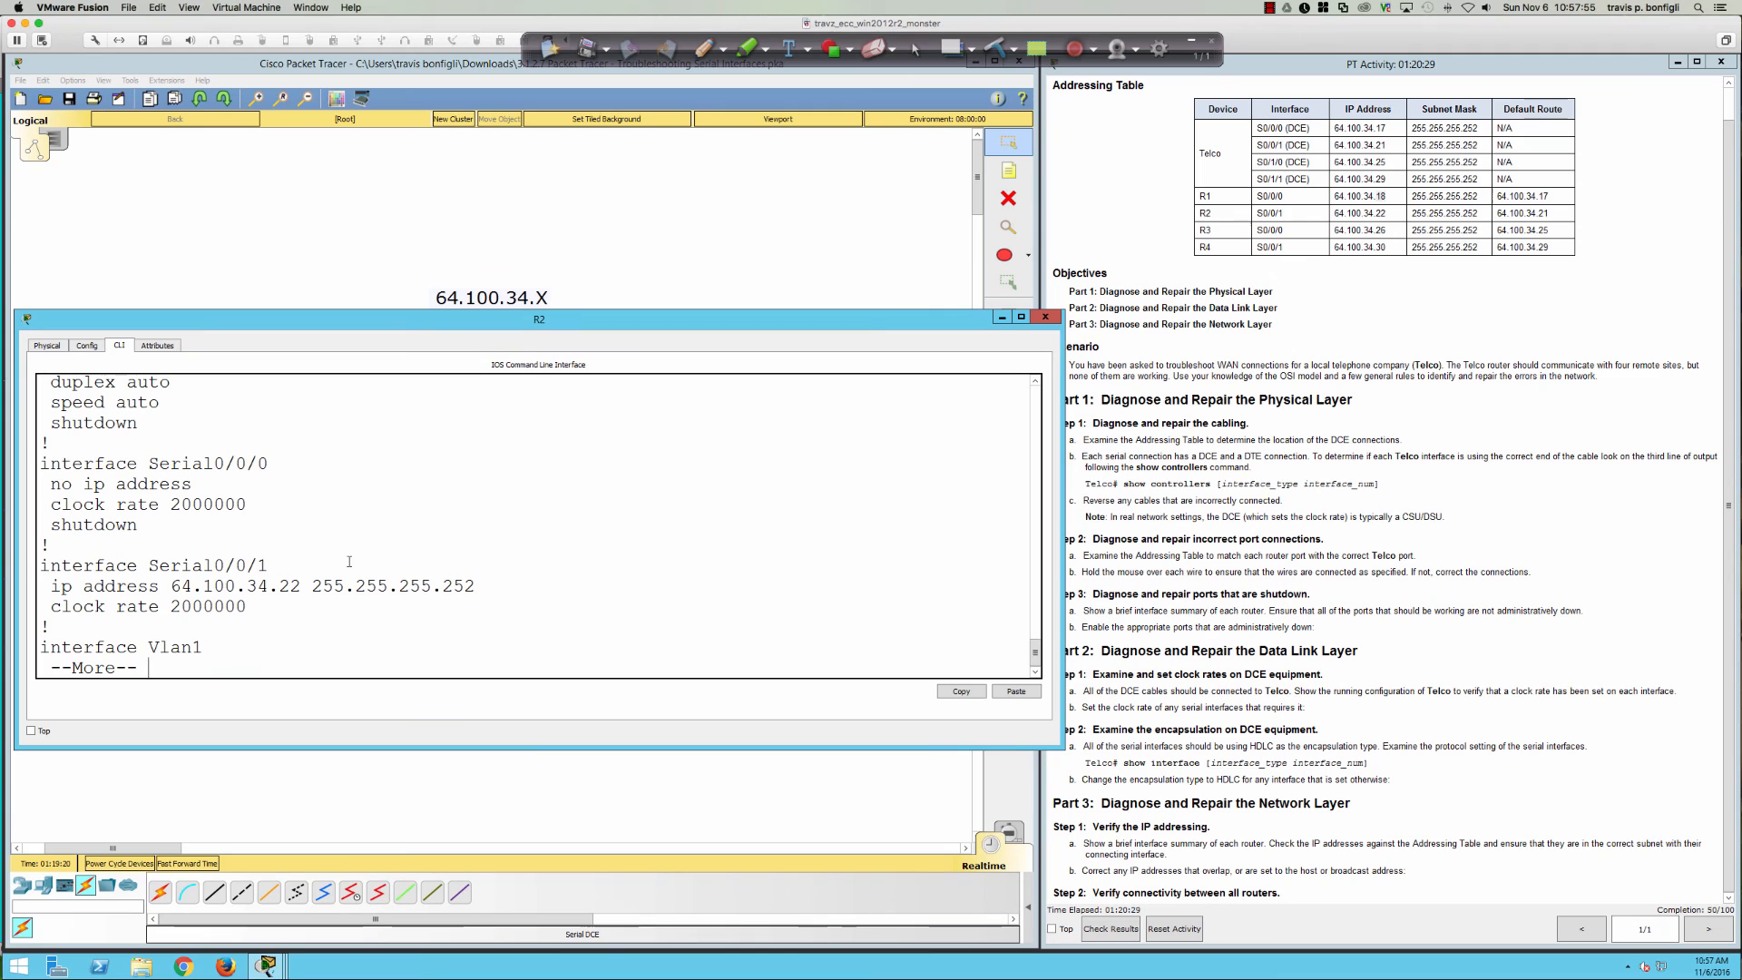
# - Highlight R2's Serial0/0/1 name, IP address and subnet mask to check them against the addressing table, and quit the listing
pyautogui.moveTo(191, 565); pyautogui.dragTo(267, 565)
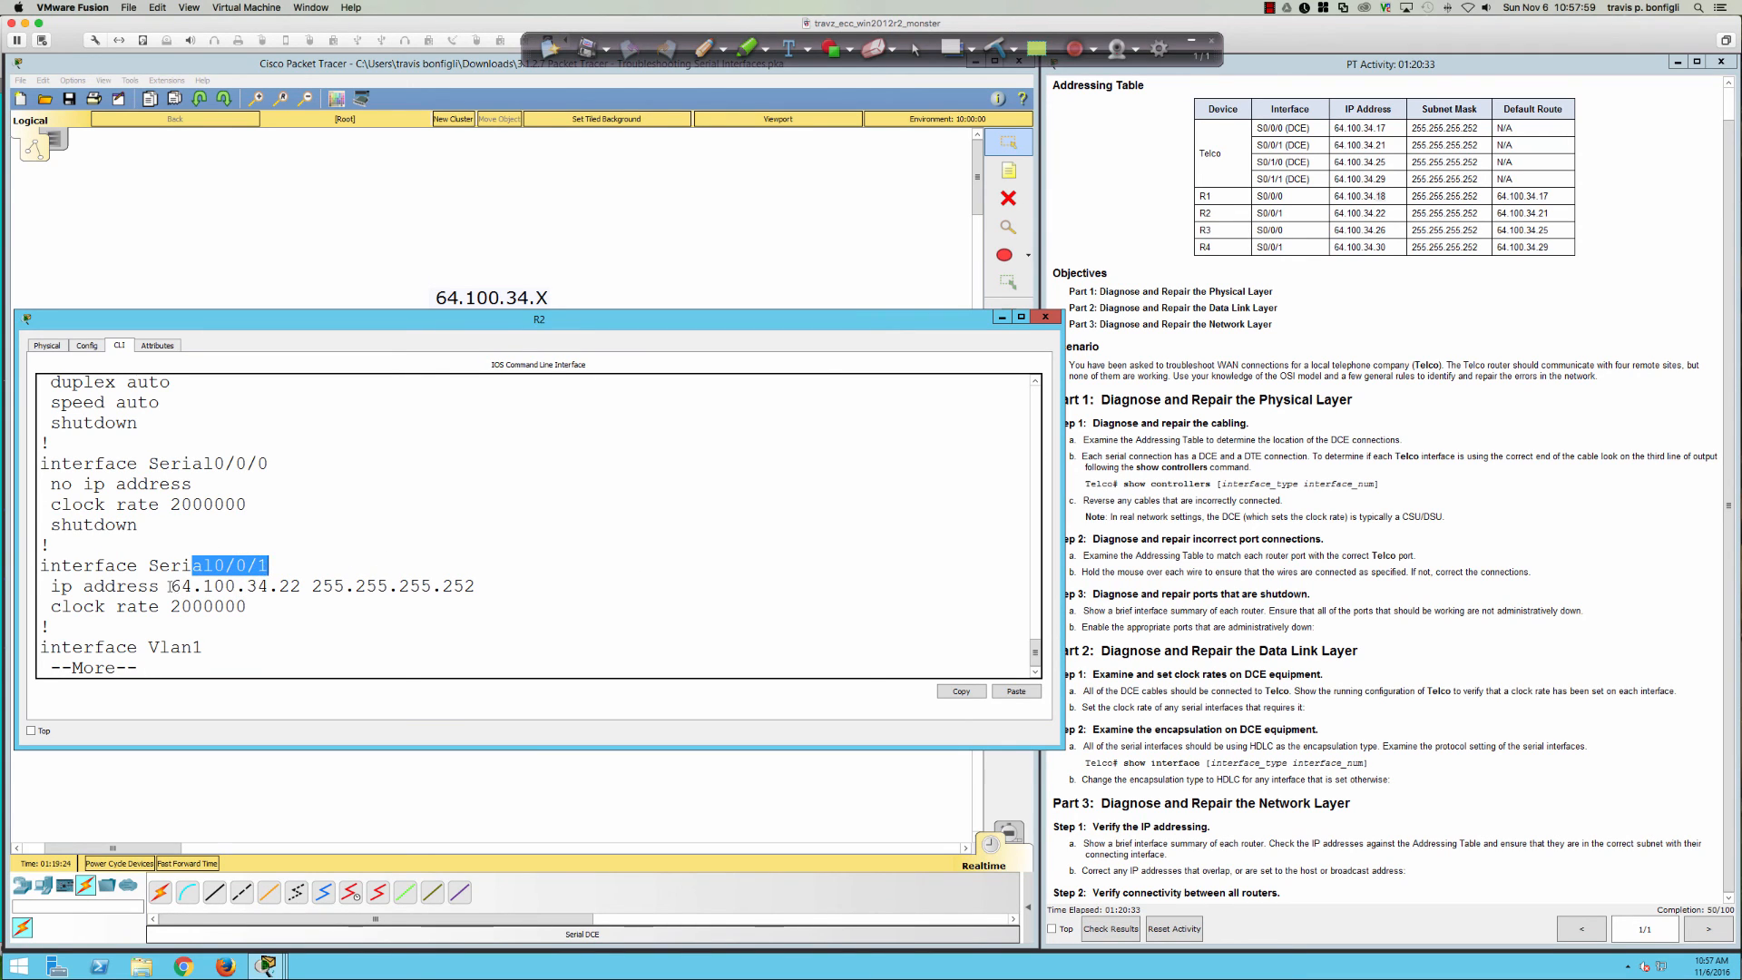
pyautogui.moveTo(170, 587); pyautogui.dragTo(477, 588)
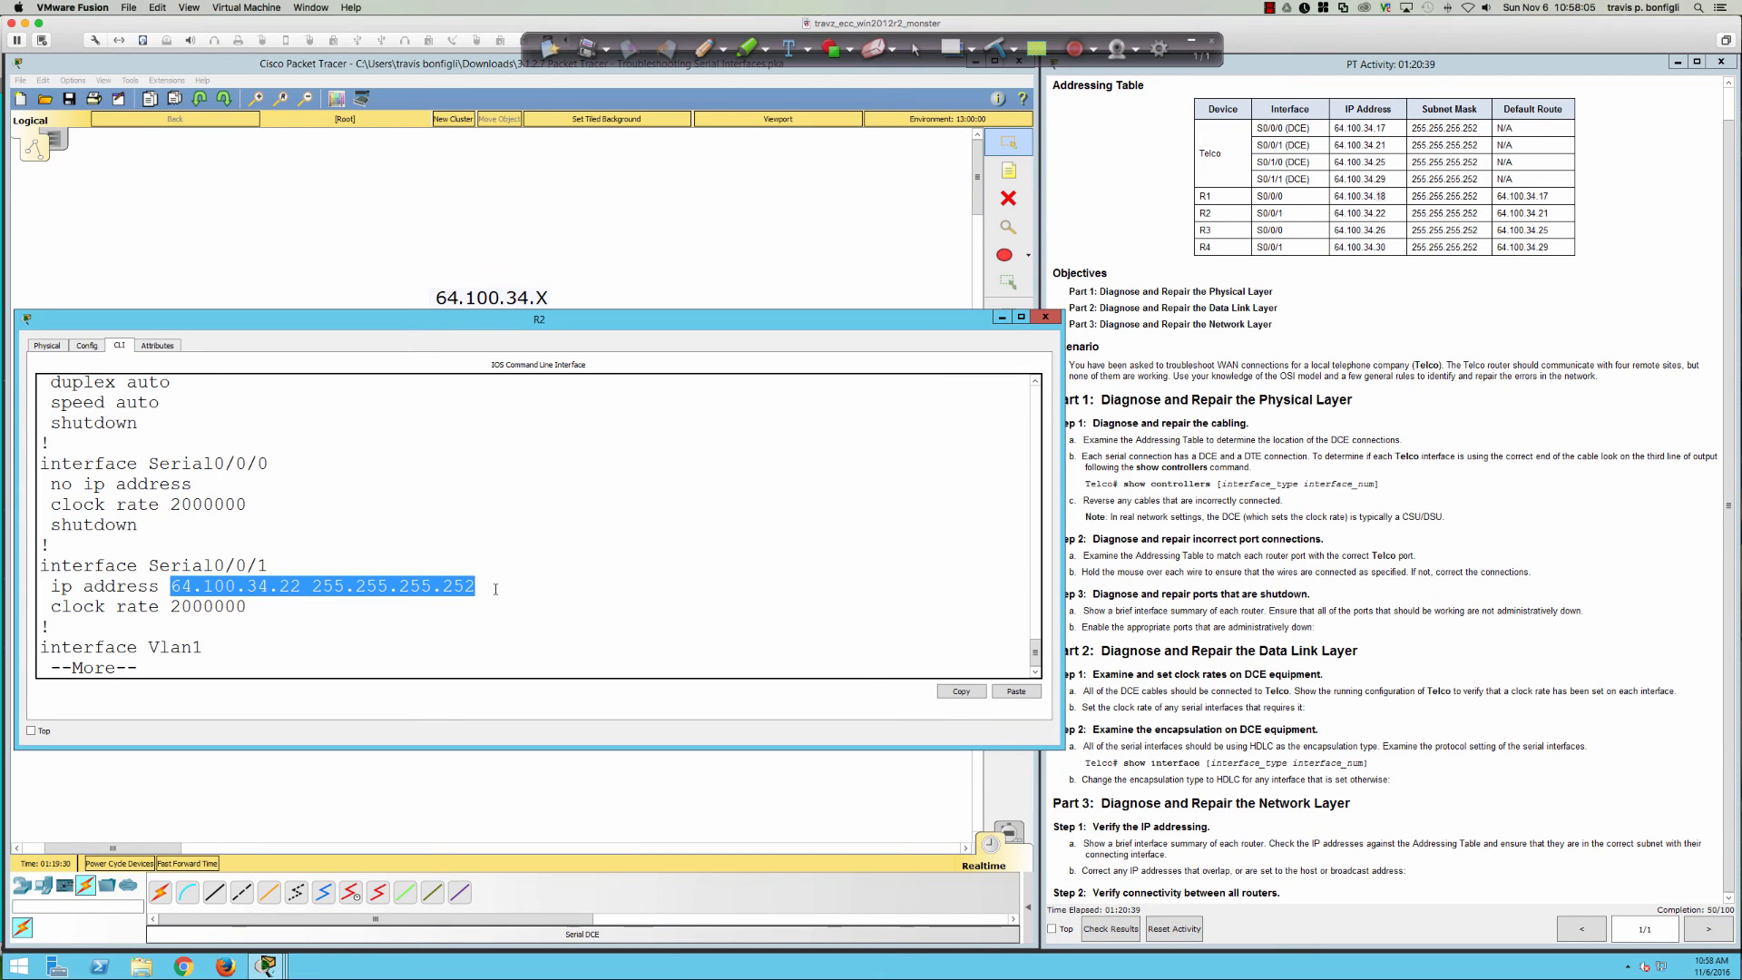
pyautogui.click(495, 589)
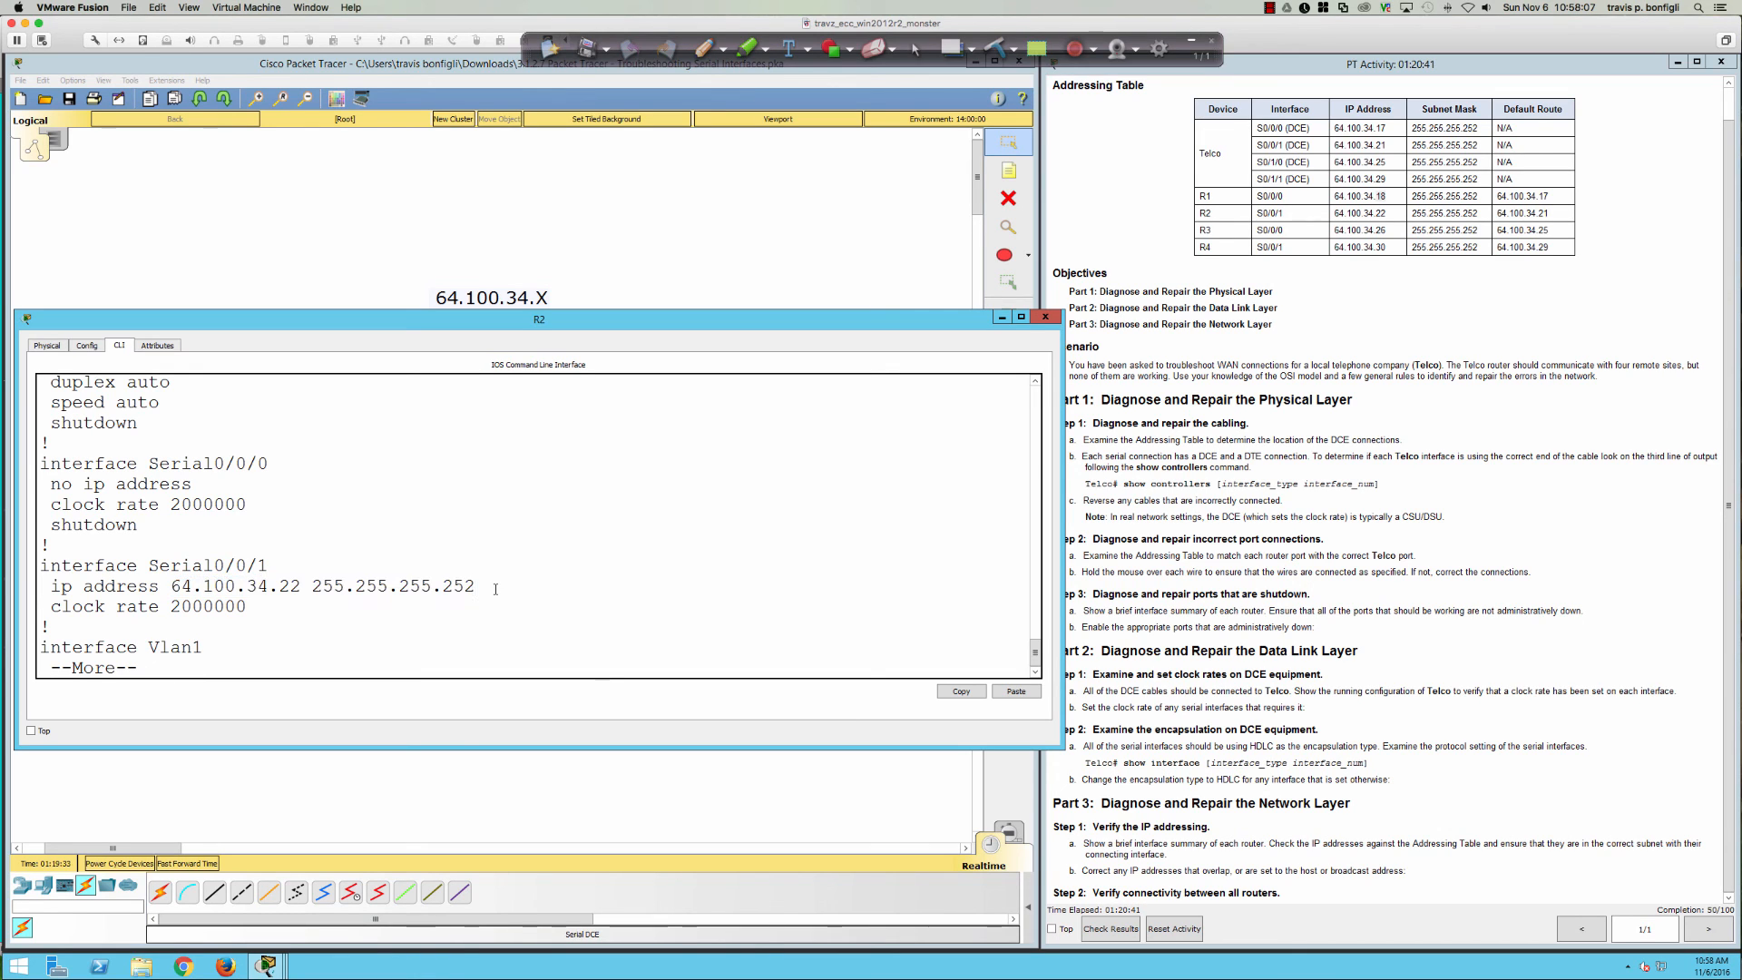
pyautogui.press('q')
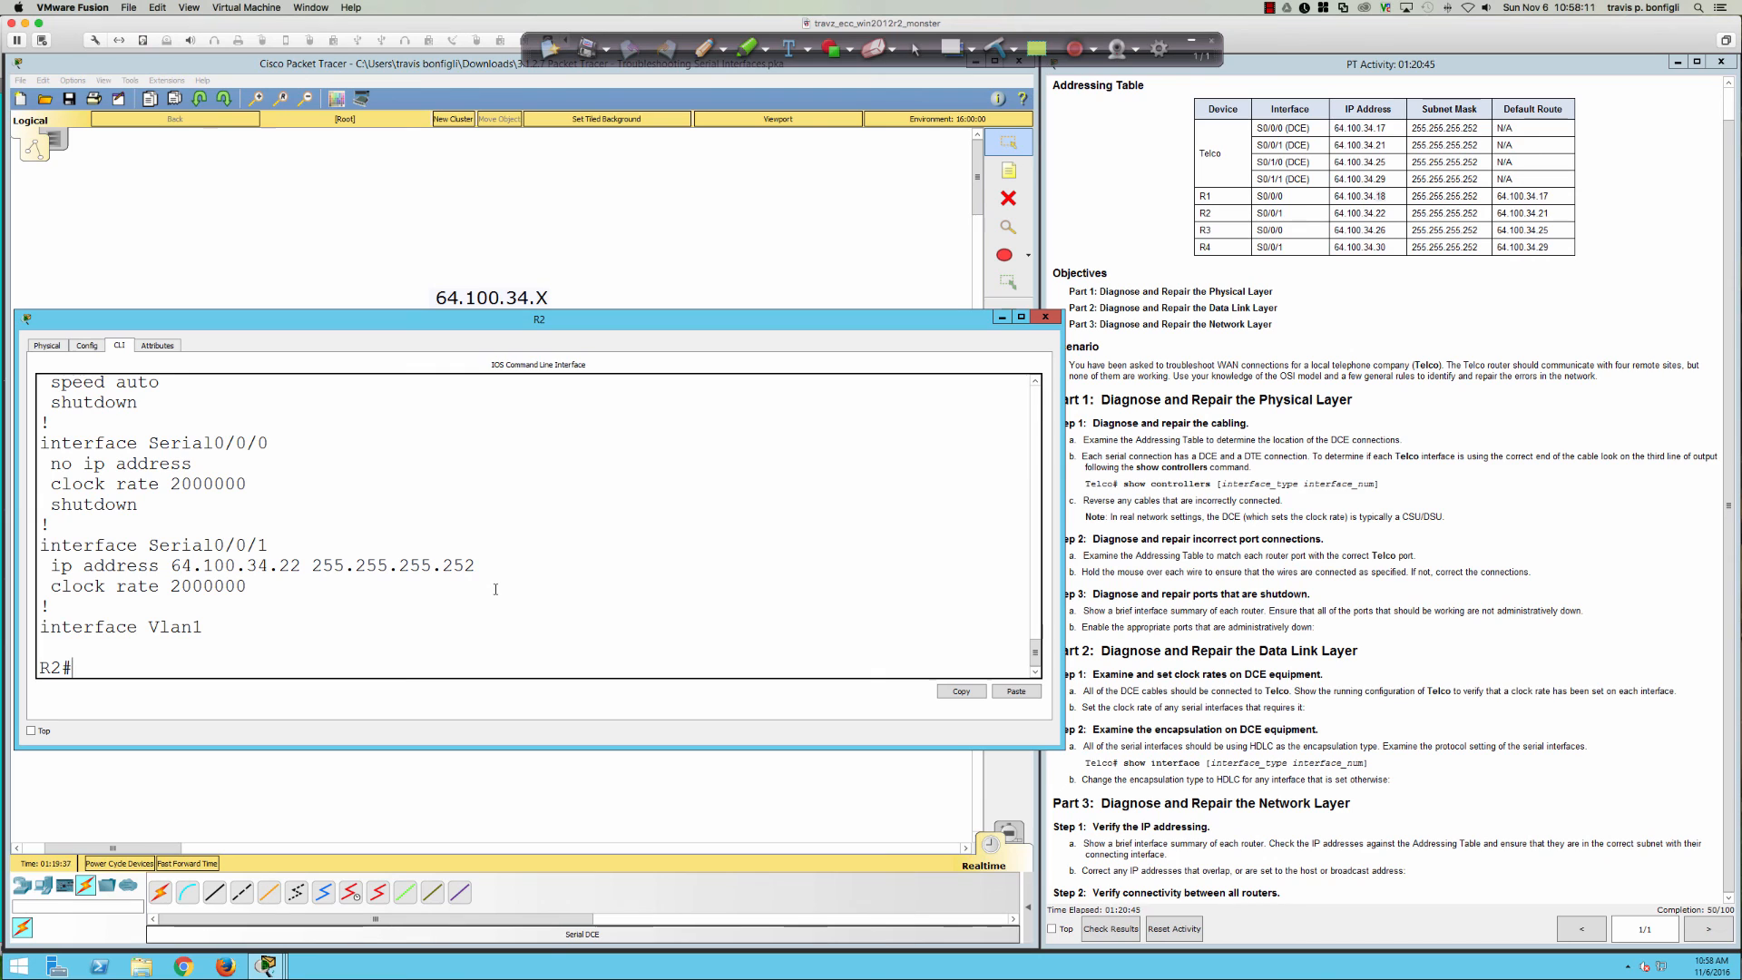
# - Show R2's routing table with sh ip route and return to the network topology
pyautogui.write('sh ip route')
pyautogui.press('Return')
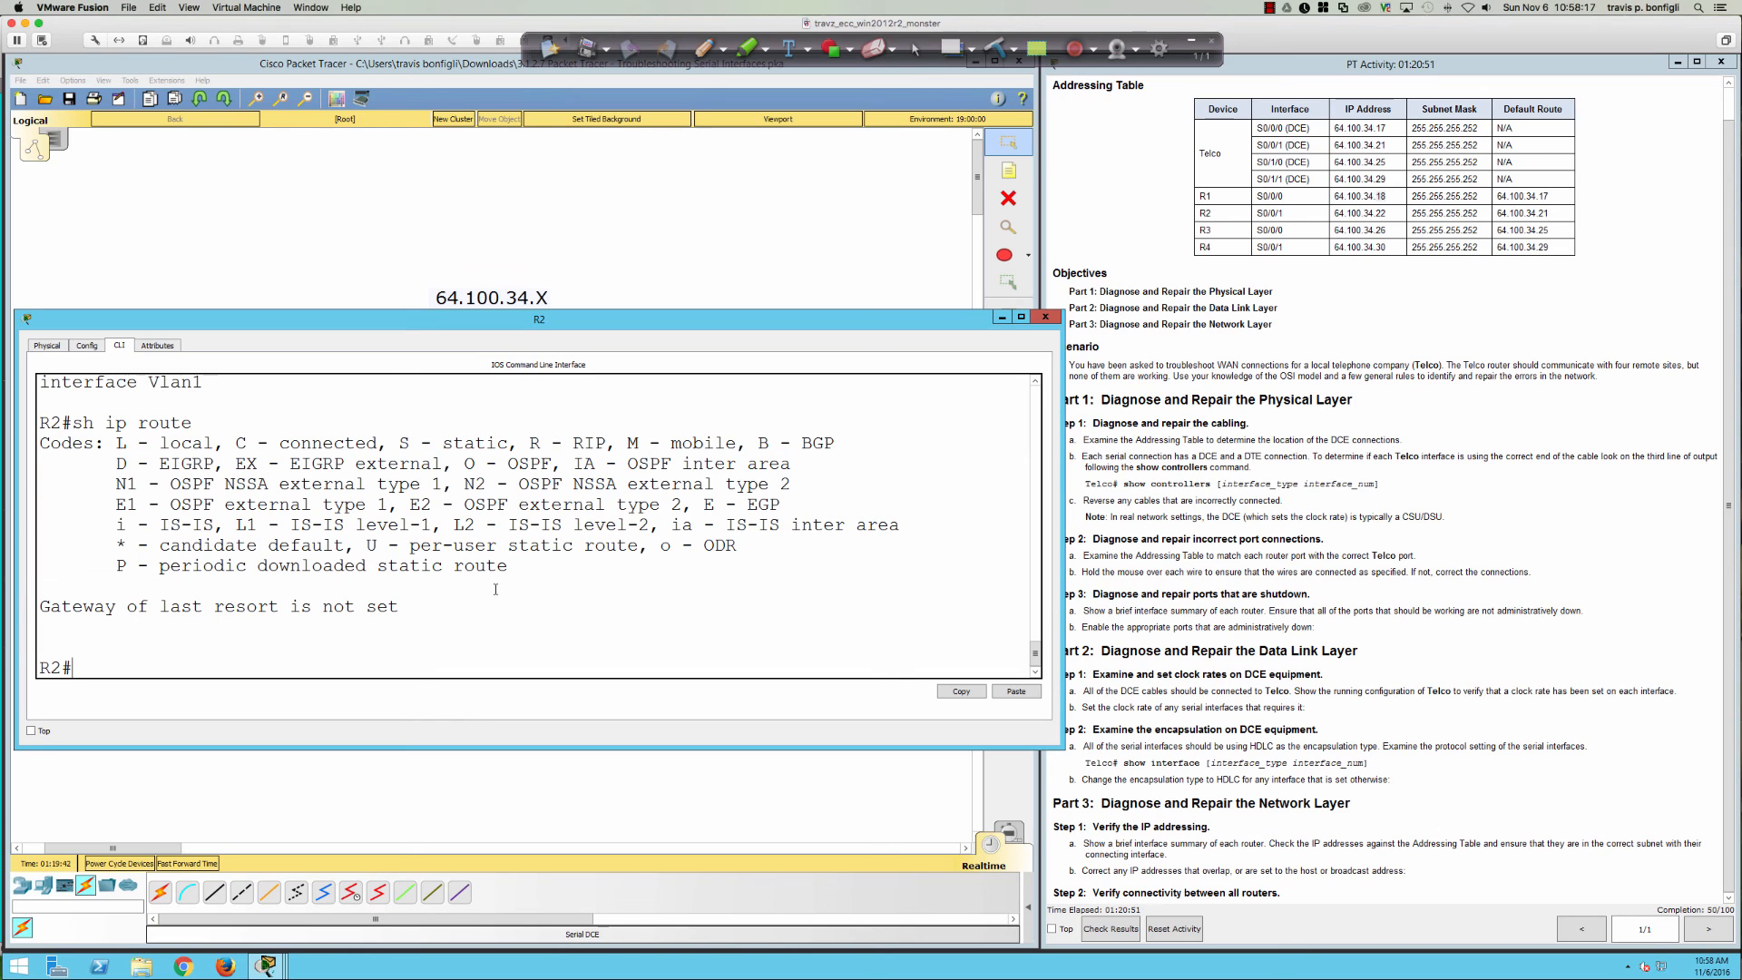
pyautogui.click(530, 228)
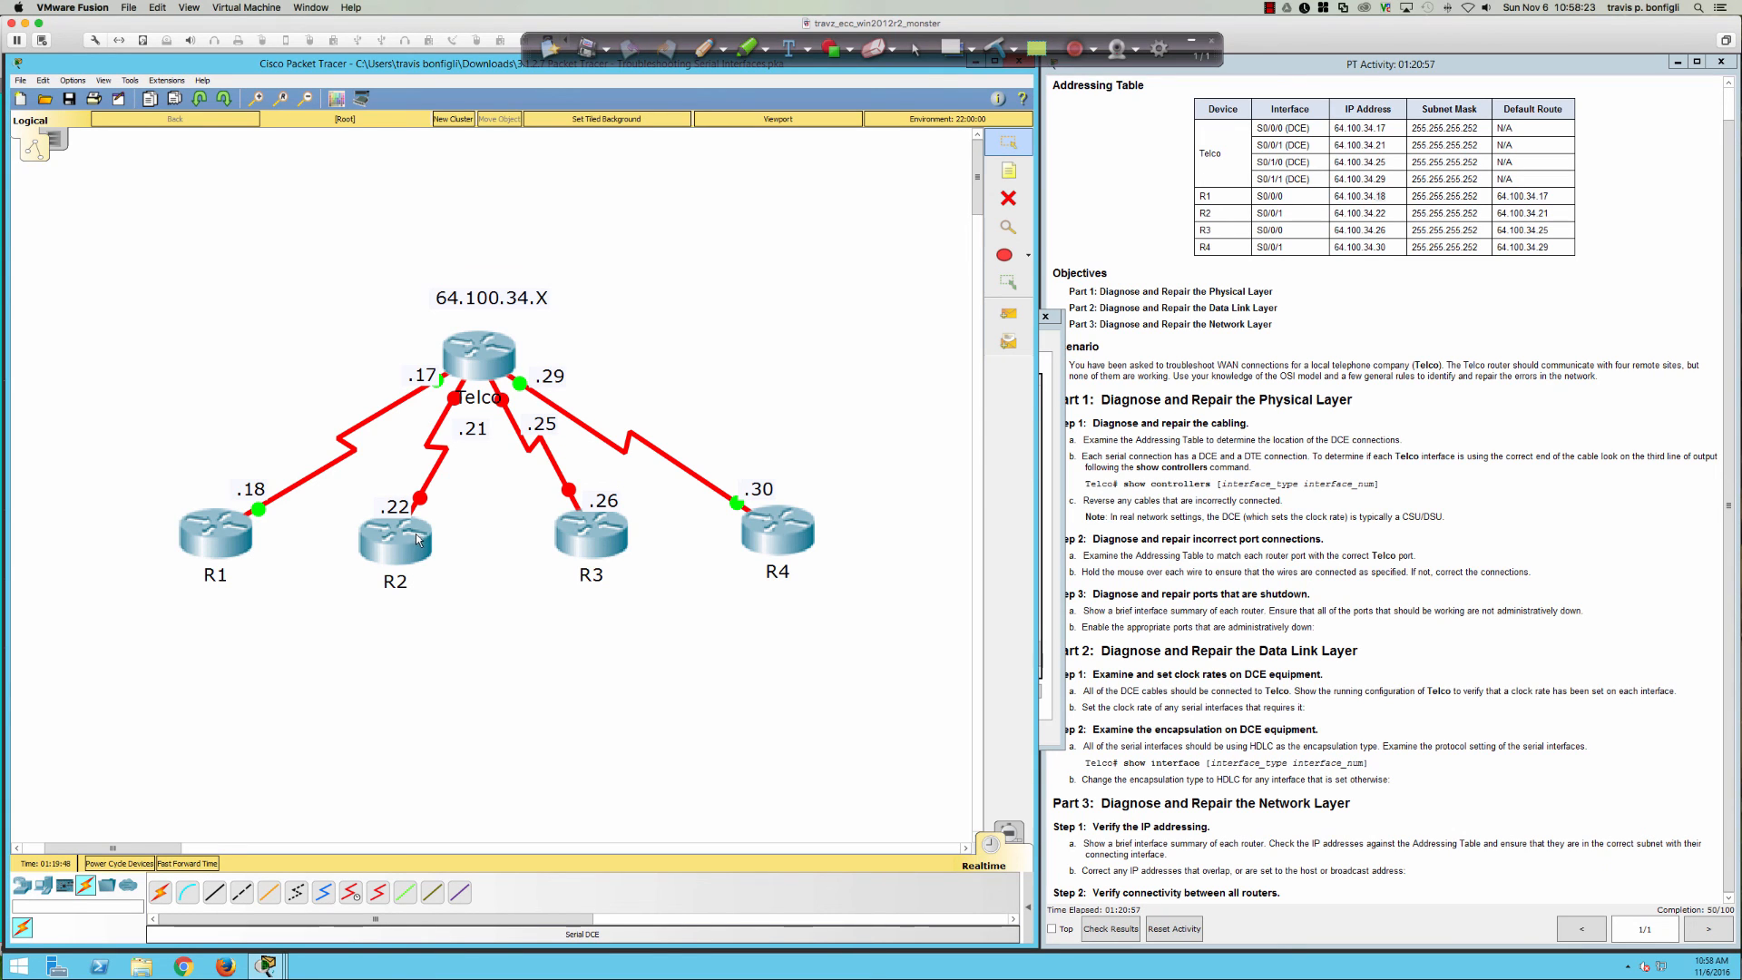
# - Open R3 in a widened window and get a prompt at its command line
pyautogui.click(587, 538)
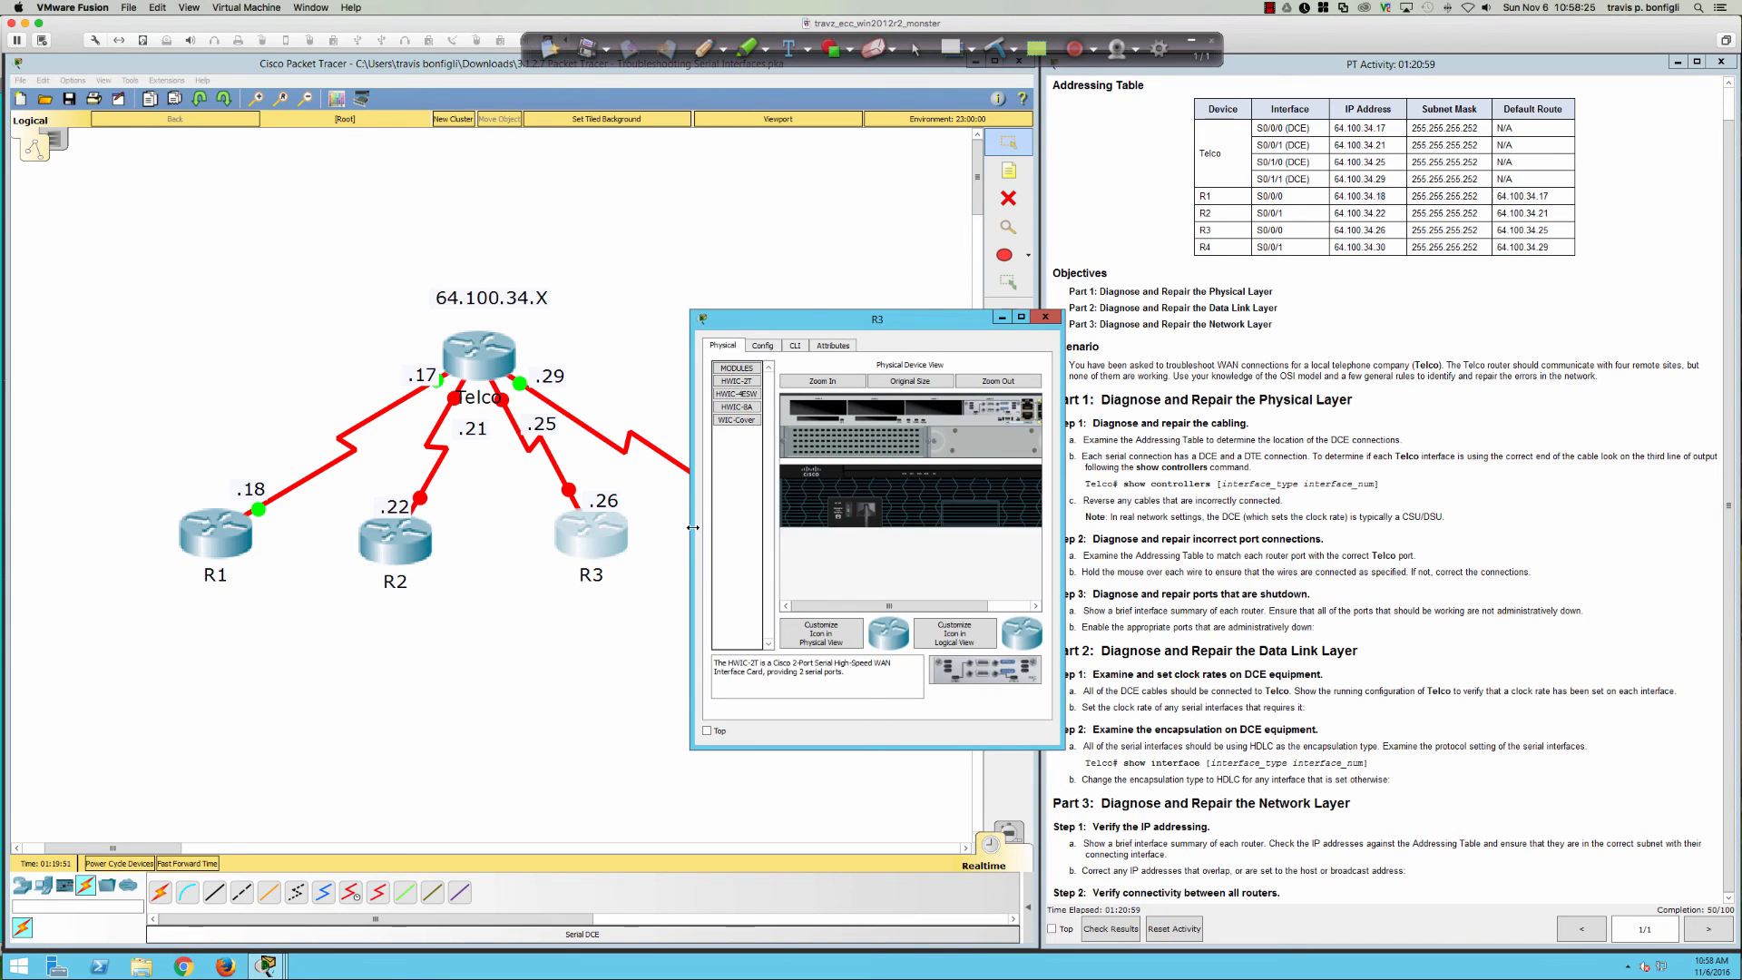
pyautogui.moveTo(692, 527); pyautogui.dragTo(20, 527)
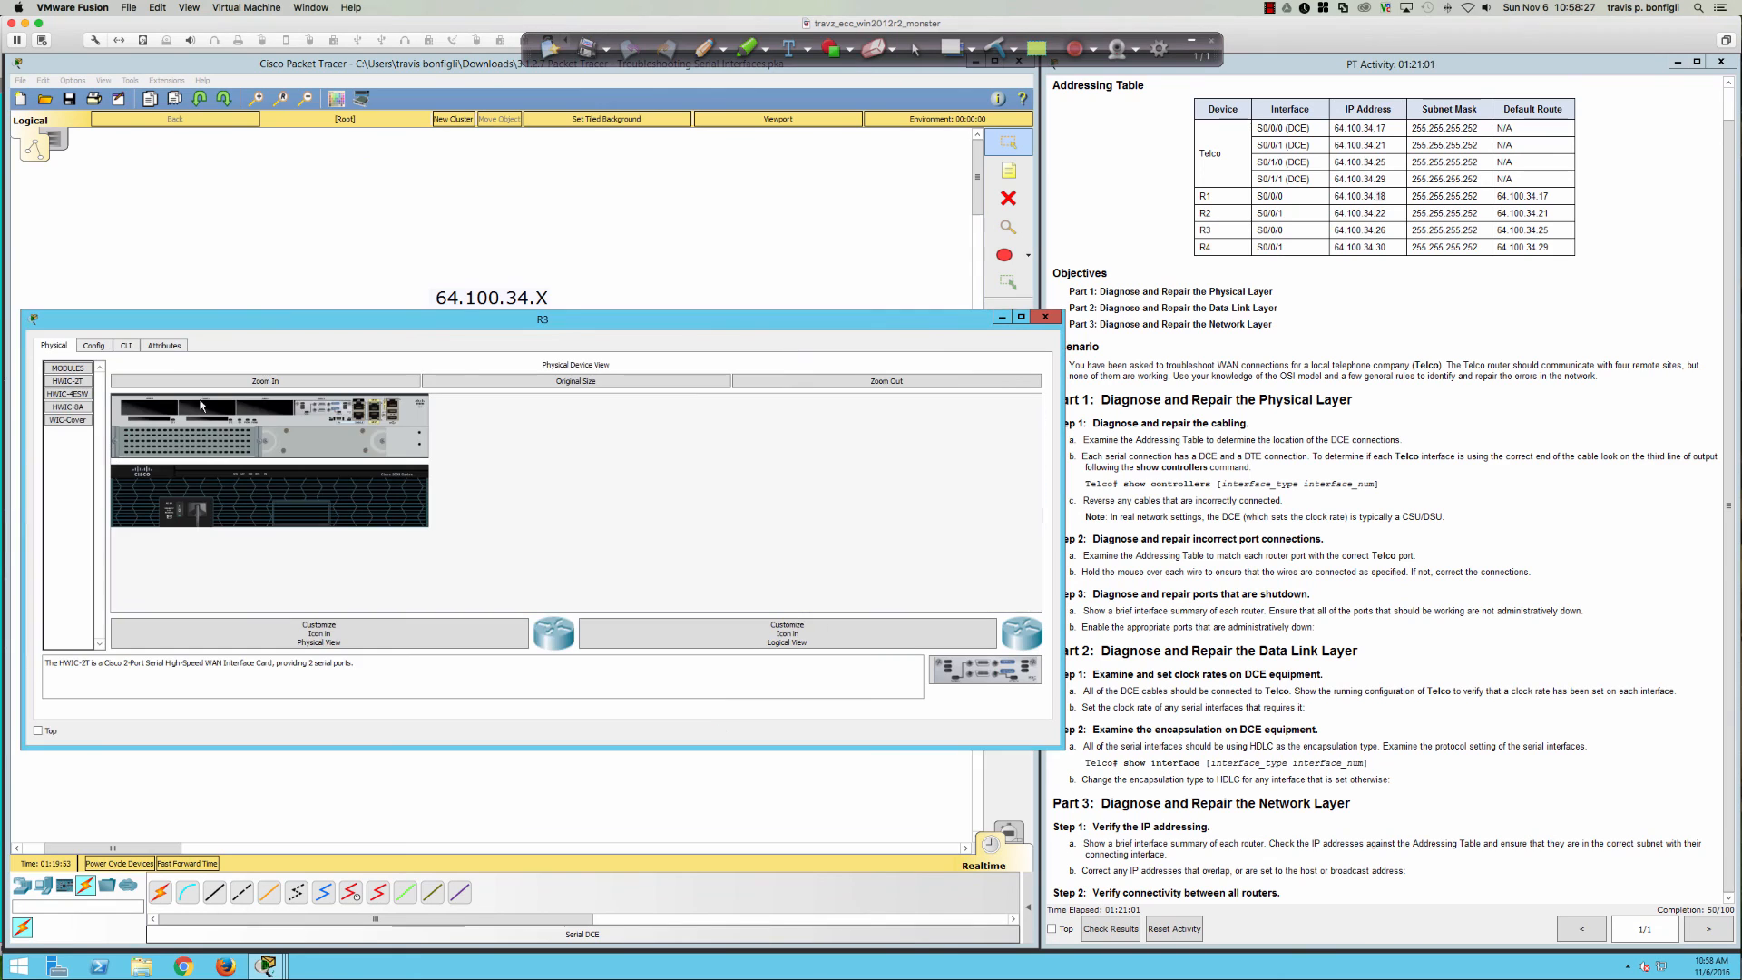
pyautogui.click(127, 345)
pyautogui.press('Return')
pyautogui.press('Return')
pyautogui.press('Return')
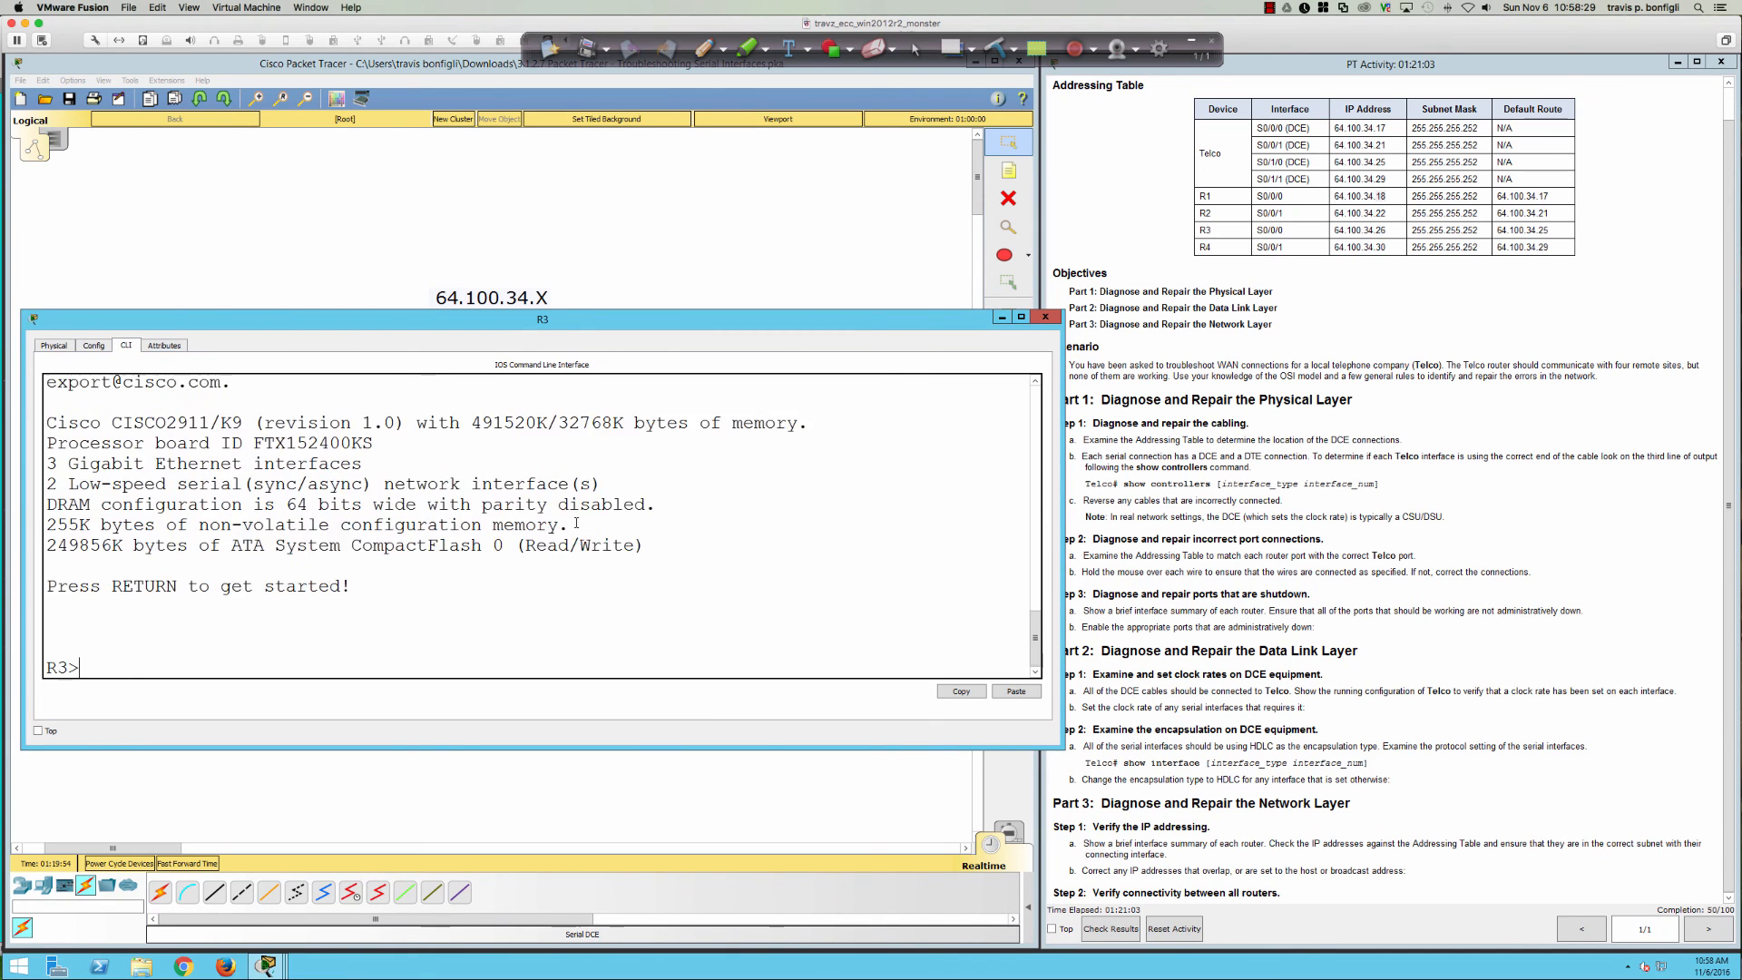
# - Enter privileged mode on R3 and show its running configuration with sh run
pyautogui.write('en')
pyautogui.press('Return')
pyautogui.write('sh ip')
pyautogui.press('BackSpace')
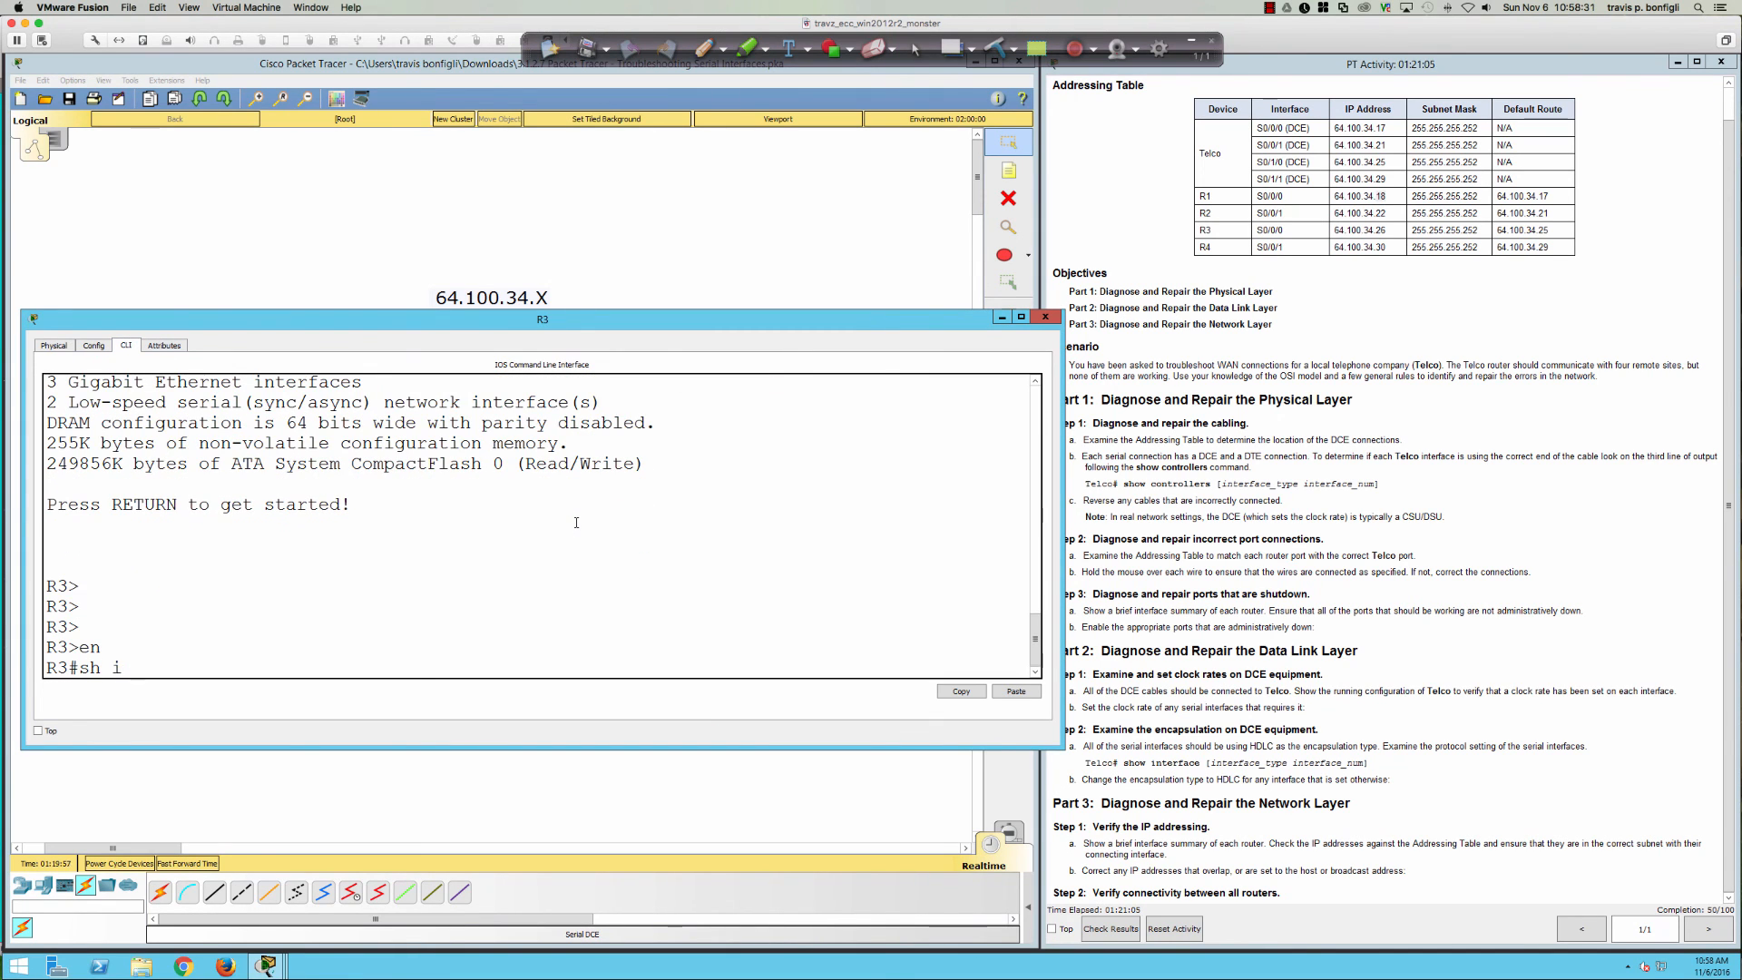
pyautogui.press('BackSpace')
pyautogui.write('run')
pyautogui.press('Return')
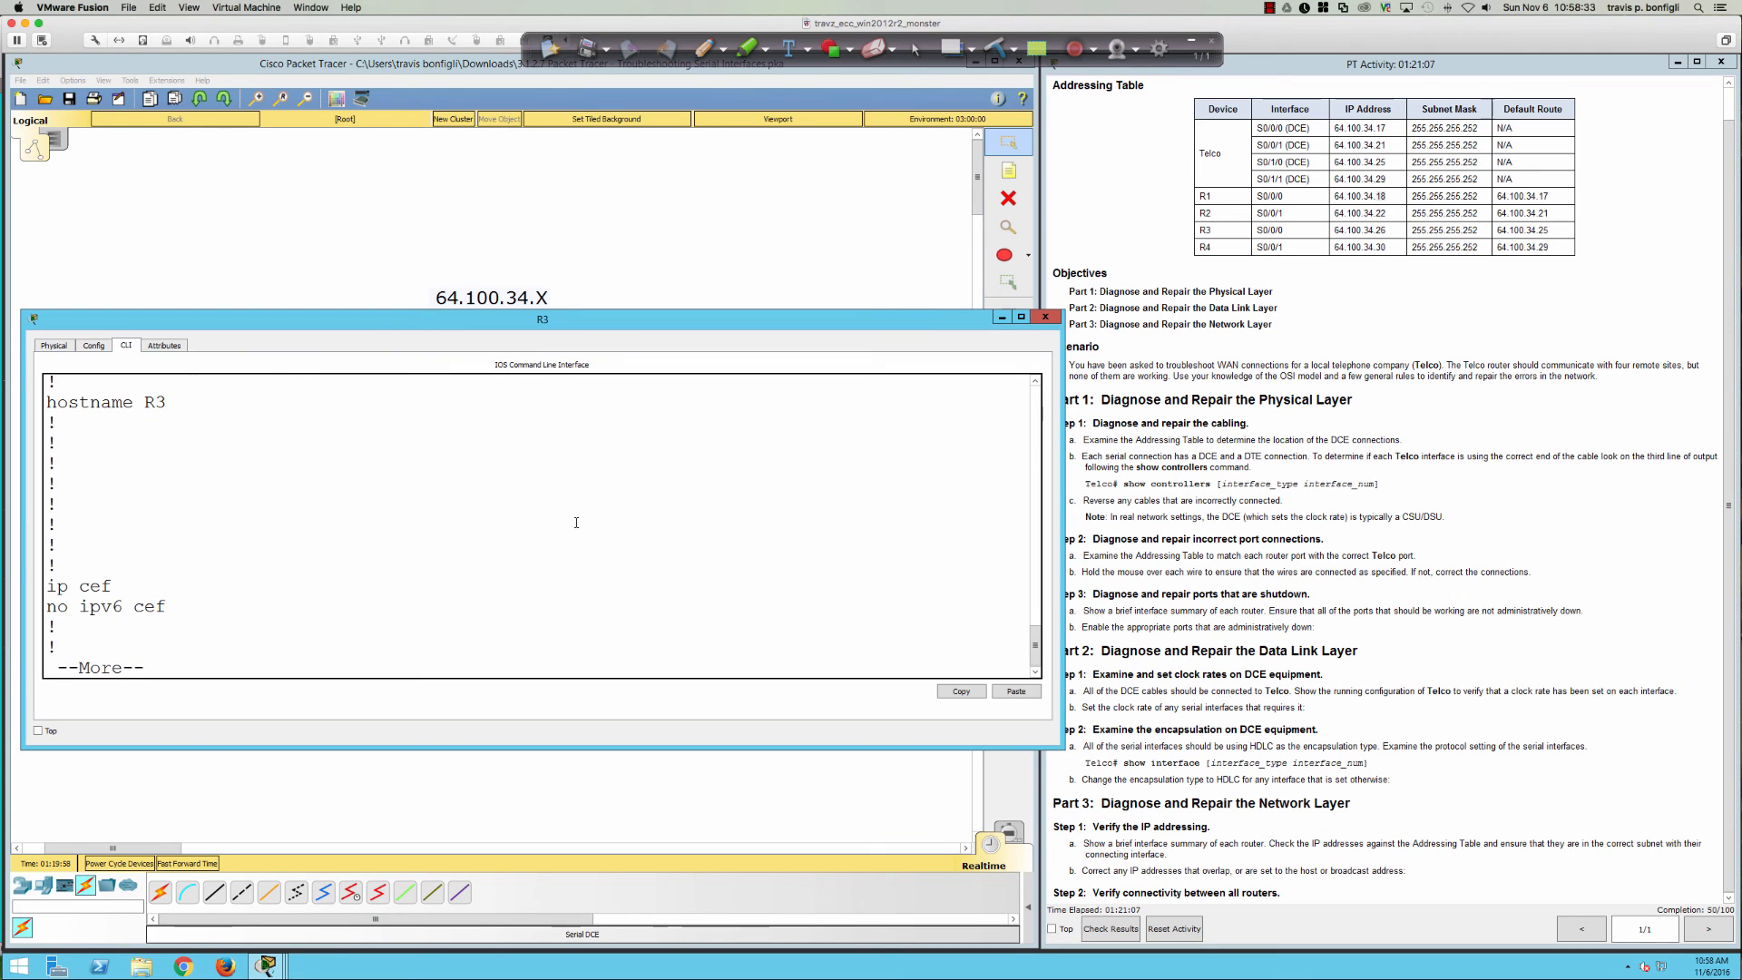
# - Advance R3's configuration listing through the serial interfaces to Vlan1, quit it and return to the network topology
pyautogui.press('space')
pyautogui.press('space')
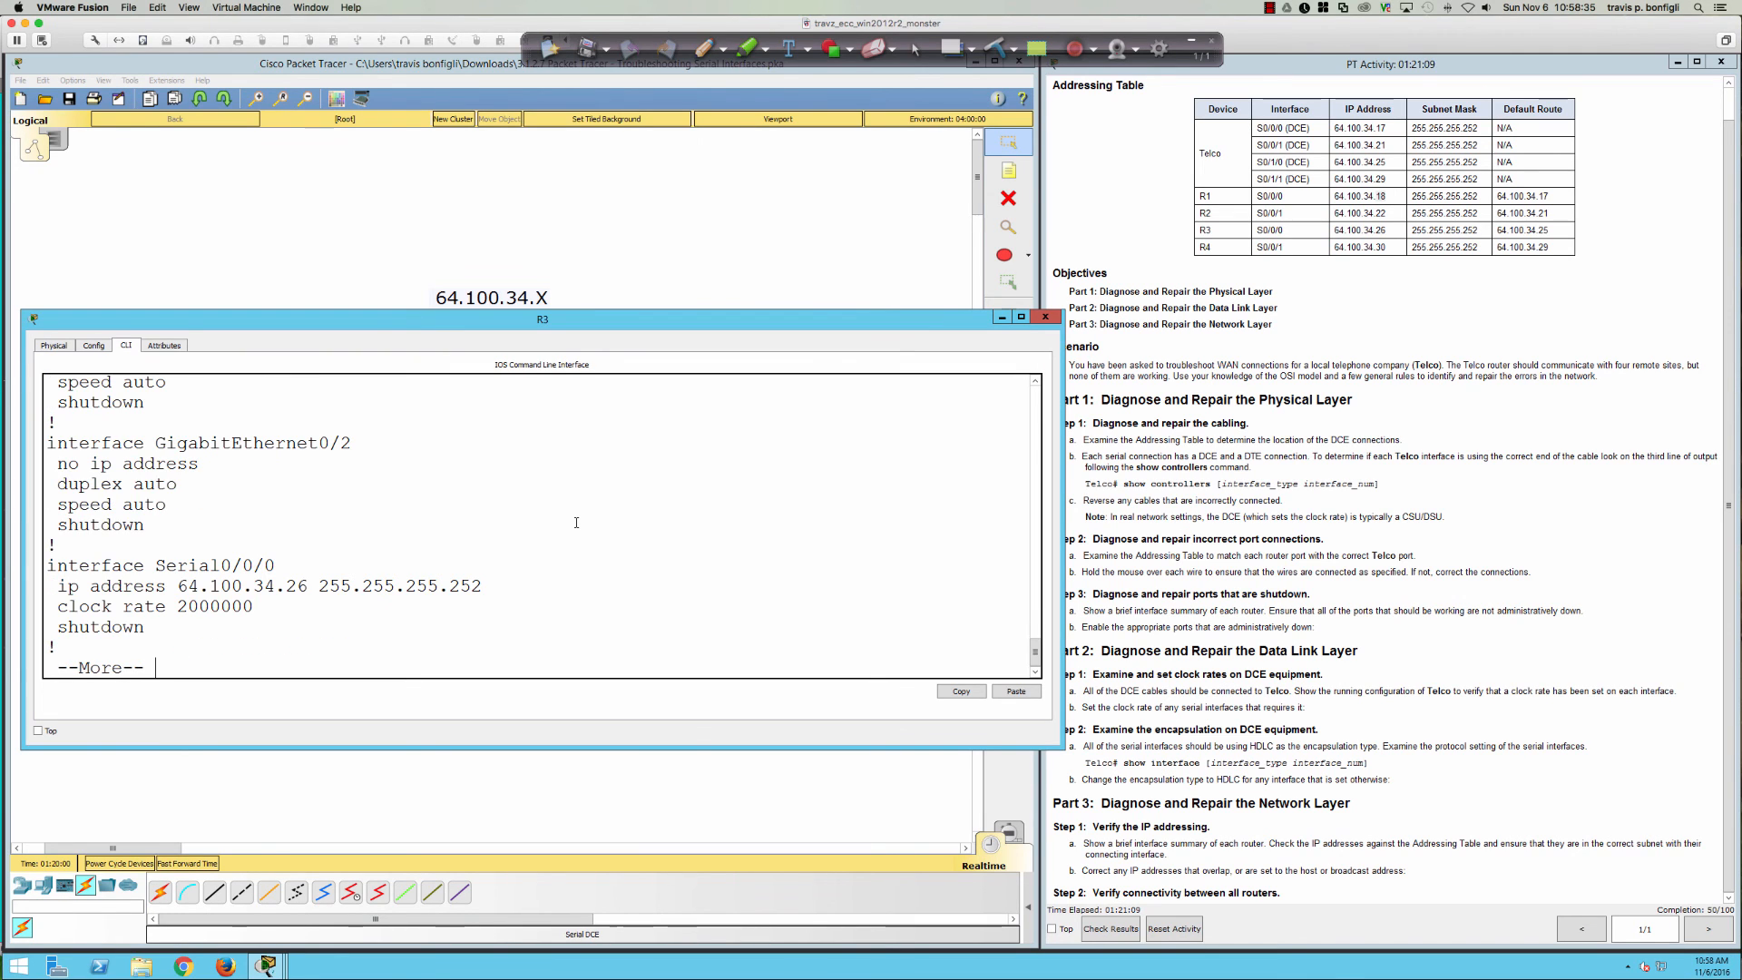
pyautogui.press('Return')
pyautogui.press('Return')
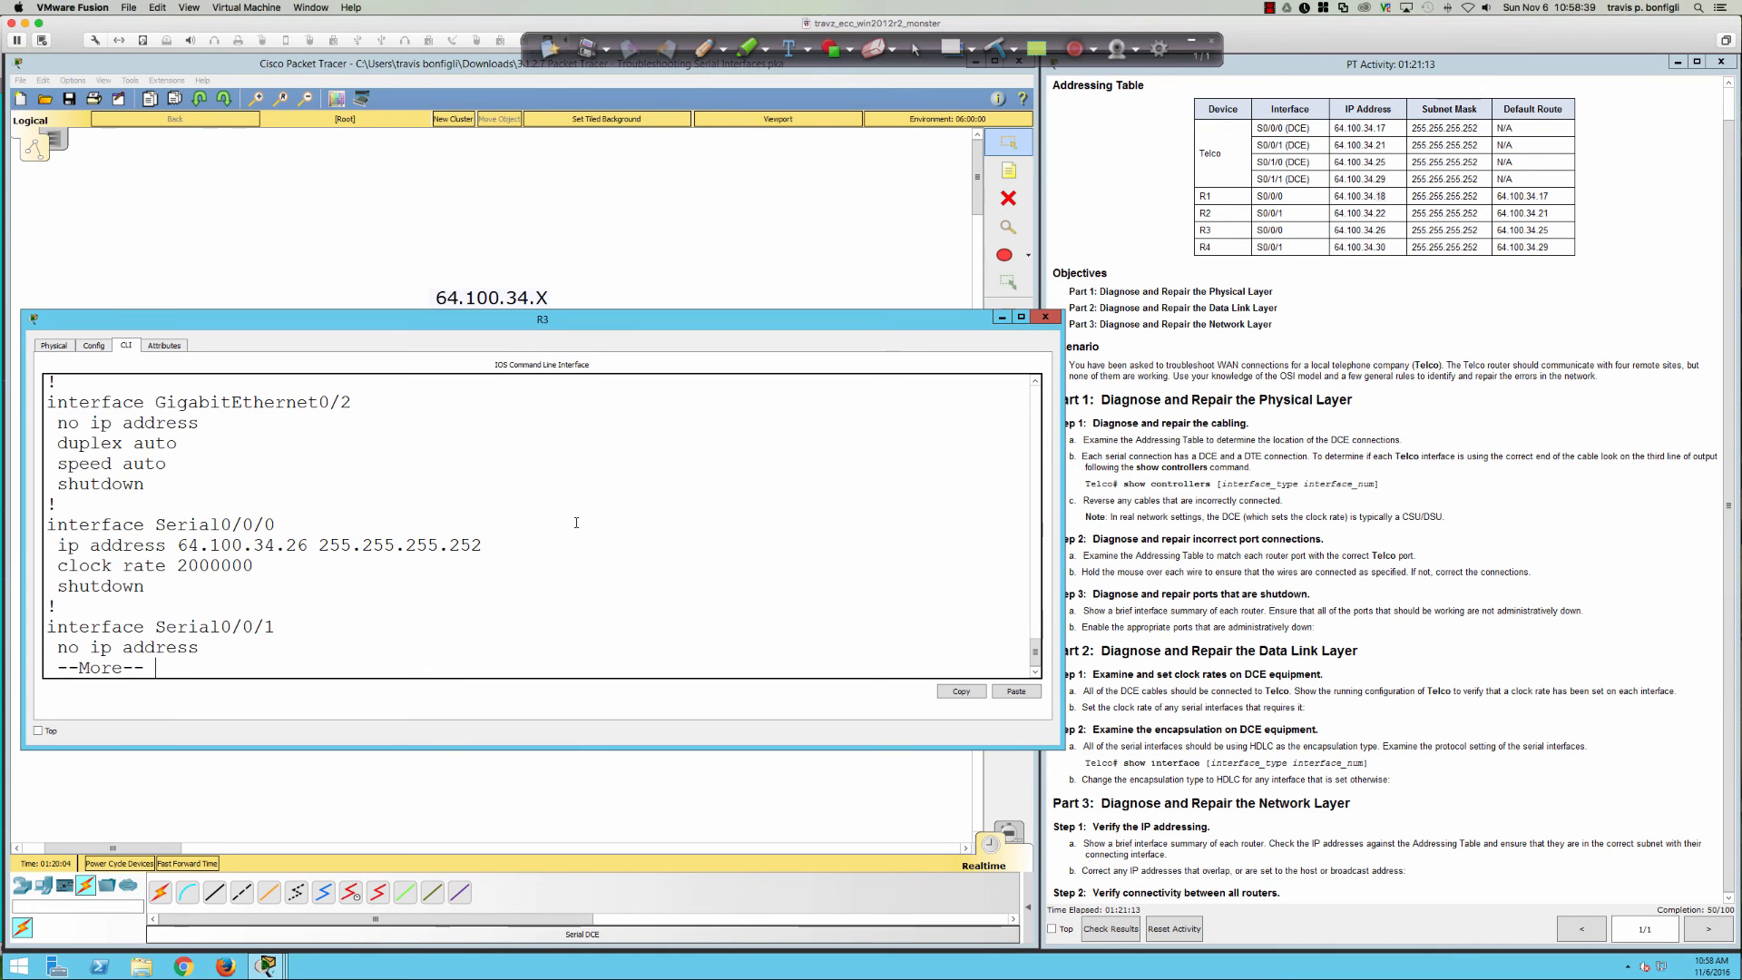
pyautogui.press('Return')
pyautogui.press('Return')
pyautogui.press('Return')
pyautogui.press('Return')
pyautogui.press('Return')
pyautogui.press('Return')
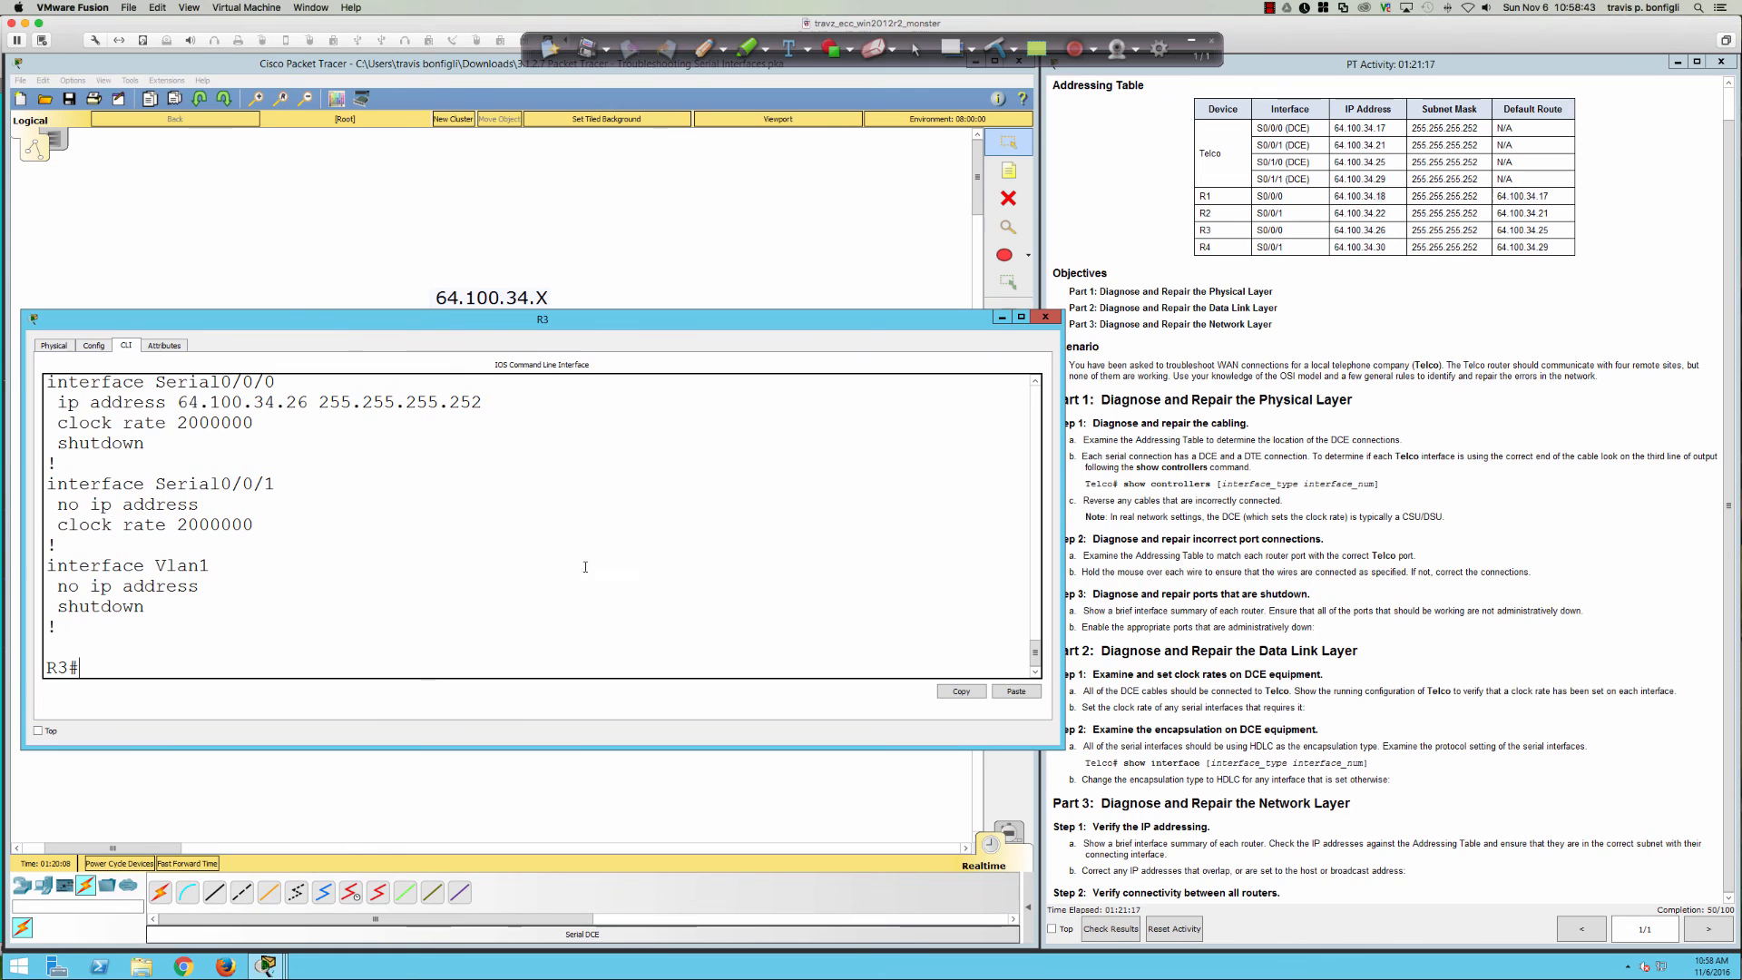
pyautogui.click(654, 837)
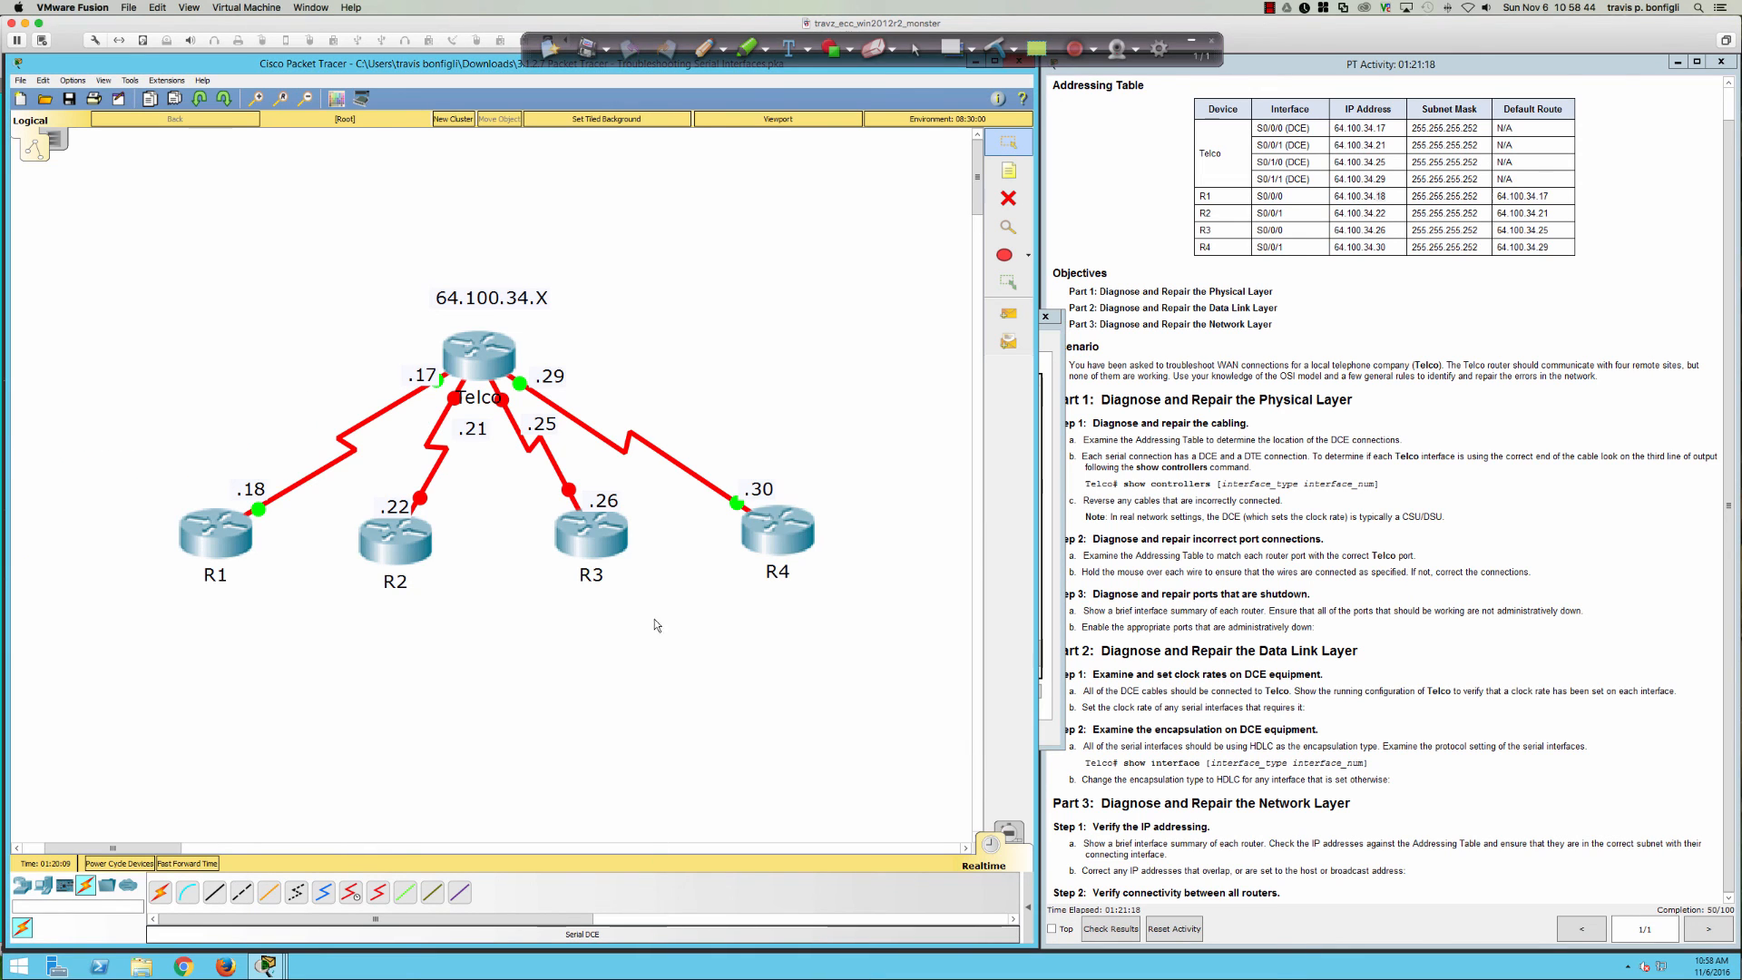
# - Open R4 in a widened window and get a prompt at its command line
pyautogui.click(761, 535)
pyautogui.moveTo(692, 536); pyautogui.dragTo(15, 533)
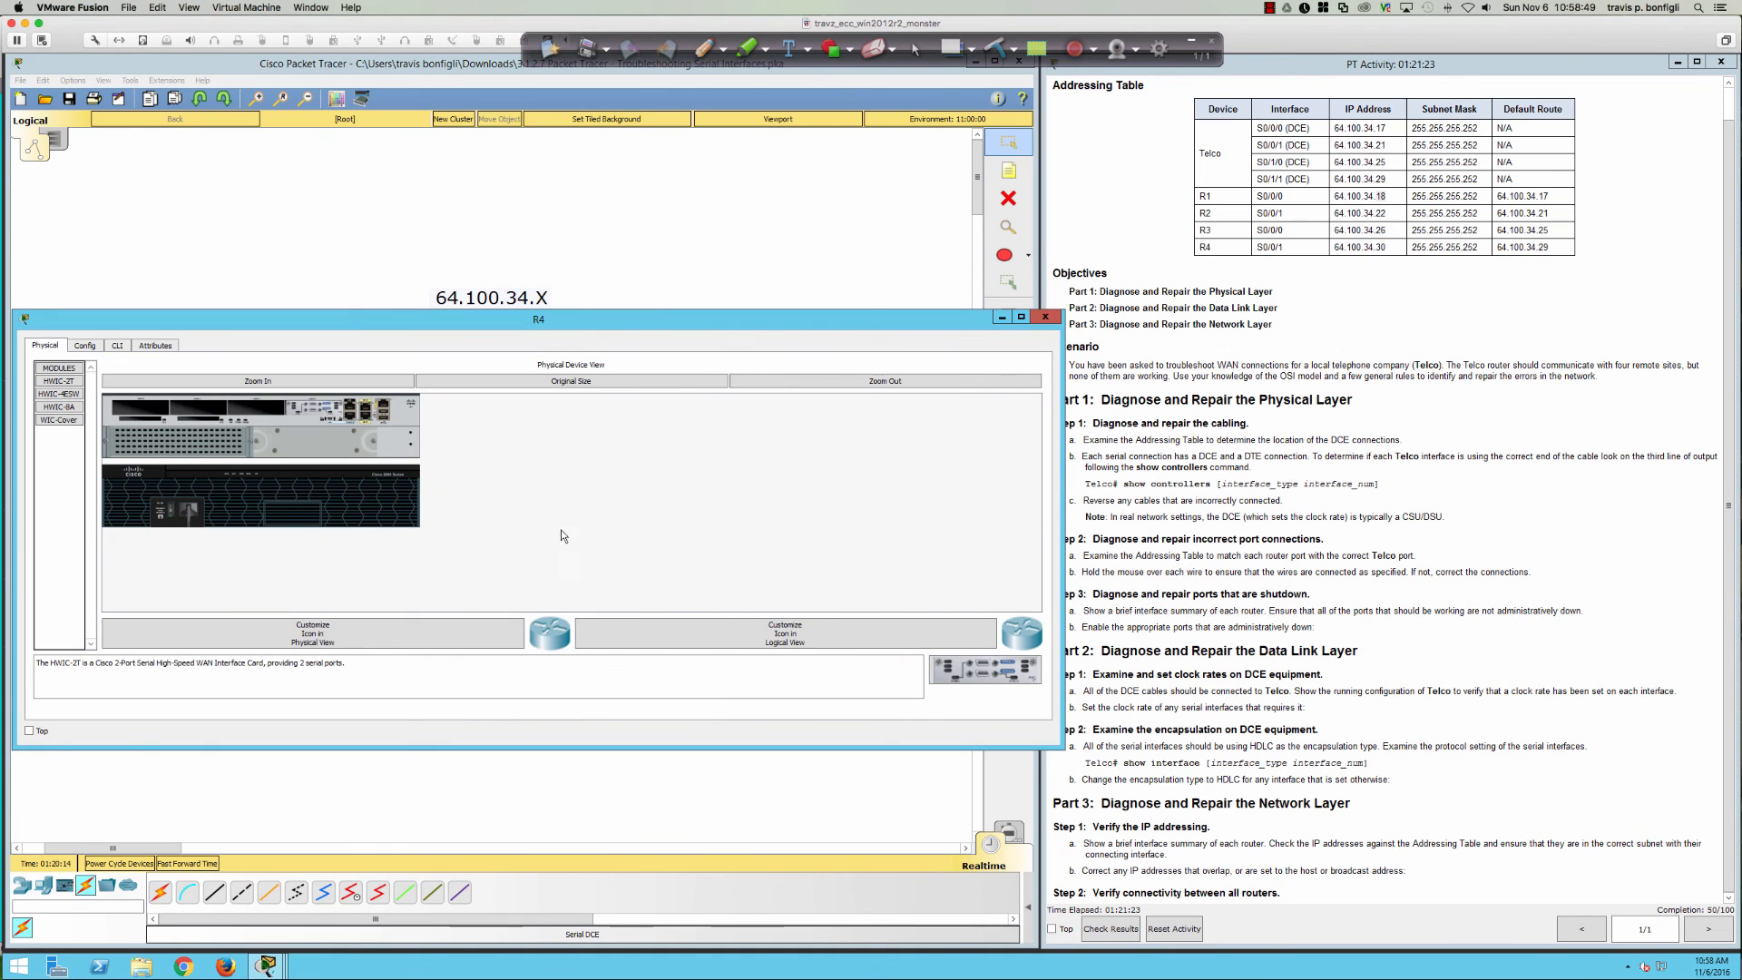
pyautogui.click(117, 346)
pyautogui.click(907, 608)
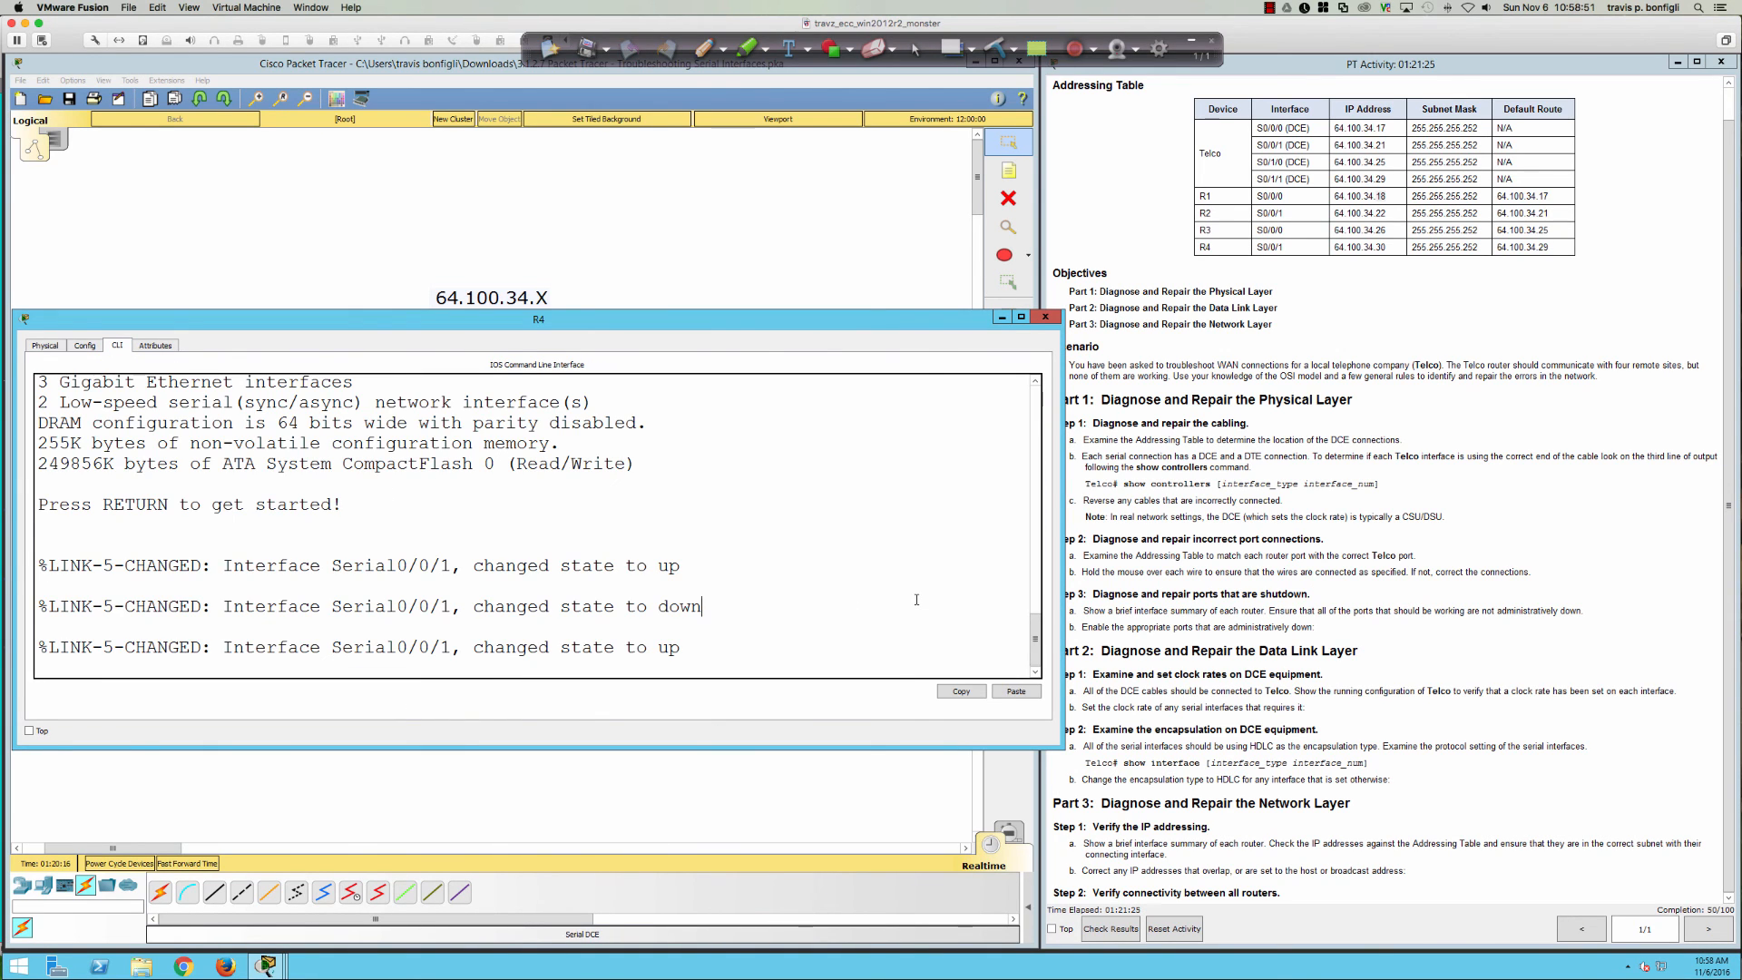
pyautogui.press('Return')
pyautogui.press('Return')
pyautogui.press('Return')
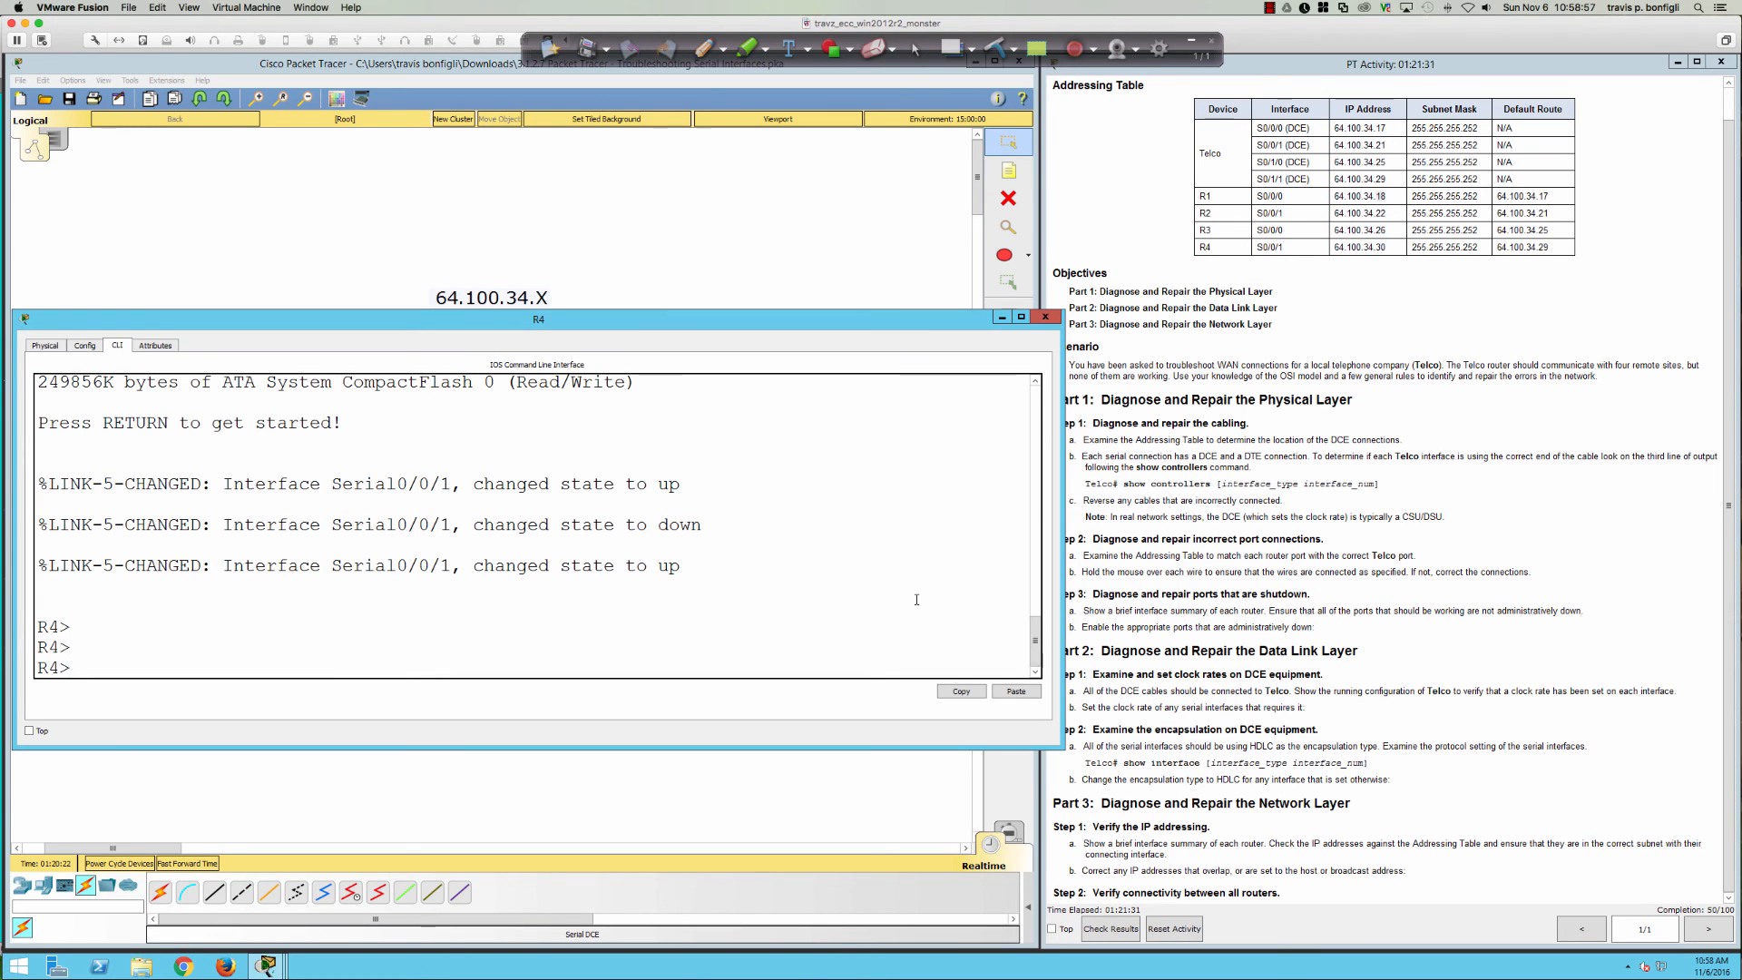
pyautogui.press('Return')
pyautogui.press('Return')
# - Enter privileged mode on R4 and show its running configuration with sh run, advancing through the serial interfaces to Vlan1
pyautogui.write('en')
pyautogui.press('Return')
pyautogui.write('sh')
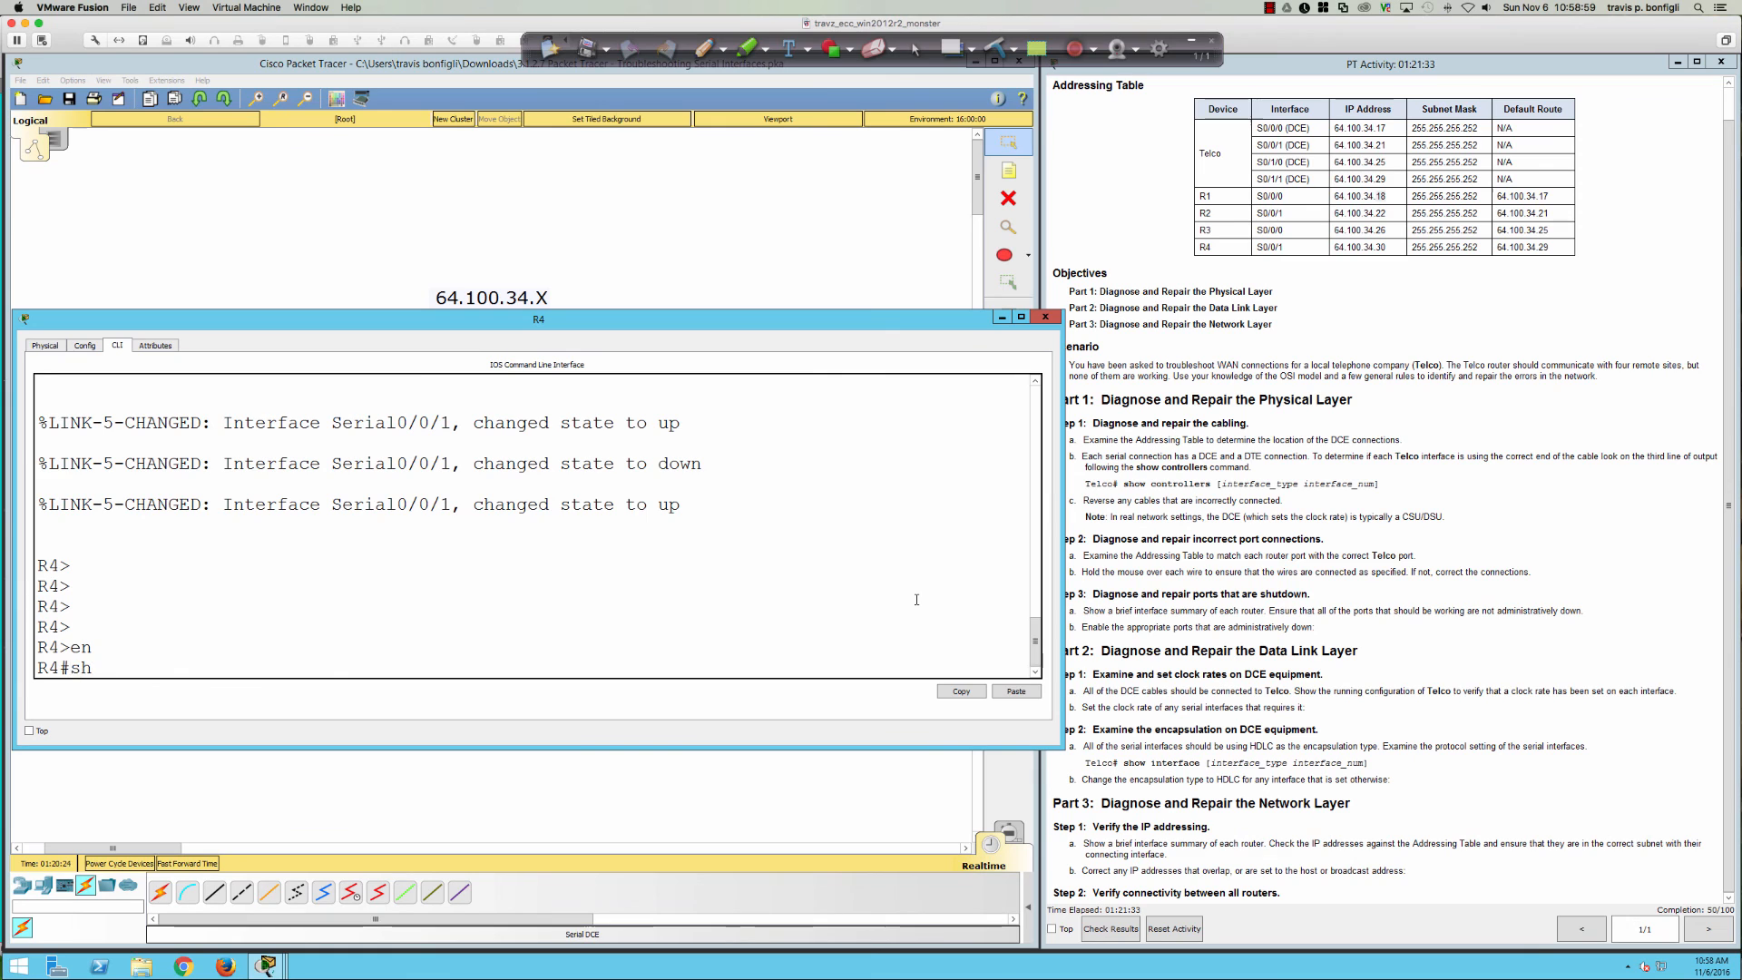
pyautogui.write(' run')
pyautogui.press('Return')
pyautogui.press('space')
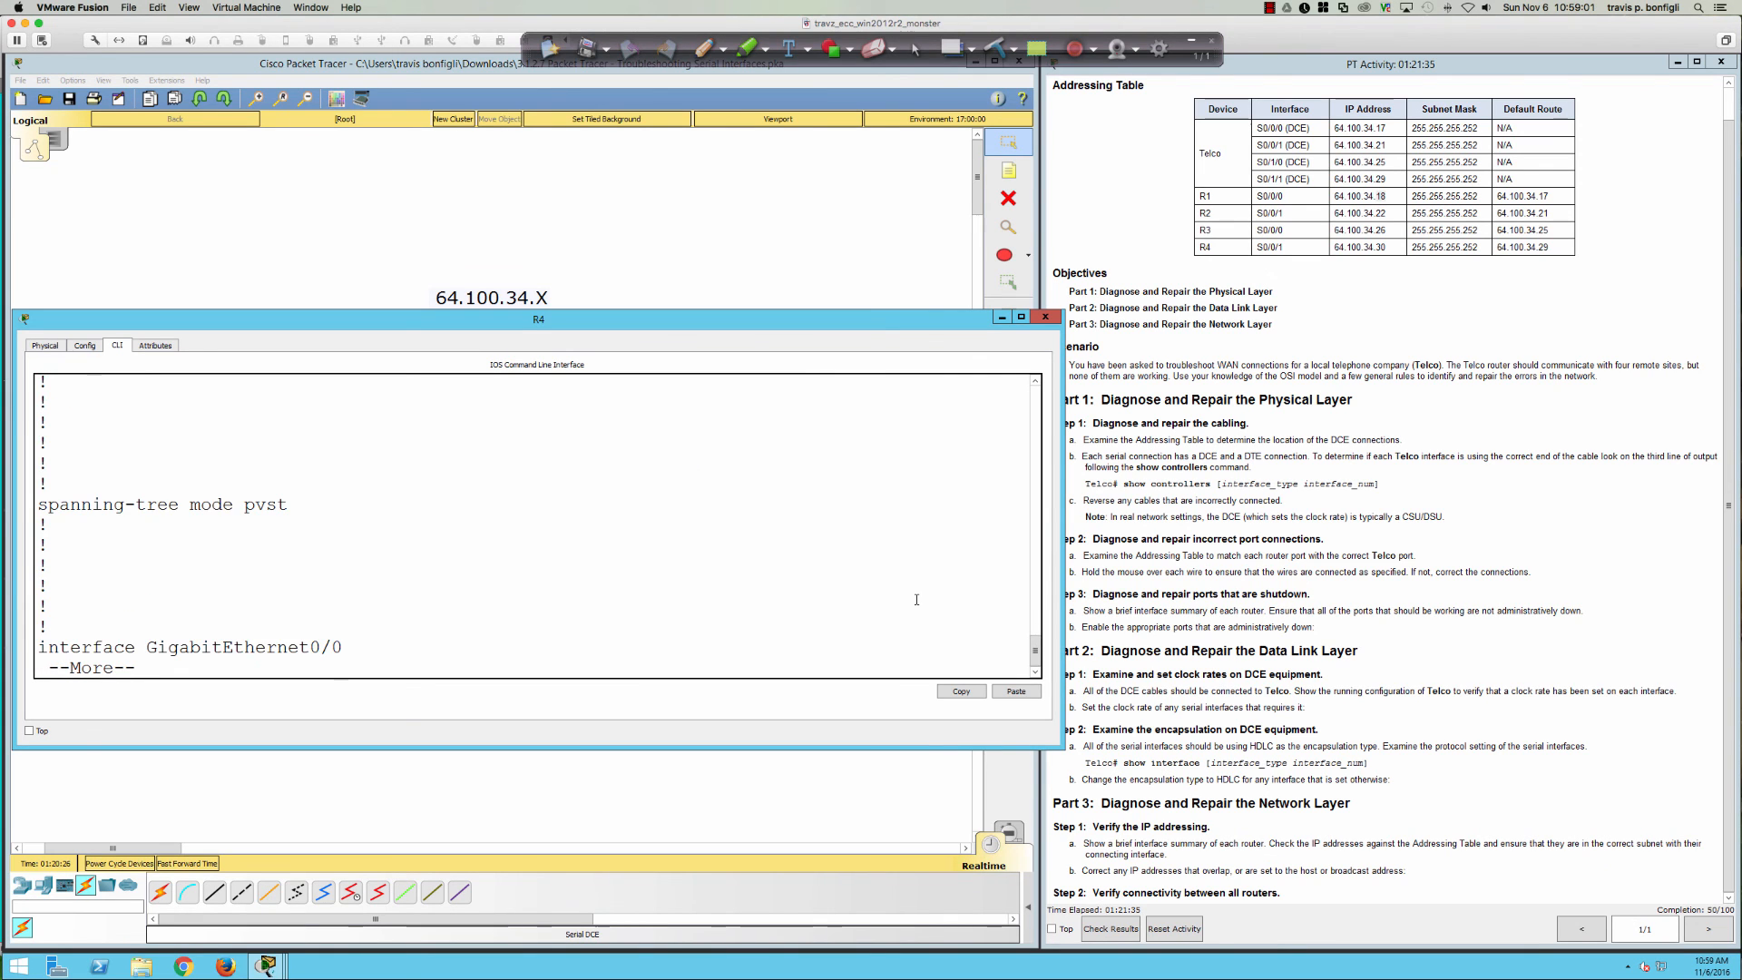
pyautogui.press('Return')
pyautogui.press('Return')
pyautogui.press('Return')
pyautogui.press('Return')
pyautogui.press('Return')
pyautogui.press('Return')
pyautogui.press('Return')
pyautogui.press('Return')
pyautogui.press('Return')
pyautogui.press('Return')
pyautogui.press('Return')
pyautogui.press('Return')
pyautogui.press('Return')
pyautogui.press('Return')
pyautogui.press('Return')
pyautogui.press('Return')
pyautogui.press('Return')
pyautogui.press('Return')
pyautogui.press('Return')
pyautogui.press('Return')
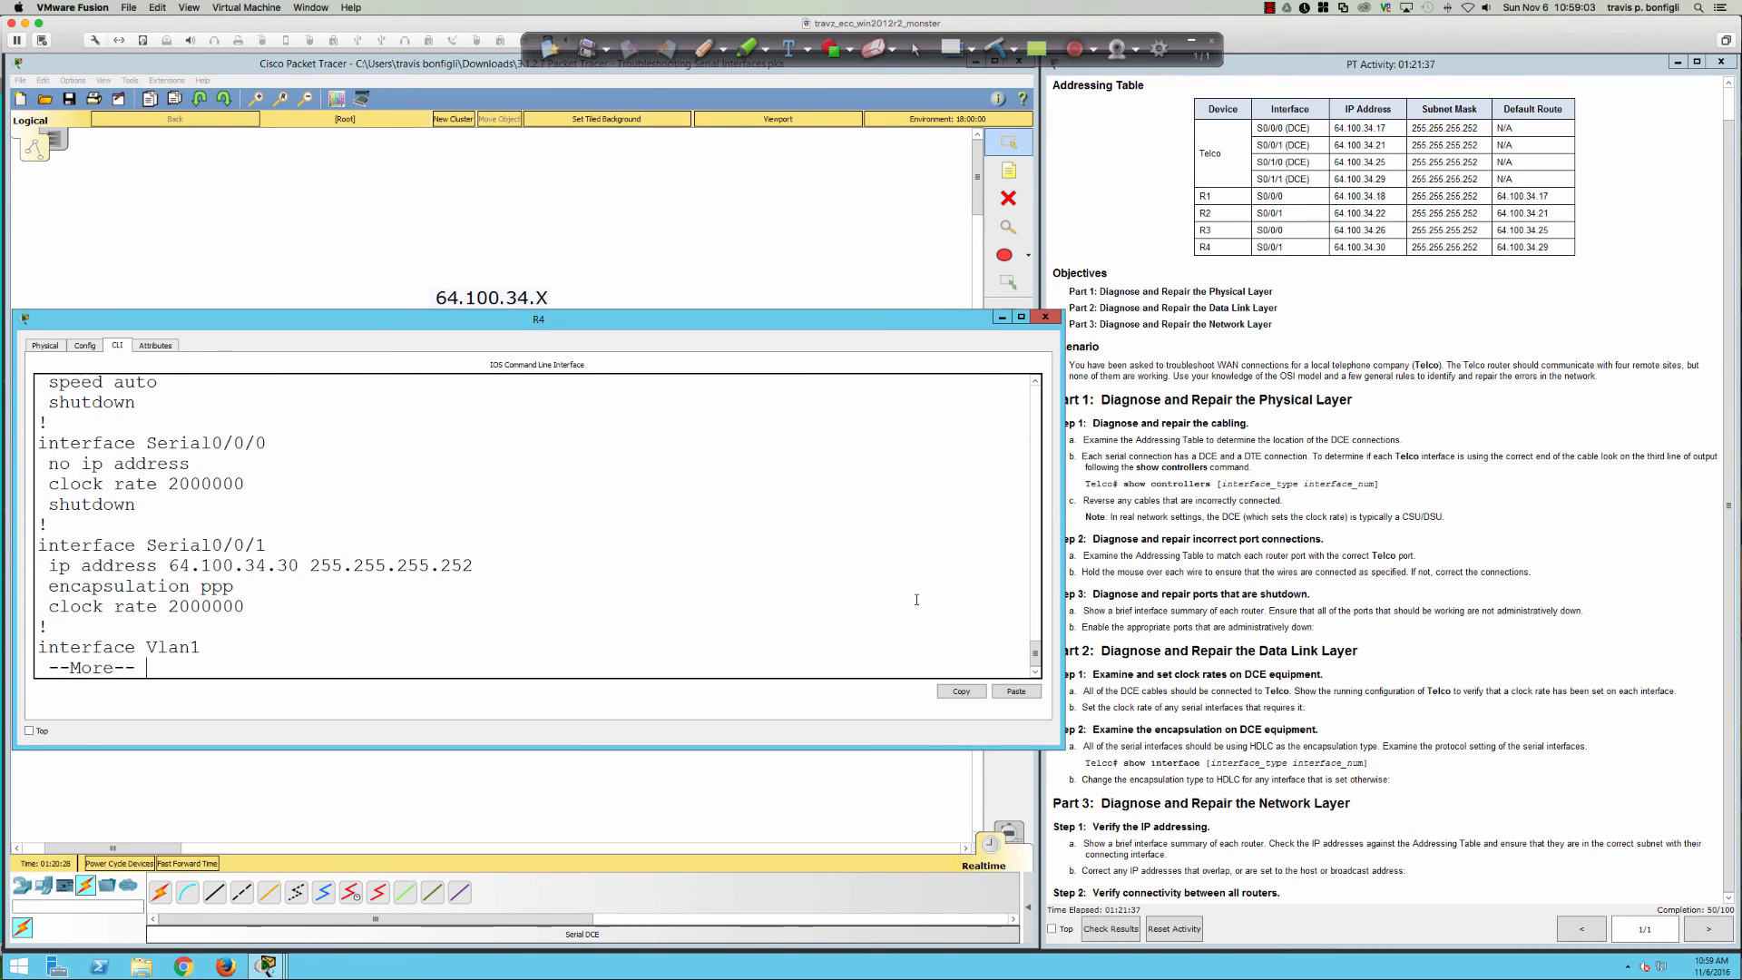
# - Quit the listing and highlight R4's Serial0/0/1 encapsulation, IP address and subnet mask to check them
pyautogui.press('q')
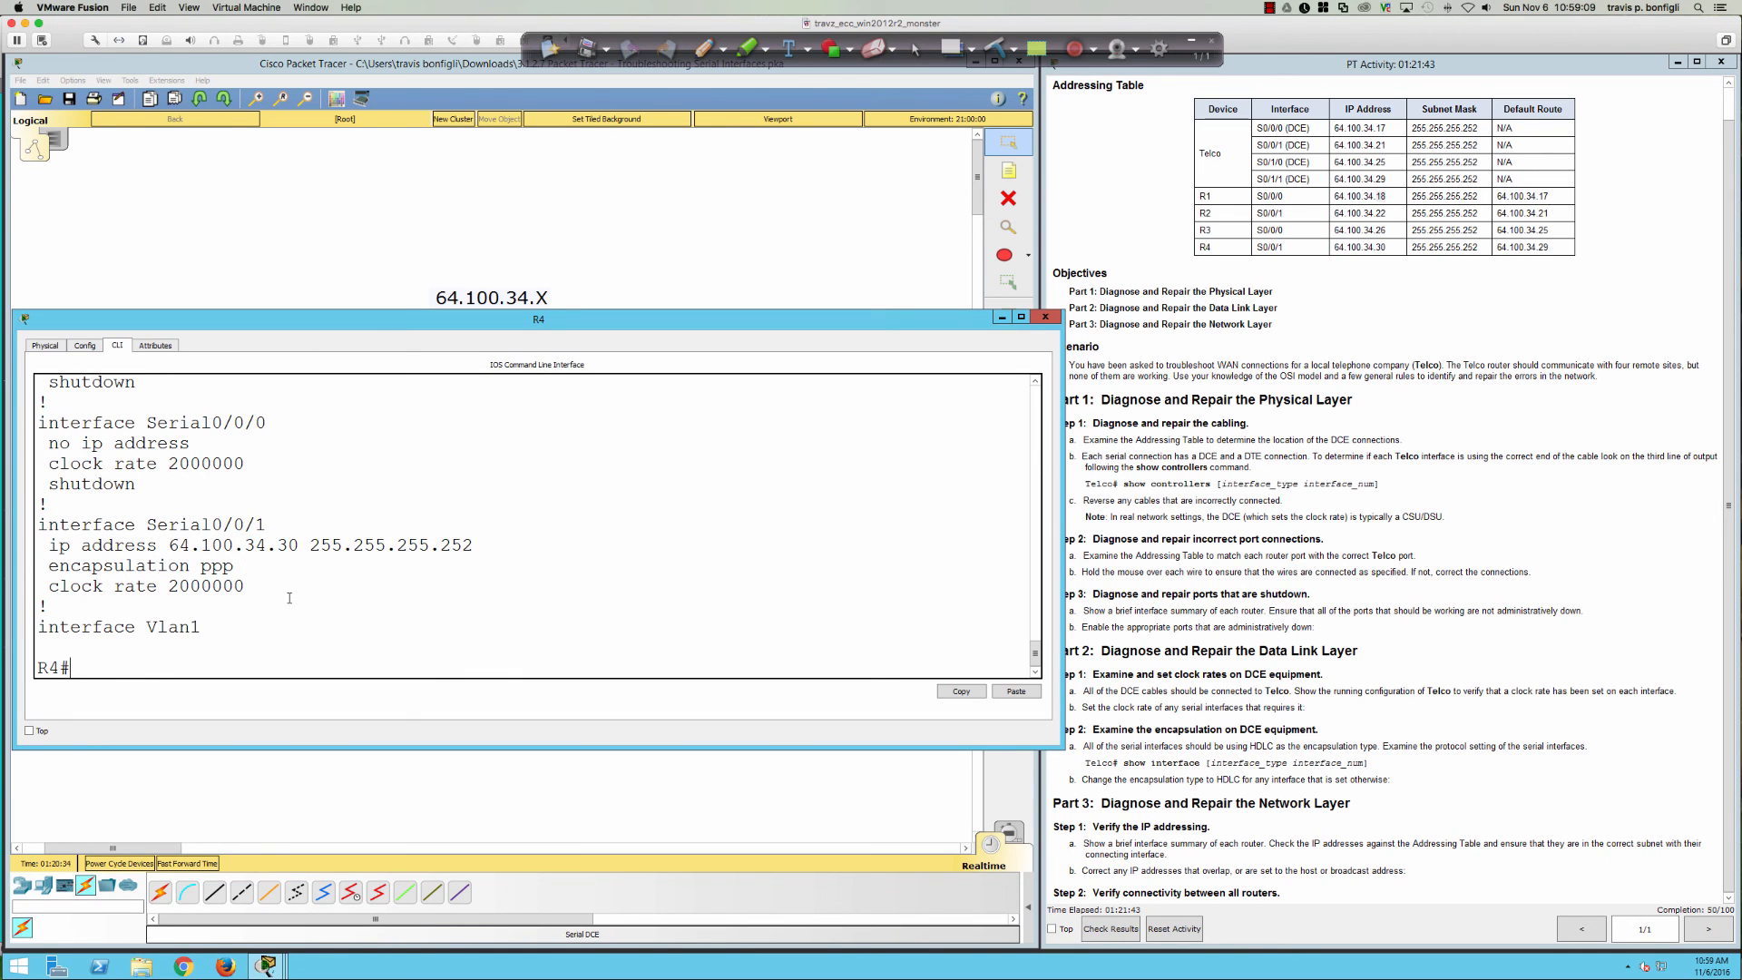
pyautogui.moveTo(234, 566); pyautogui.dragTo(54, 567)
pyautogui.click(215, 570)
pyautogui.moveTo(245, 545); pyautogui.dragTo(309, 545)
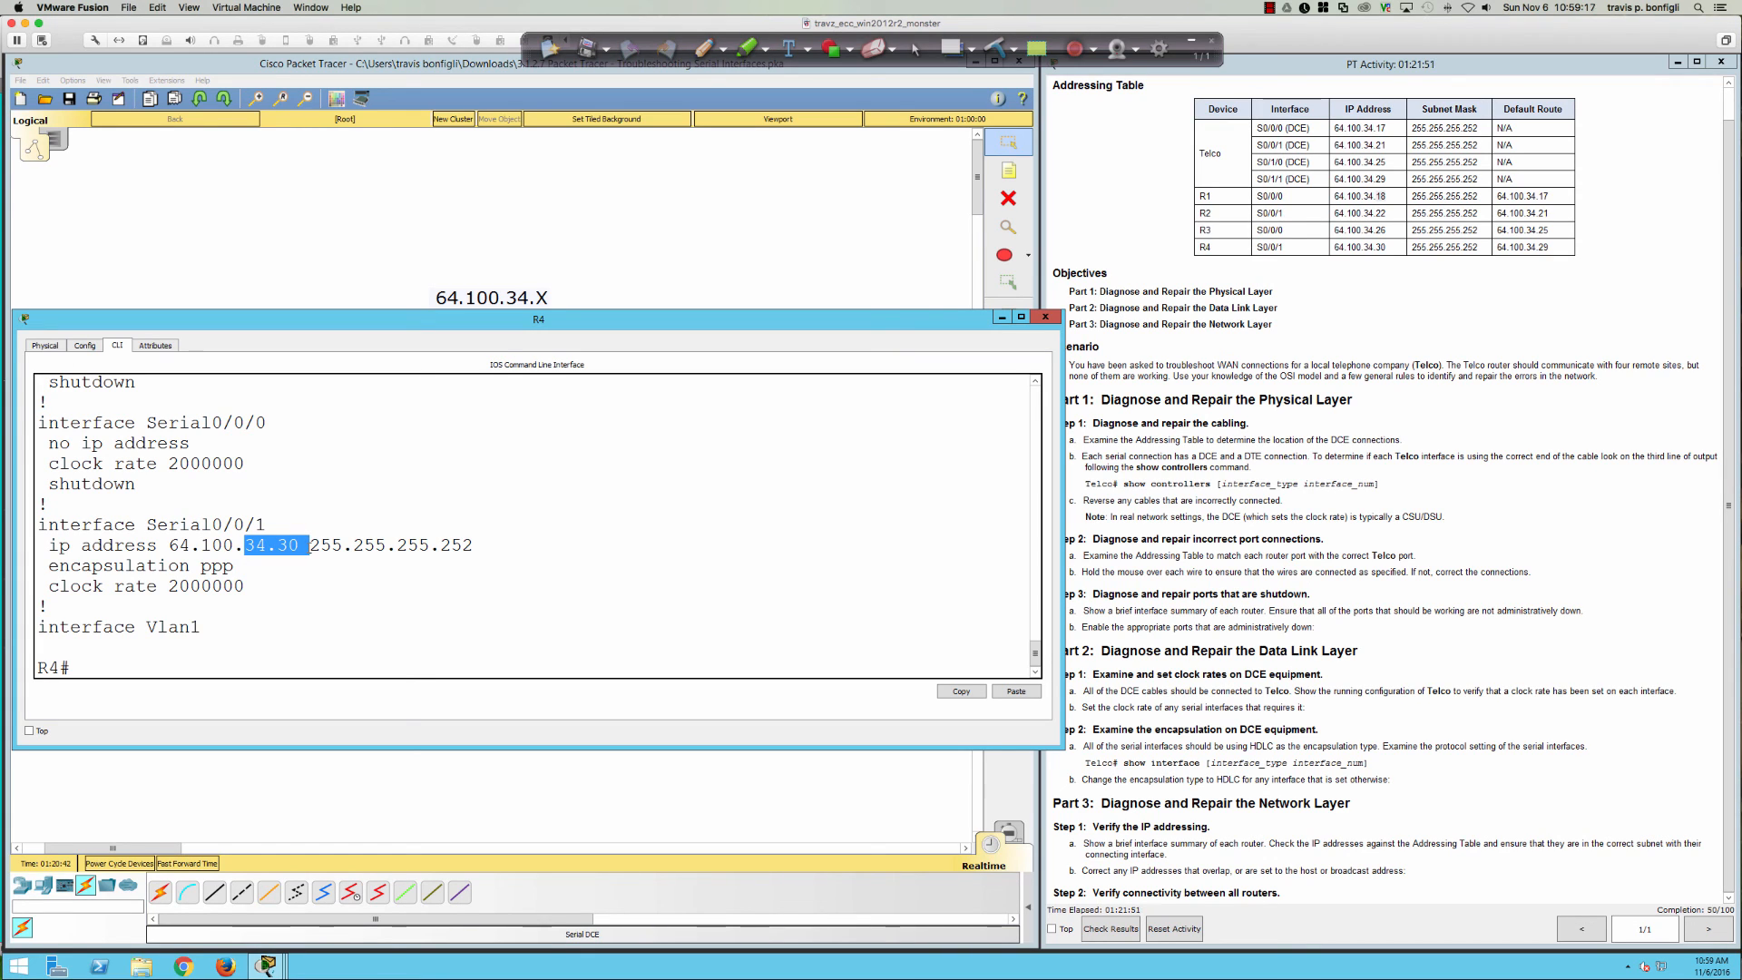
pyautogui.moveTo(310, 544); pyautogui.dragTo(473, 545)
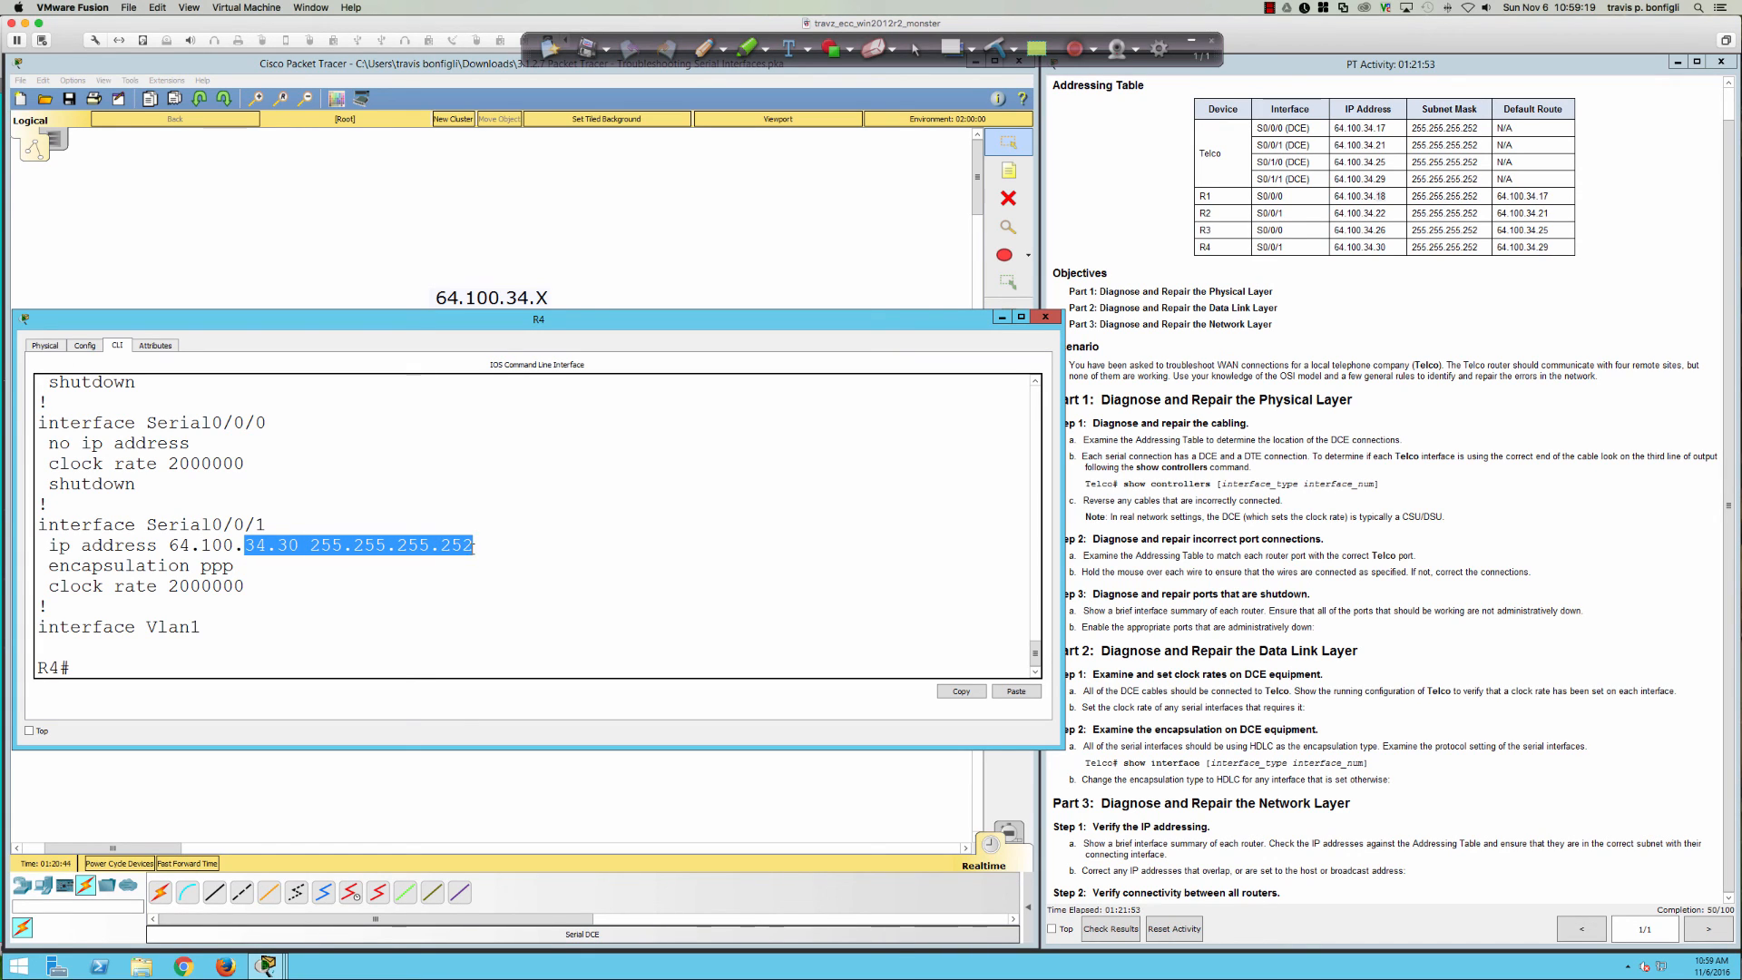
pyautogui.click(411, 572)
pyautogui.doubleClick(177, 568)
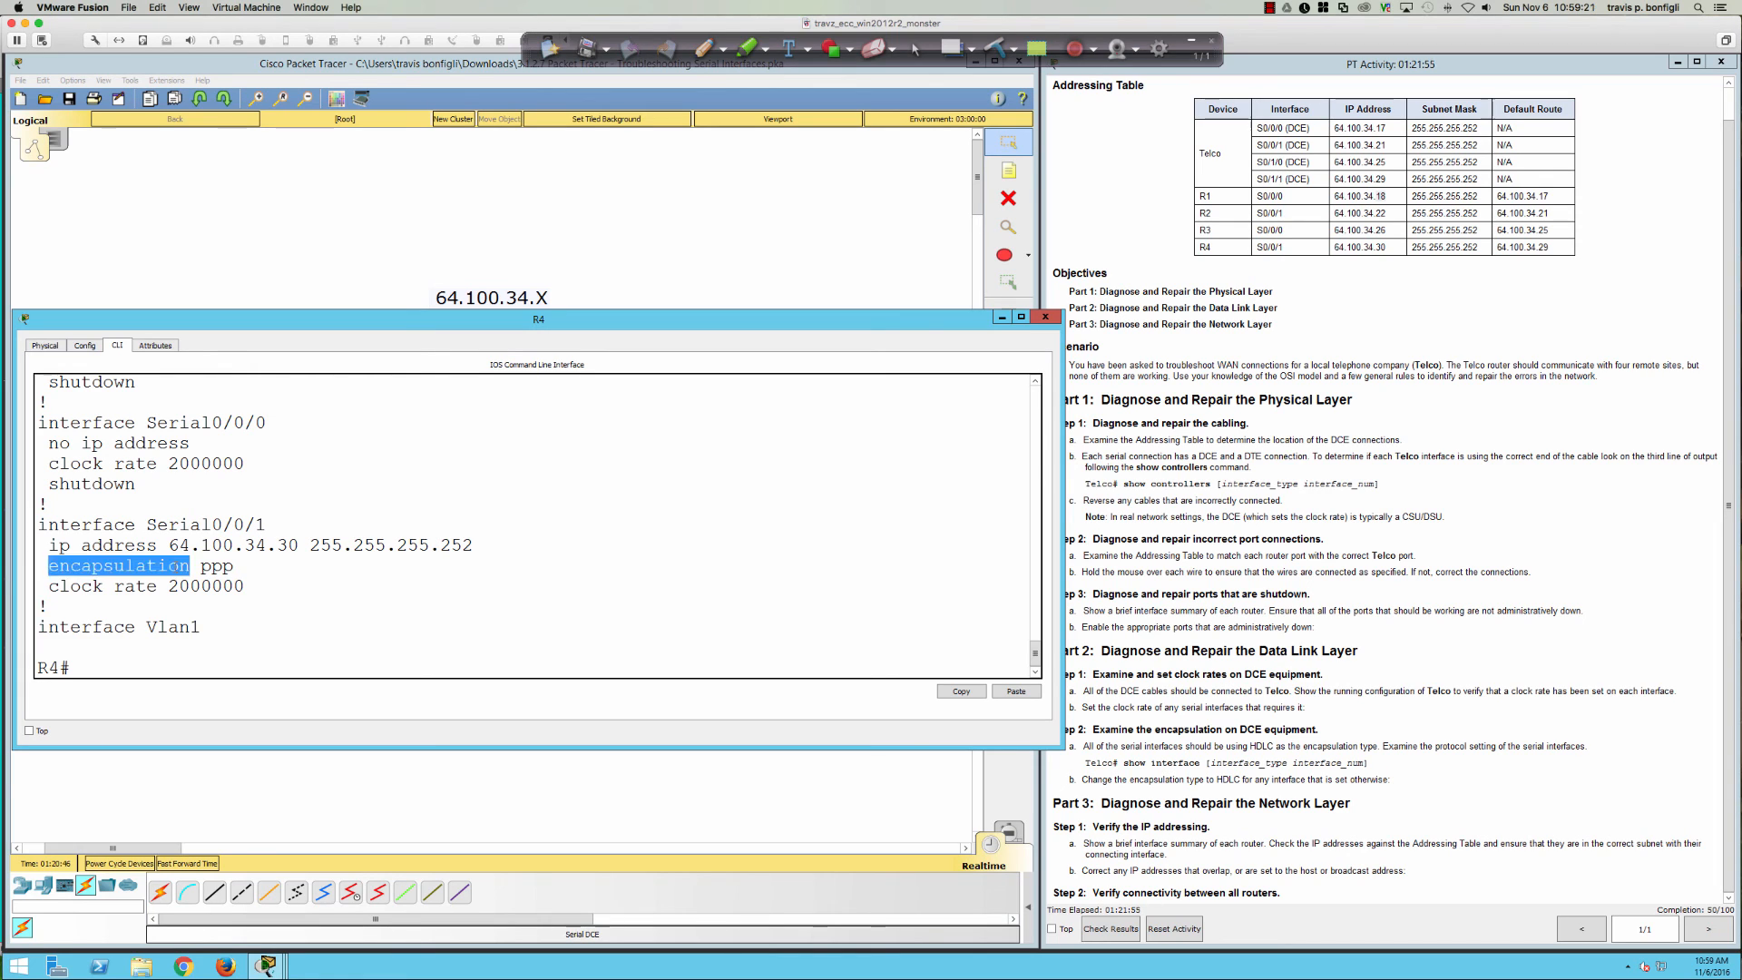
pyautogui.moveTo(240, 566); pyautogui.dragTo(136, 566)
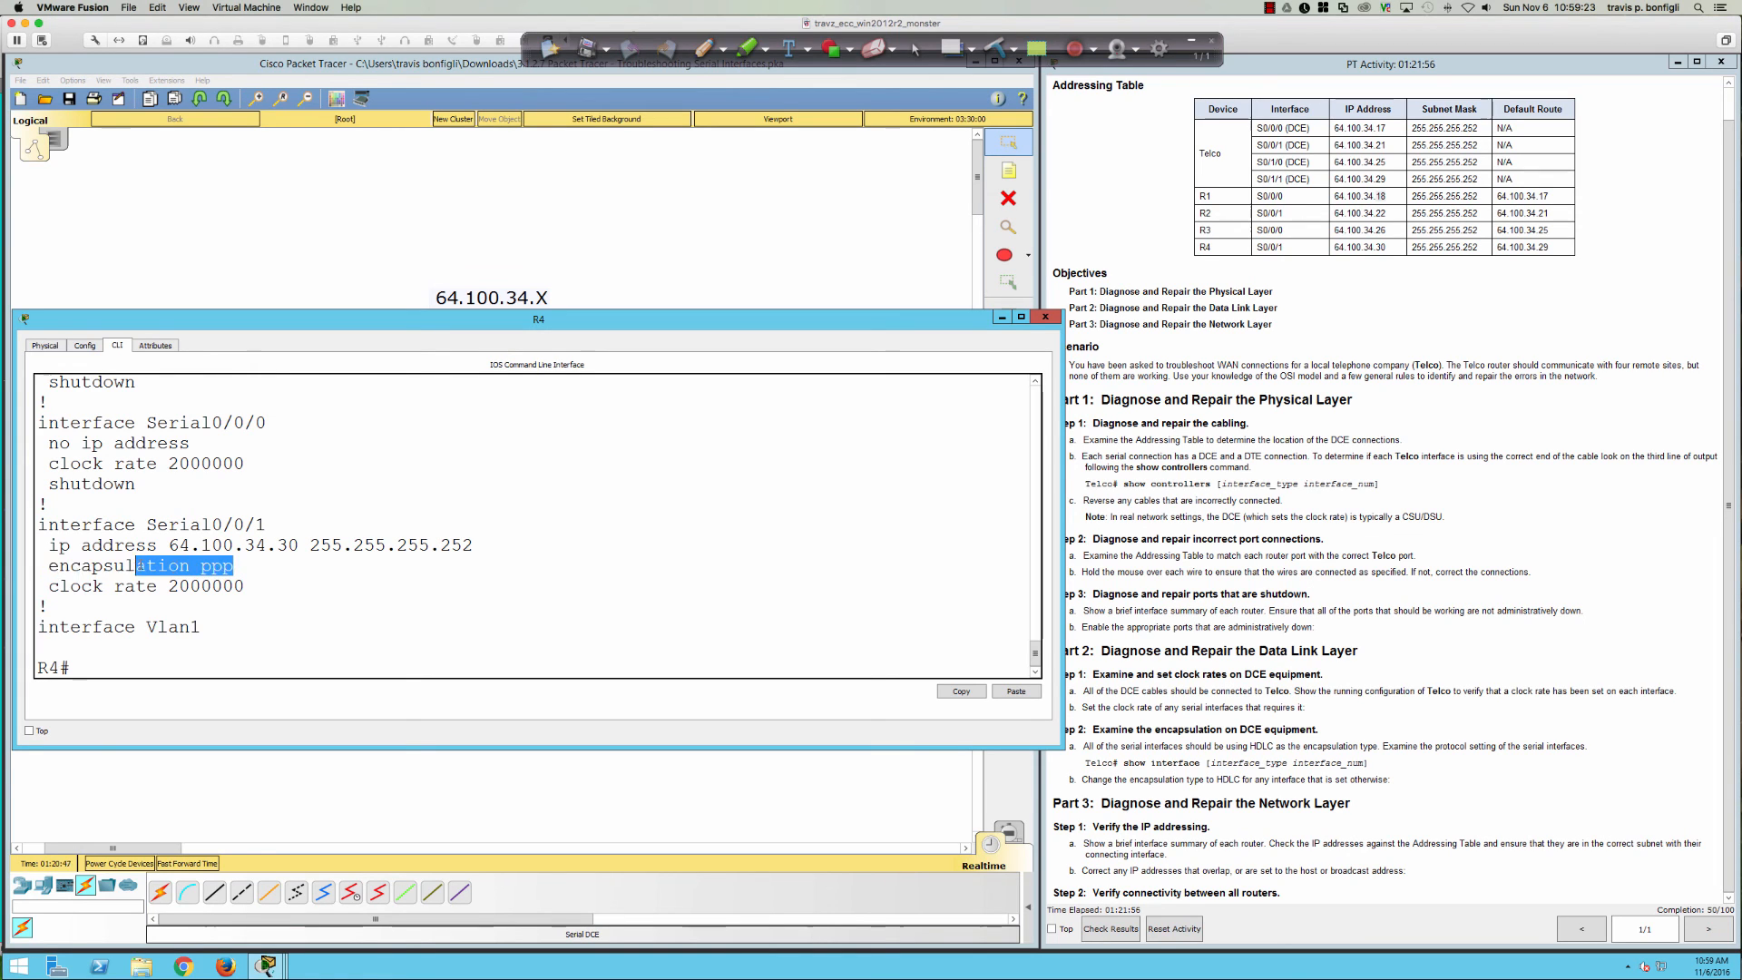
pyautogui.click(583, 547)
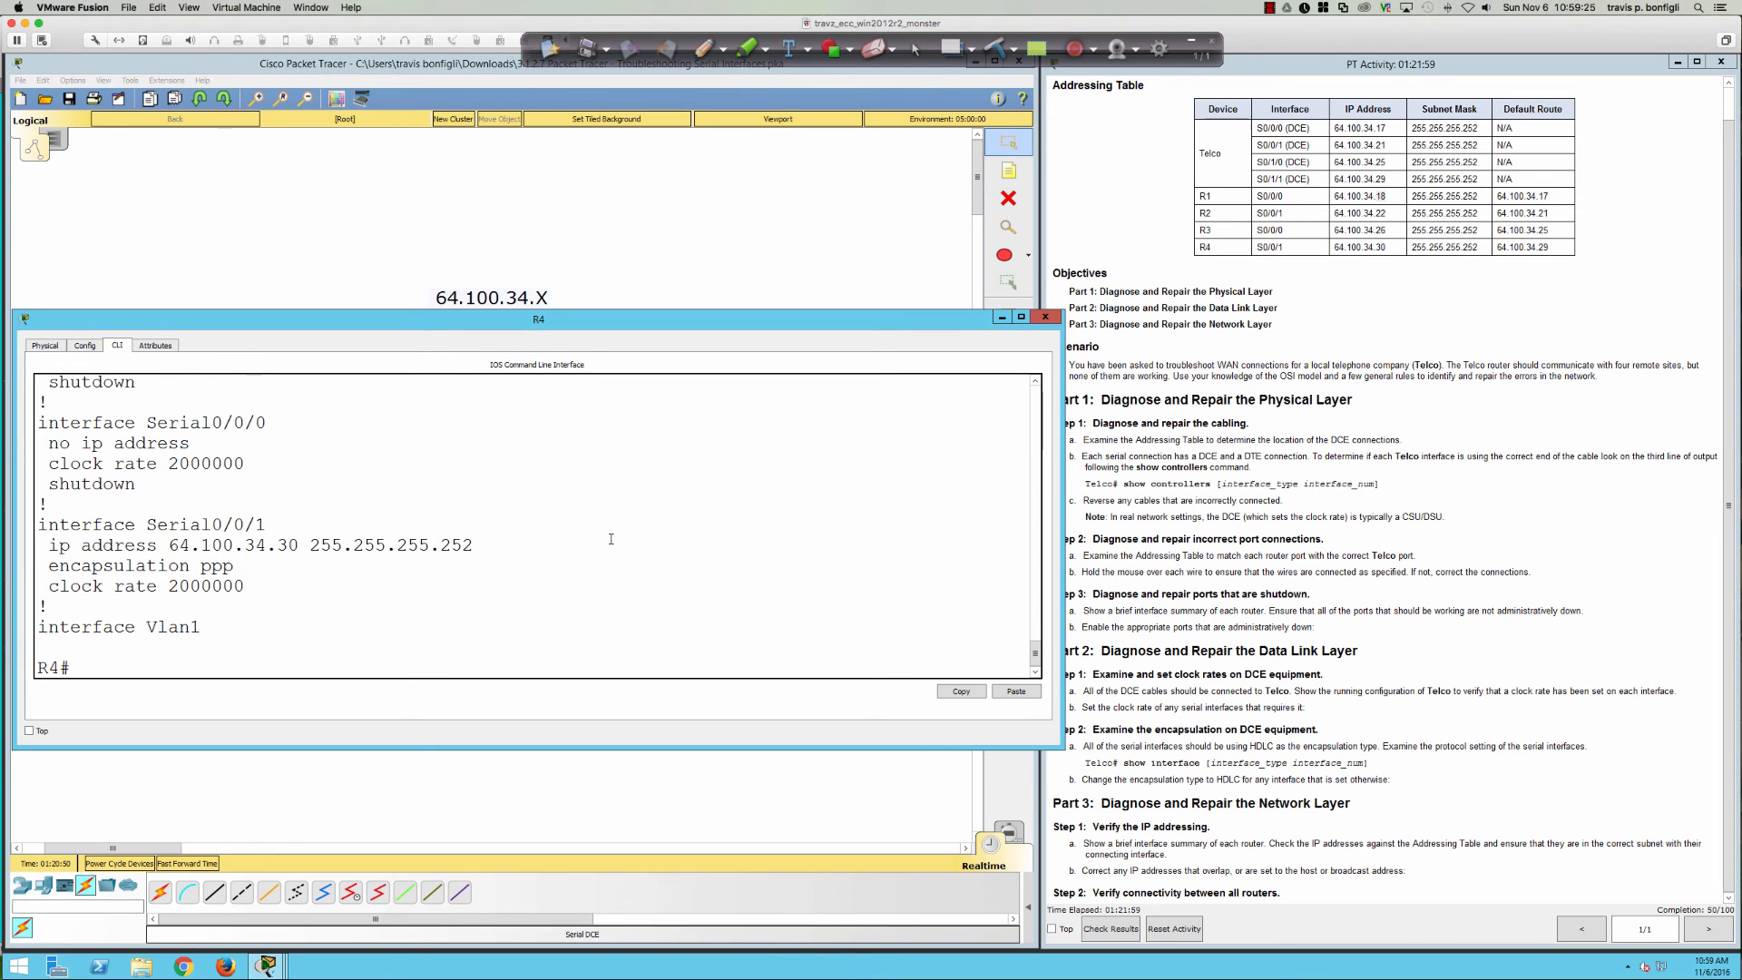
# - Return to Telco's command line, leave its open listing and show the brief interface summary with sh ip int bri
pyautogui.click(613, 283)
pyautogui.click(514, 354)
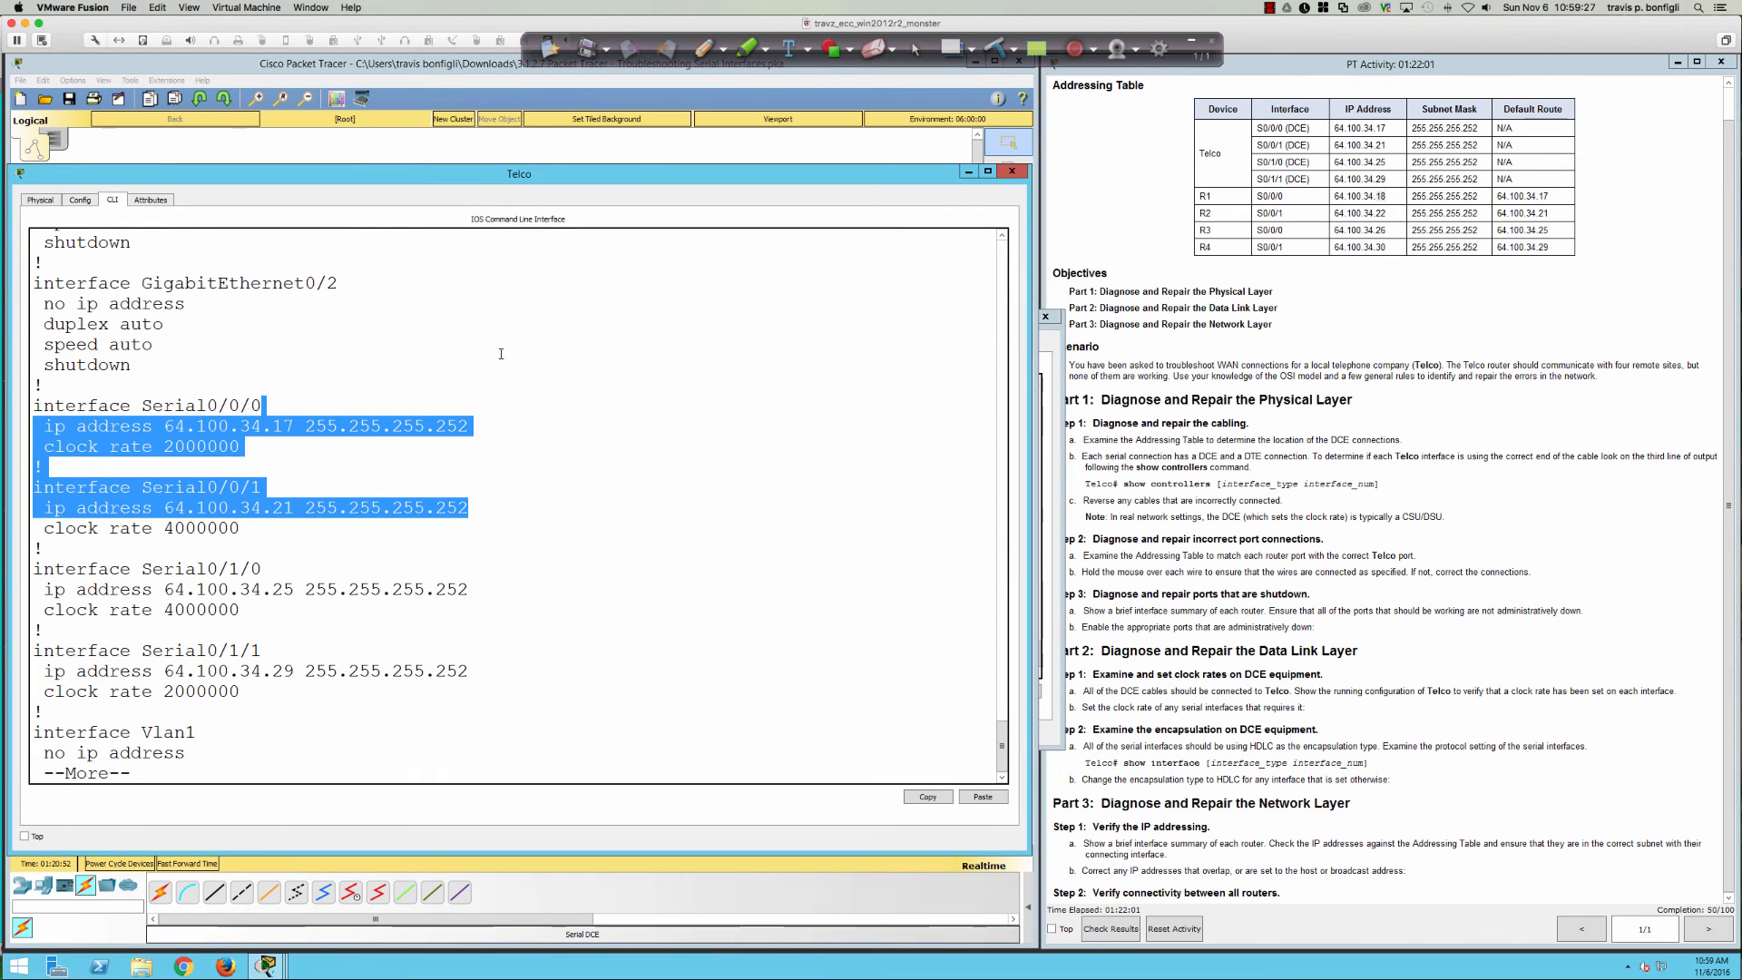
pyautogui.click(515, 353)
pyautogui.write('sh ip int bri')
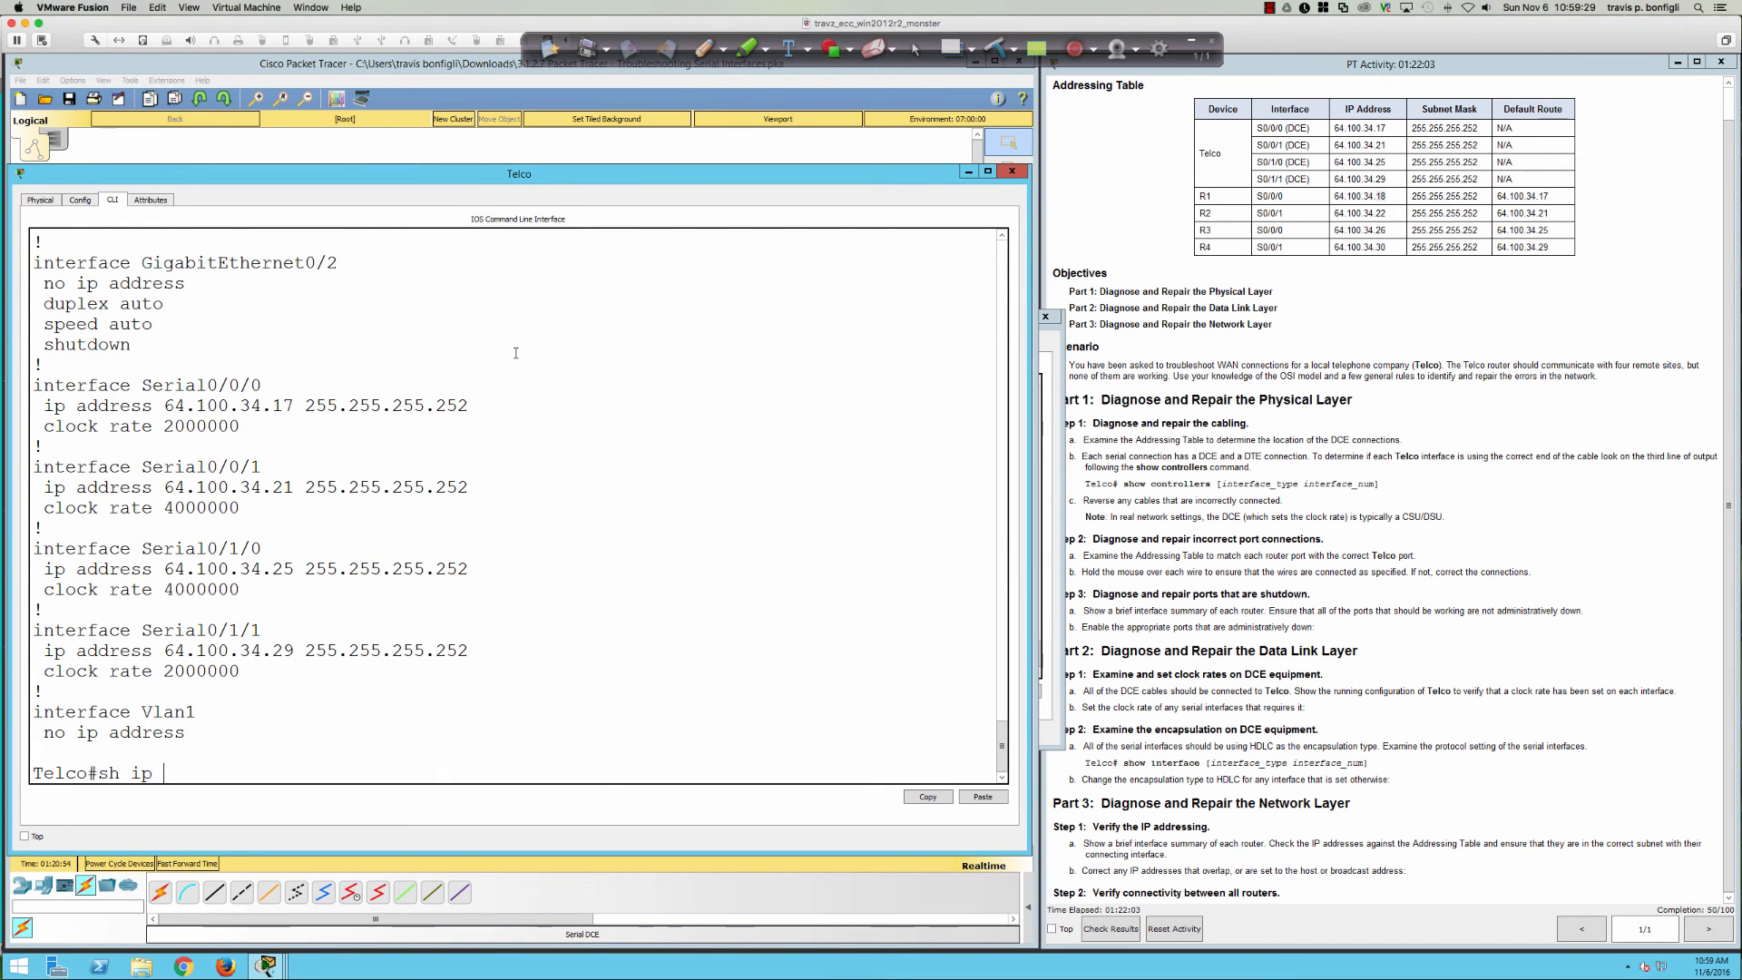
pyautogui.press('Return')
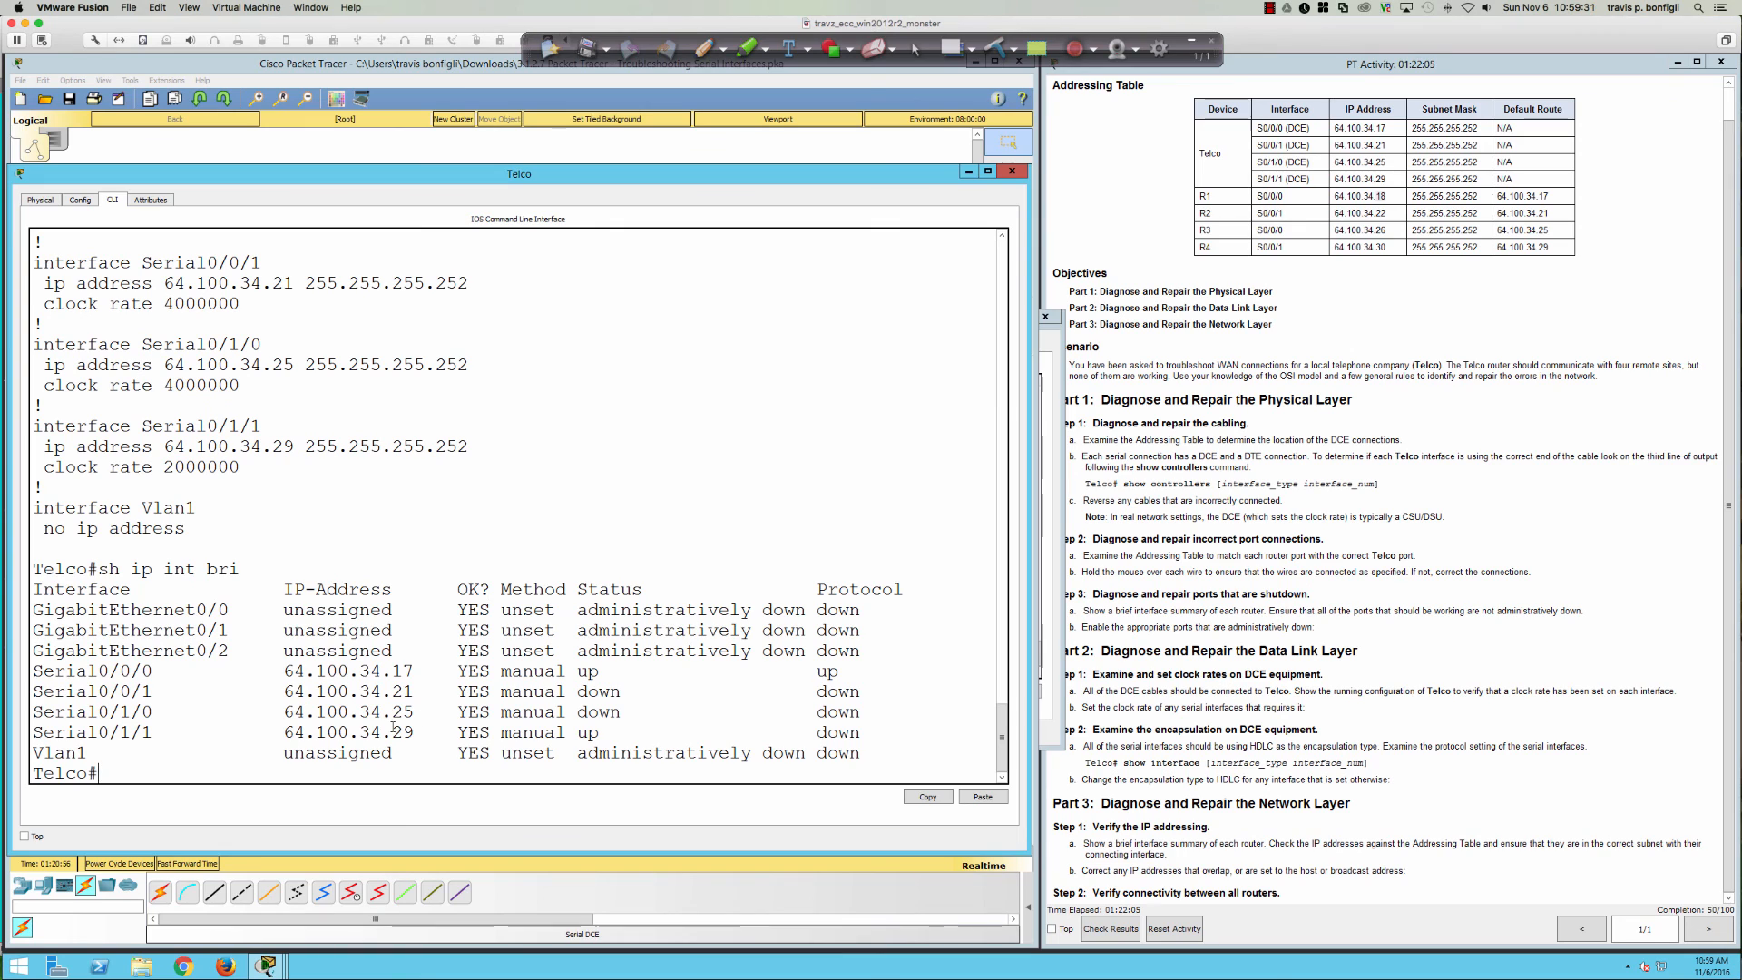
# - Highlight Serial0/1/1's row in Telco's summary, including its status and protocol, to examine the link to R4
pyautogui.moveTo(88, 732); pyautogui.dragTo(860, 735)
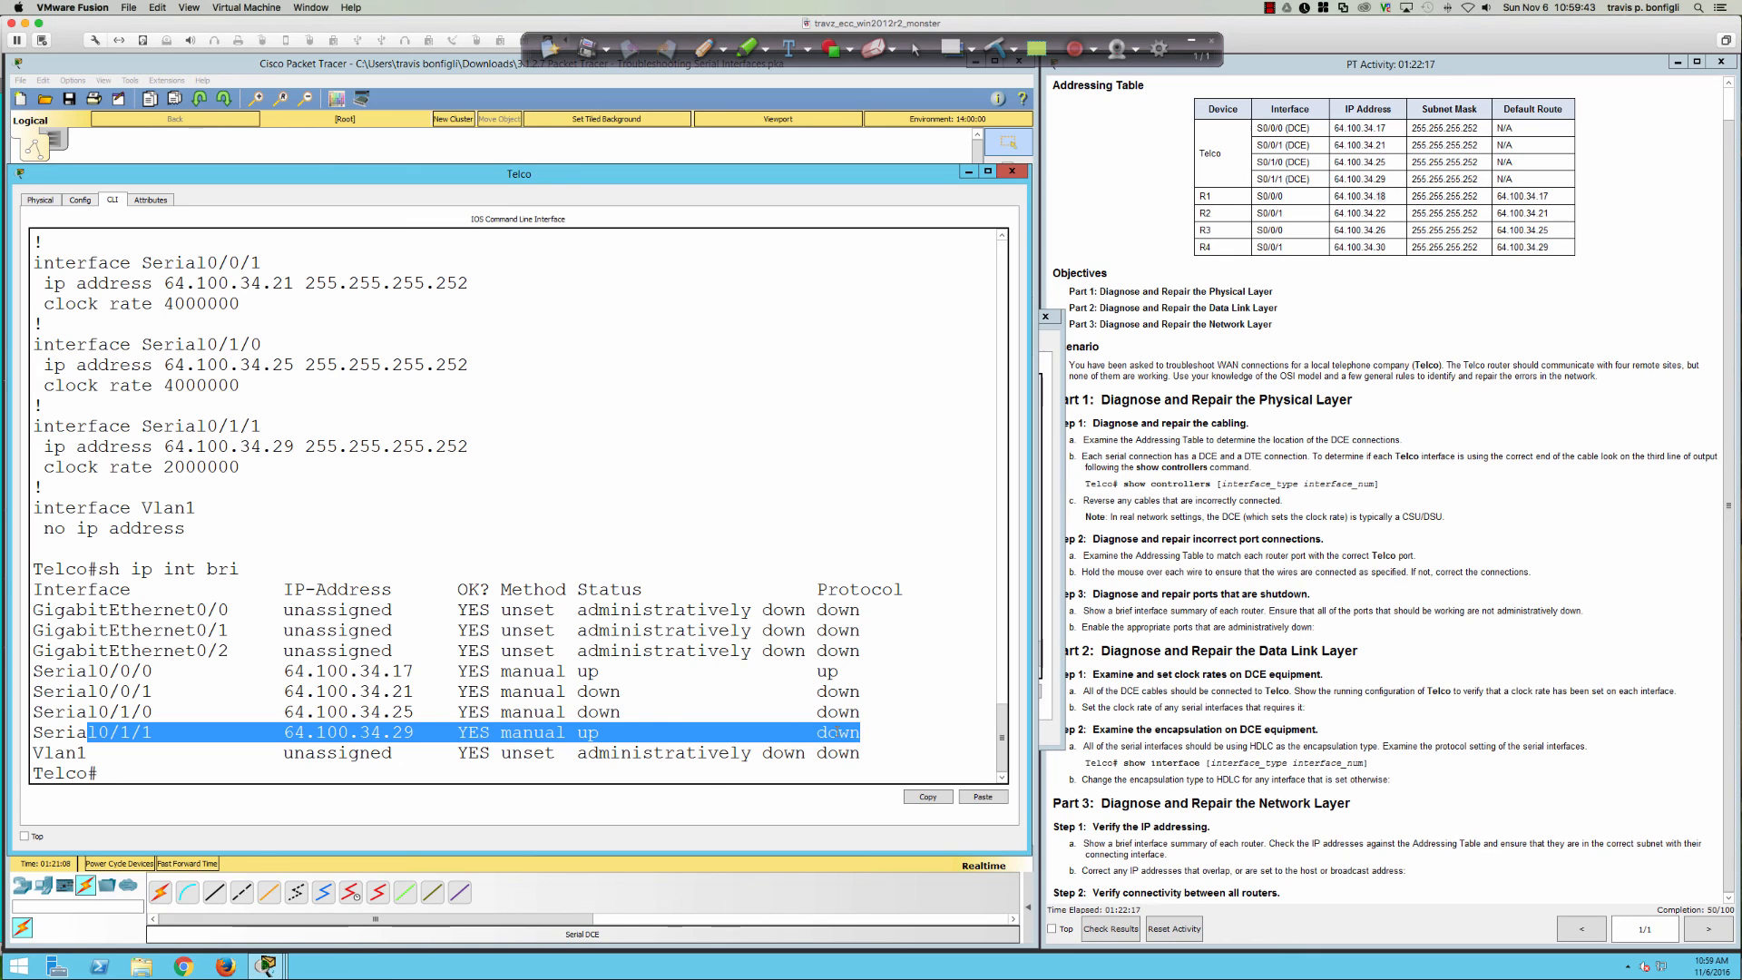
pyautogui.click(785, 732)
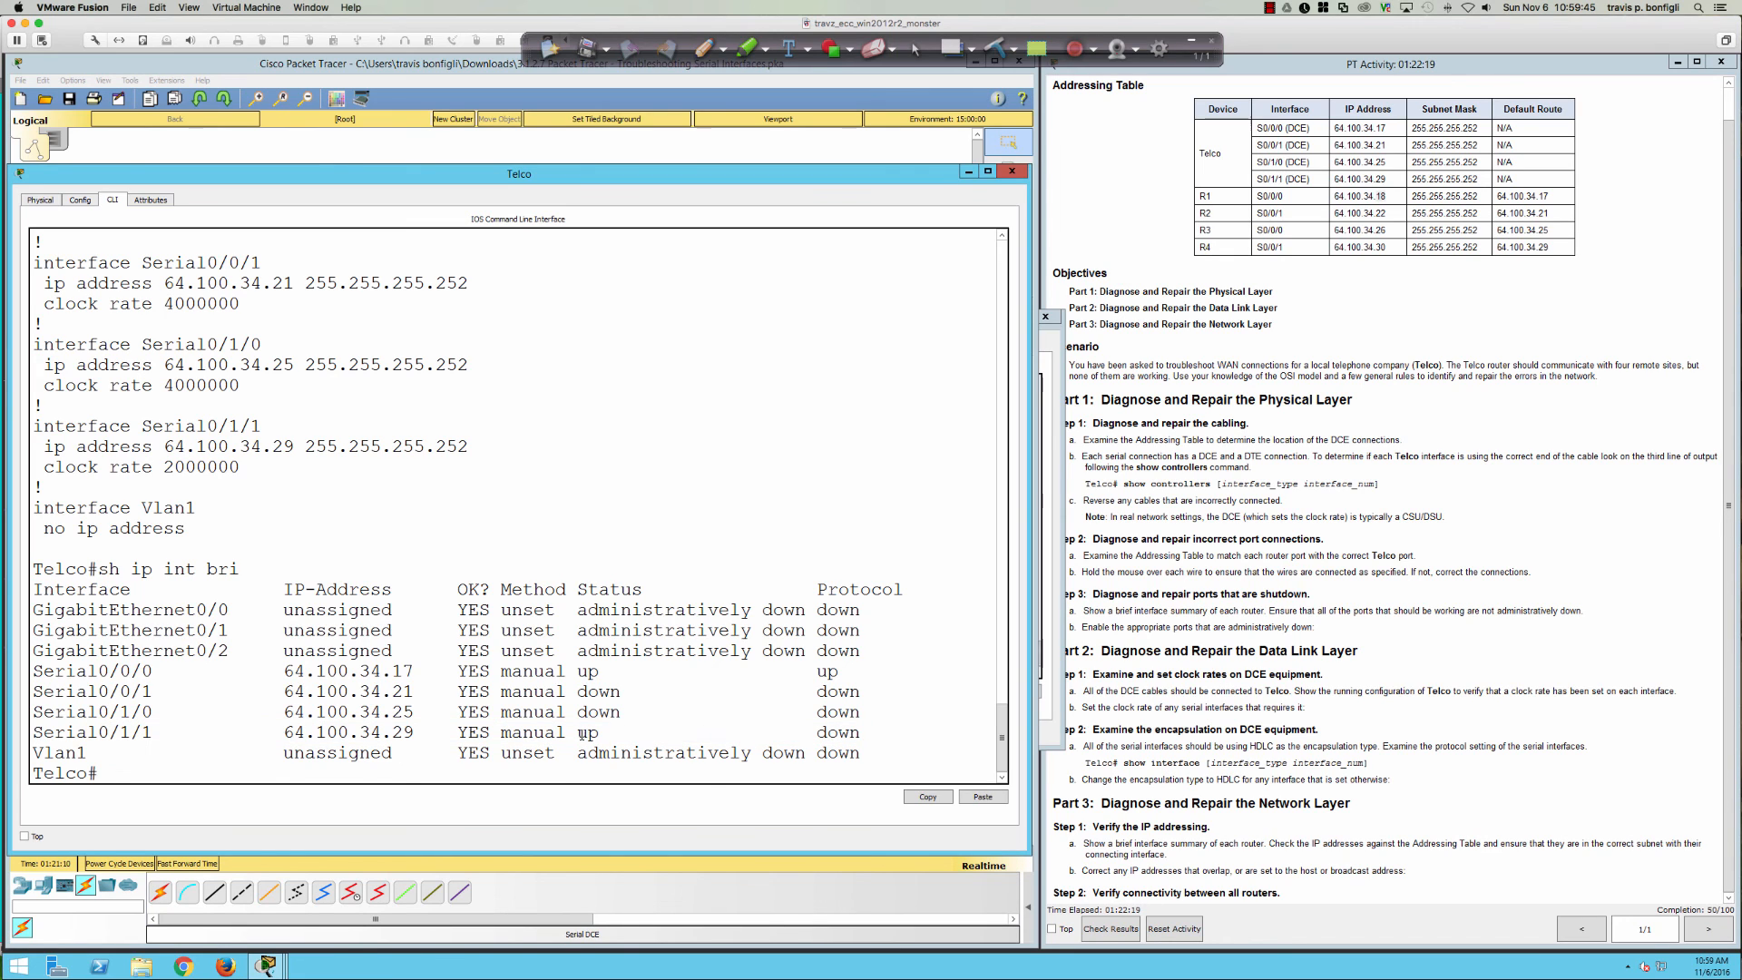
pyautogui.moveTo(581, 735); pyautogui.dragTo(860, 733)
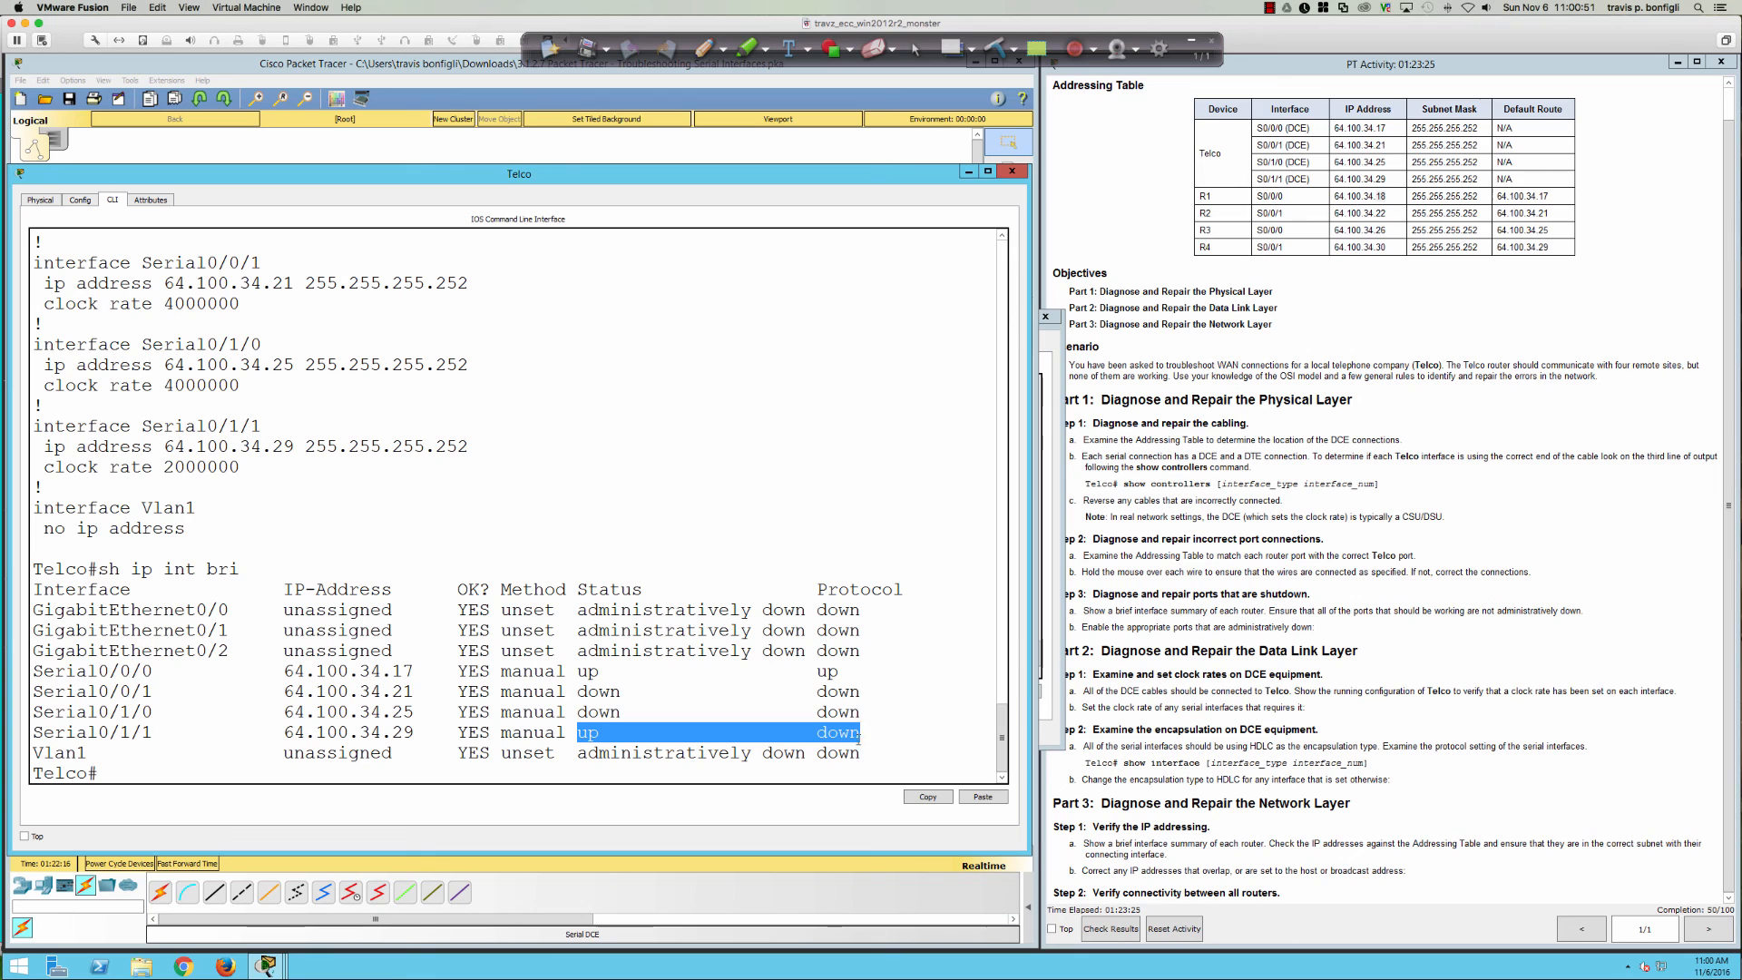
pyautogui.click(511, 372)
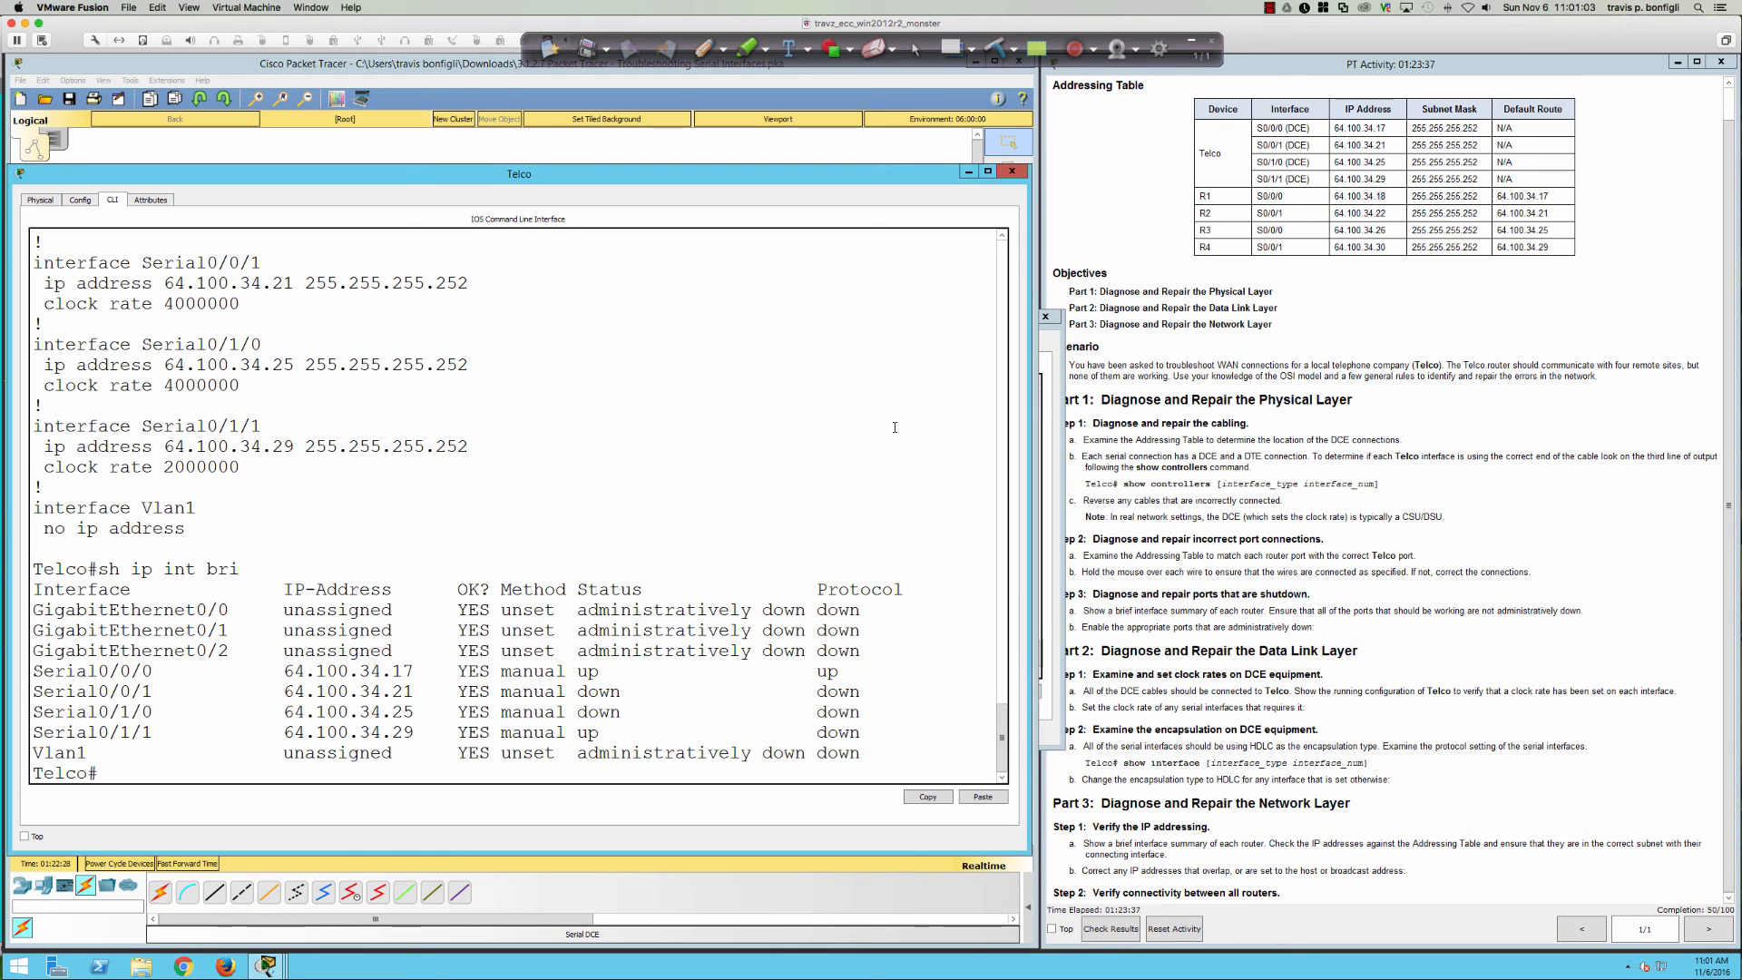
# - Enter global configuration mode on Telco and set interface s0/1/1 to PPP encapsulation
pyautogui.press('Return')
pyautogui.press('Return')
pyautogui.press('Return')
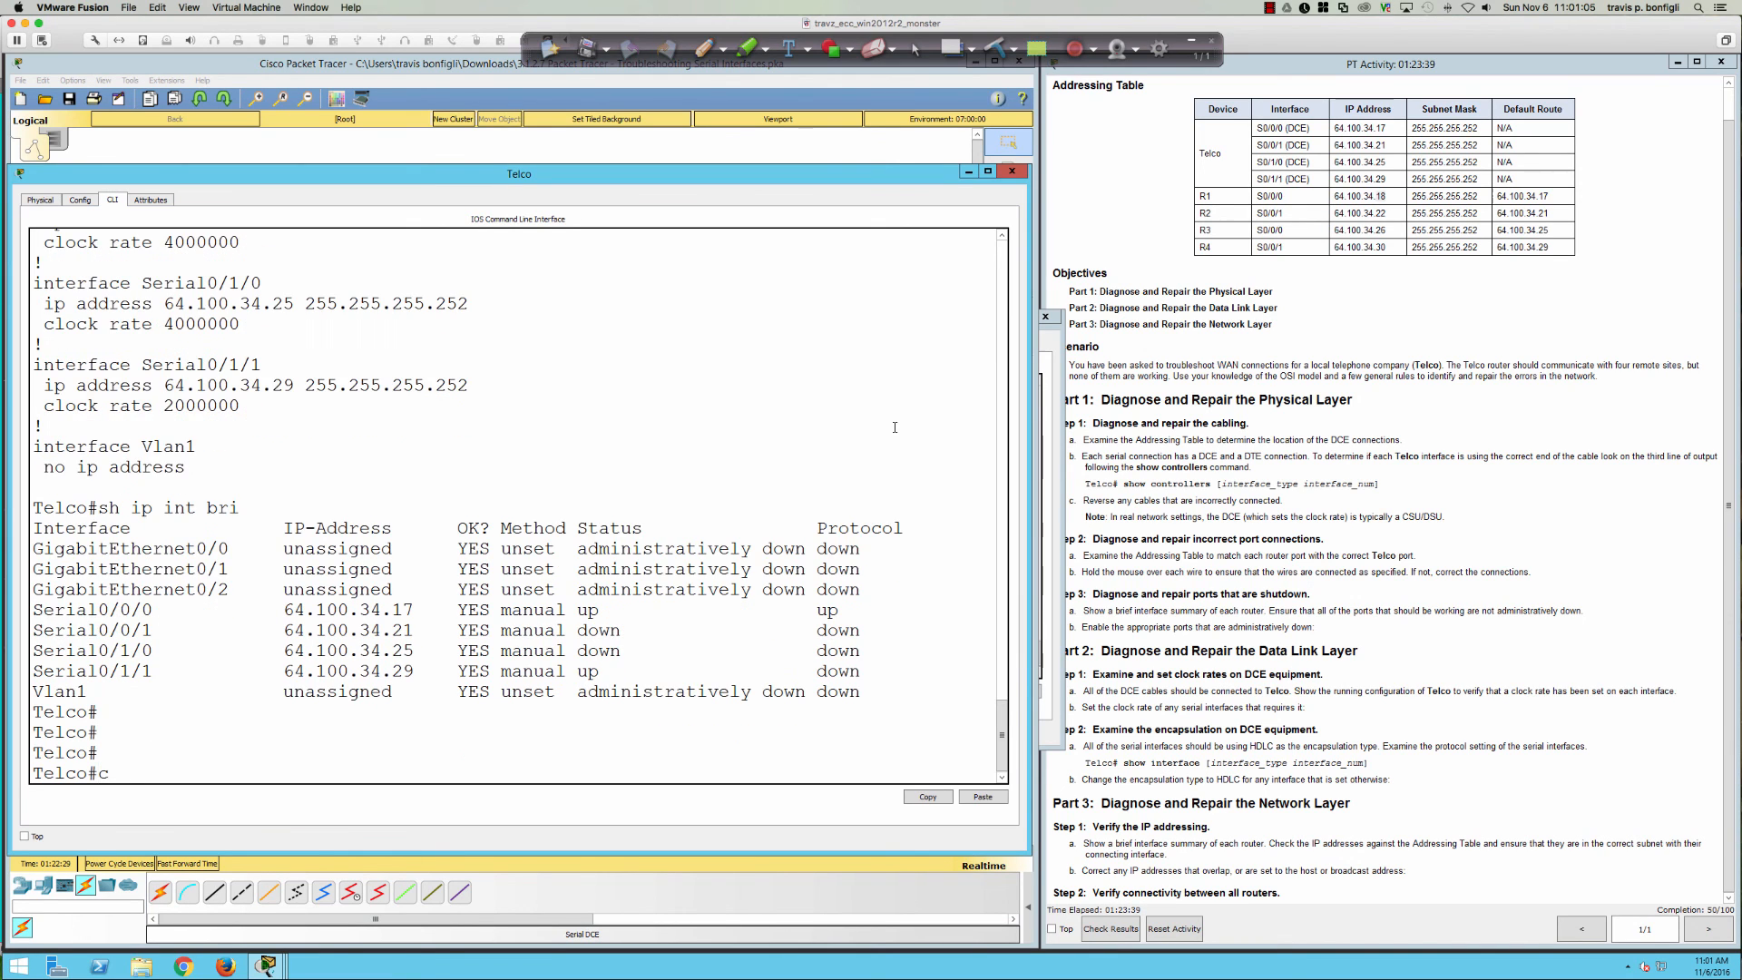
pyautogui.write('conf t')
pyautogui.press('Return')
pyautogui.write('int s0/1/1')
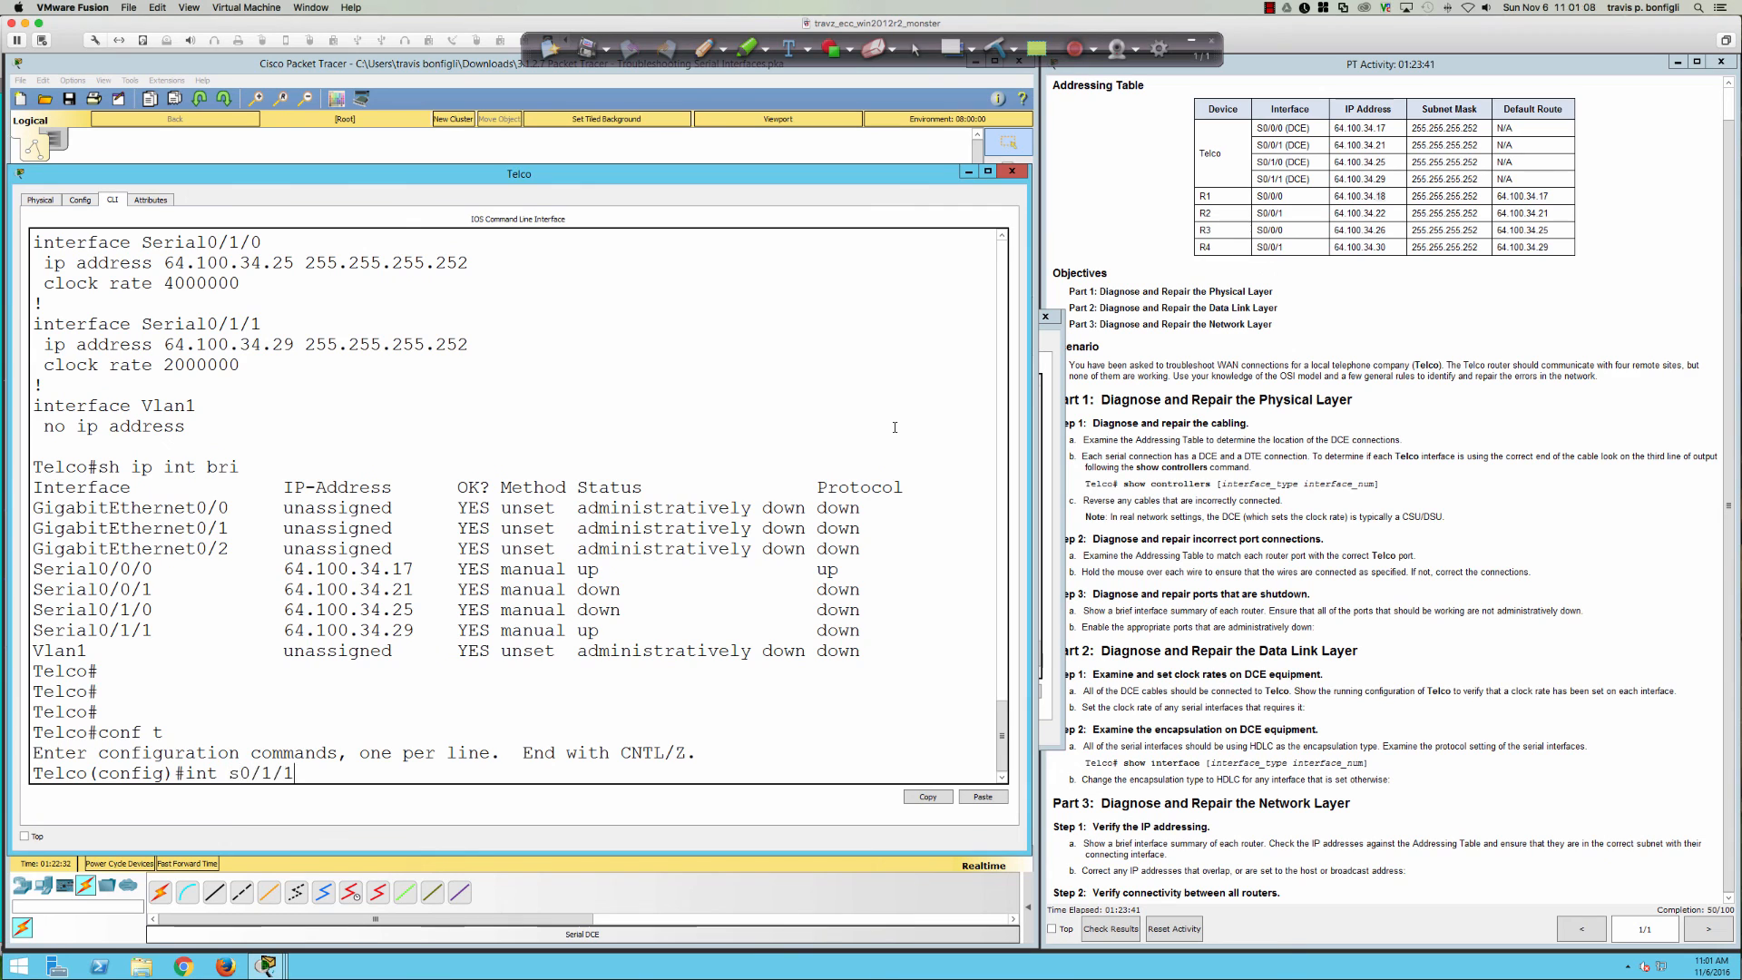
pyautogui.press('Return')
pyautogui.write('enc')
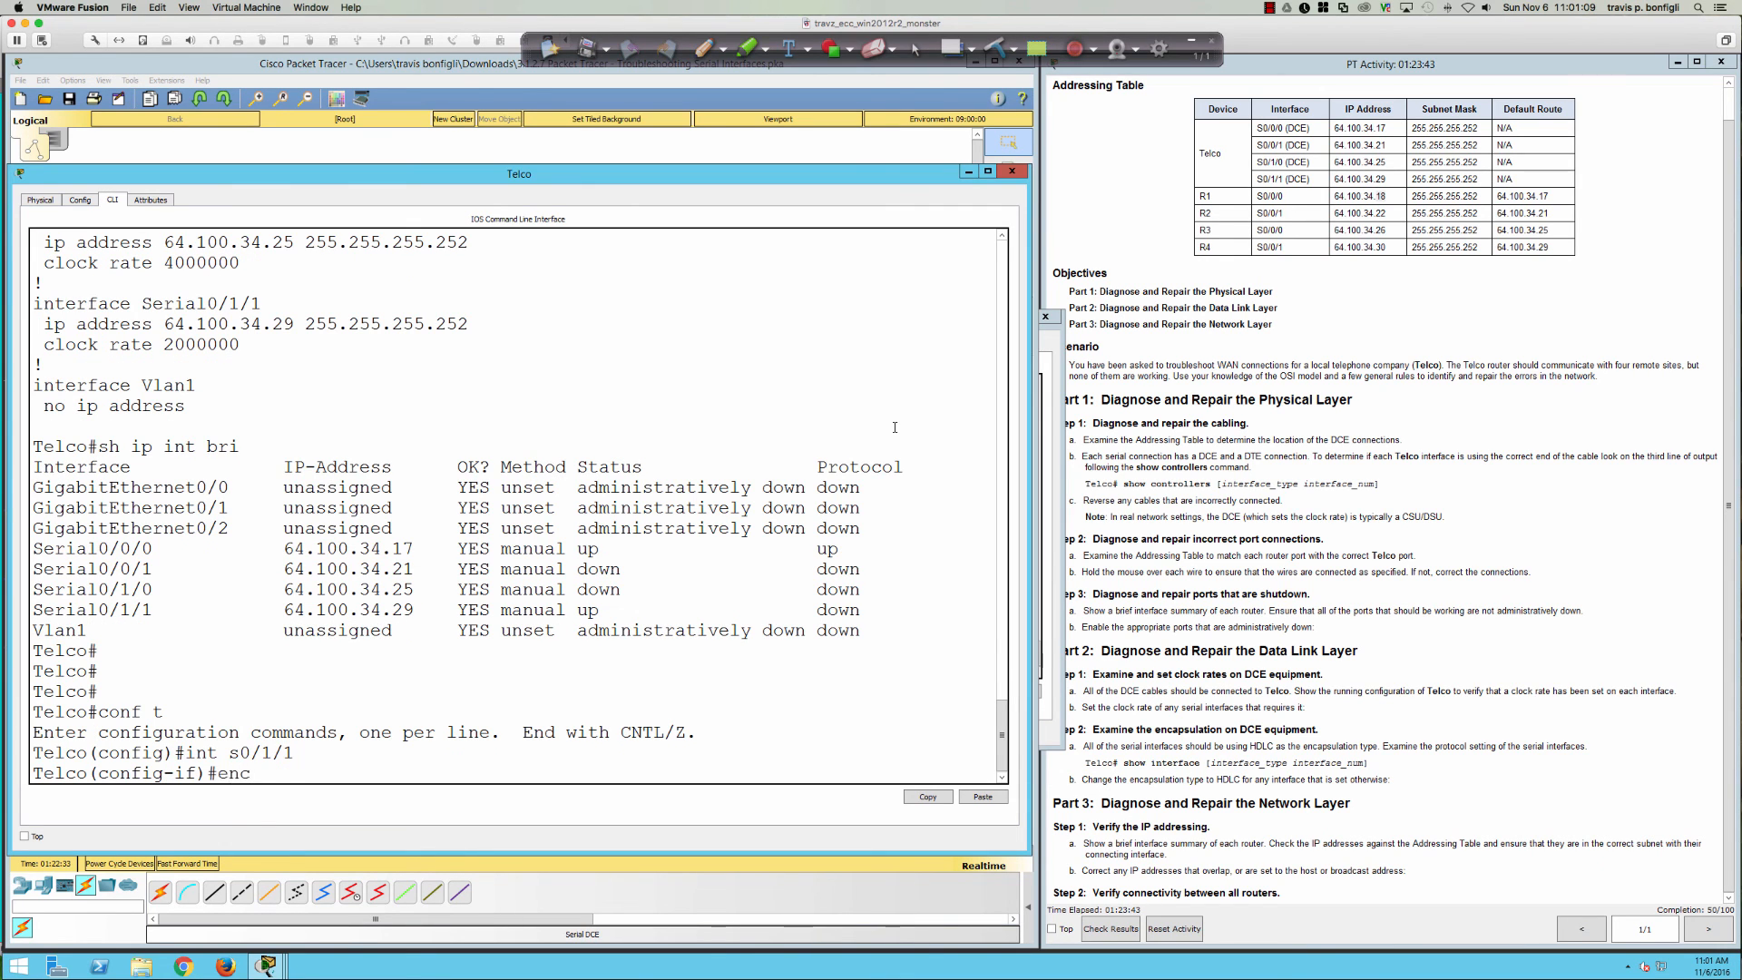
pyautogui.press('Tab')
pyautogui.write('ppp')
pyautogui.press('Return')
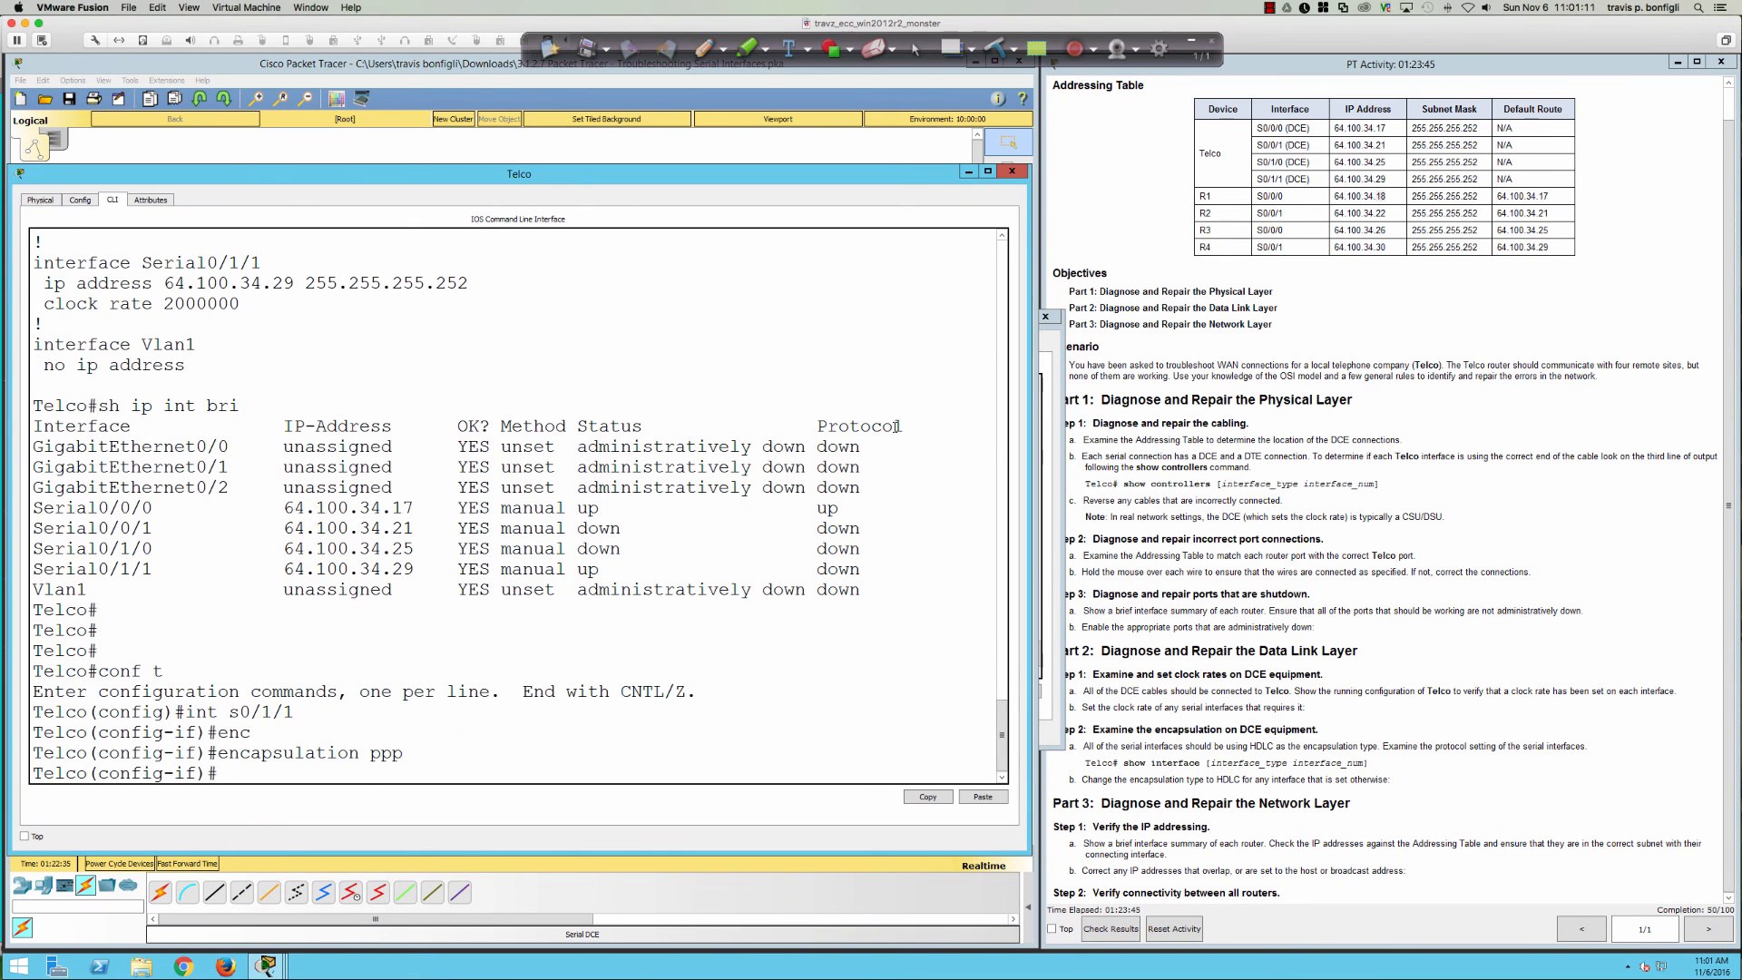
pyautogui.write('do sh i')
pyautogui.press('BackSpace')
pyautogui.press('BackSpace')
pyautogui.press('BackSpace')
pyautogui.press('BackSpace')
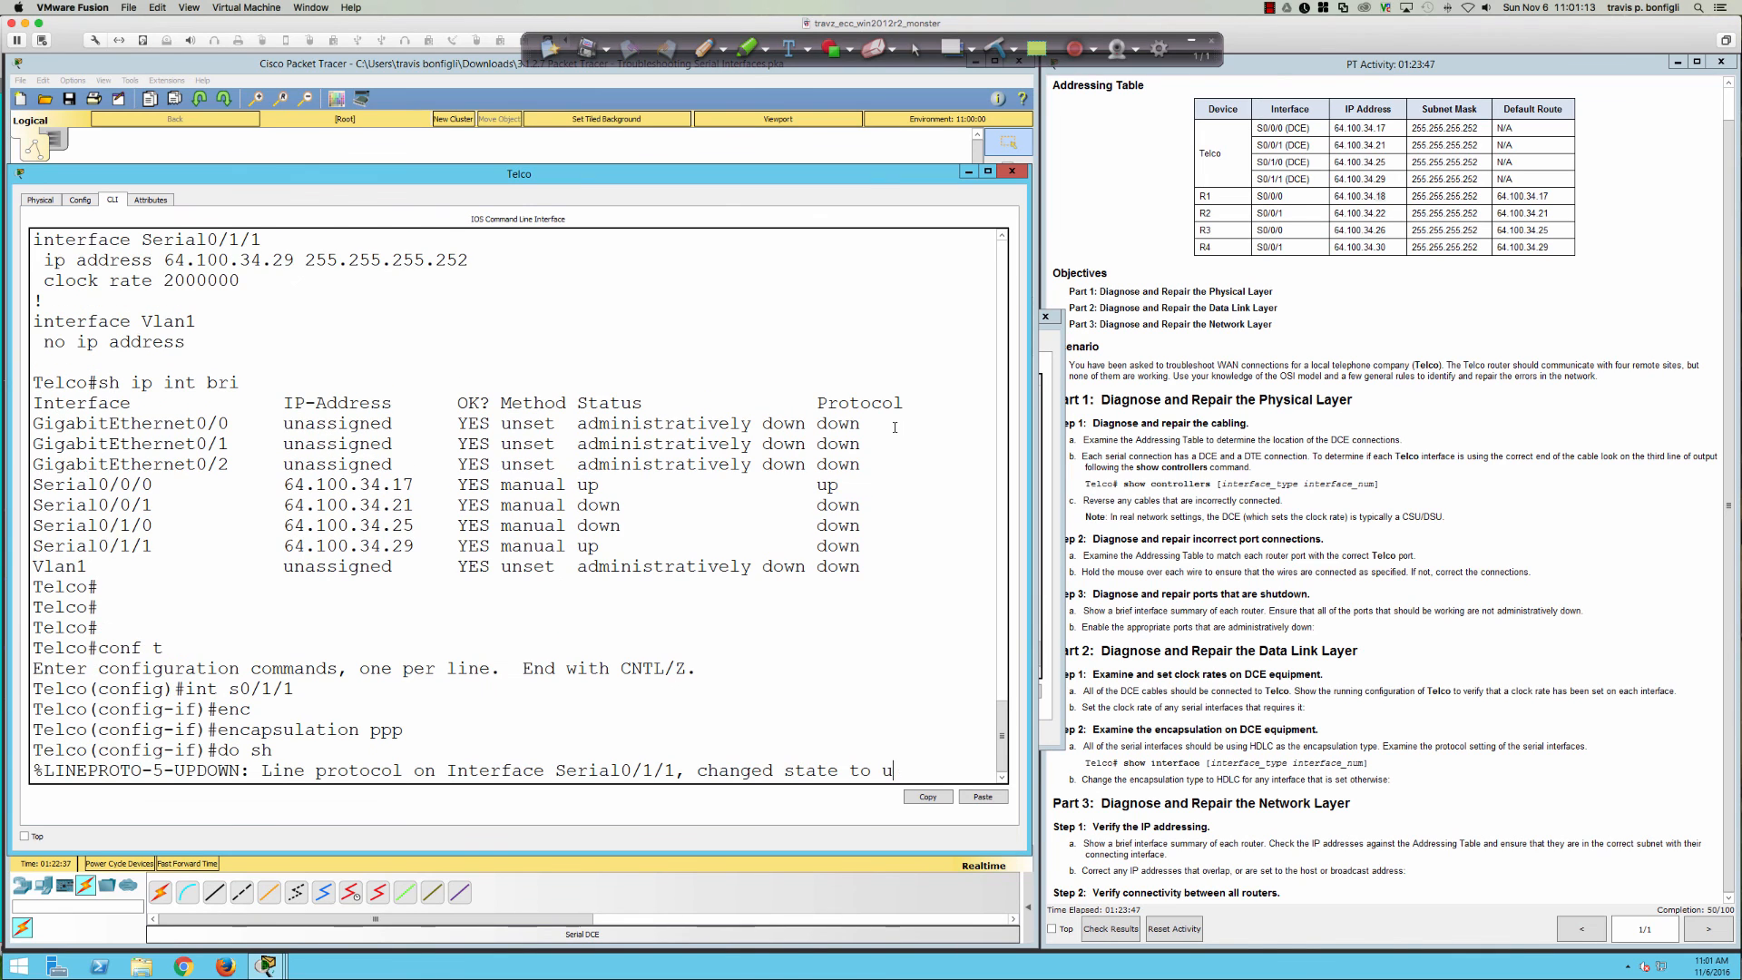
pyautogui.press('Return')
pyautogui.press('Return')
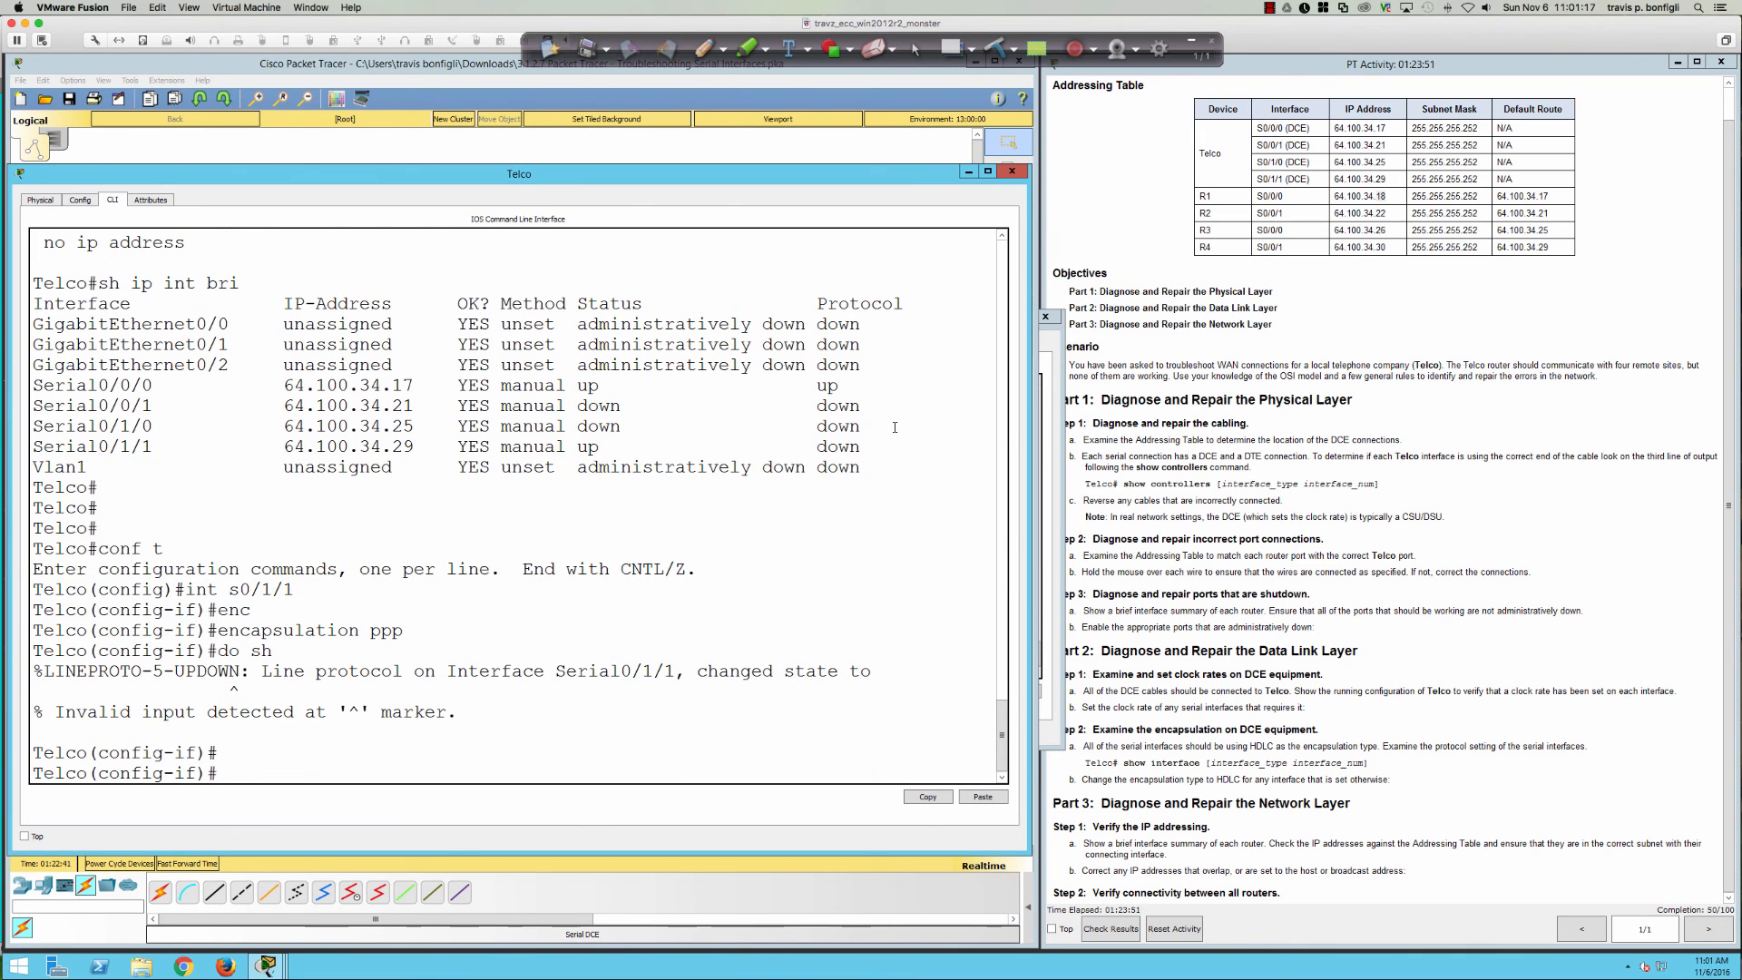
# - Show Telco's brief interface summary from interface configuration mode with do sh ip int bri
pyautogui.write('do sh ip int bri')
pyautogui.press('Return')
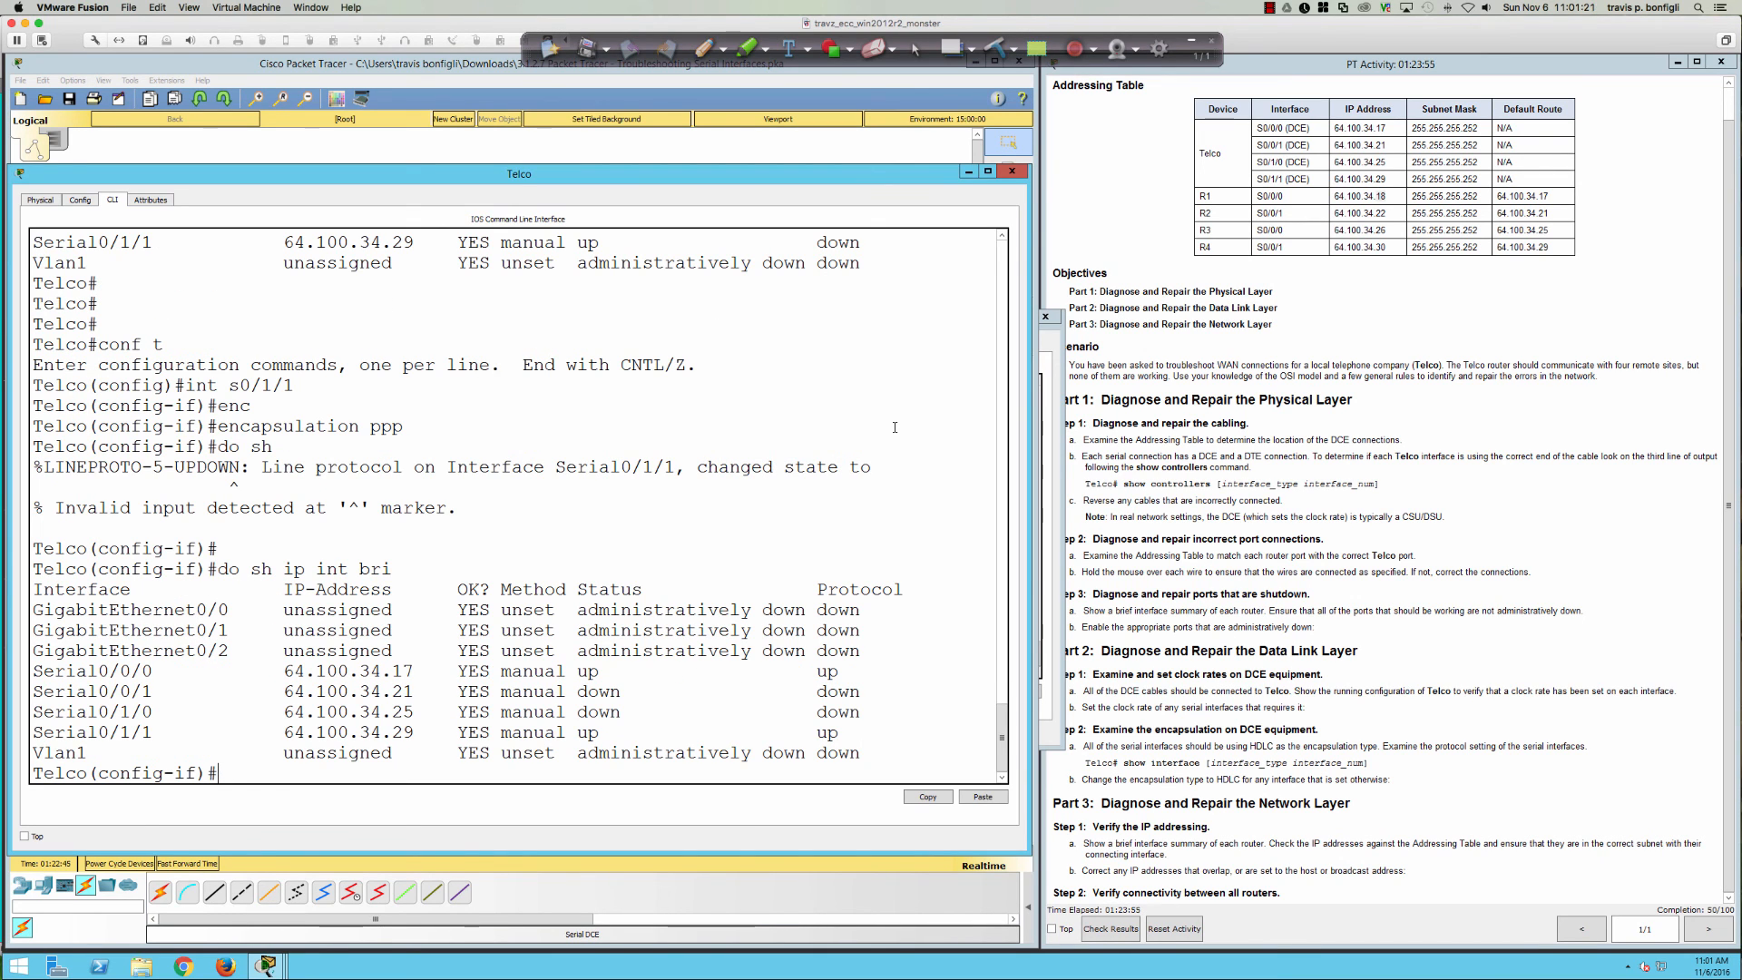
# - Highlight Serial0/1/1's status and protocol in Telco's summary, plus the HDLC requirement in the activity instructions
pyautogui.moveTo(511, 731); pyautogui.dragTo(923, 732)
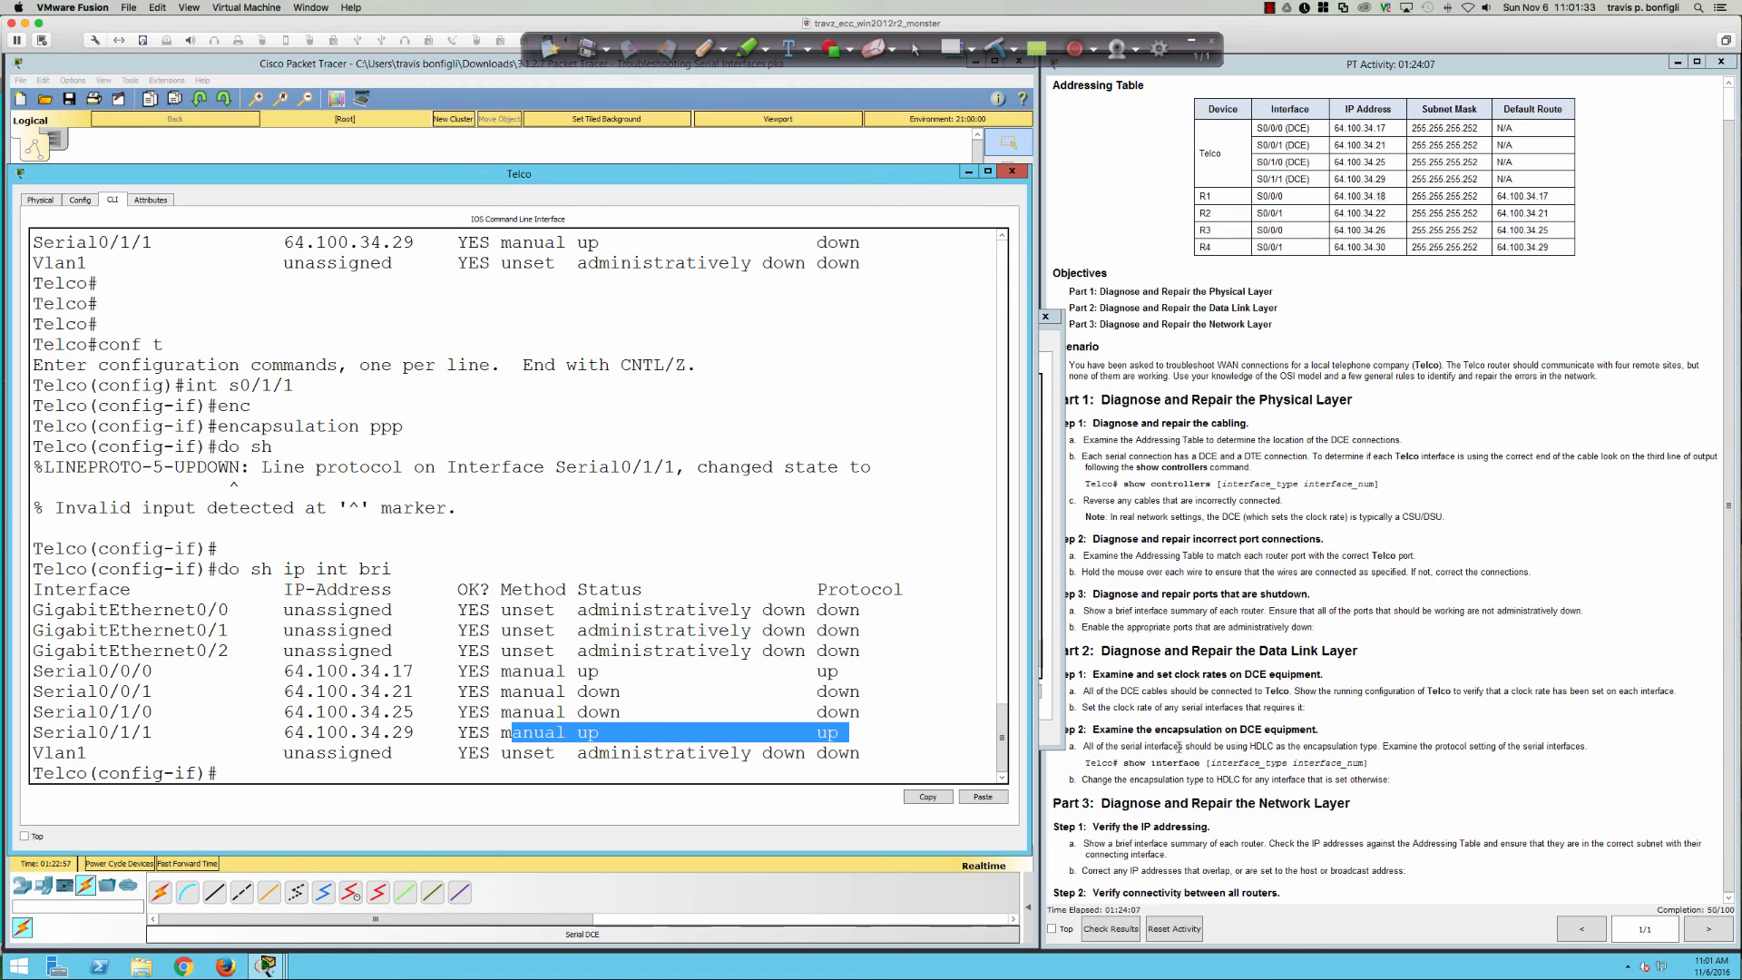
pyautogui.moveTo(1248, 745); pyautogui.dragTo(1293, 746)
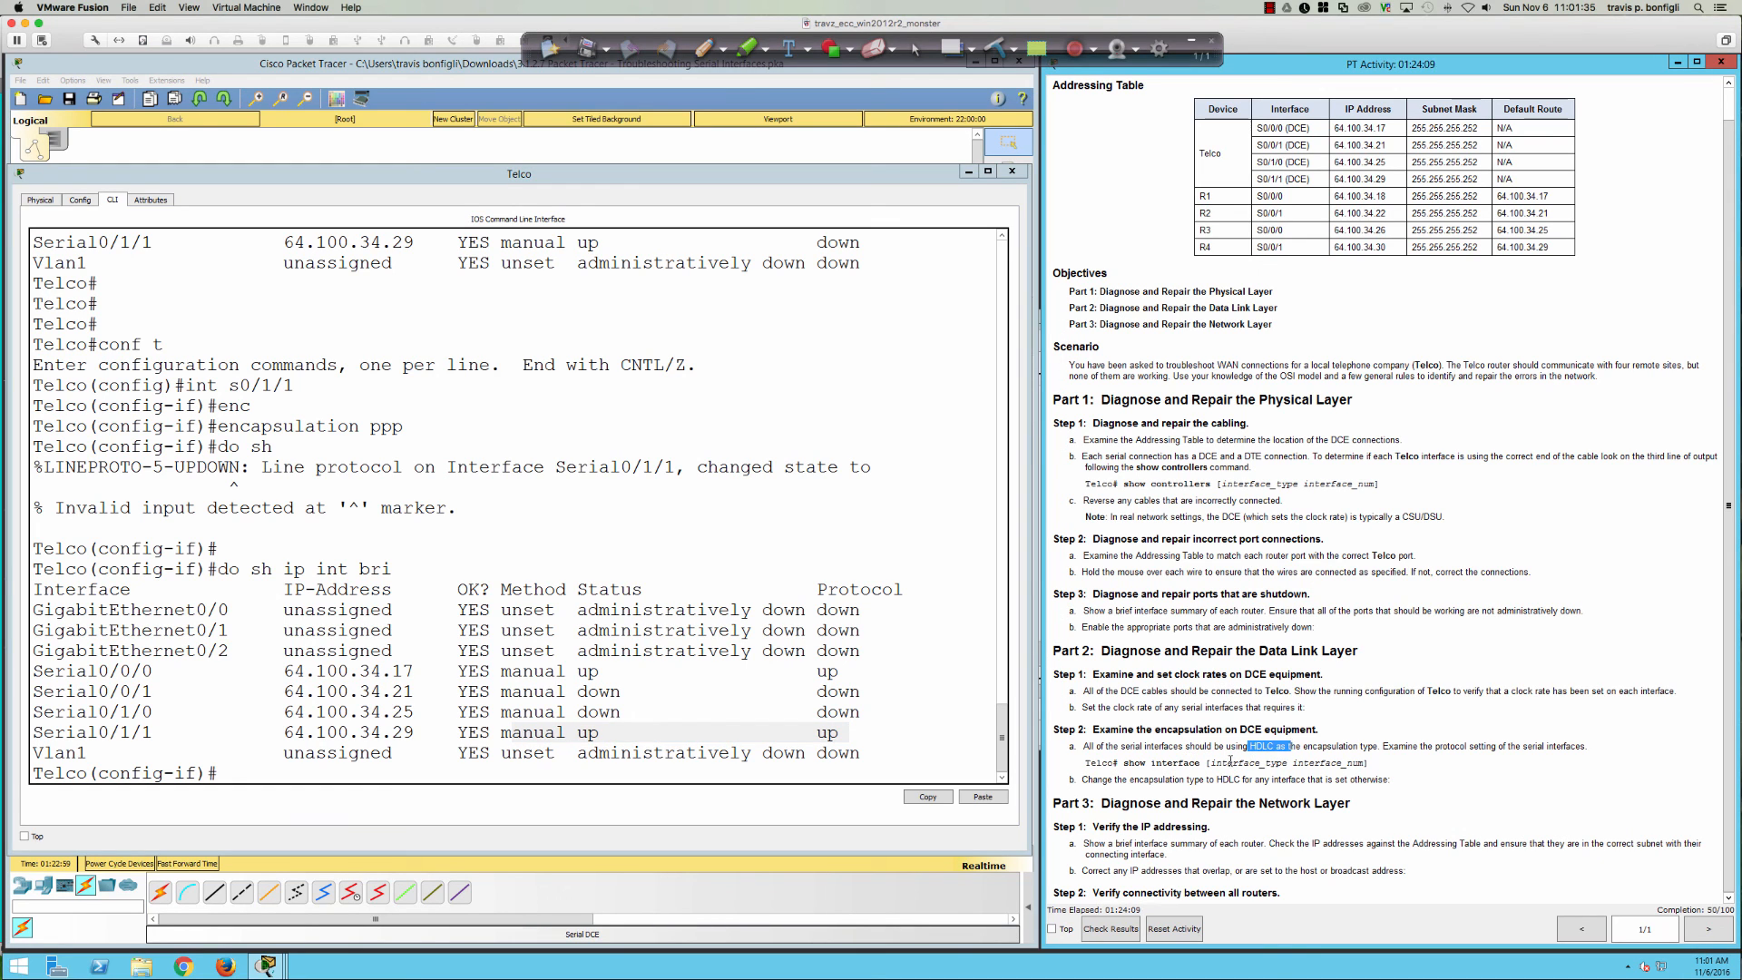
# - Remove PPP encapsulation from Telco's Serial0/1/1 with no encapsulation ppp
pyautogui.click(886, 743)
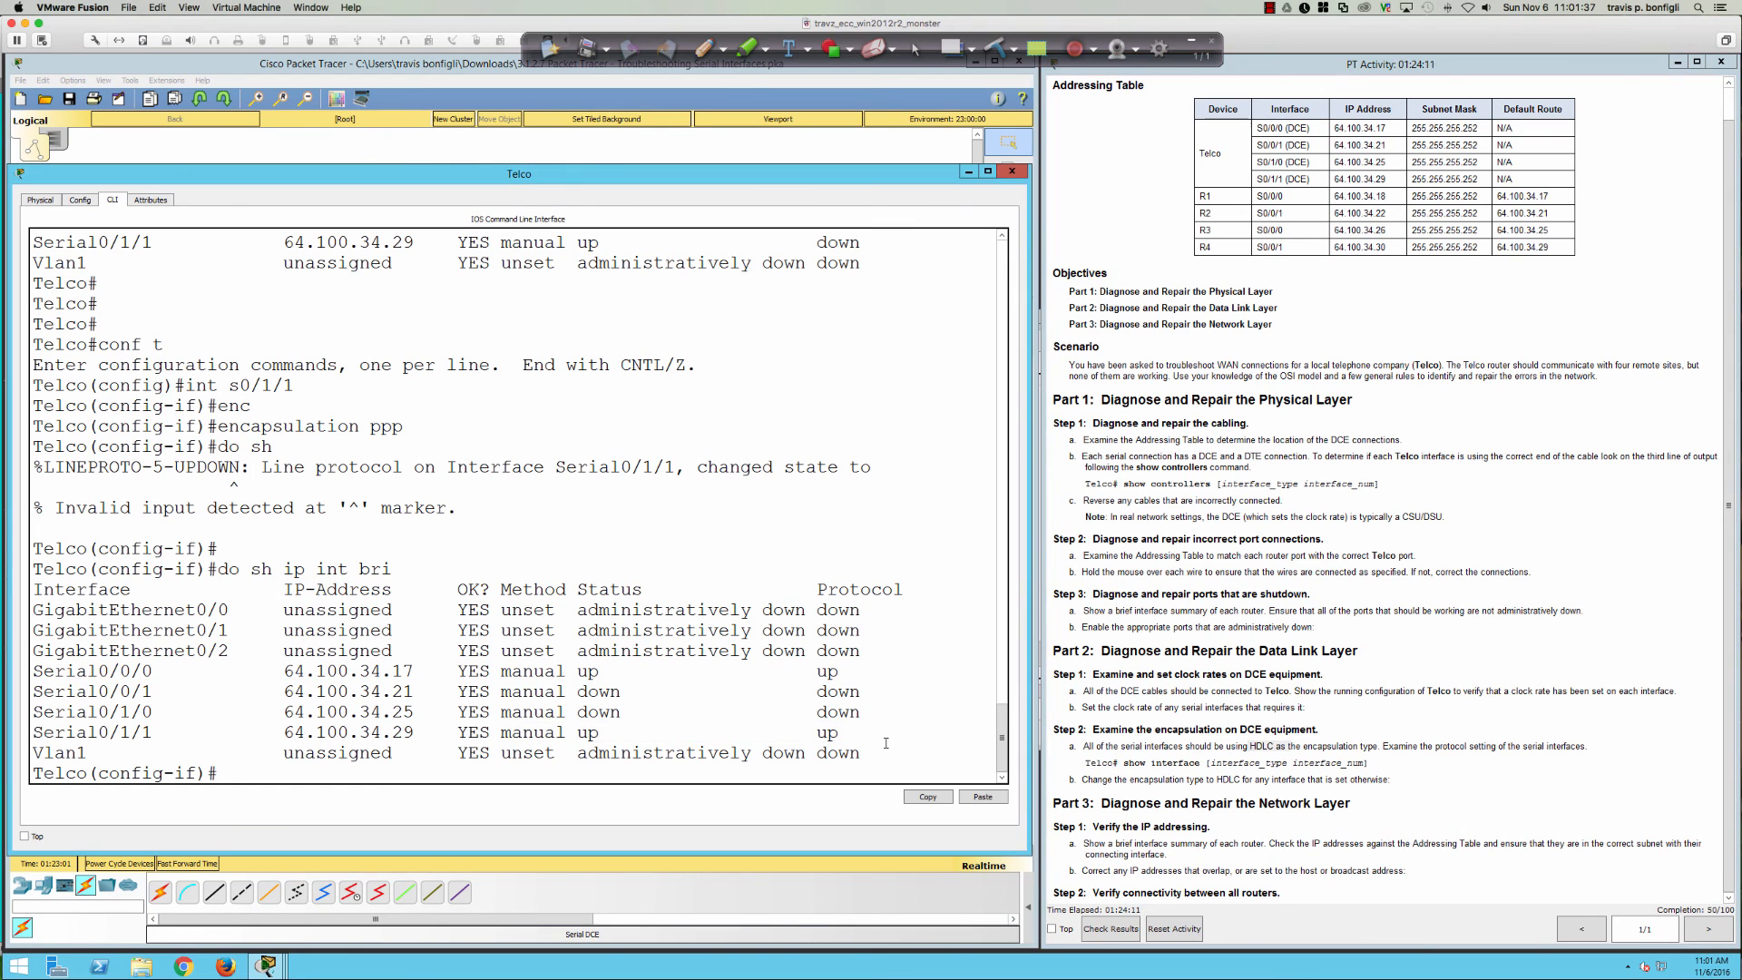
pyautogui.press('Return')
pyautogui.press('Return')
pyautogui.write('no encap')
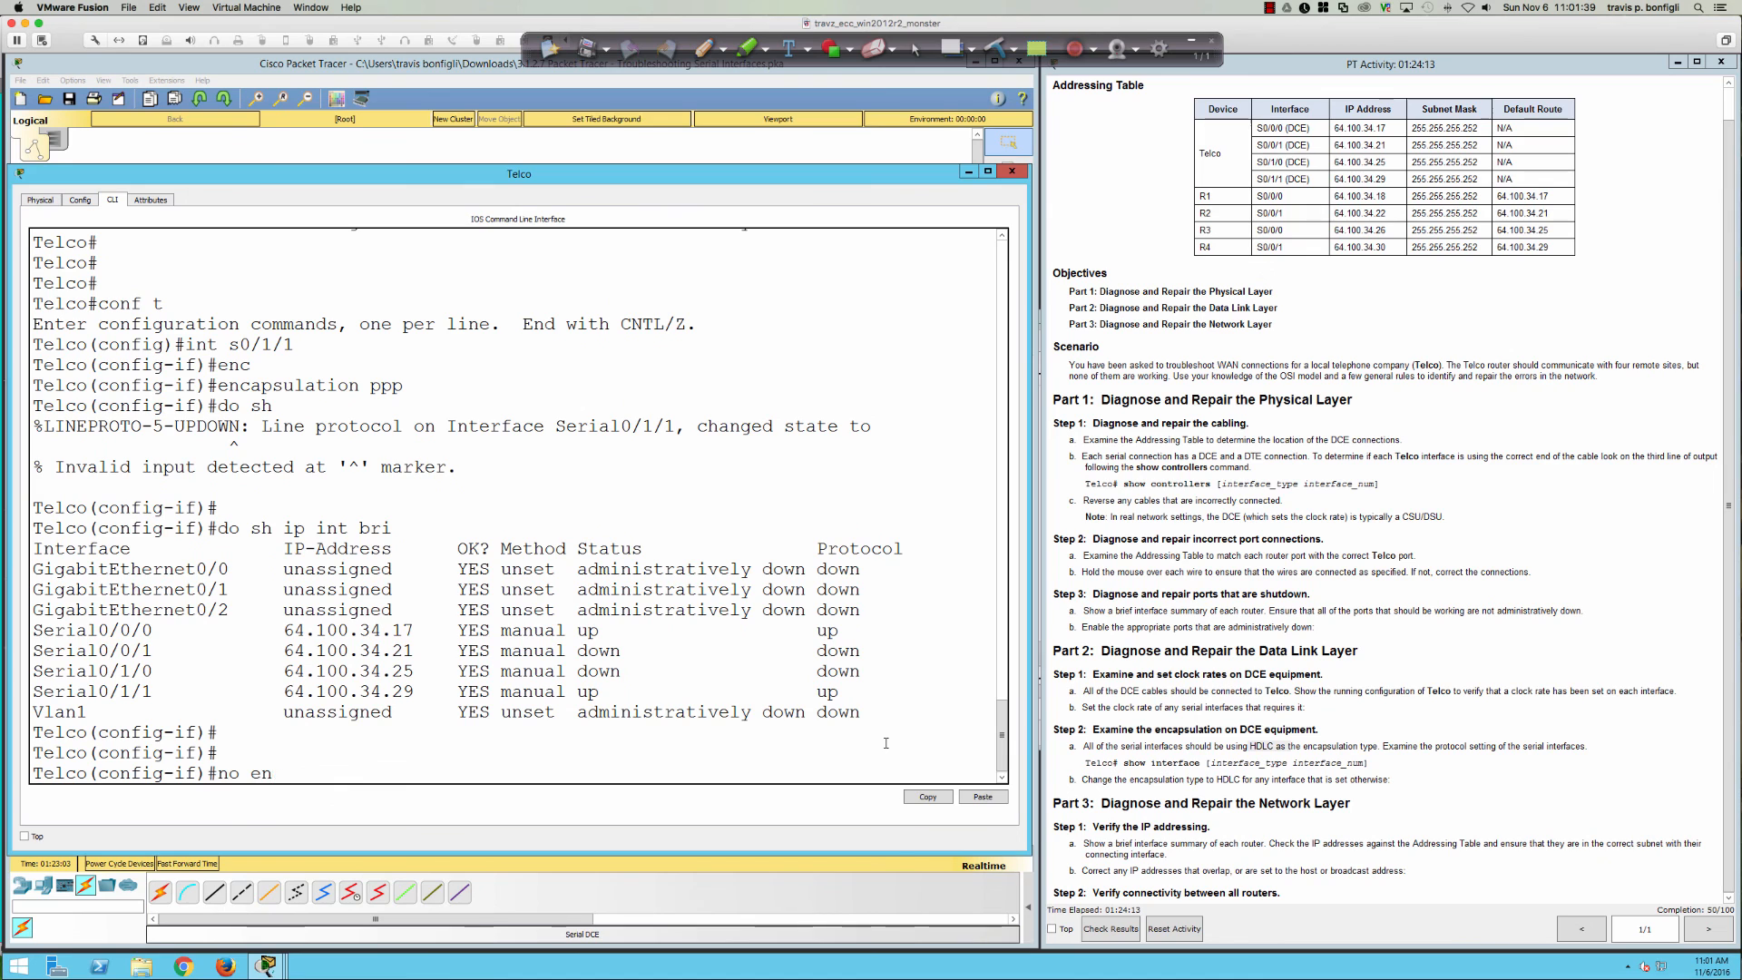
pyautogui.press('Tab')
pyautogui.write('ppp')
pyautogui.press('Return')
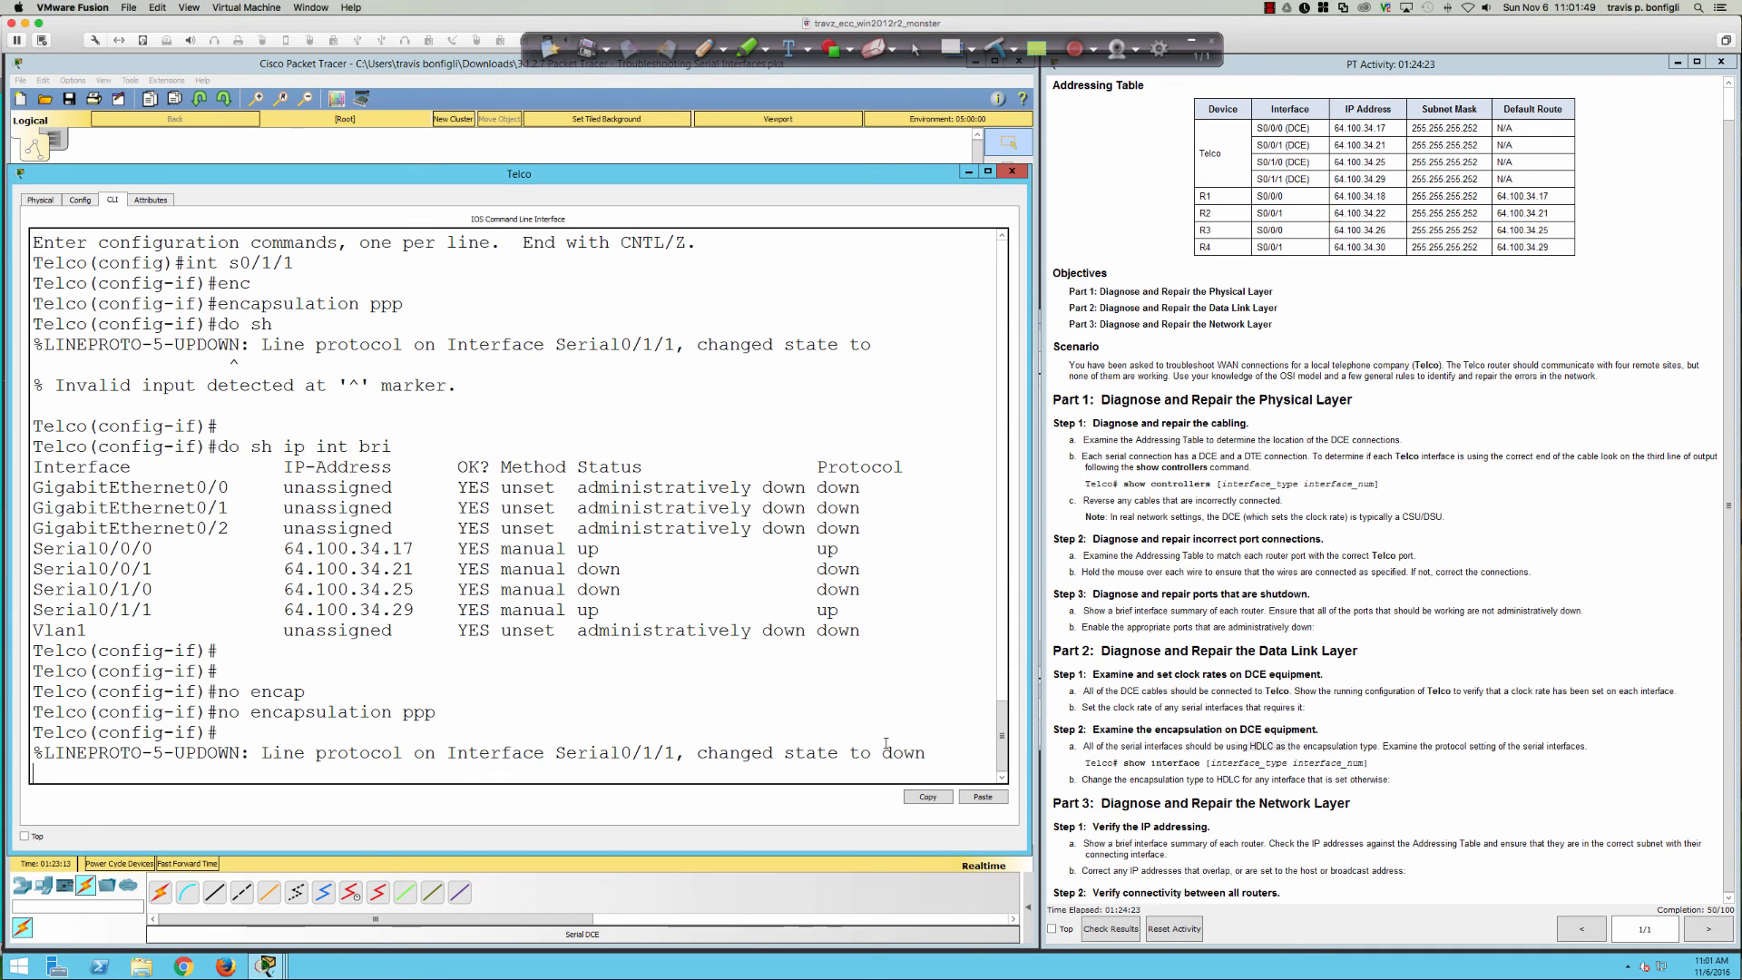
pyautogui.press('Return')
pyautogui.press('Return')
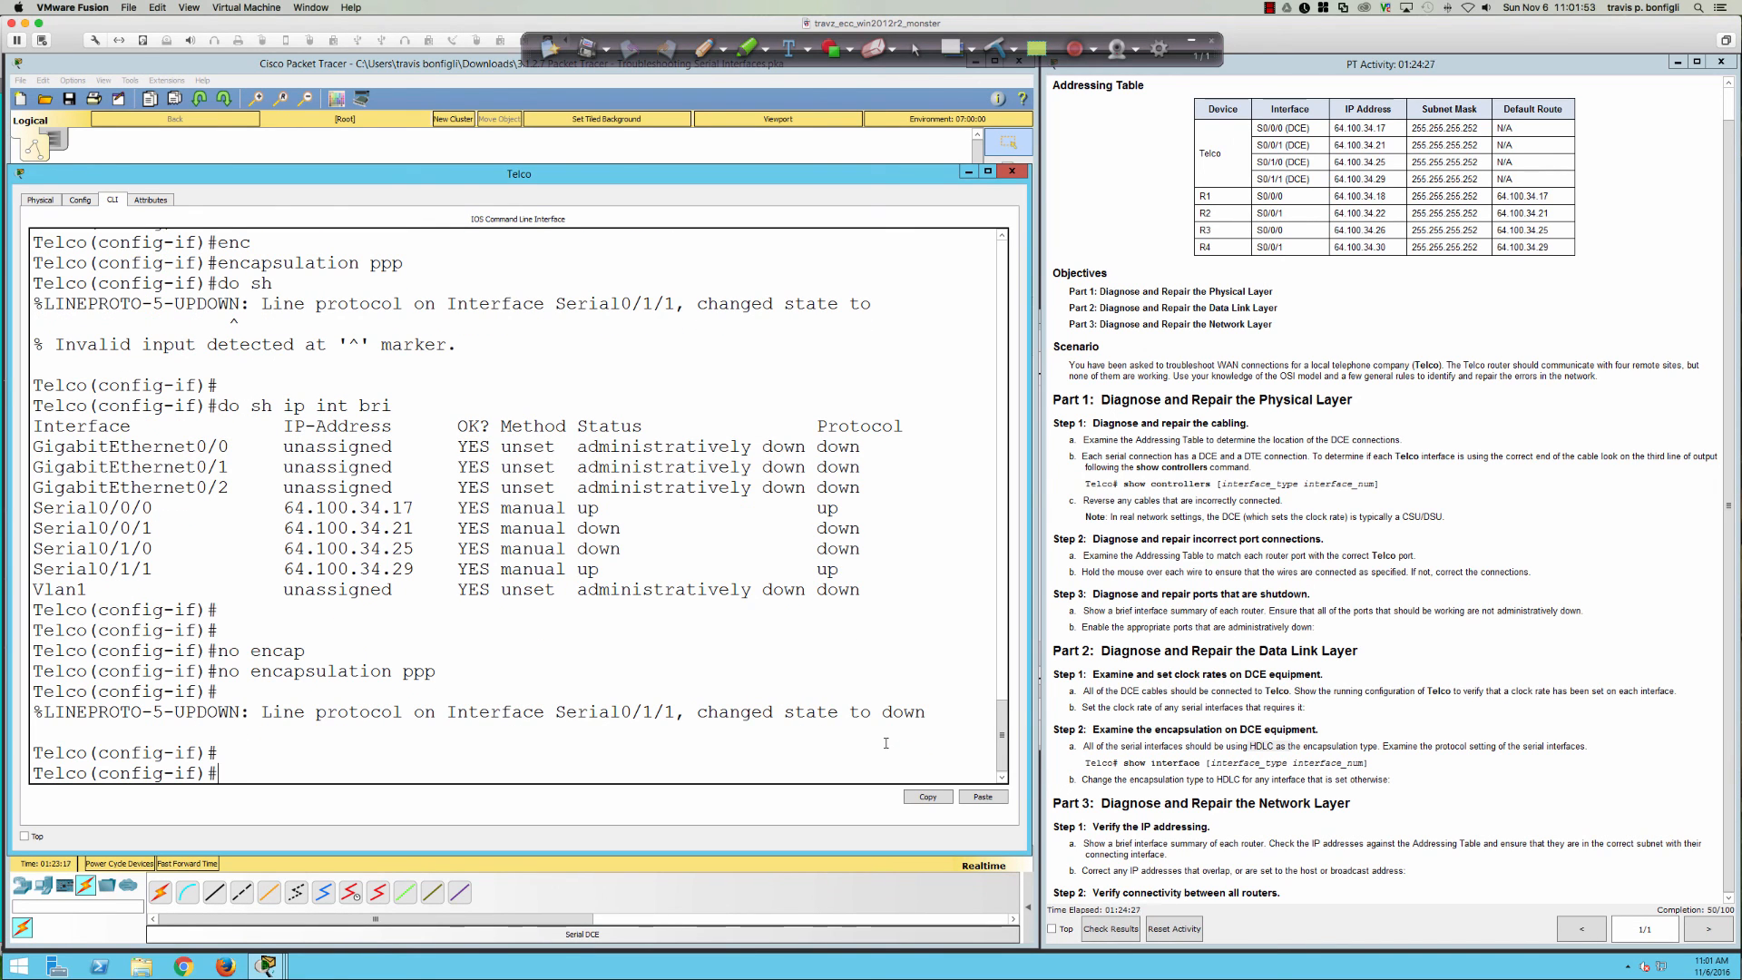
pyautogui.press('Return')
pyautogui.press('Return')
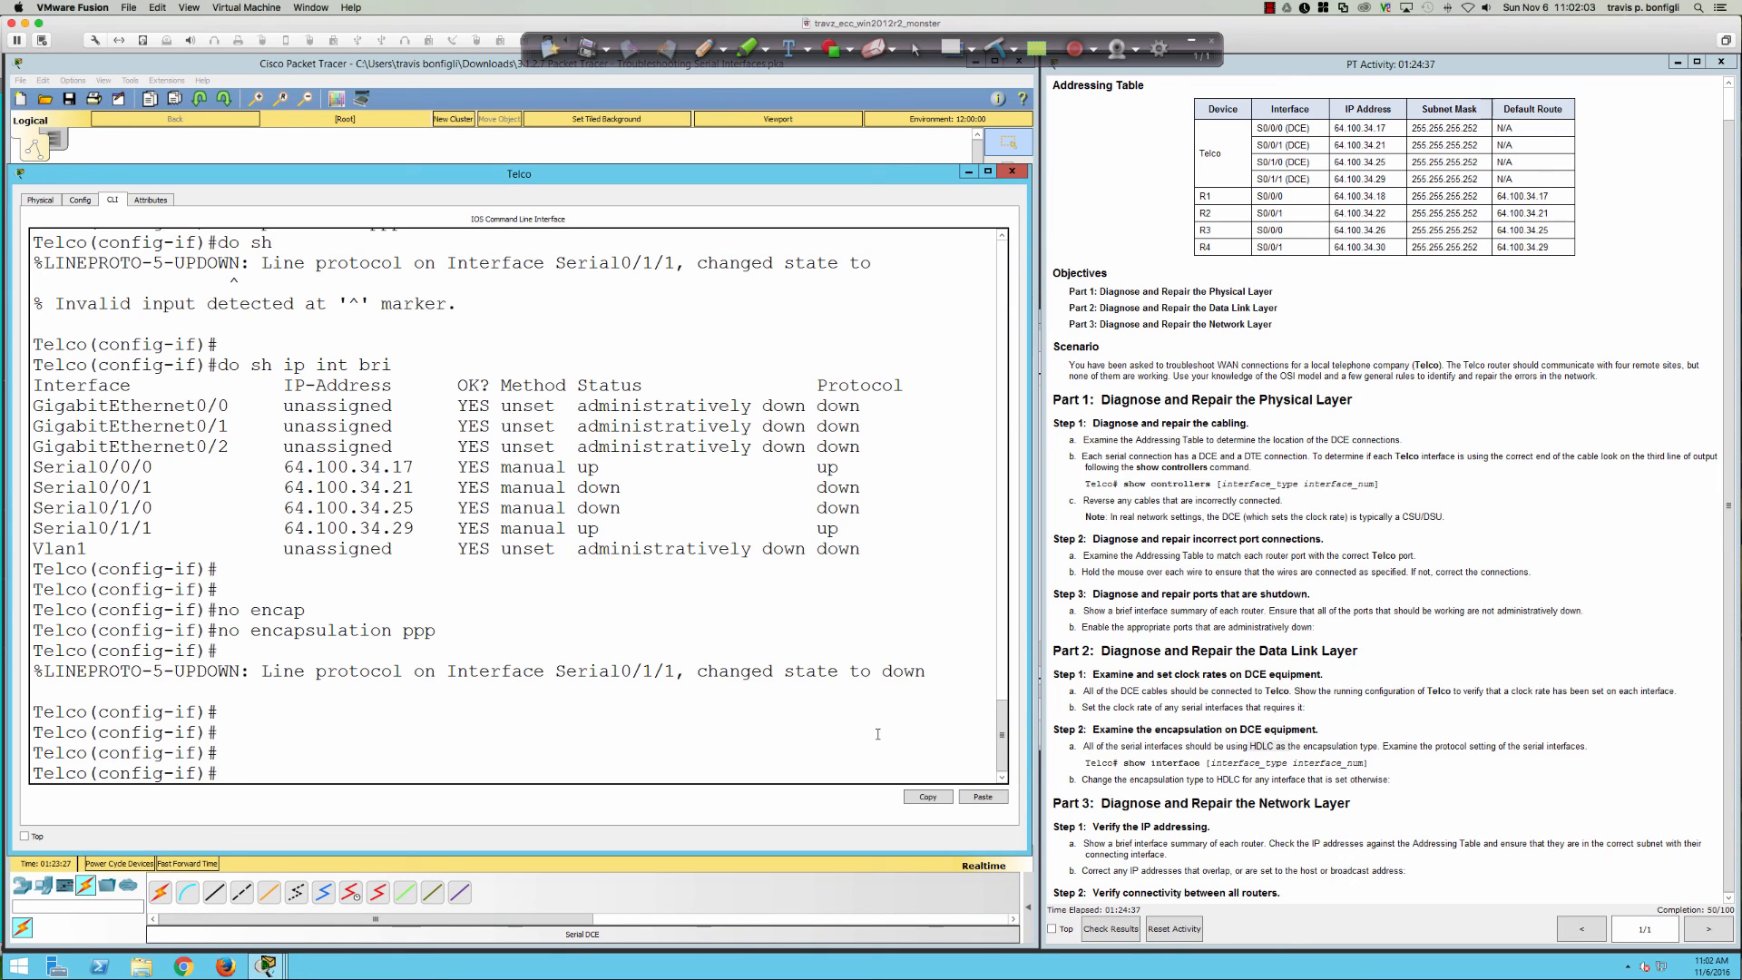
# - Show Telco's running configuration with do sh run and examine the encapsulation settings of its serial interfaces
pyautogui.write('do sh run')
pyautogui.press('Return')
pyautogui.press('space')
pyautogui.press('space')
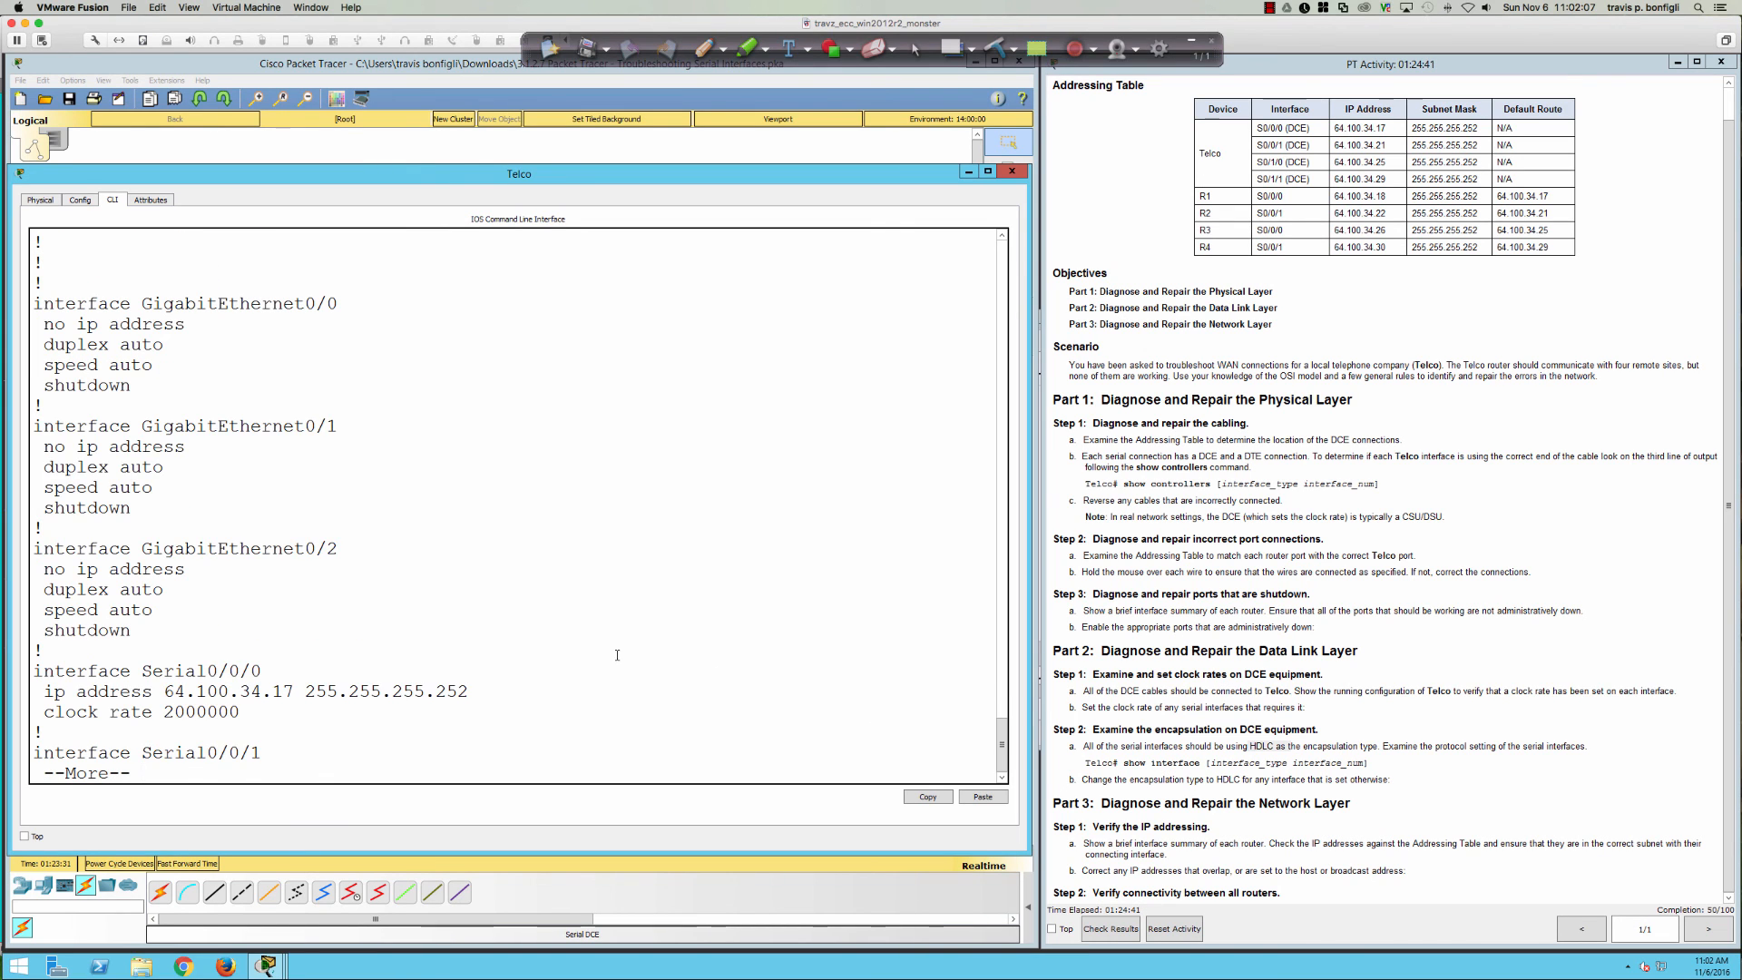
pyautogui.press('space')
pyautogui.scroll(1, 263, 513)
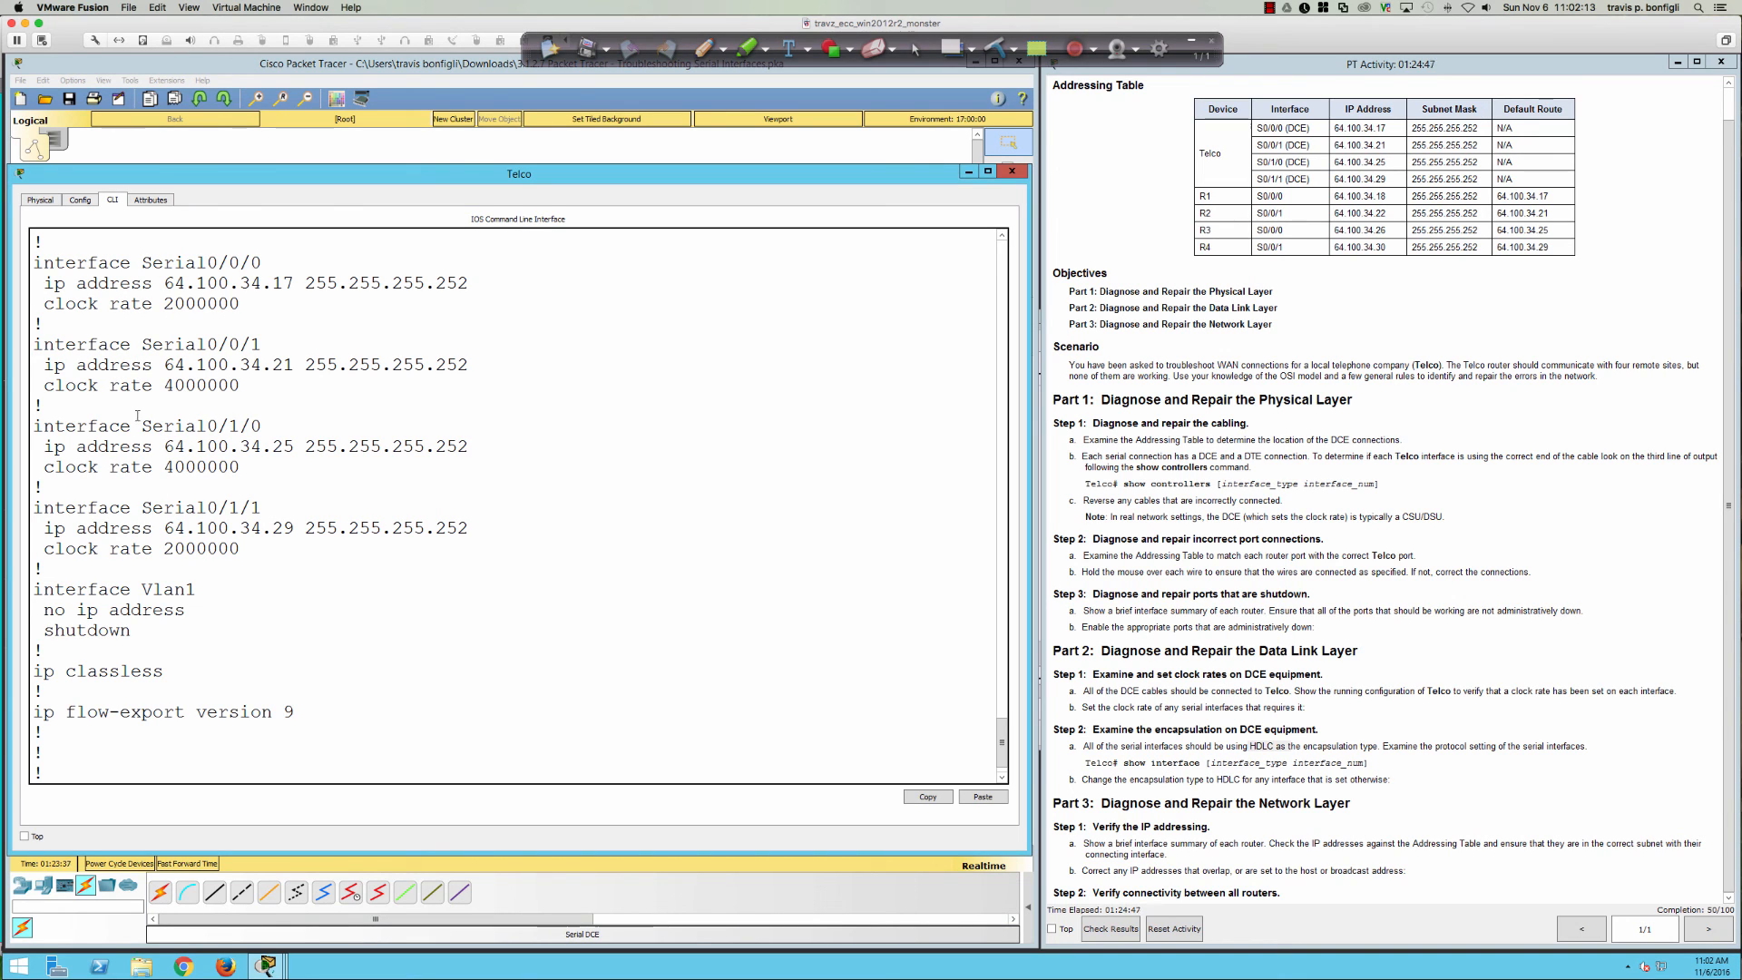
pyautogui.scroll(-1, 607, 580)
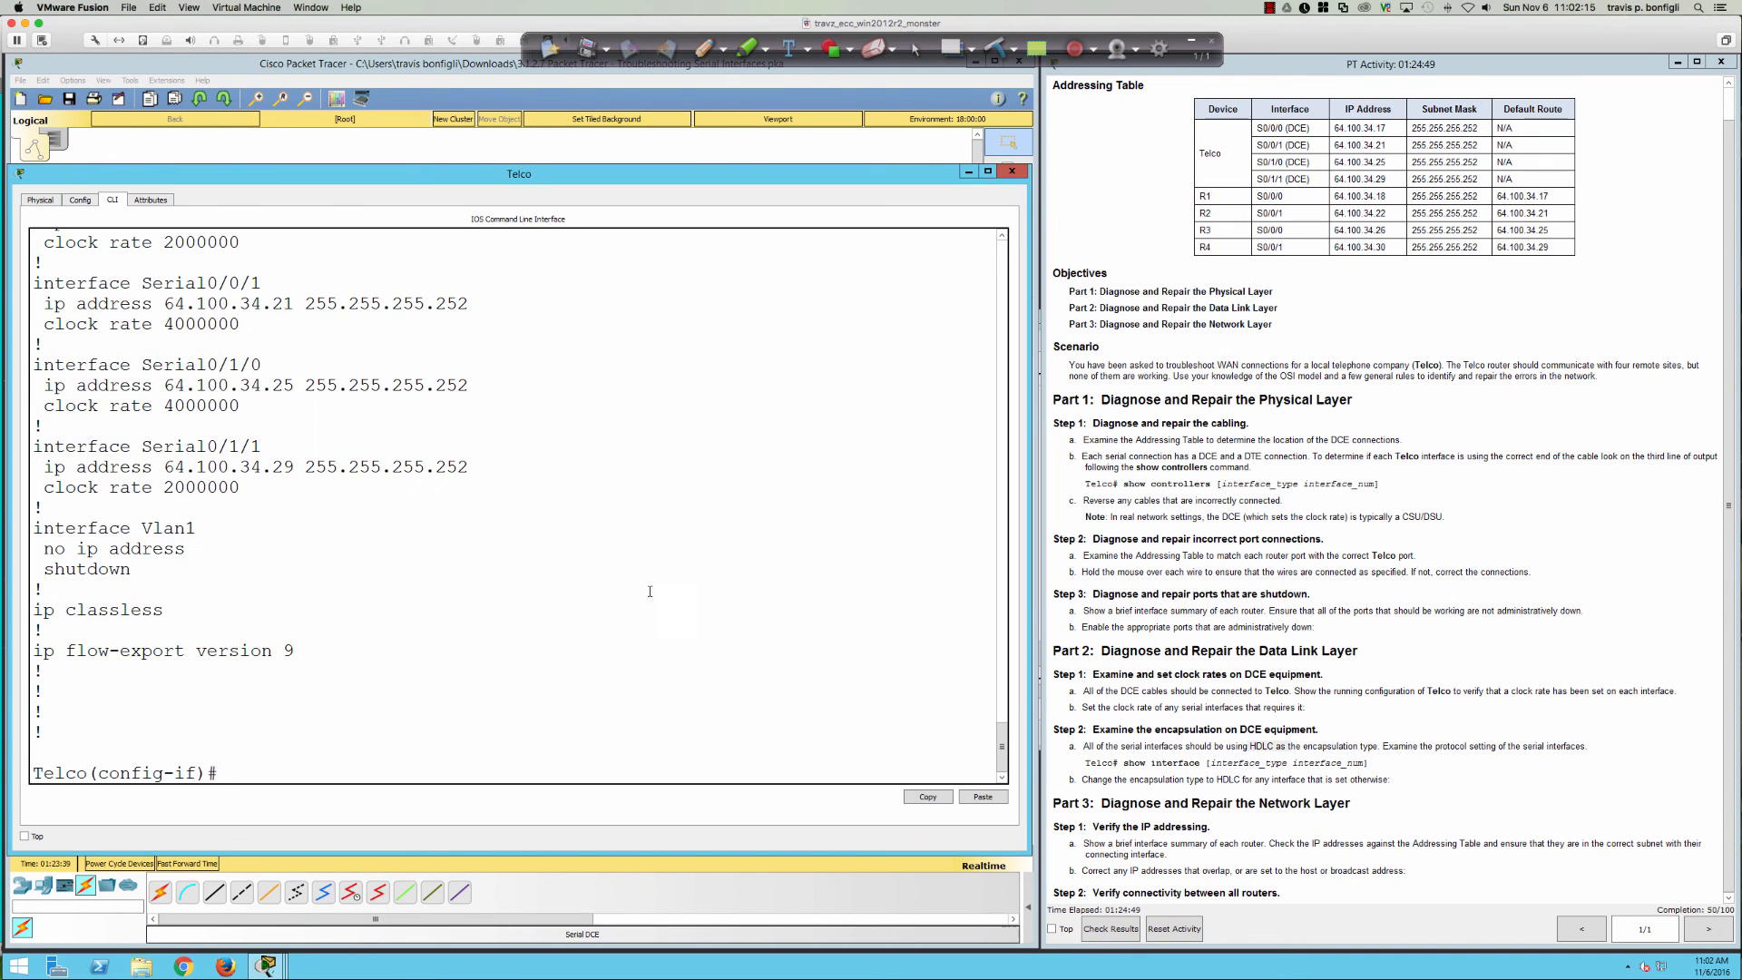
# - Set Telco's Serial0/1/1 encapsulation explicitly to HDLC with encapsulation hdlc
pyautogui.write('en')
pyautogui.press('Tab')
pyautogui.write('hd')
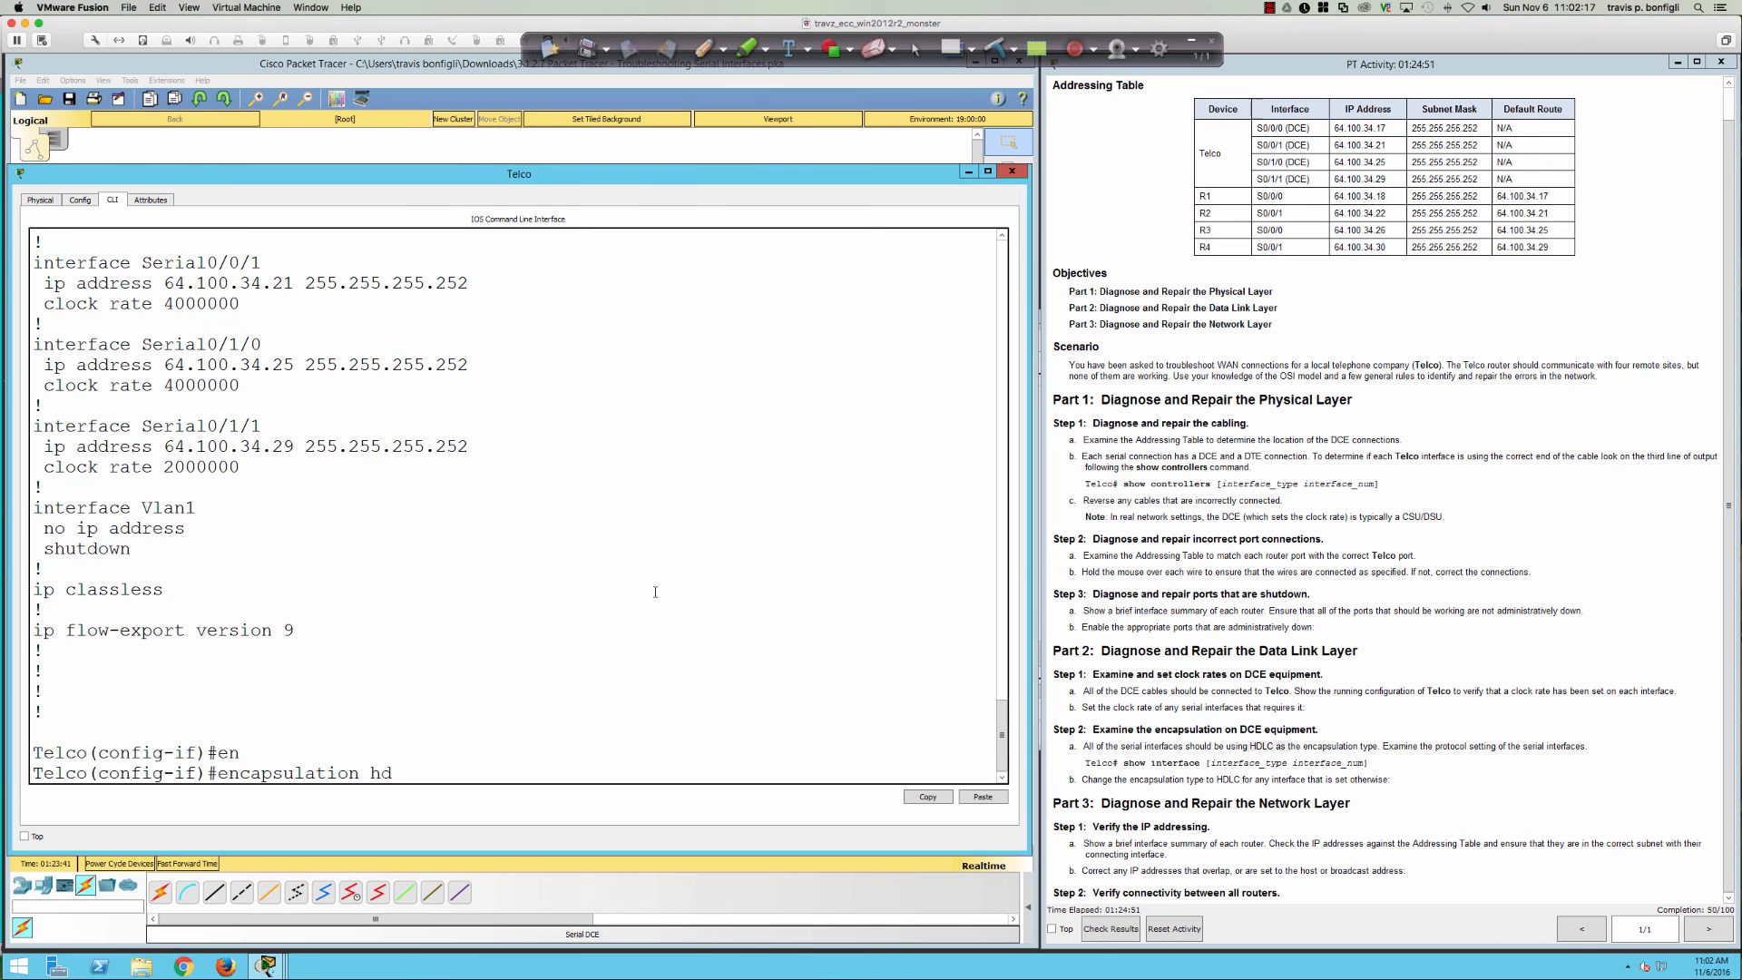
pyautogui.press('Tab')
pyautogui.press('Return')
# - Run do sh run on Telco again, examine the Serial0/1/1 section for encapsulation, and leave the listing
pyautogui.write('do s')
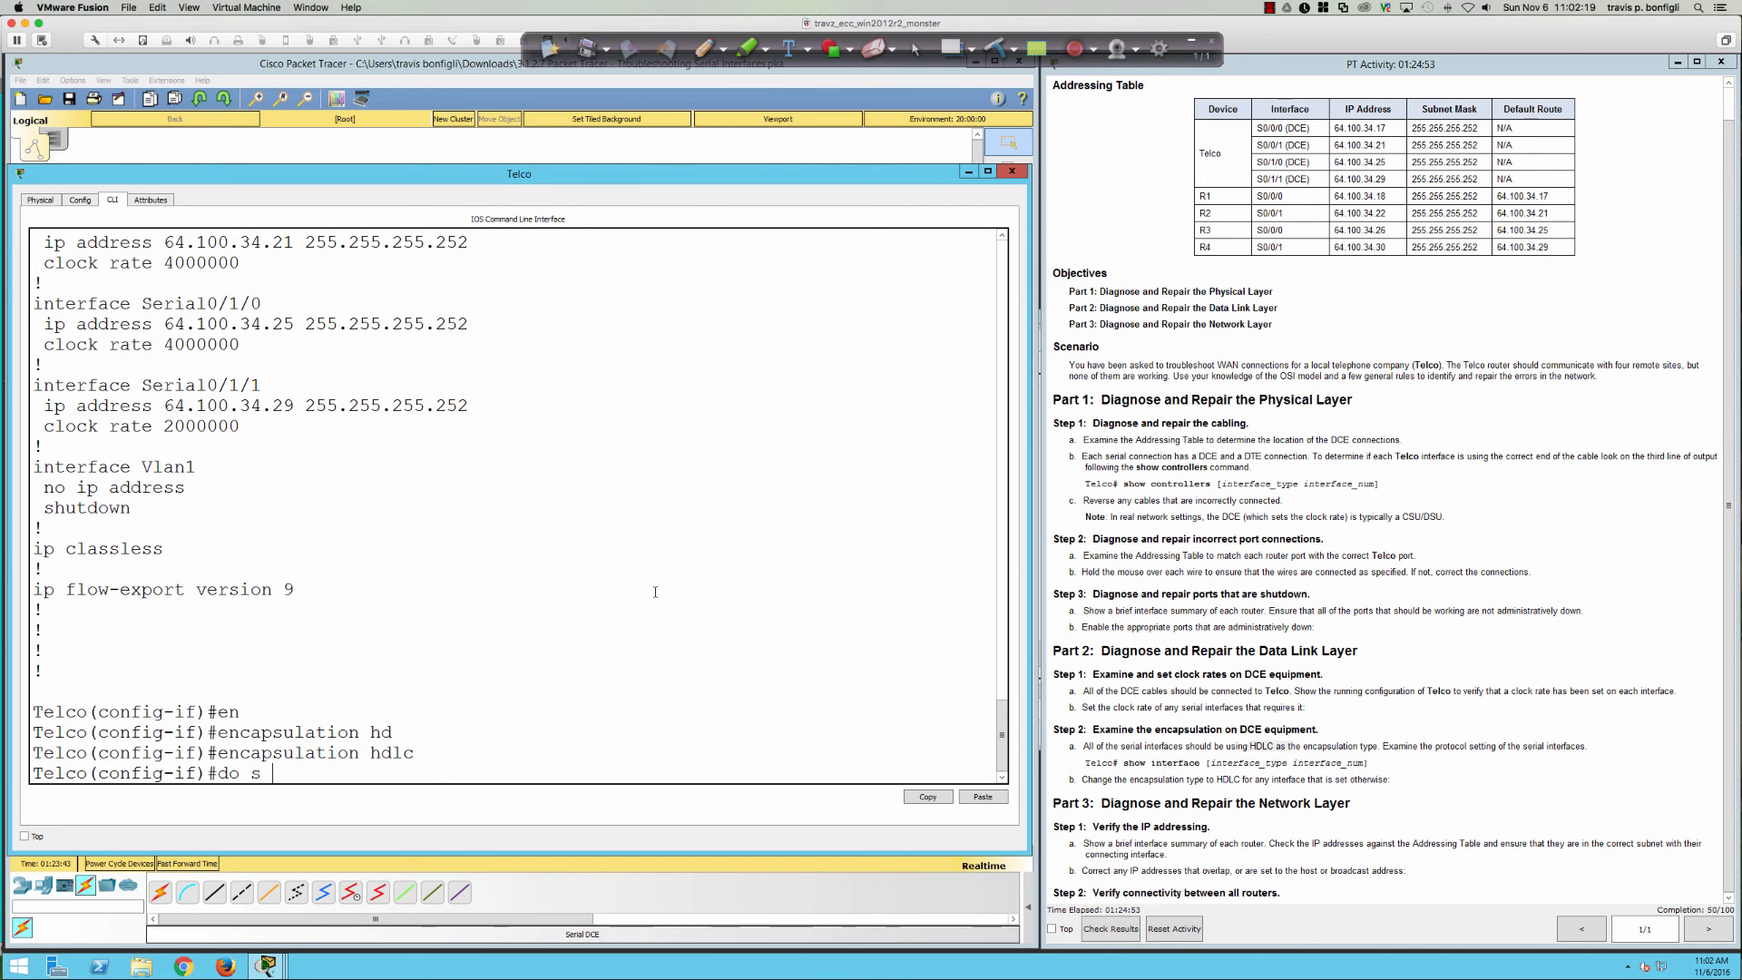
pyautogui.write('h run')
pyautogui.press('Return')
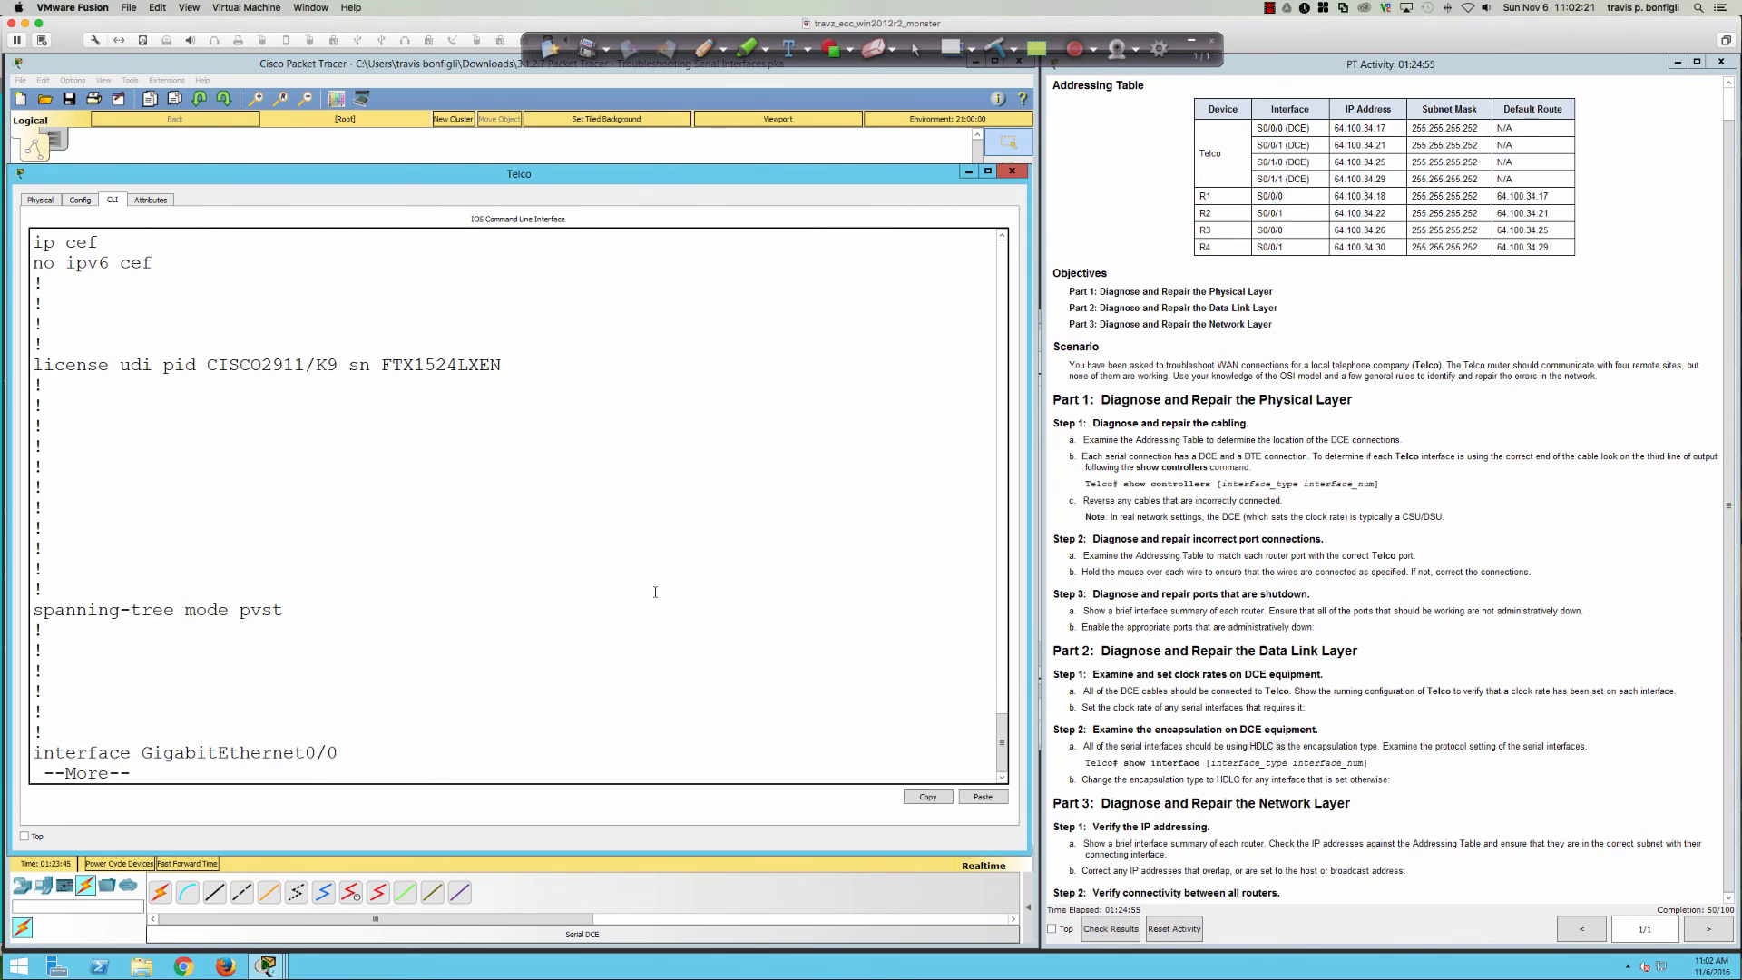
pyautogui.press('space')
pyautogui.press('space')
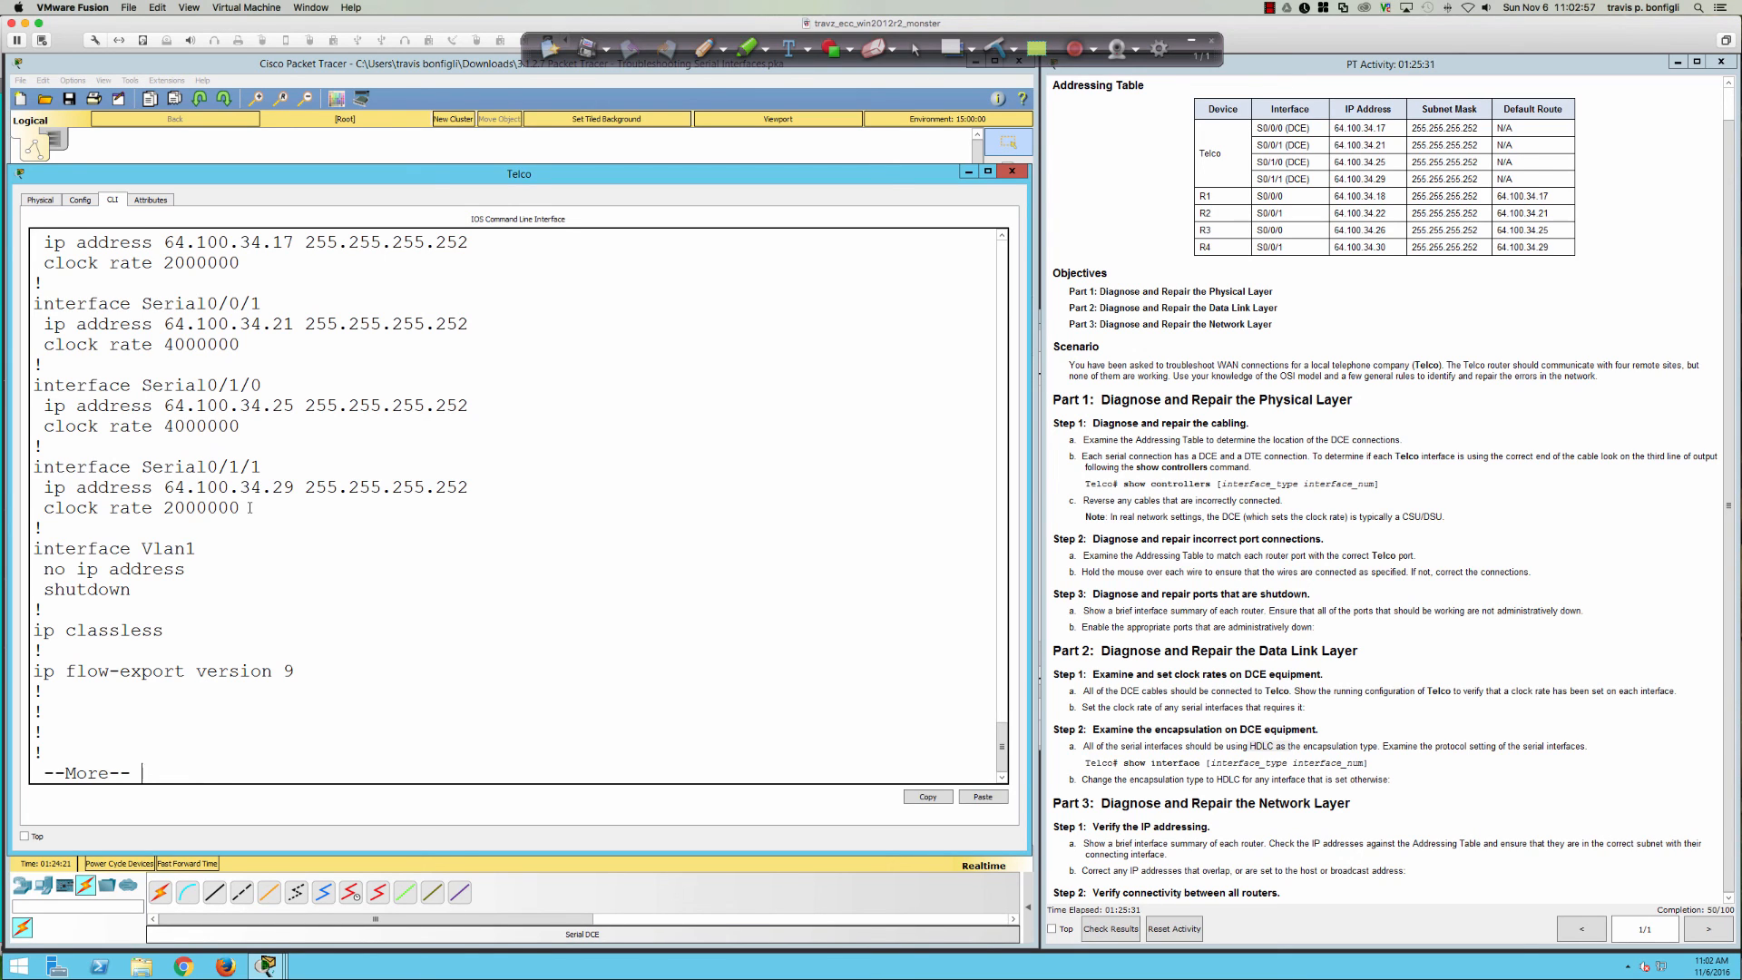
pyautogui.press('q')
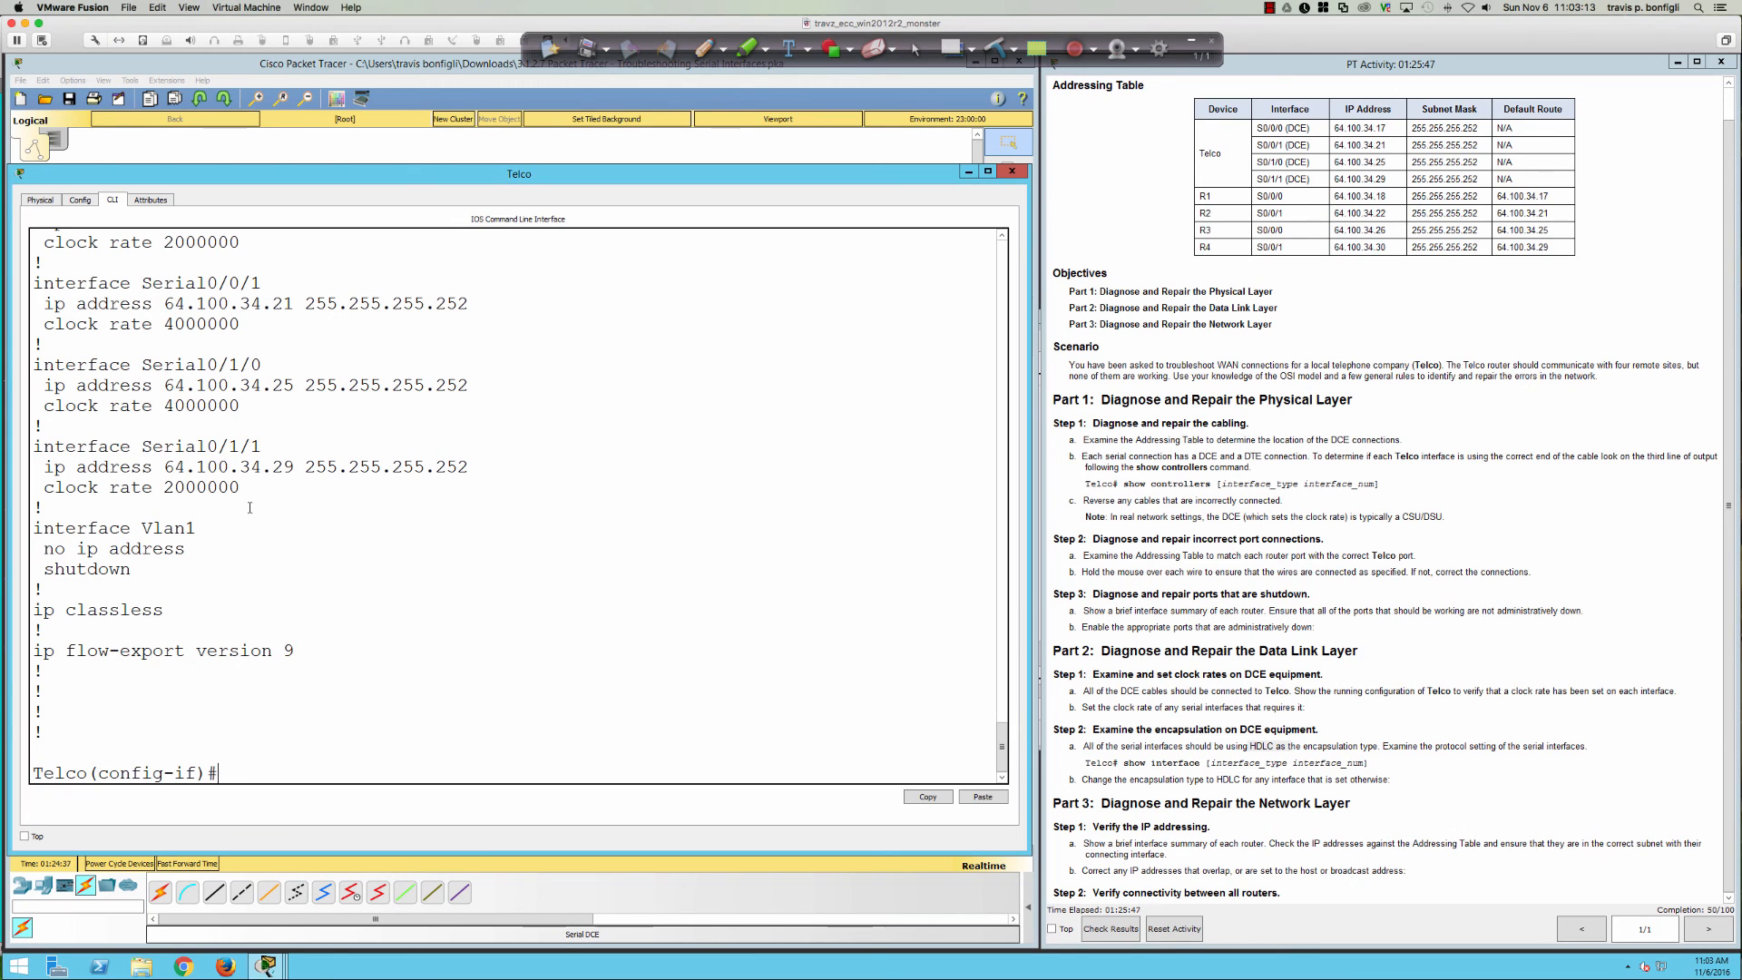
# - Set Telco's Serial0/1/1 back to PPP with encapsulation ppp
pyautogui.write('enc')
pyautogui.press('Tab')
pyautogui.write('ppp')
pyautogui.press('Return')
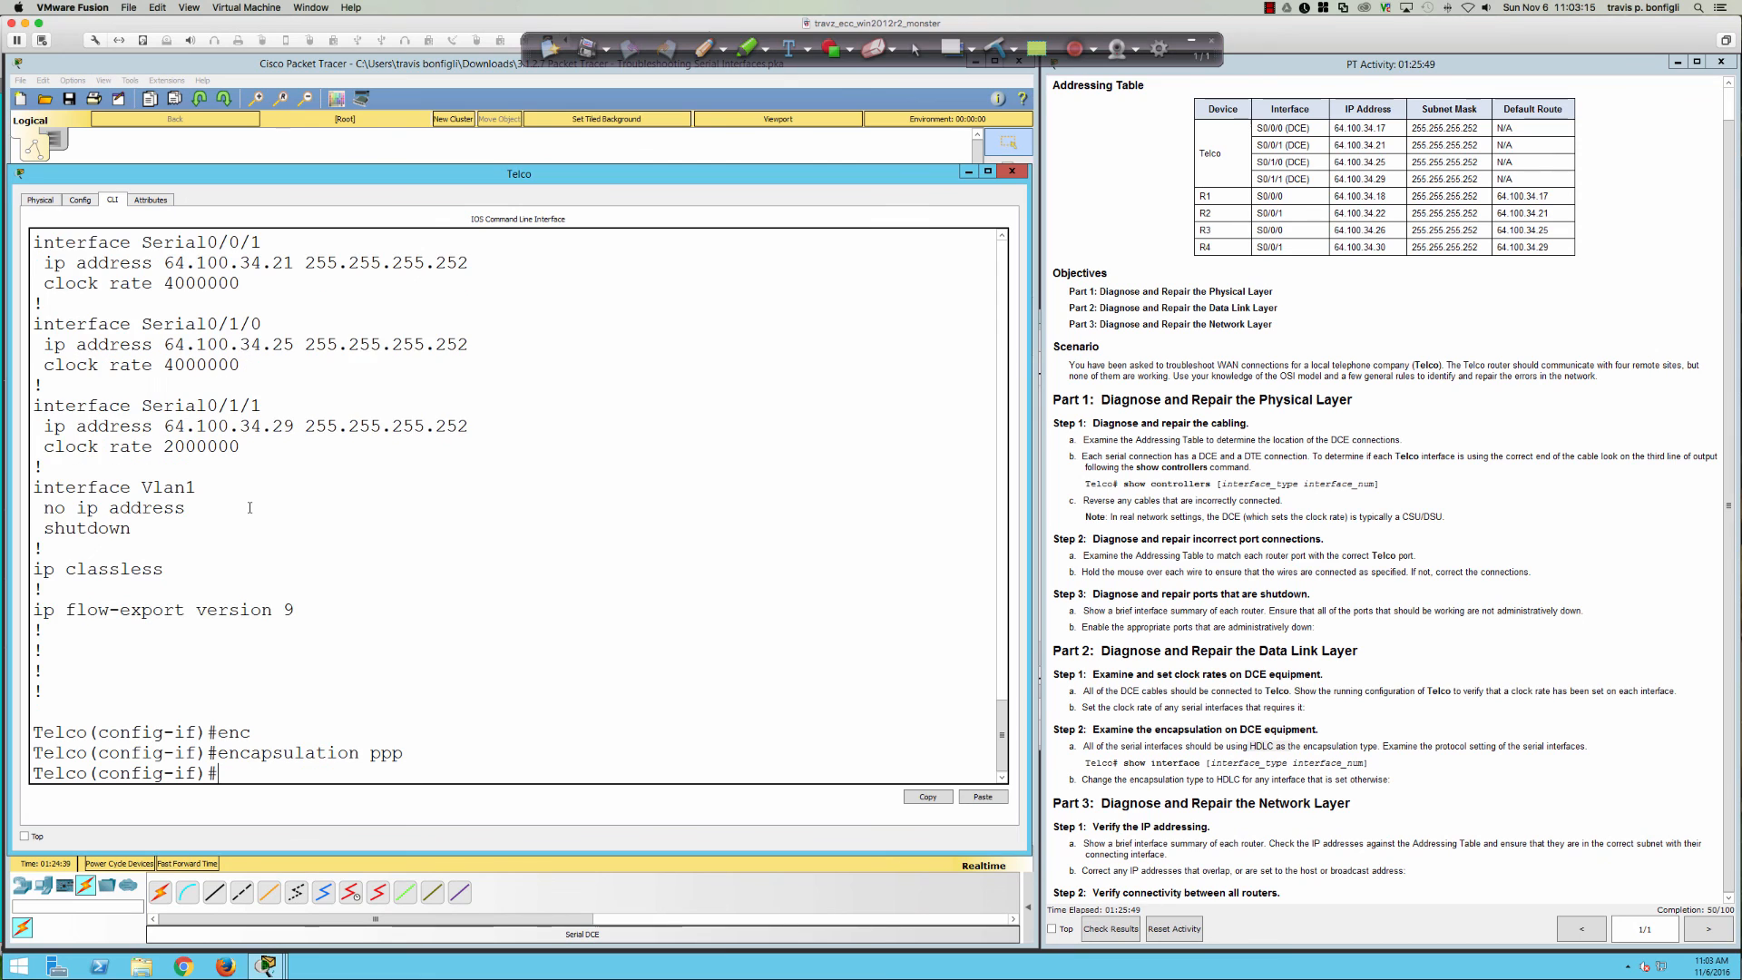
# - List Telco's running configuration with do sh run and highlight the encapsulation line under Serial0/1/1
pyautogui.press('Return')
pyautogui.write('do sh run')
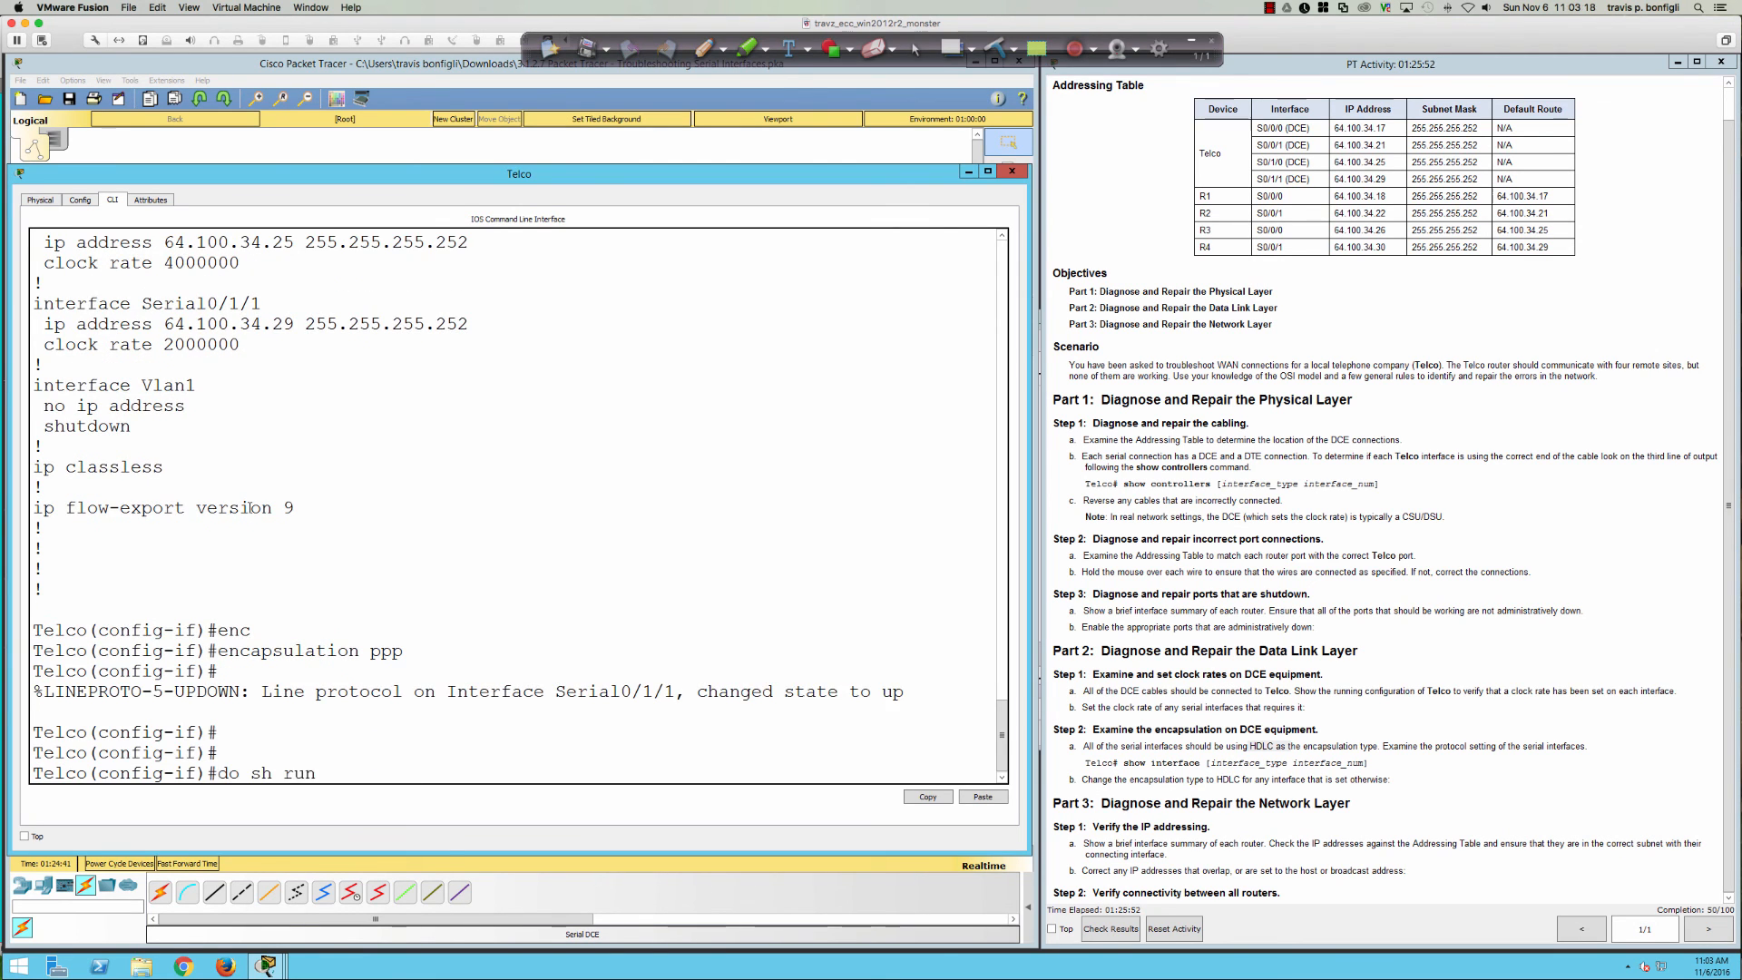
pyautogui.press('Return')
pyautogui.press('space')
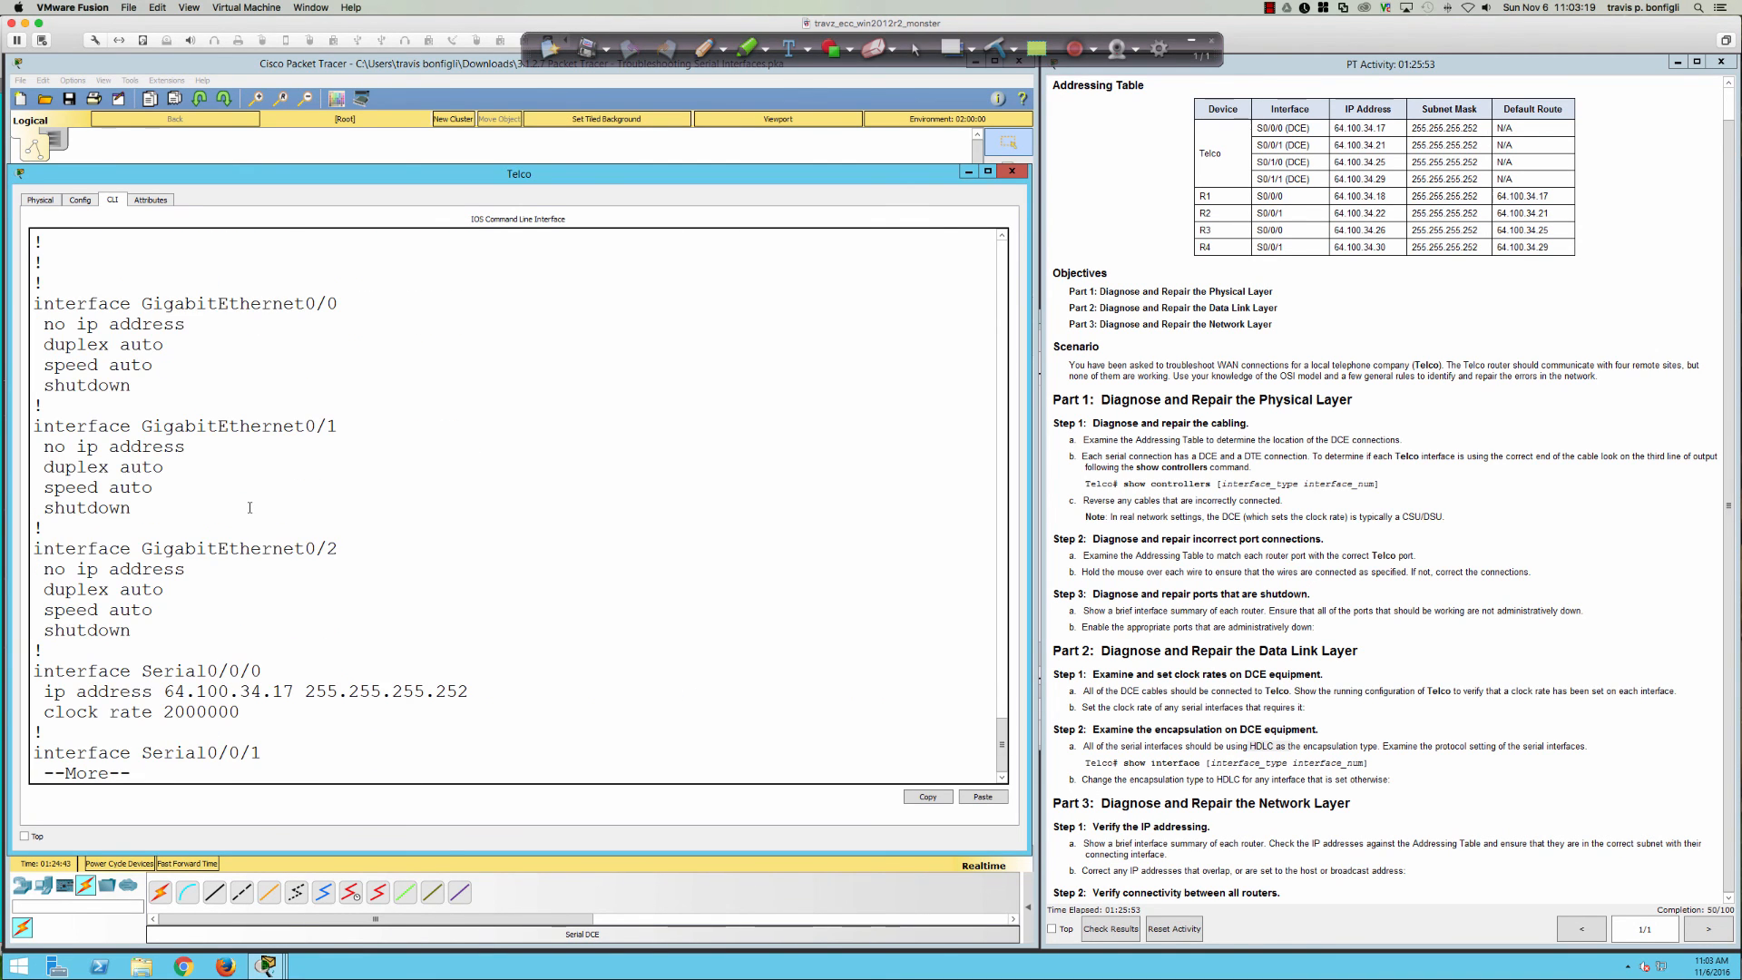
pyautogui.press('space')
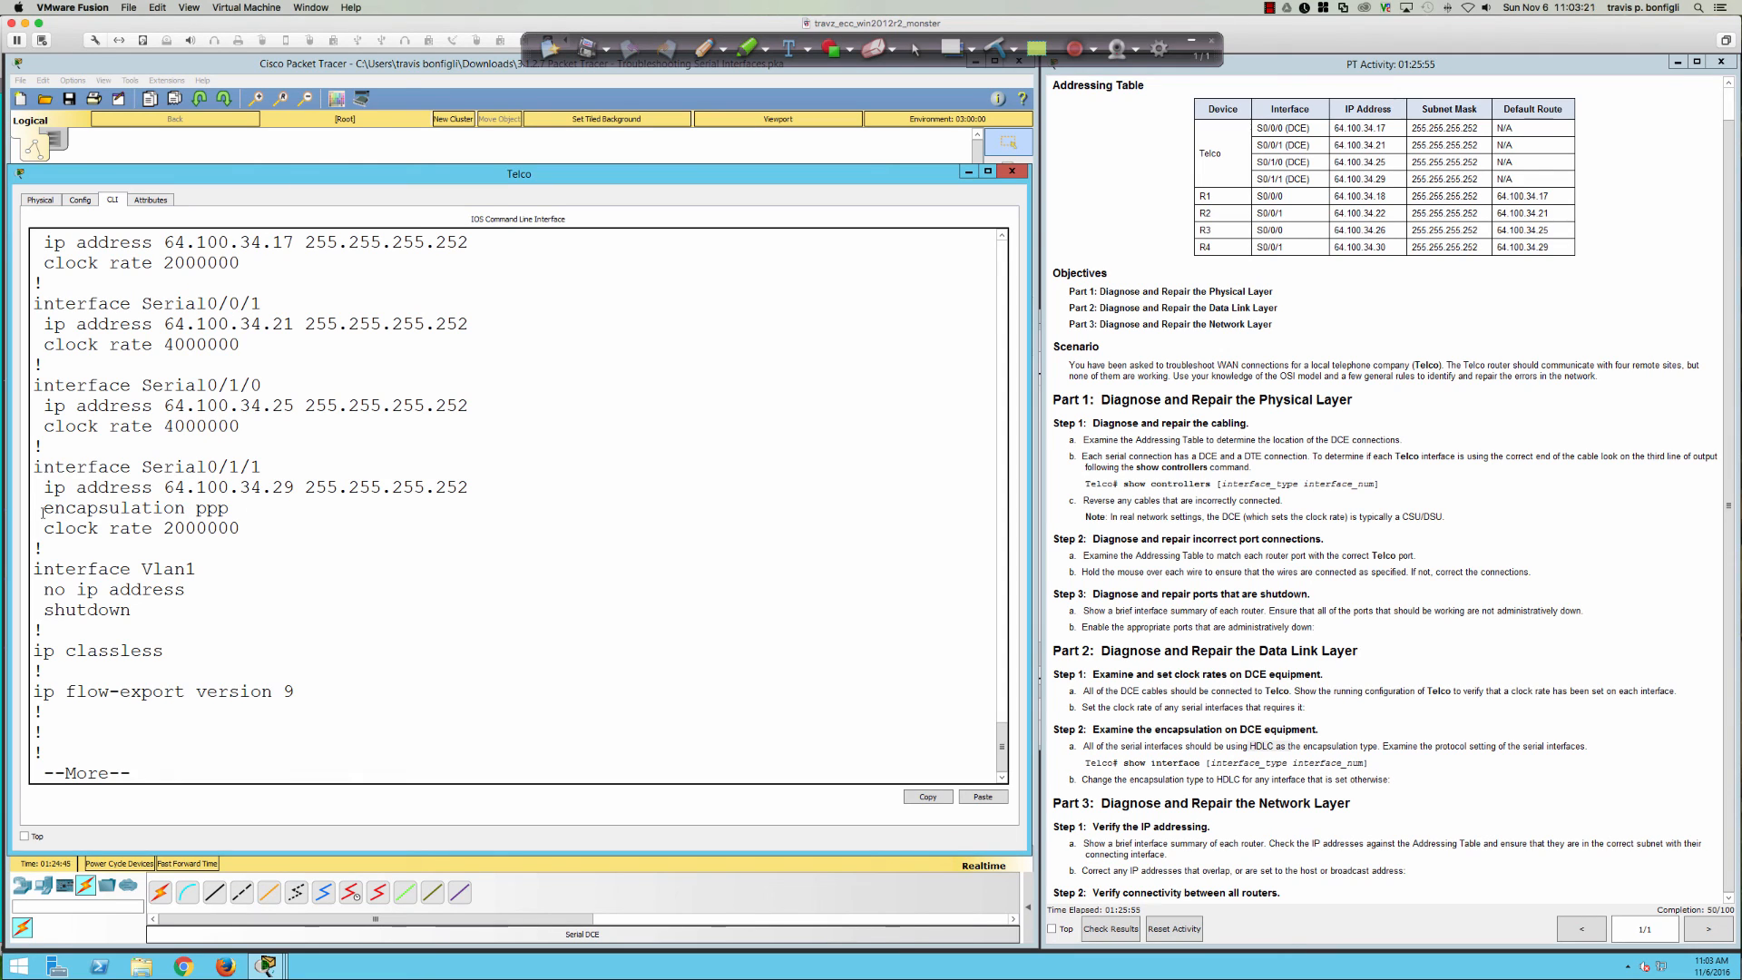
pyautogui.moveTo(43, 512); pyautogui.dragTo(231, 514)
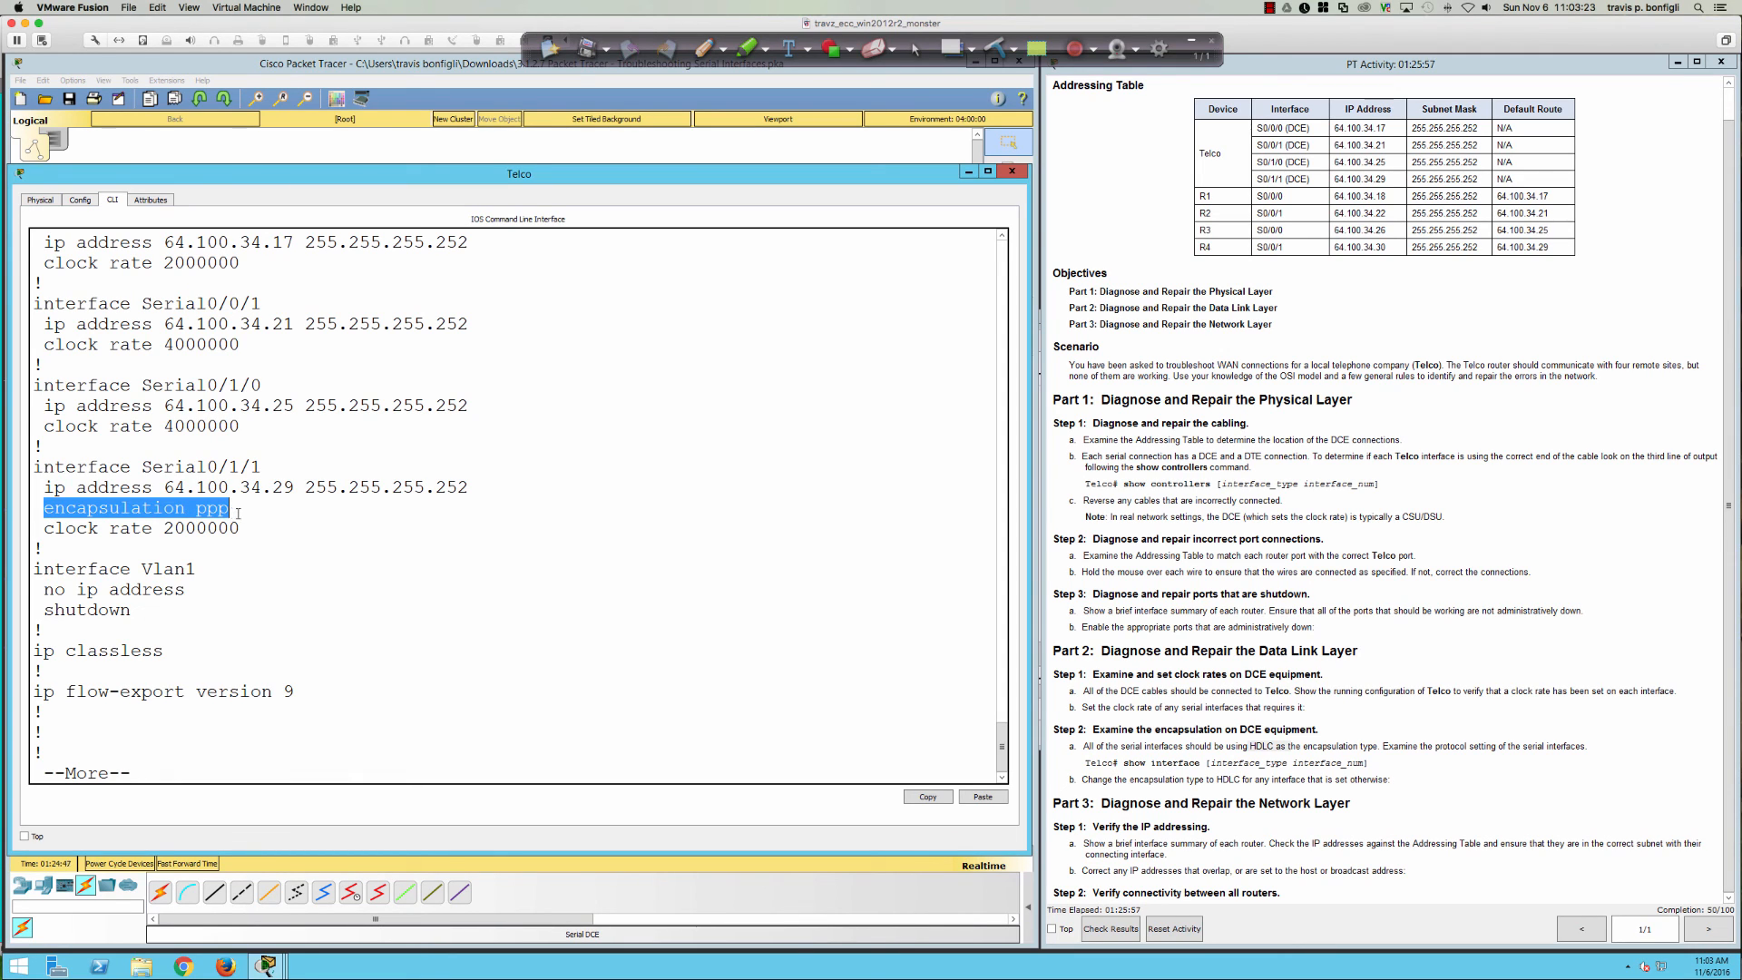
pyautogui.click(311, 526)
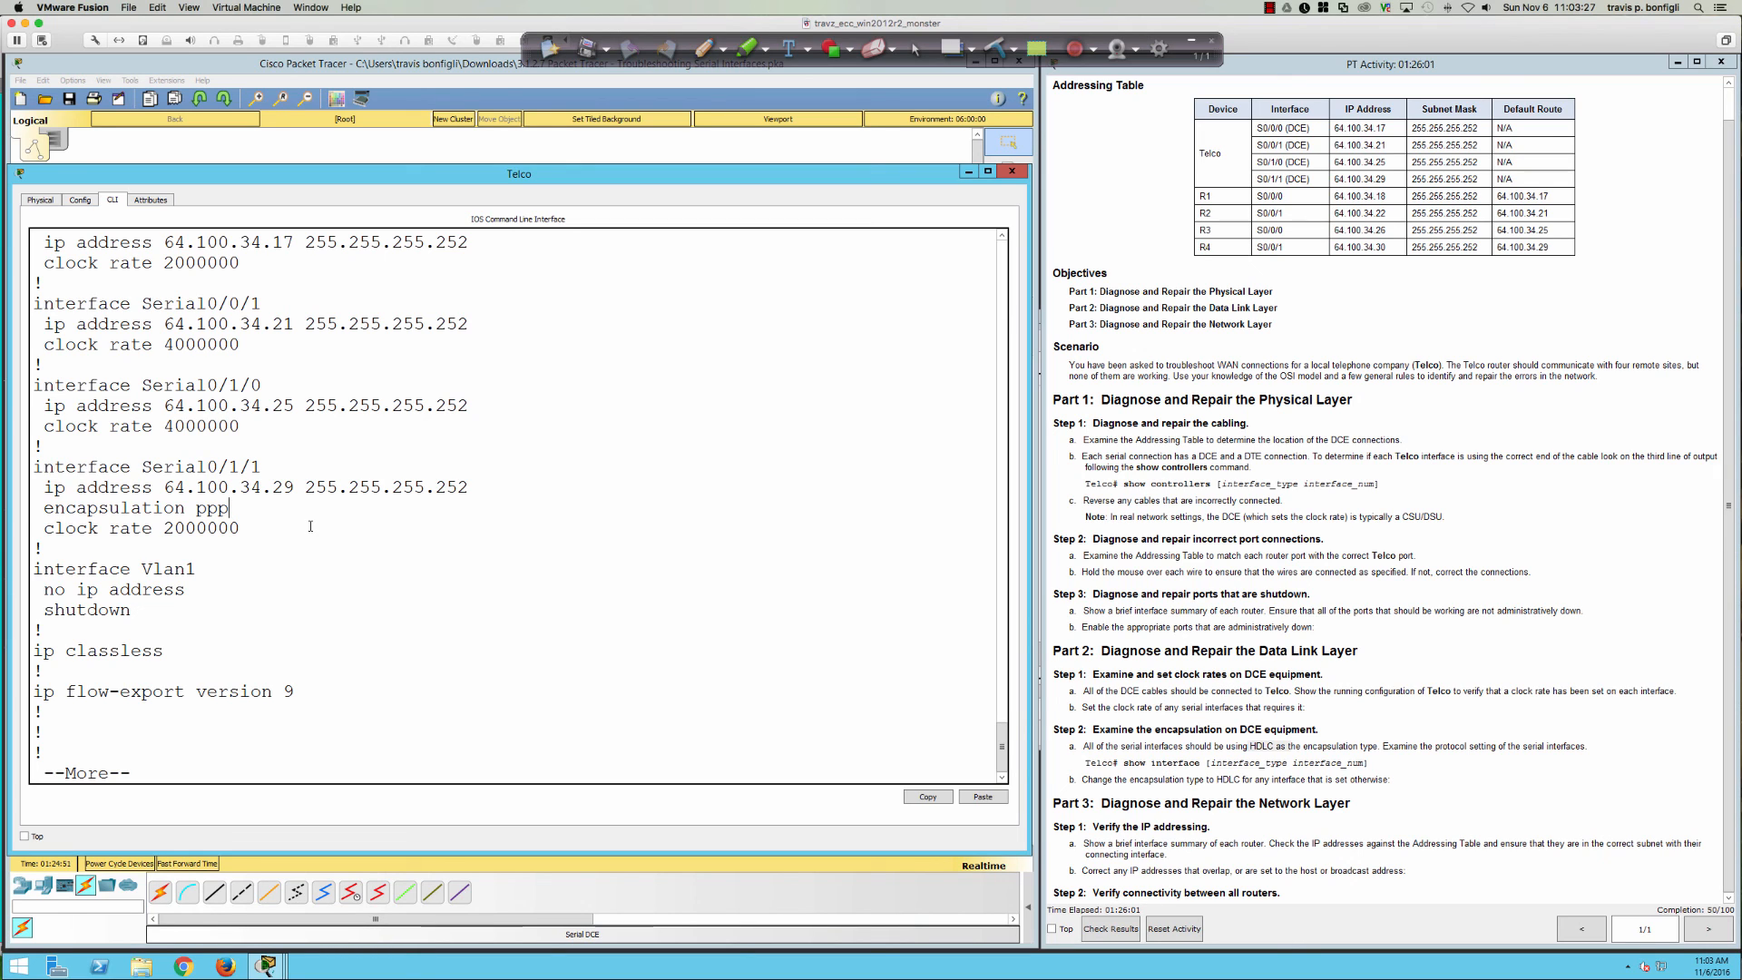
# - Leave the configuration listing and negate the PPP setting on Telco's Serial0/1/1 with no encapsulation ppp
pyautogui.write('encapsulation ppp')
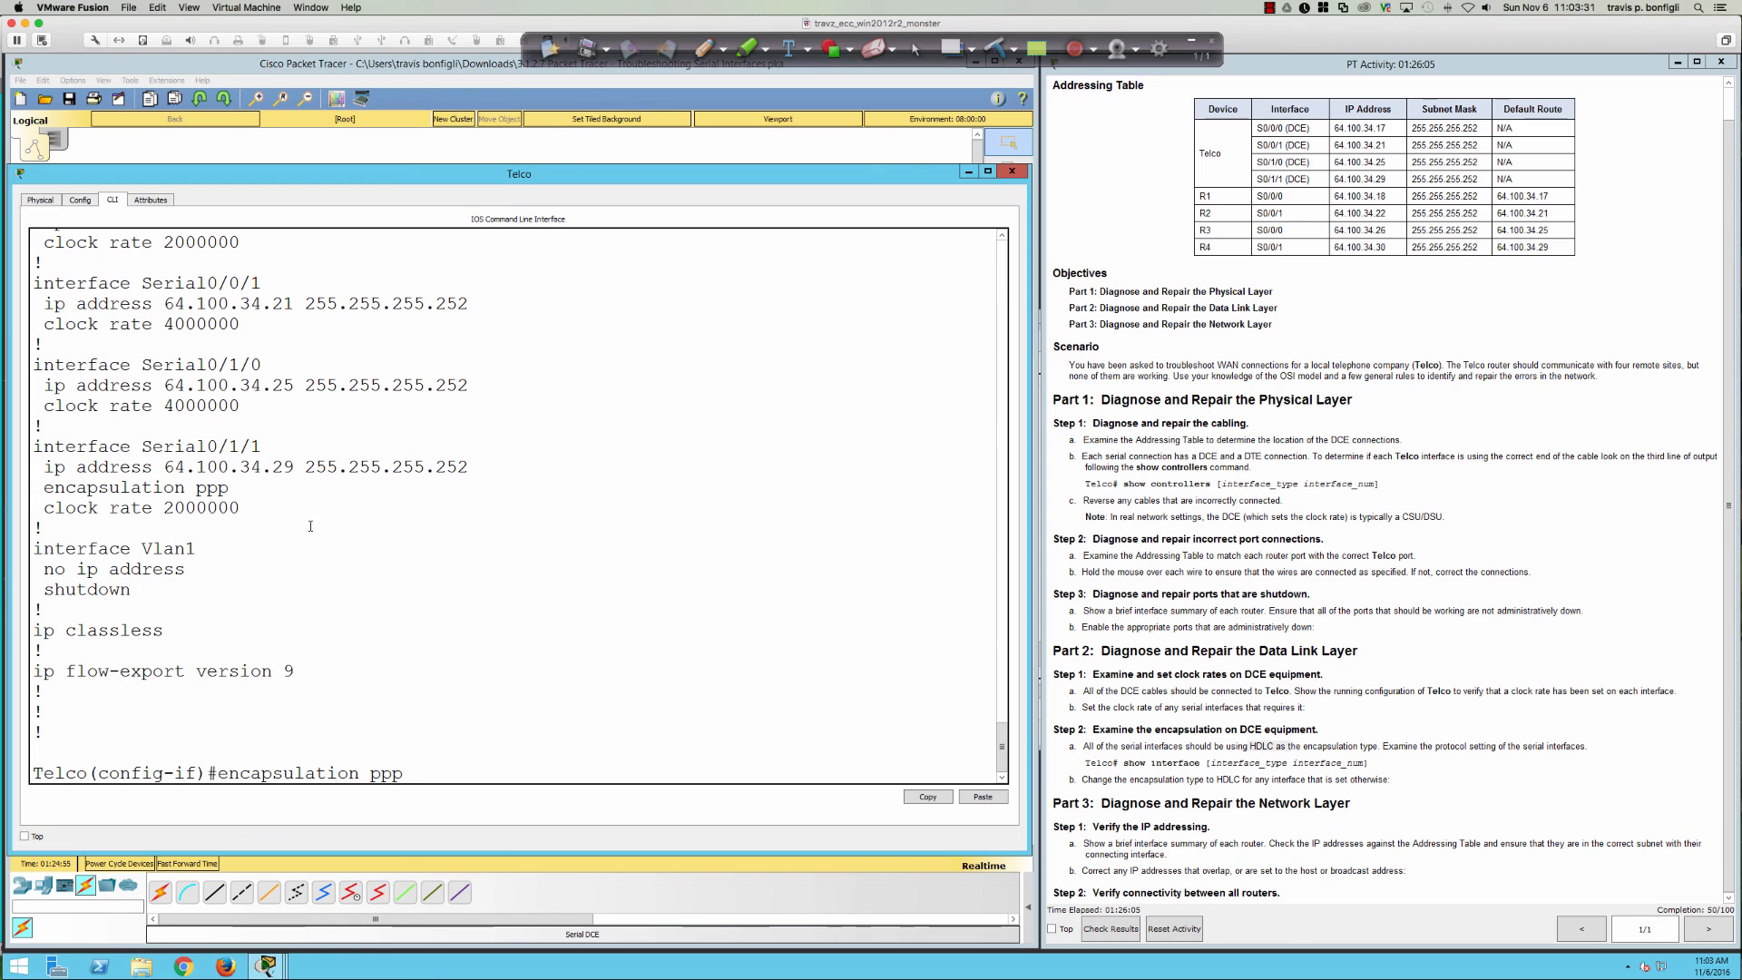
pyautogui.hotkey('ctrl', 'a')
pyautogui.write('no')
pyautogui.press('Return')
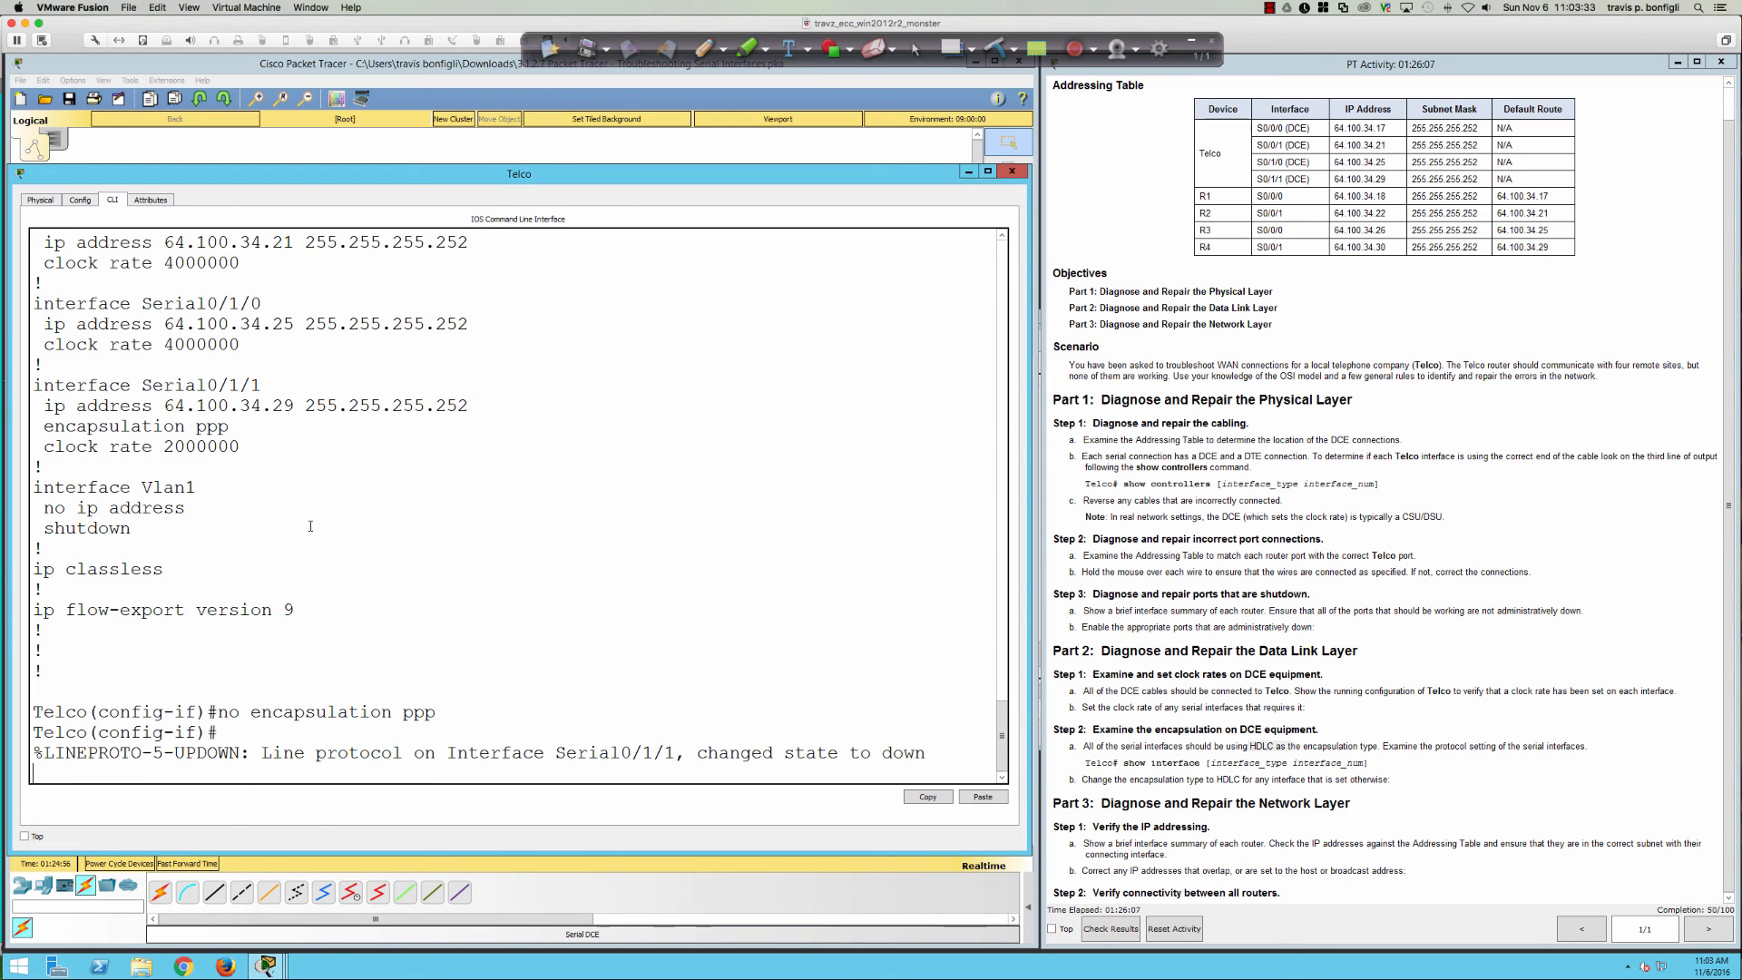
pyautogui.press('Return')
pyautogui.press('Return')
pyautogui.press('Return')
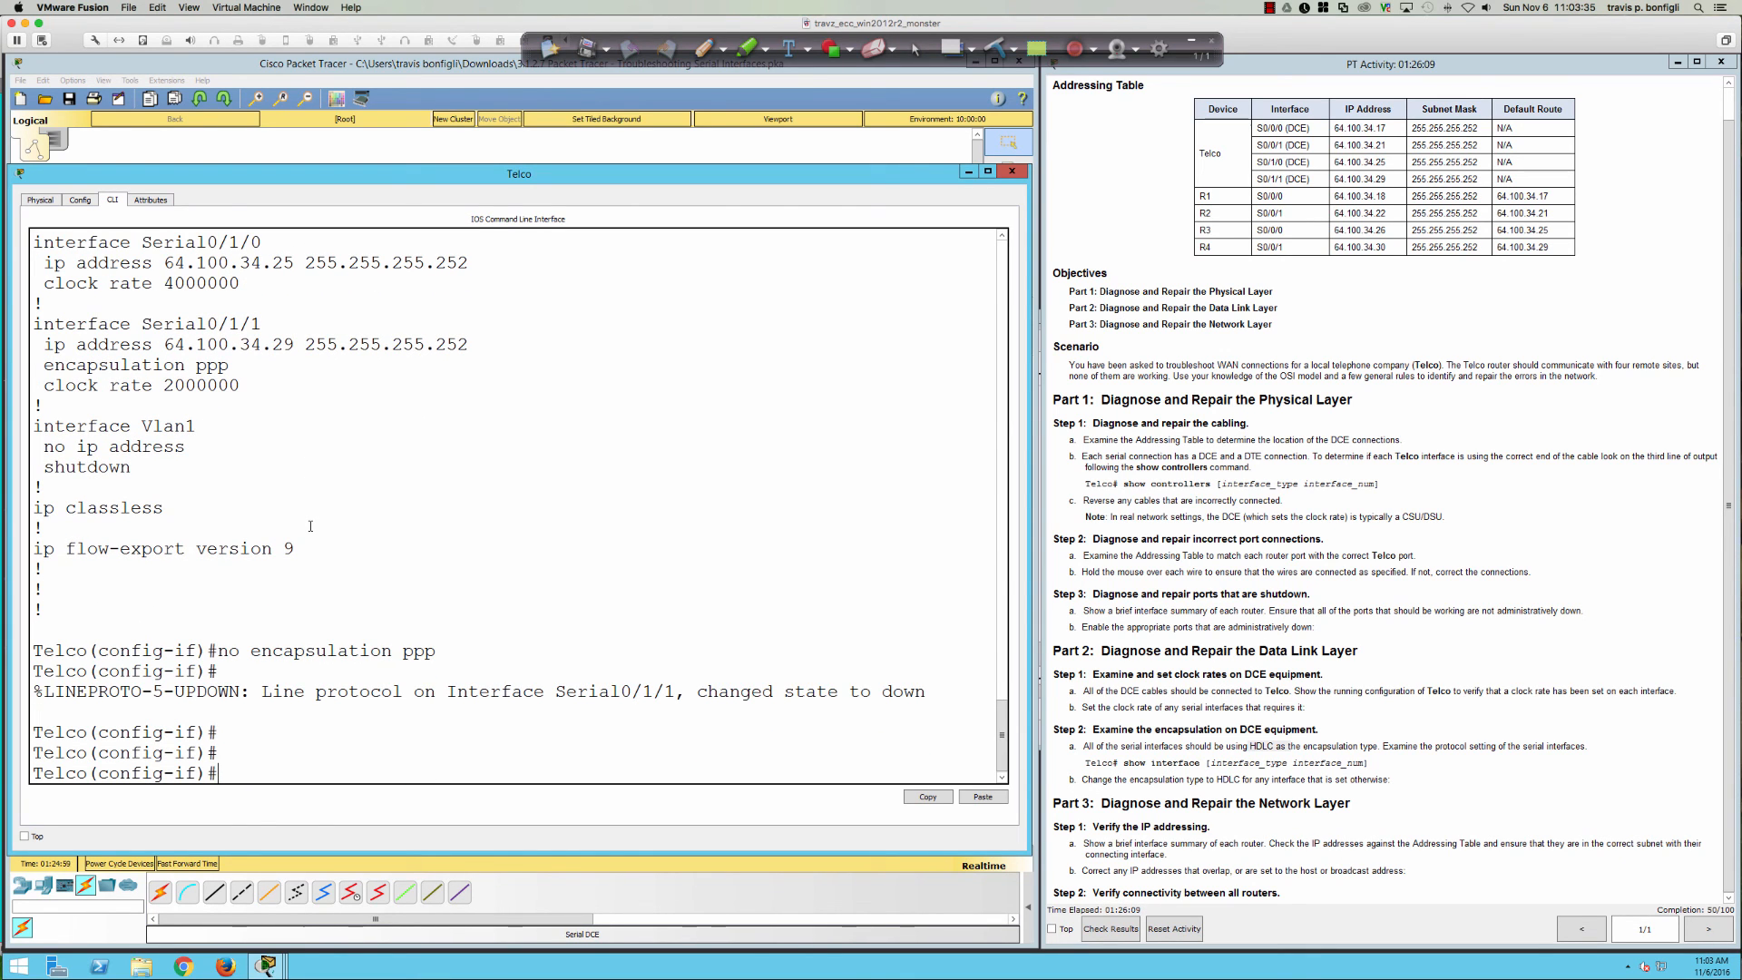
pyautogui.press('Return')
pyautogui.press('Return')
pyautogui.press('Return')
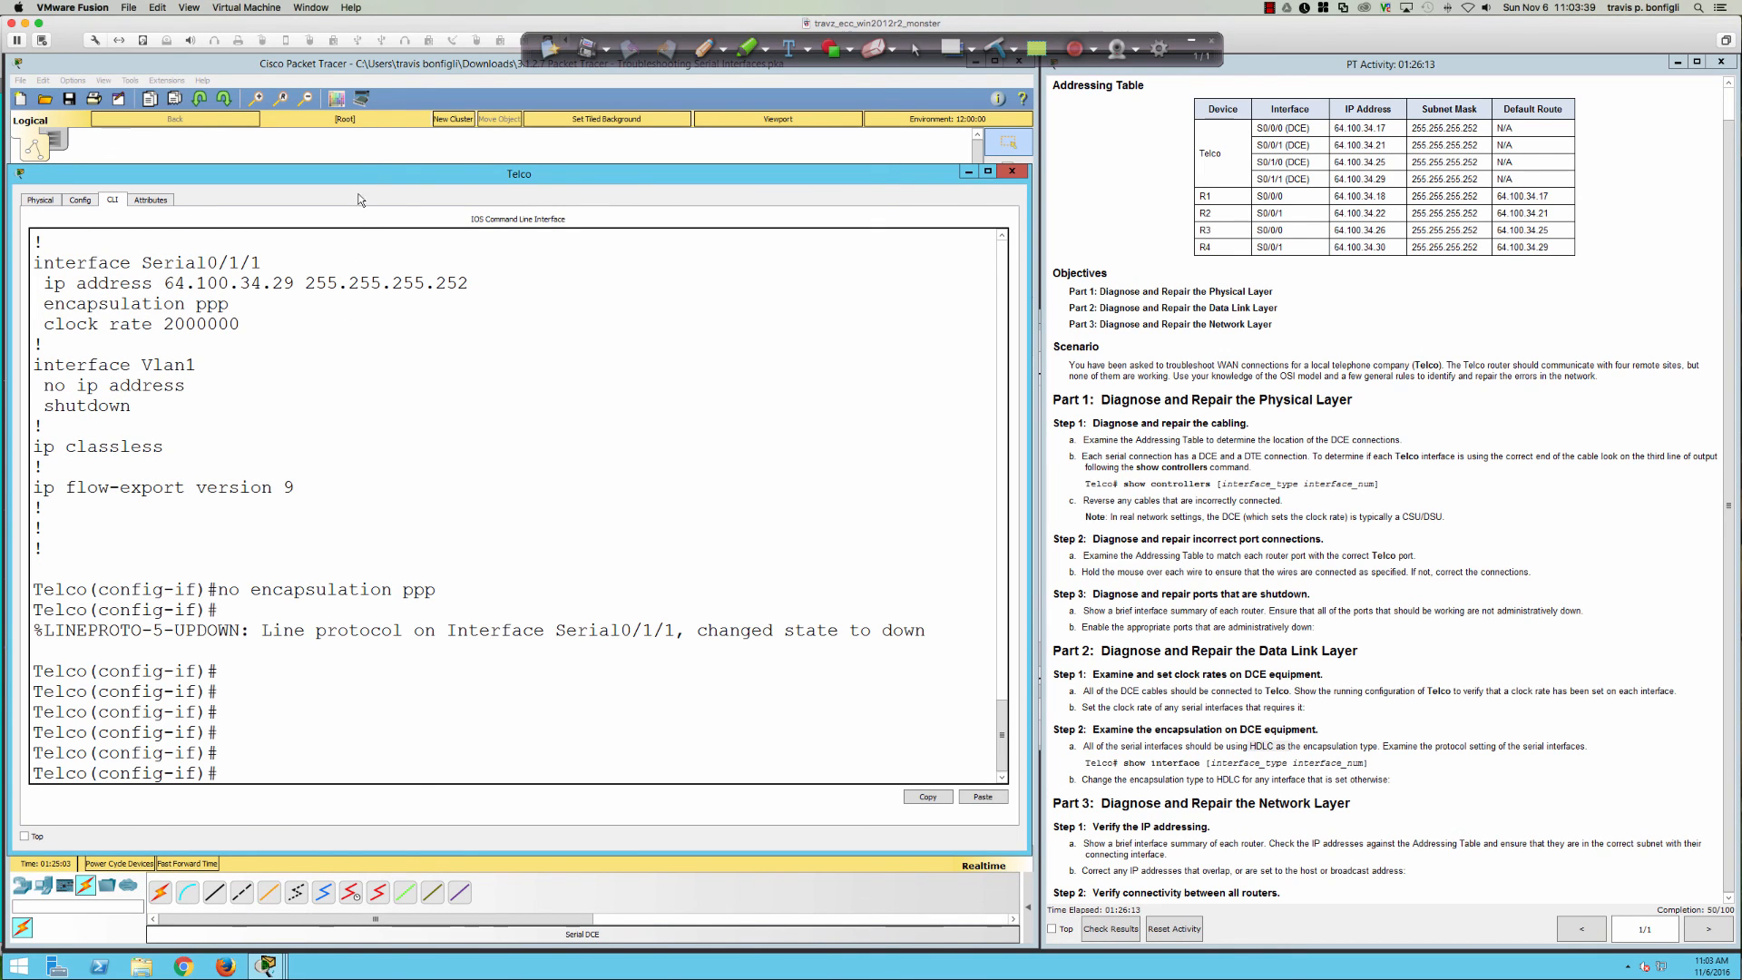
# - Return to the network topology and open R4's command line at its privileged prompt
pyautogui.click(356, 153)
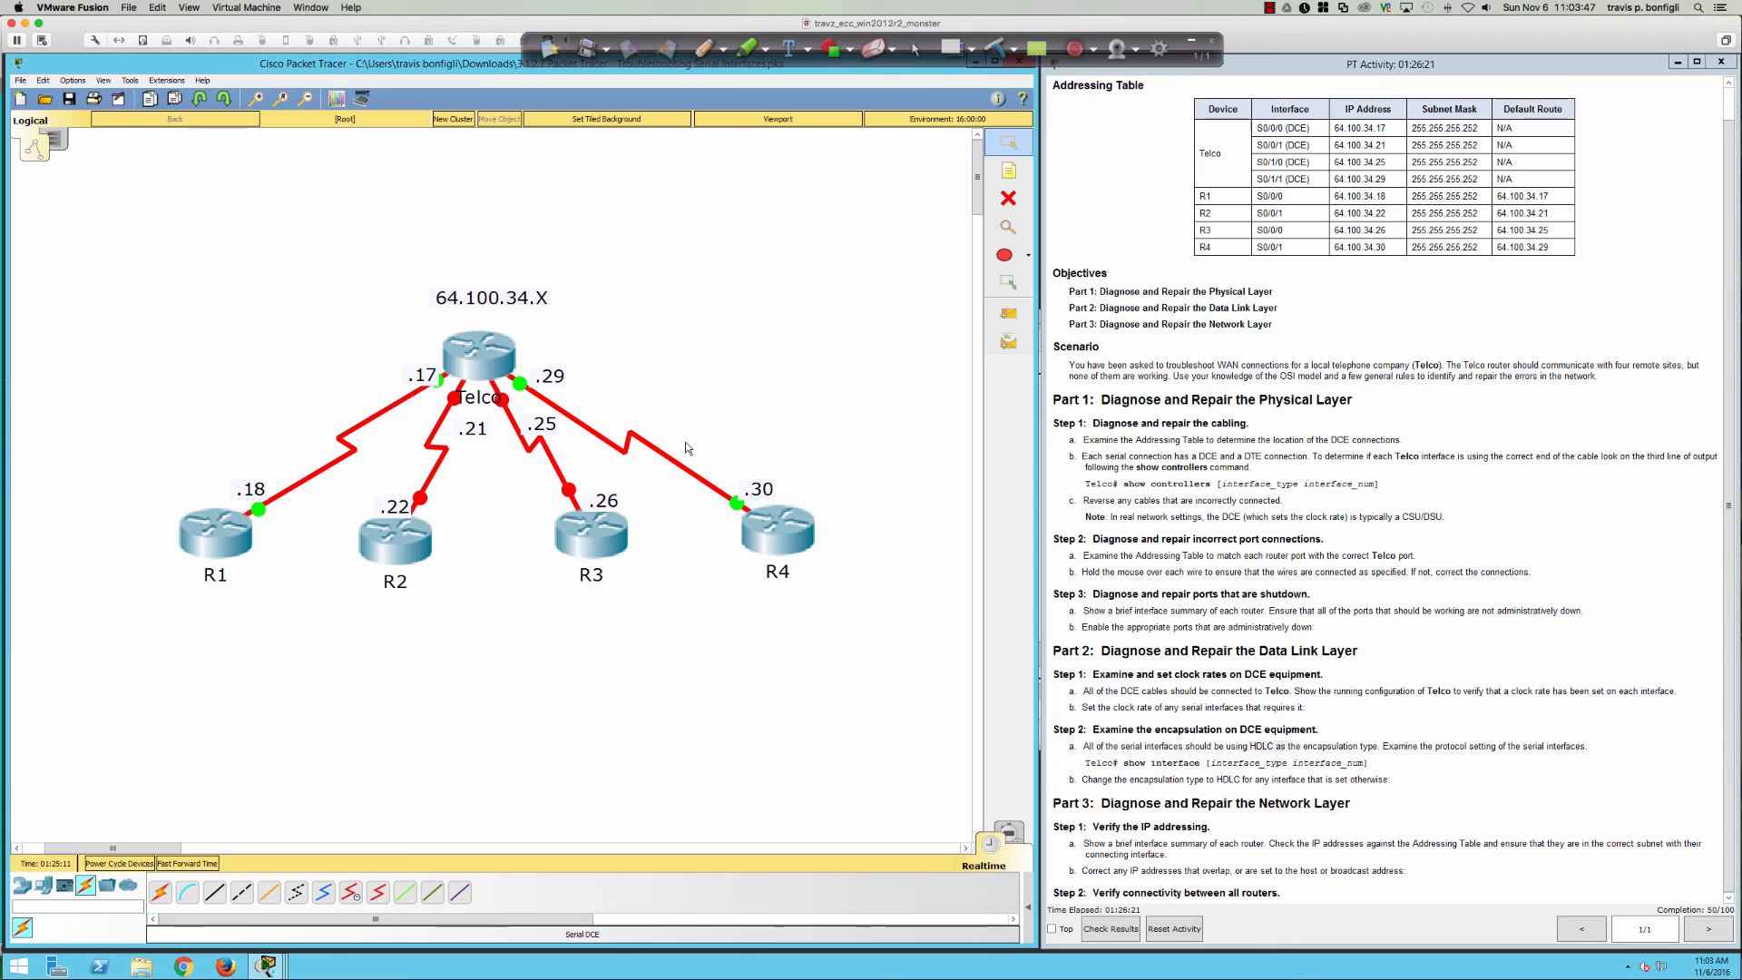
pyautogui.click(771, 520)
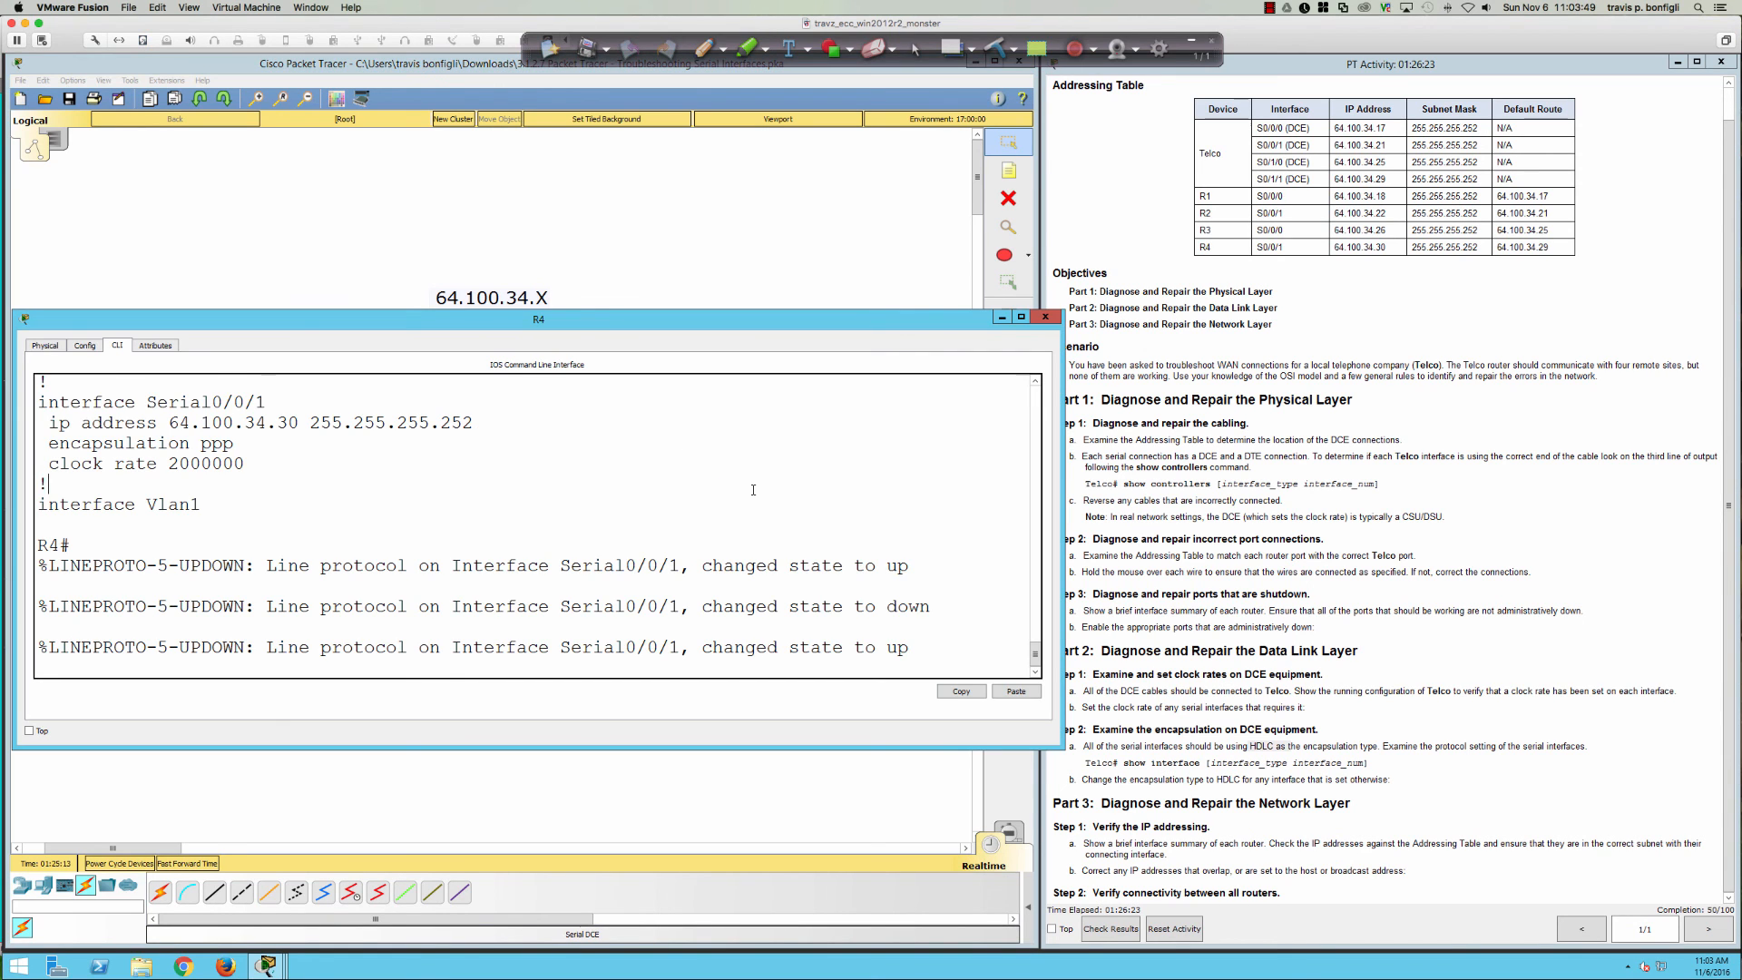
pyautogui.press('Return')
pyautogui.press('Return')
pyautogui.press('Return')
# - Enter global configuration mode on R4 and set interface s0/0/1 to HDLC encapsulation
pyautogui.write('conf t')
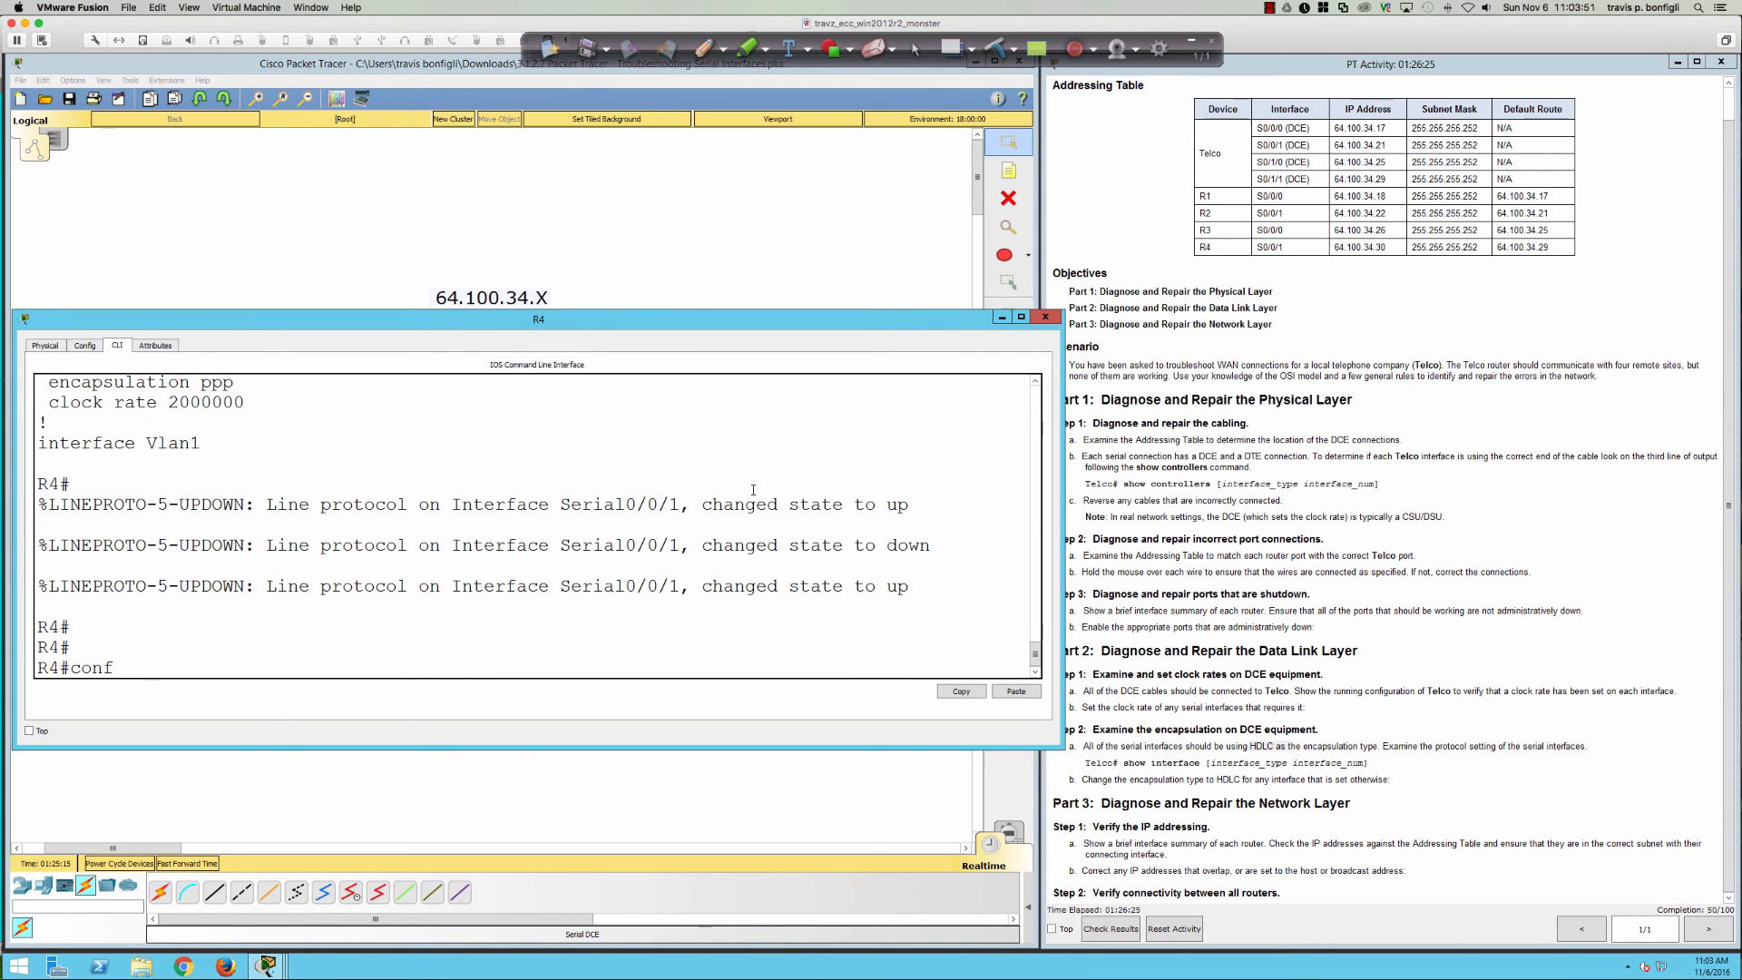
pyautogui.press('Return')
pyautogui.write('int s0/0/1')
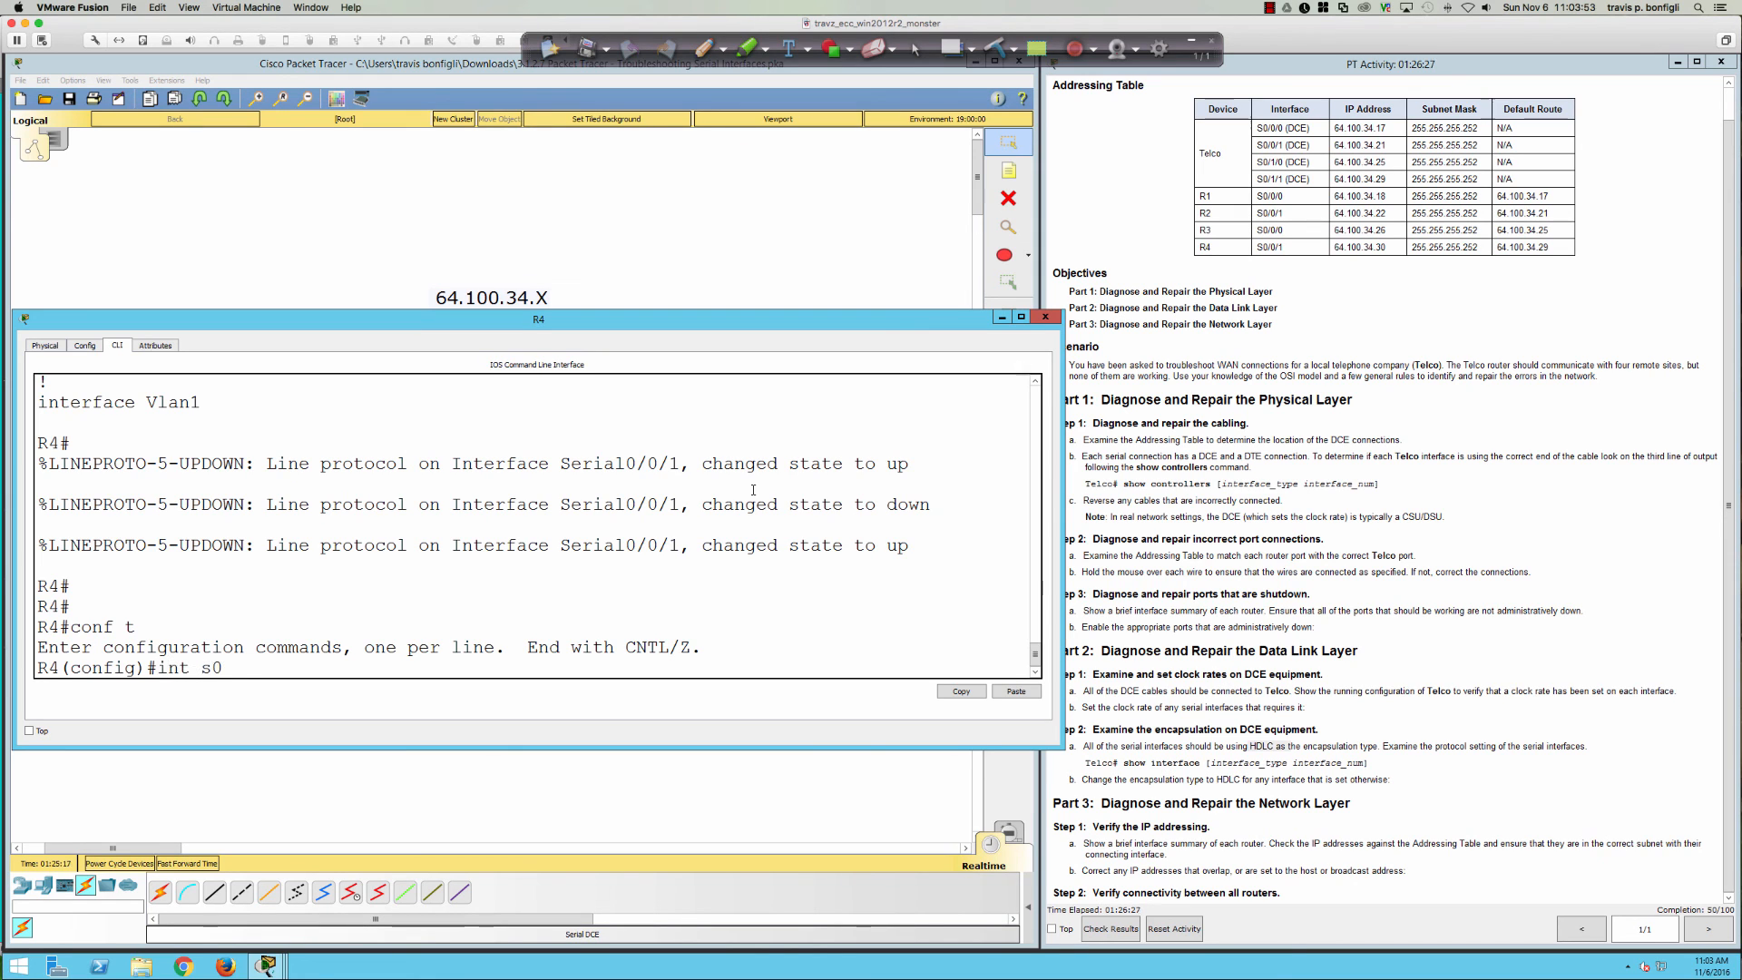
pyautogui.press('Return')
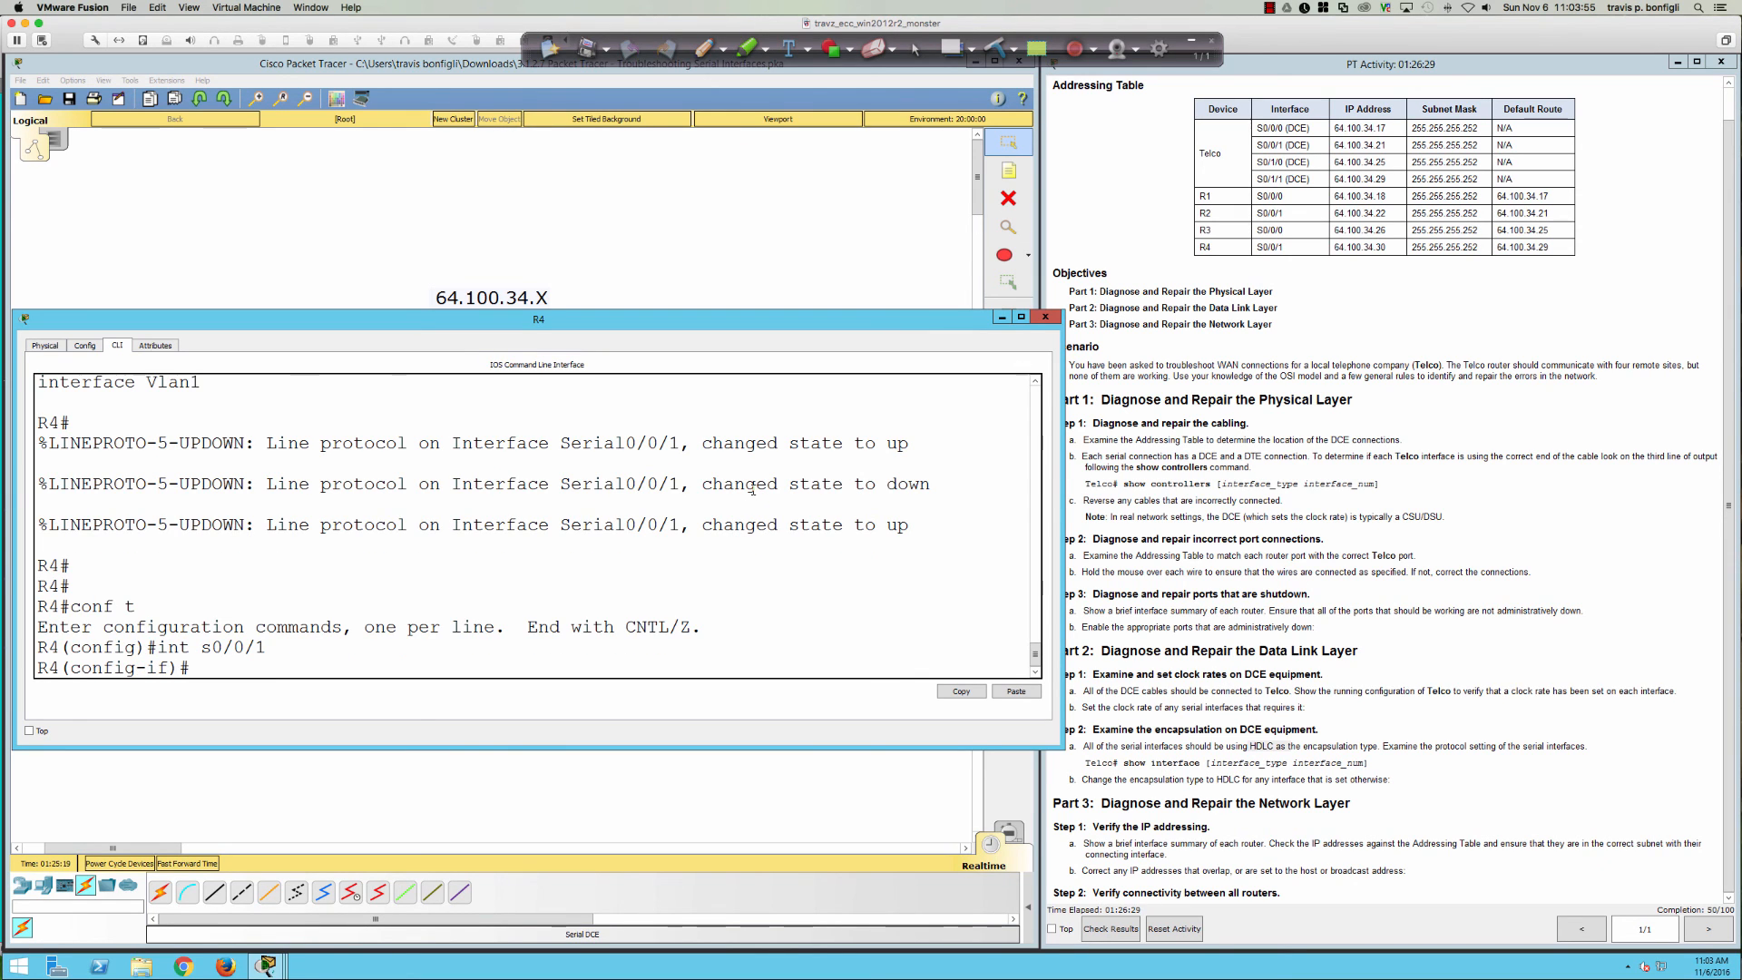
pyautogui.write('en')
pyautogui.press('Tab')
pyautogui.write('hd')
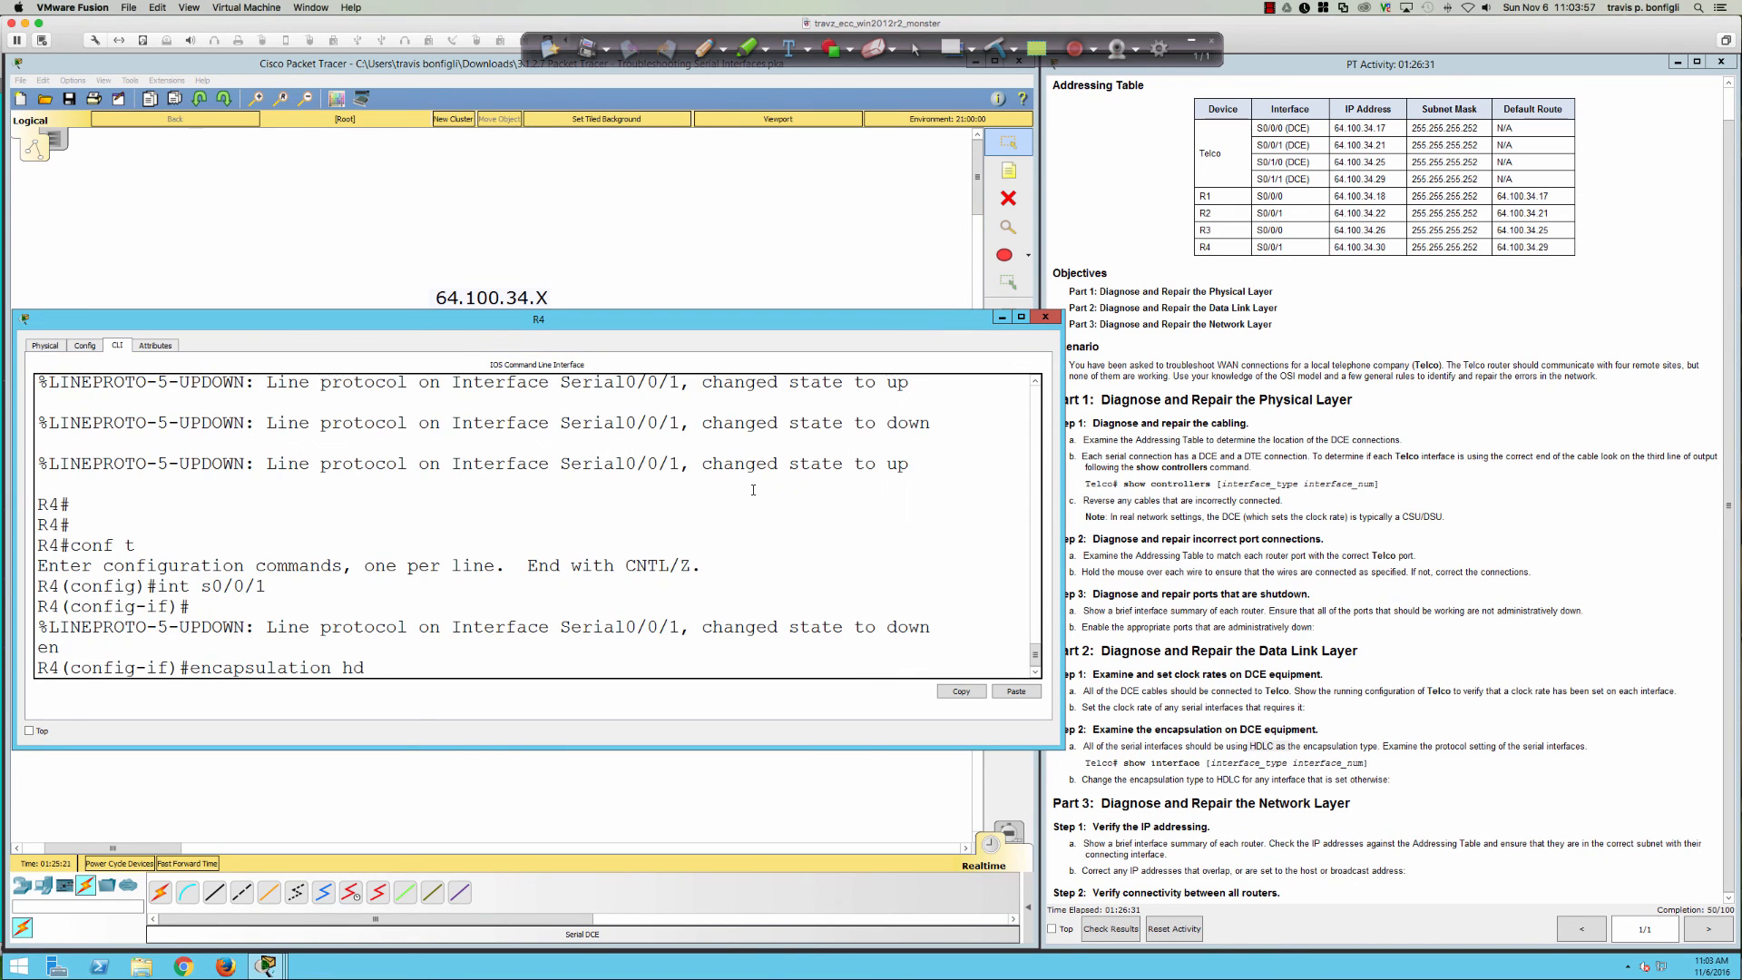
pyautogui.press('Tab')
pyautogui.press('Return')
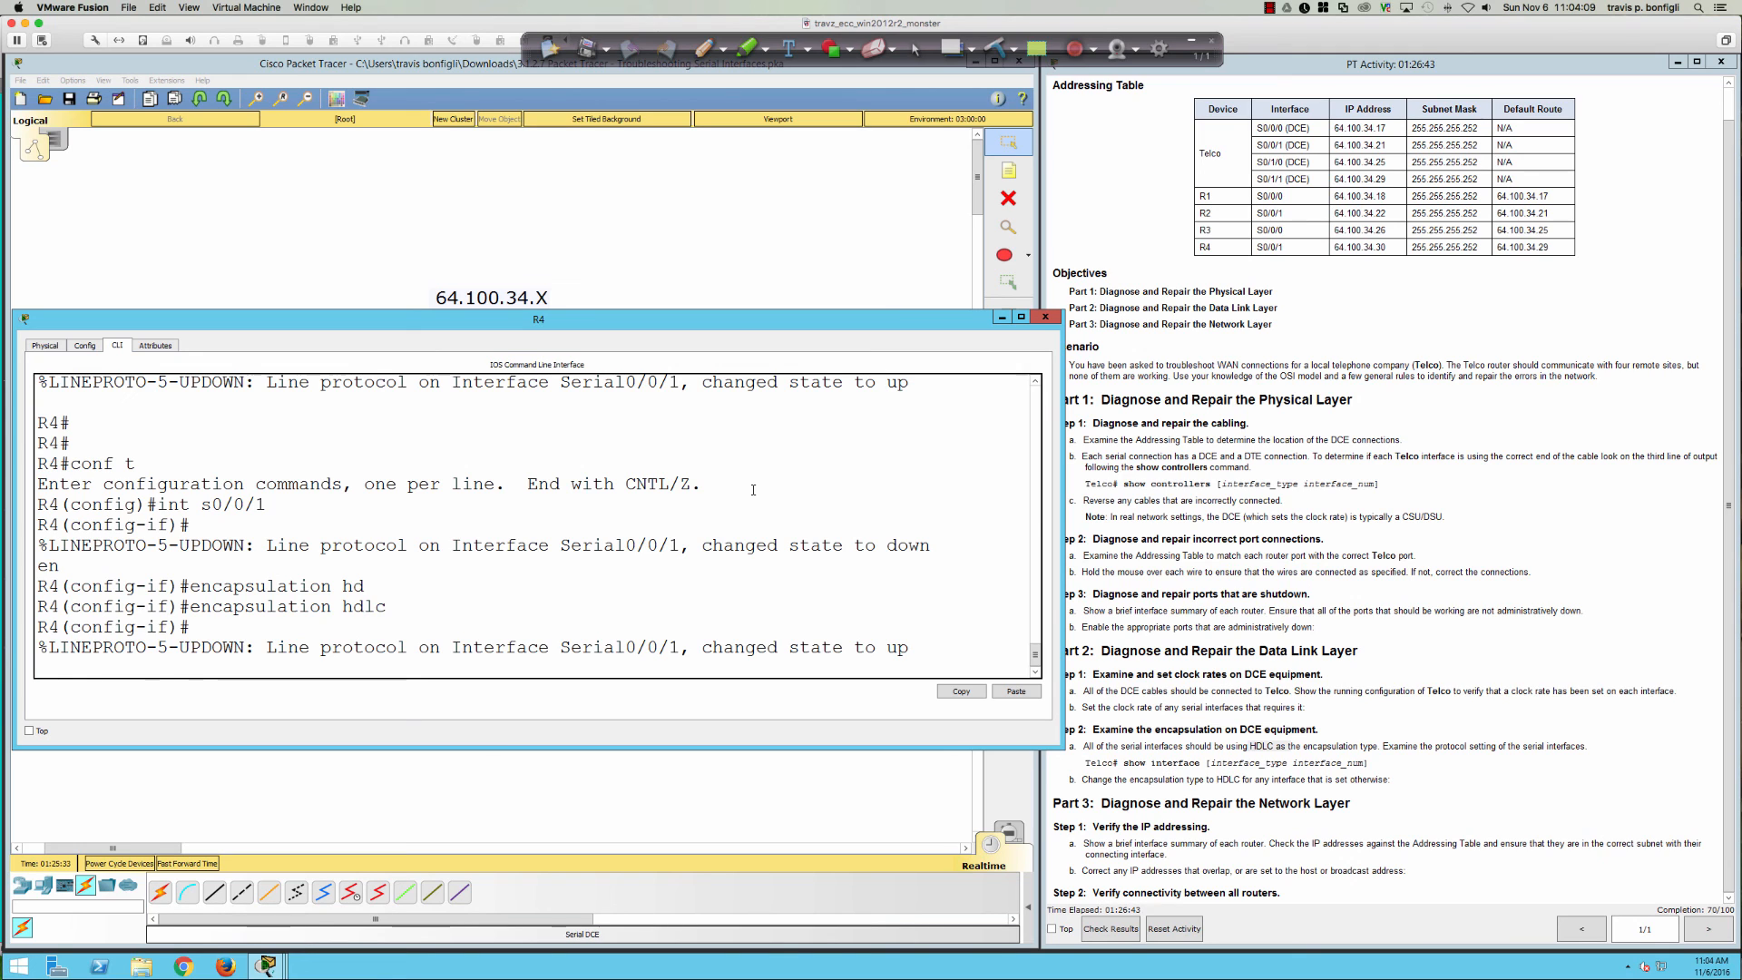
# - Show R4's running configuration with do sh run and page through its serial interface and default route sections
pyautogui.press('Return')
pyautogui.press('Return')
pyautogui.write('do sh')
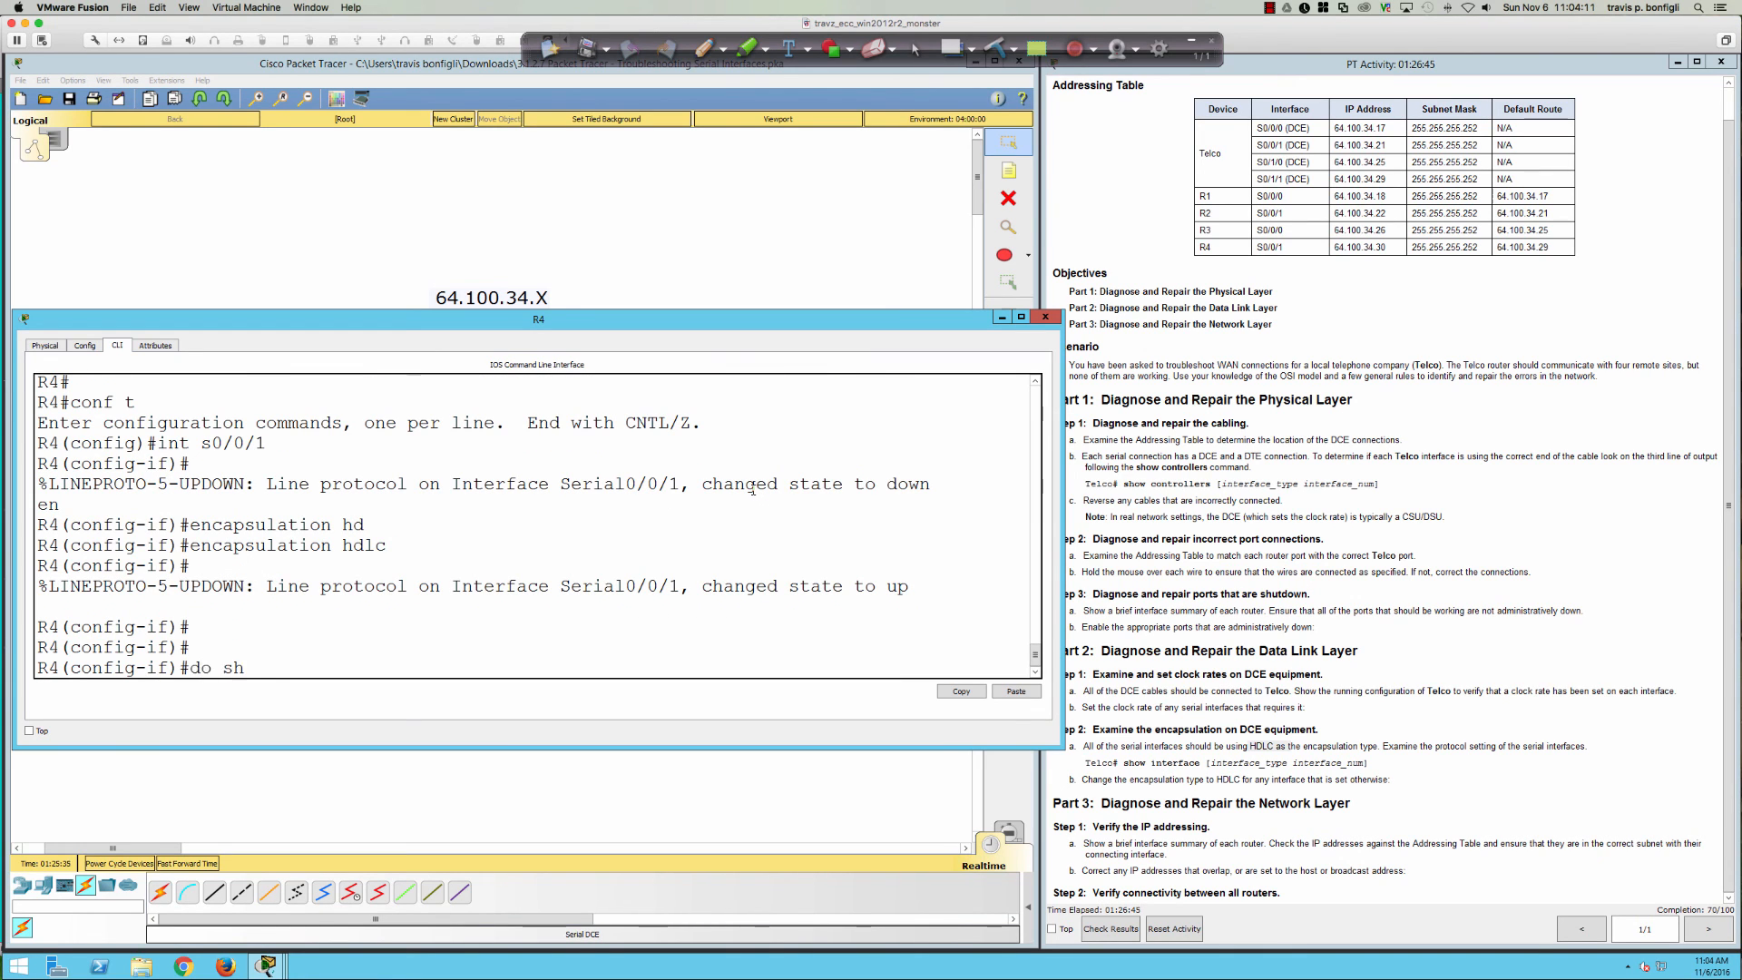
pyautogui.write(' run')
pyautogui.press('Return')
pyautogui.press('space')
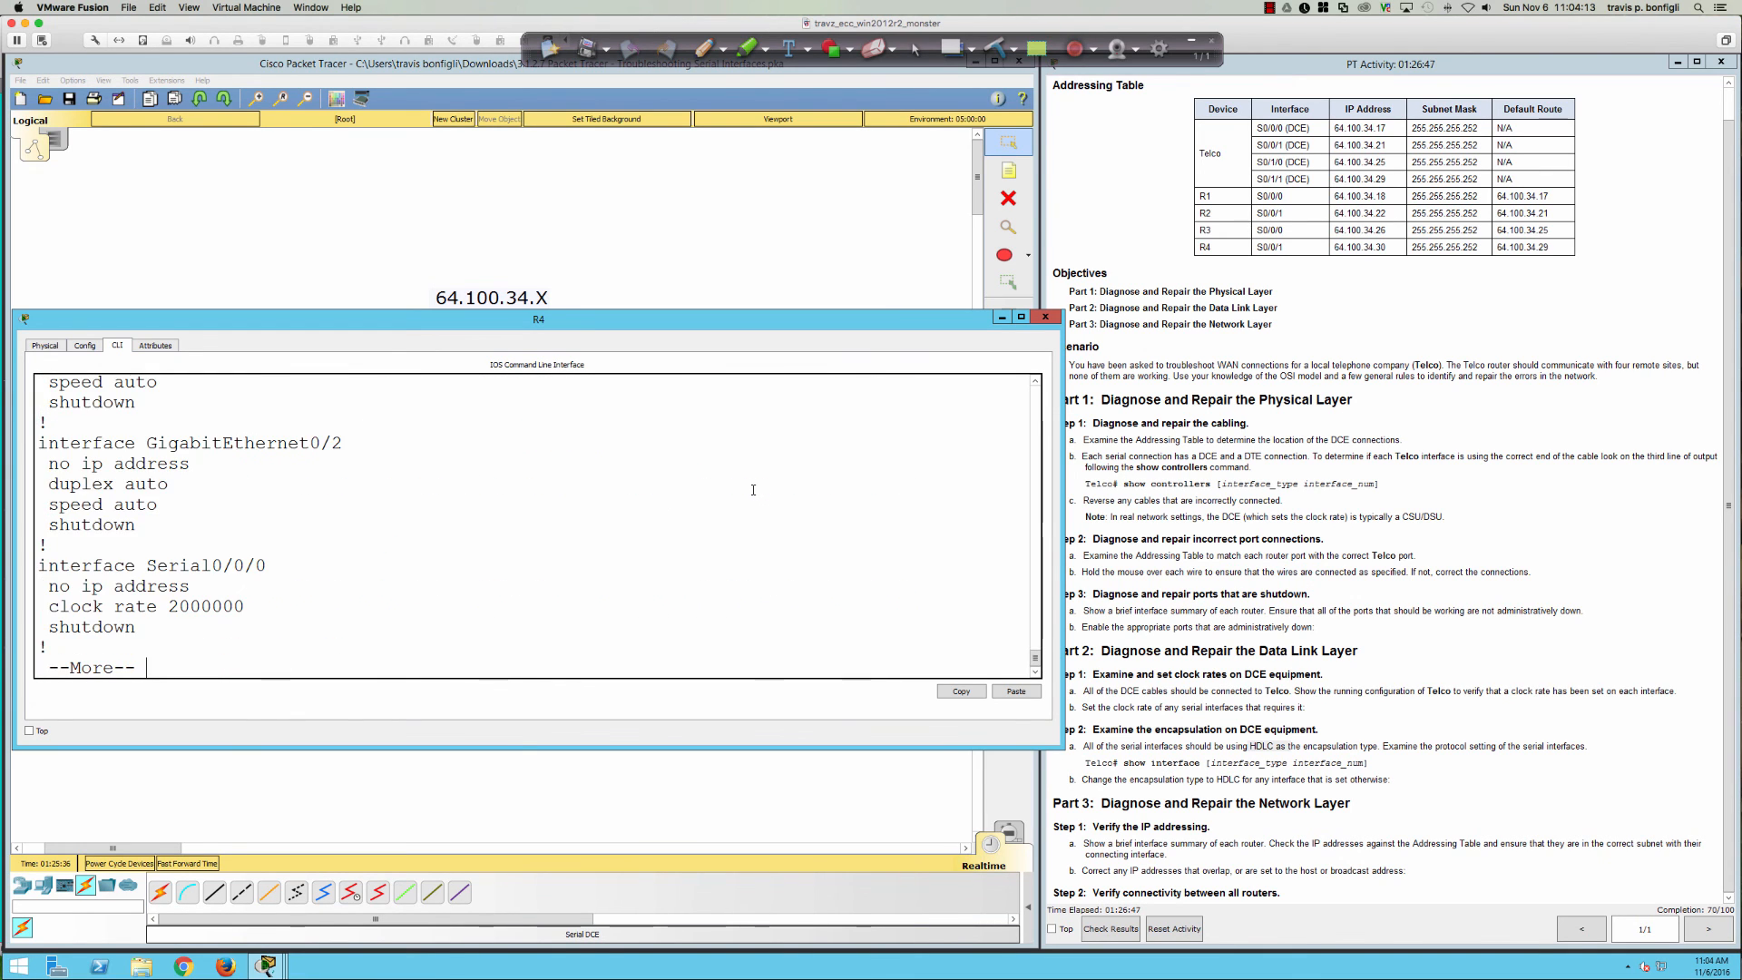
pyautogui.press('space')
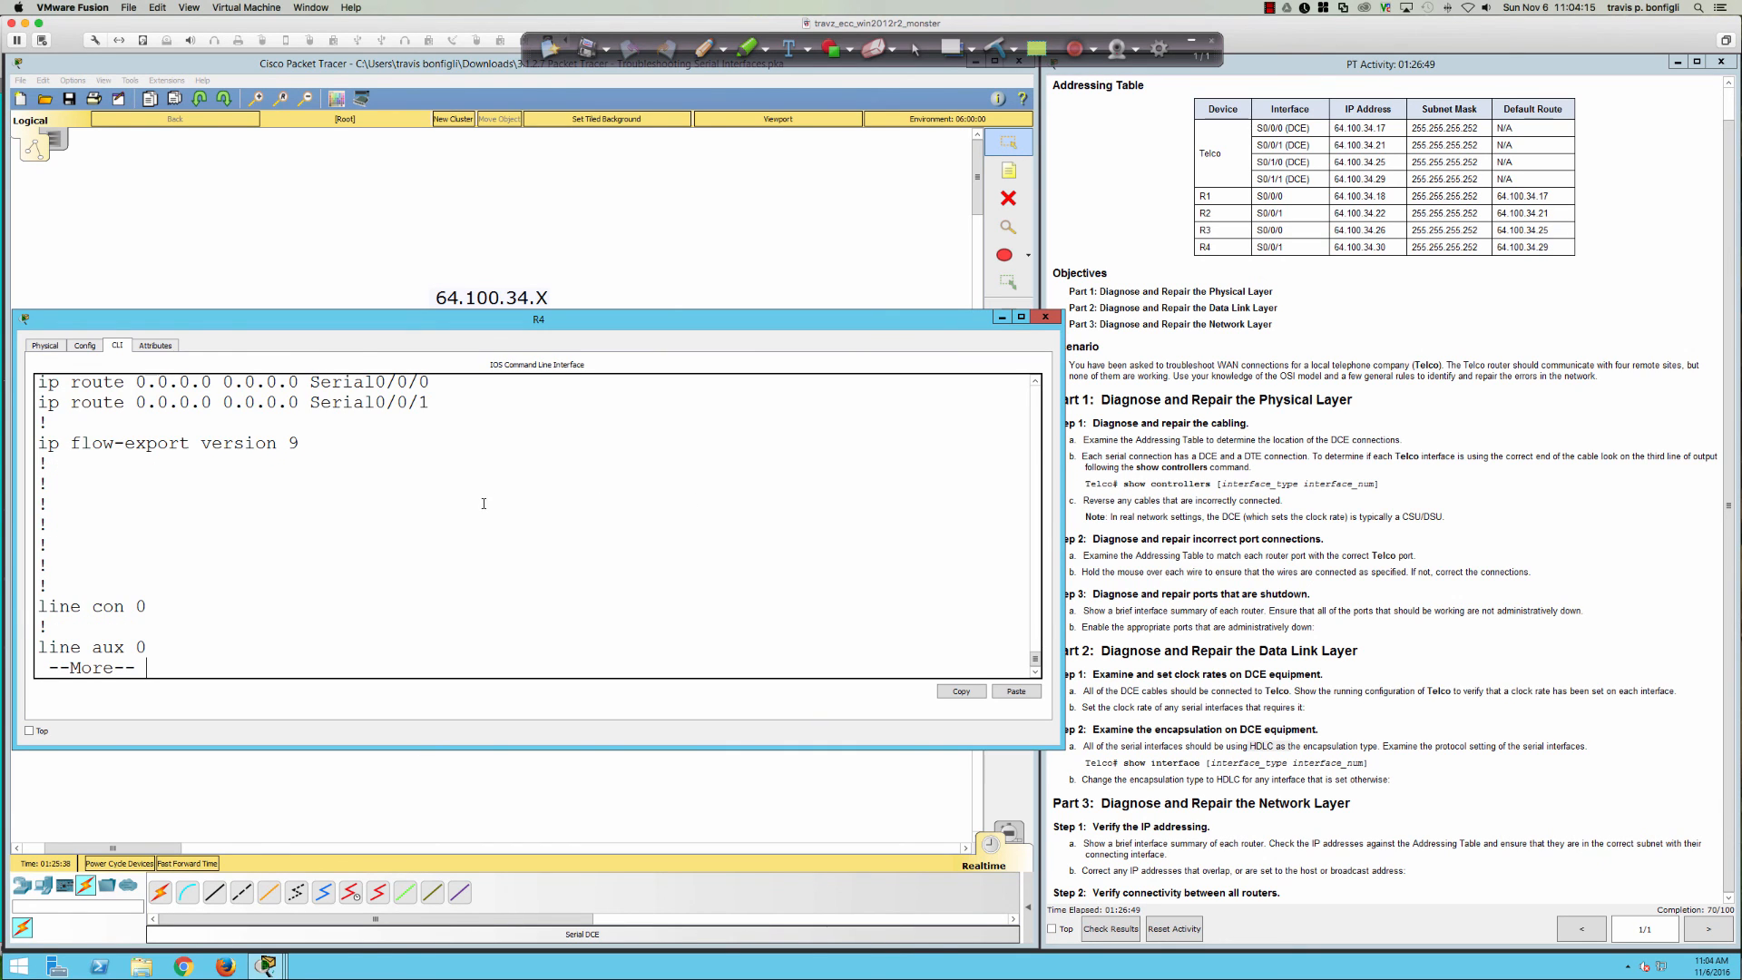
# - Examine the Serial0/0/1 section of R4's running configuration and leave the listing
pyautogui.scroll(5, 484, 504)
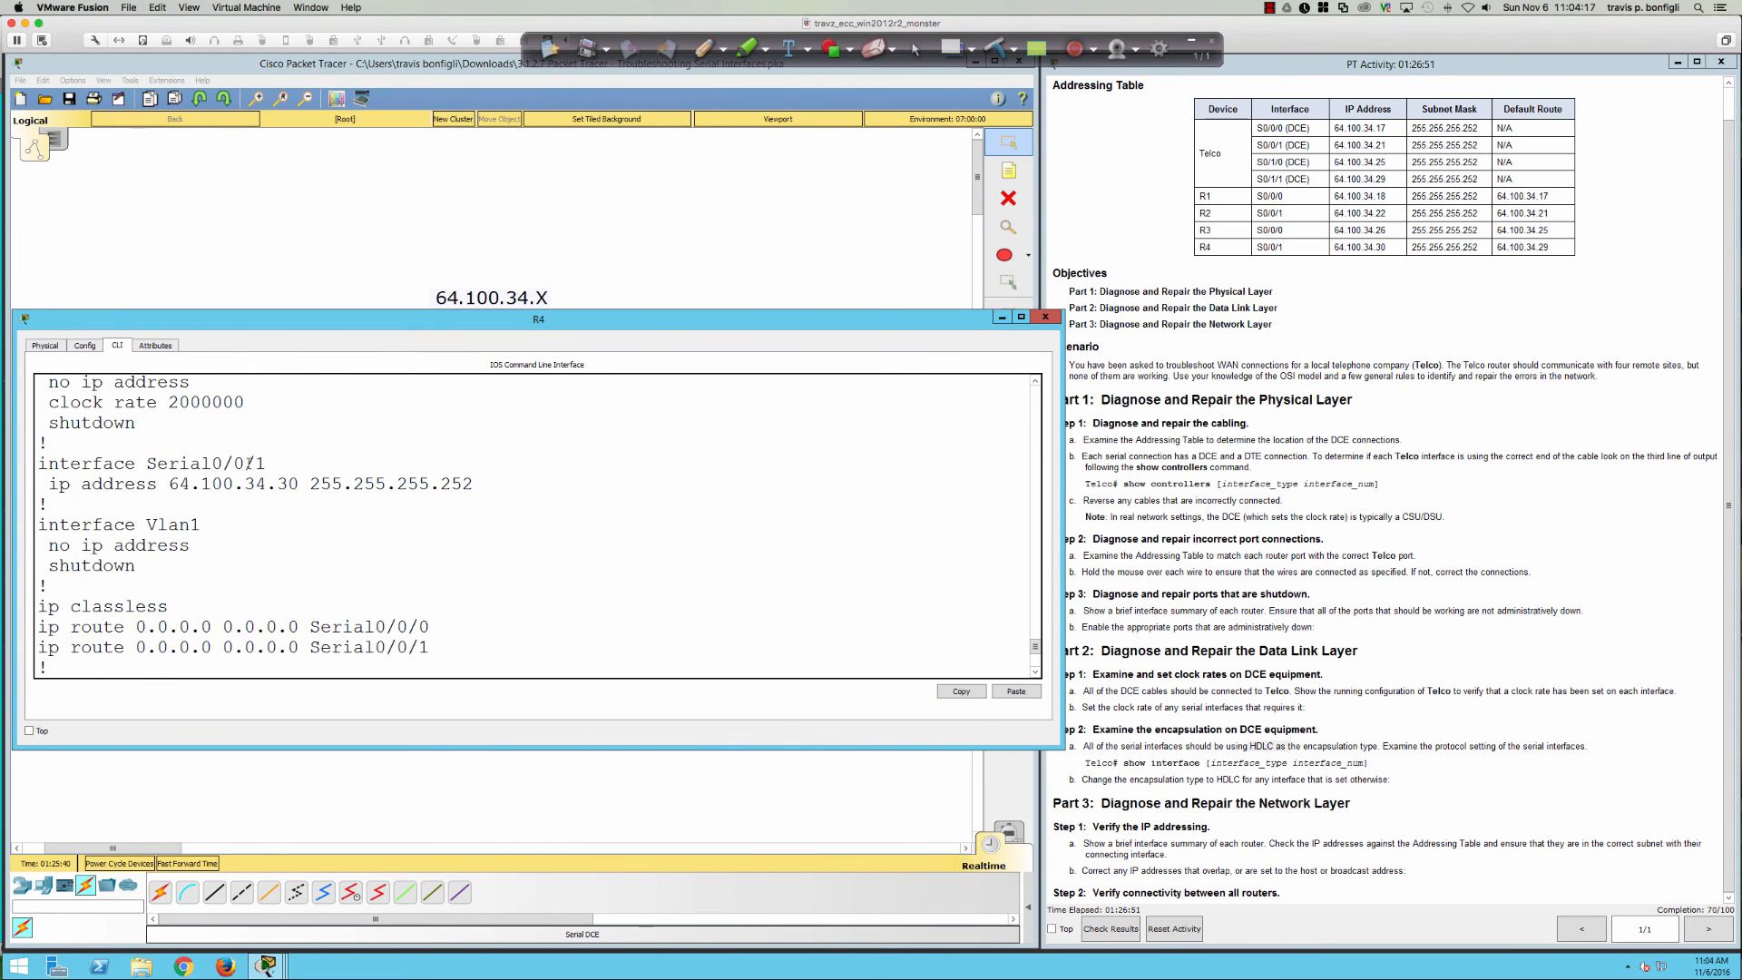
pyautogui.moveTo(36, 465); pyautogui.dragTo(642, 494)
pyautogui.hotkey('ctrl', 'c')
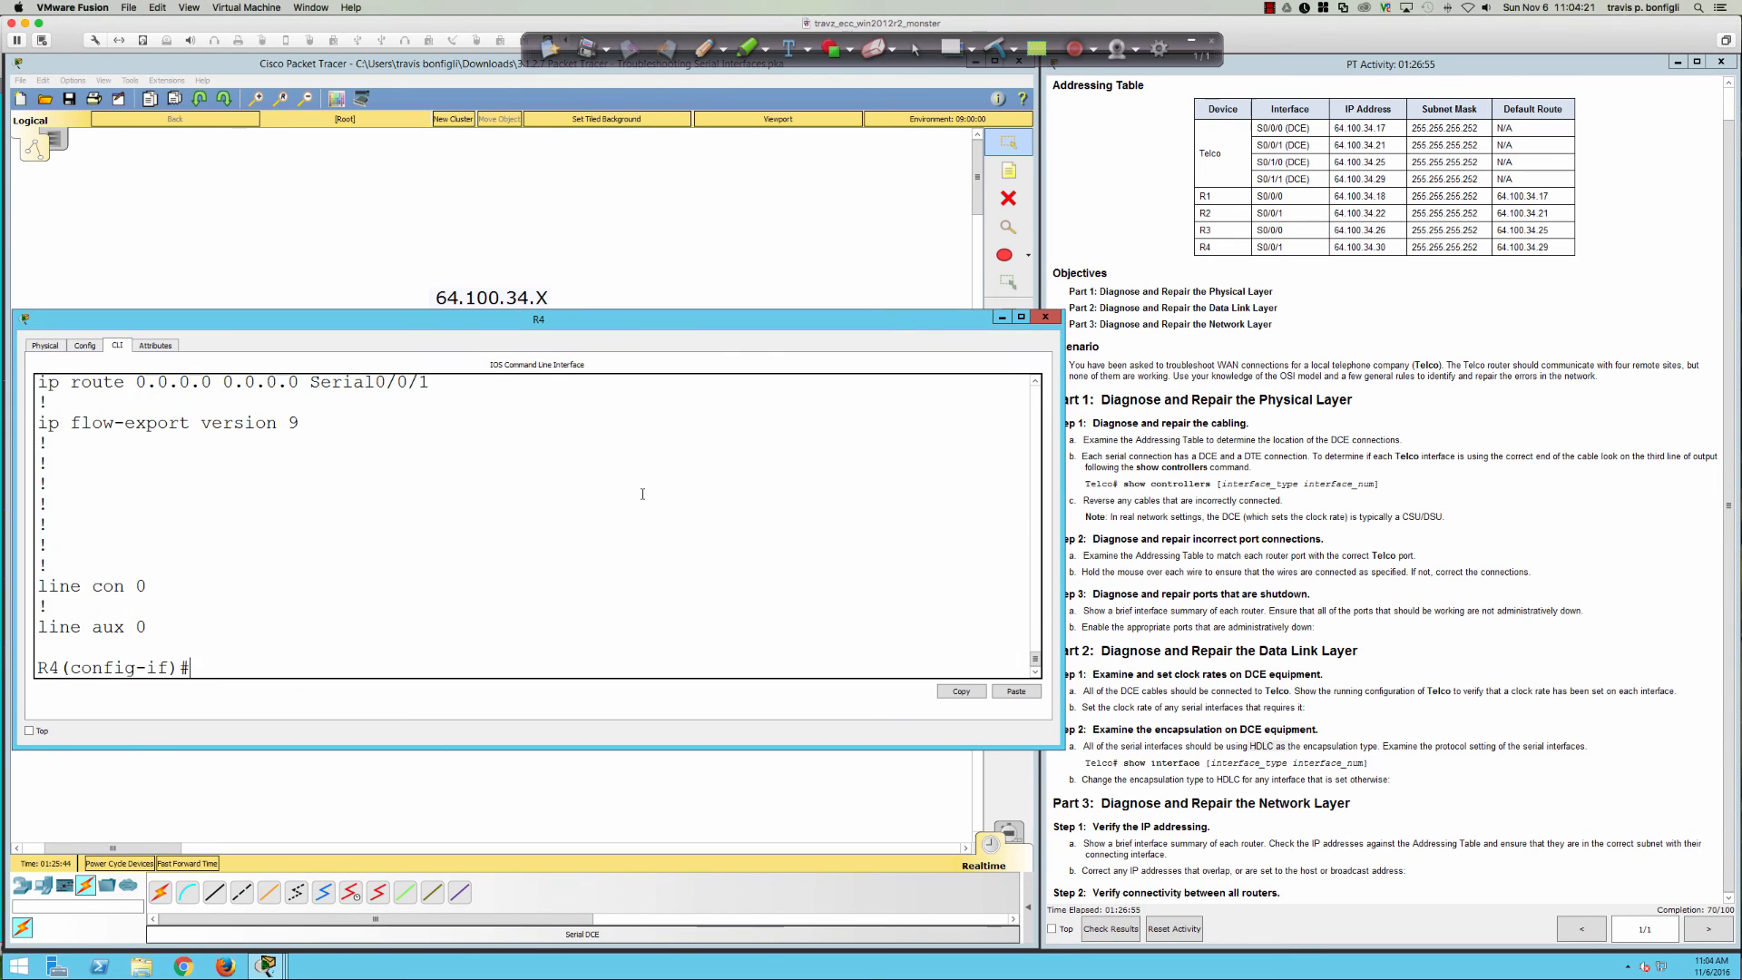
# - List R4's controller information with do sh cont and leave the paged output
pyautogui.write('do sh cont')
pyautogui.press('Return')
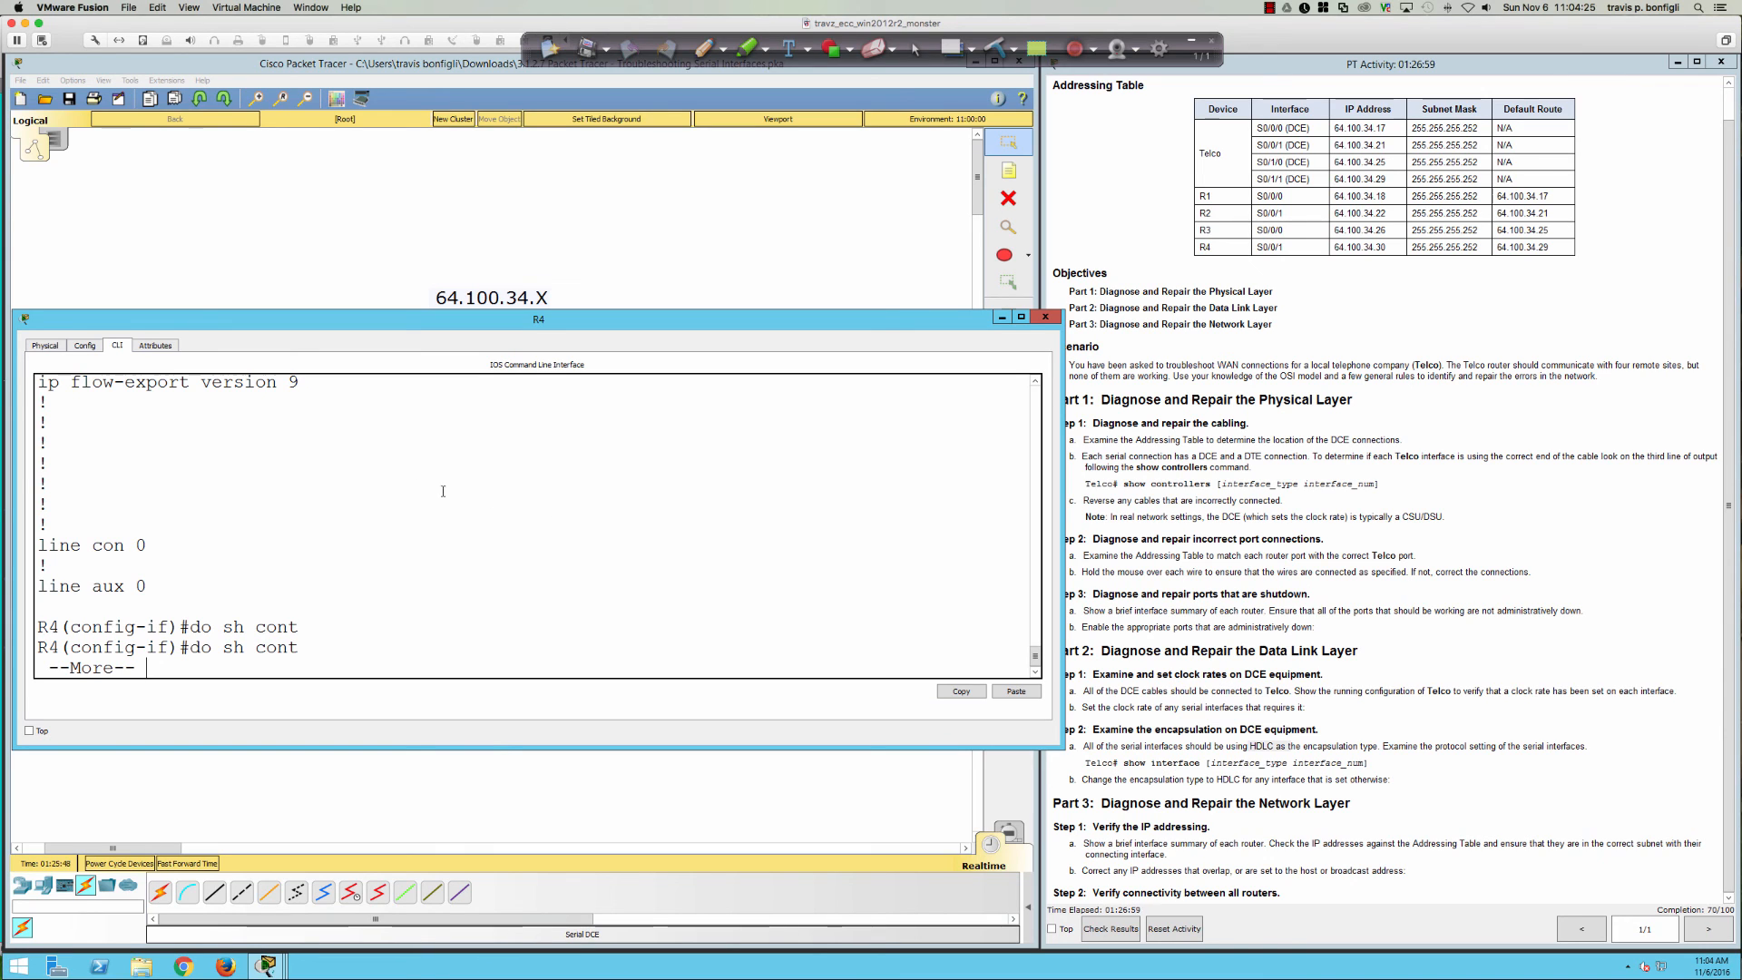
pyautogui.hotkey('ctrl', 'c')
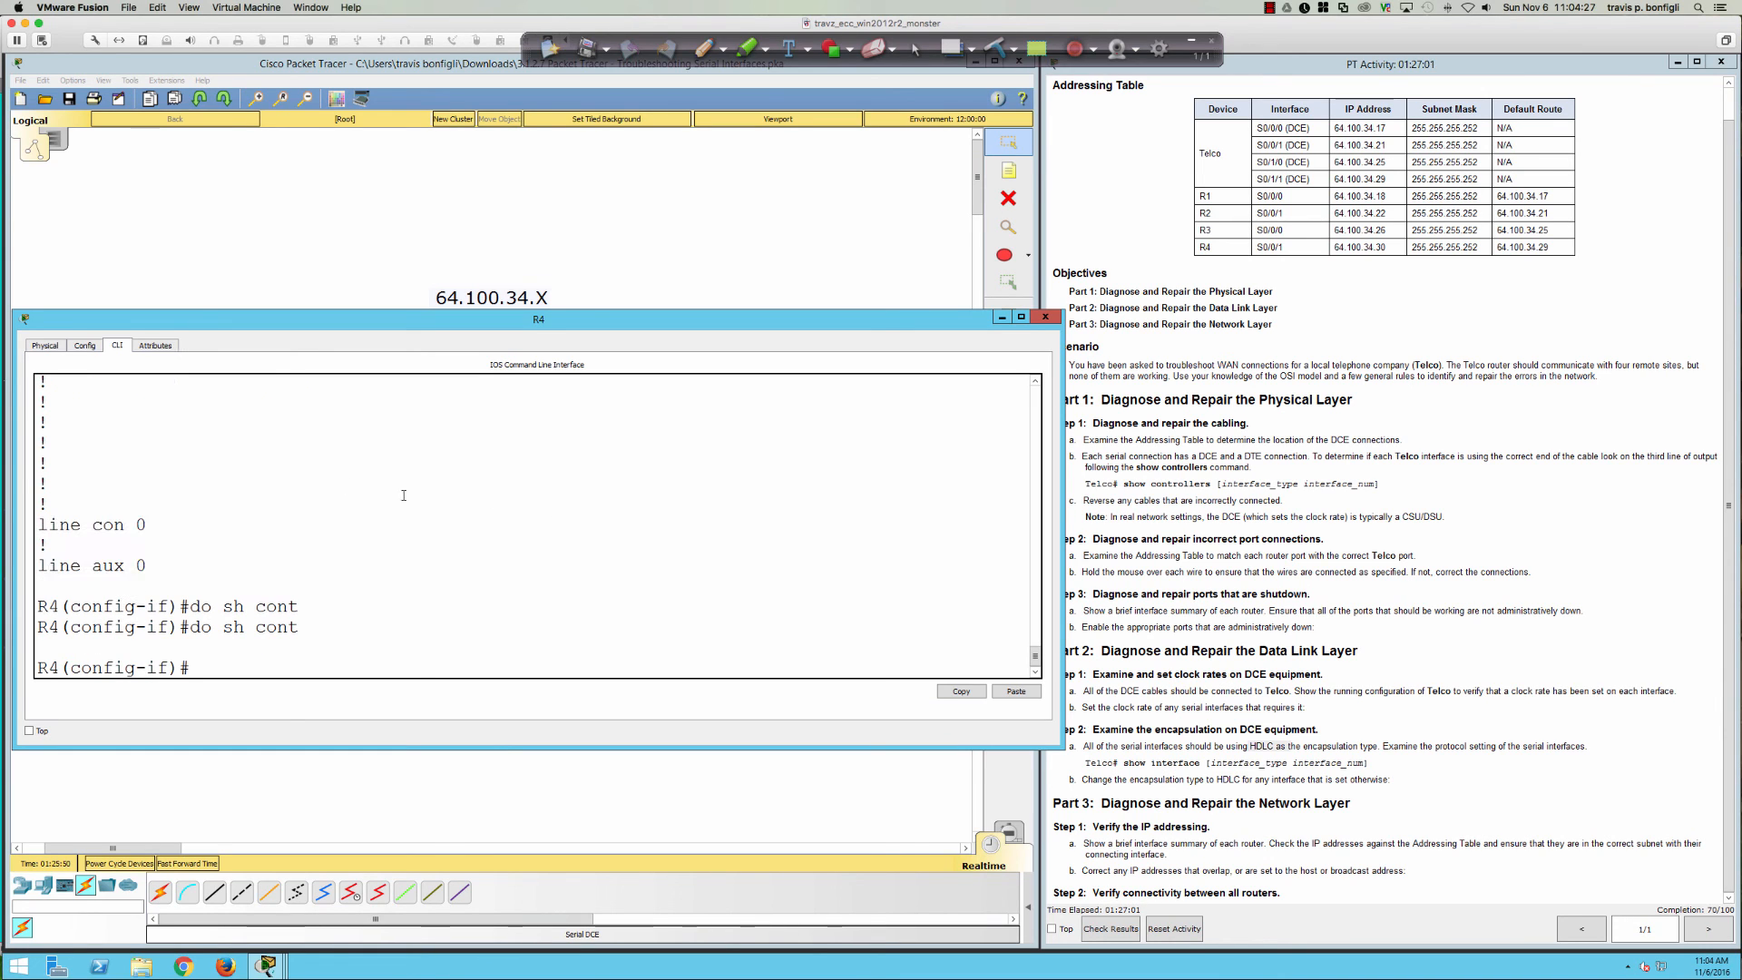
# - Show the details of R4's Serial0/0/1 with do sh int s0/0/1 and page to the end of the output
pyautogui.write('do sh int s0/')
pyautogui.press('BackSpace')
pyautogui.write('0/1')
pyautogui.press('Return')
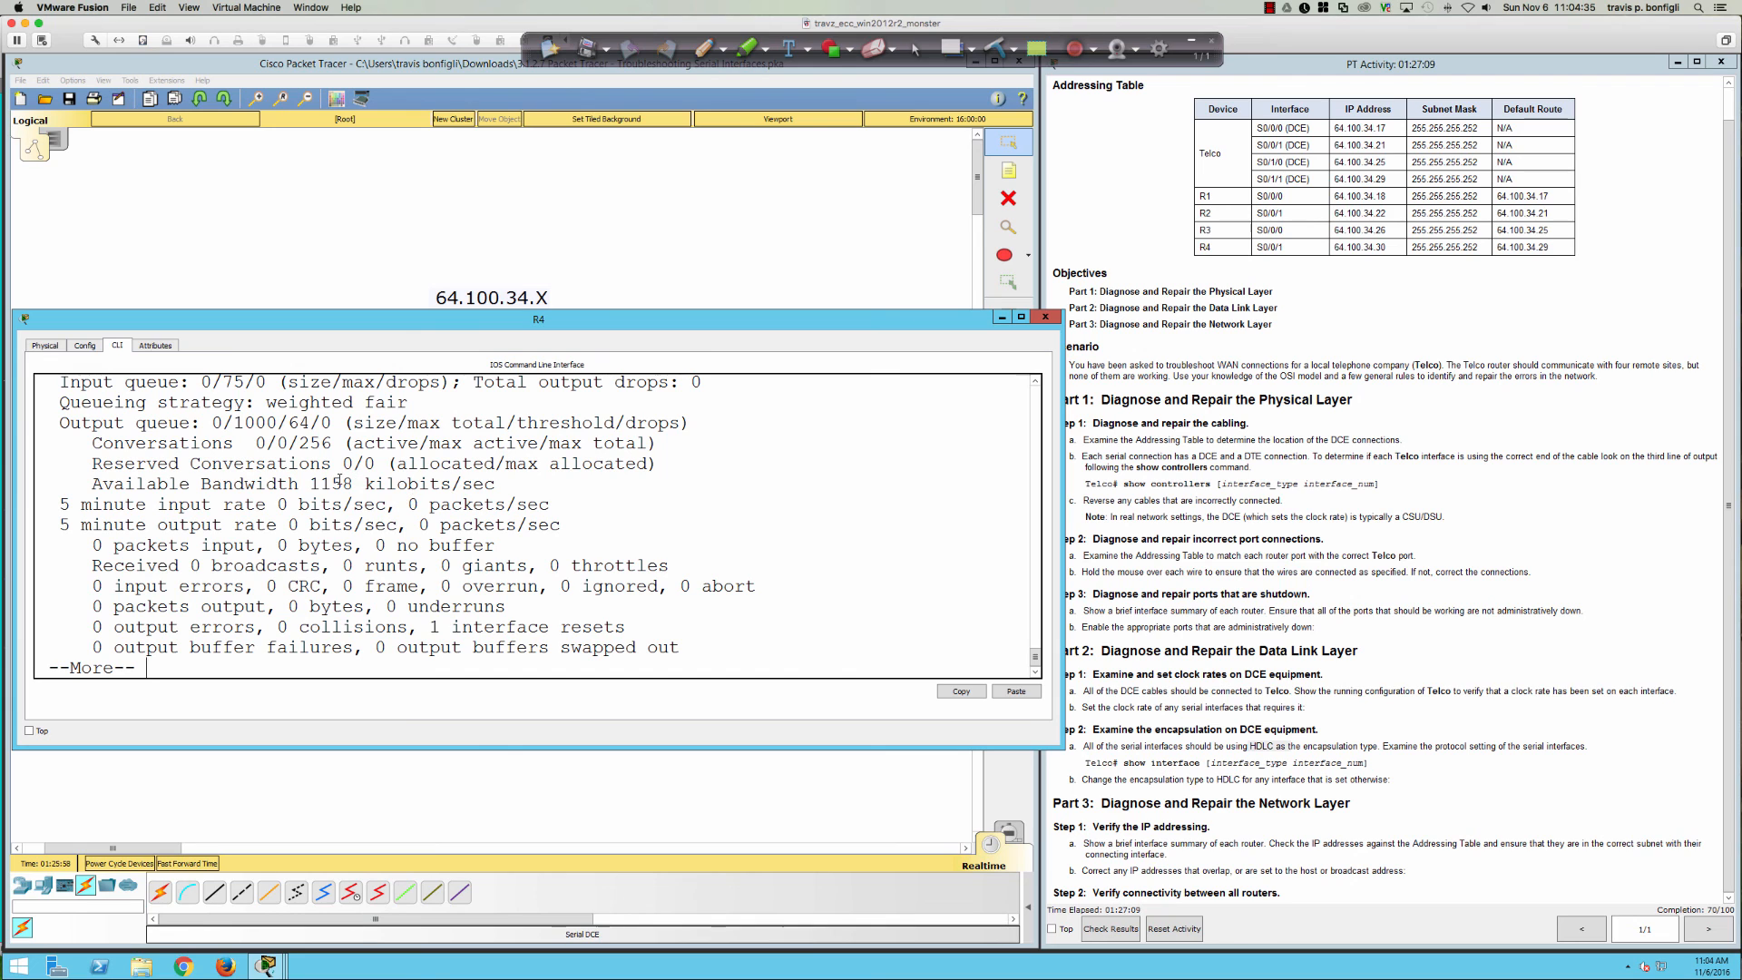
pyautogui.press('space')
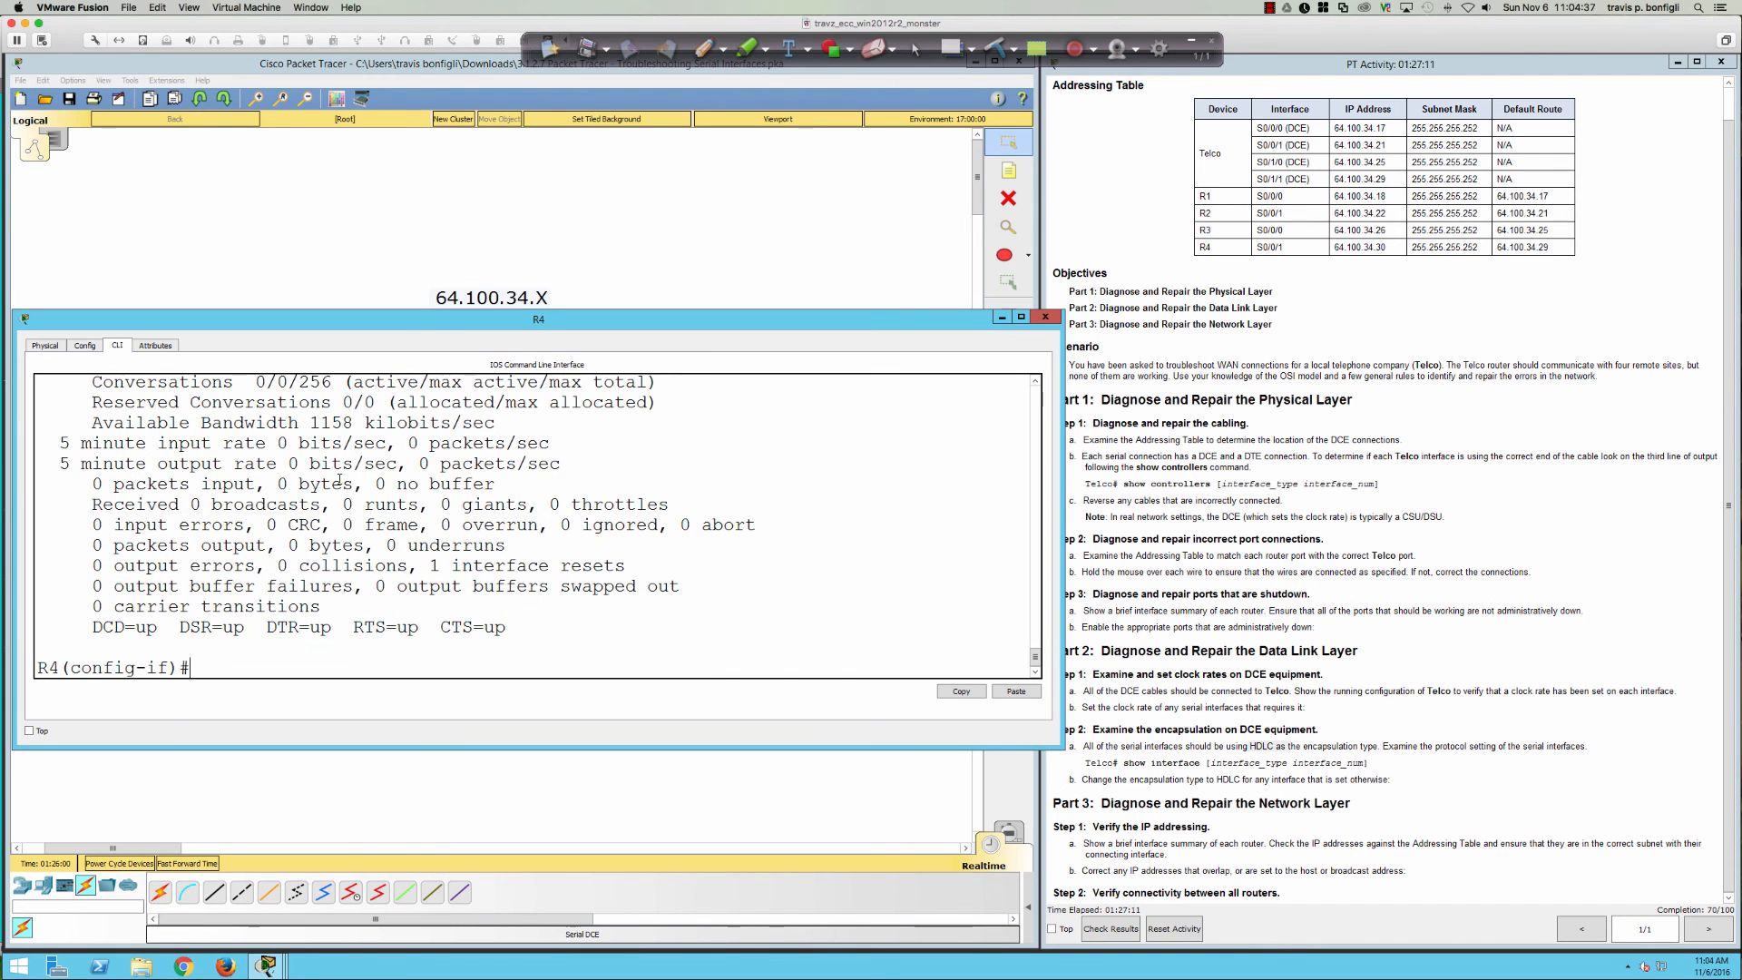
# - Examine the encapsulation line in R4's interface output for s0/0/1
pyautogui.scroll(3, 338, 480)
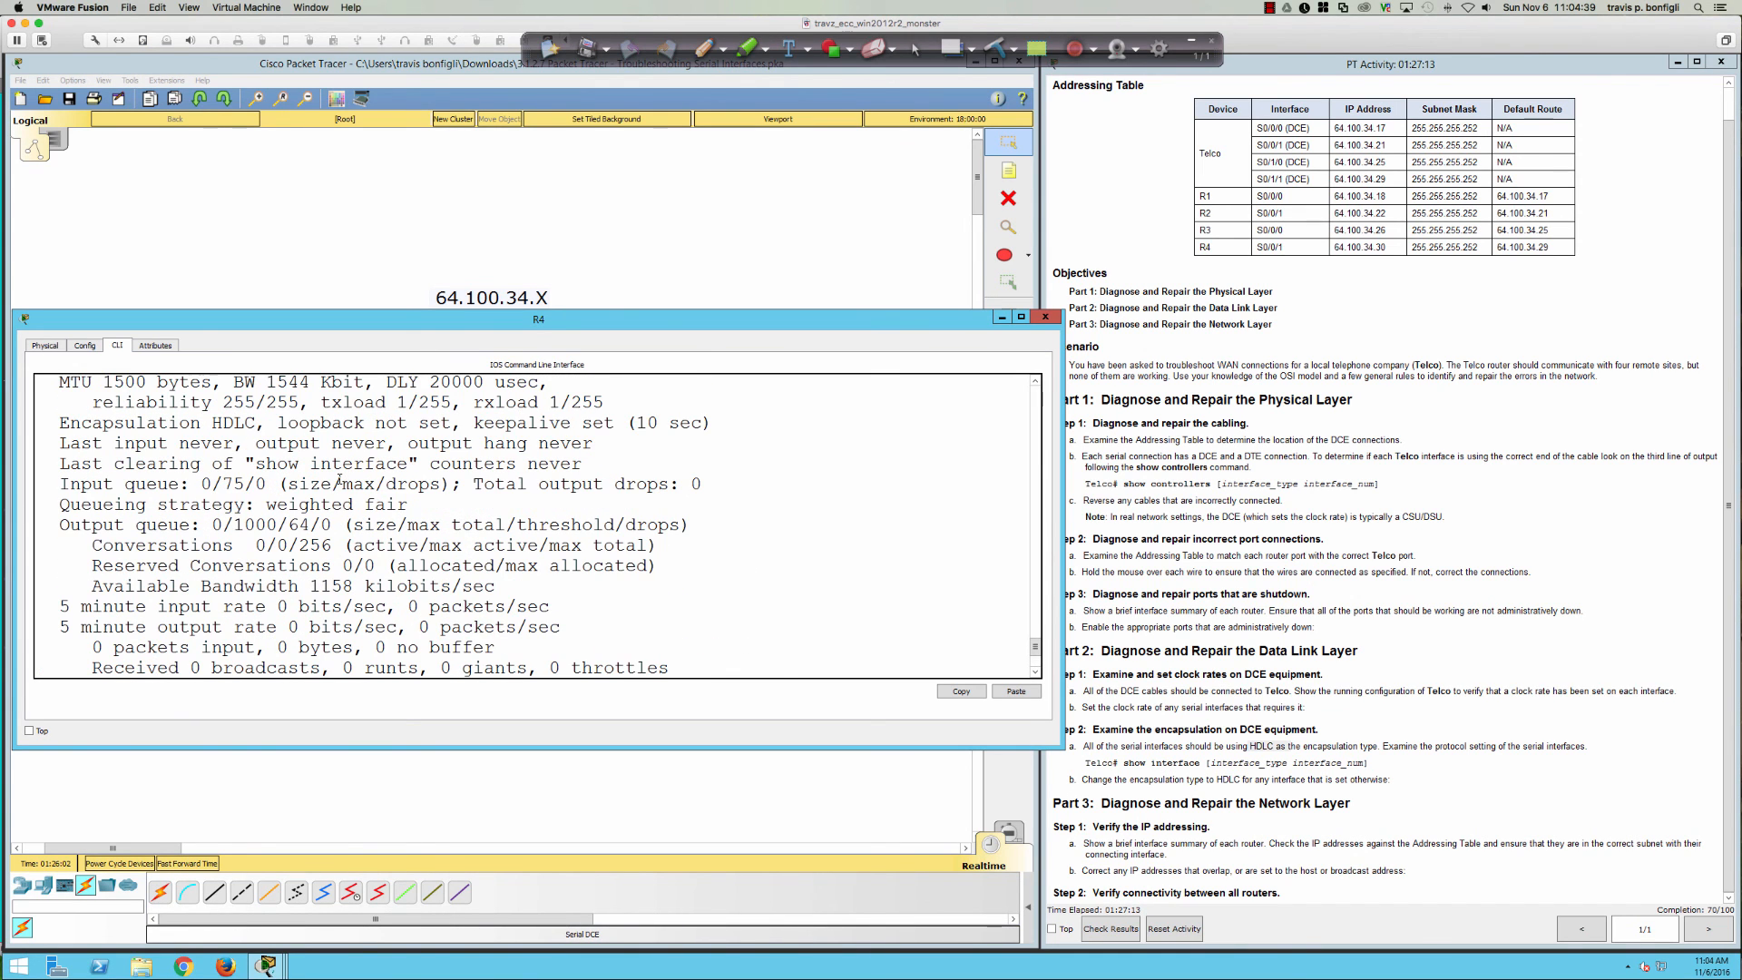
pyautogui.scroll(2, 338, 480)
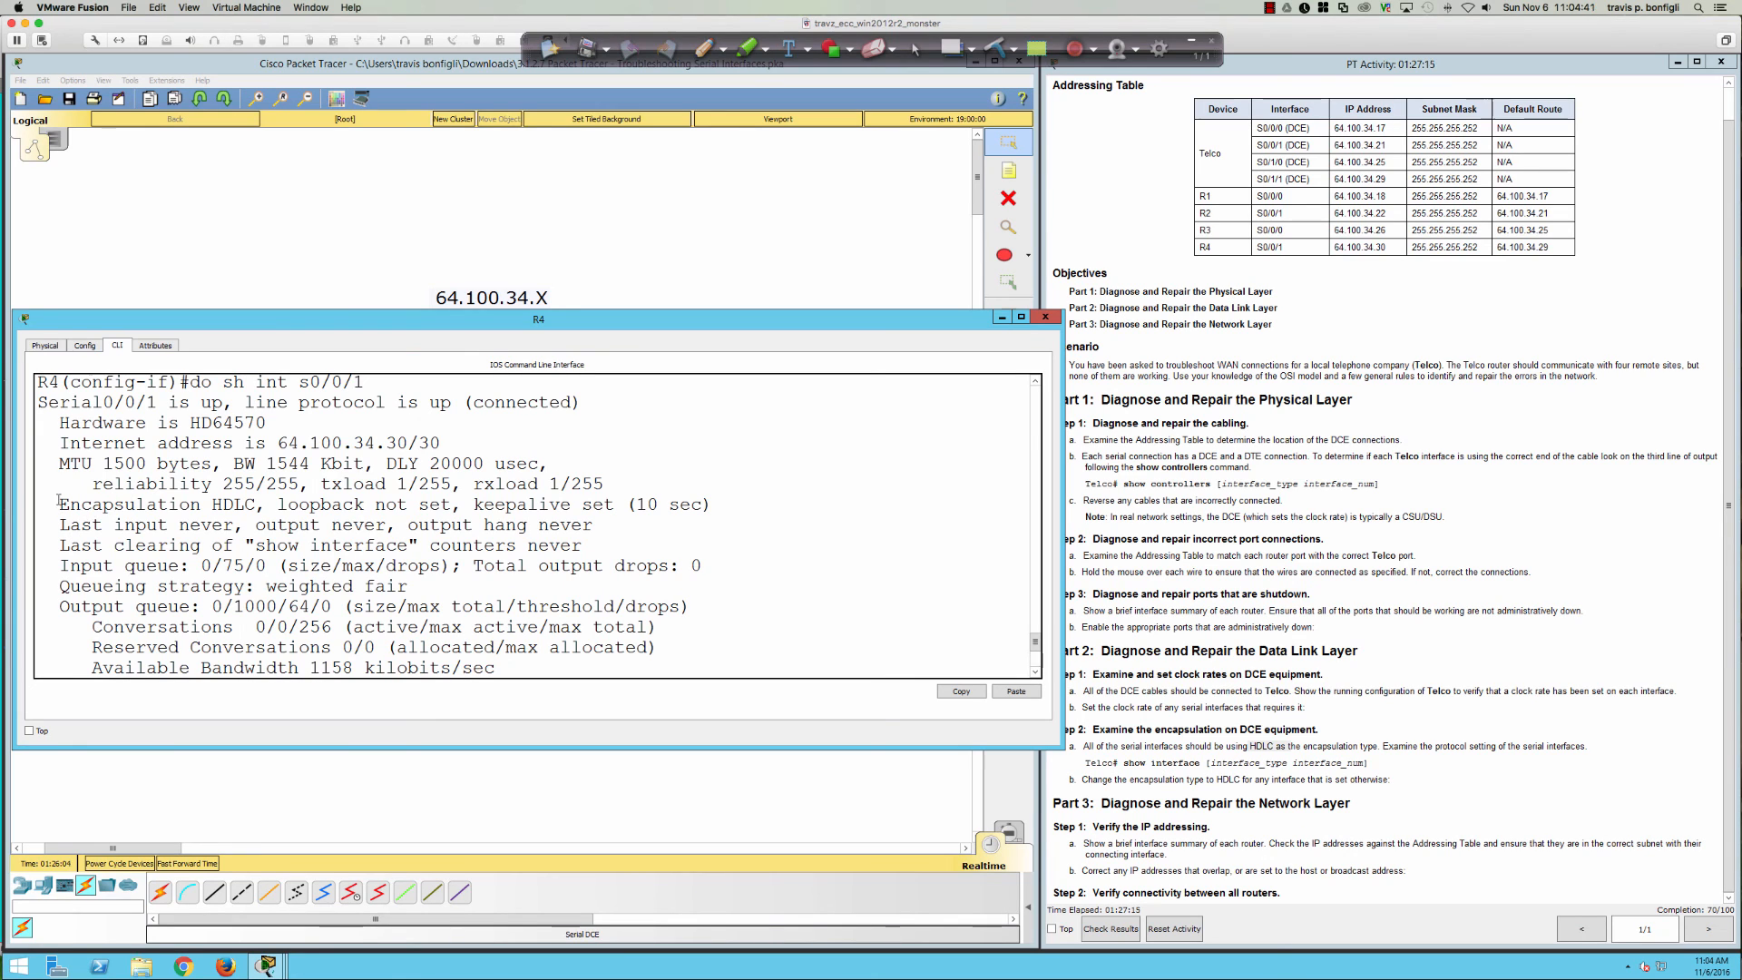
pyautogui.moveTo(58, 501); pyautogui.dragTo(256, 505)
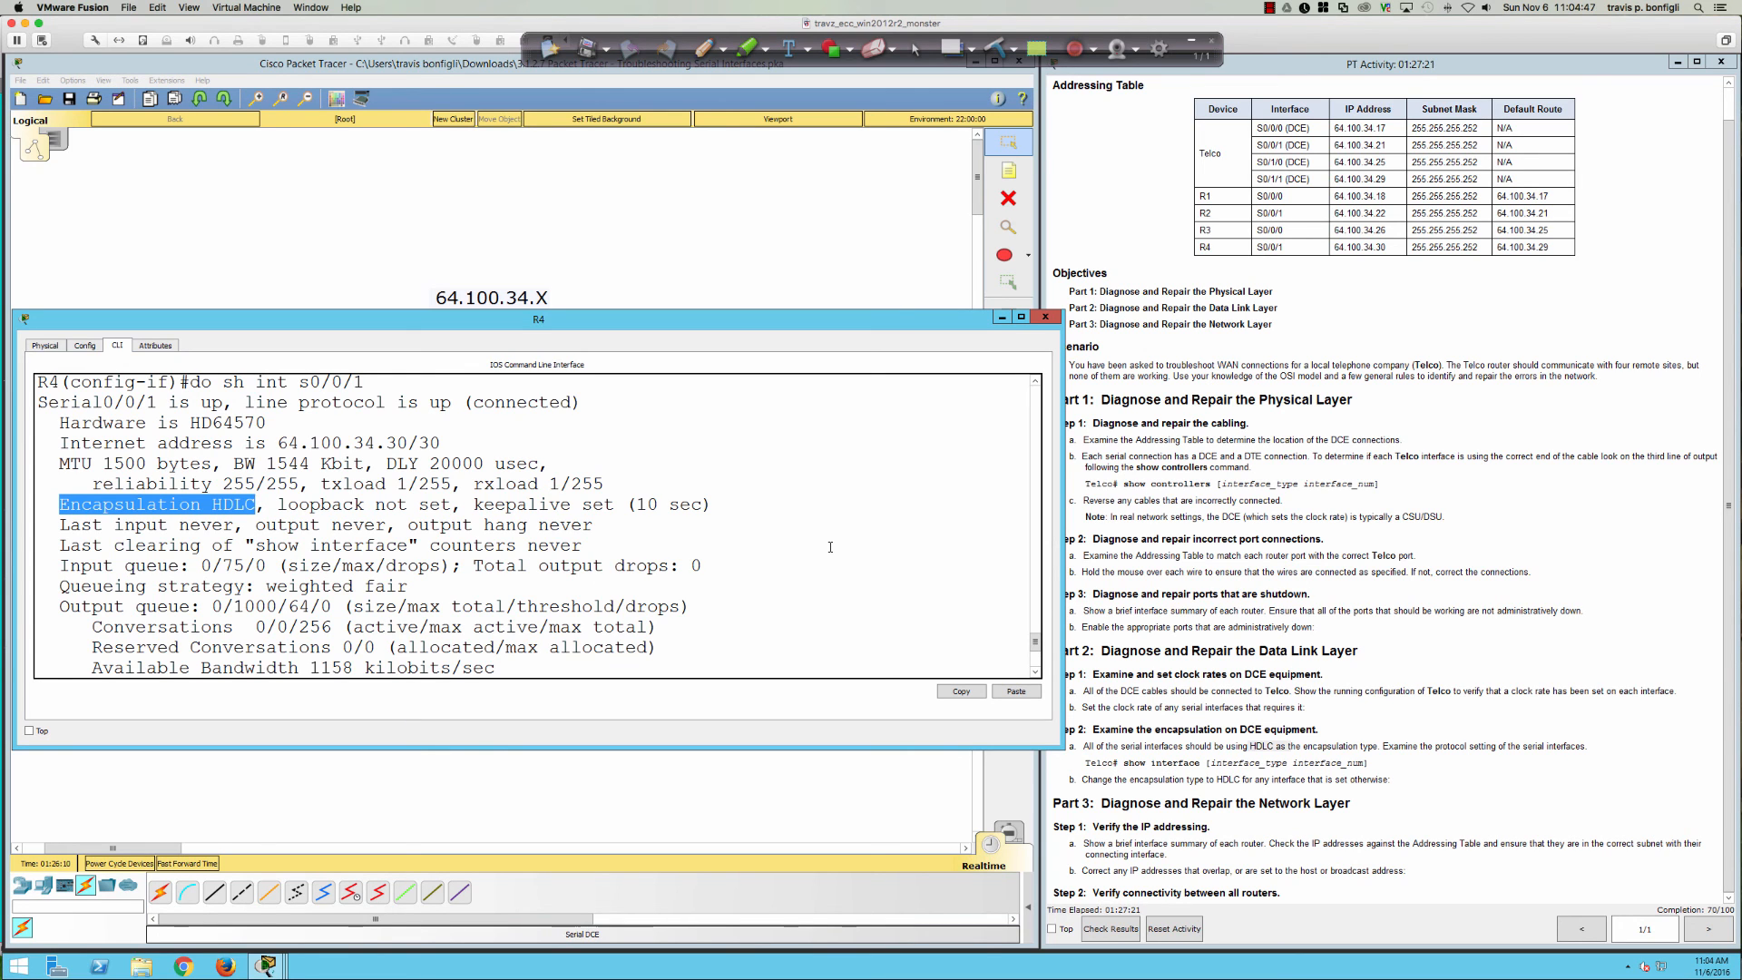
# - Leave interface configuration mode on R4 with the end command, returning to the privileged prompt
pyautogui.press('Return')
pyautogui.press('Return')
pyautogui.press('Return')
pyautogui.write('end')
pyautogui.press('Return')
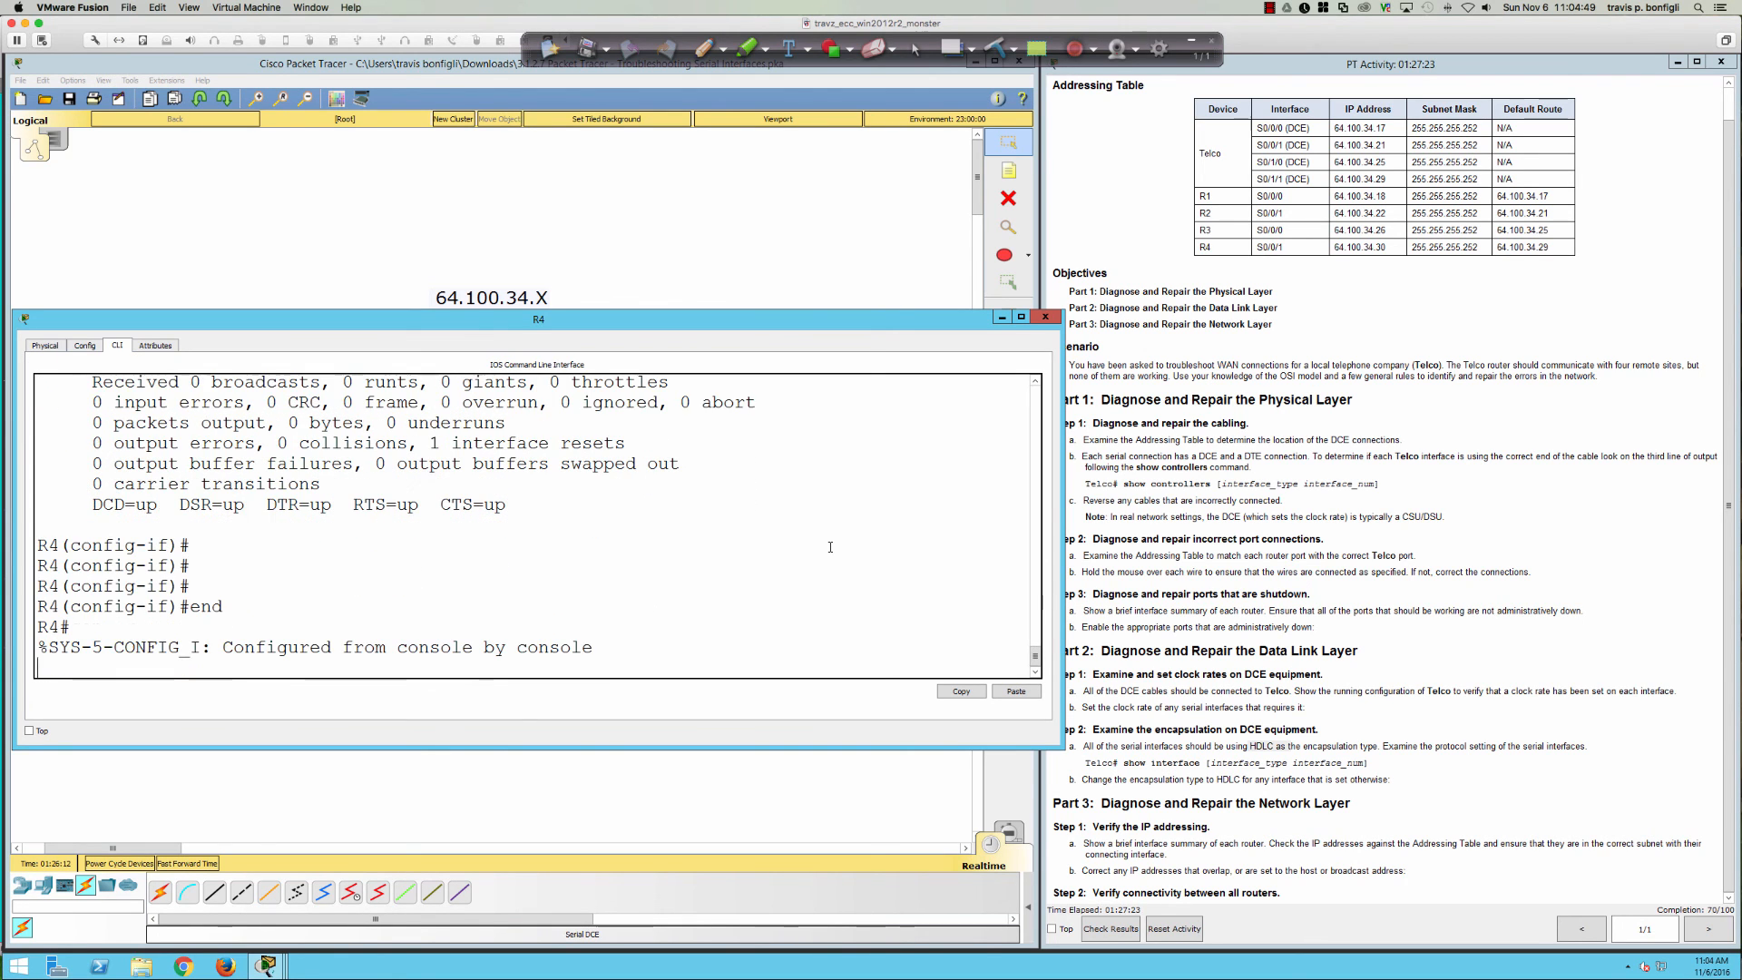
pyautogui.press('Return')
pyautogui.press('Return')
pyautogui.press('Return')
pyautogui.press('Return')
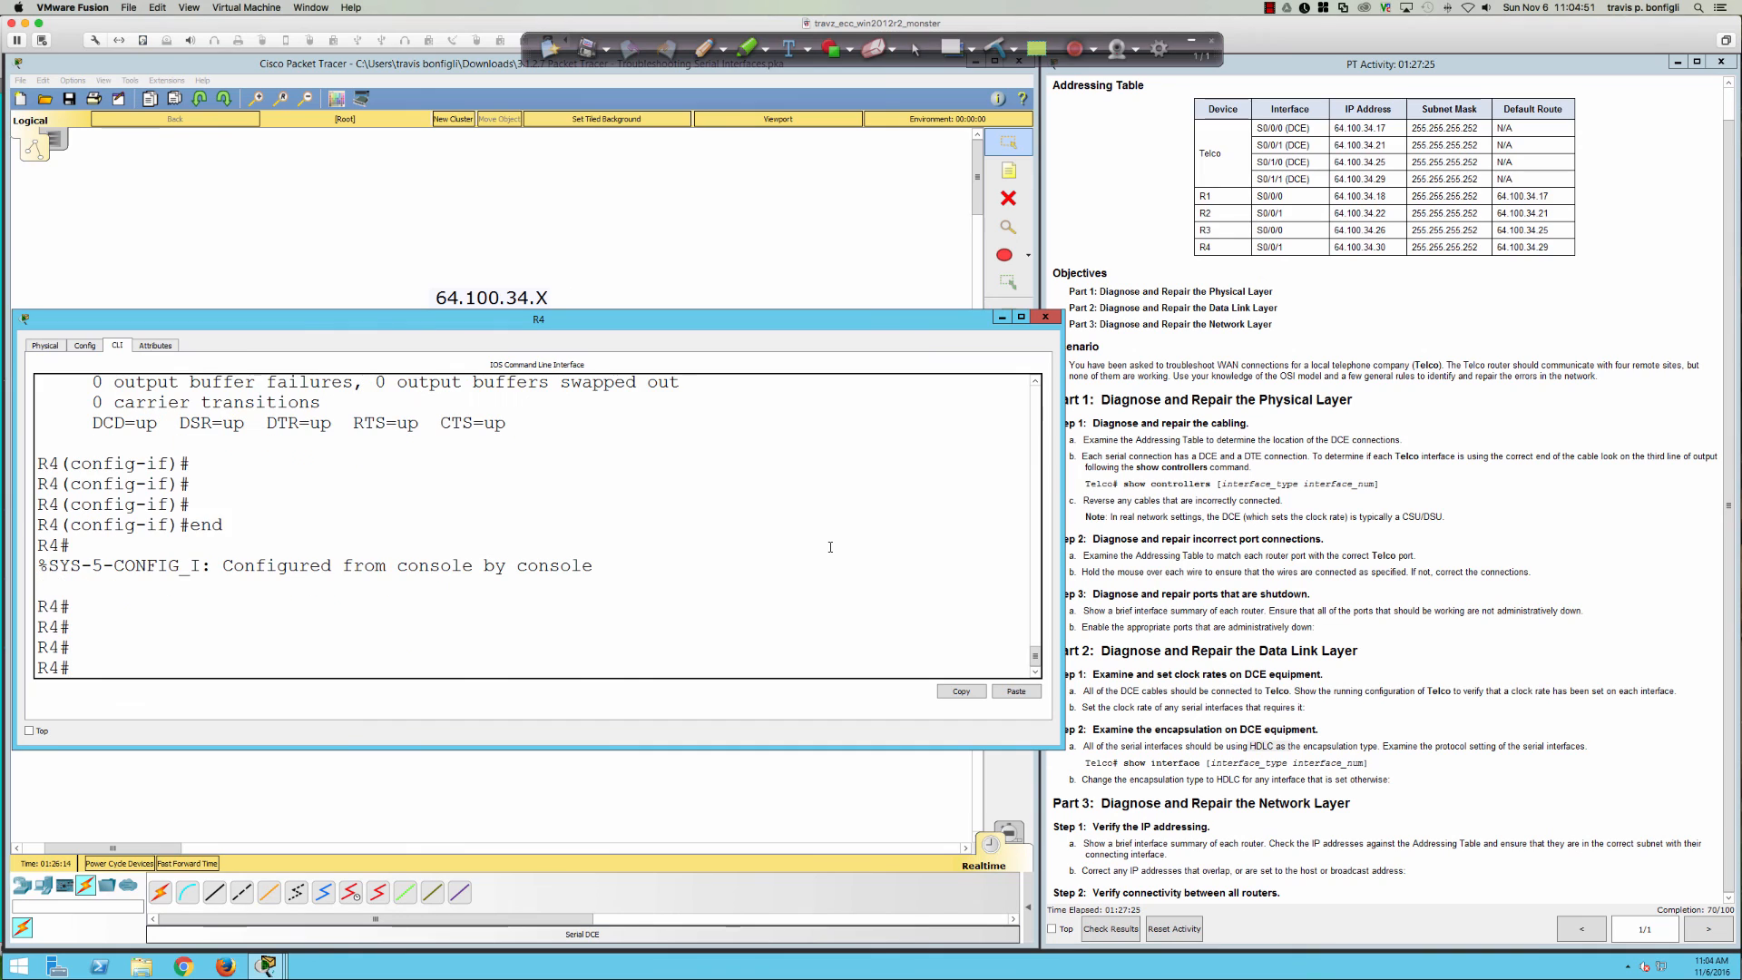
# - Read the activity instruction in Part 1, Step 3 about diagnosing and repairing ports that are shut down
pyautogui.click(1130, 555)
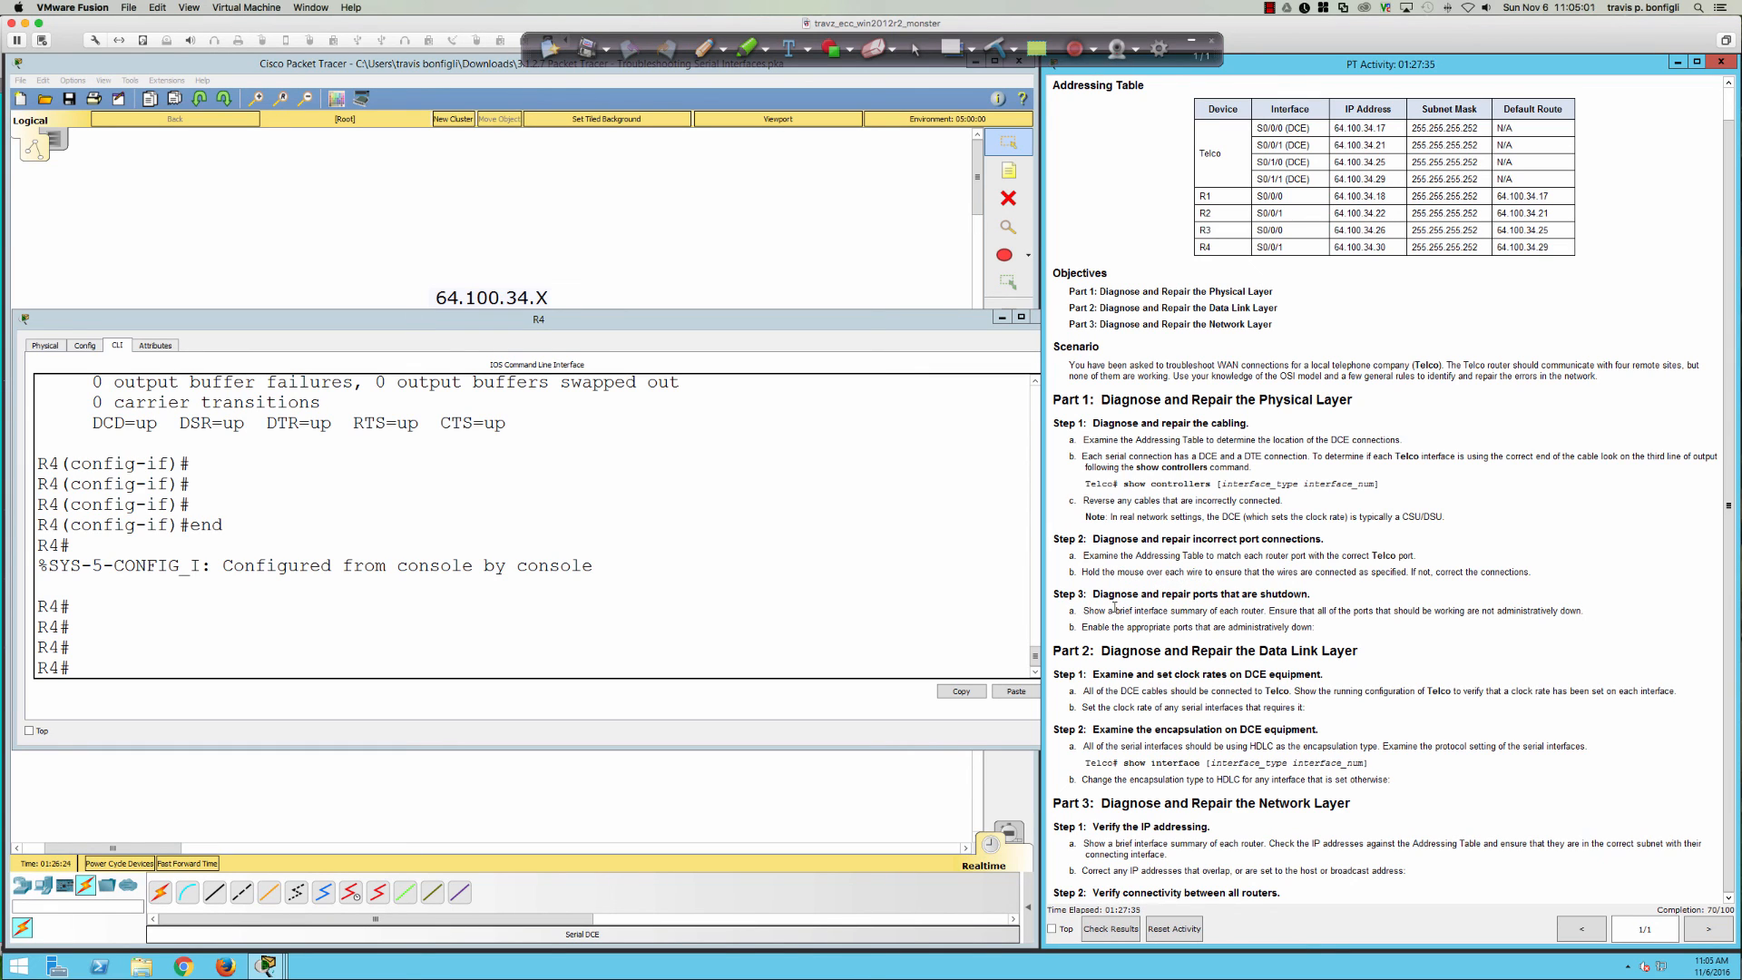
pyautogui.moveTo(1094, 594); pyautogui.dragTo(1319, 596)
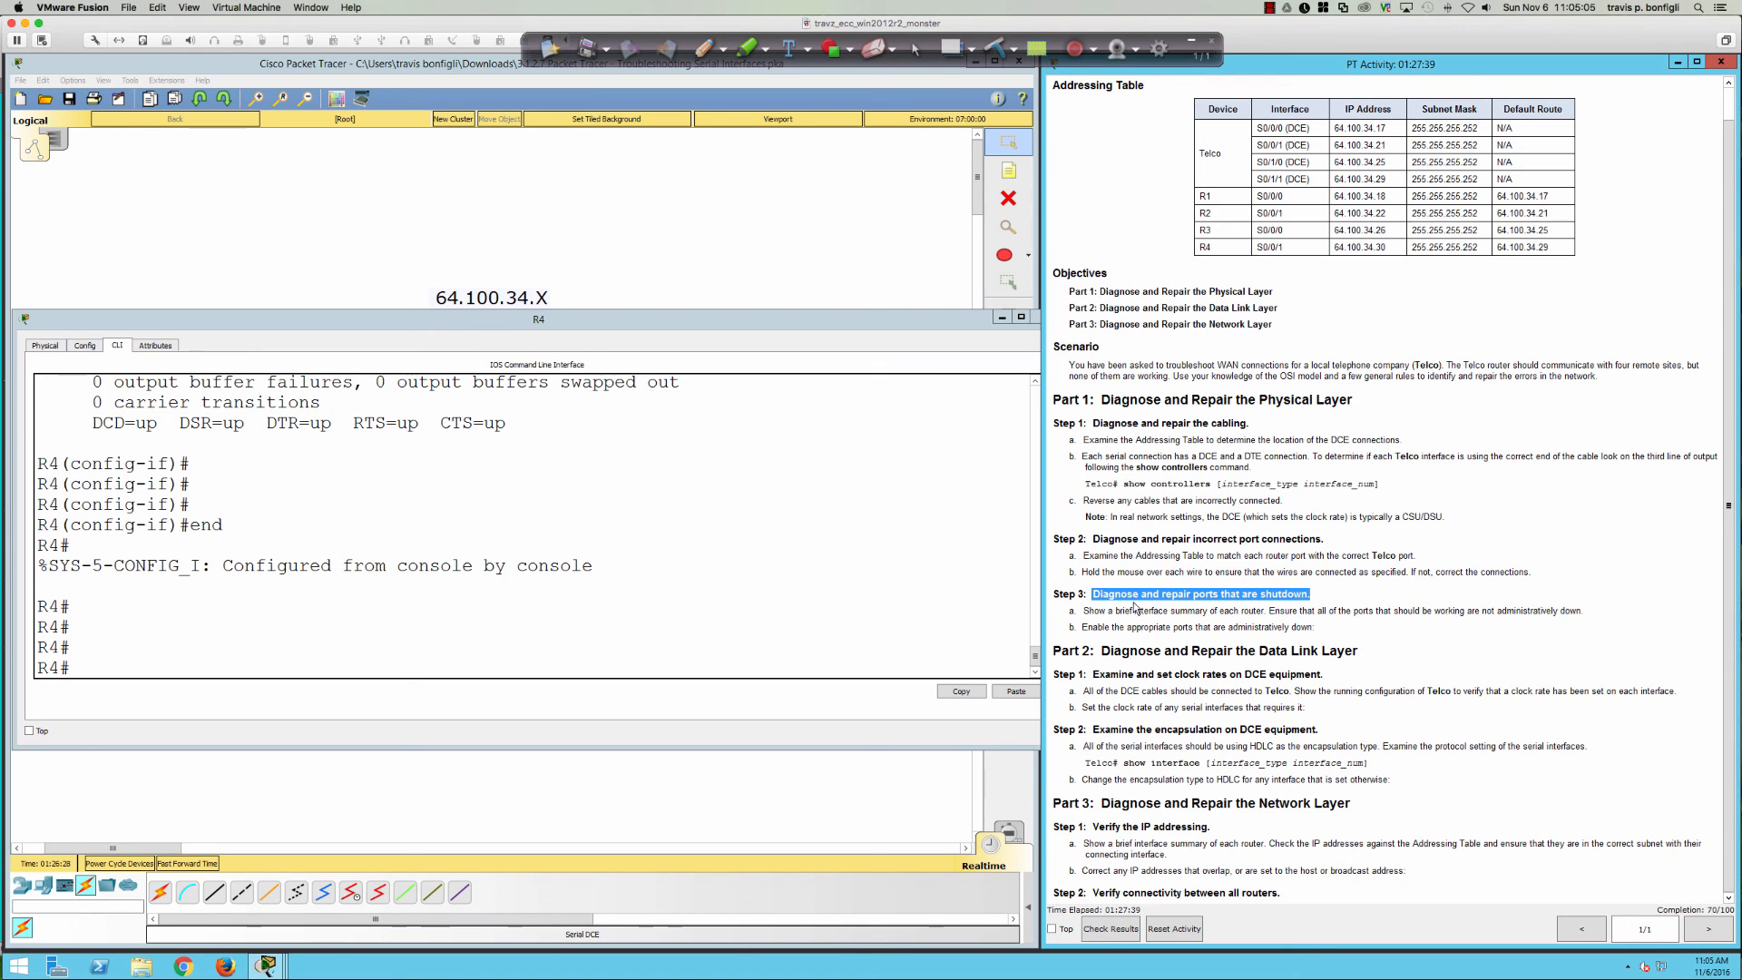
pyautogui.click(1205, 609)
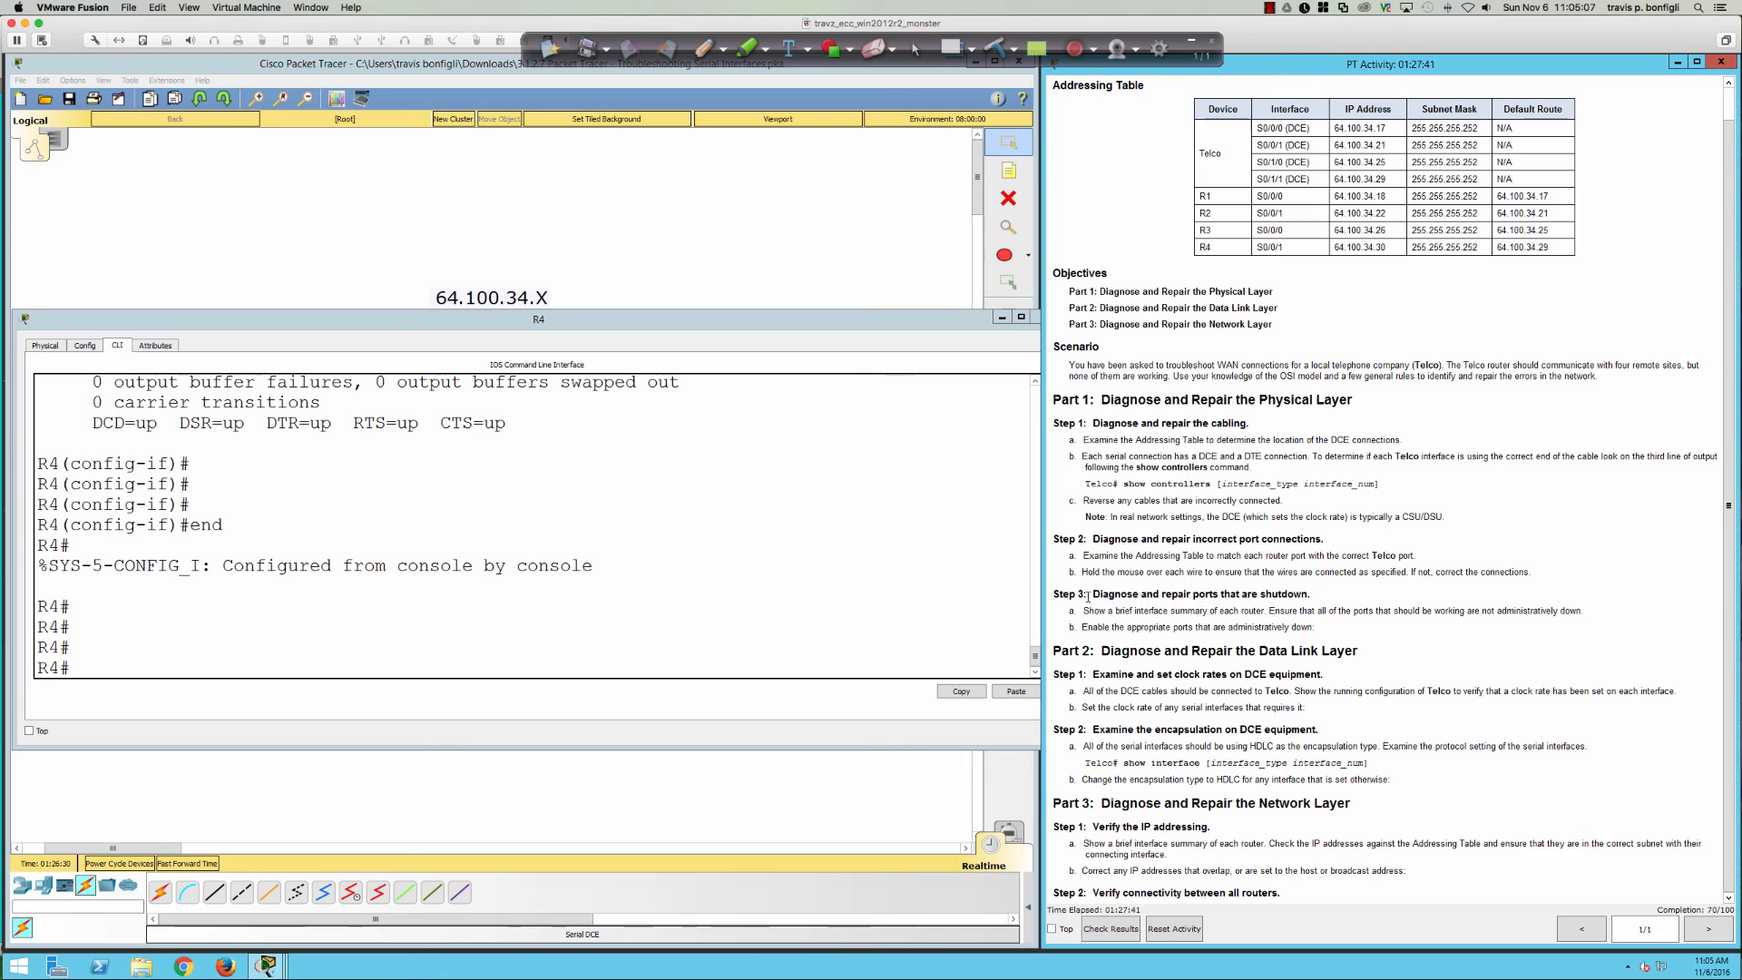
# - Show the brief IP interface summary on the Telco router with do sh ip int bri
pyautogui.click(476, 204)
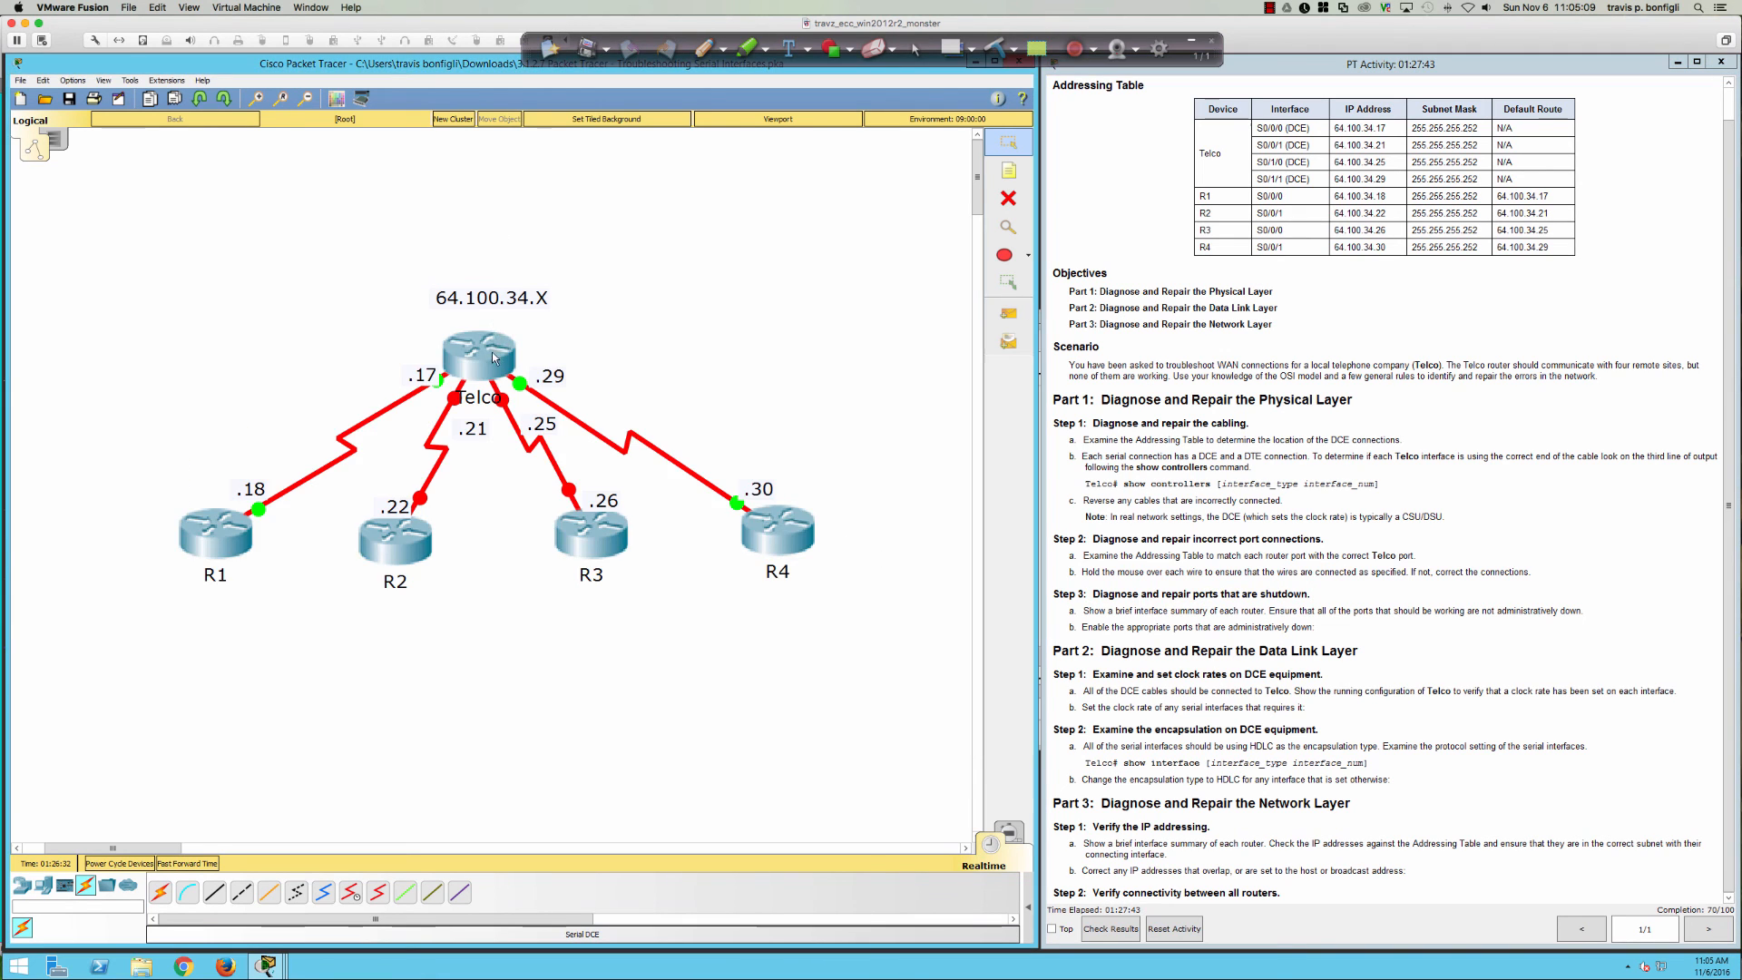
pyautogui.click(496, 360)
pyautogui.press('Return')
pyautogui.press('Return')
pyautogui.press('Return')
pyautogui.write('do sh i p')
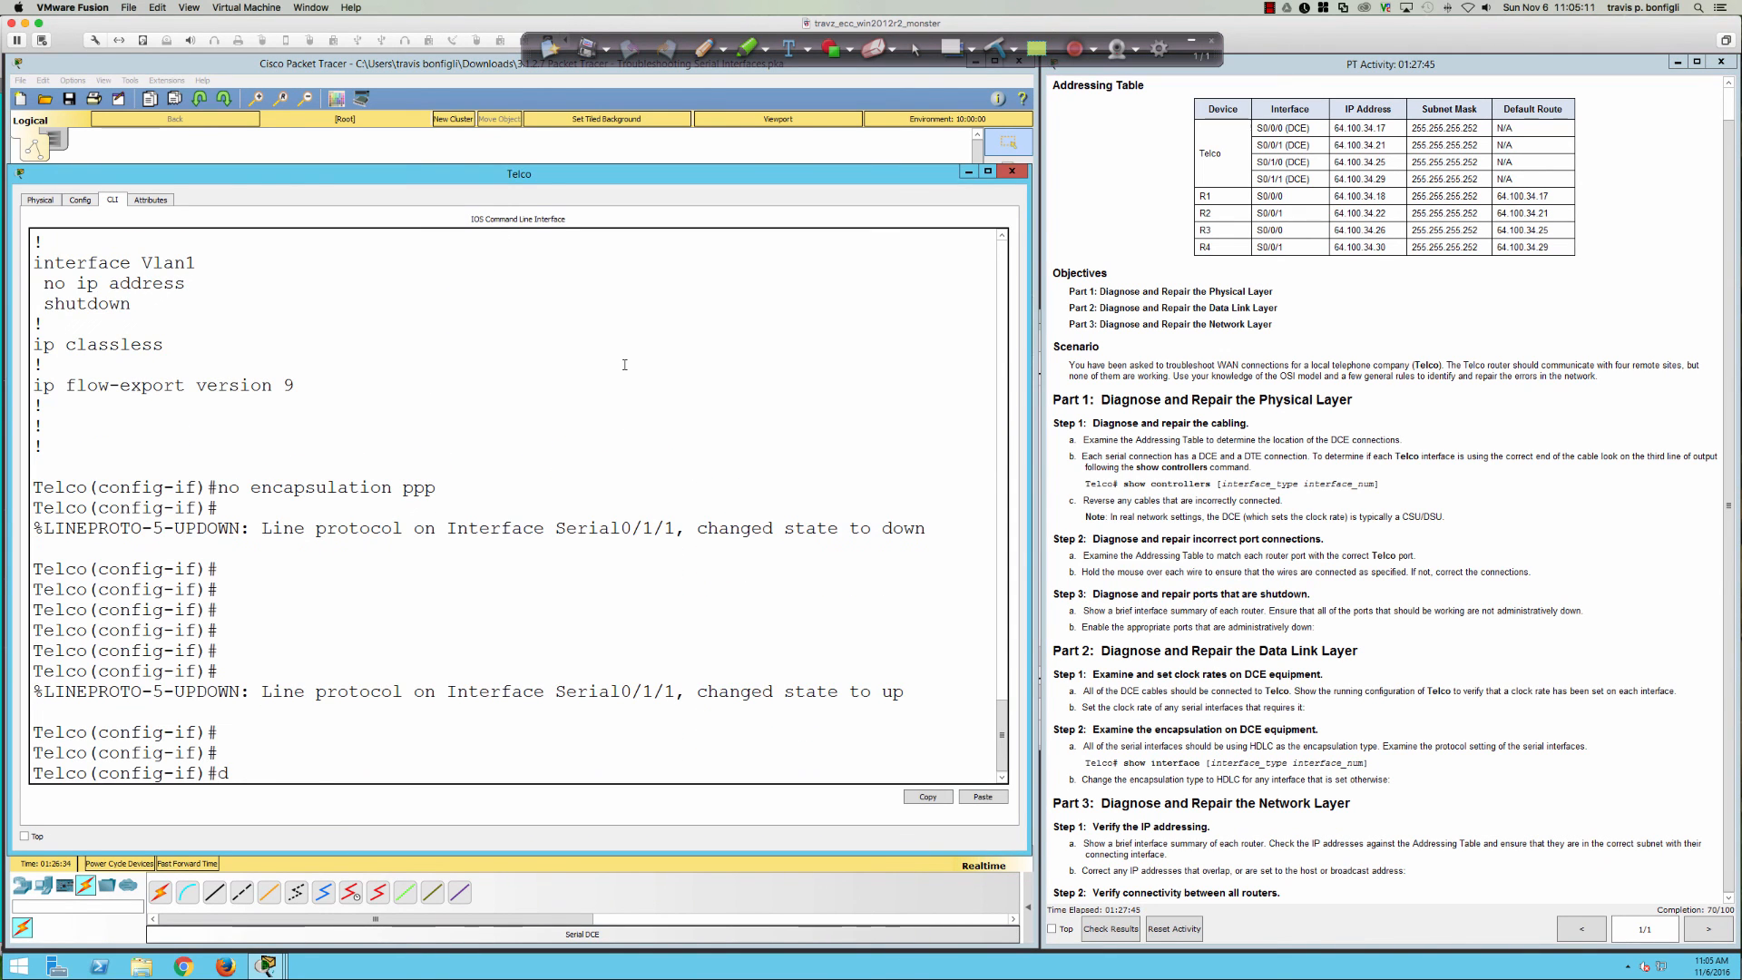
pyautogui.press('BackSpace')
pyautogui.press('BackSpace')
pyautogui.write('p int bri')
pyautogui.press('Return')
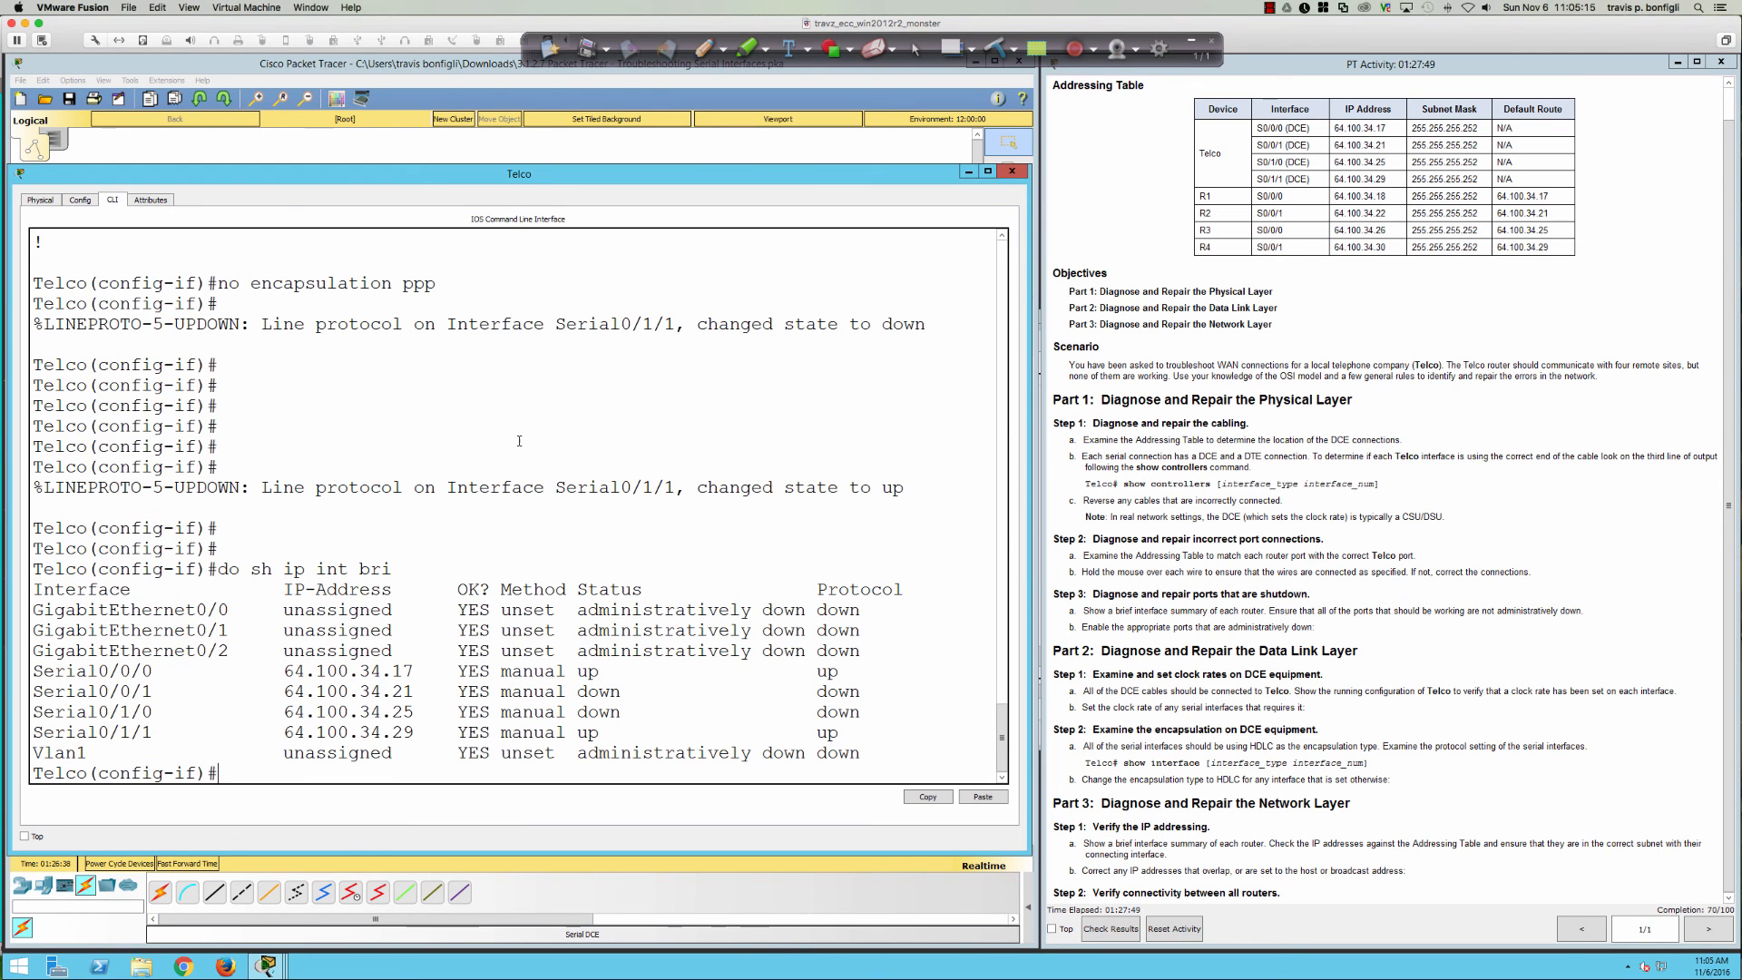
# - Examine the status and protocol entries of Serial0/0/1 and Serial0/1/0 in Telco's interface summary
pyautogui.moveTo(538, 710); pyautogui.dragTo(34, 691)
pyautogui.click(863, 712)
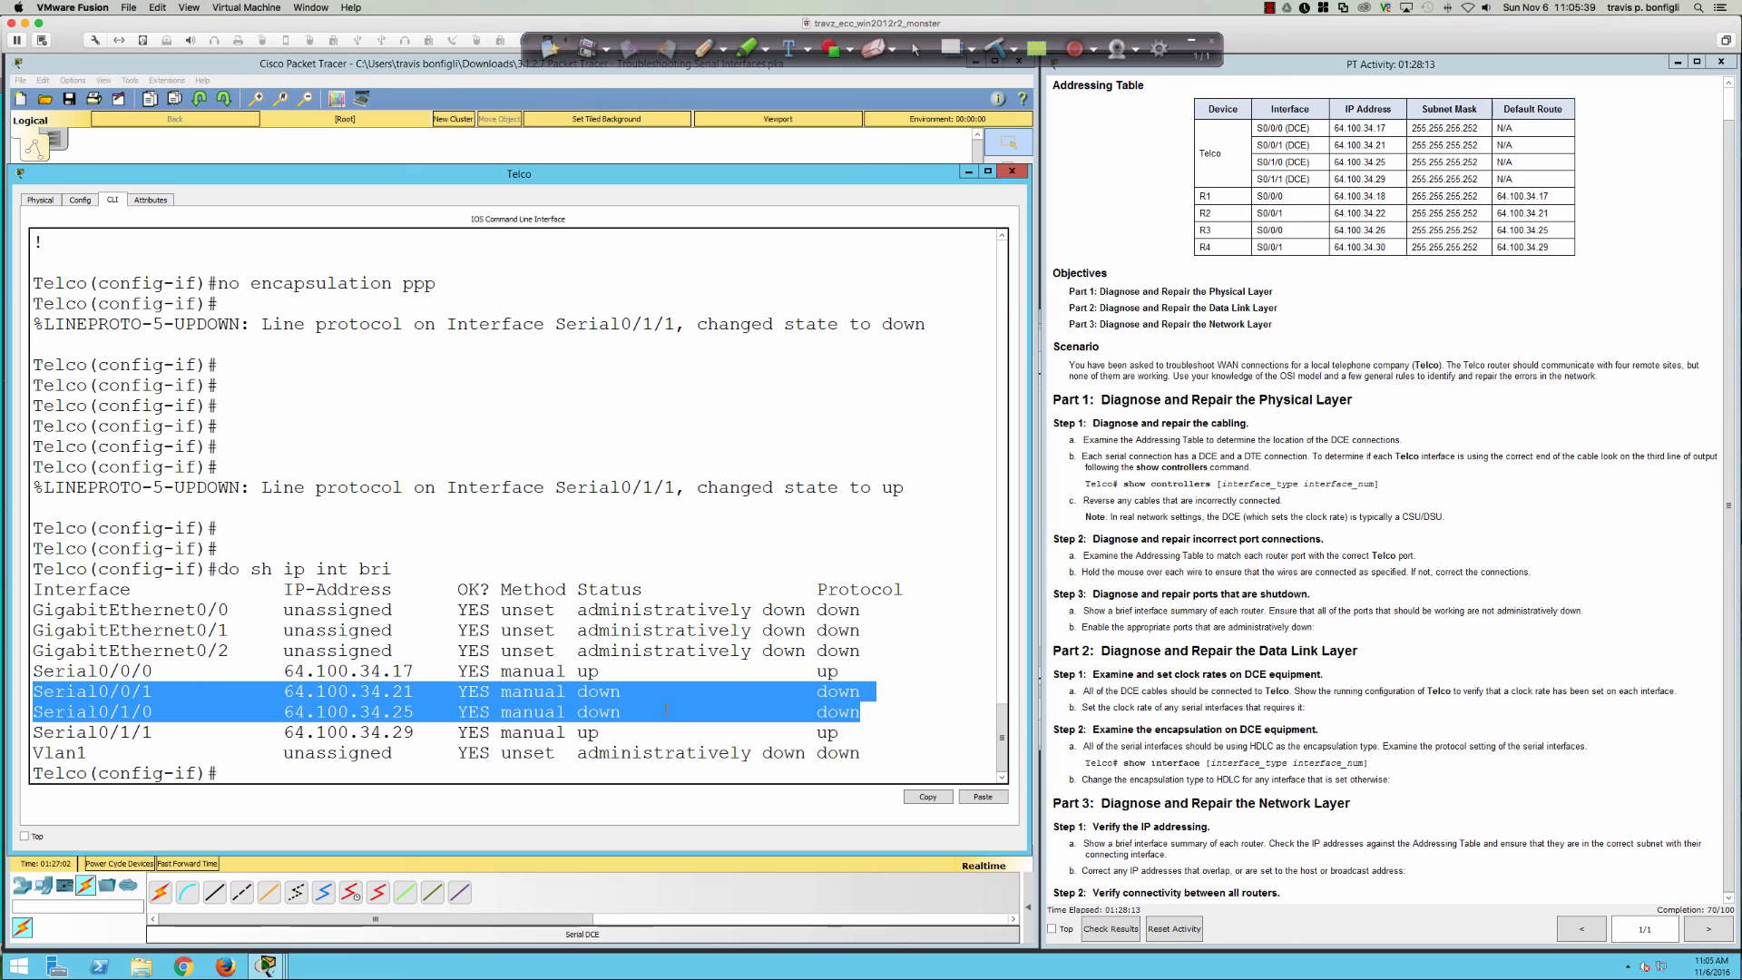
pyautogui.click(604, 699)
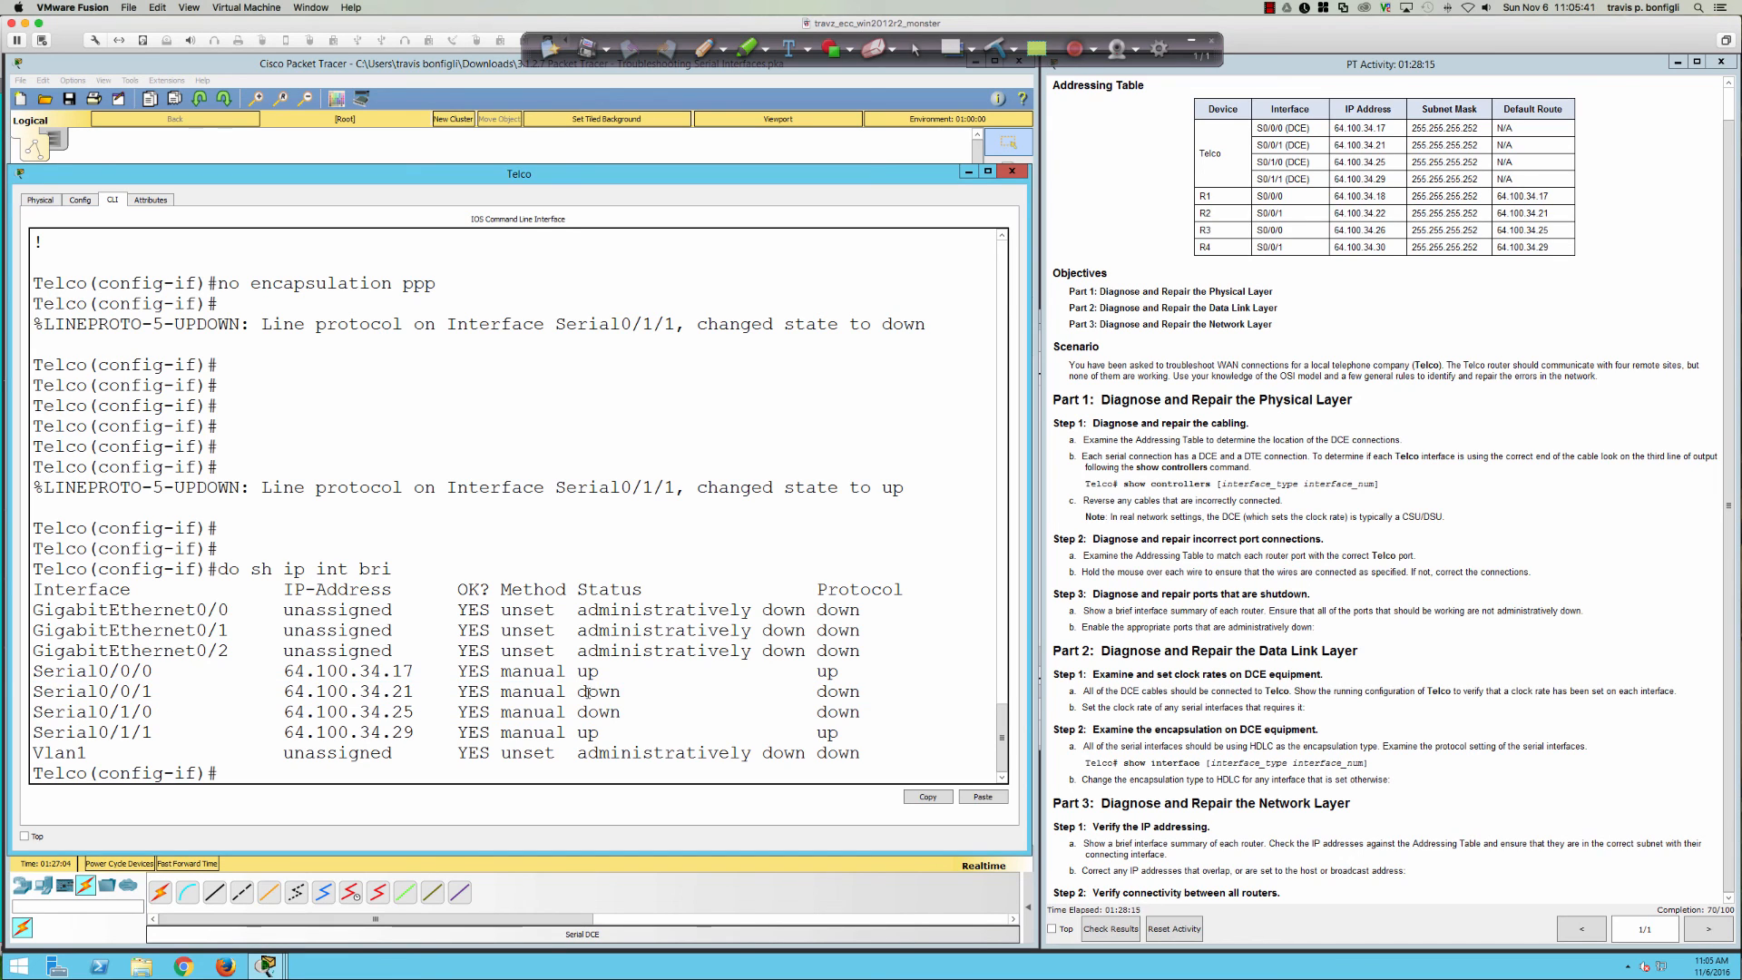
pyautogui.moveTo(579, 691); pyautogui.dragTo(623, 693)
pyautogui.moveTo(817, 692); pyautogui.dragTo(860, 693)
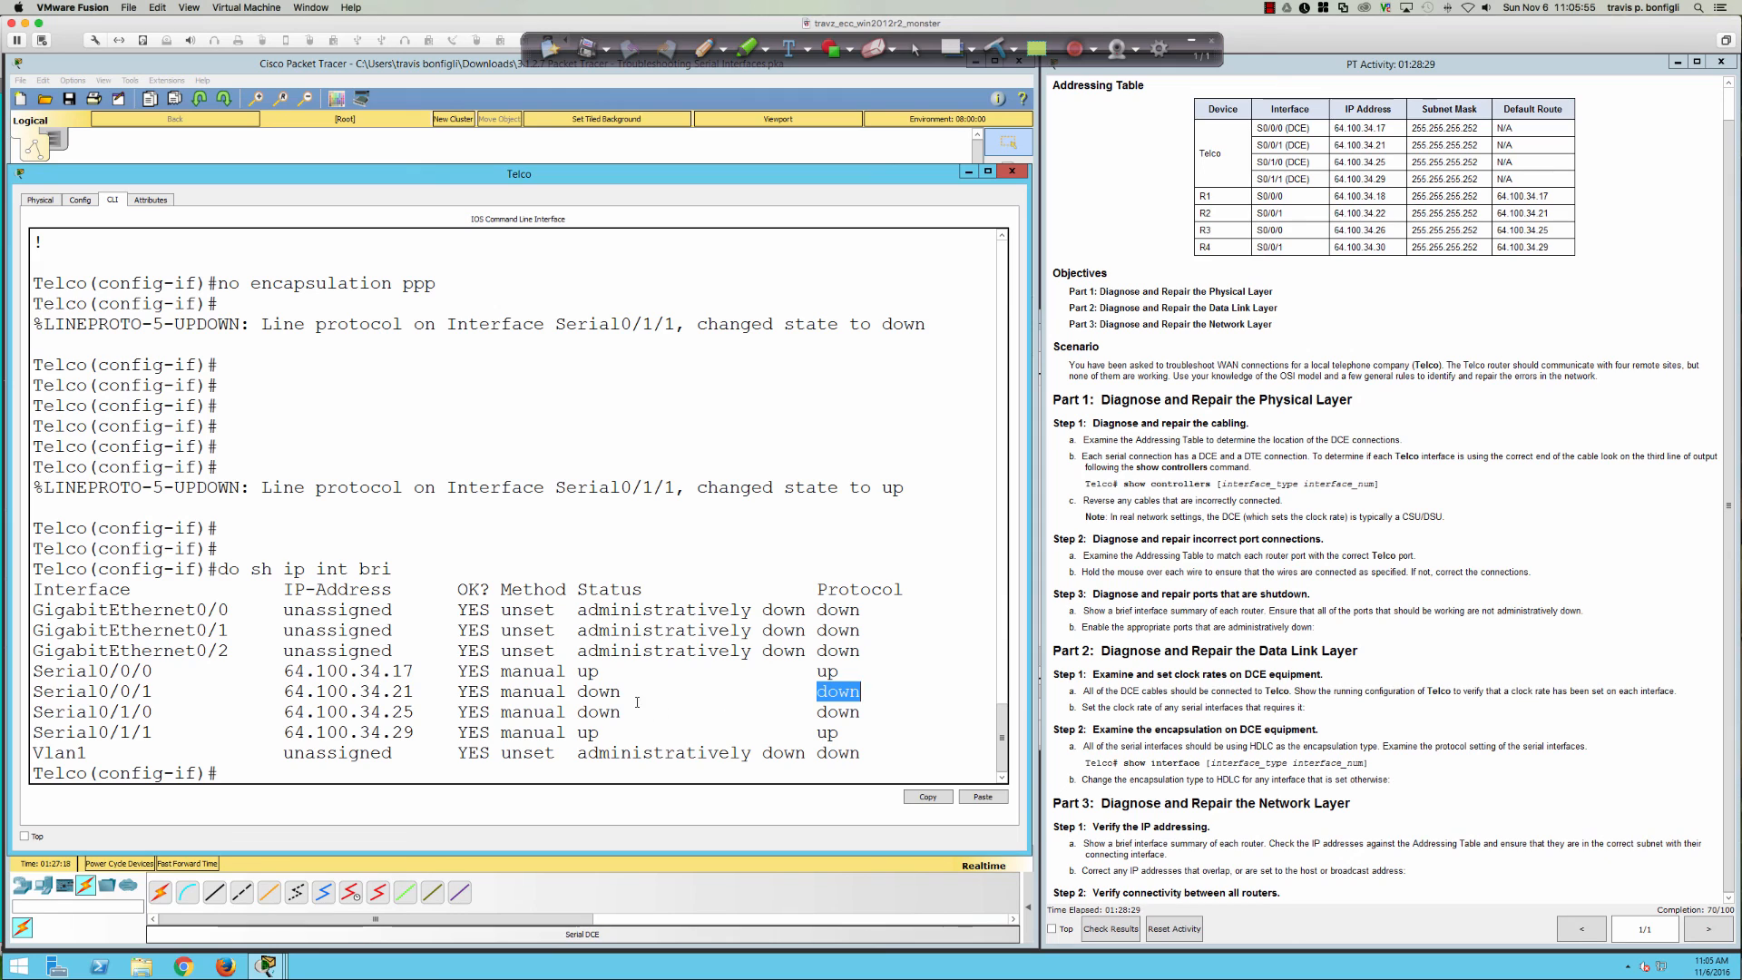
pyautogui.doubleClick(601, 693)
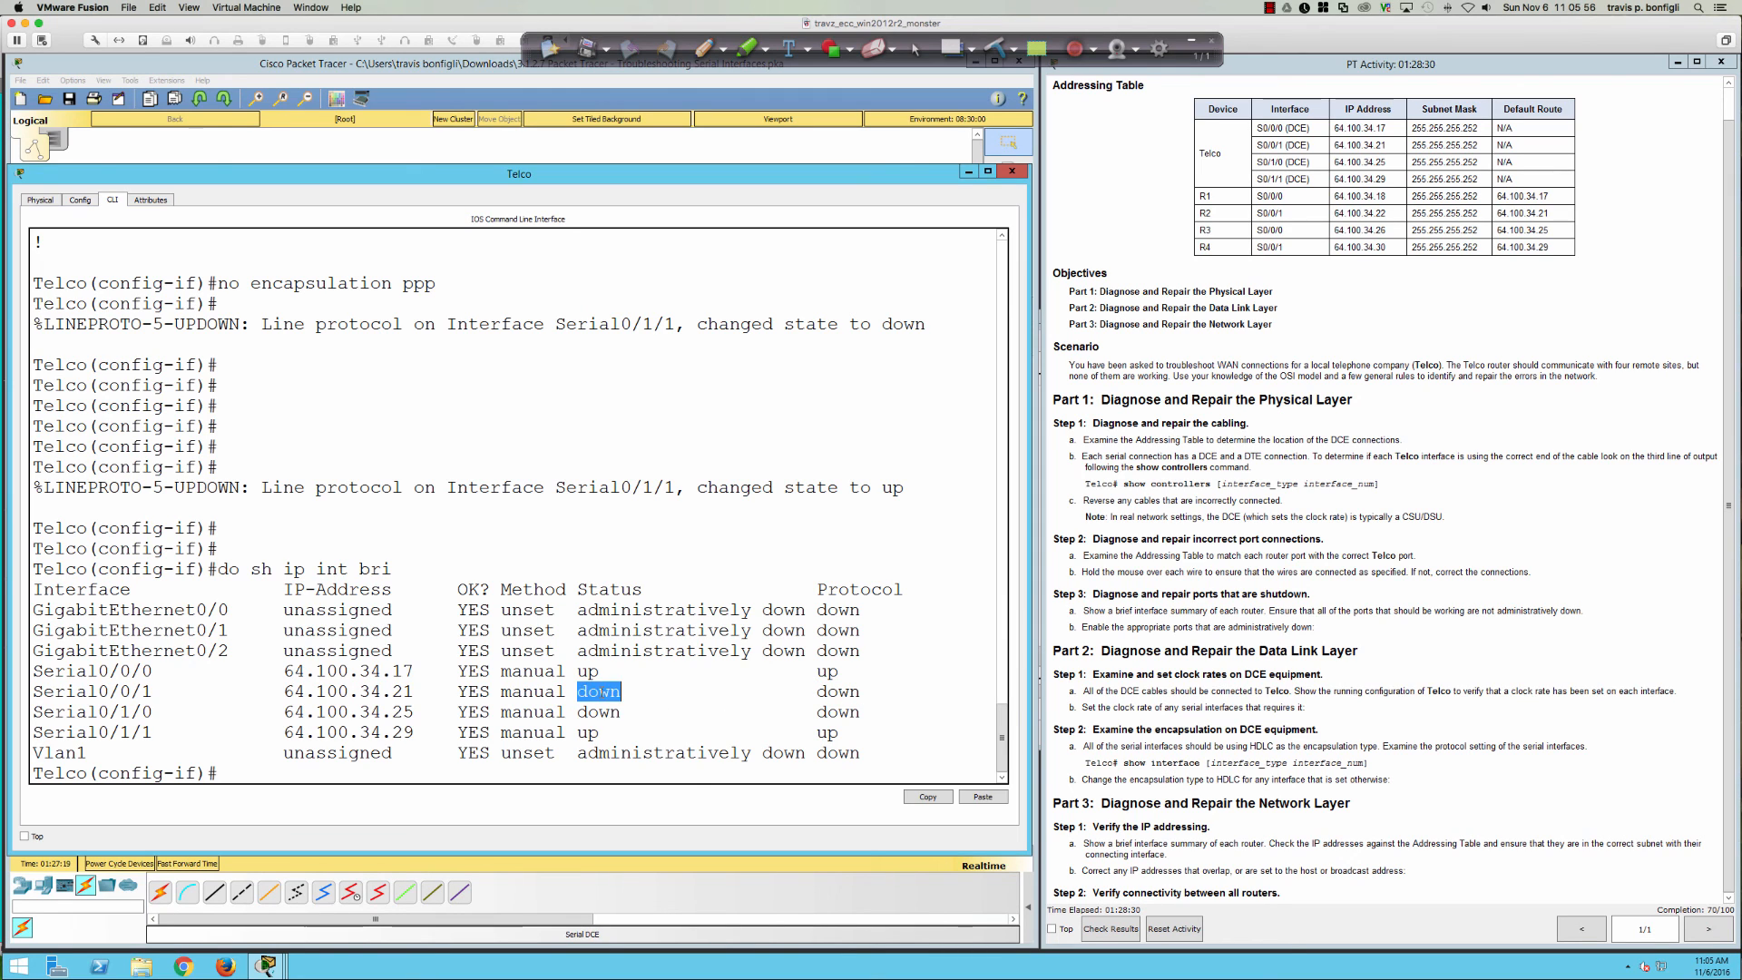
pyautogui.doubleClick(842, 691)
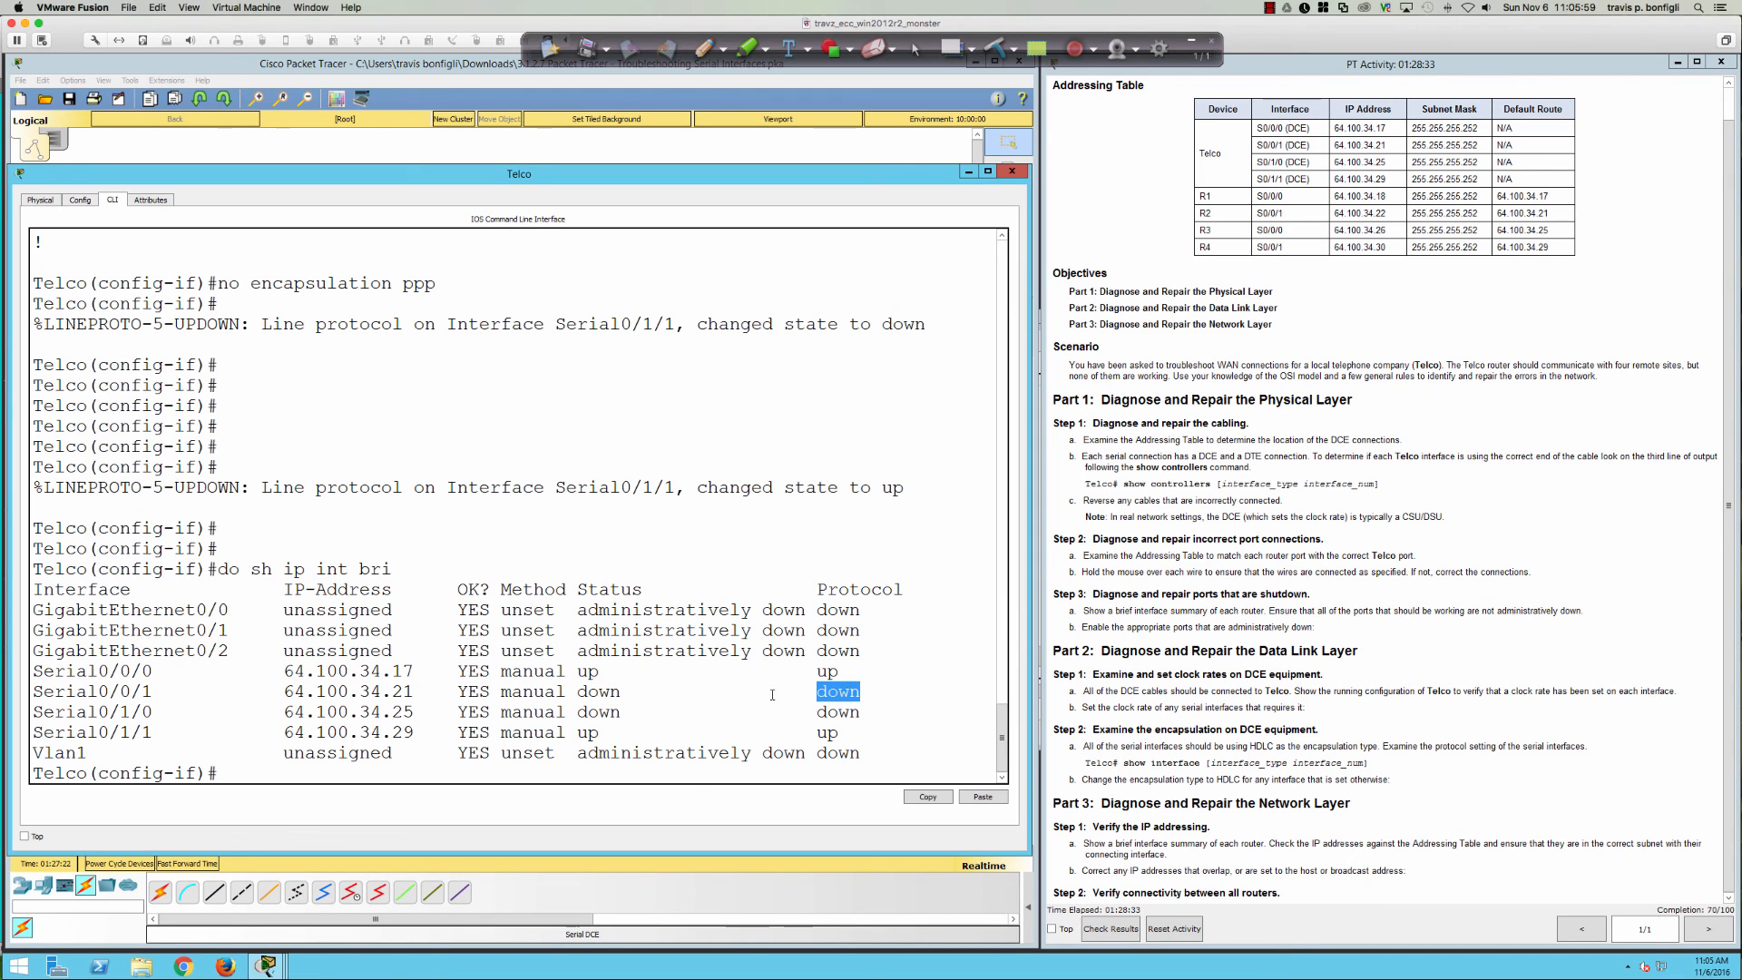
pyautogui.doubleClick(599, 693)
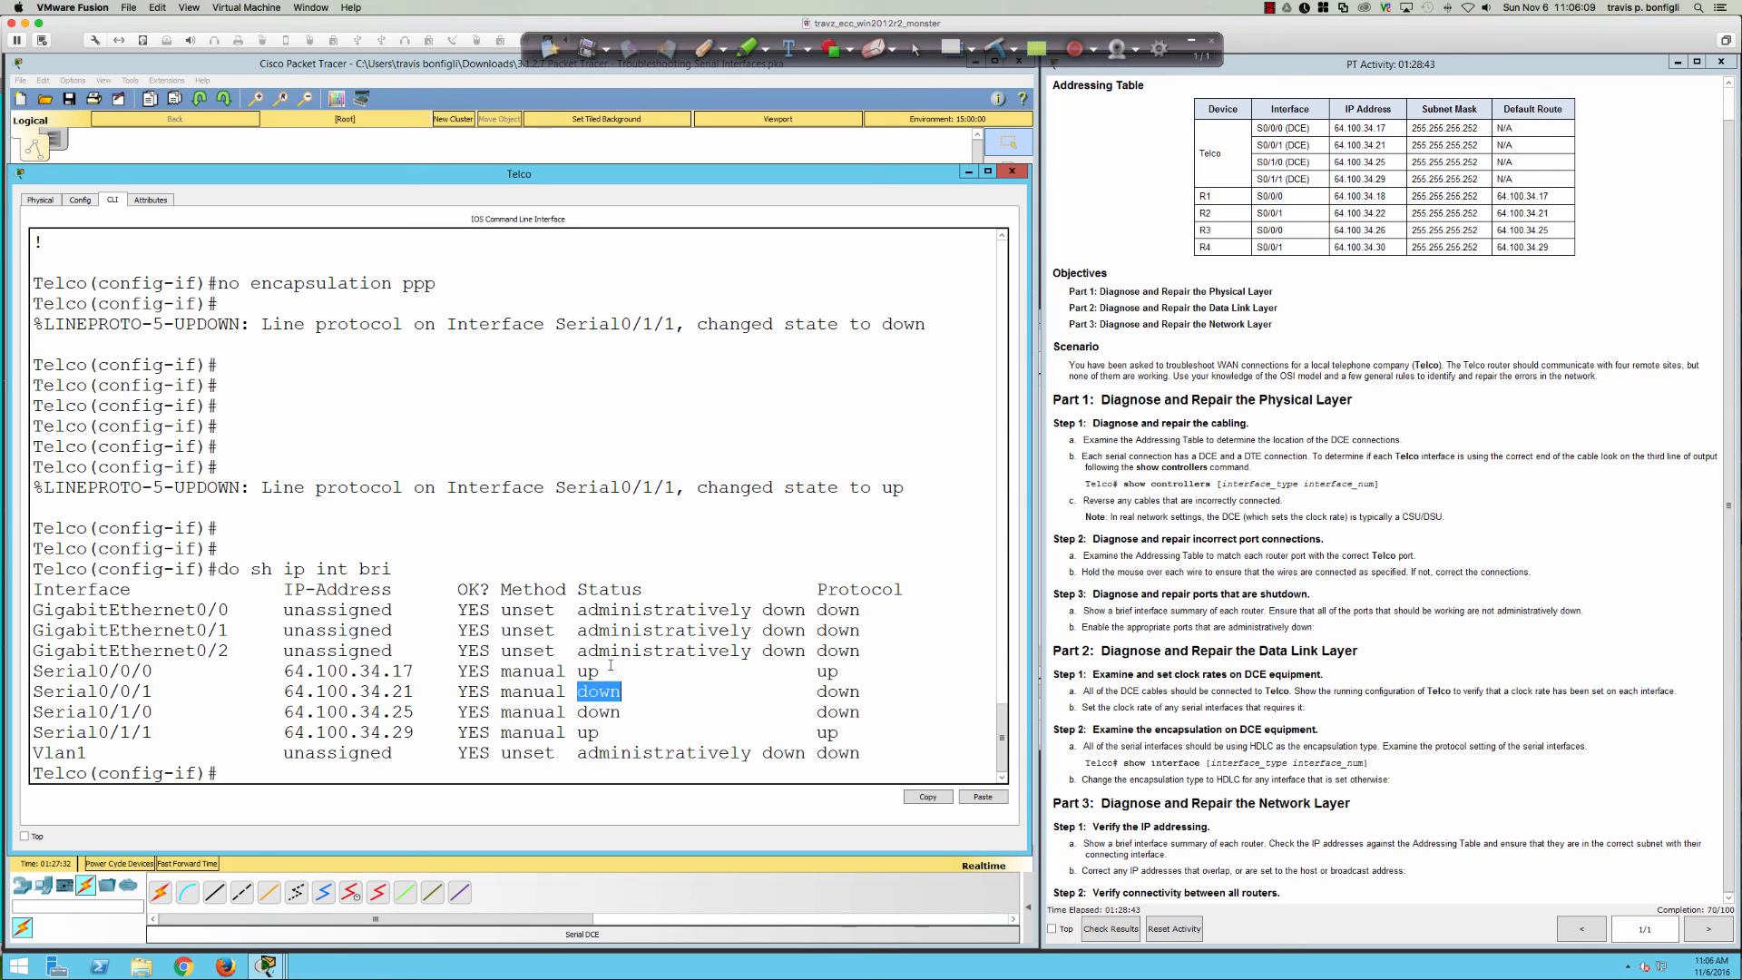
pyautogui.click(611, 690)
pyautogui.moveTo(590, 692); pyautogui.dragTo(857, 698)
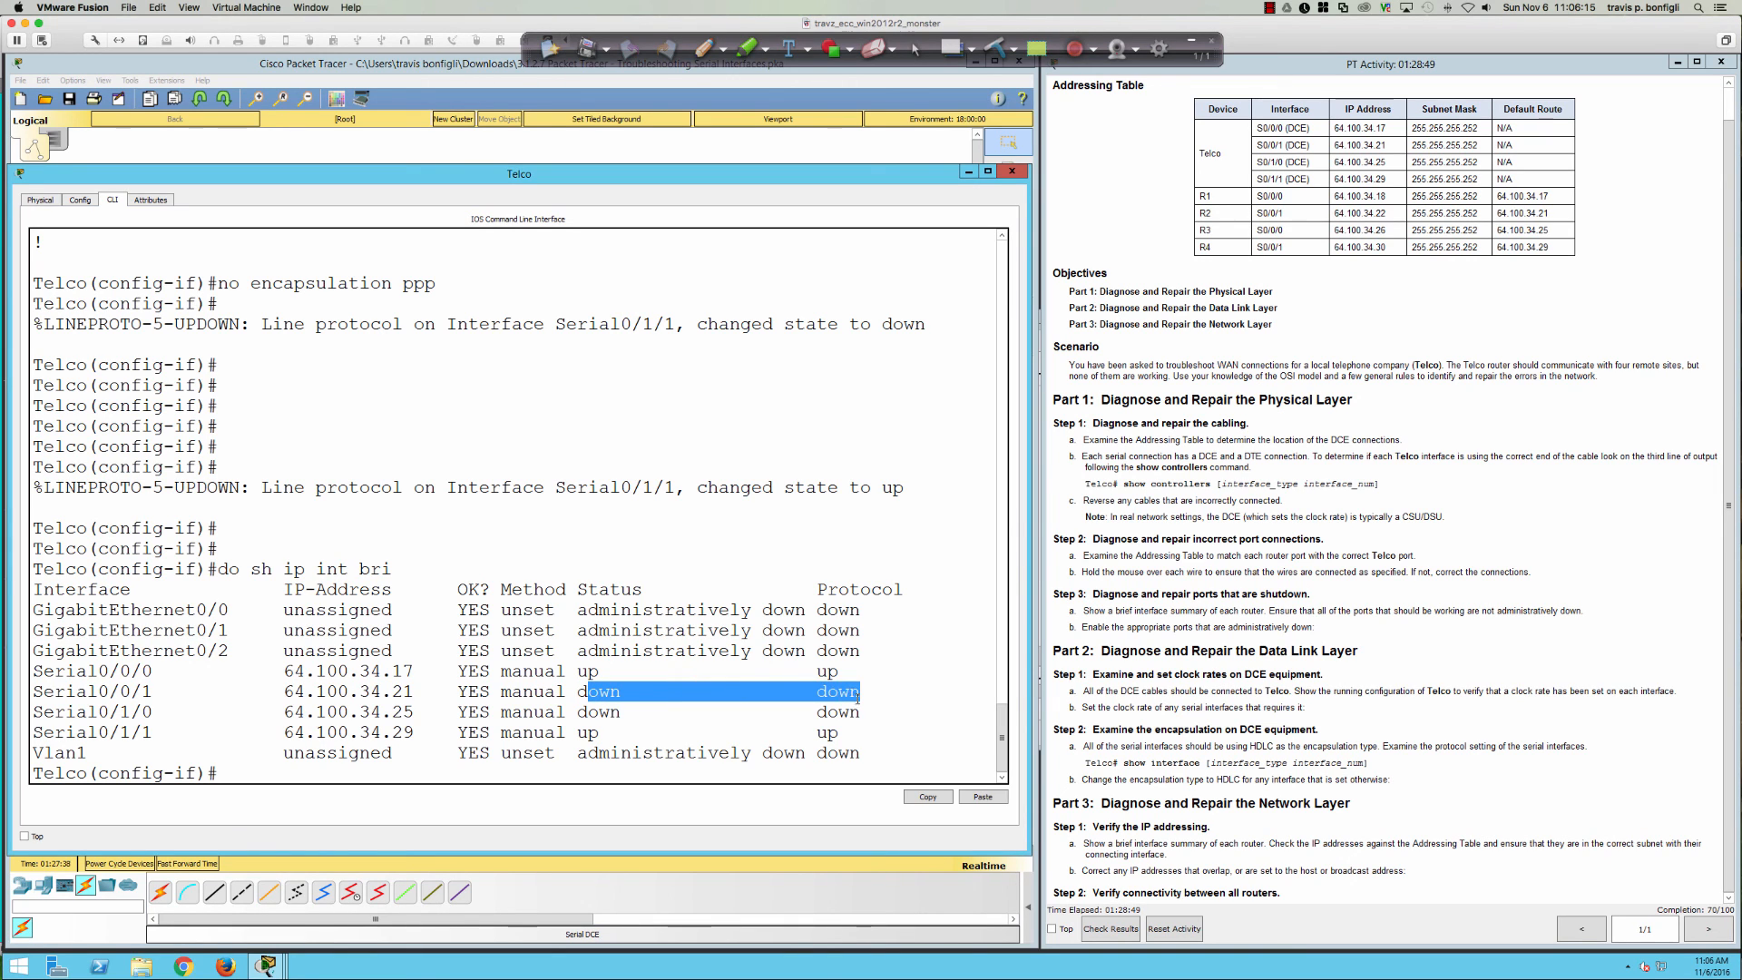
pyautogui.click(911, 585)
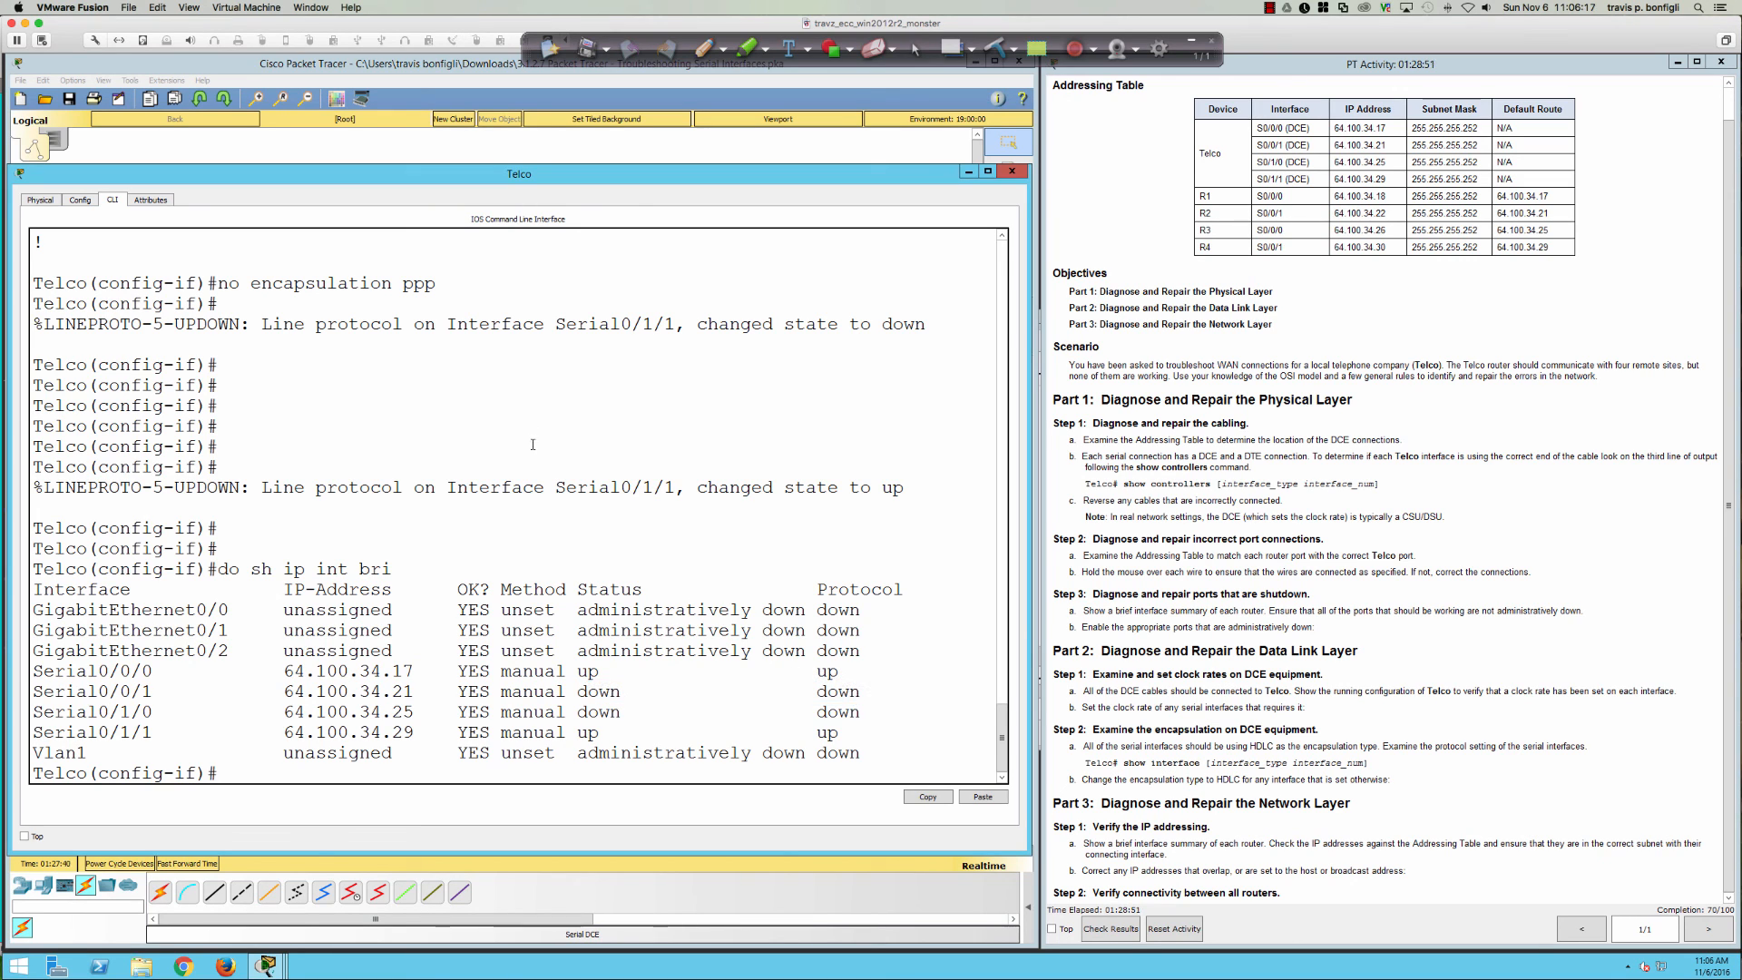
# - Show R1's brief IP interface summary with sh ip int bri and check the Serial0/0/0 entry
pyautogui.click(367, 152)
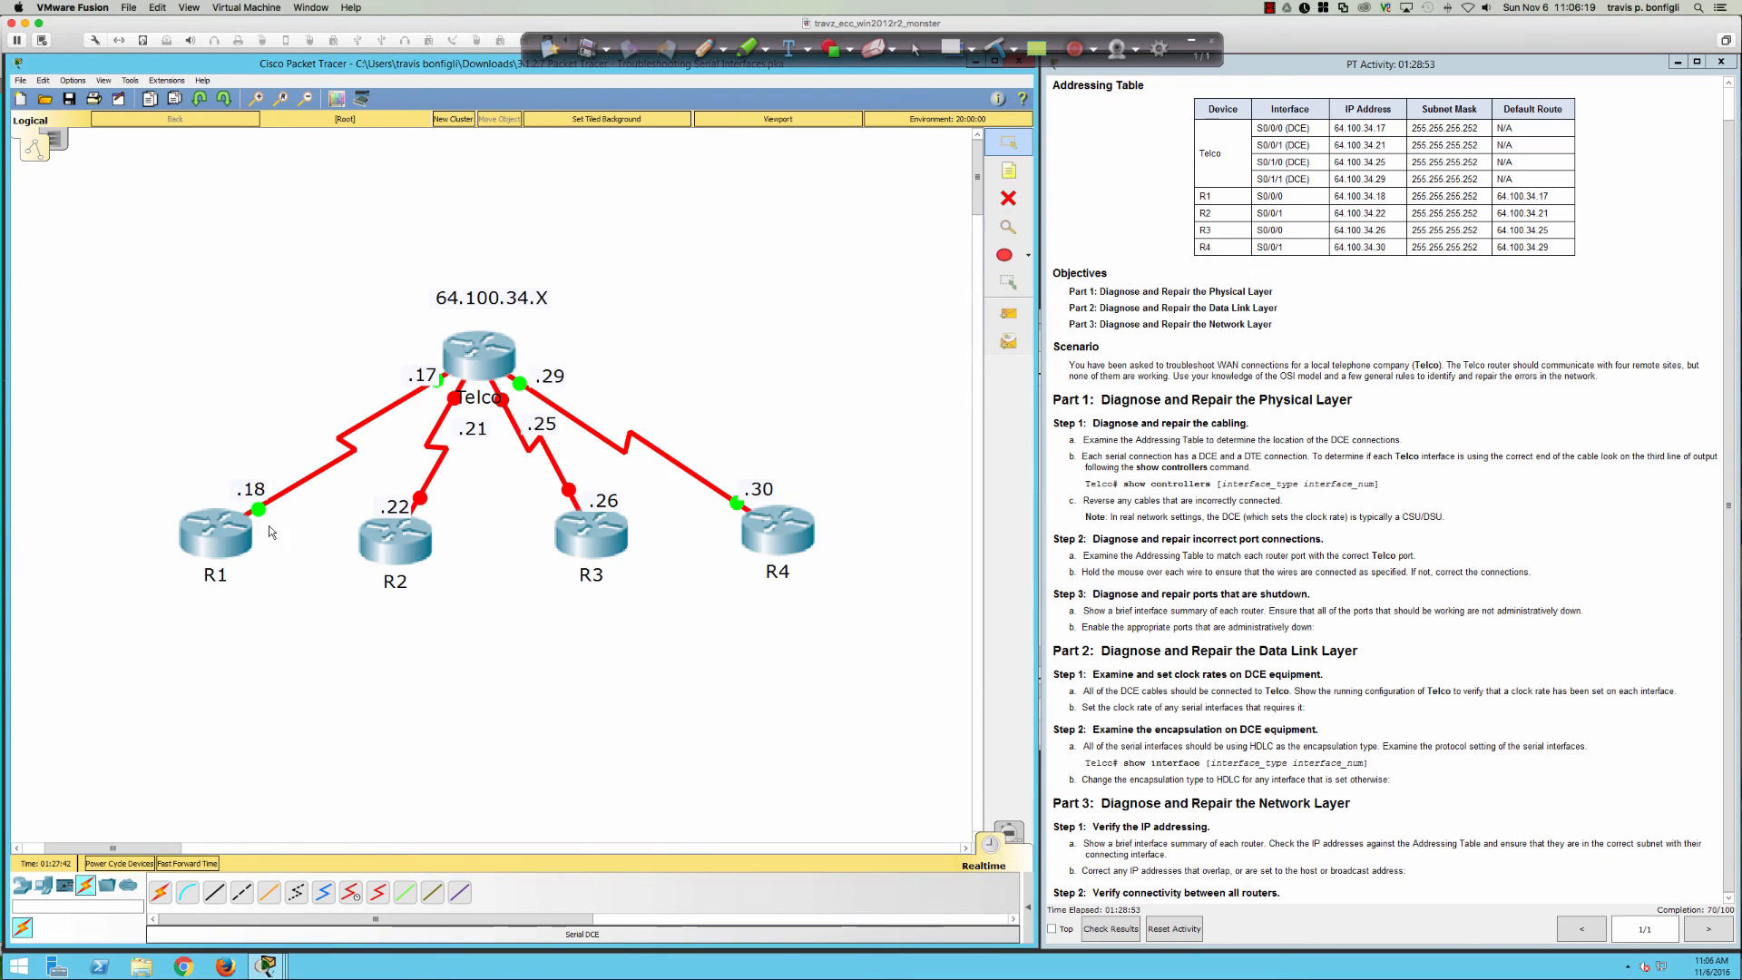
pyautogui.click(240, 536)
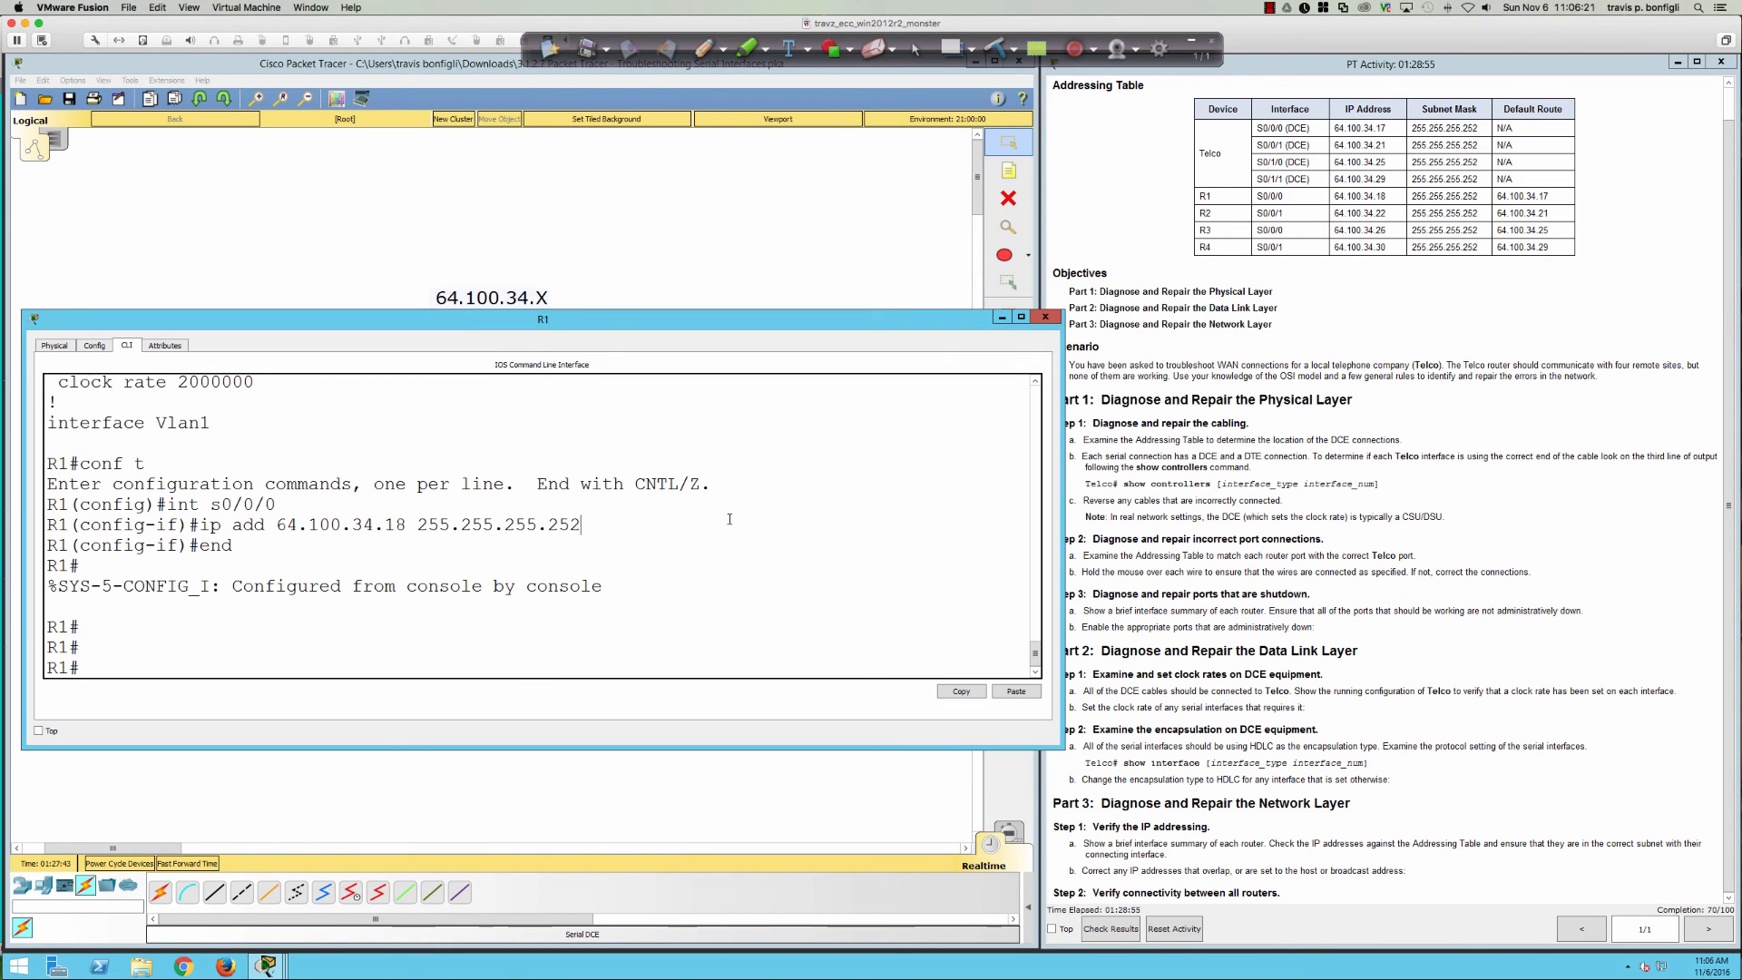
pyautogui.press('Return')
pyautogui.press('Return')
pyautogui.write('sh ip int bri')
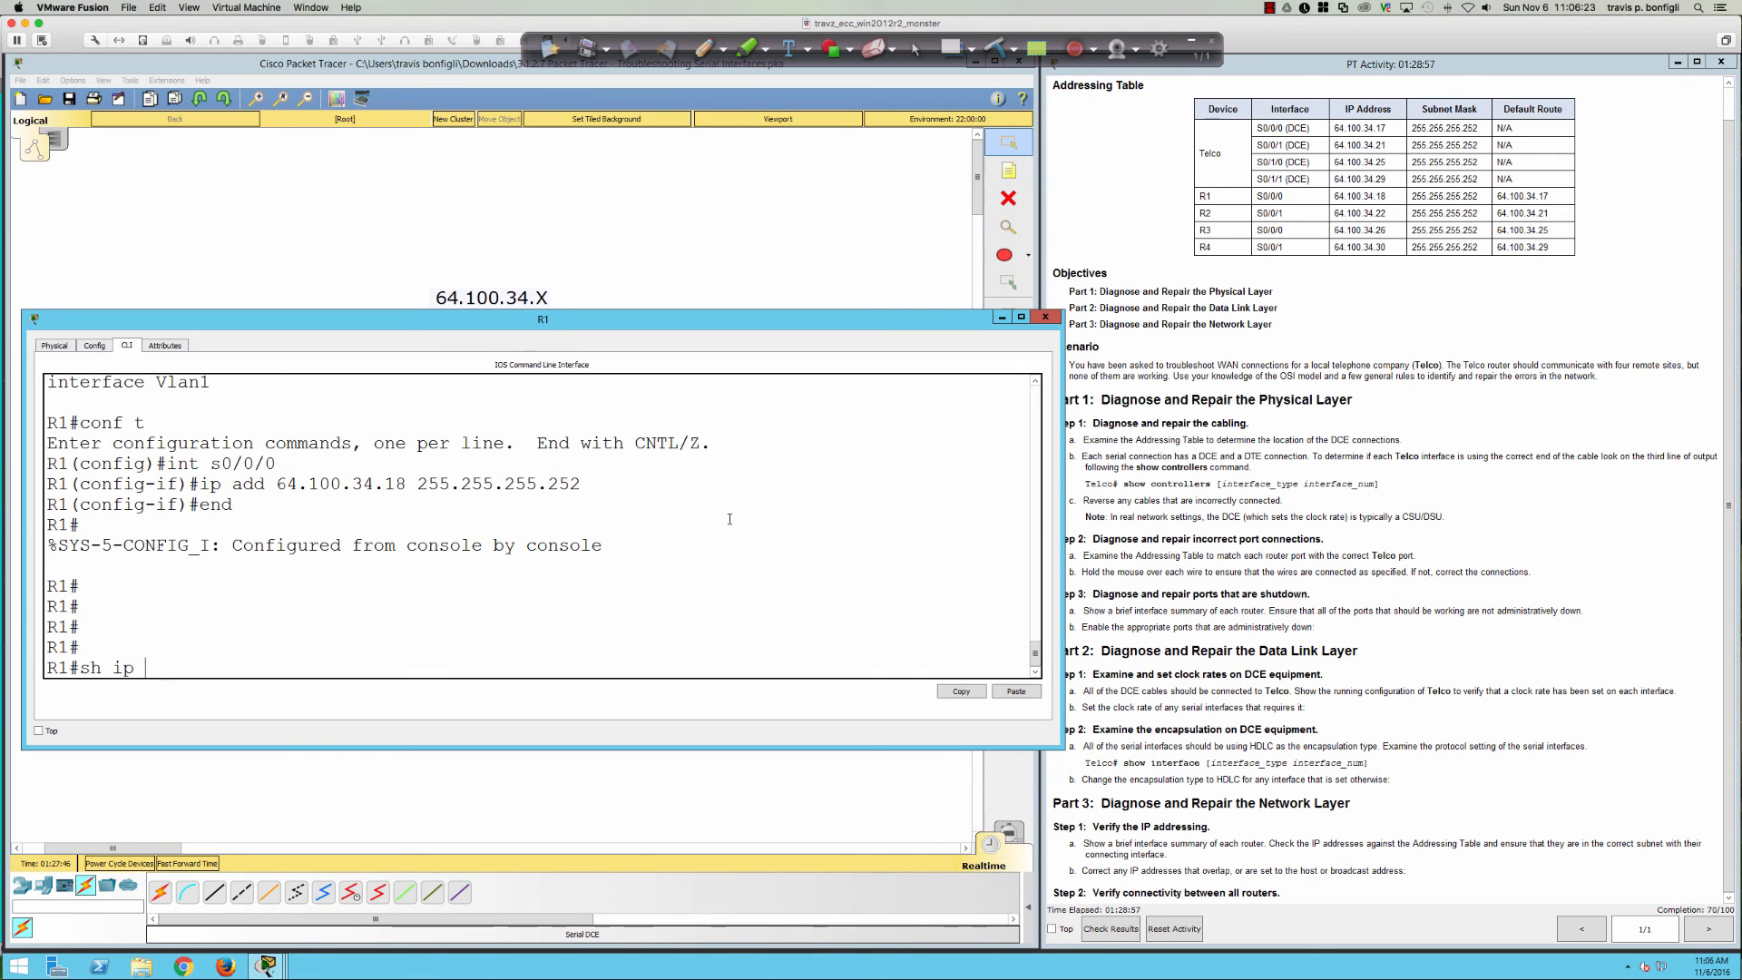
pyautogui.press('Return')
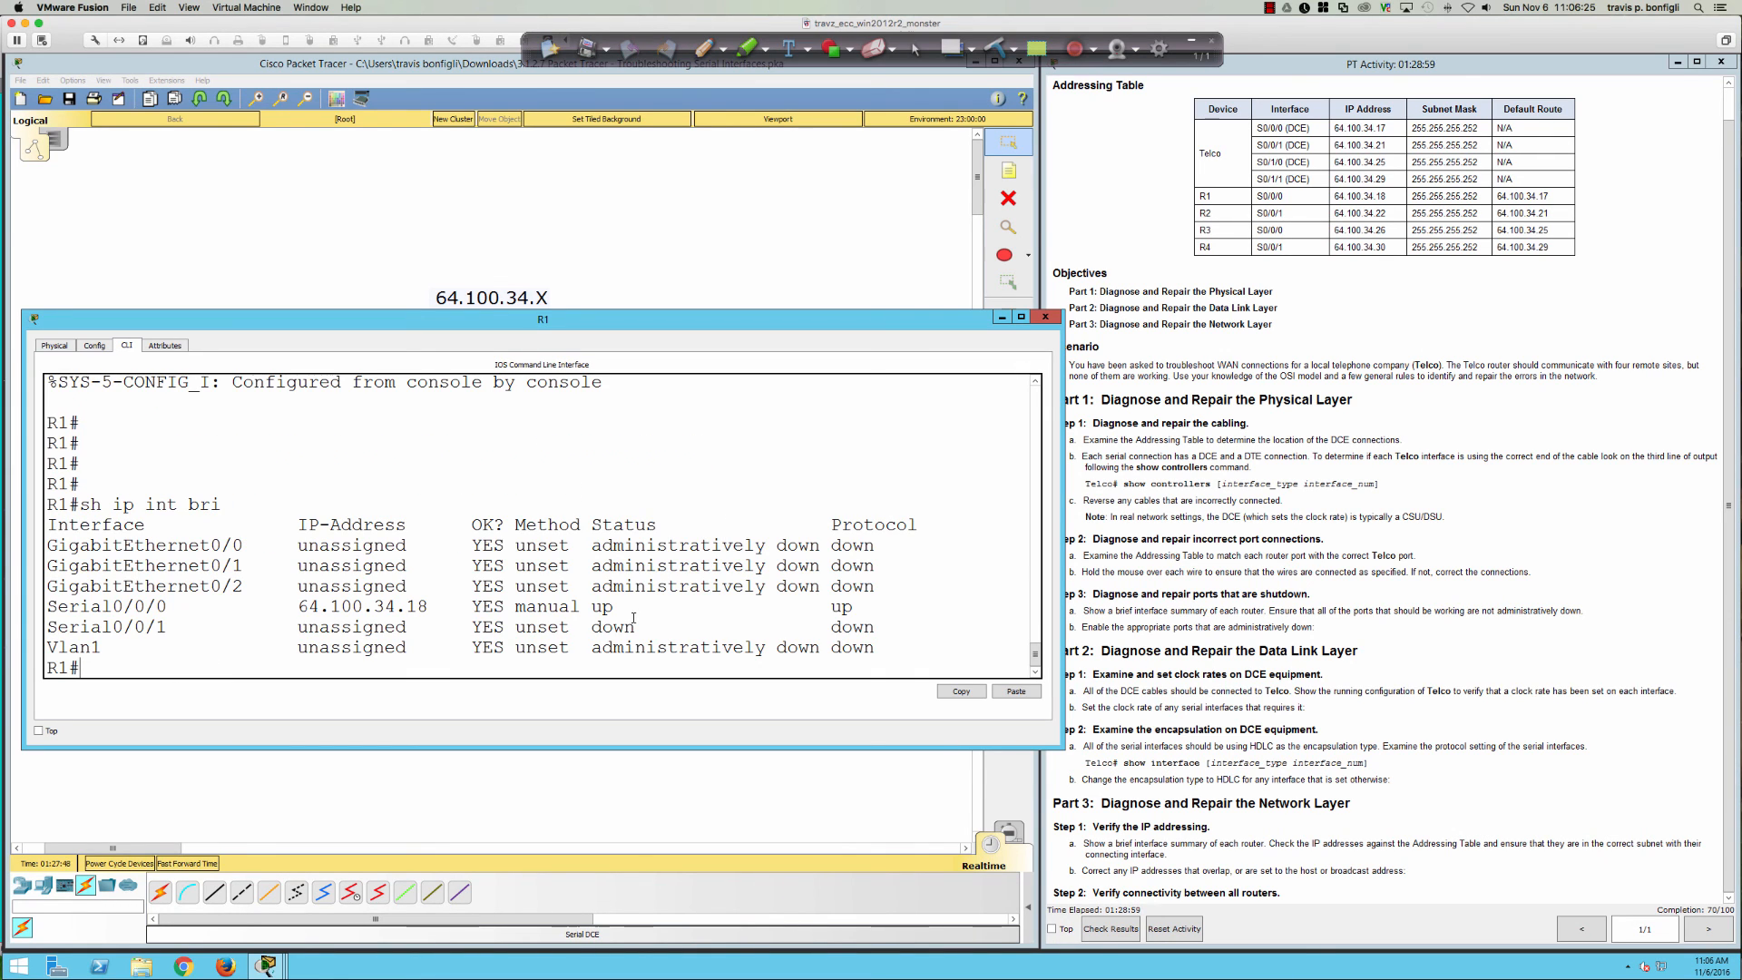
pyautogui.click(299, 605)
pyautogui.moveTo(304, 606); pyautogui.dragTo(865, 606)
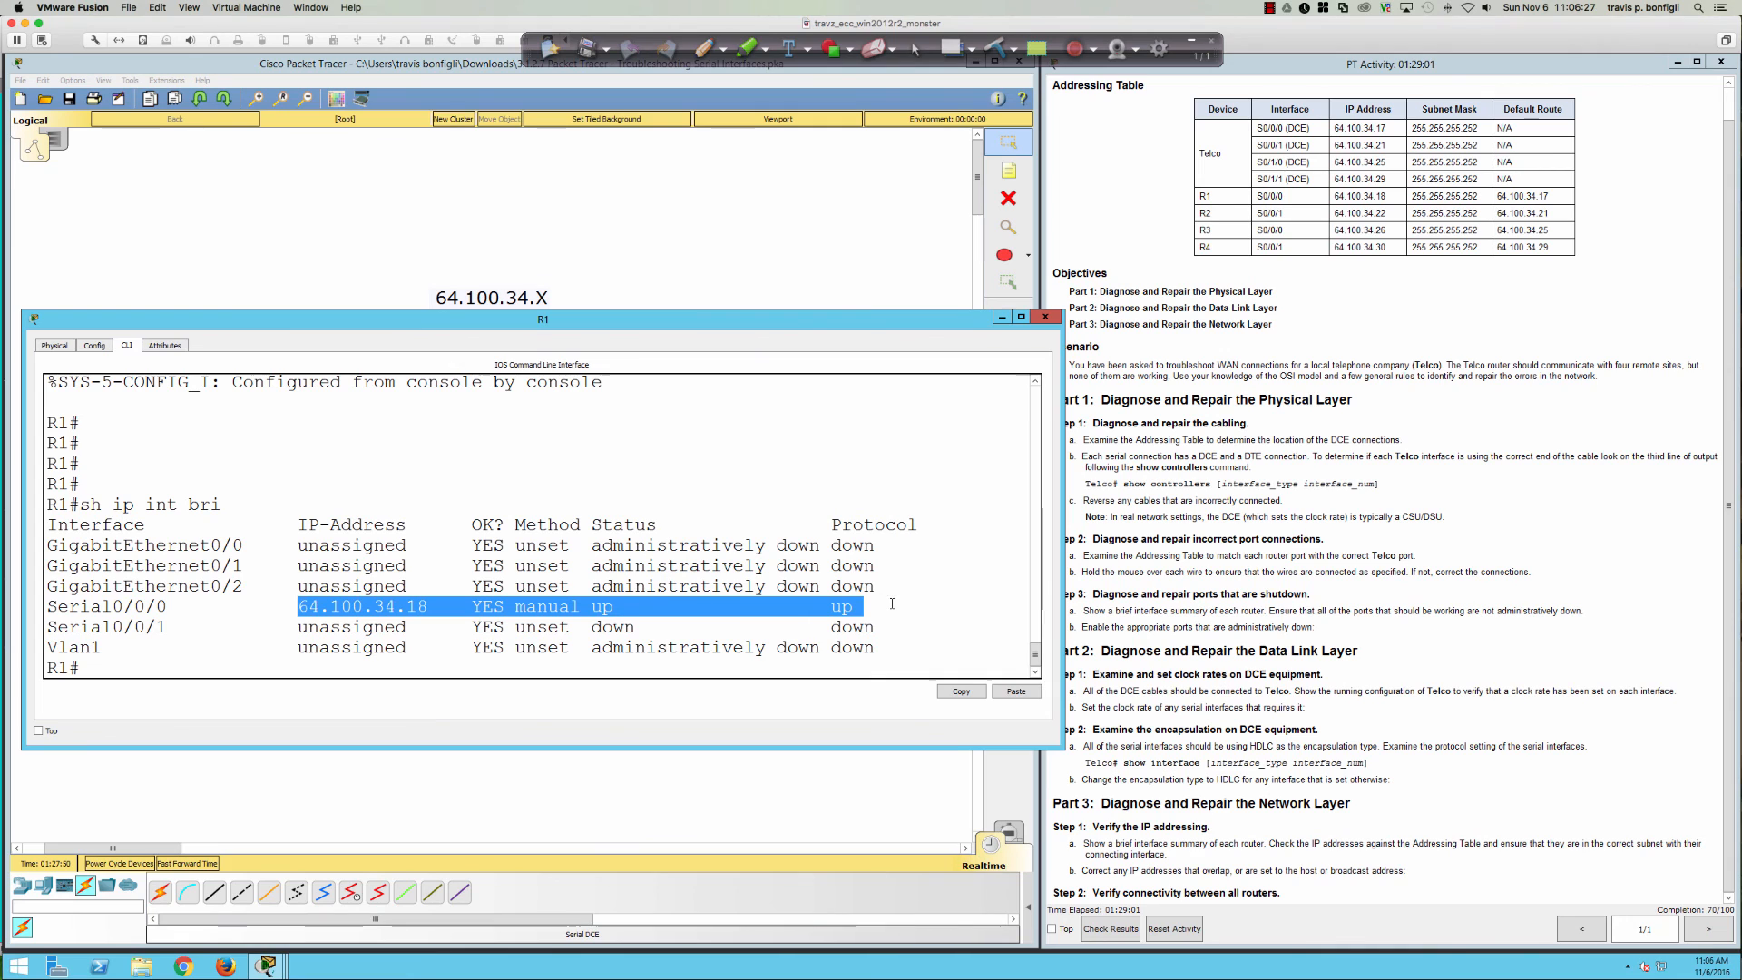
# - Show R2's brief IP interface summary with sh ip int bri and check the Serial0/0/1 entry
pyautogui.click(392, 327)
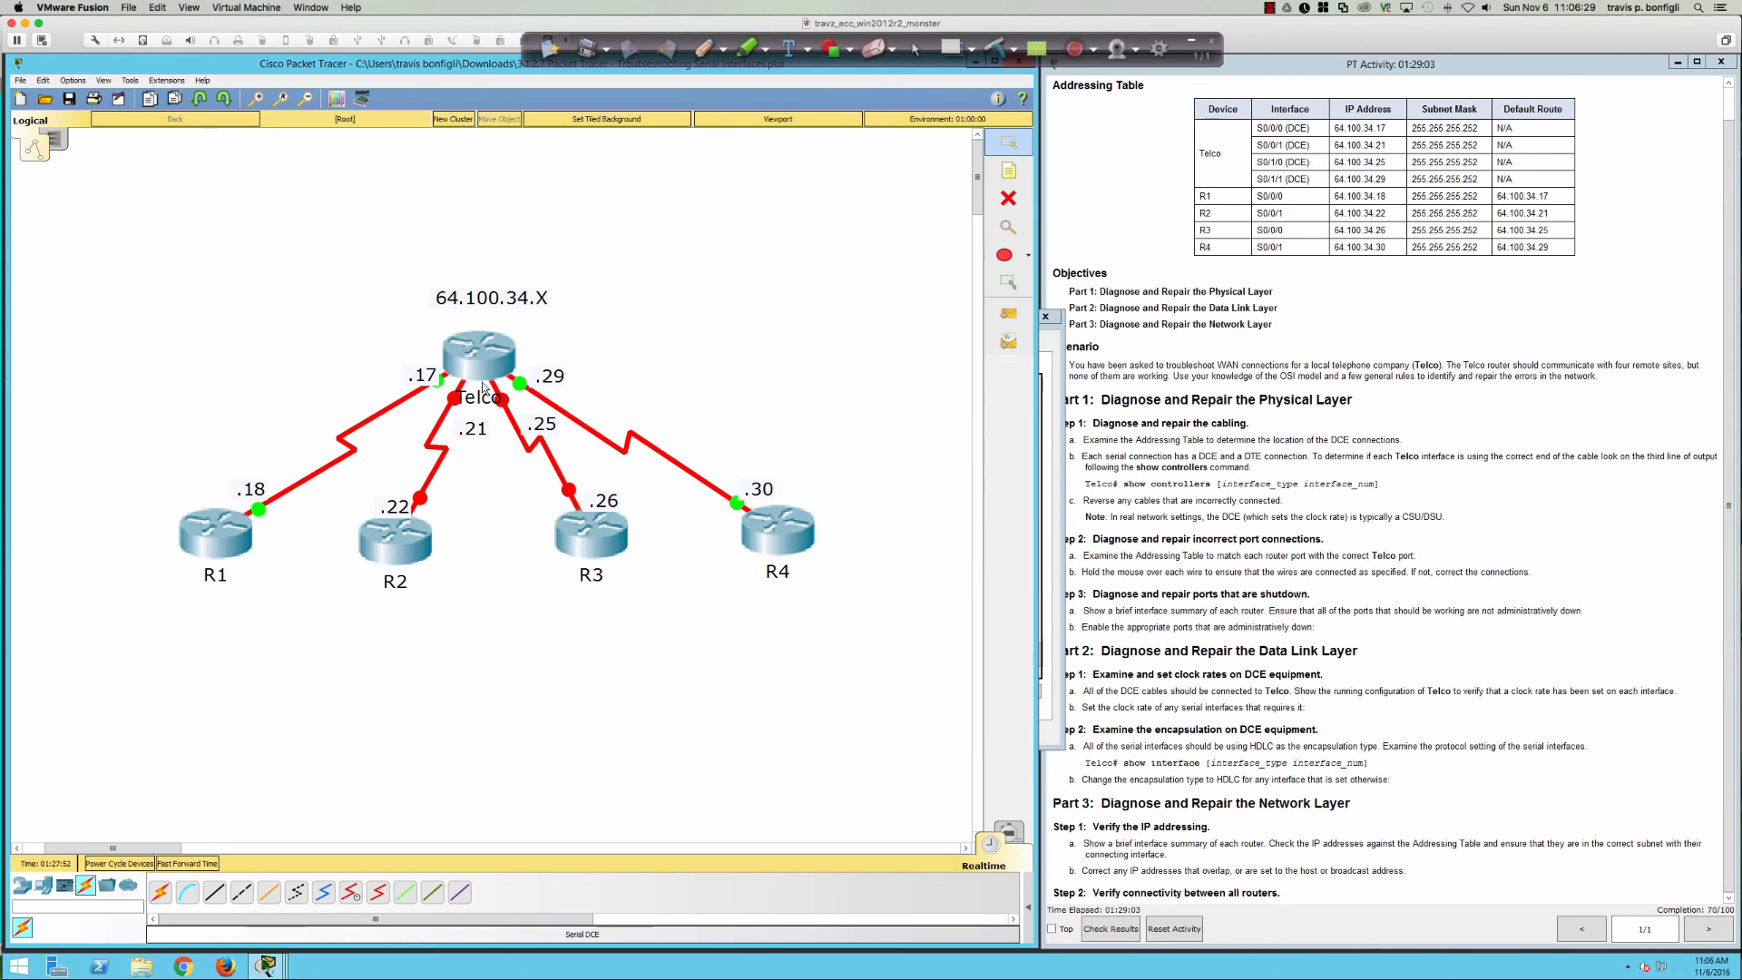
pyautogui.click(410, 536)
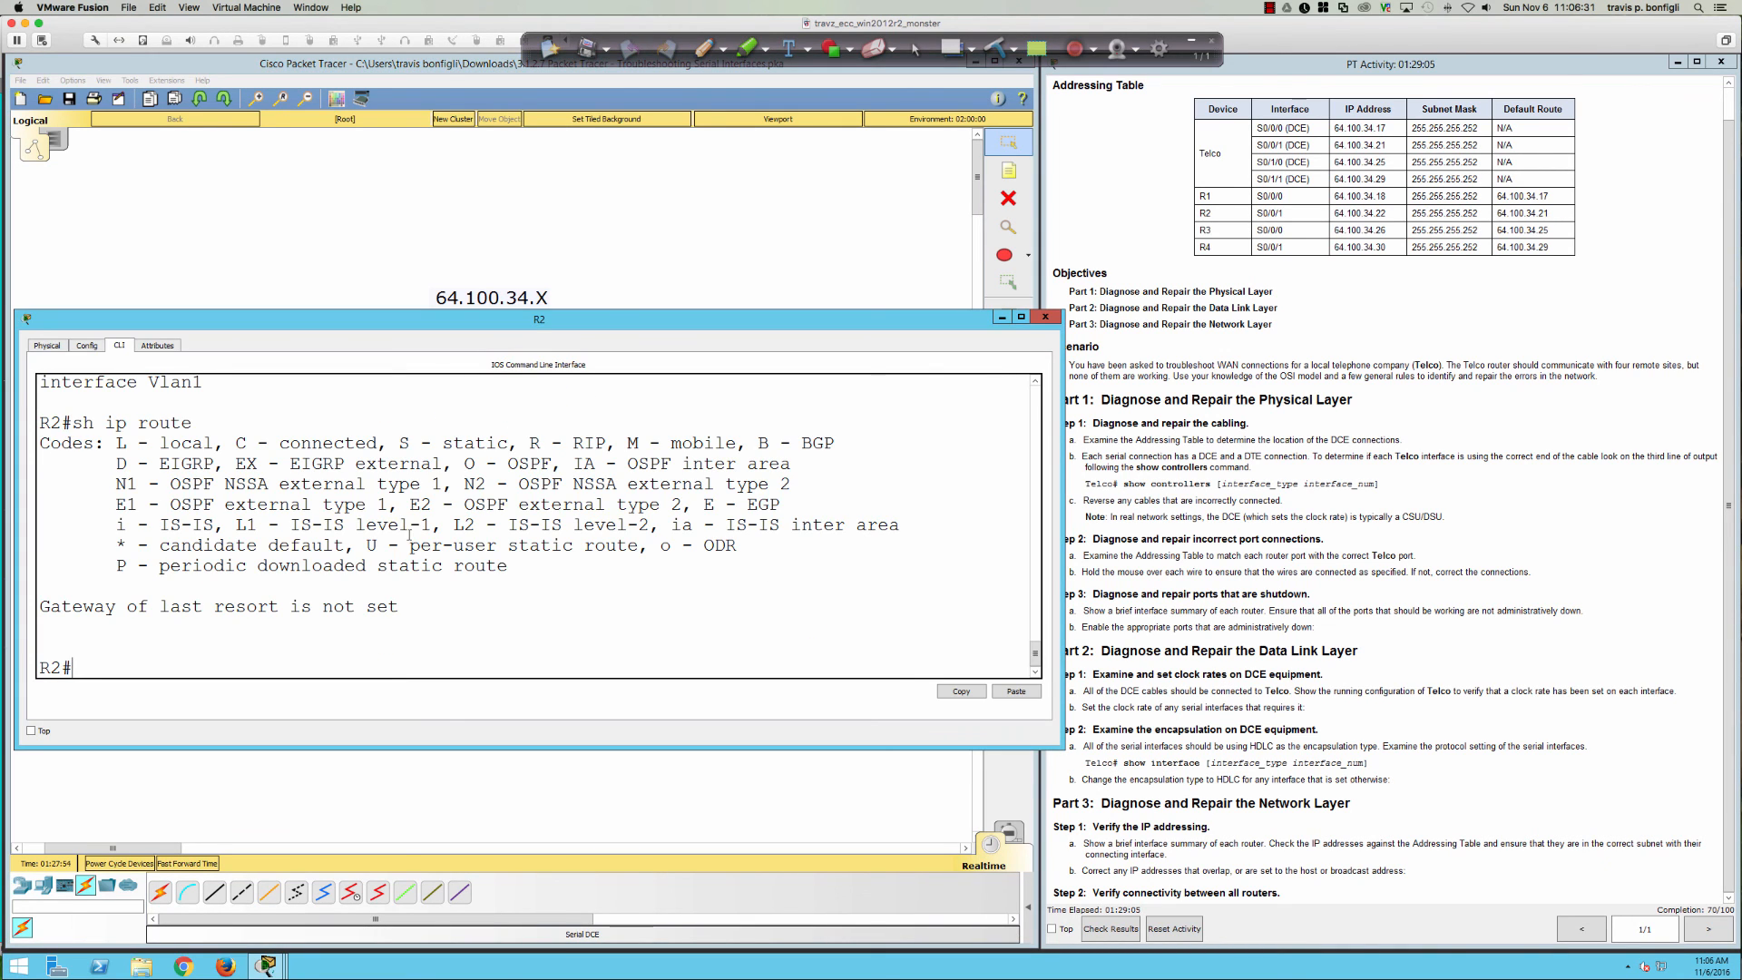
pyautogui.press('Return')
pyautogui.press('Return')
pyautogui.press('Return')
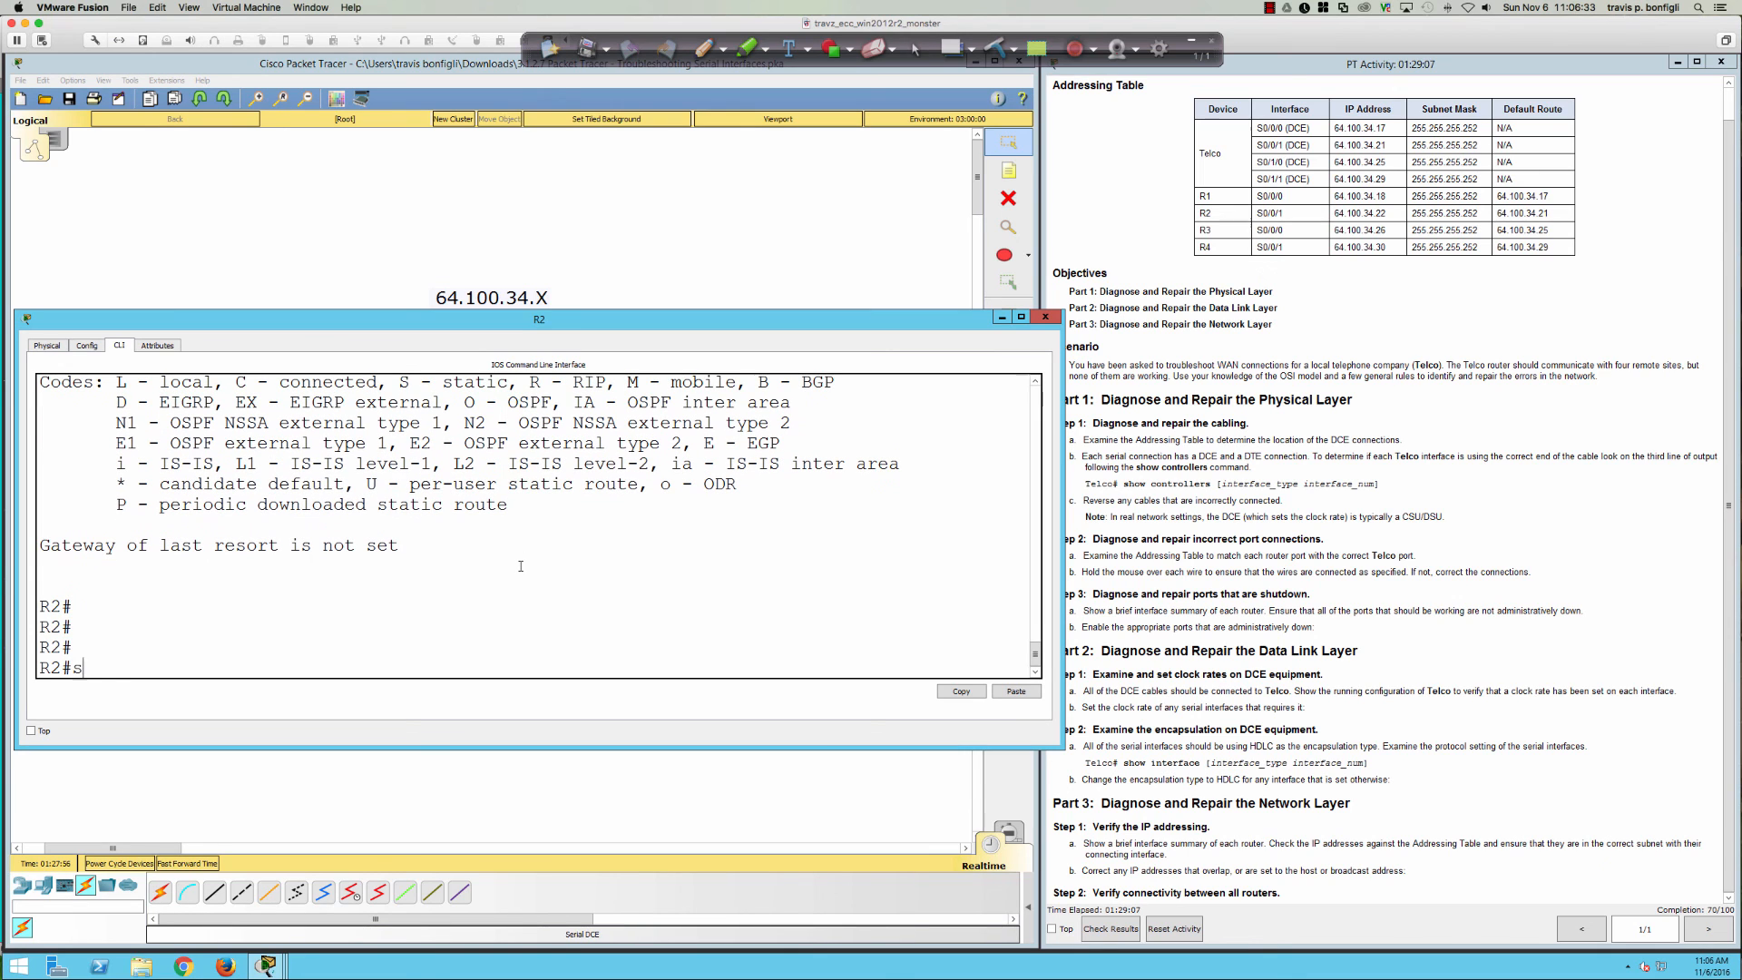
pyautogui.write('ship')
pyautogui.press('BackSpace')
pyautogui.press('BackSpace')
pyautogui.write('ip int bri')
pyautogui.press('Return')
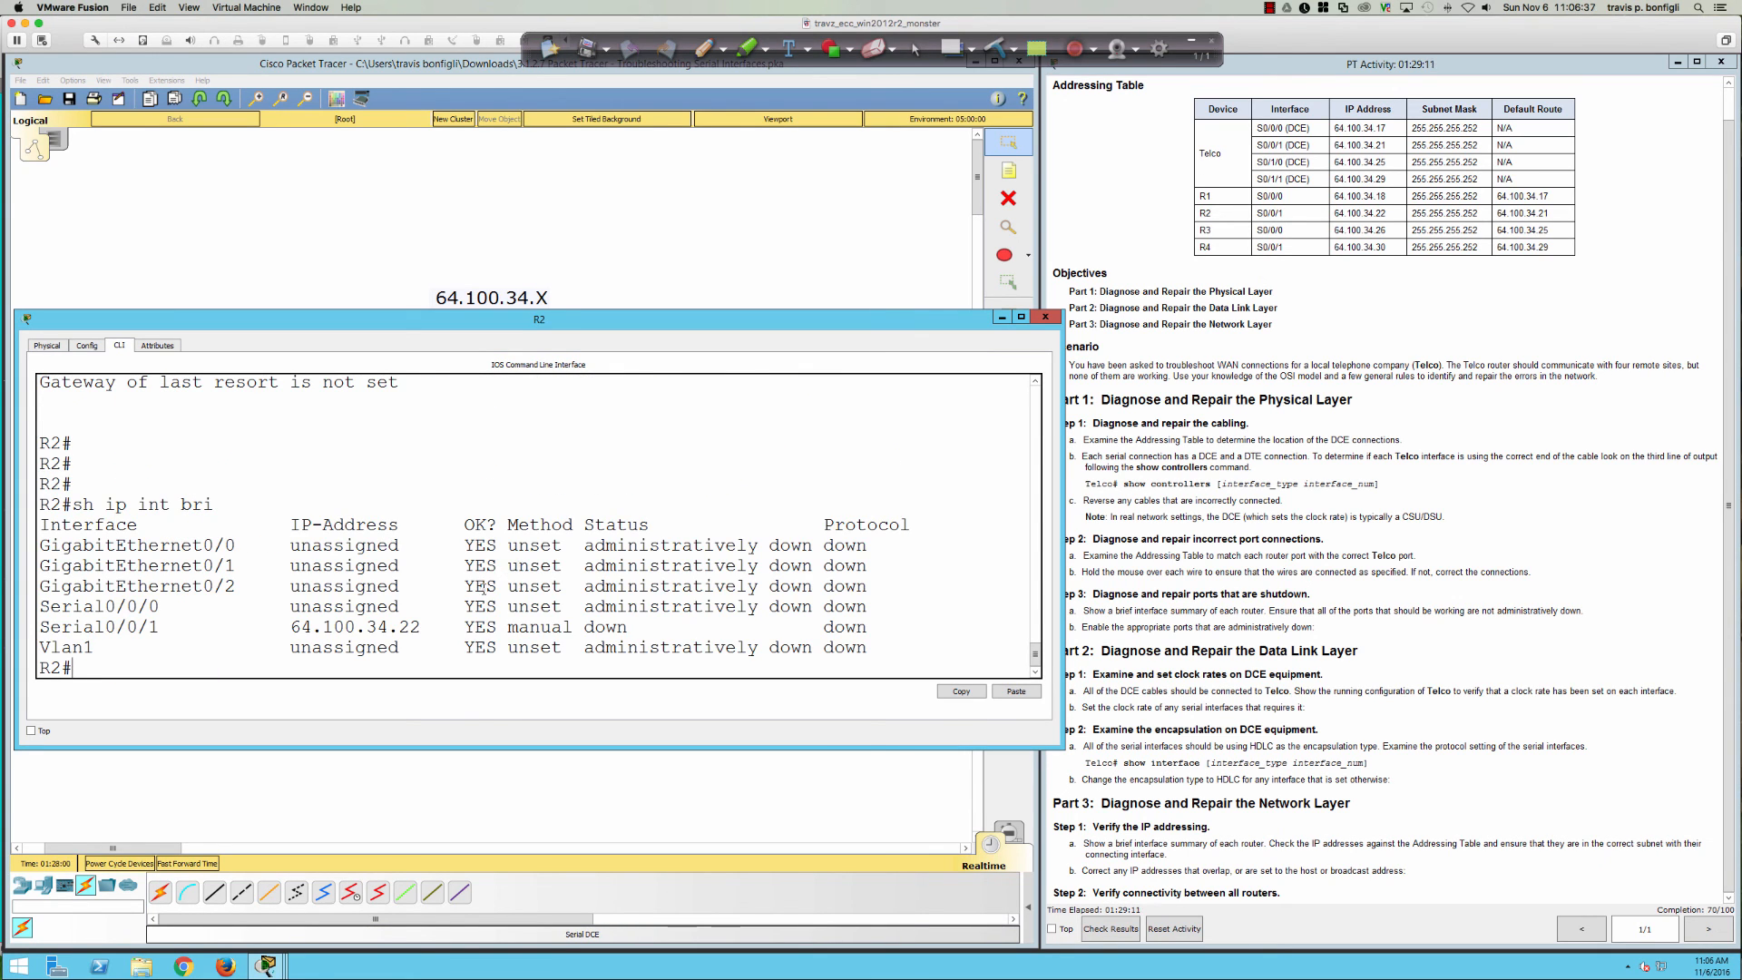
pyautogui.moveTo(269, 626); pyautogui.dragTo(877, 627)
pyautogui.click(910, 622)
# - Display R2's running configuration with sh run, review its serial interface settings, and close the R2 window
pyautogui.write('sh run')
pyautogui.press('Return')
pyautogui.press('space')
pyautogui.press('space')
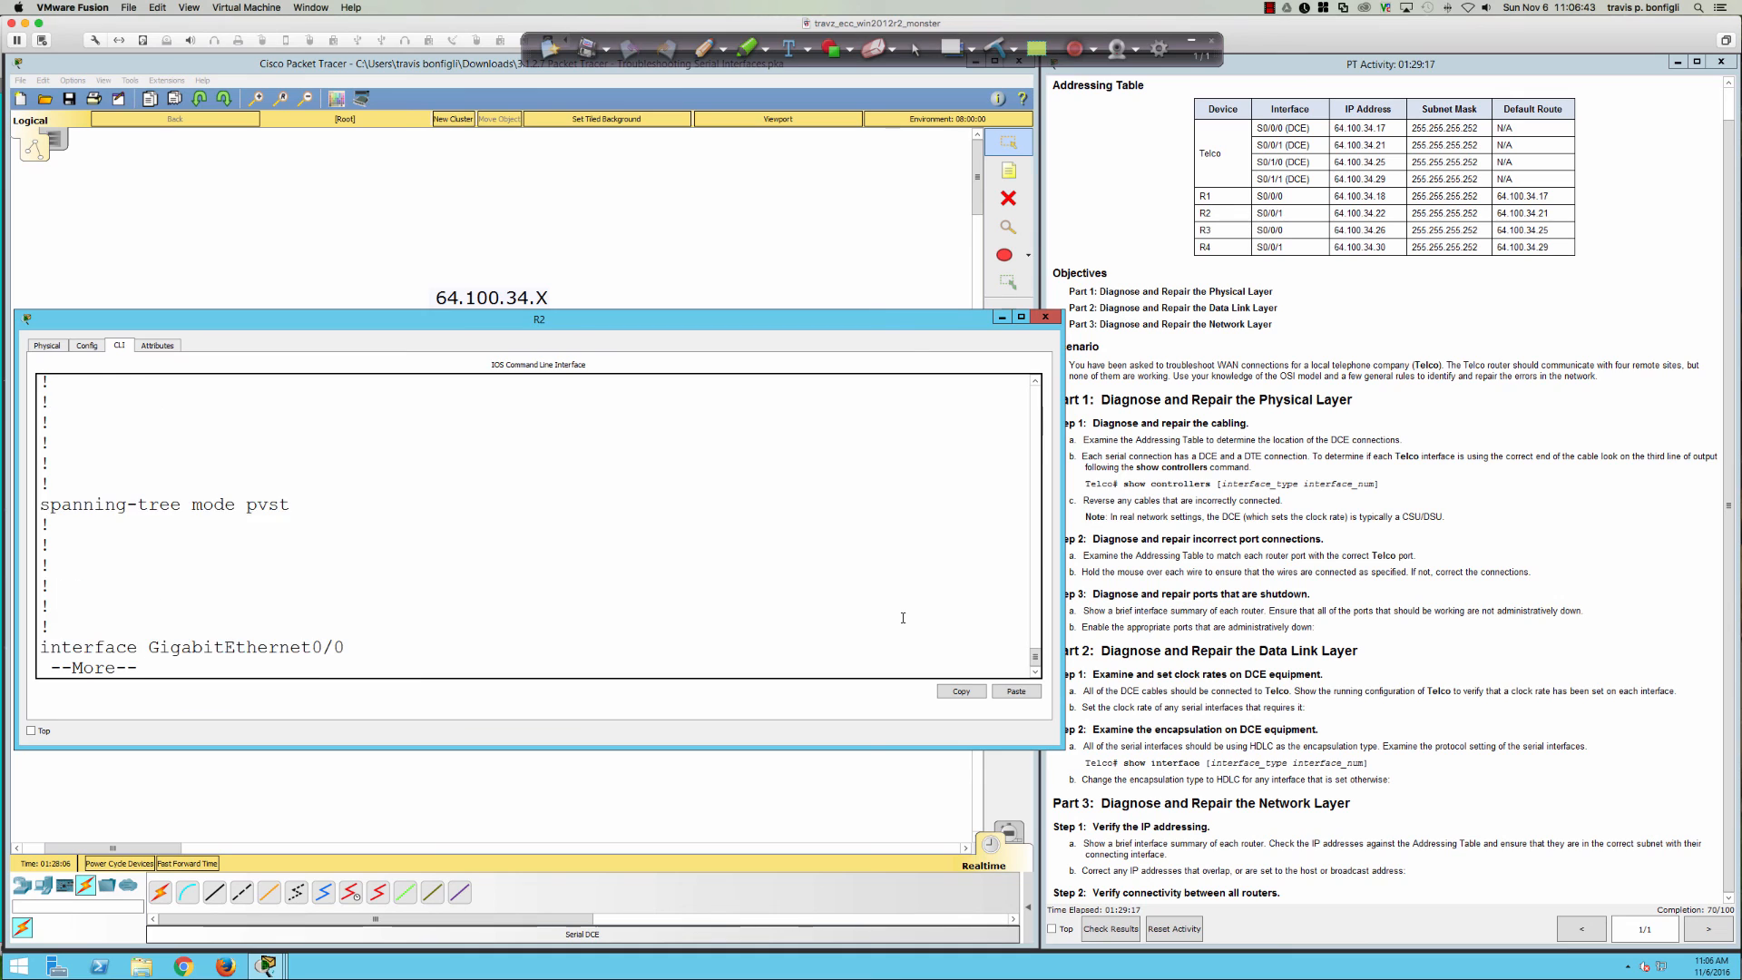
pyautogui.press('space')
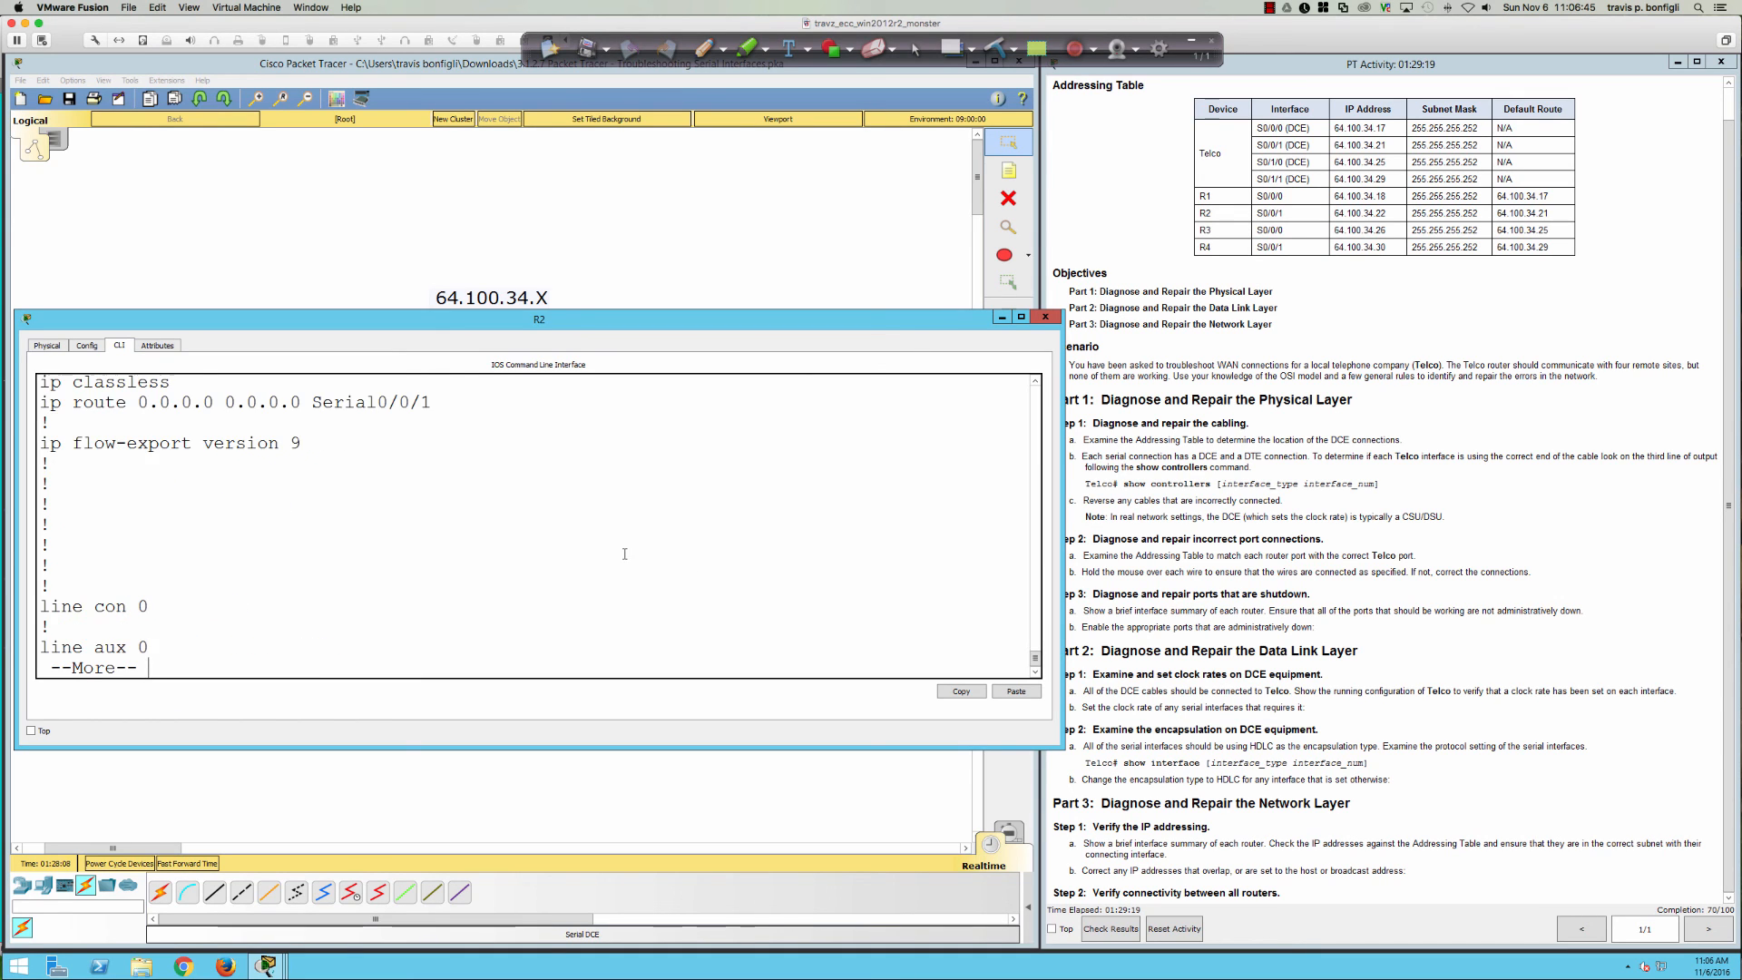
pyautogui.press('space')
pyautogui.scroll(4, 311, 499)
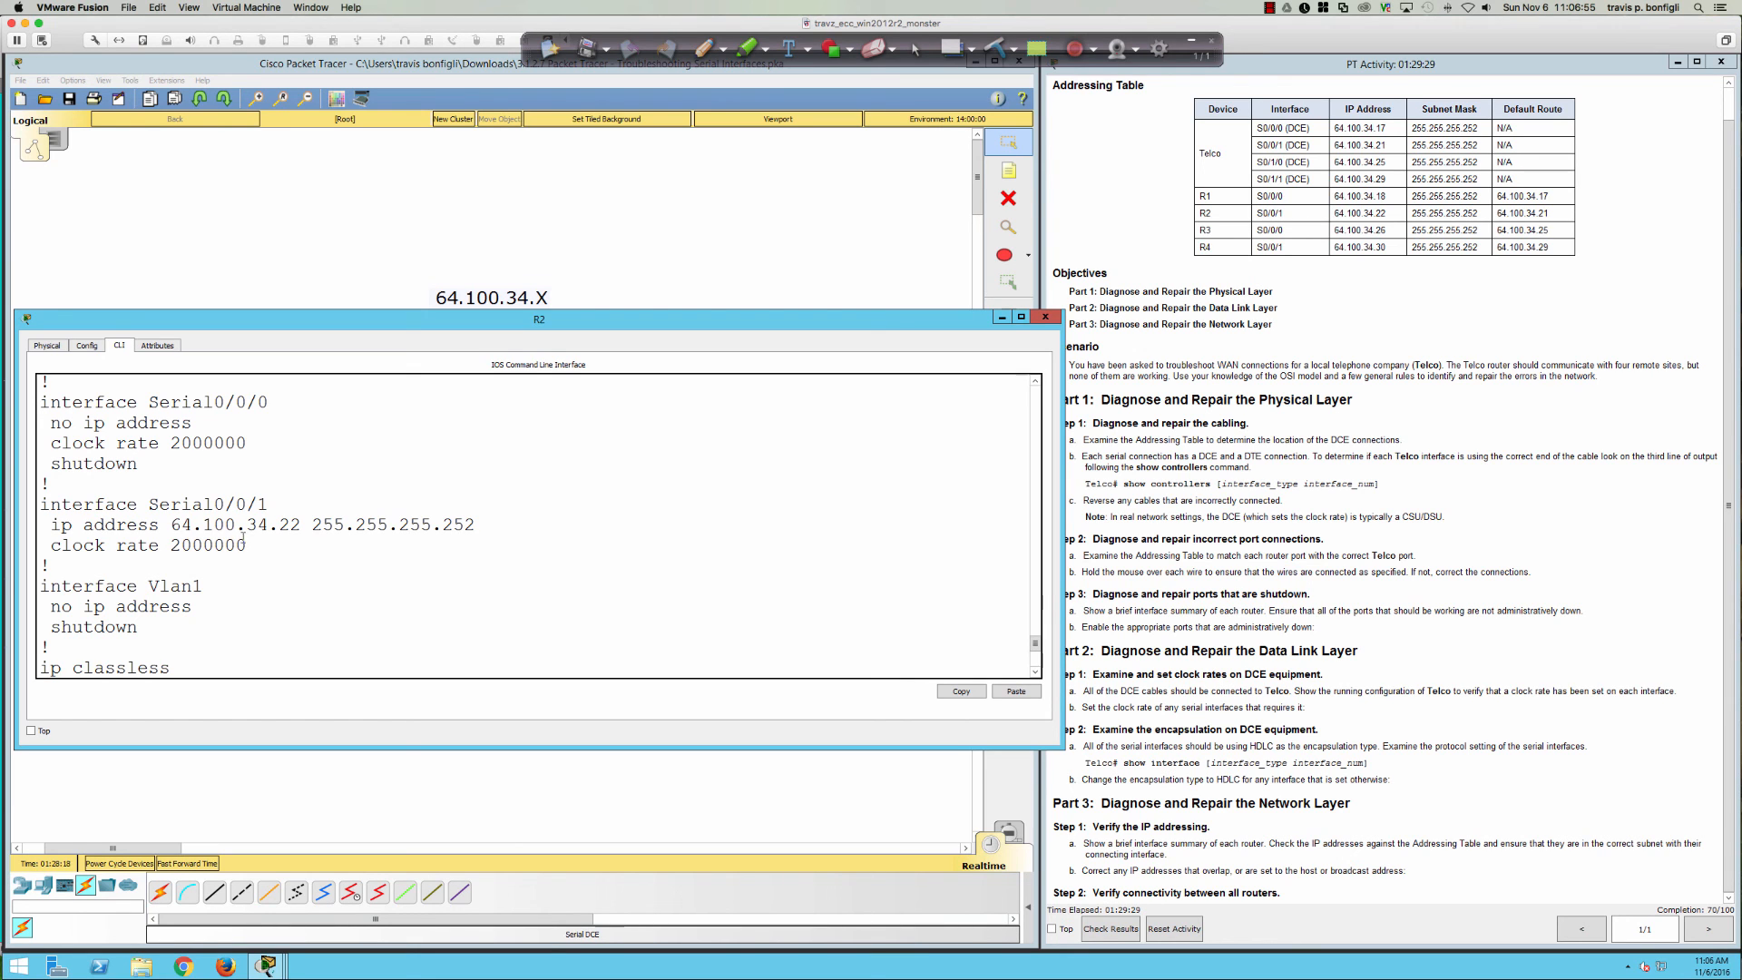
pyautogui.click(1046, 317)
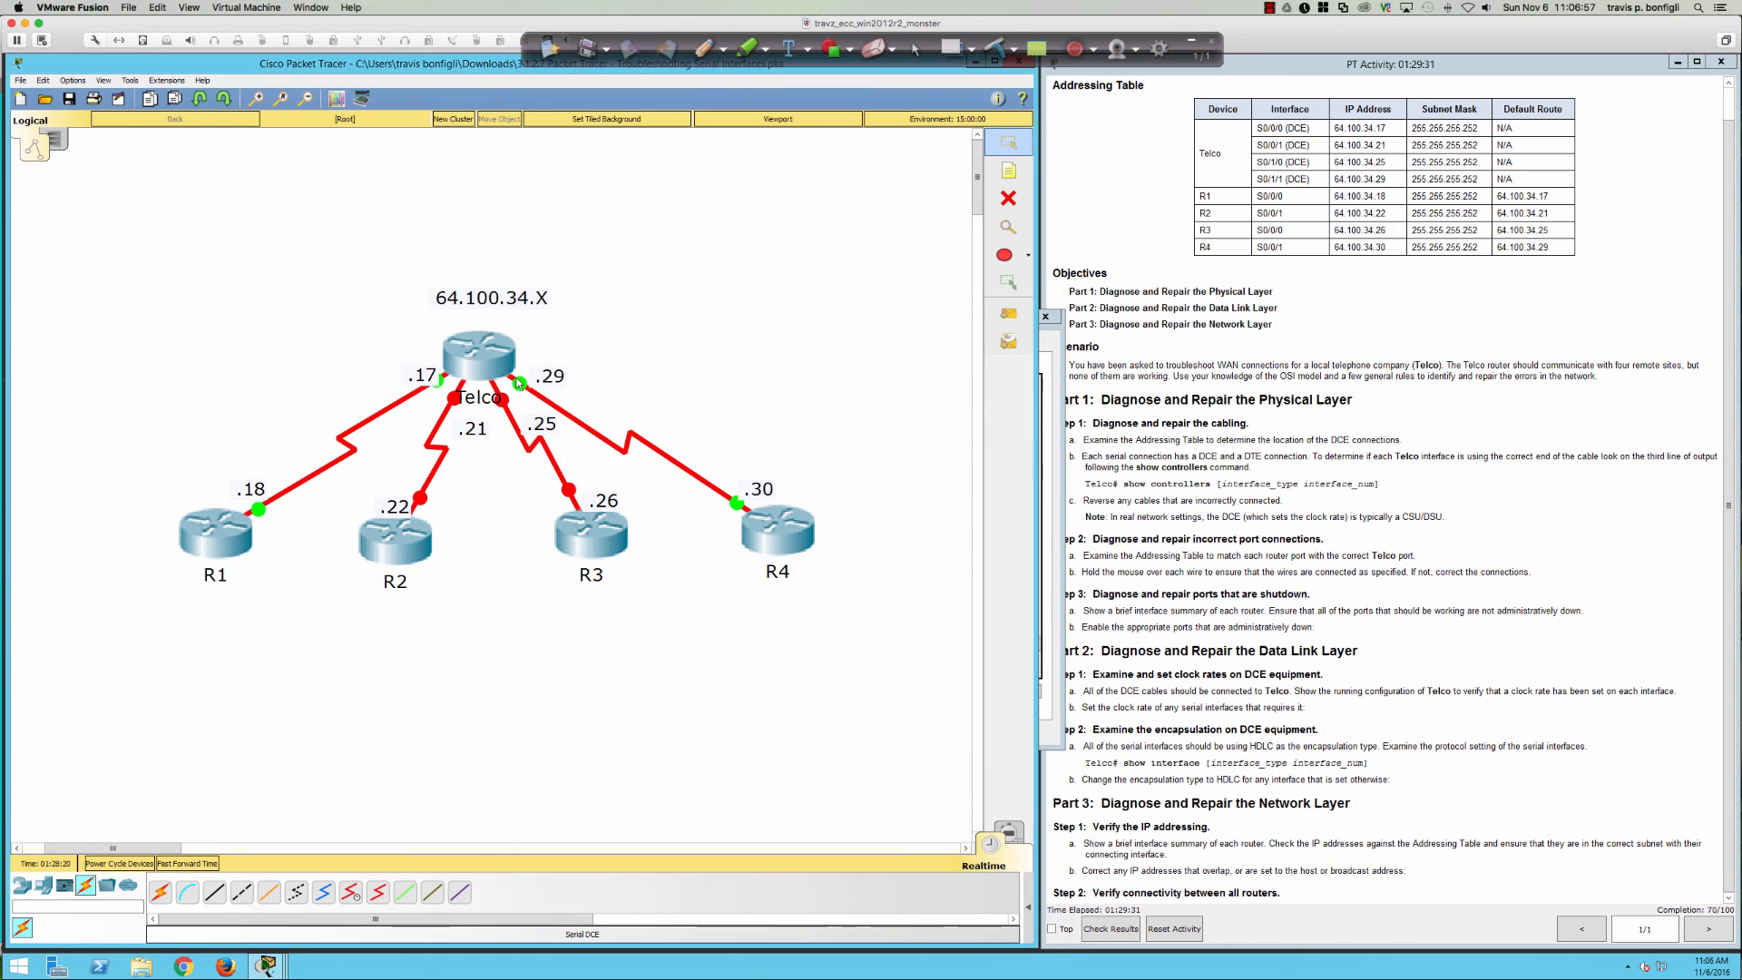
# - Display the Telco router's running configuration with do sh run, paging through to its serial interface settings
pyautogui.click(496, 353)
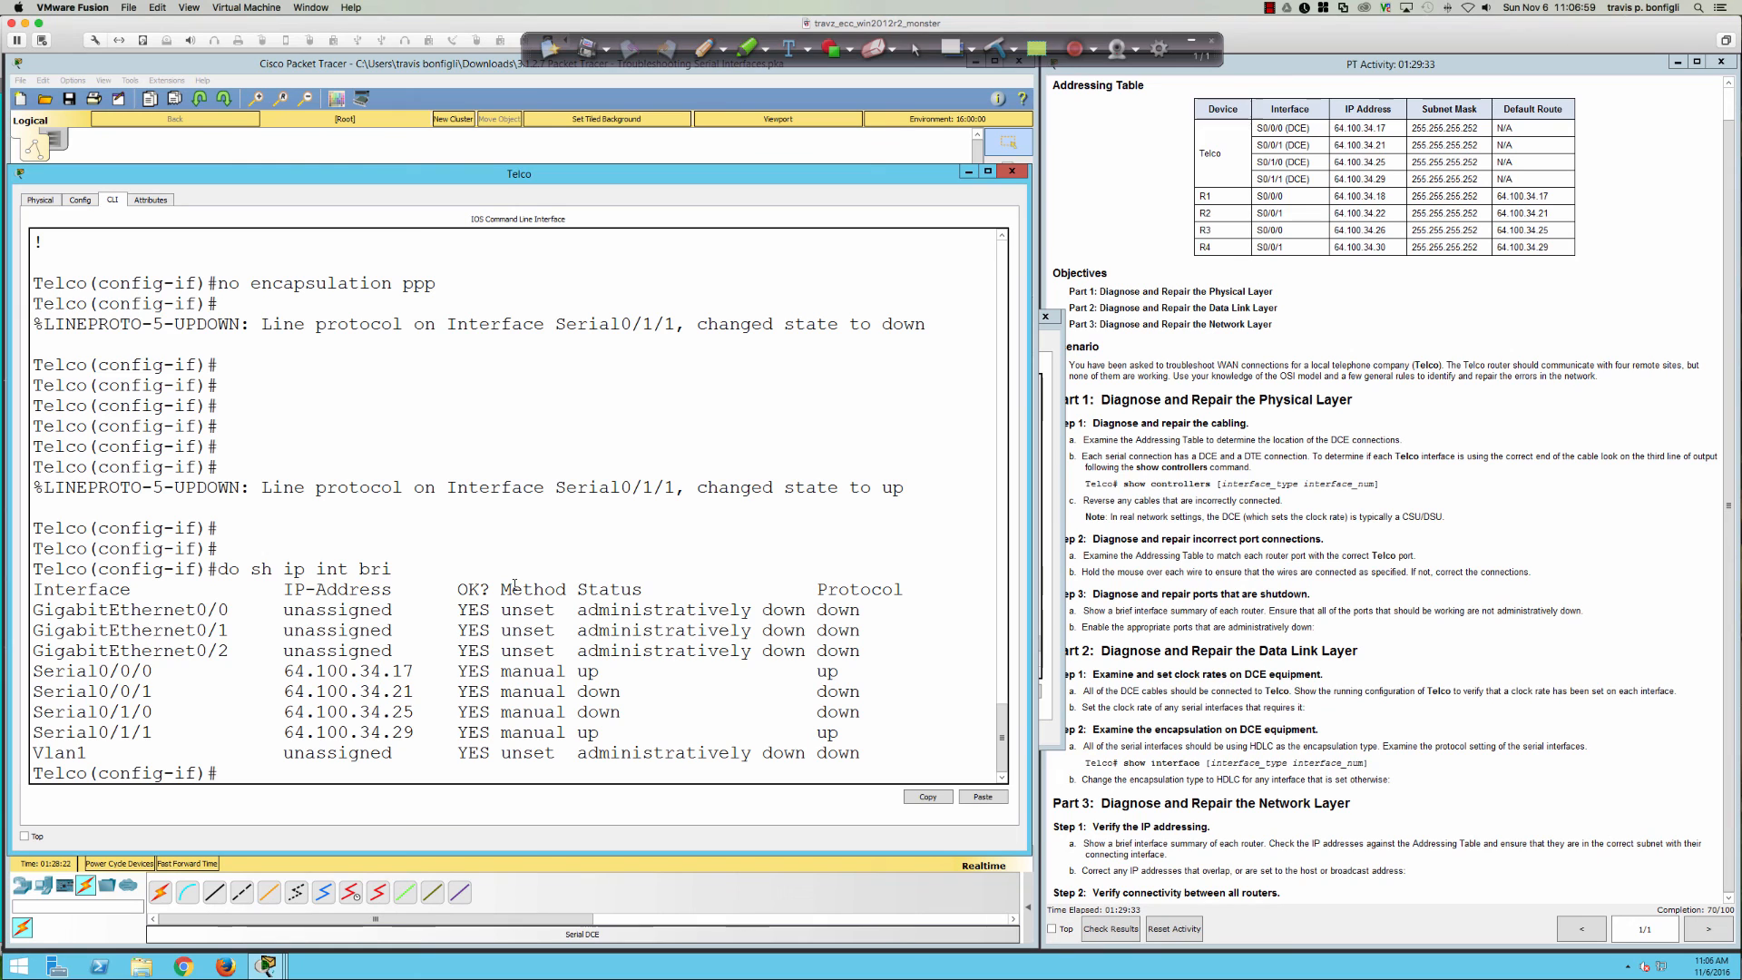
pyautogui.write('do sh run')
pyautogui.press('Return')
pyautogui.press('space')
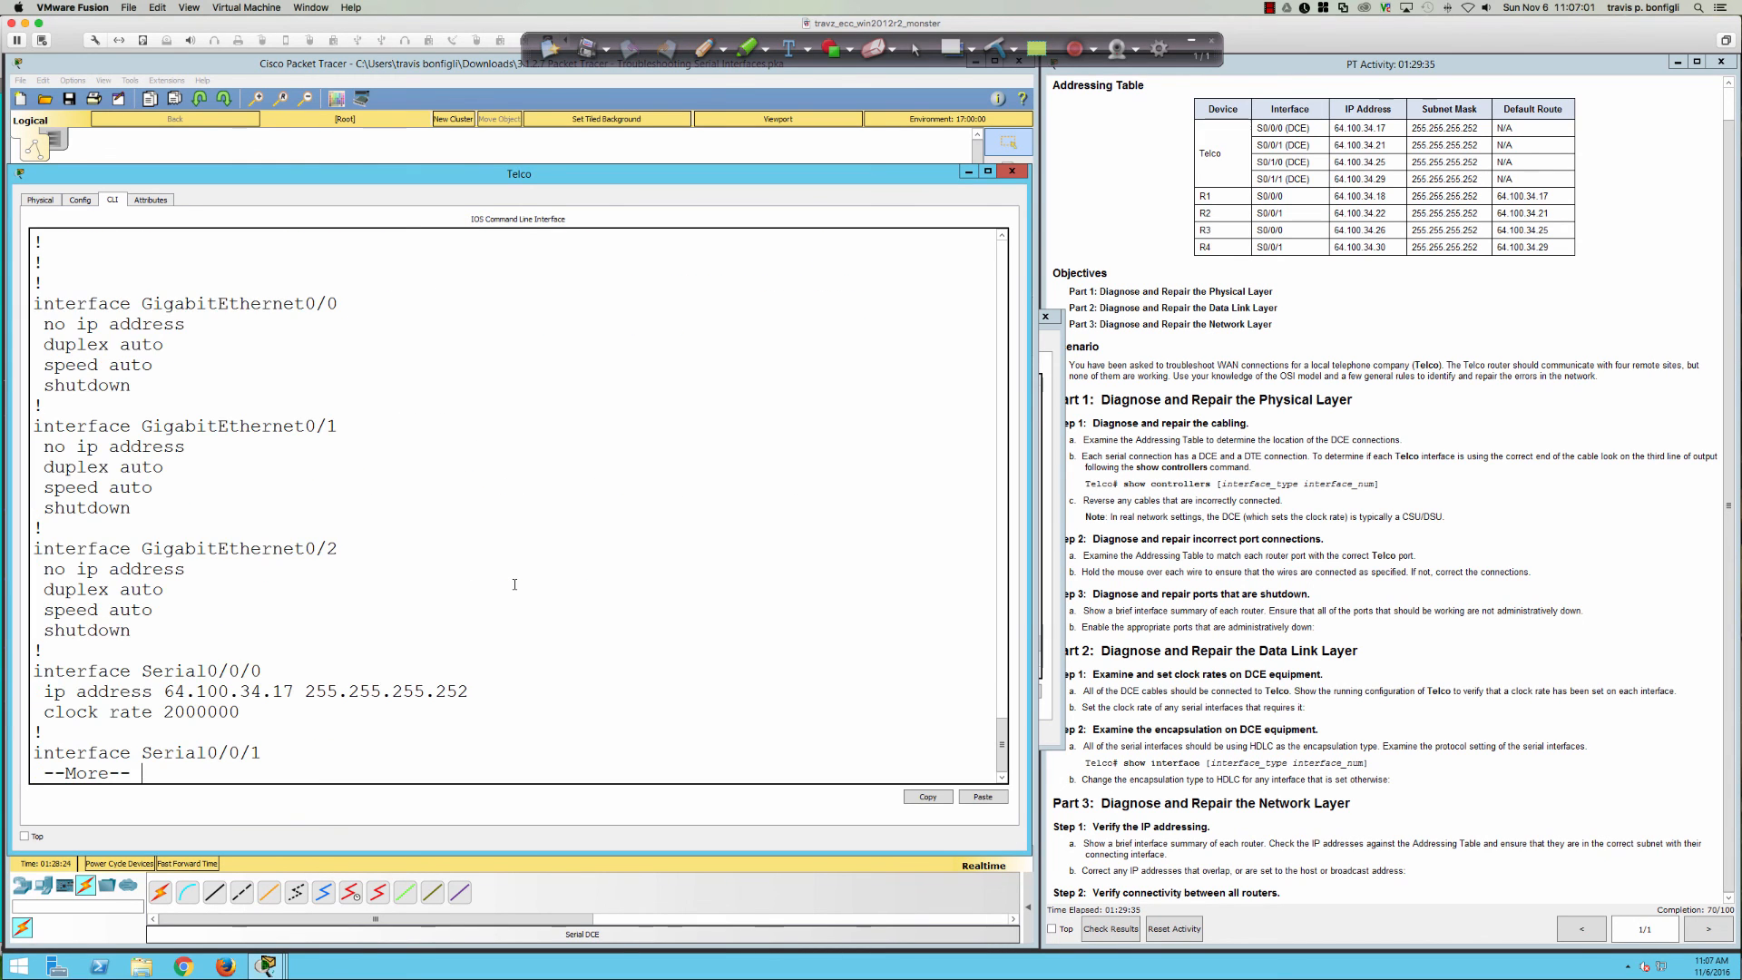
pyautogui.press('space')
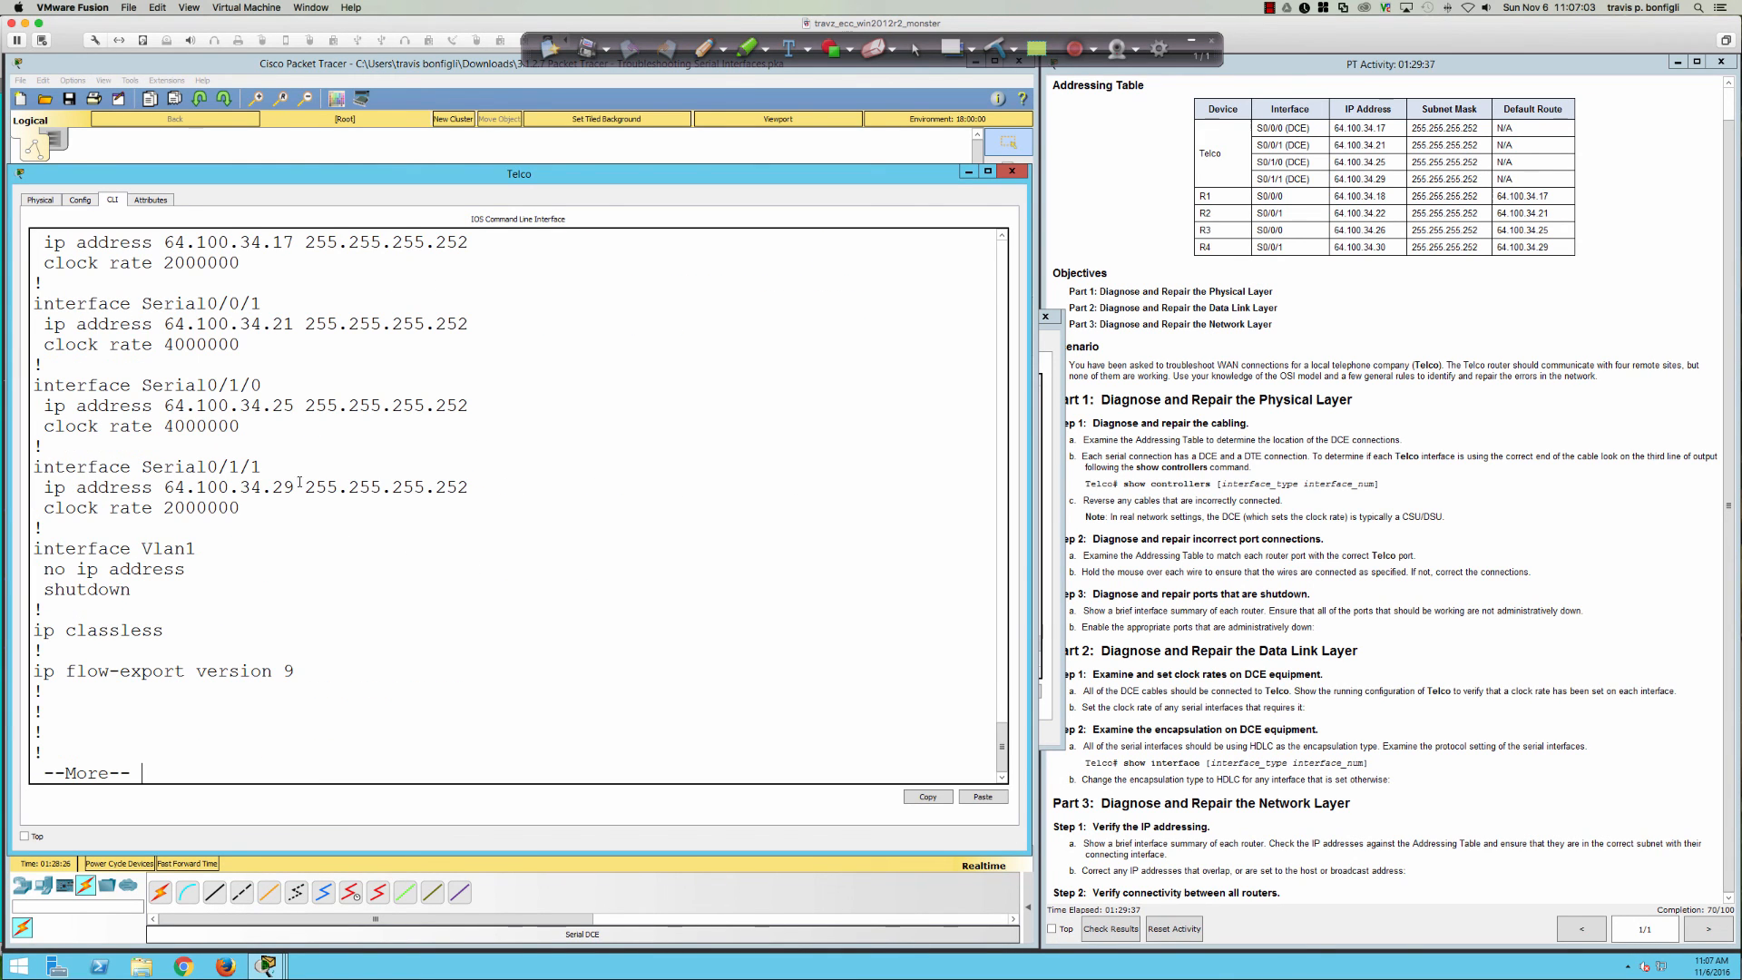
# - Review the clock rates in Telco's running configuration, close its window, and enter global configuration mode on R2
pyautogui.scroll(2, 301, 483)
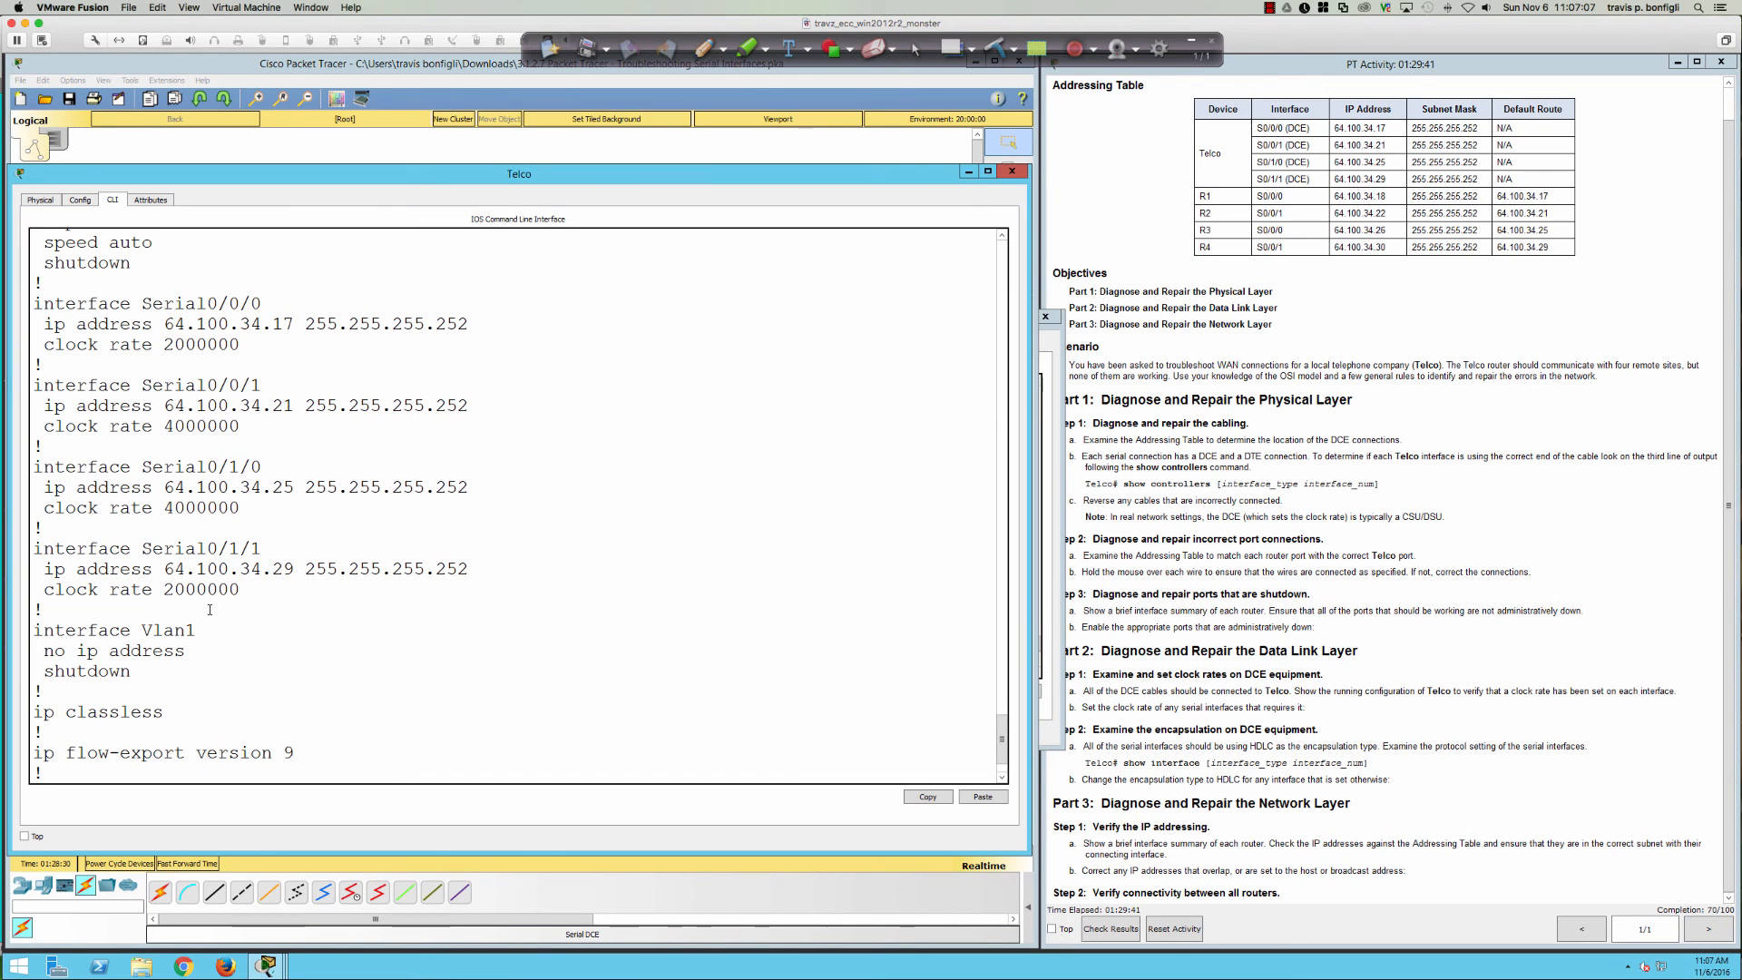
pyautogui.click(1011, 170)
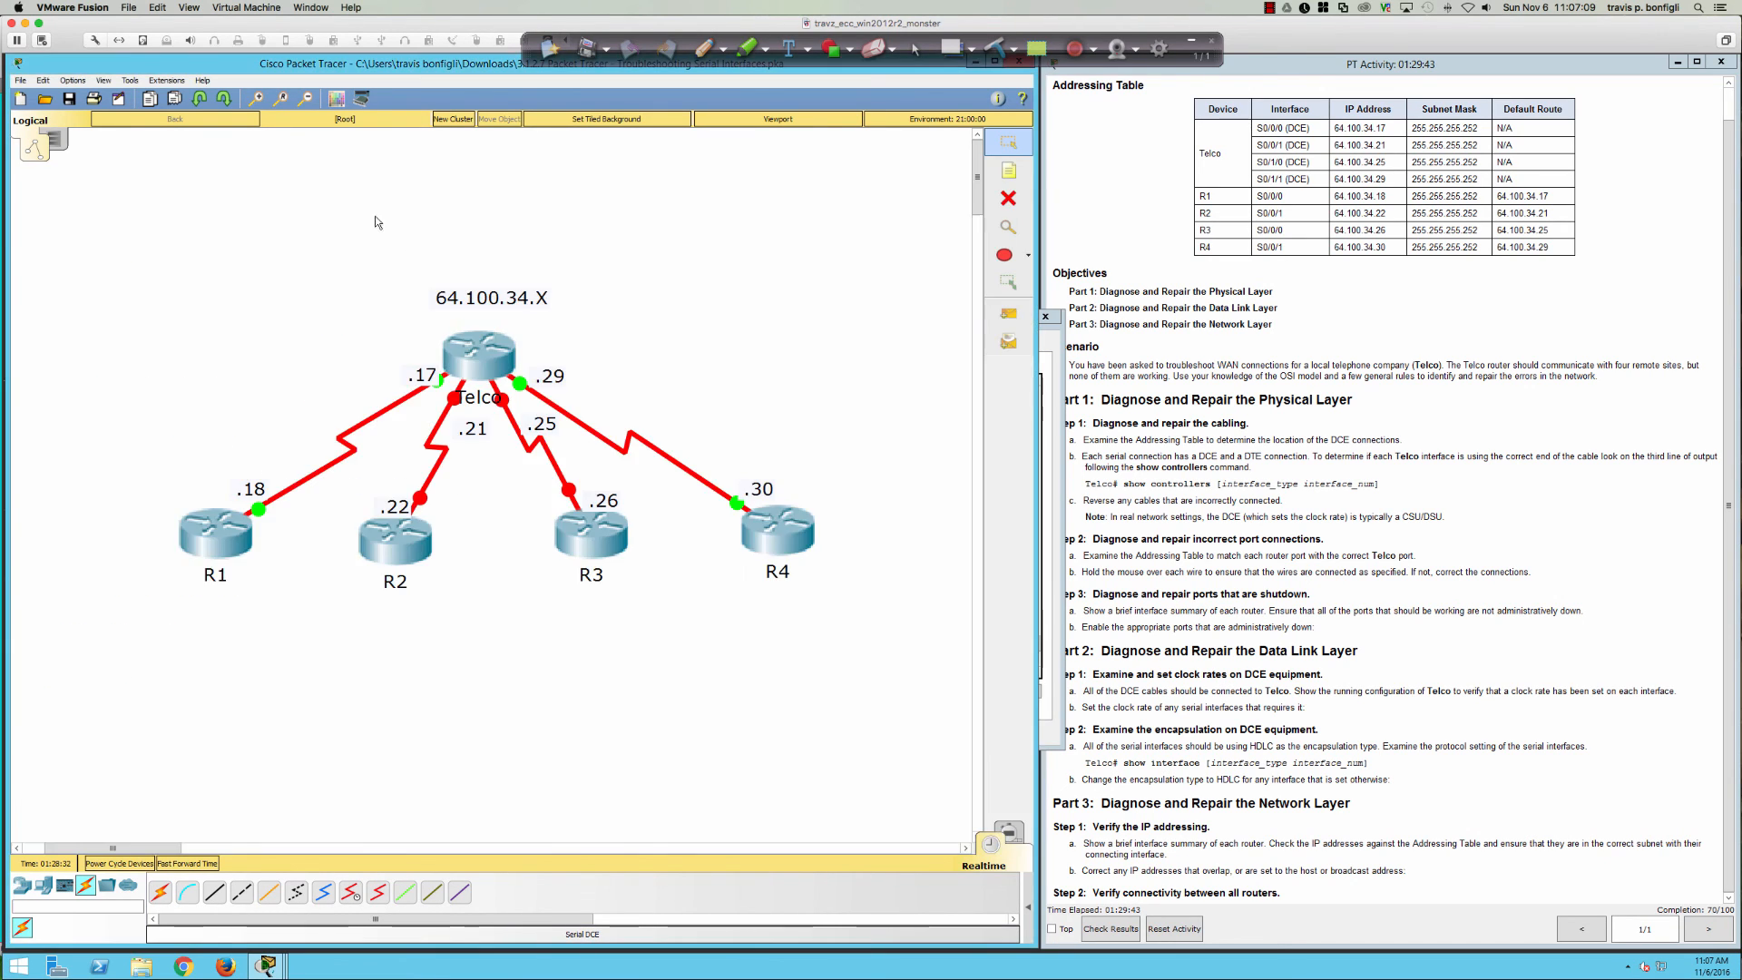
pyautogui.click(398, 544)
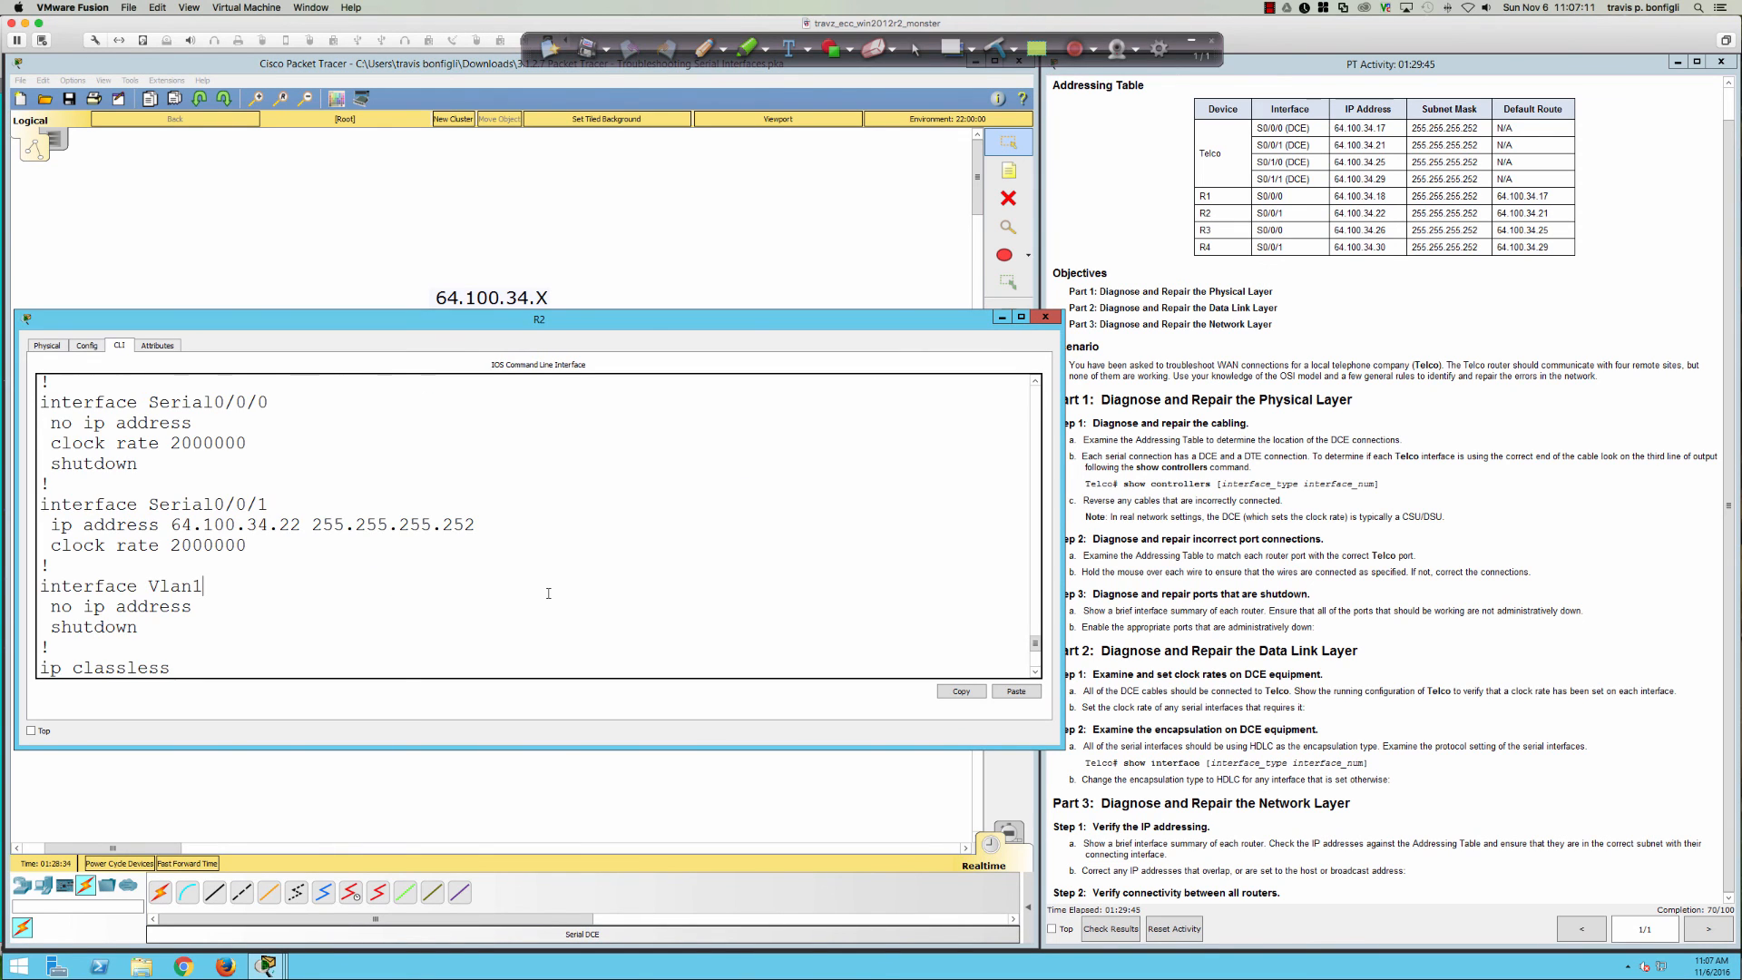
pyautogui.press('Return')
pyautogui.press('Return')
pyautogui.press('Return')
pyautogui.write('conf t')
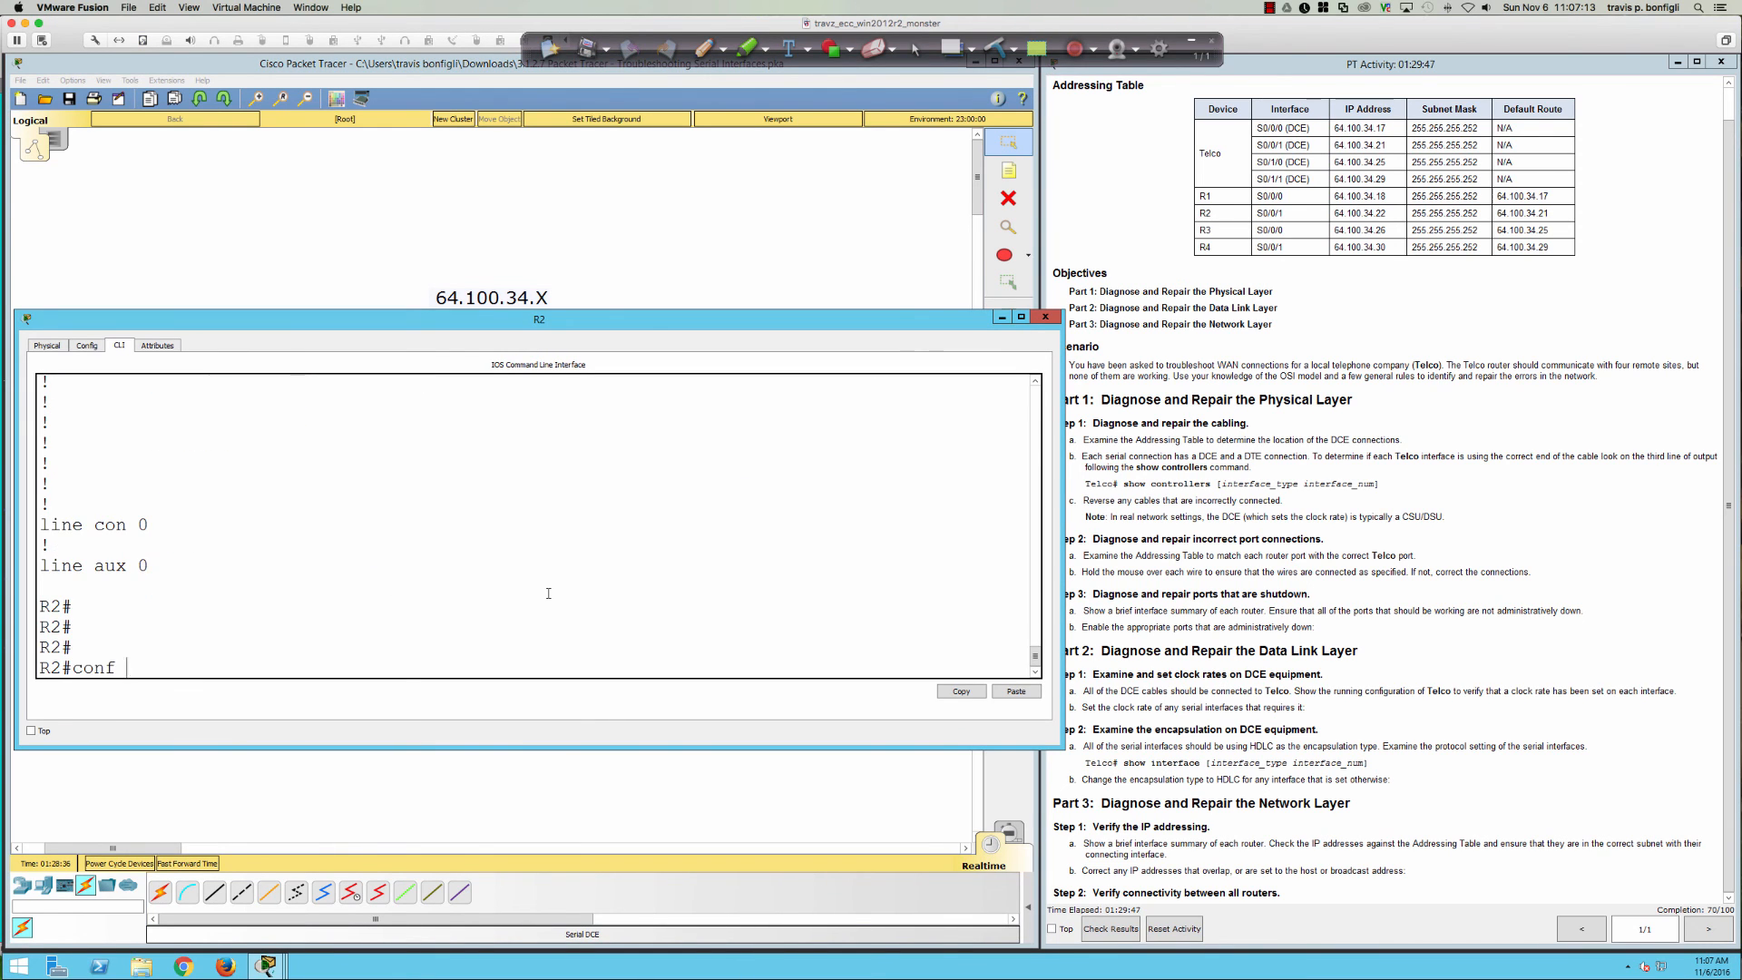
pyautogui.press('Return')
# - Enable the Serial0/0/1 interface on R2 with no shut
pyautogui.write('int s0/0/')
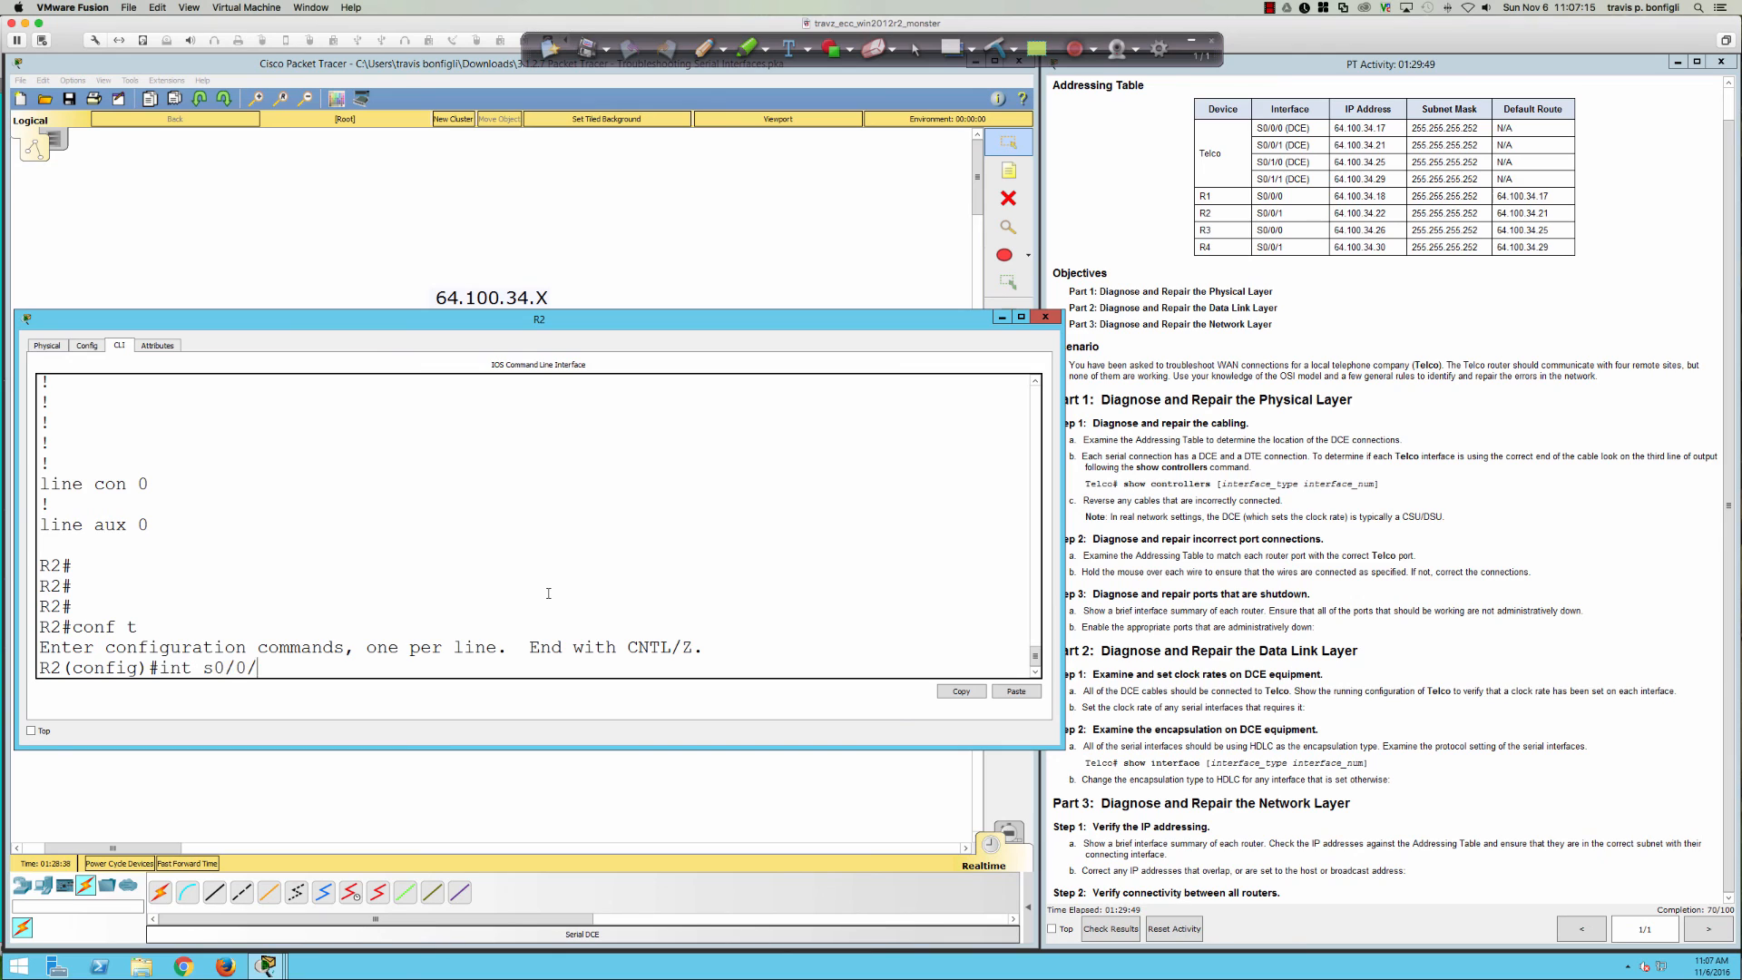
pyautogui.write('1')
pyautogui.press('Return')
pyautogui.write('no ')
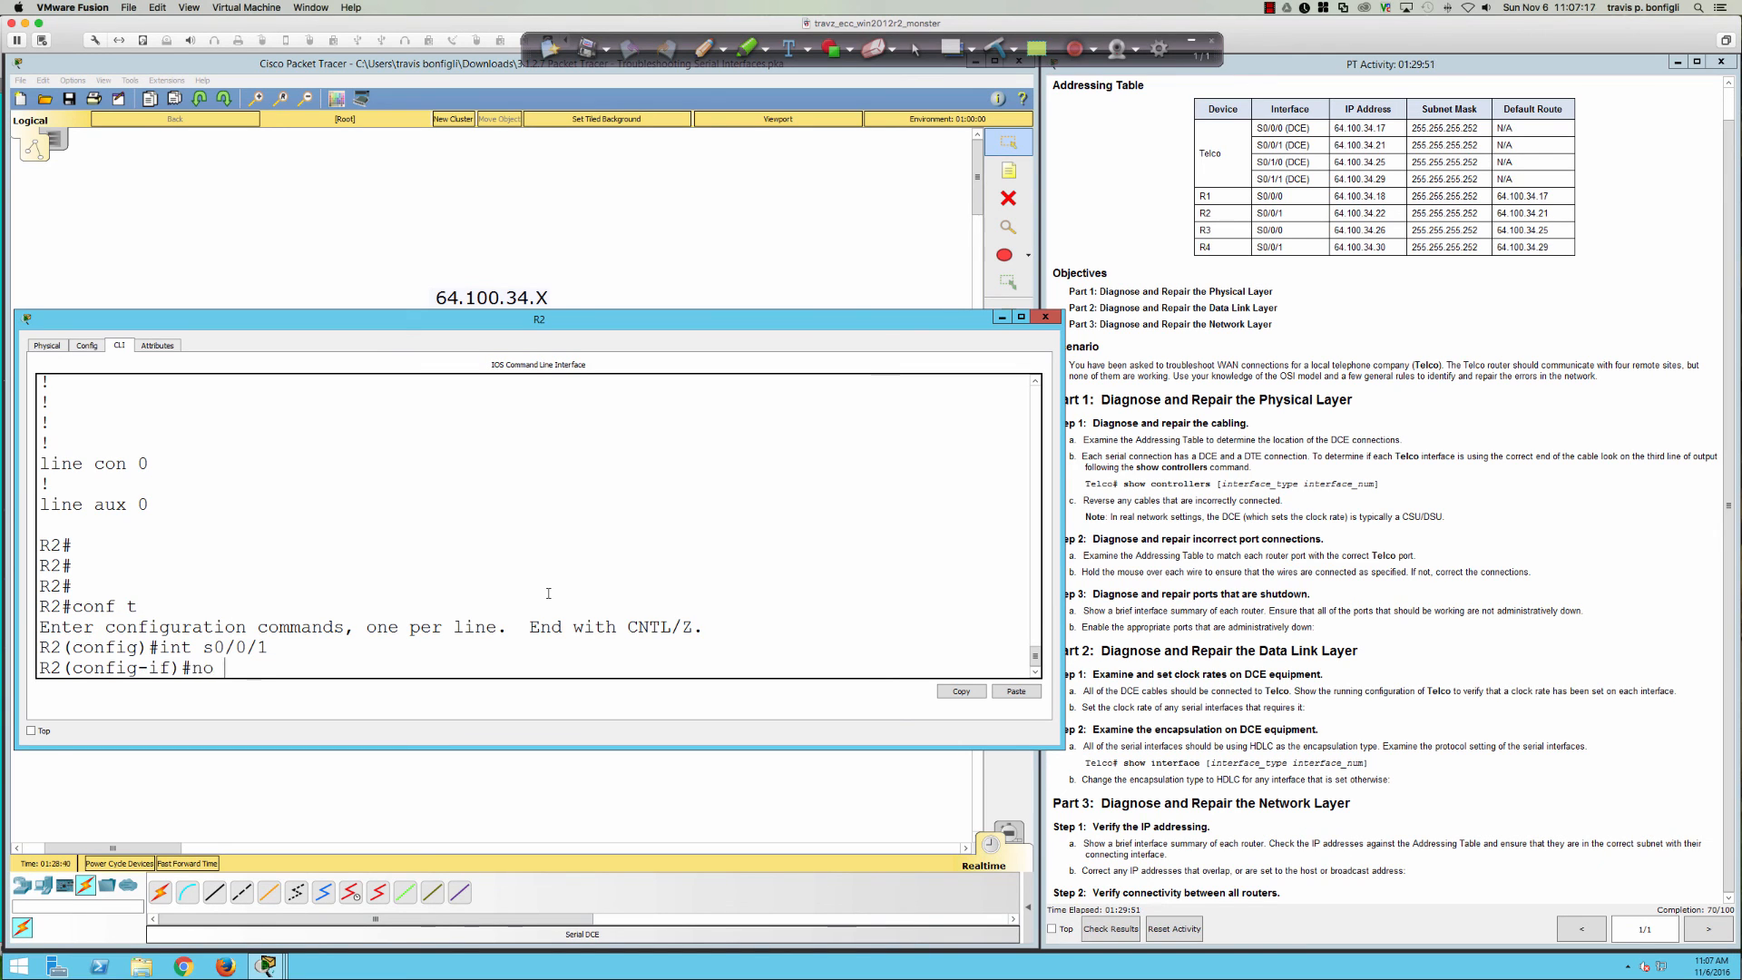
pyautogui.write('shut')
pyautogui.press('Return')
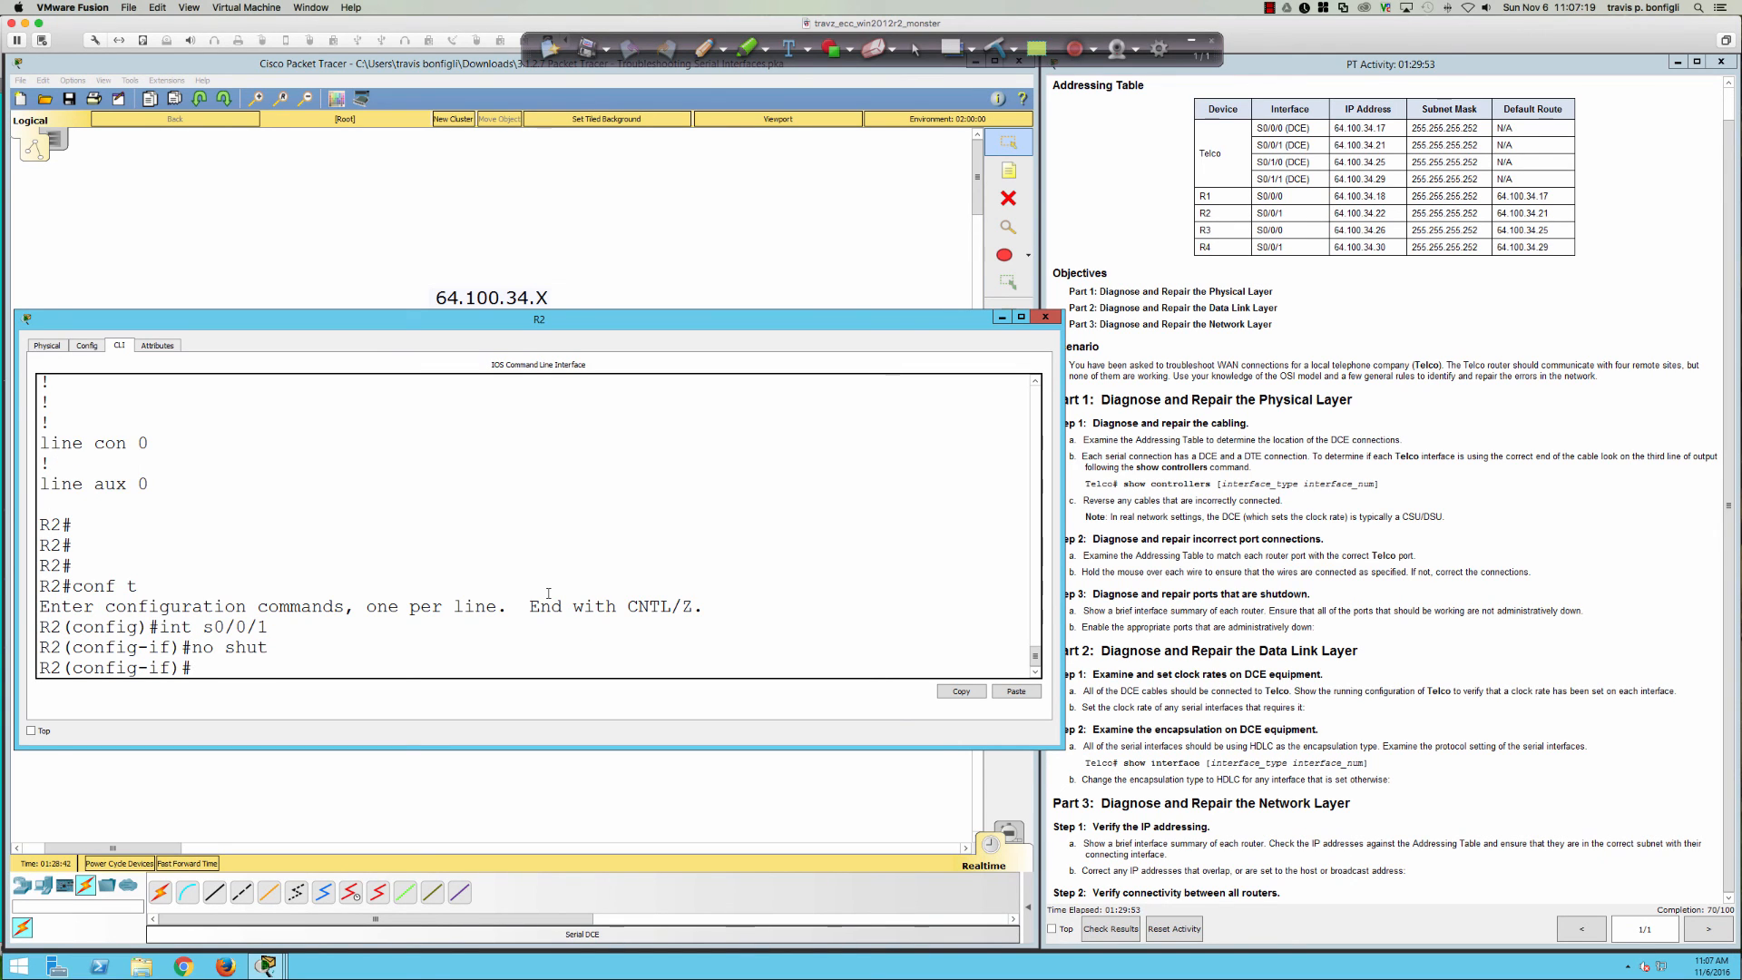
# - Restart R2's Serial0/0/1 interface by issuing shut followed by no shut
pyautogui.write('shut')
pyautogui.press('Return')
pyautogui.press('Return')
pyautogui.press('Return')
pyautogui.press('Return')
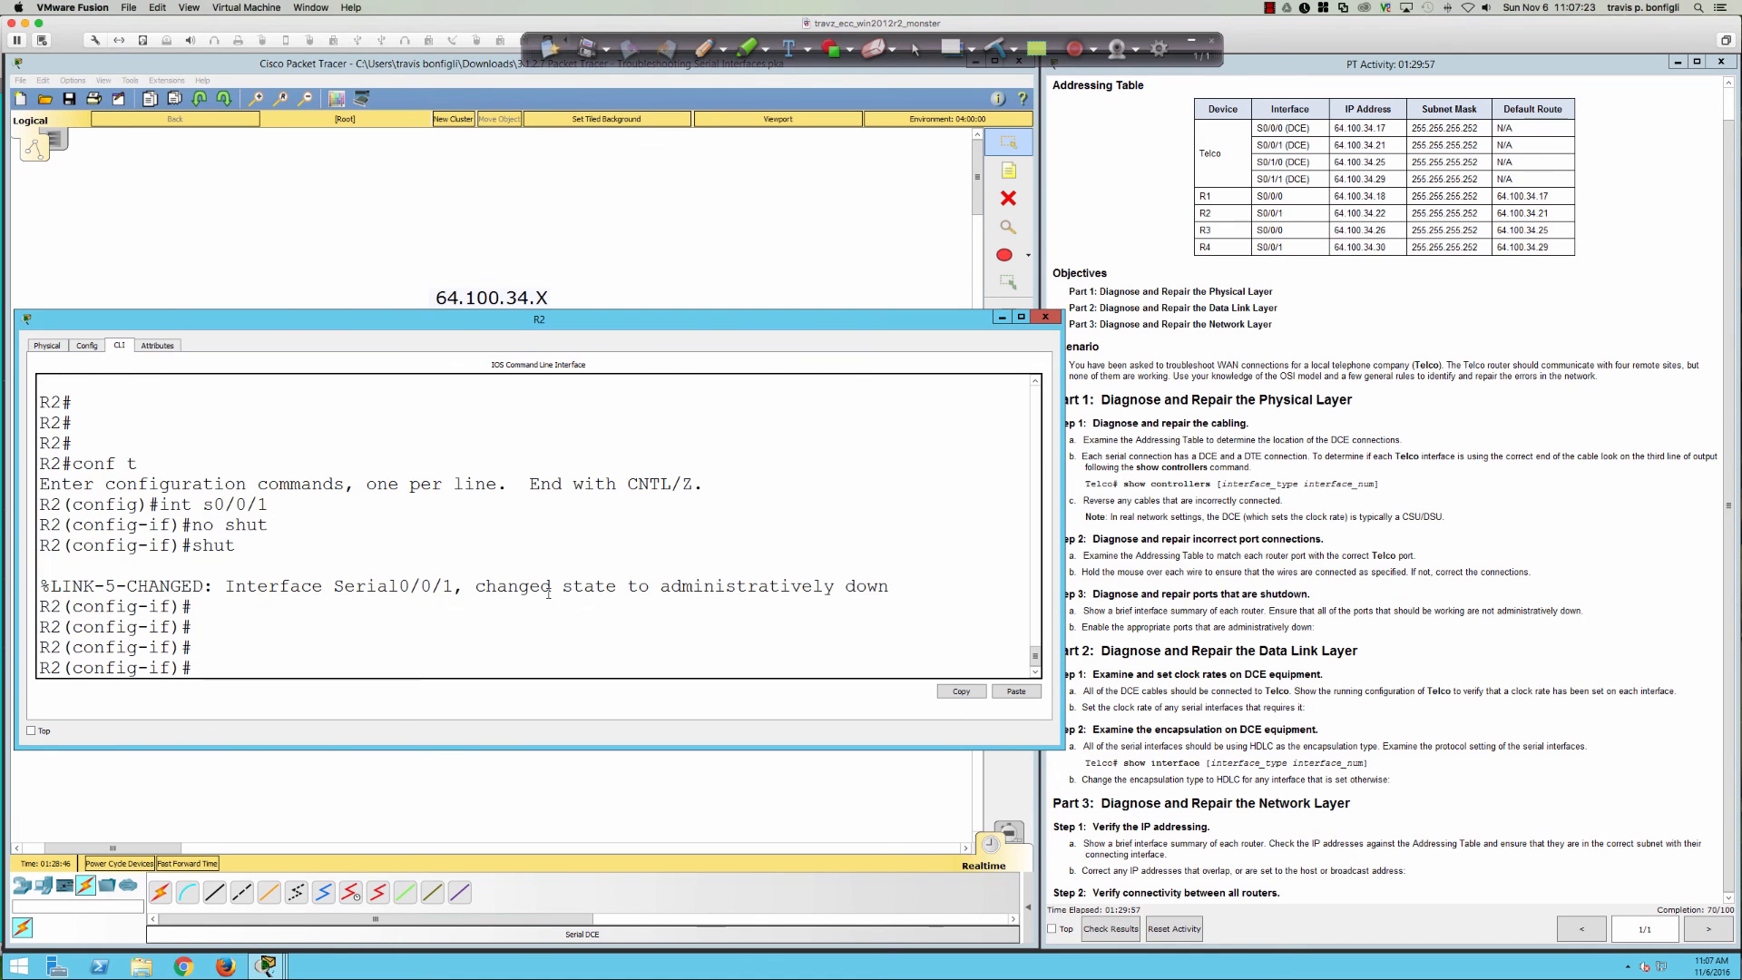
pyautogui.write('no shut')
pyautogui.press('Return')
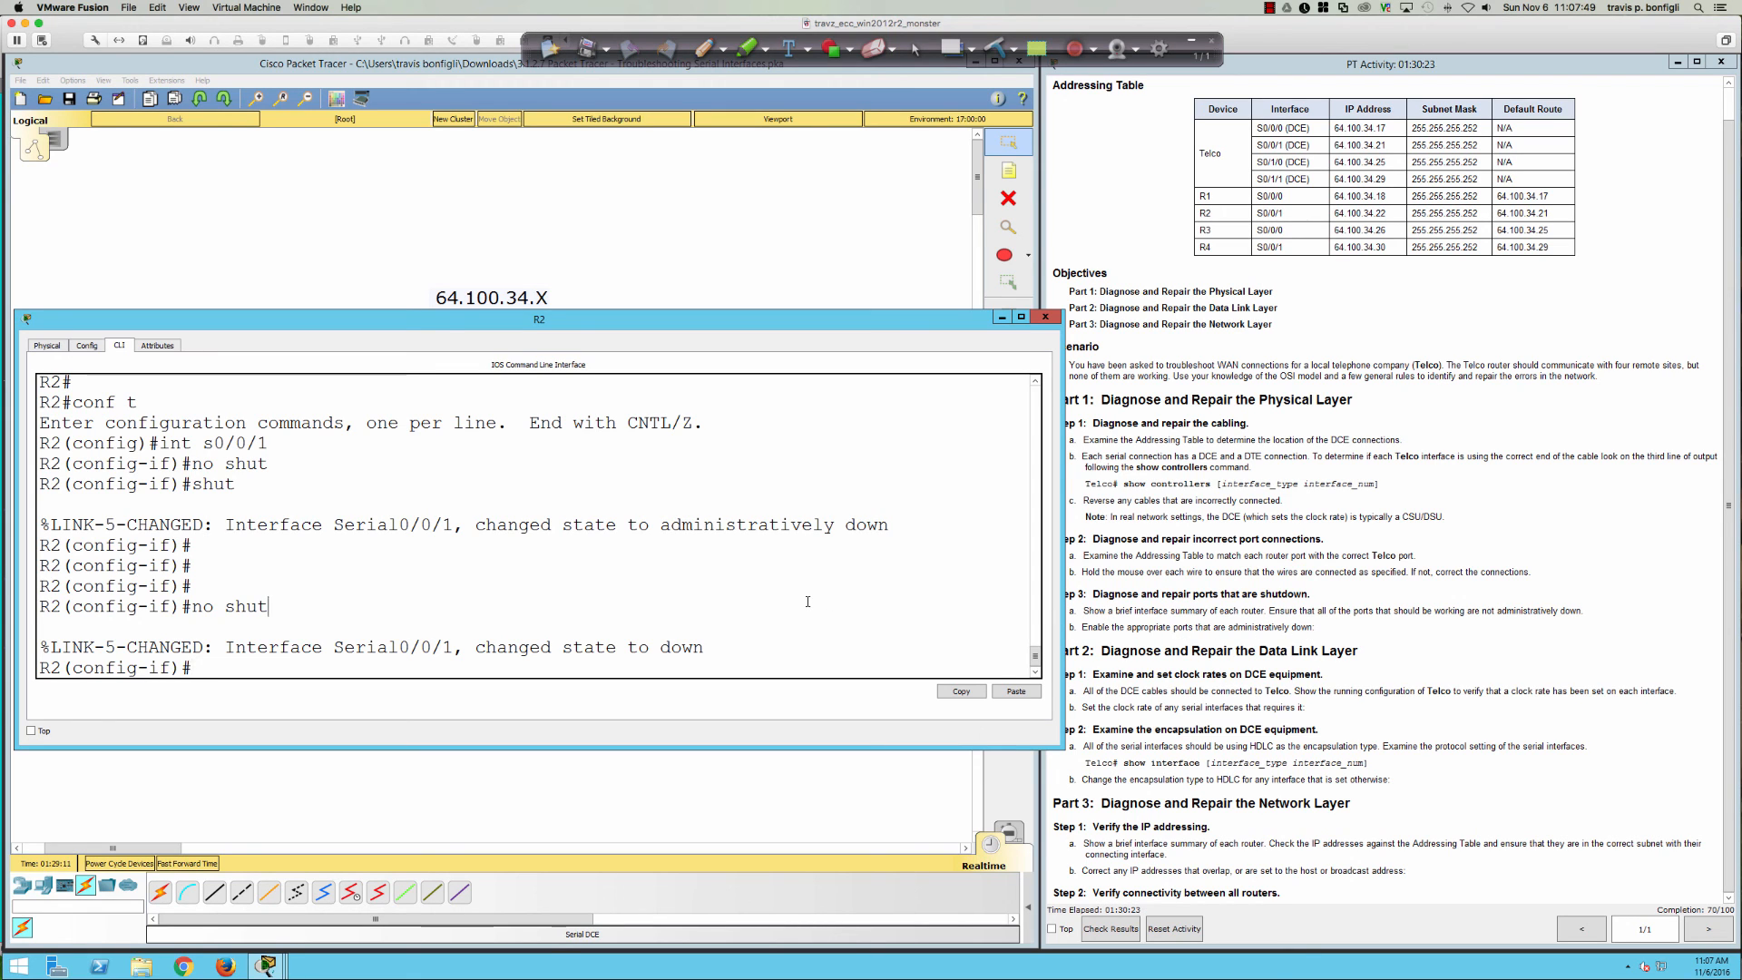
# - Show R2's brief IP interface summary with do sh ip int bri, check Serial0/0/1, and close the R2 window
pyautogui.write('do sh ip int bri')
pyautogui.press('Return')
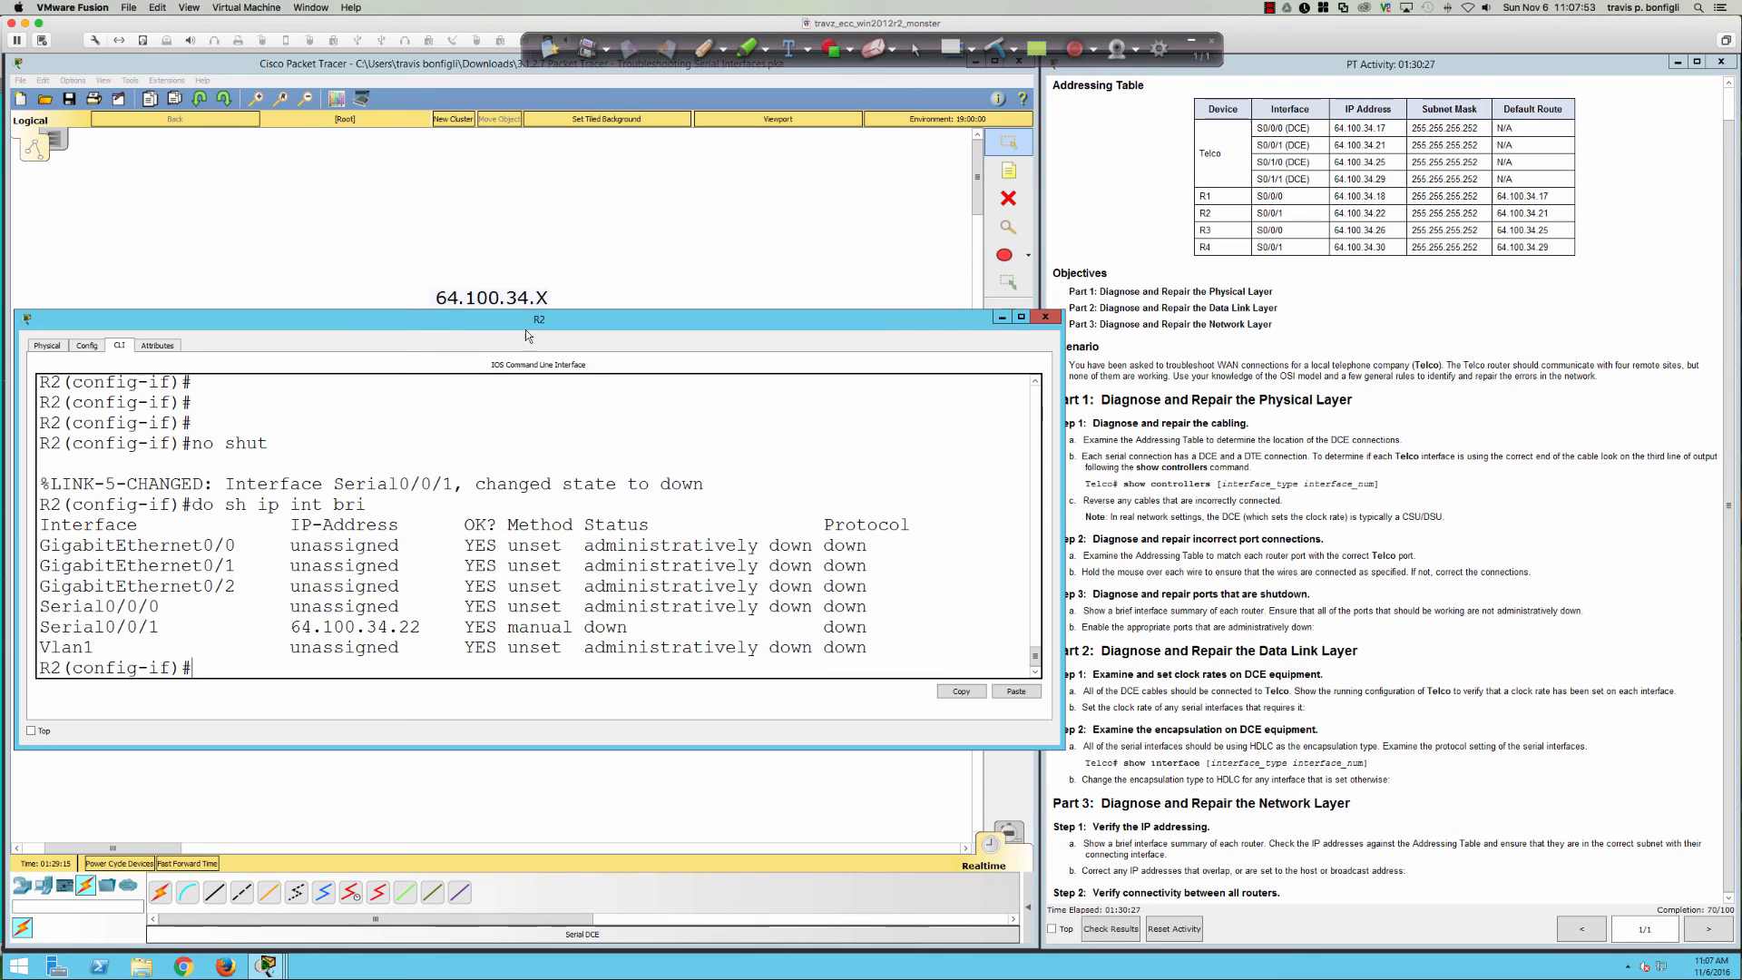
pyautogui.click(1045, 317)
# - Leave the paged configuration listing on Telco and restart its Serial0/0/1 interface with shut and no shut
pyautogui.click(481, 353)
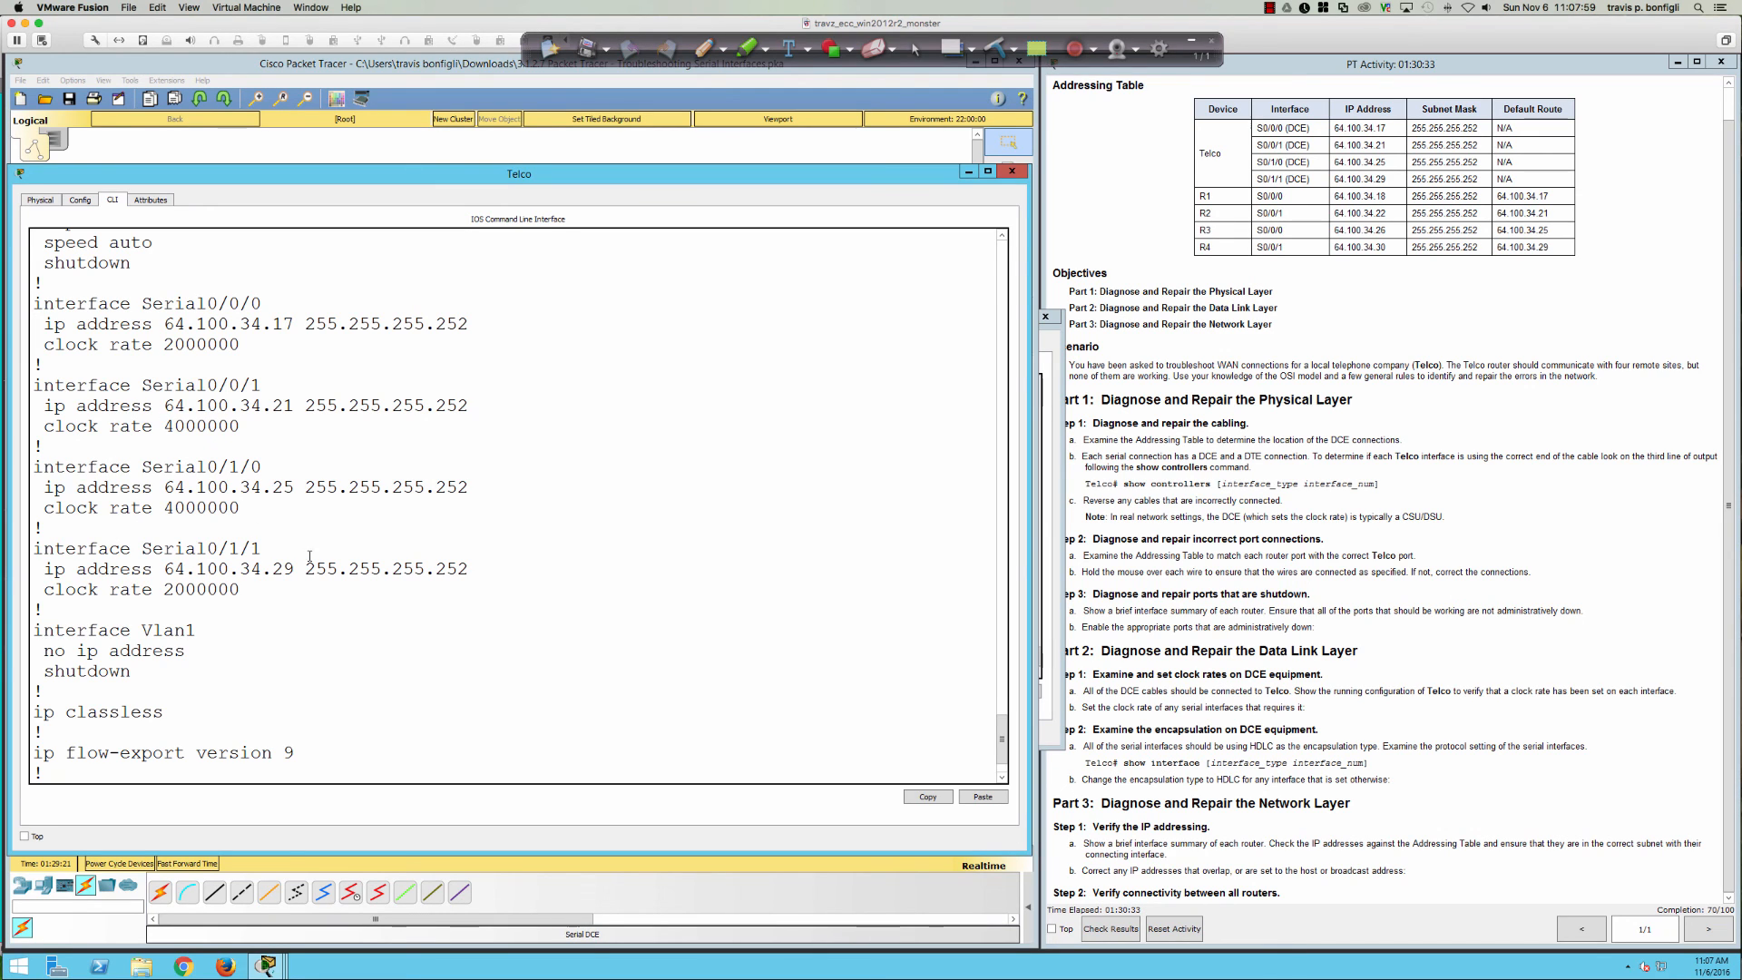
pyautogui.scroll(-2, 309, 556)
pyautogui.hotkey('ctrl', 'c')
pyautogui.write('int')
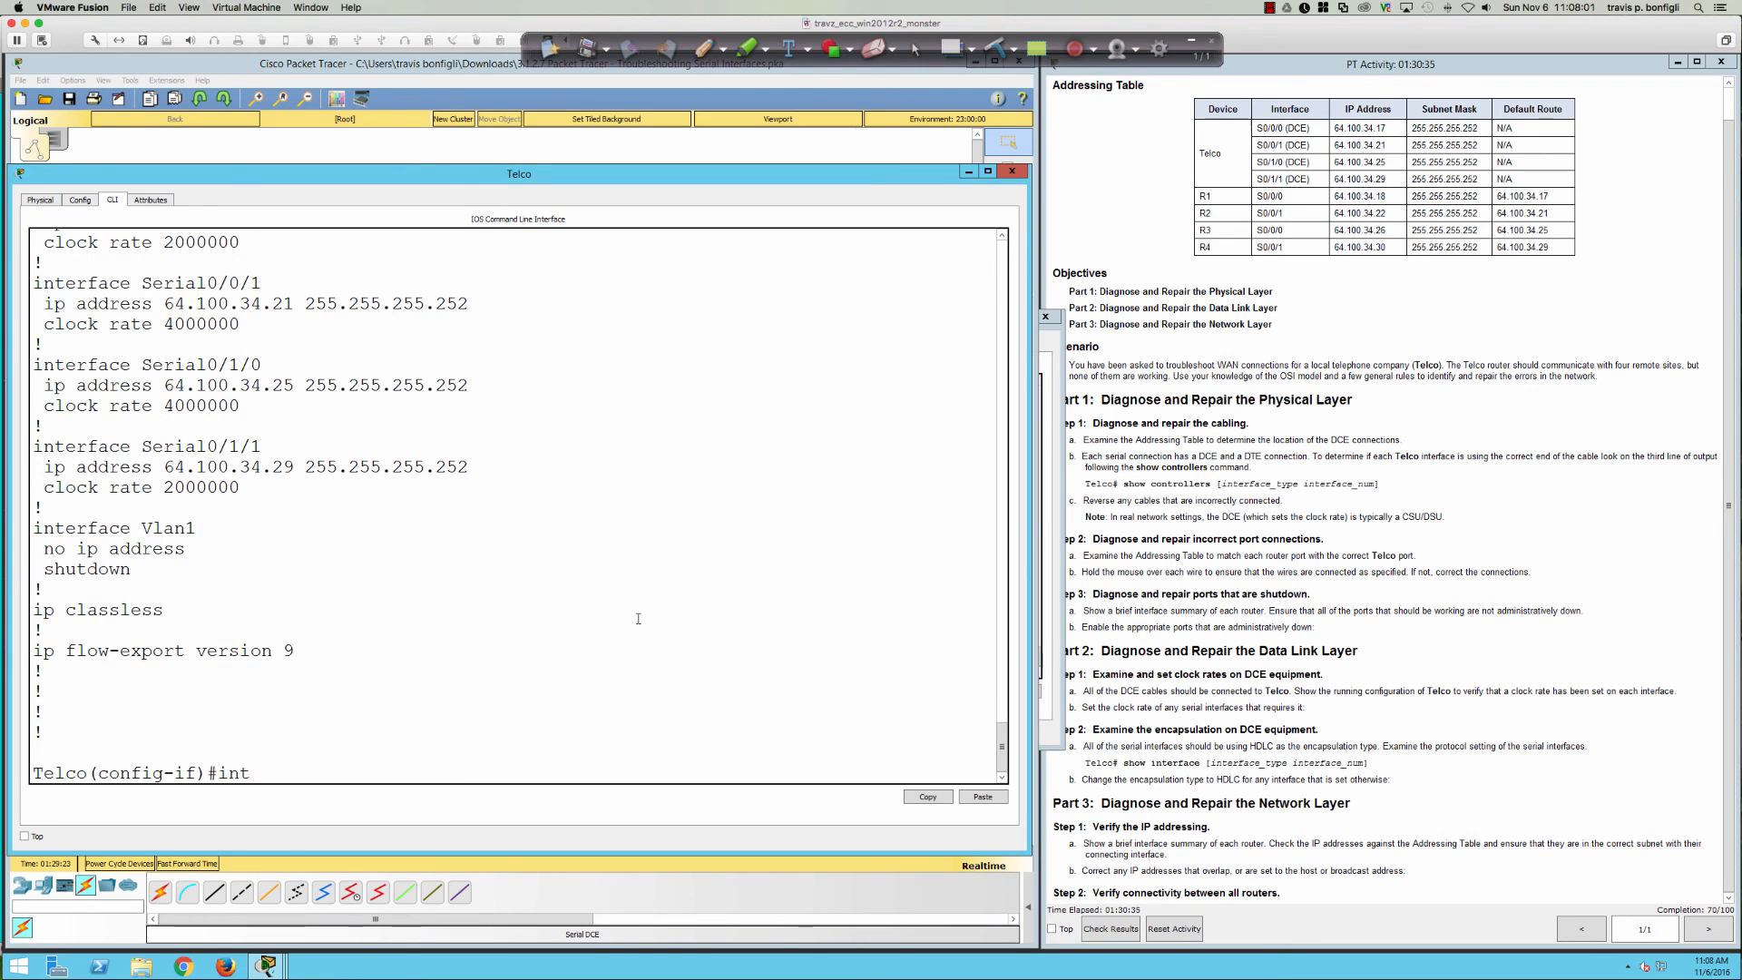
pyautogui.write(' s0/0/1')
pyautogui.press('Return')
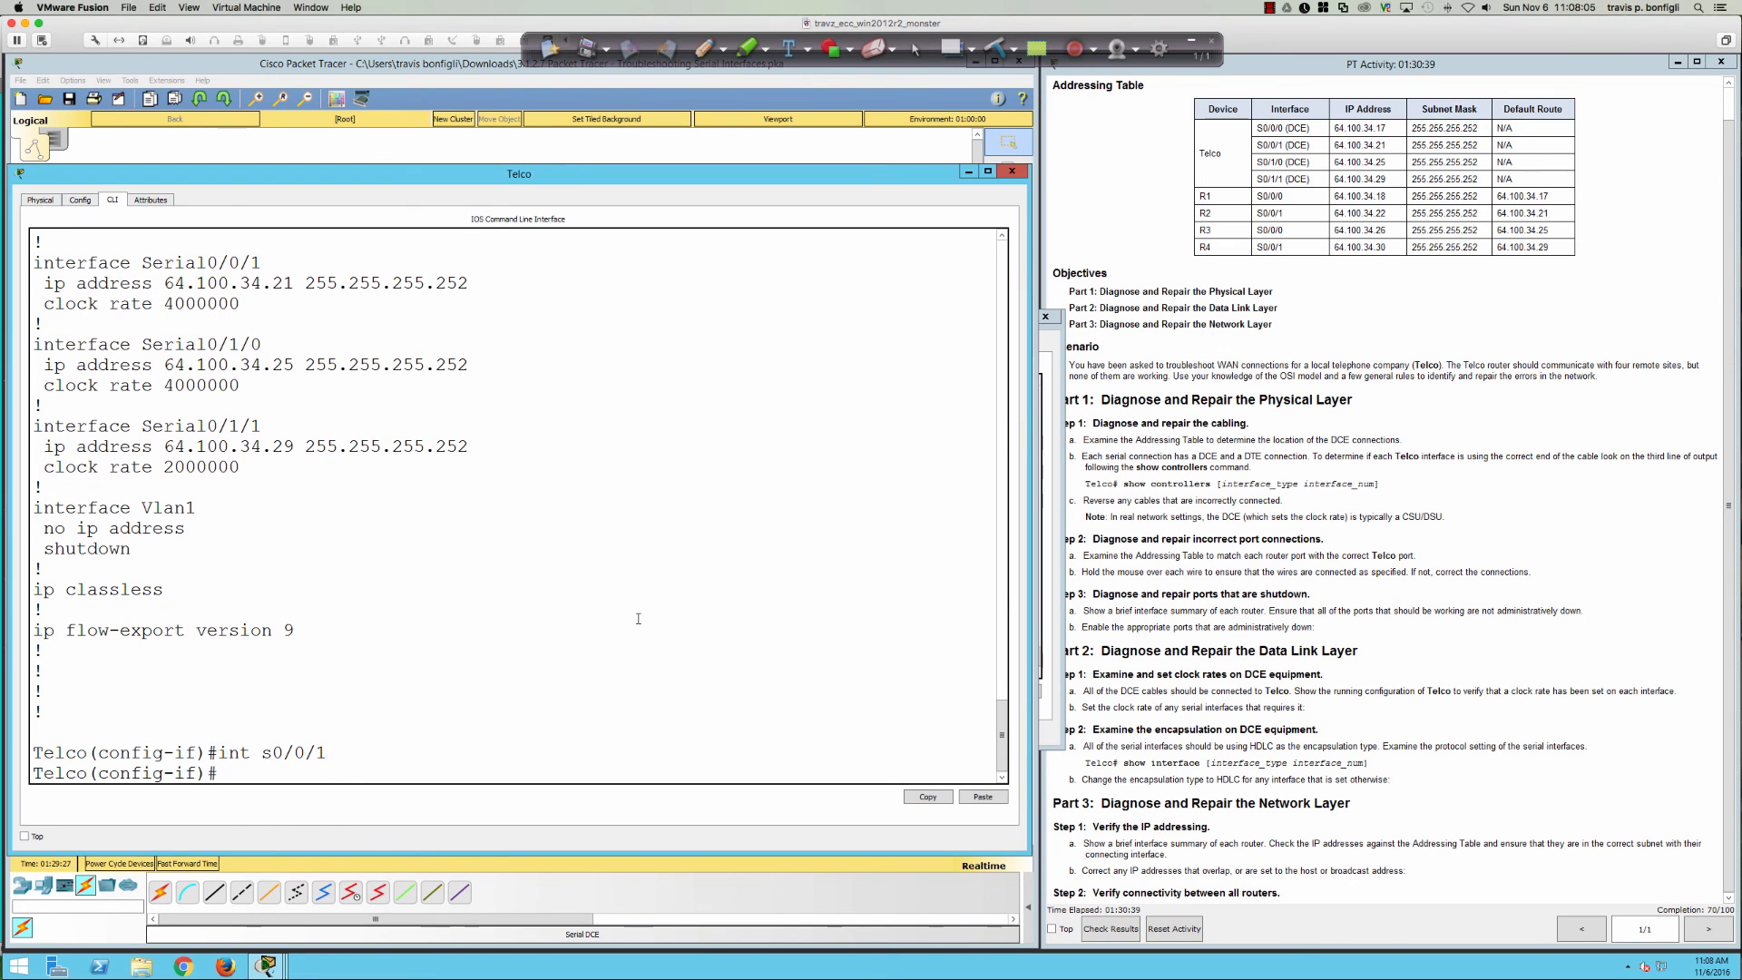
pyautogui.write('shut')
pyautogui.press('Return')
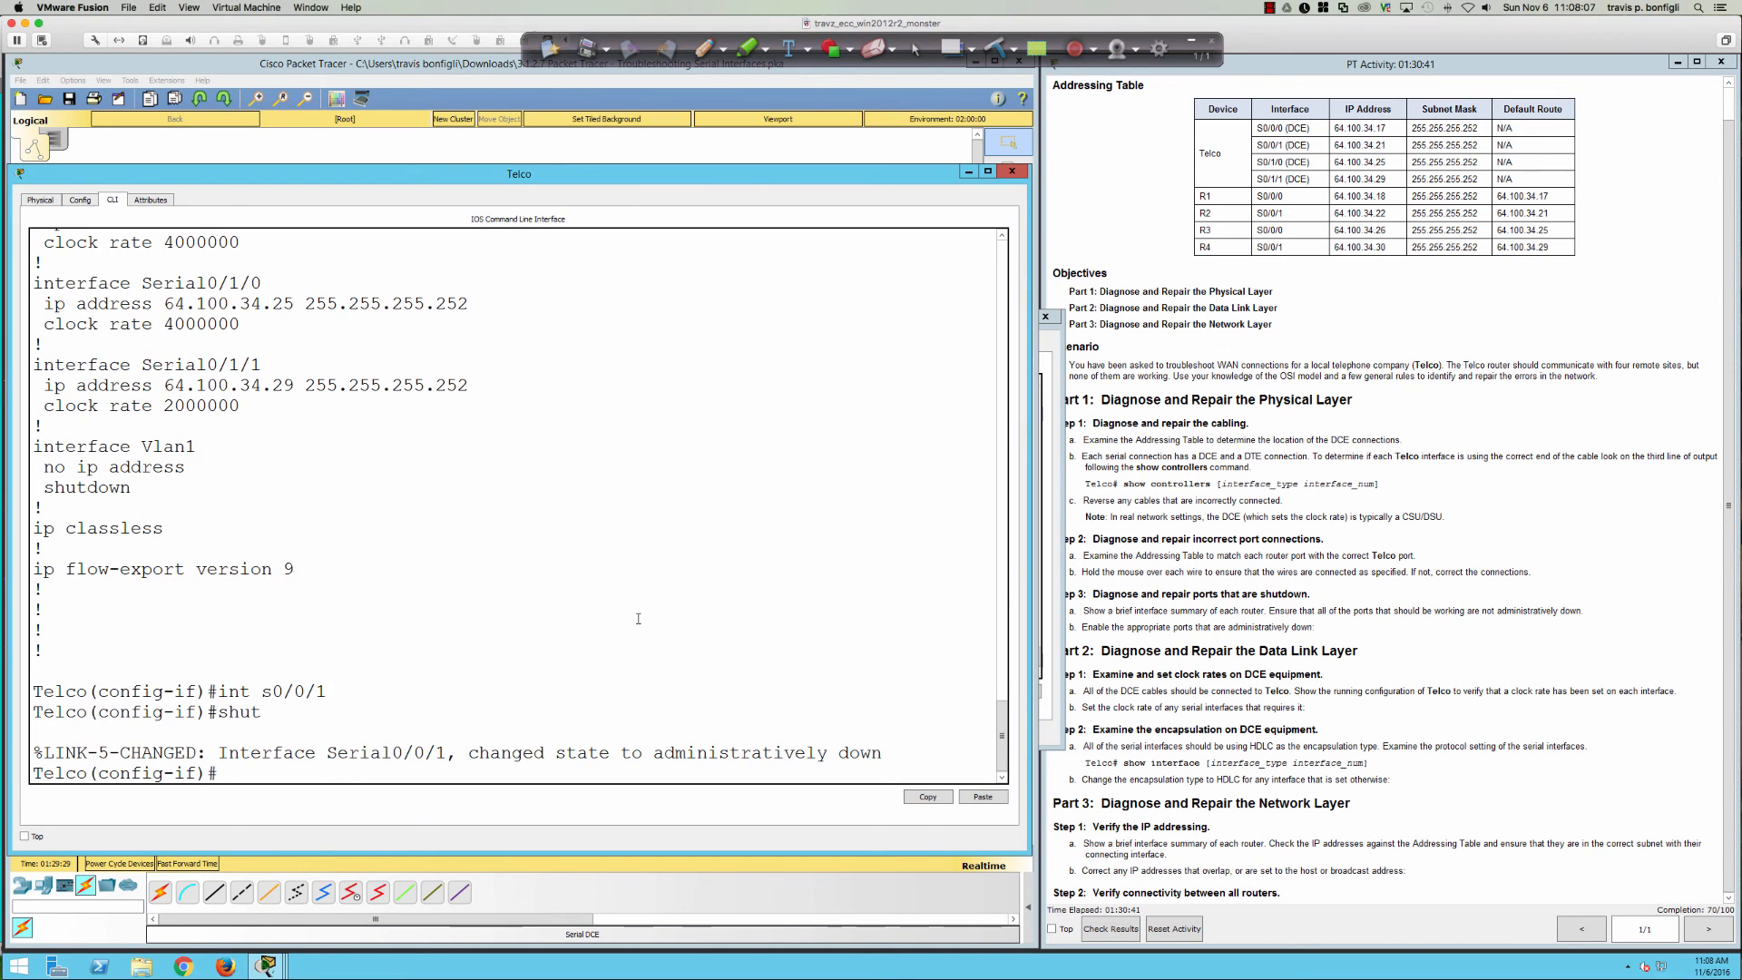
pyautogui.press('Return')
pyautogui.press('Return')
pyautogui.press('Return')
pyautogui.write('no shut')
pyautogui.press('Return')
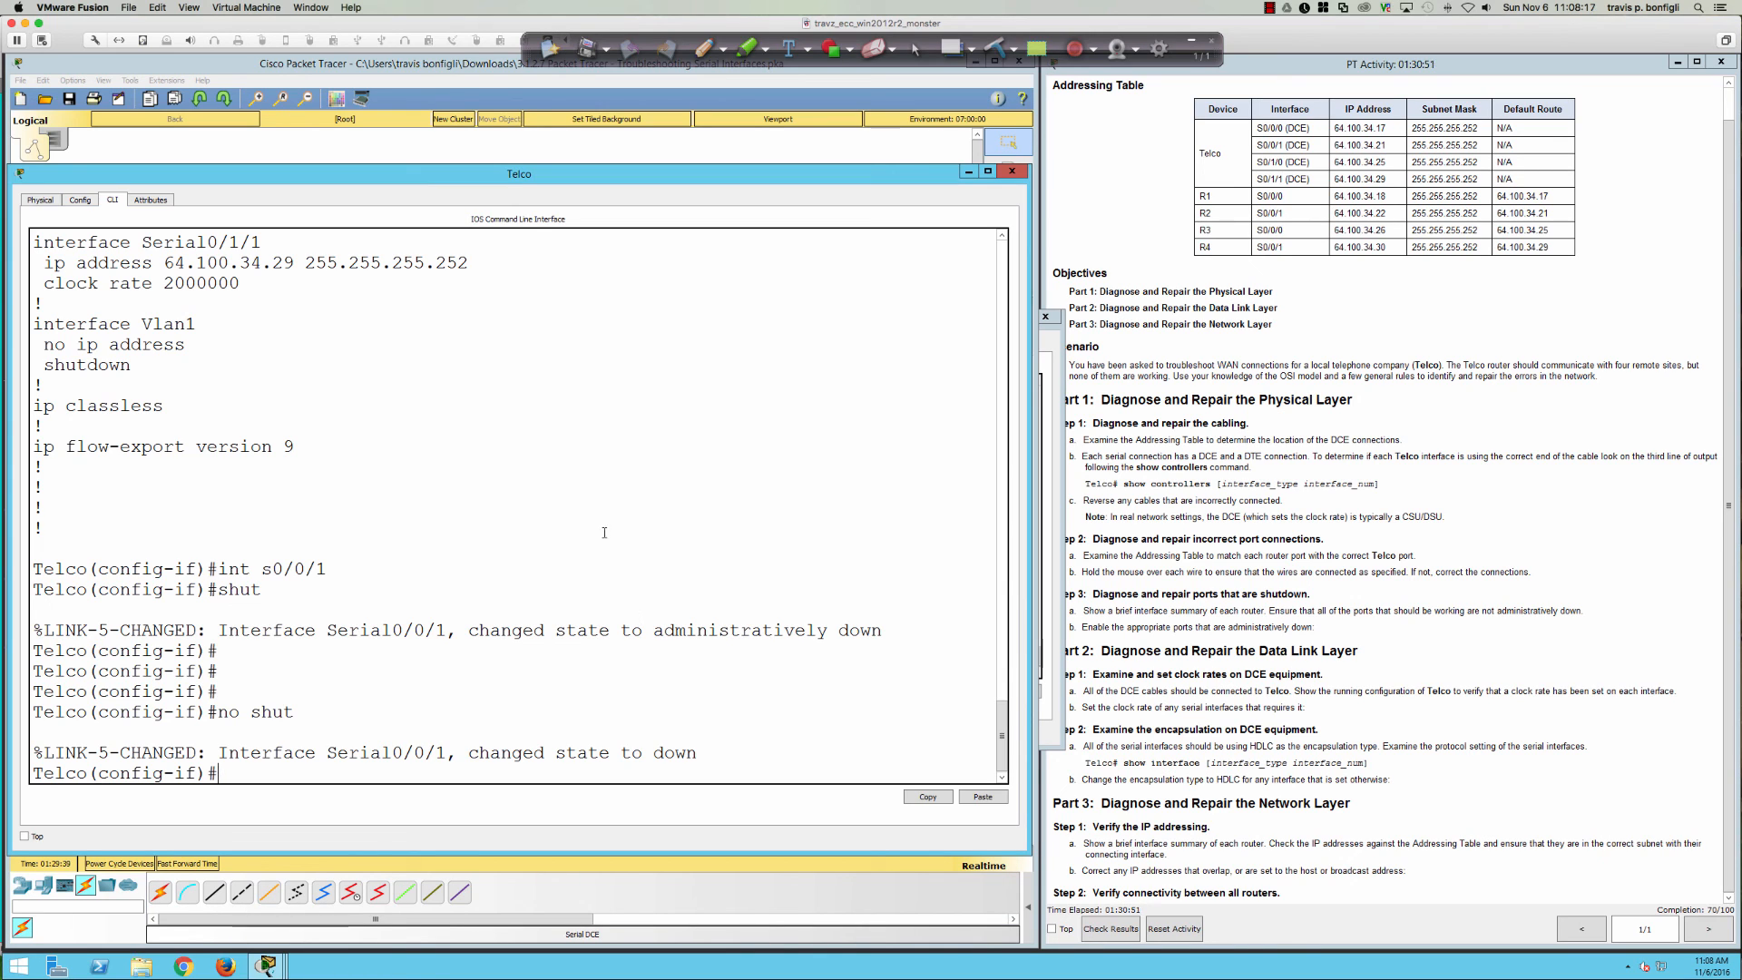
# - Check the Telco–R2 link lights in the topology and recheck the Serial0/0/1 status in R2's interface summary
pyautogui.click(506, 145)
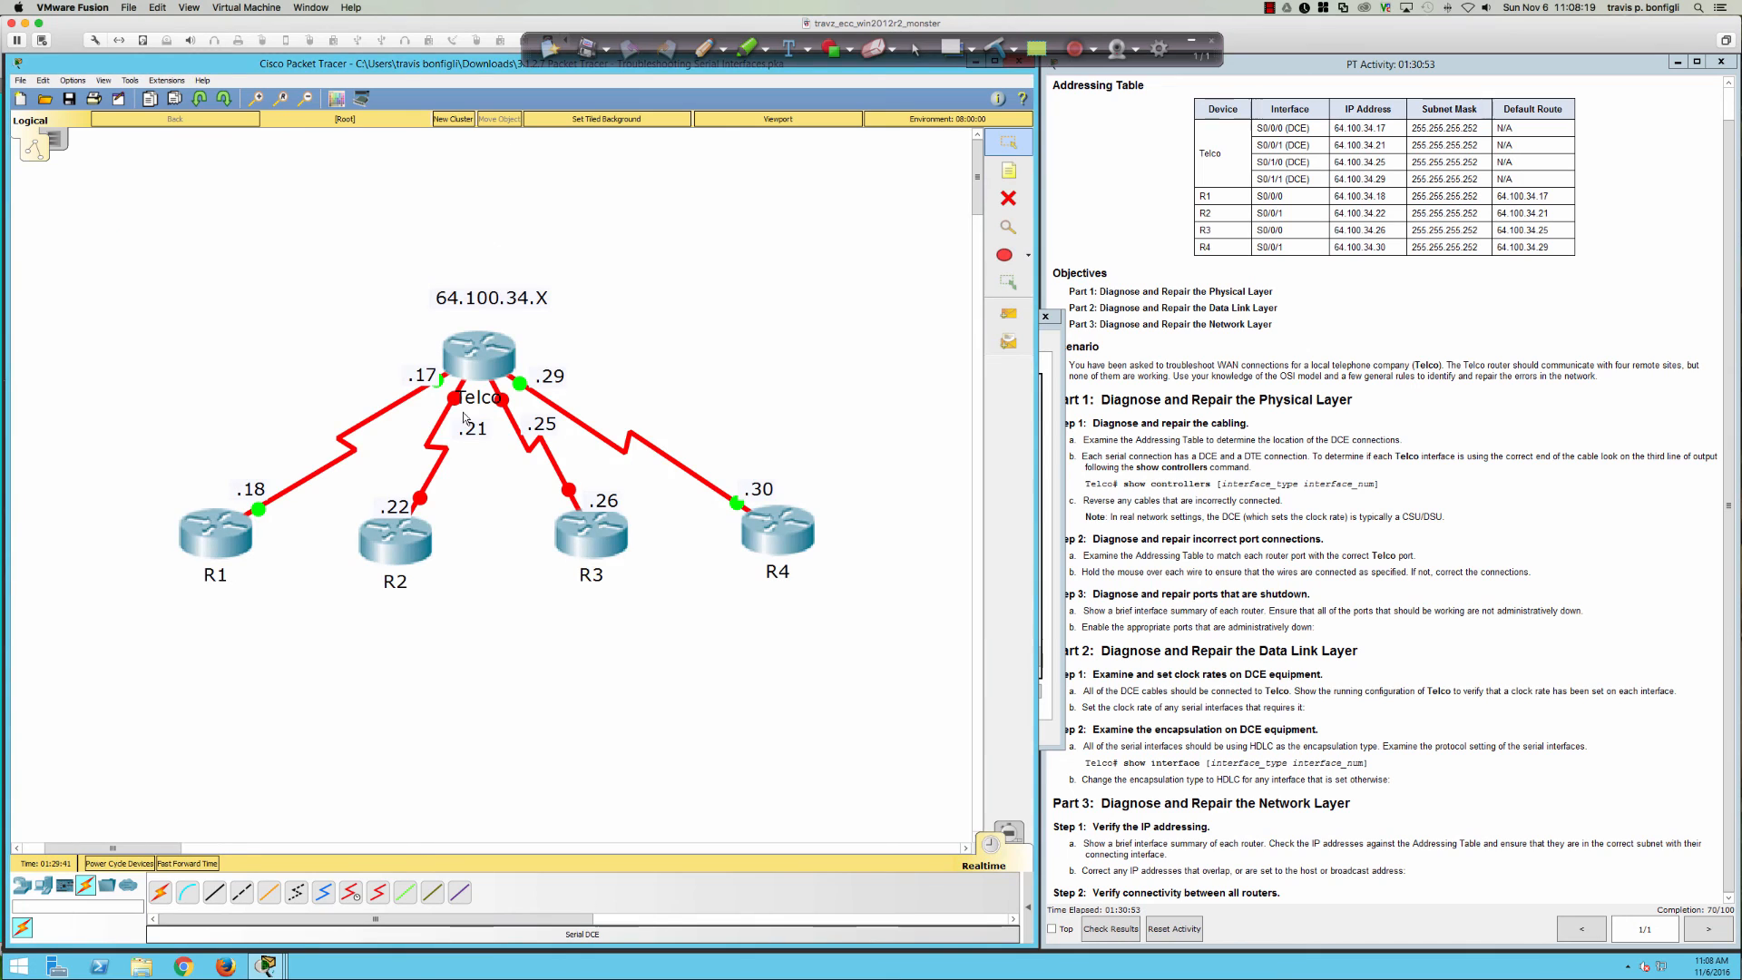
pyautogui.click(469, 364)
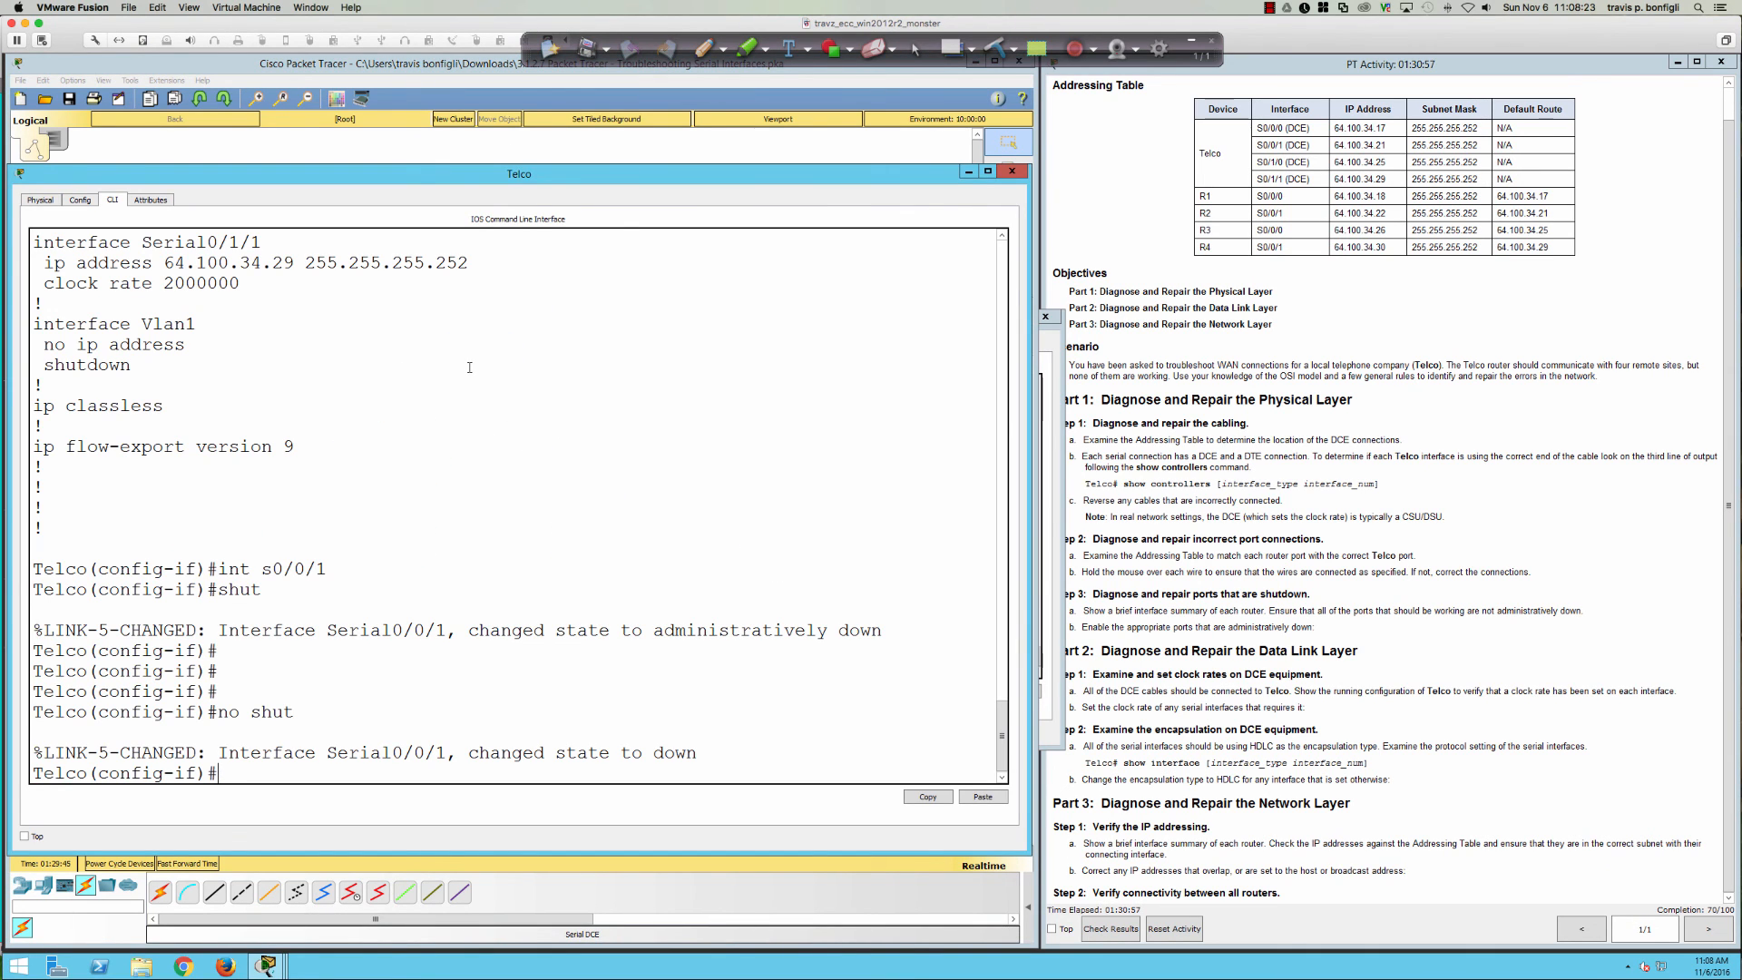
pyautogui.click(449, 131)
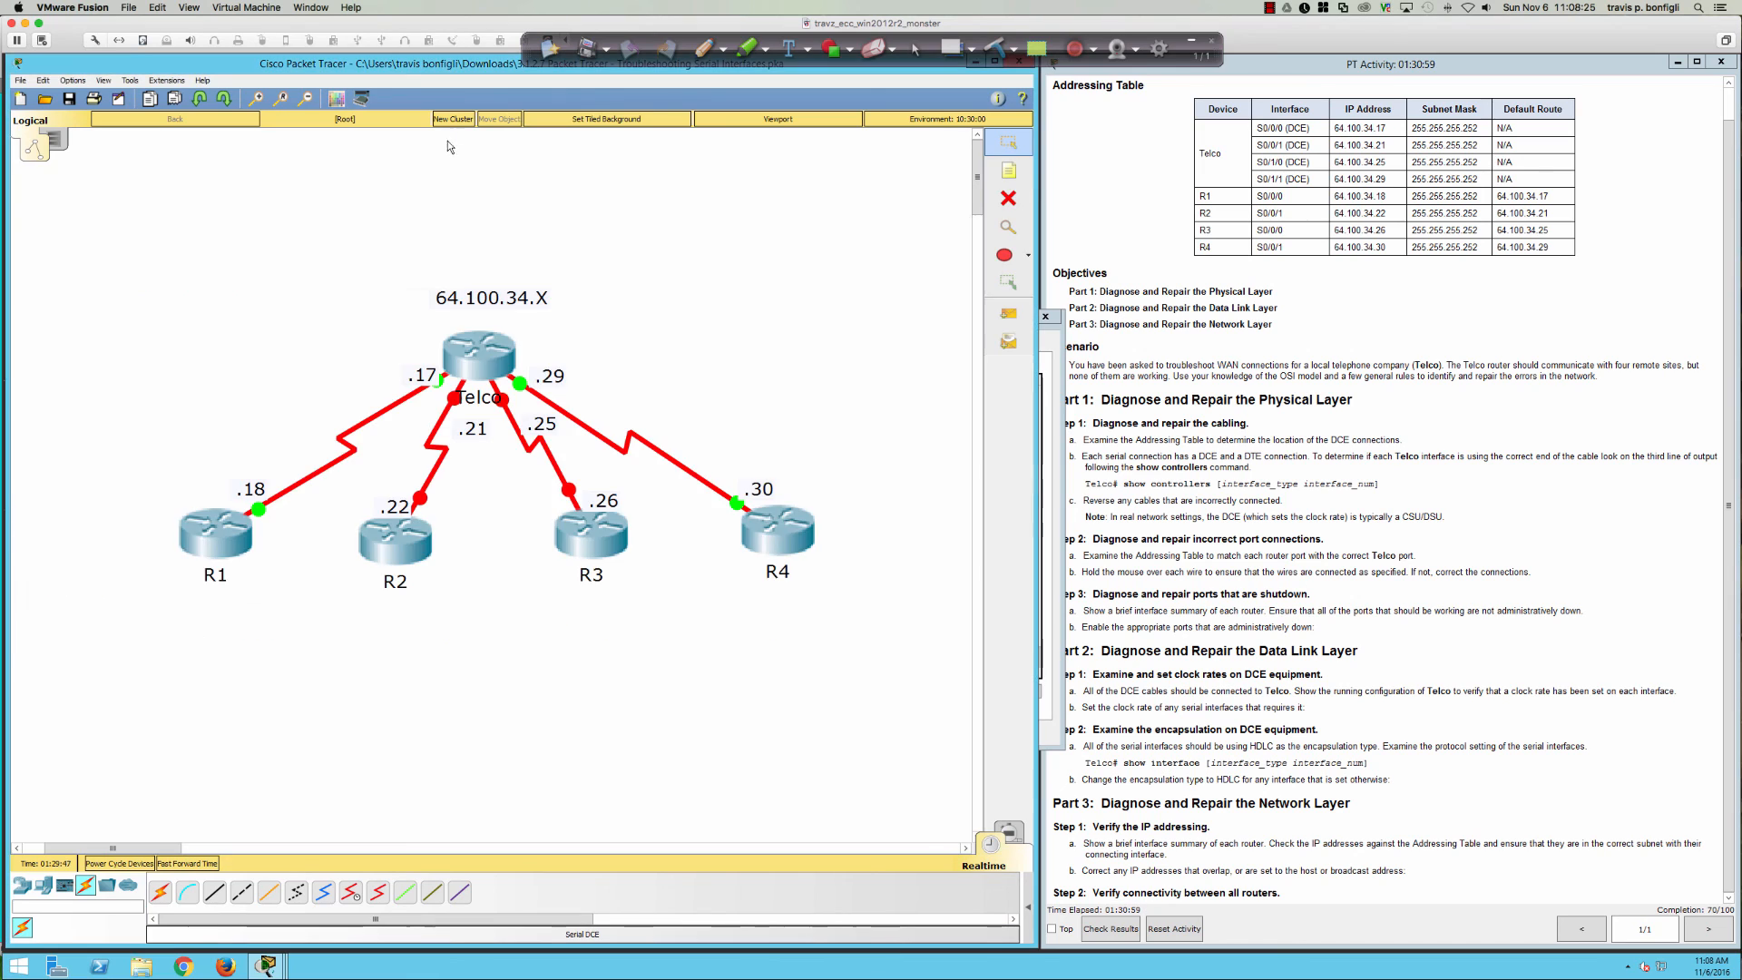
pyautogui.click(399, 521)
pyautogui.click(400, 510)
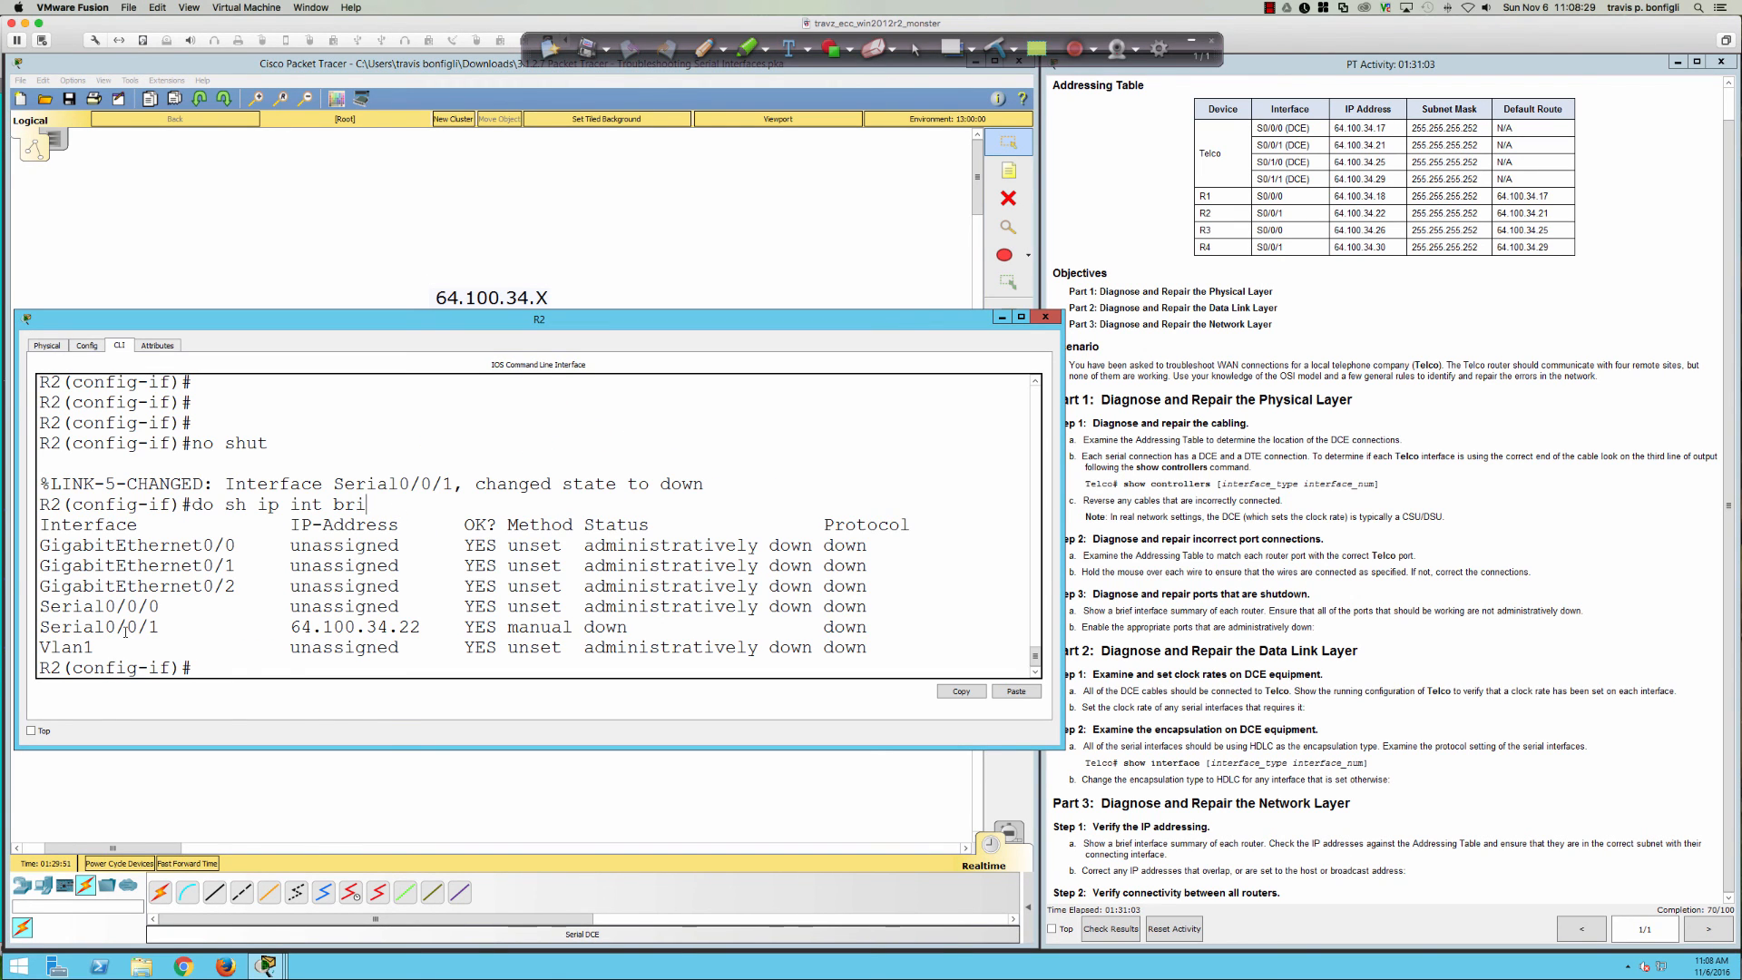
pyautogui.click(437, 254)
# - Show R3's brief IP interface summary with sh ip int bri and check its serial interfaces
pyautogui.click(572, 535)
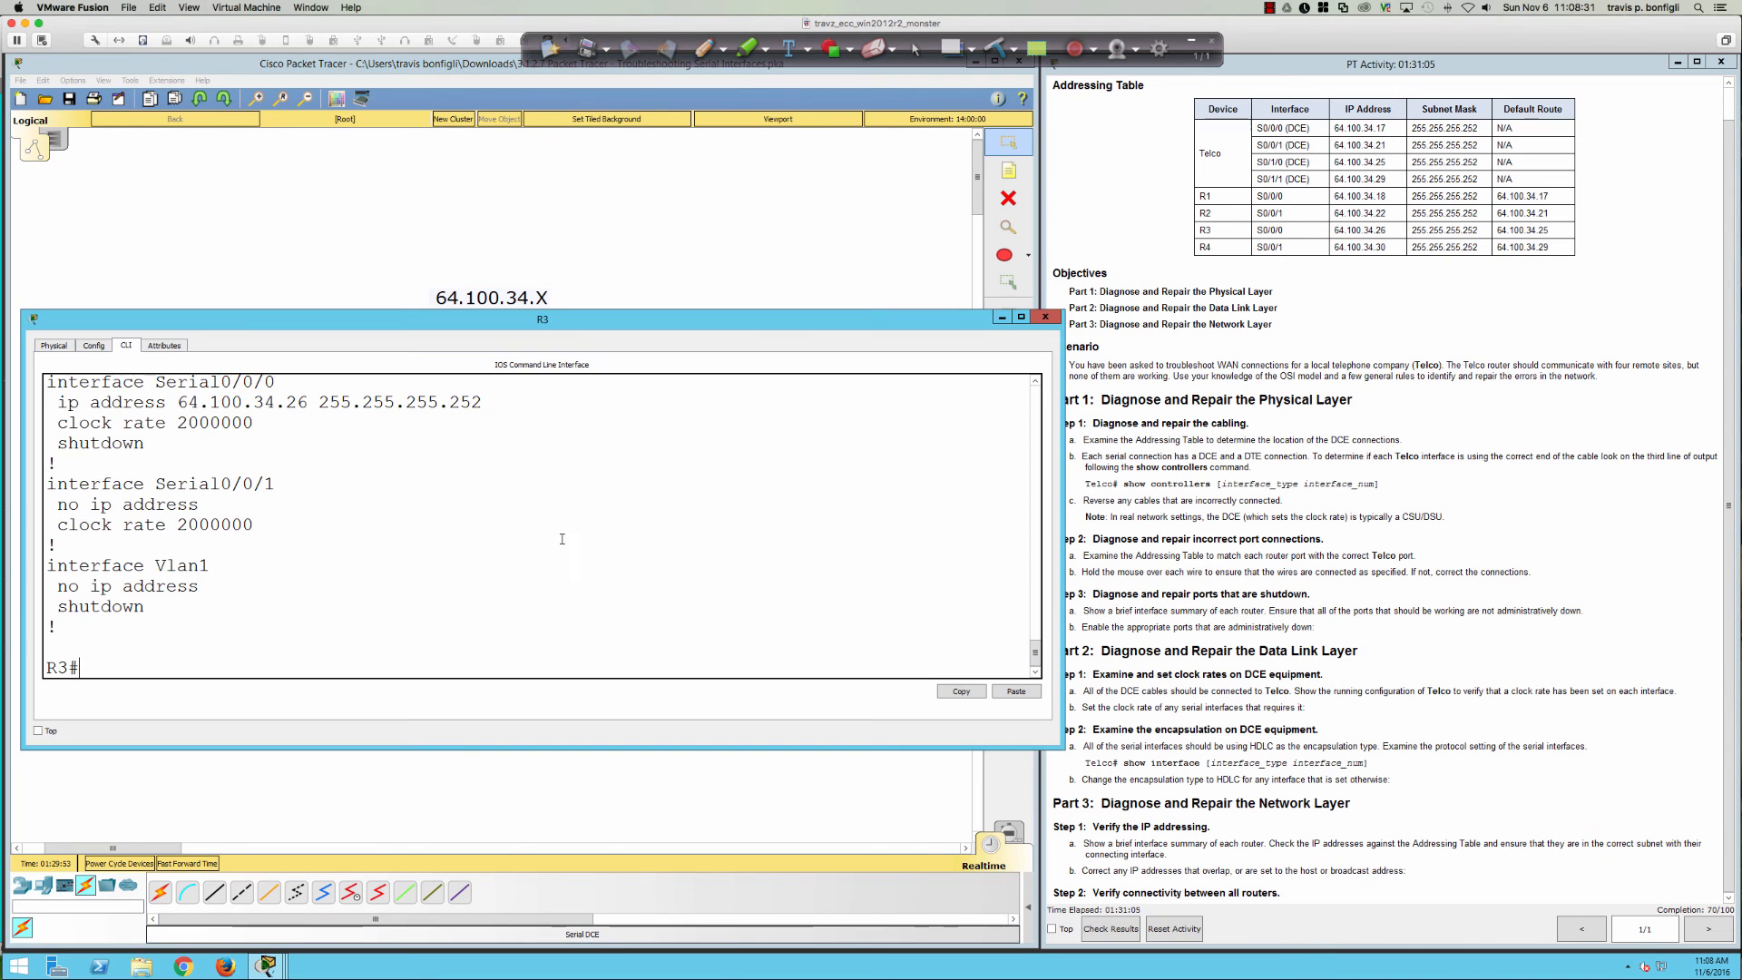
pyautogui.click(440, 521)
pyautogui.write('sh ip int bri')
pyautogui.press('Return')
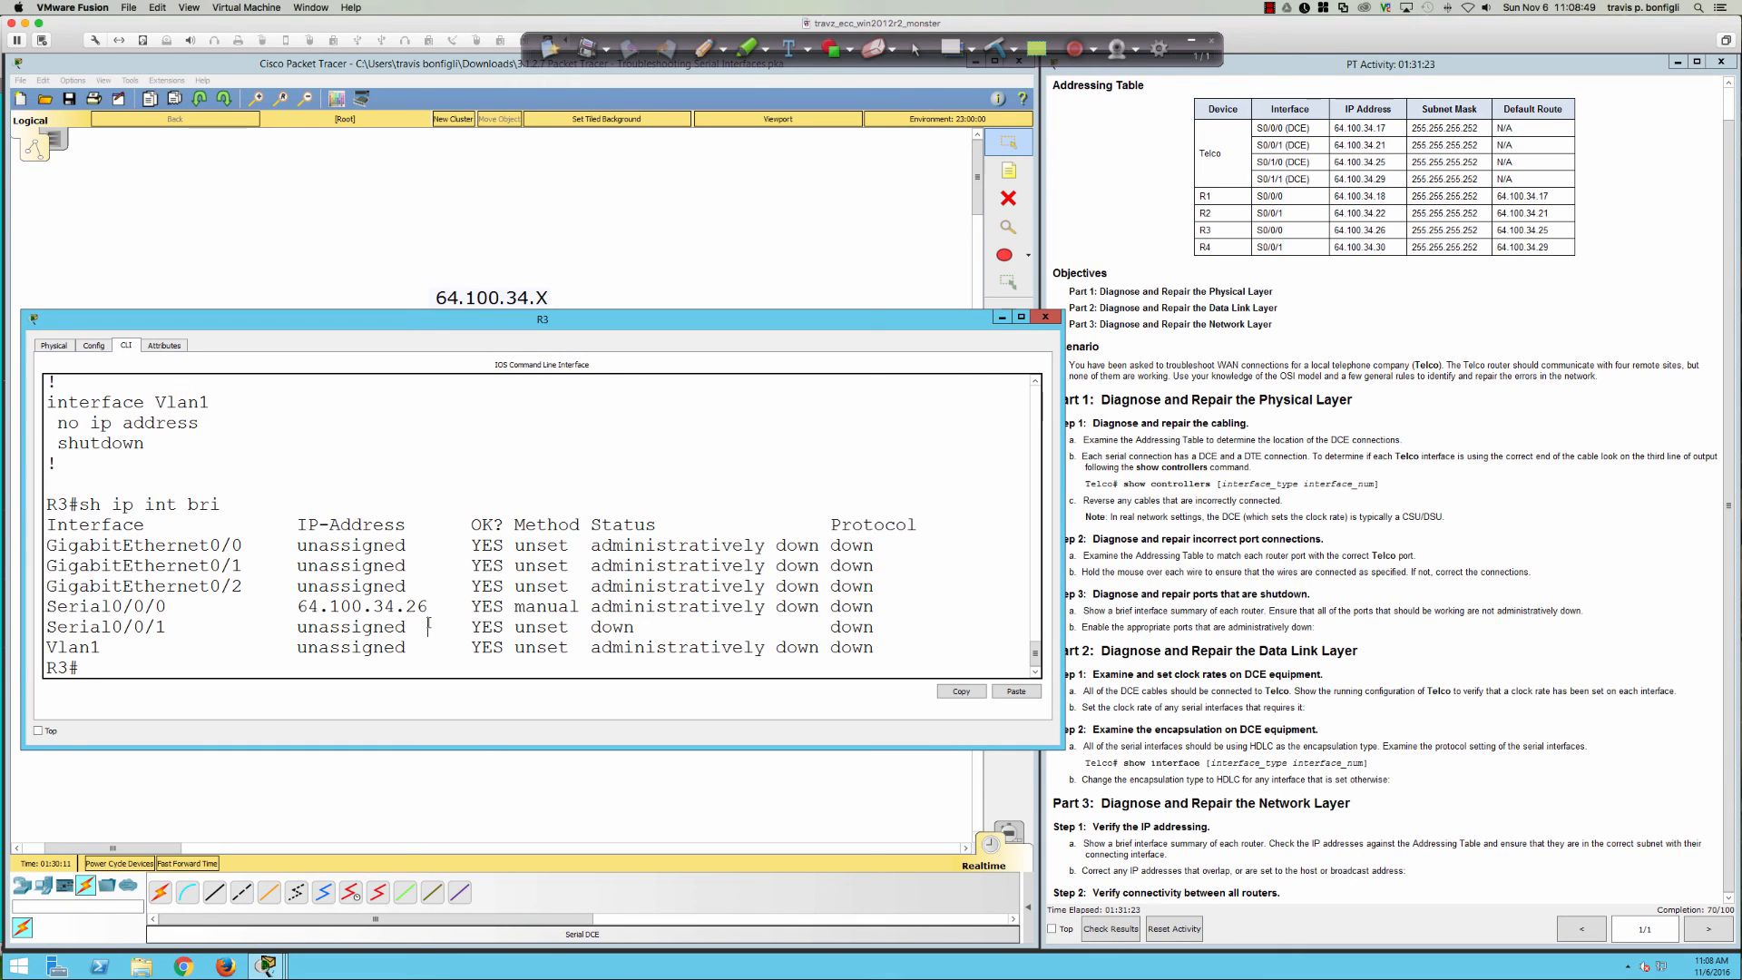
# - Enable the Serial0/0/0 interface on R3 from configuration mode with no shut
pyautogui.write('conf t')
pyautogui.press('Return')
pyautogui.write('int')
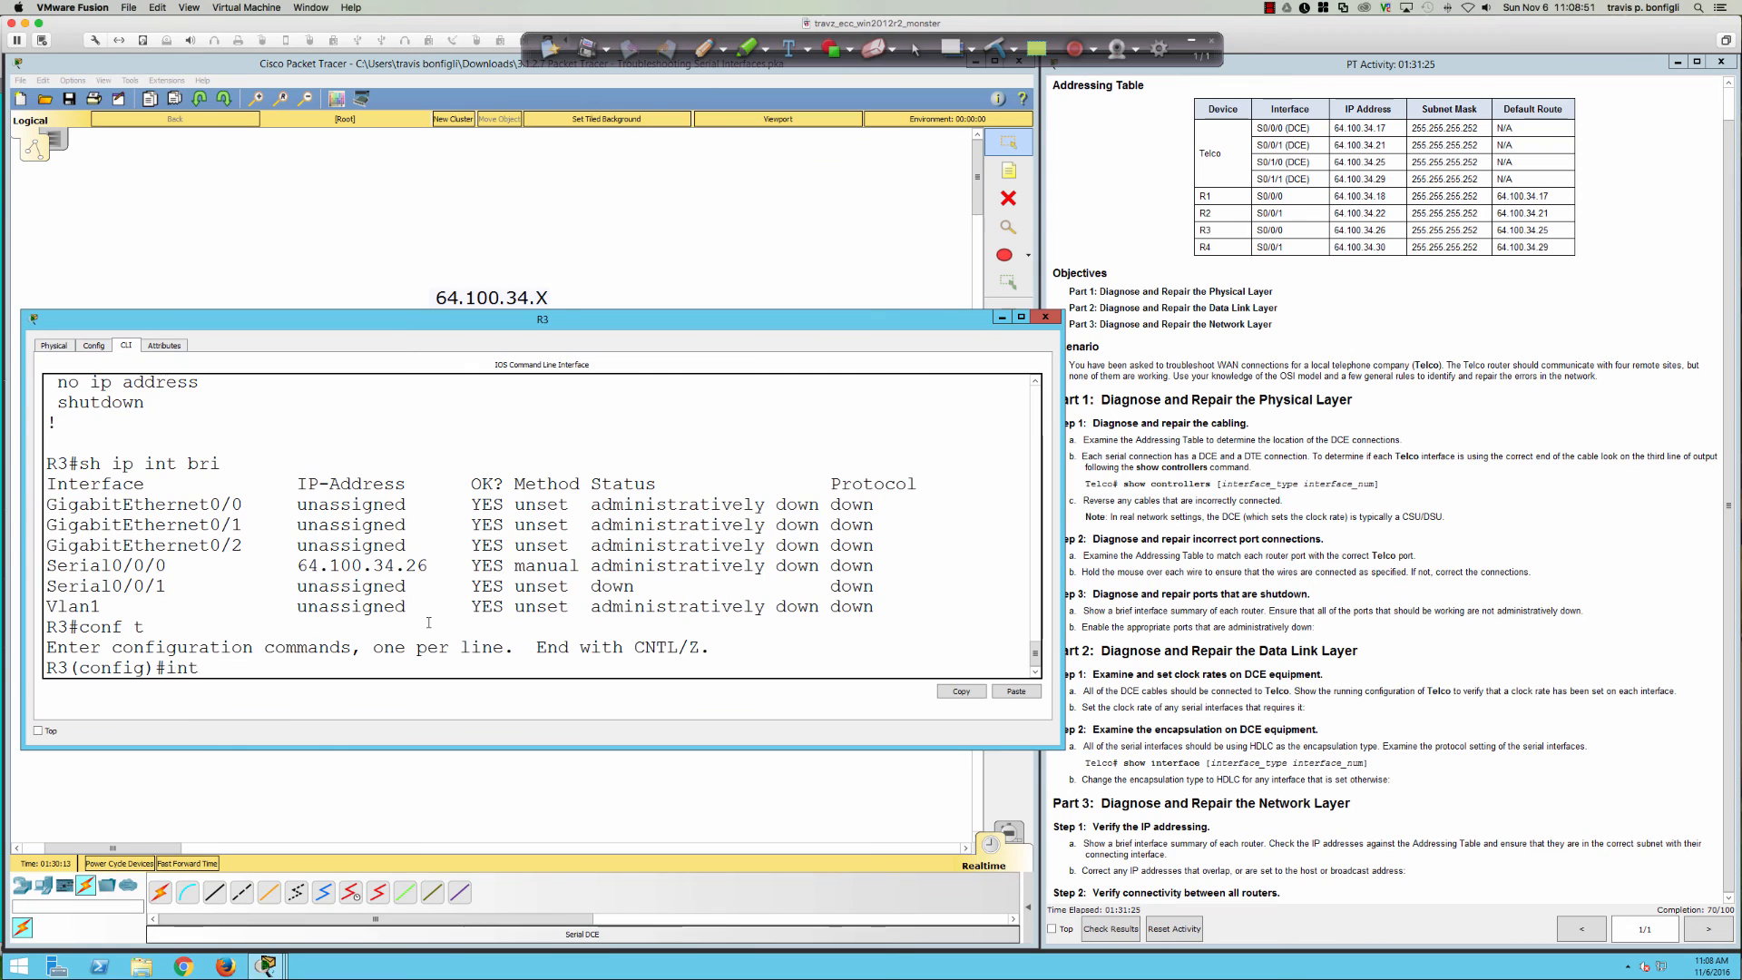
pyautogui.write(' s0/0/0')
pyautogui.press('Return')
pyautogui.write('no shut')
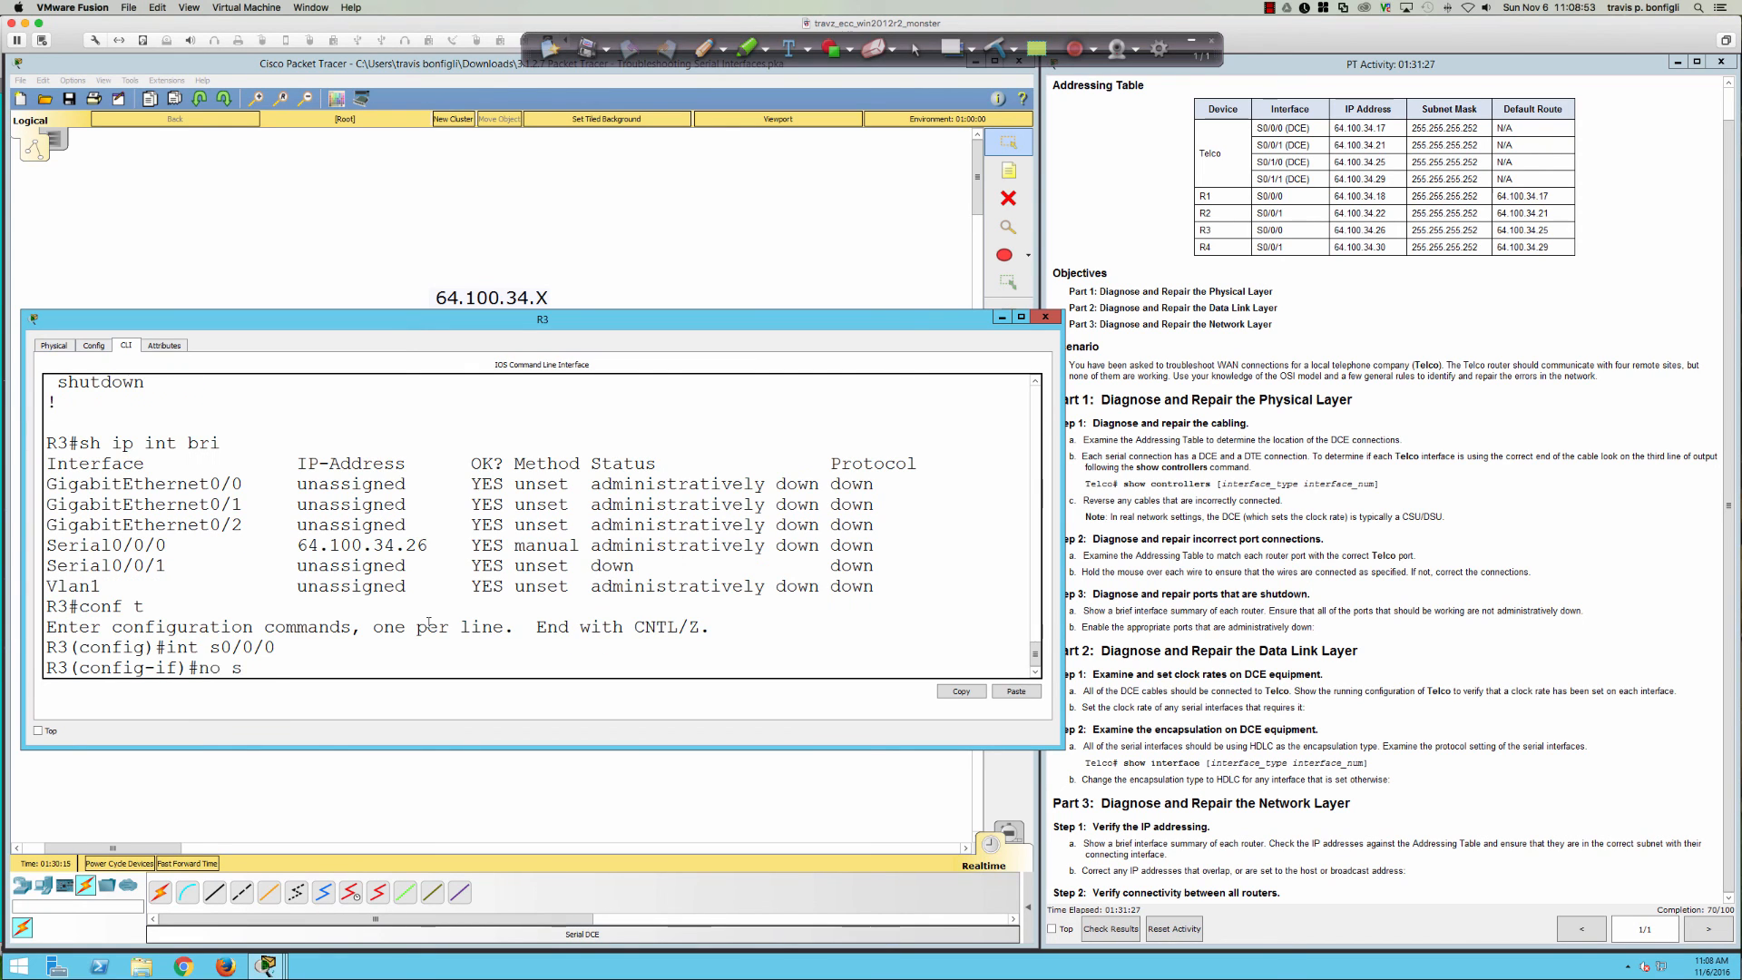
pyautogui.press('Return')
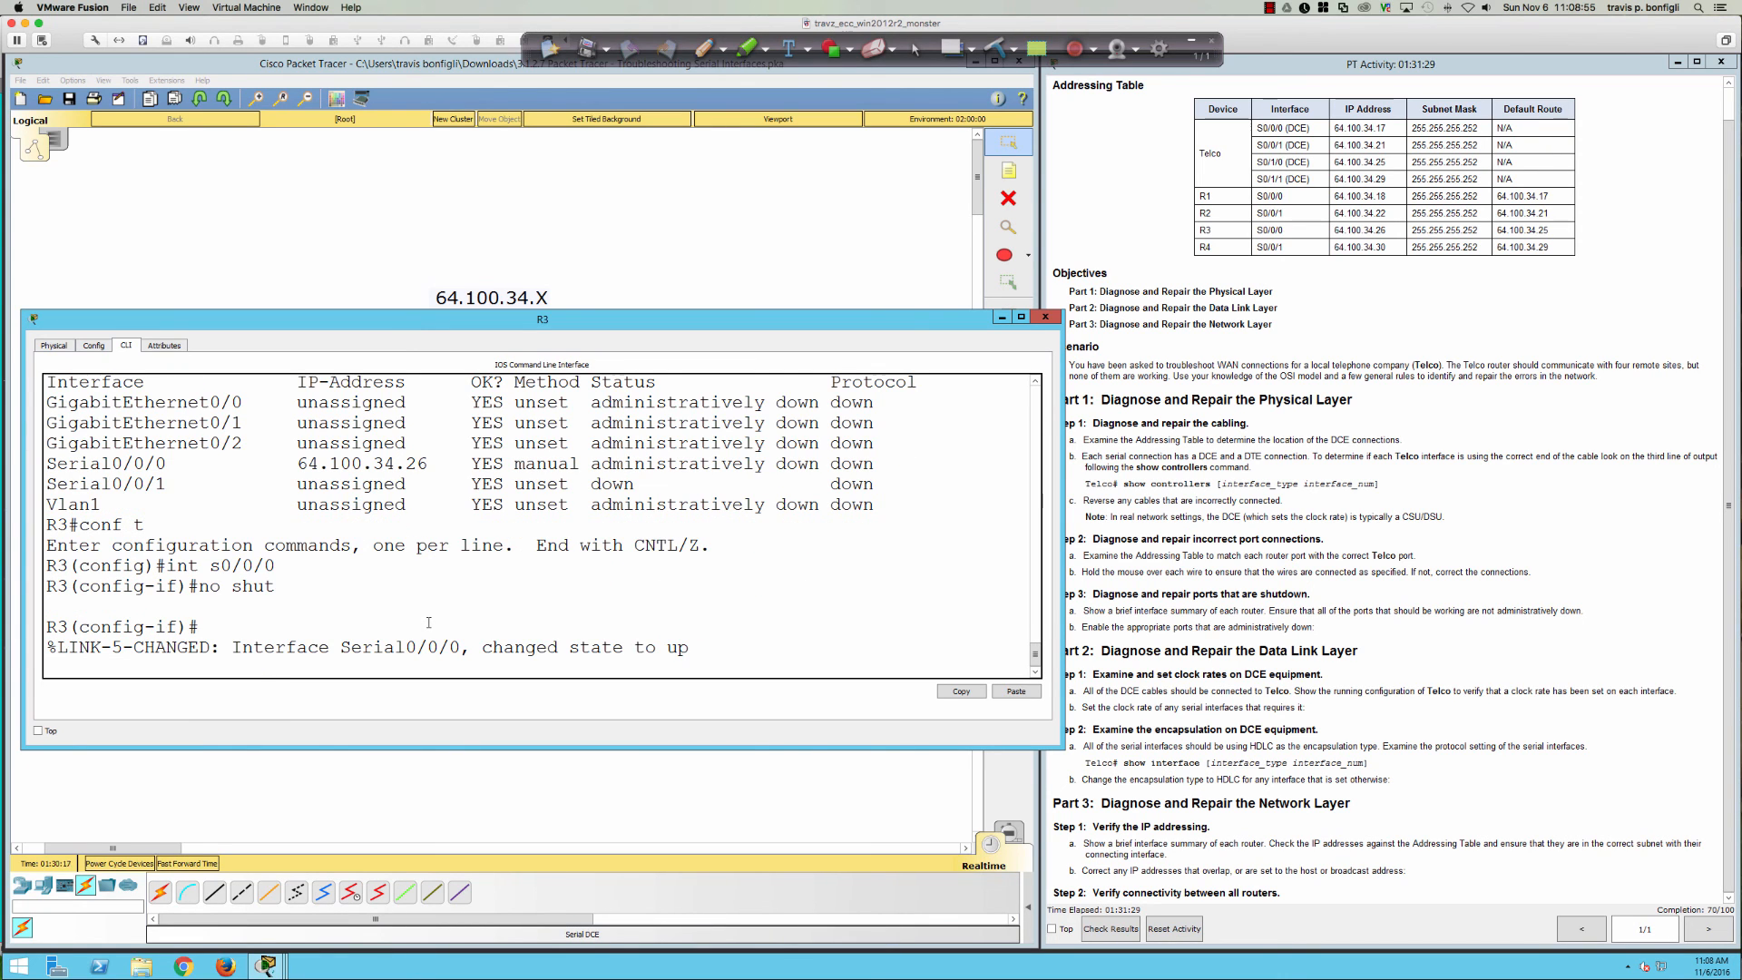
pyautogui.press('Return')
pyautogui.press('Return')
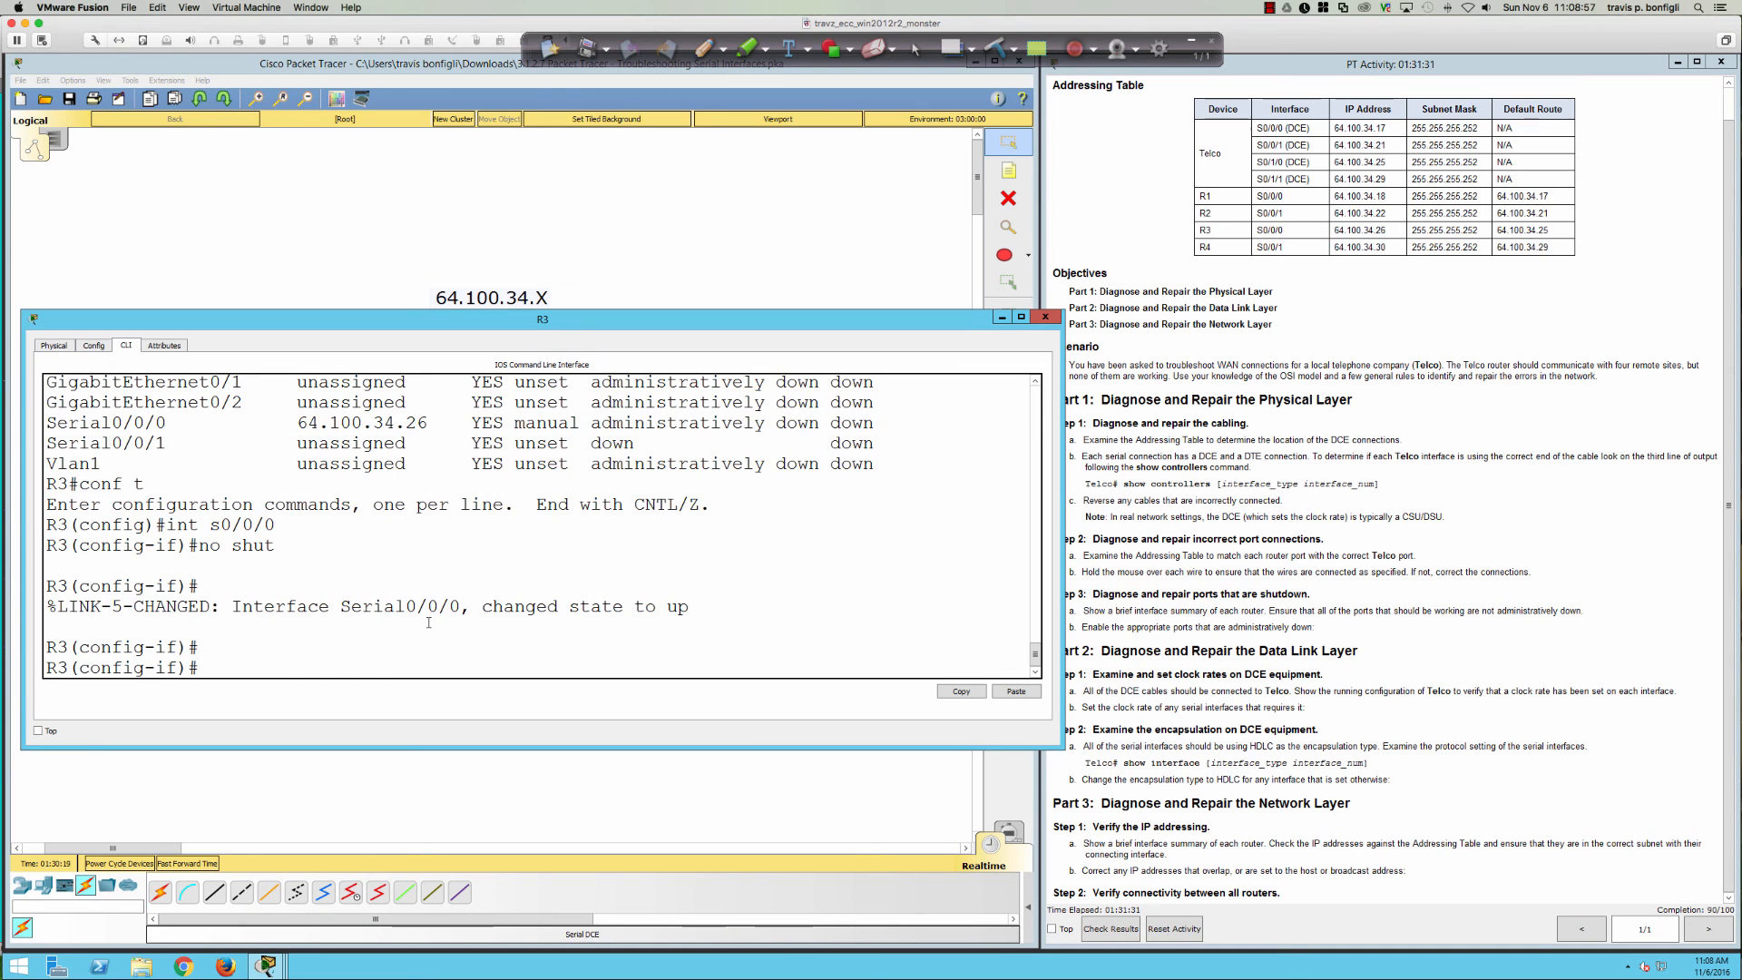
pyautogui.press('Return')
pyautogui.press('Return')
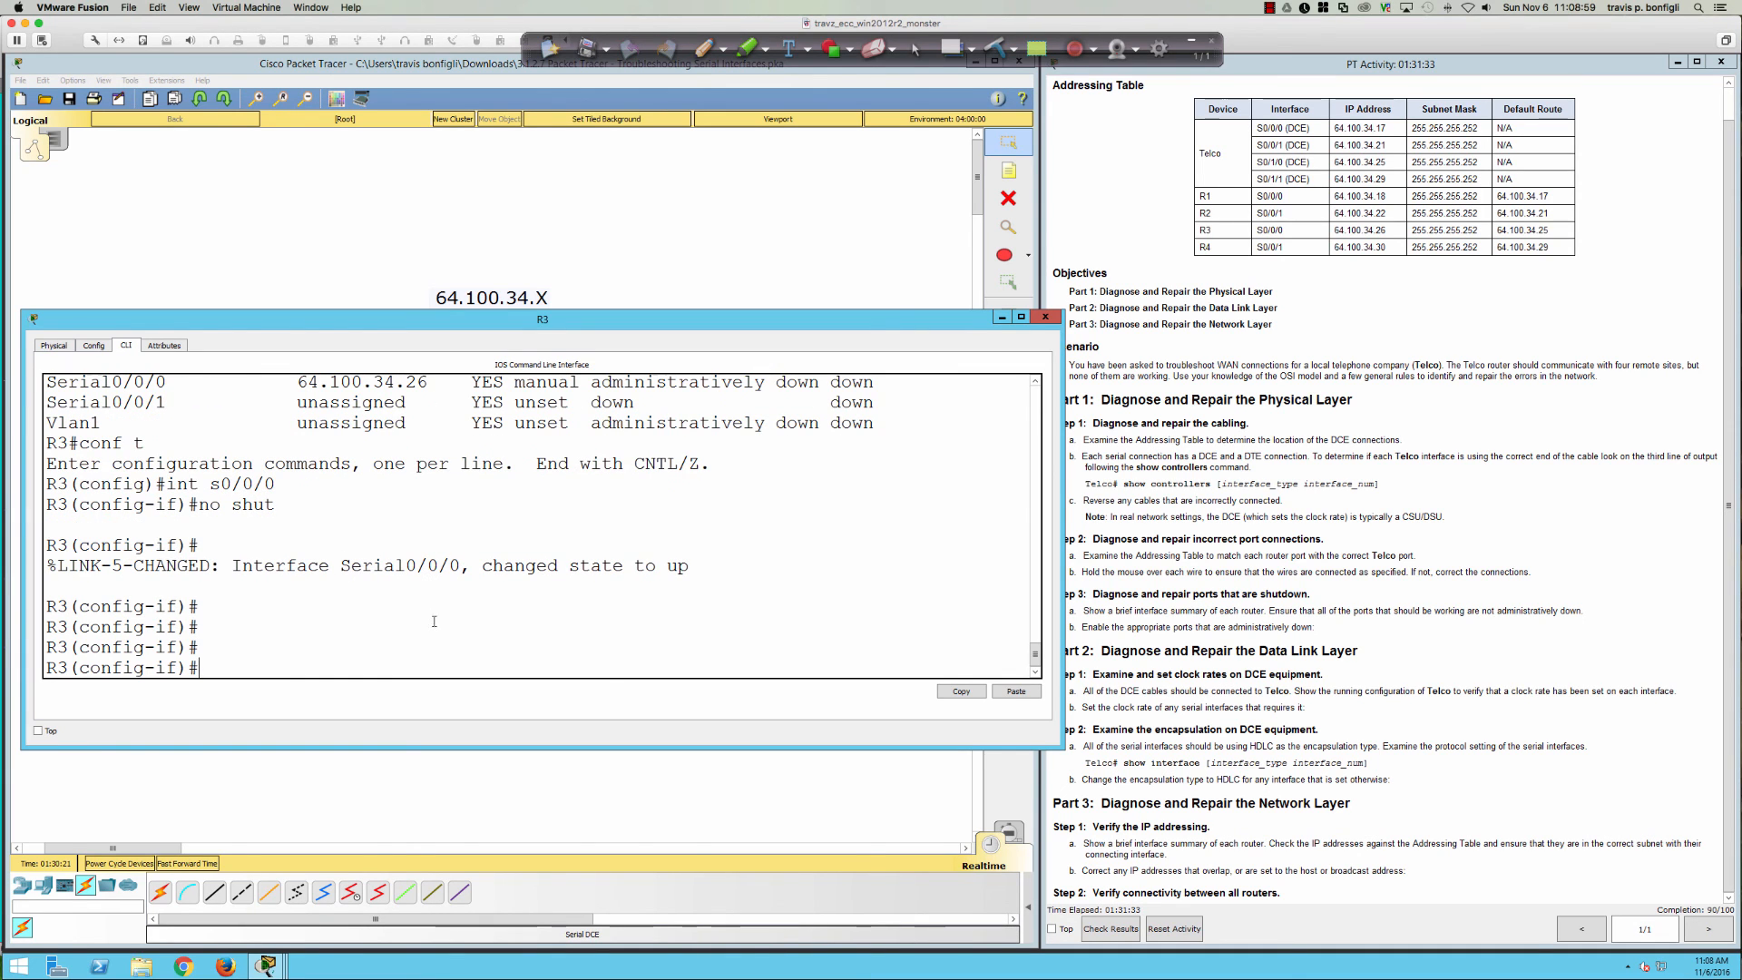
# - Review R3's console output for Serial0/0/0 and return to the topology to check the link lights
pyautogui.scroll(2, 431, 620)
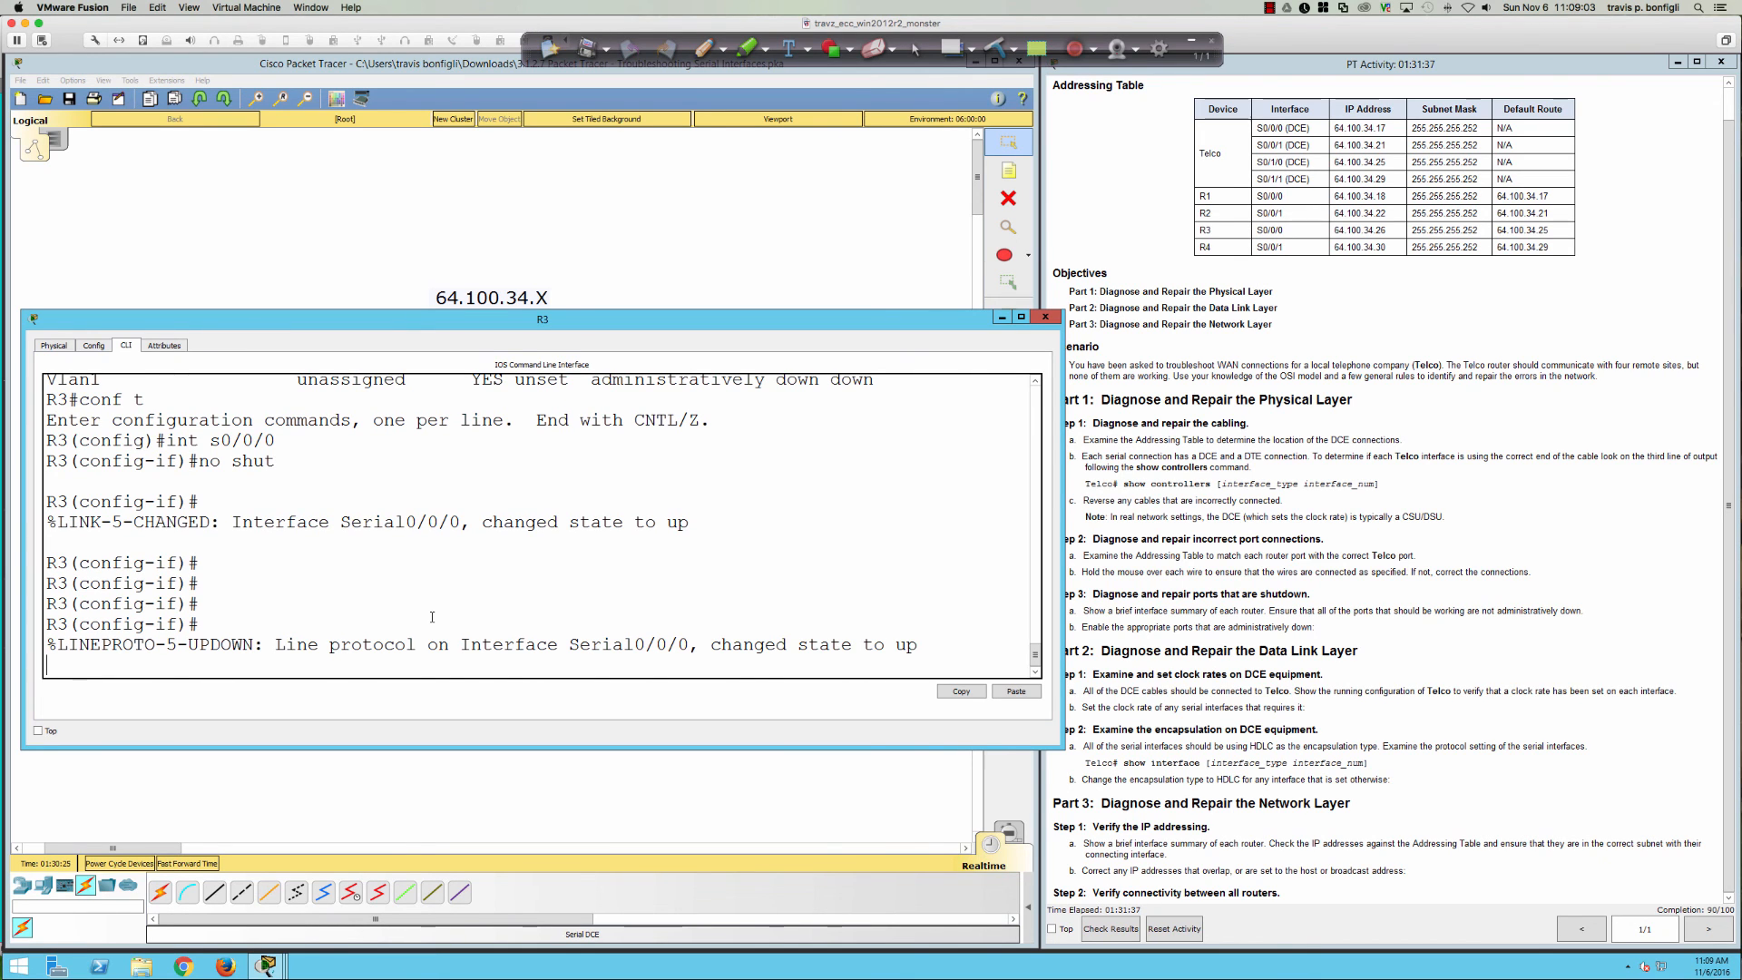
pyautogui.scroll(2, 432, 617)
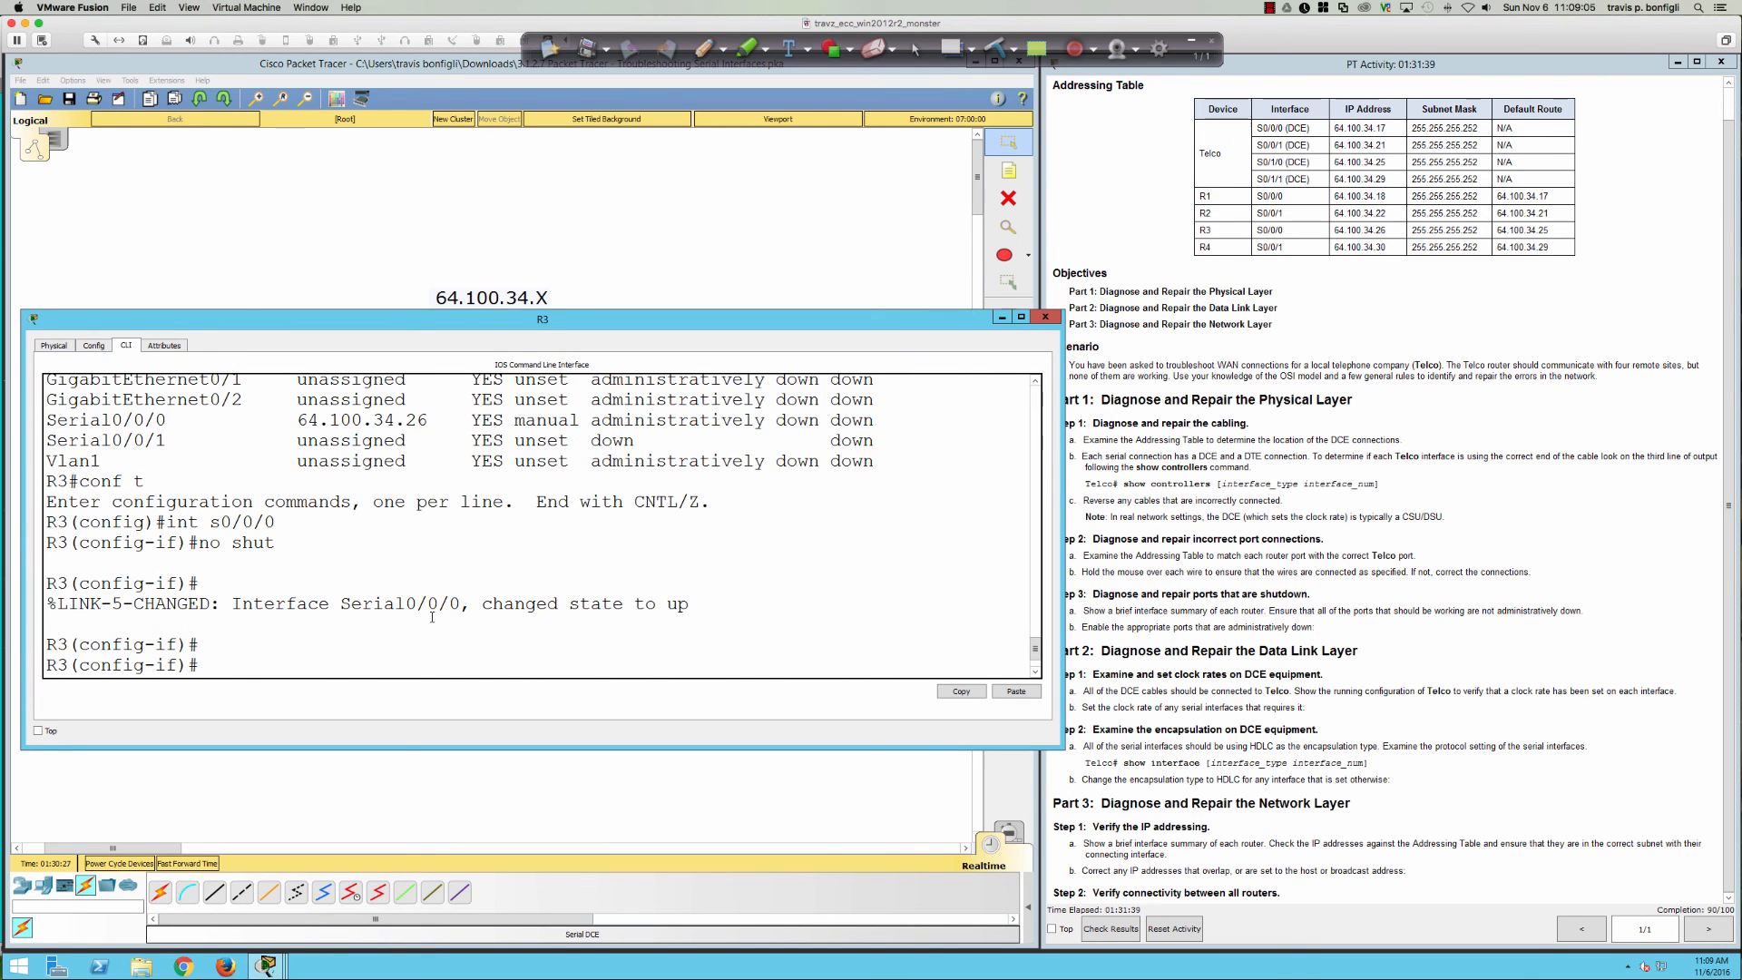
pyautogui.scroll(1, 432, 617)
pyautogui.scroll(1, 432, 617)
pyautogui.scroll(-3, 432, 617)
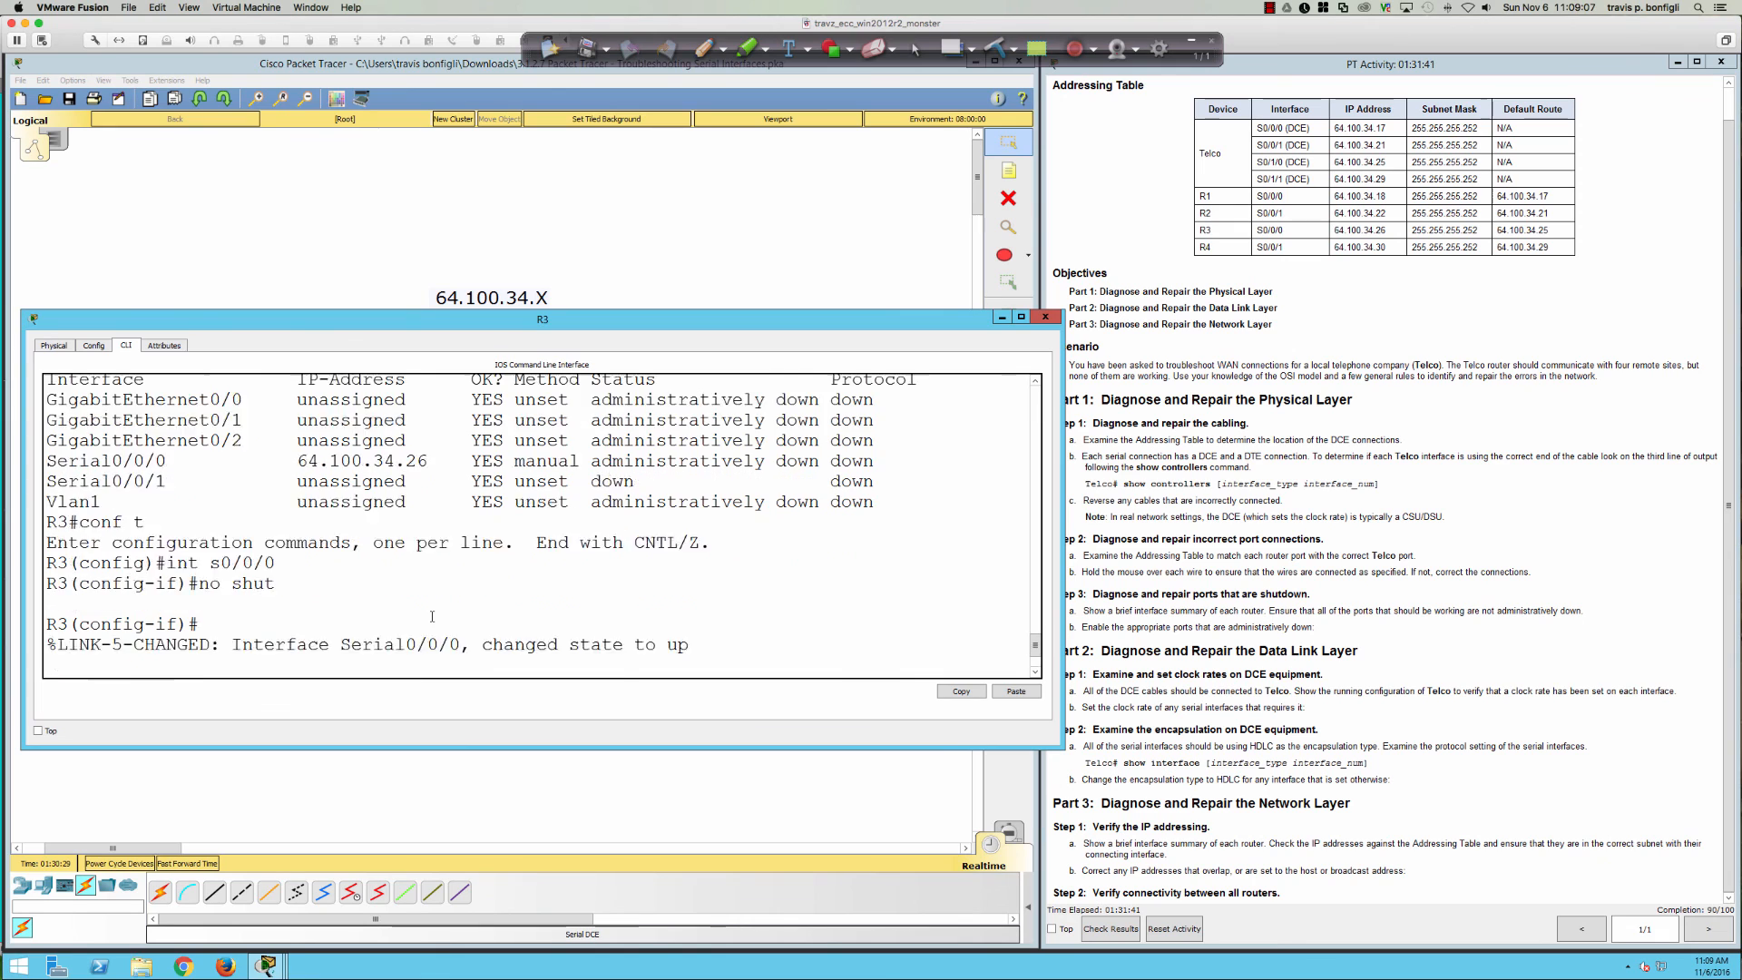
pyautogui.click(642, 241)
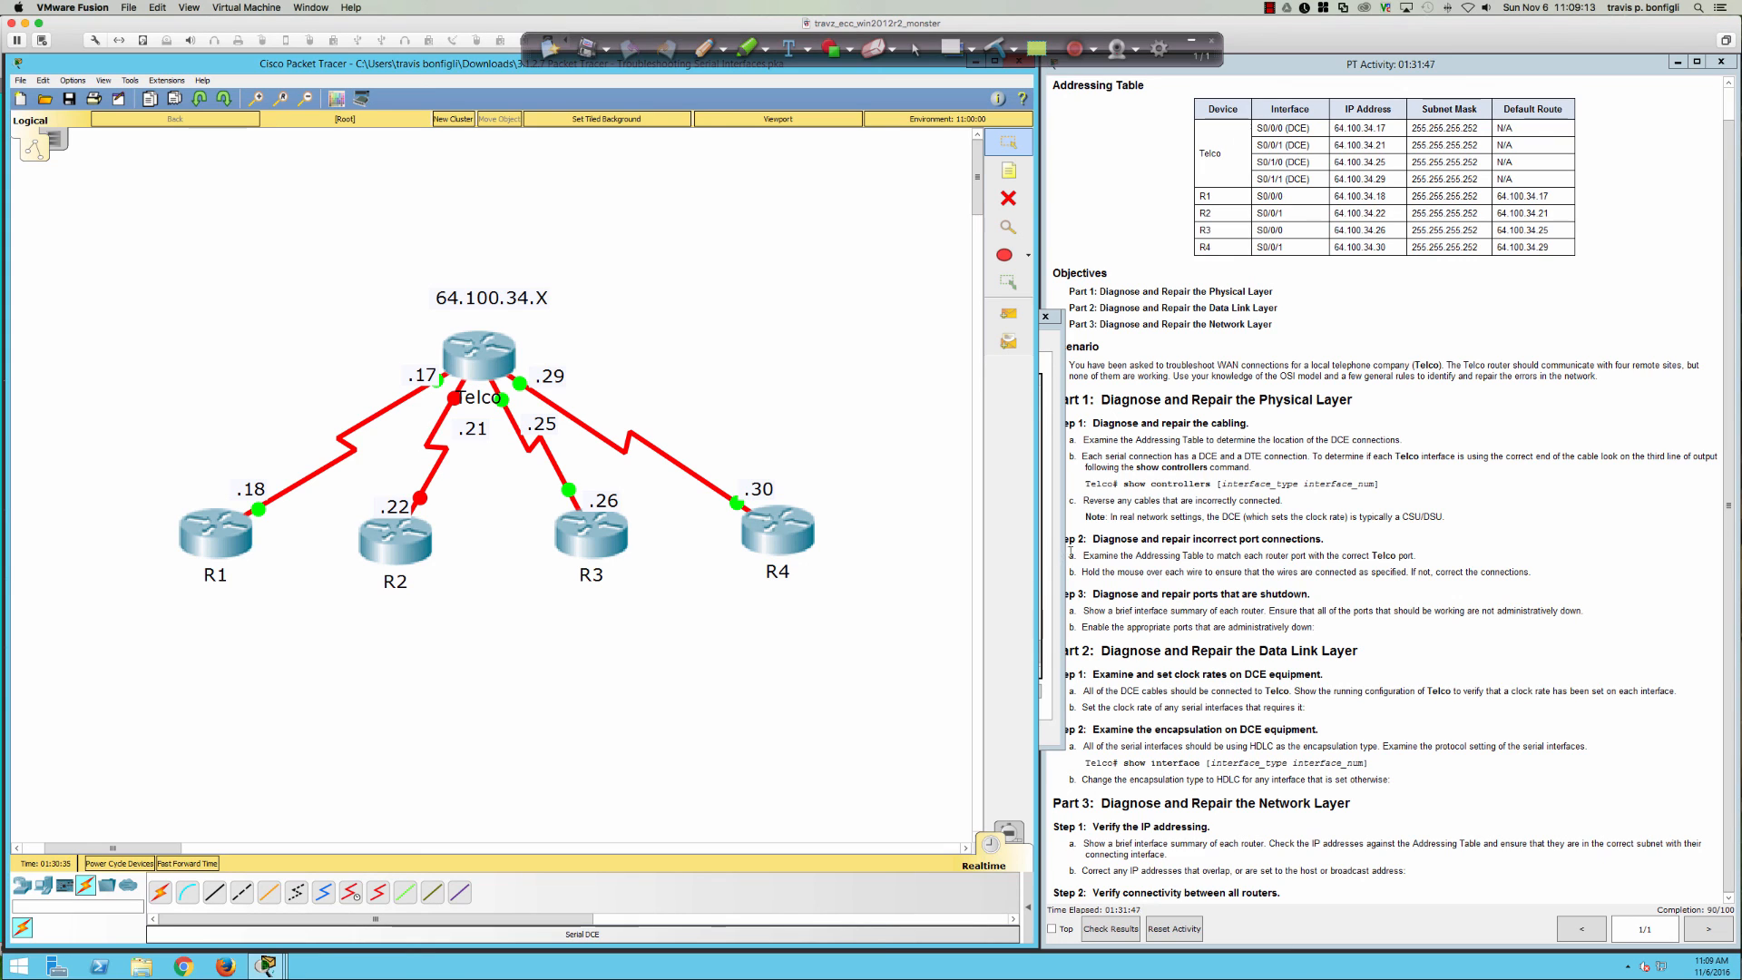
# - Read Part 2 of the activity instructions, Diagnose and Repair the Data Link Layer
pyautogui.click(1216, 559)
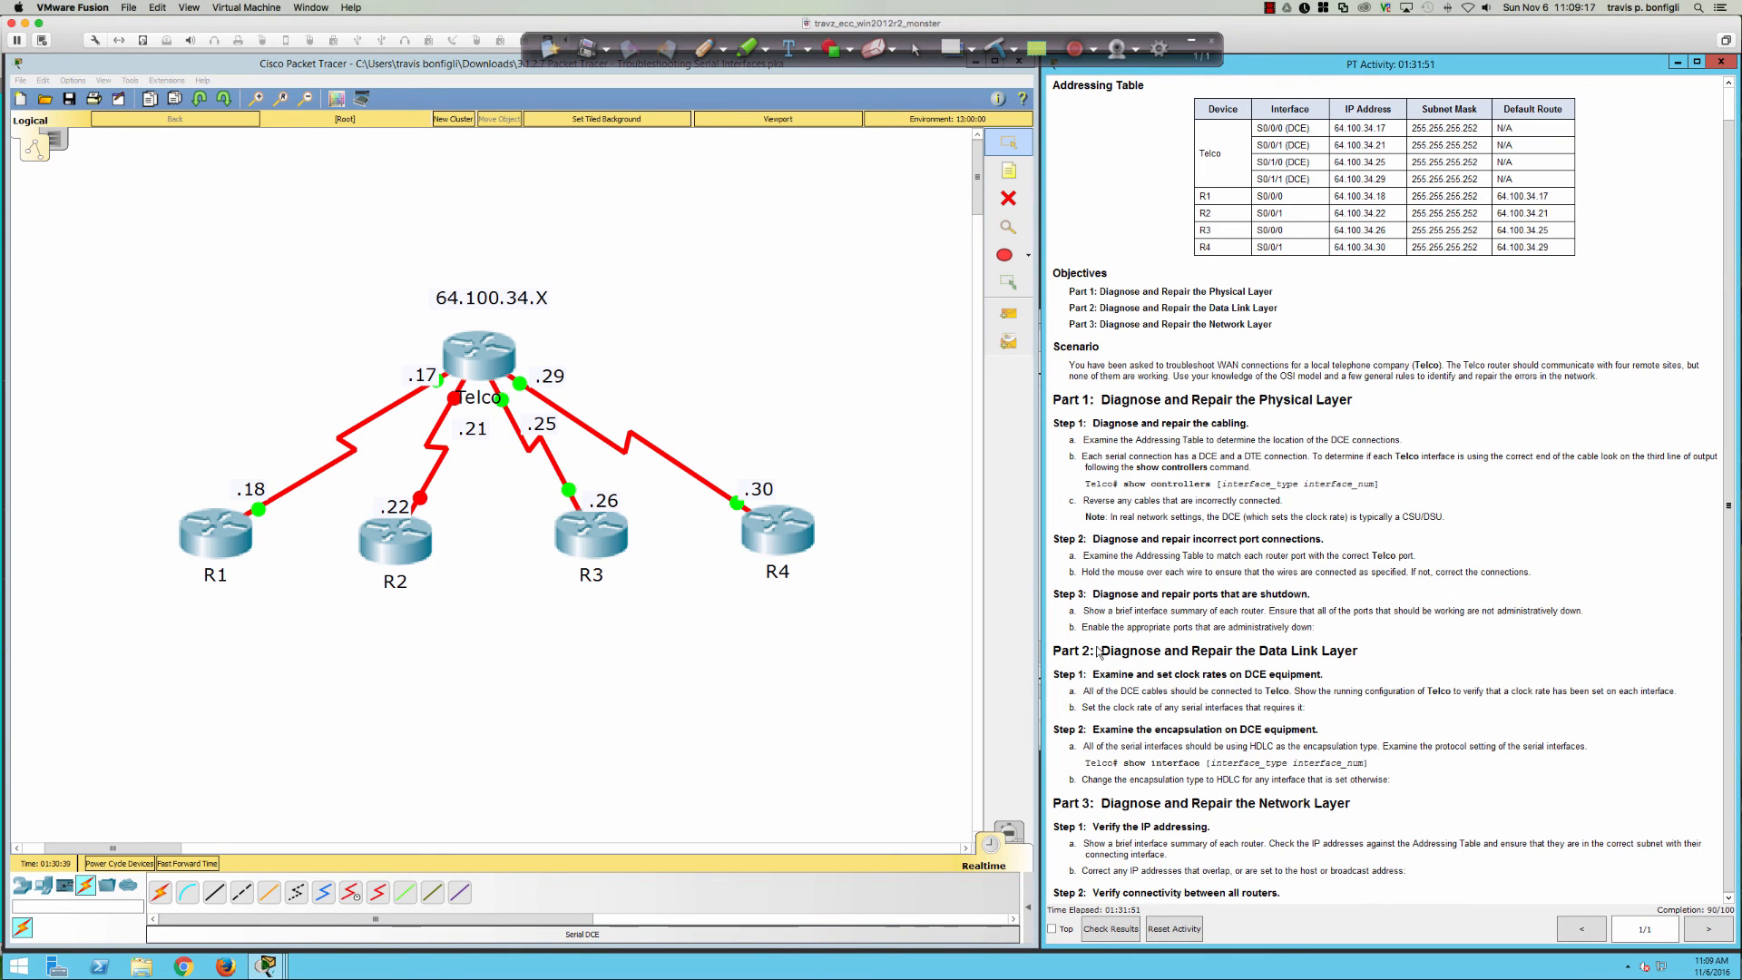
pyautogui.moveTo(1101, 651); pyautogui.dragTo(1360, 651)
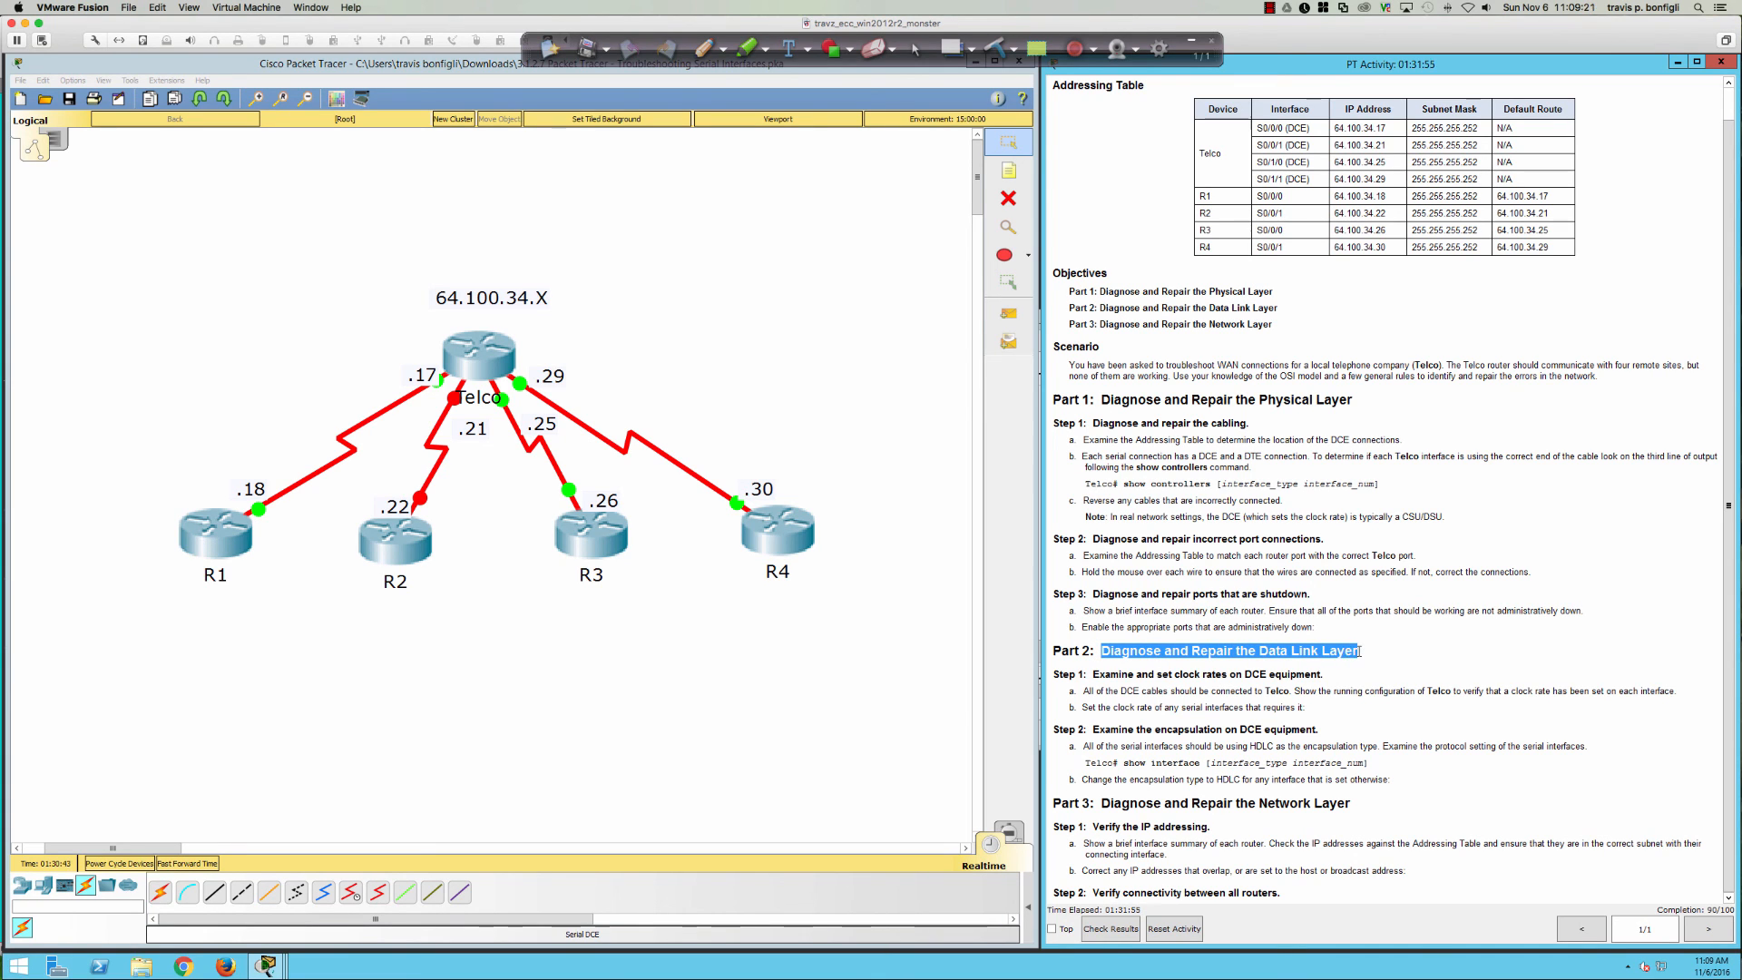
pyautogui.click(1358, 653)
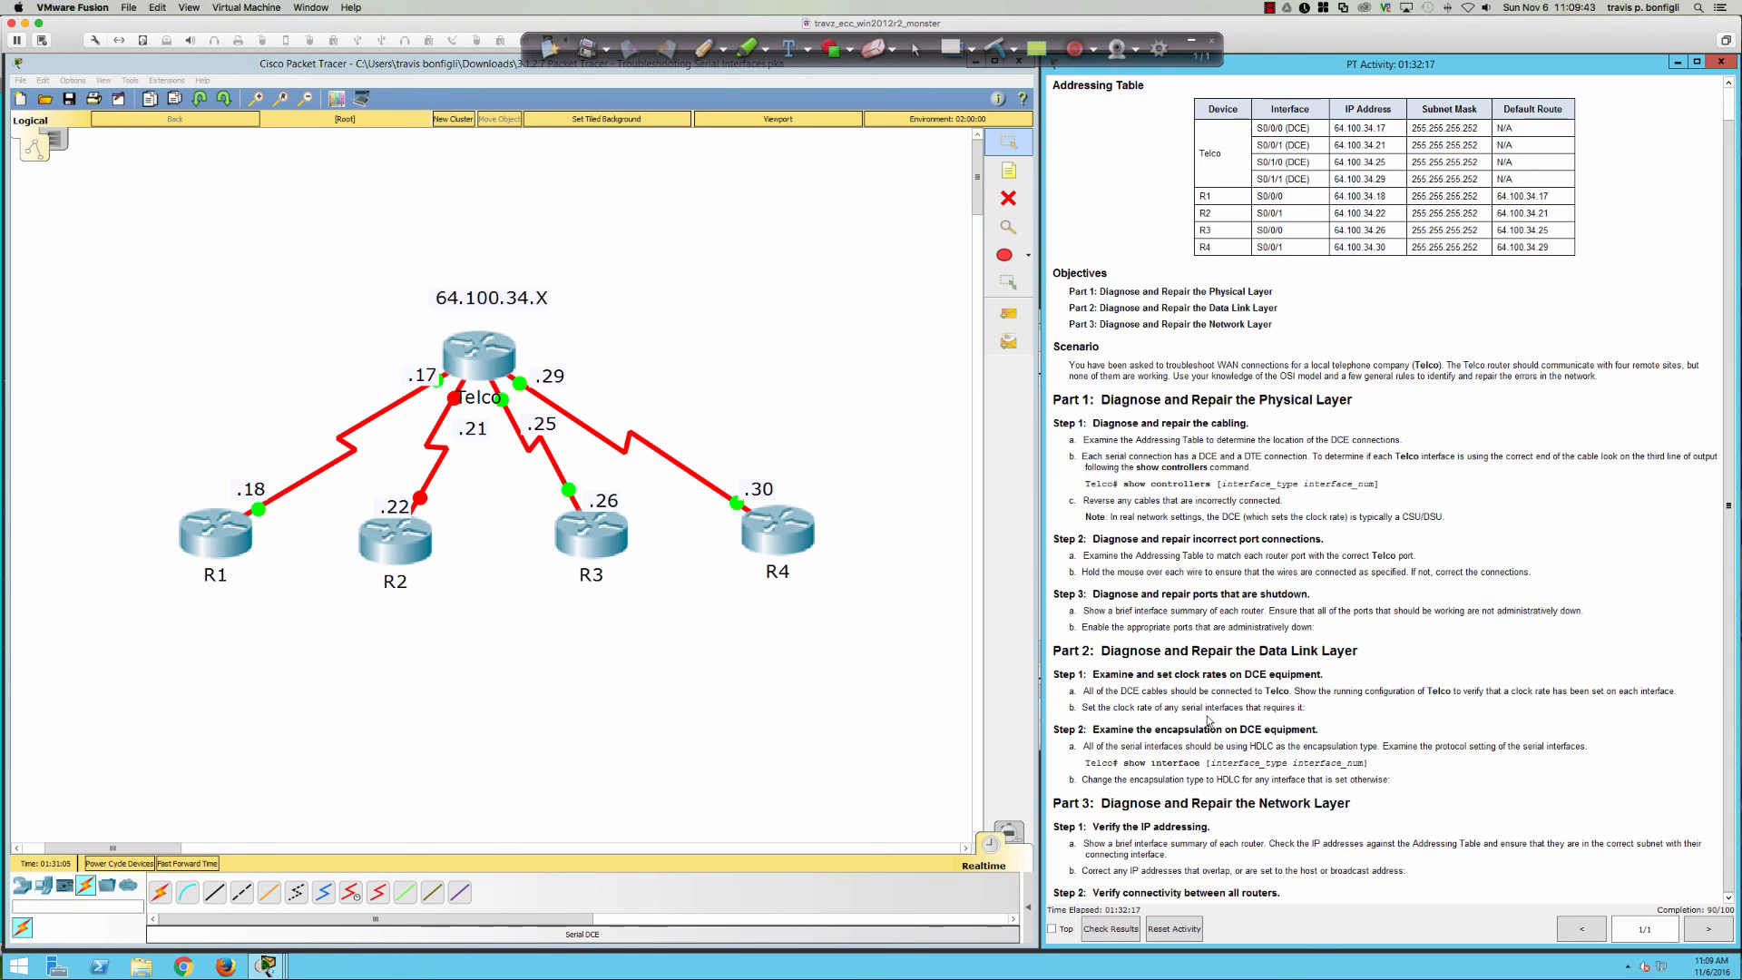
# - Open the Telco router's command line and display its running configuration with do sh run
pyautogui.click(499, 362)
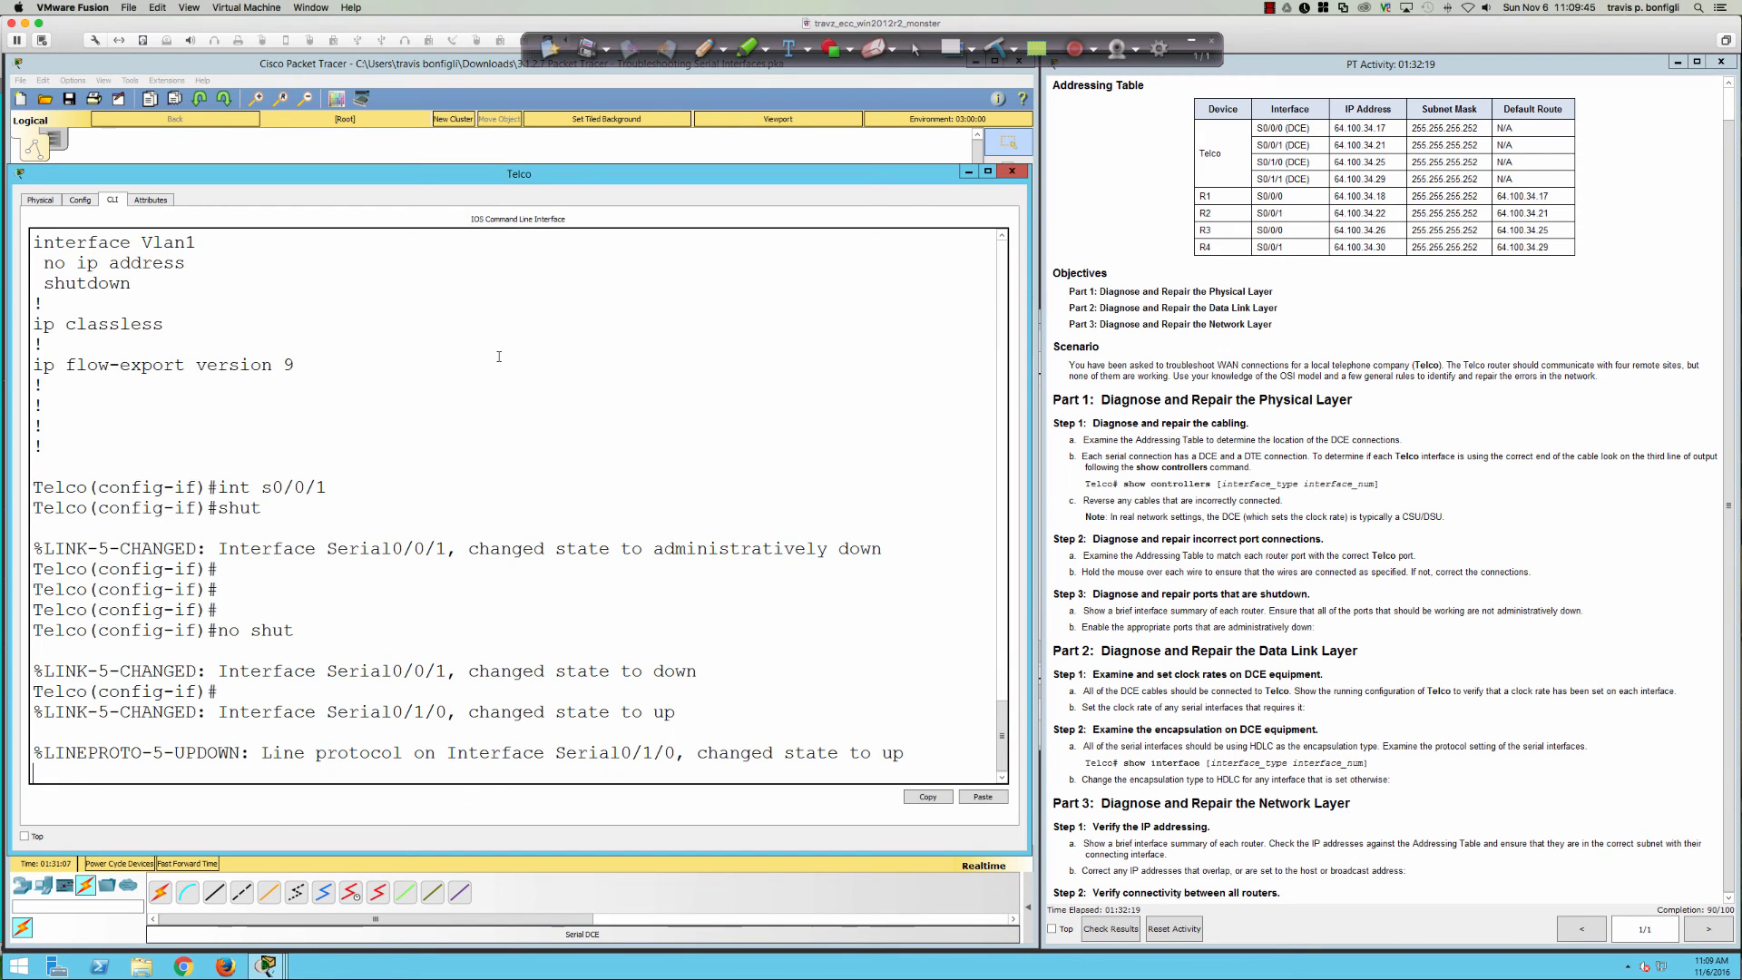
pyautogui.press('Return')
pyautogui.press('Return')
pyautogui.press('Return')
pyautogui.press('Return')
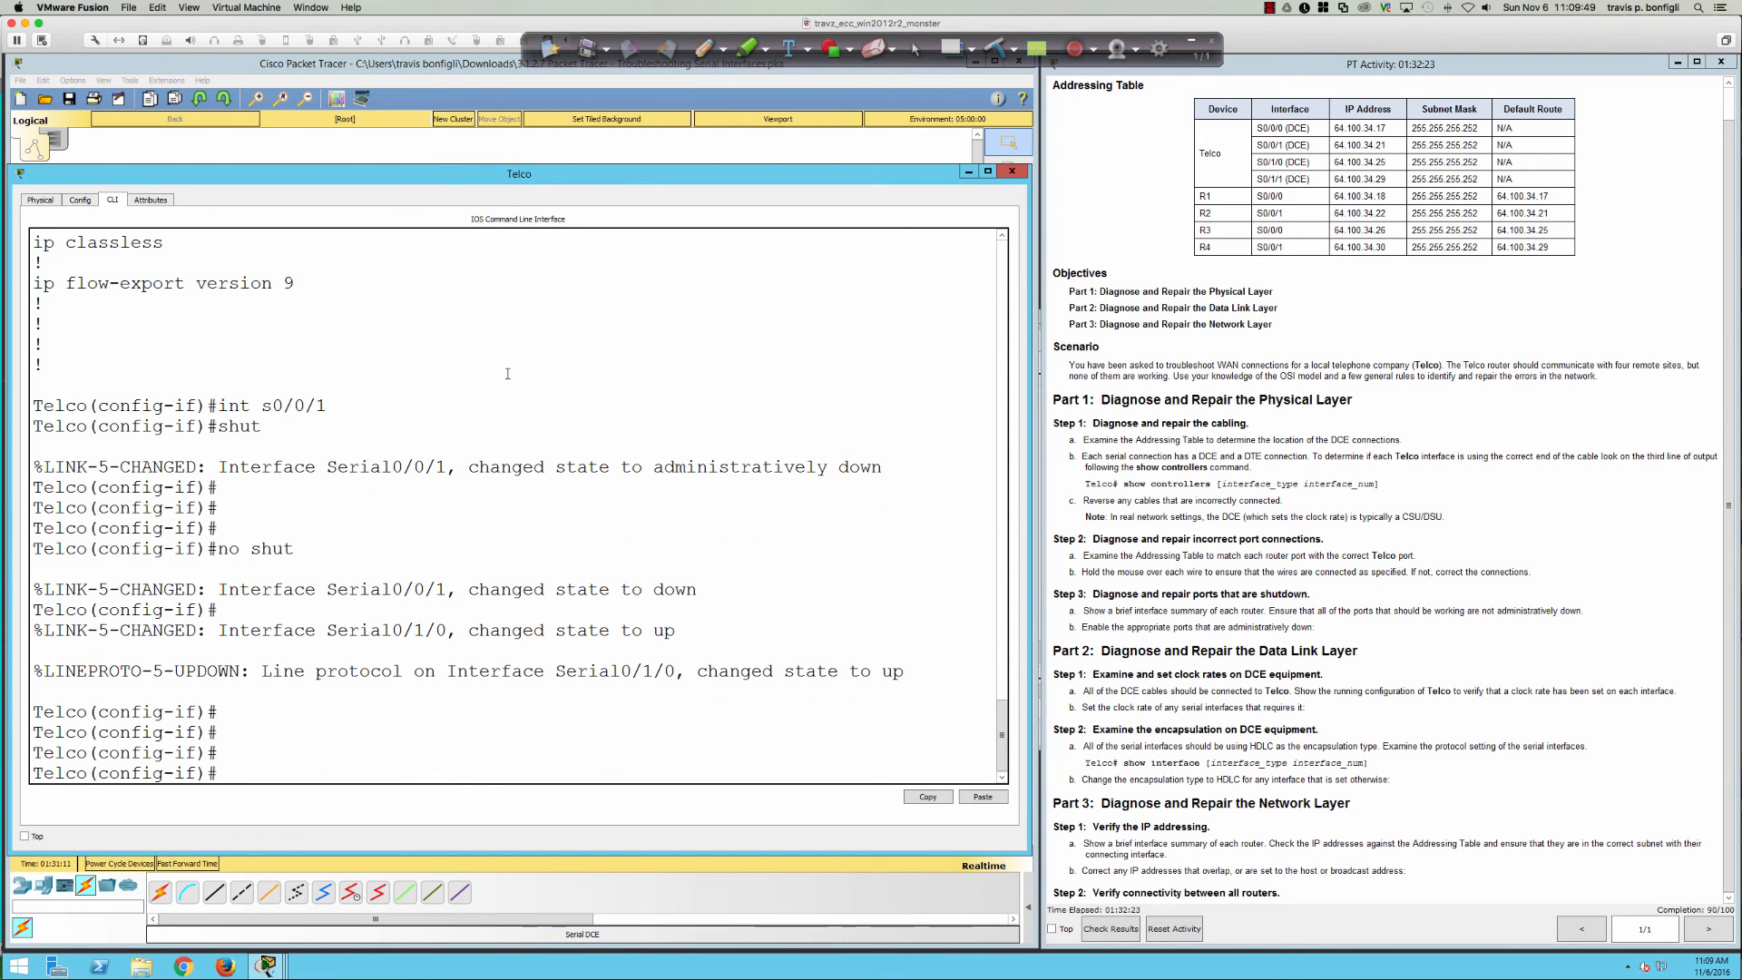
pyautogui.write('s')
pyautogui.press('BackSpace')
pyautogui.write('do sh run')
pyautogui.press('Return')
pyautogui.press('space')
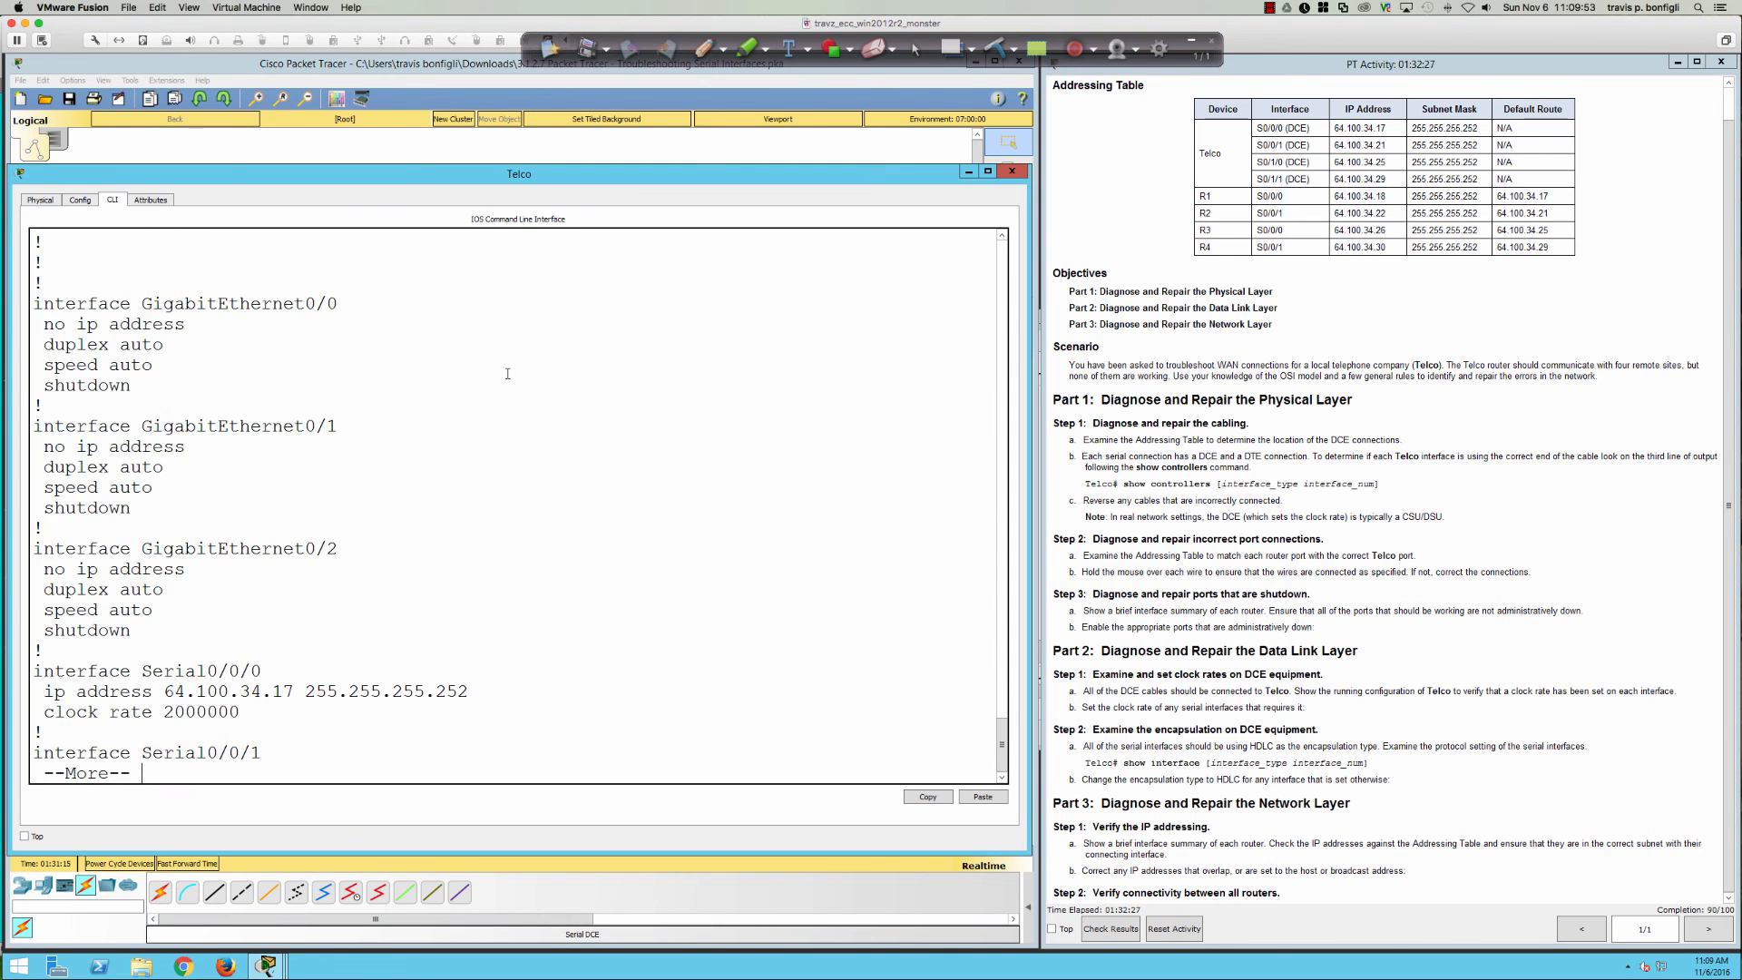
# - Page through Telco's running configuration to examine the serial interfaces' clock rates, and end the listing after them
pyautogui.press('Return')
pyautogui.press('Return')
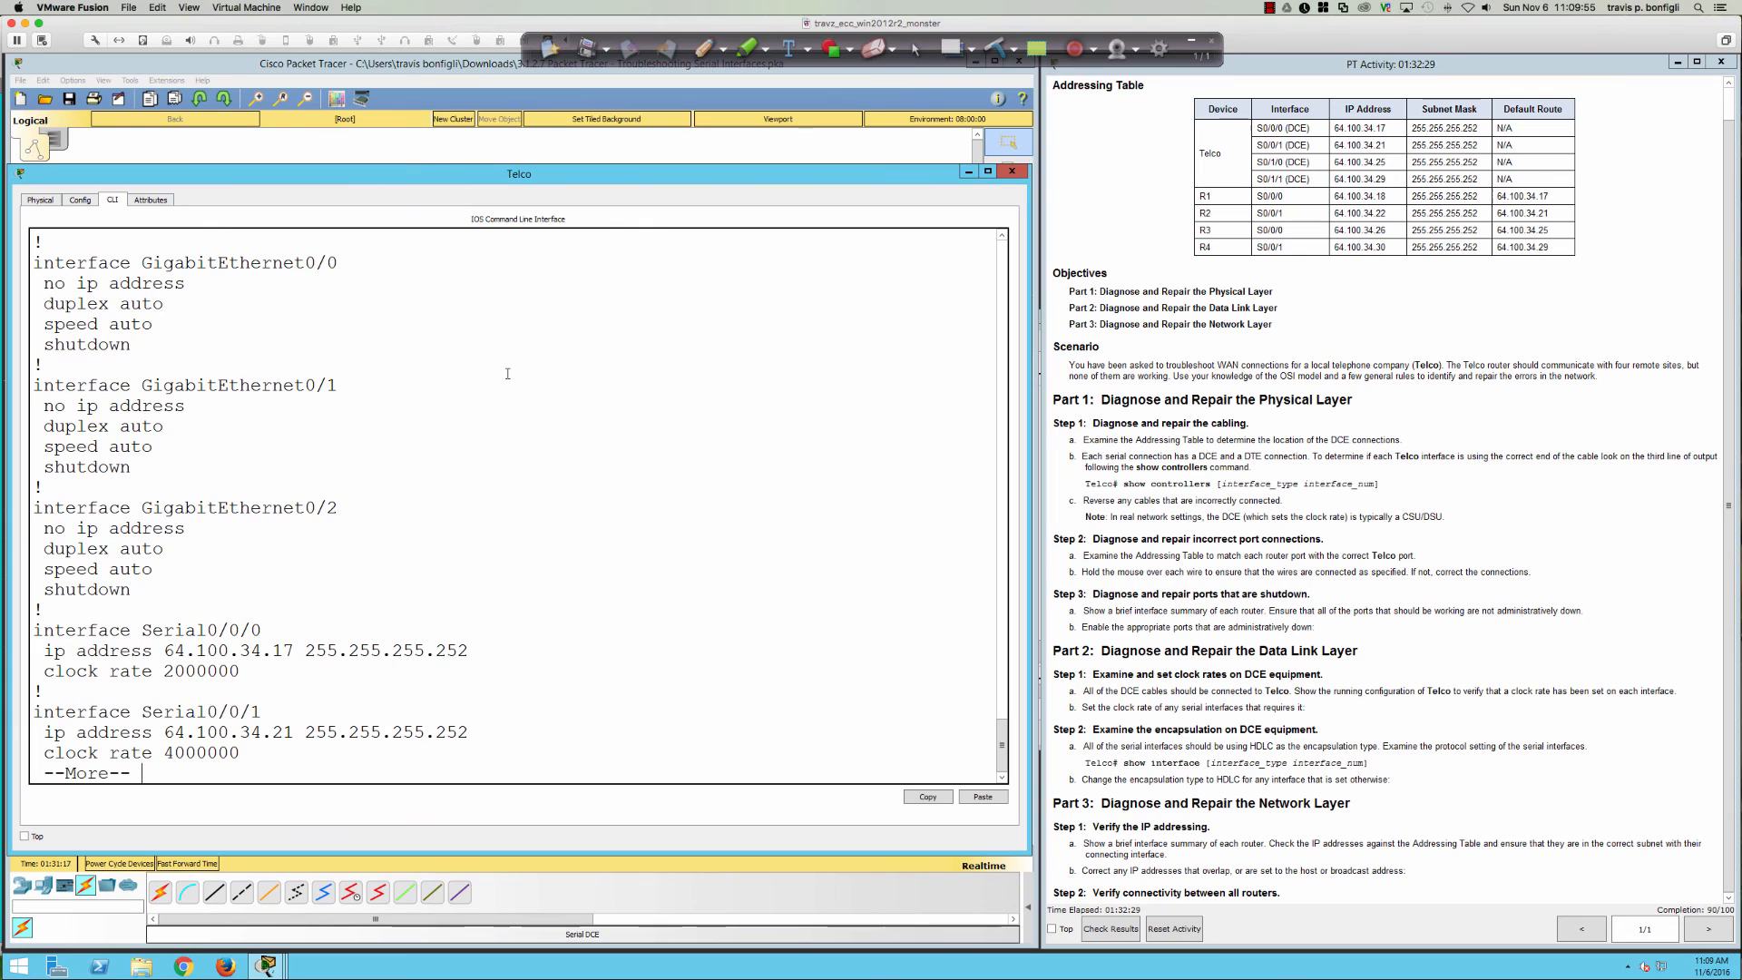
pyautogui.press('Return')
pyautogui.press('Return')
pyautogui.press('Return')
pyautogui.press('Return')
pyautogui.press('Return')
pyautogui.press('Return')
pyautogui.press('Return')
pyautogui.press('Return')
pyautogui.press('Return')
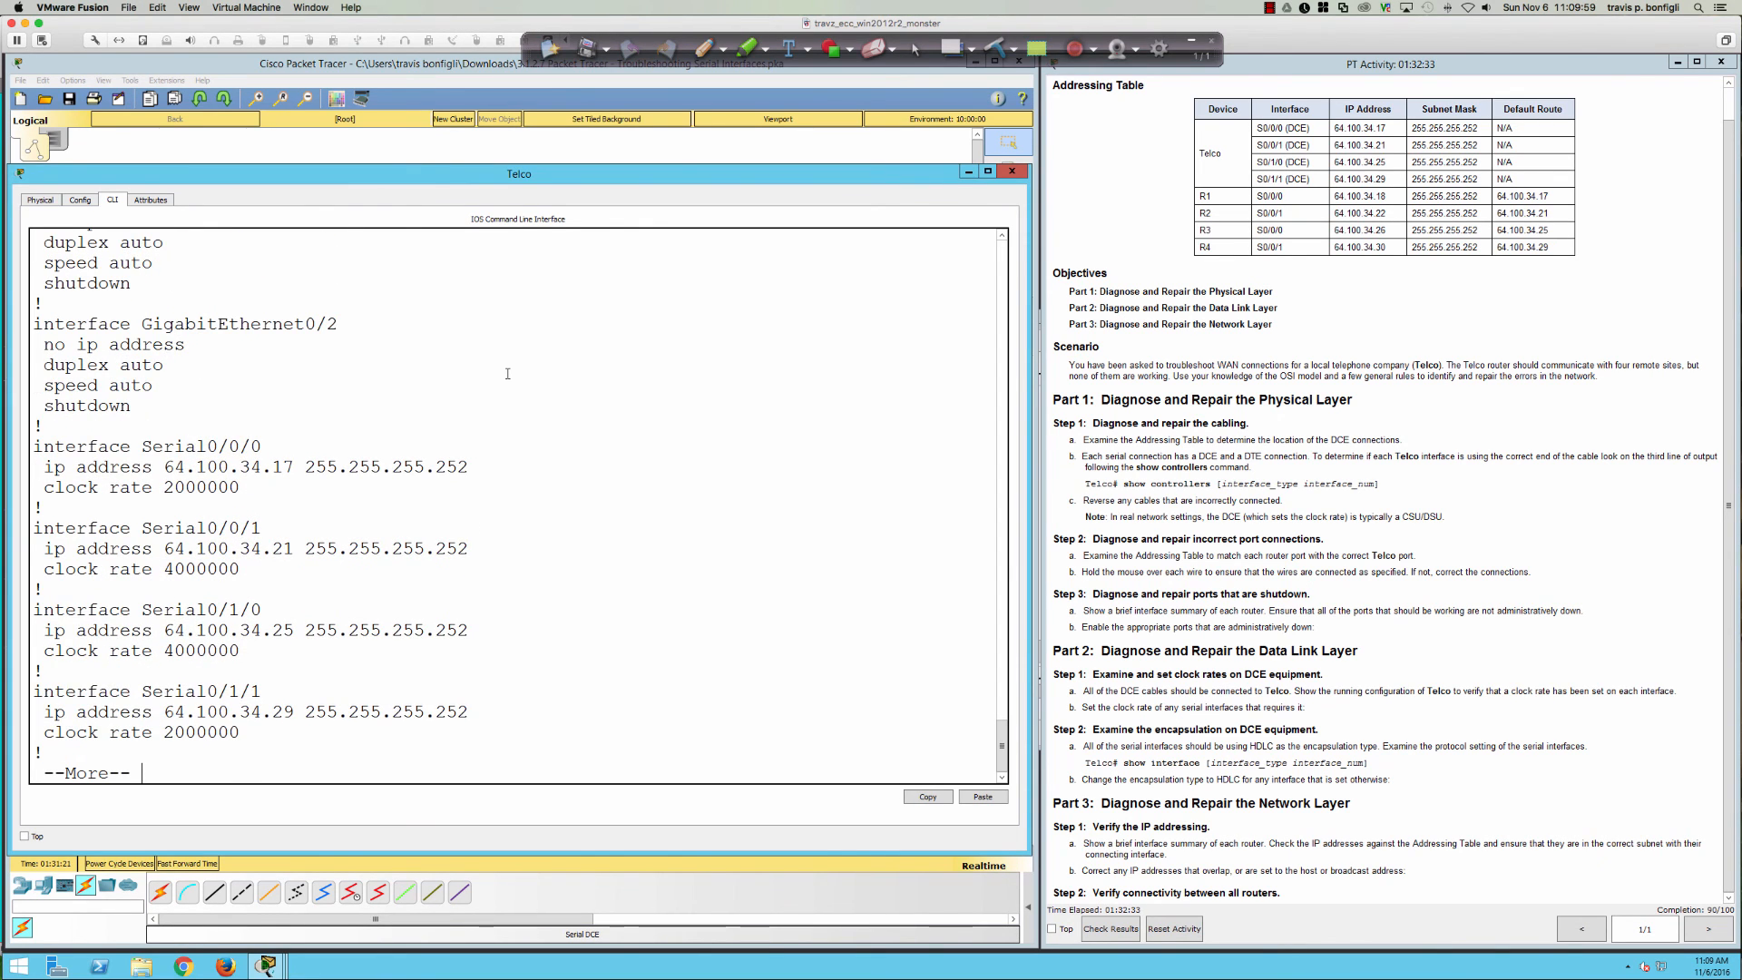
pyautogui.press('Return')
pyautogui.press('Return')
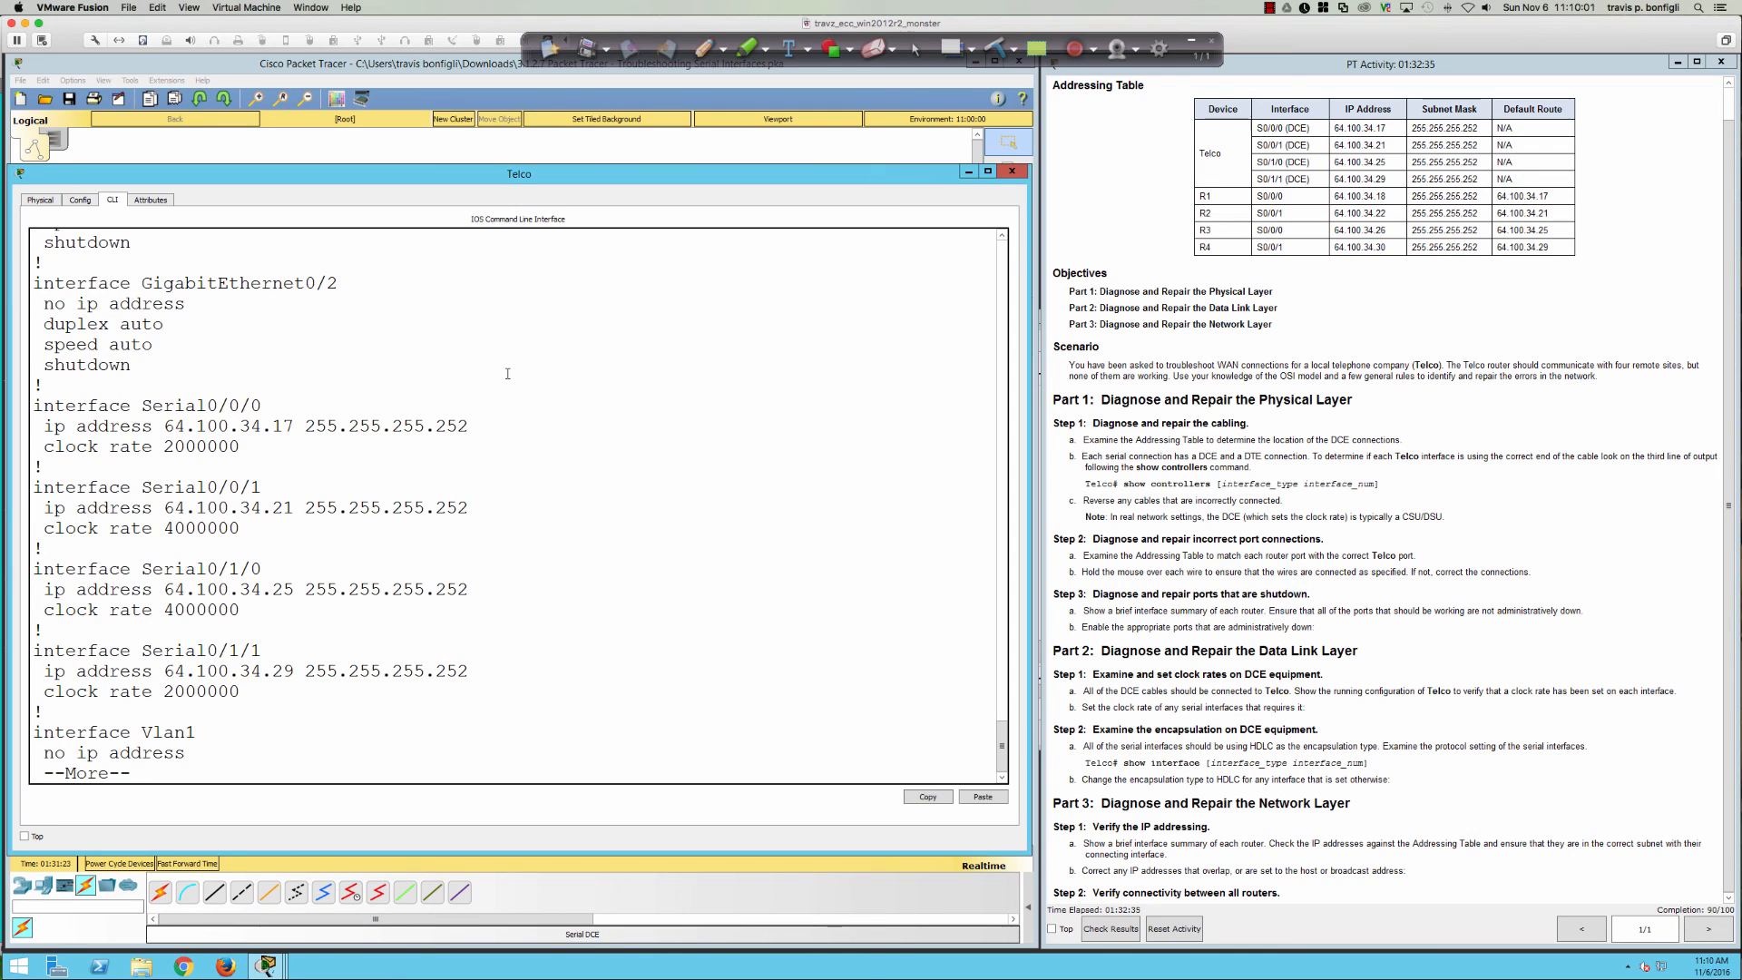
pyautogui.press('q')
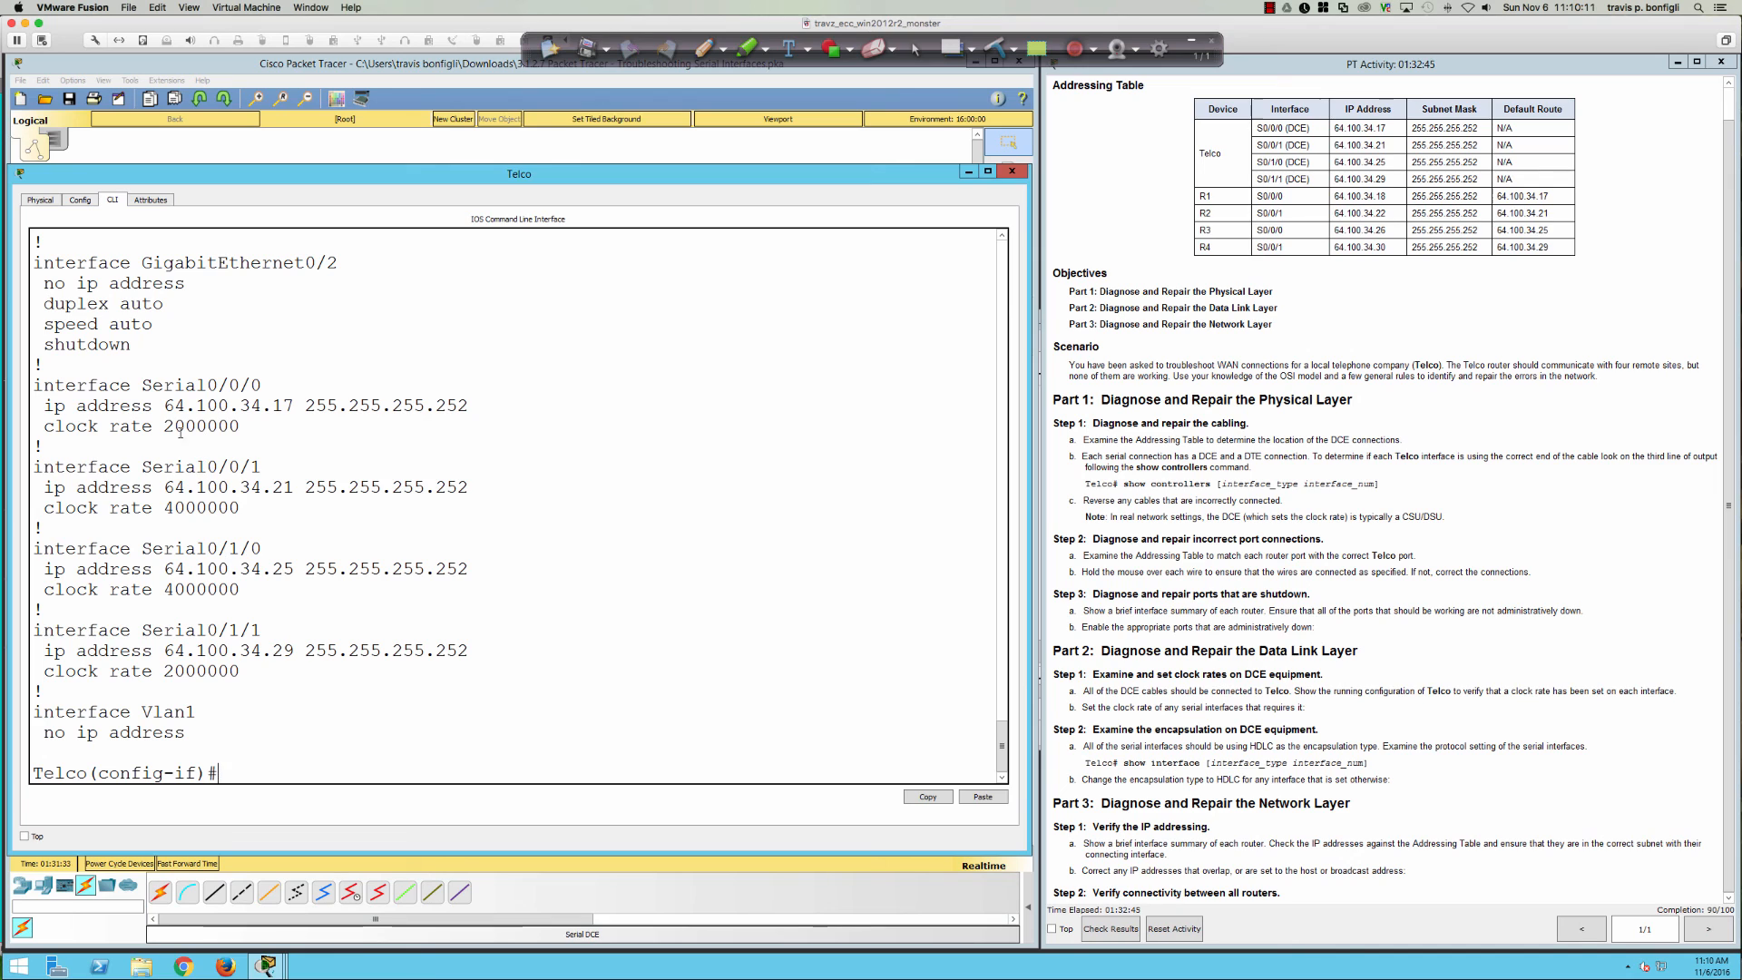
# - Compare the clock rate of Telco's Serial0/0/0 with the highlighted Serial0/0/1 and Serial0/1/0 entries
pyautogui.moveTo(238, 427); pyautogui.dragTo(174, 425)
pyautogui.click(208, 425)
pyautogui.moveTo(174, 467); pyautogui.dragTo(239, 589)
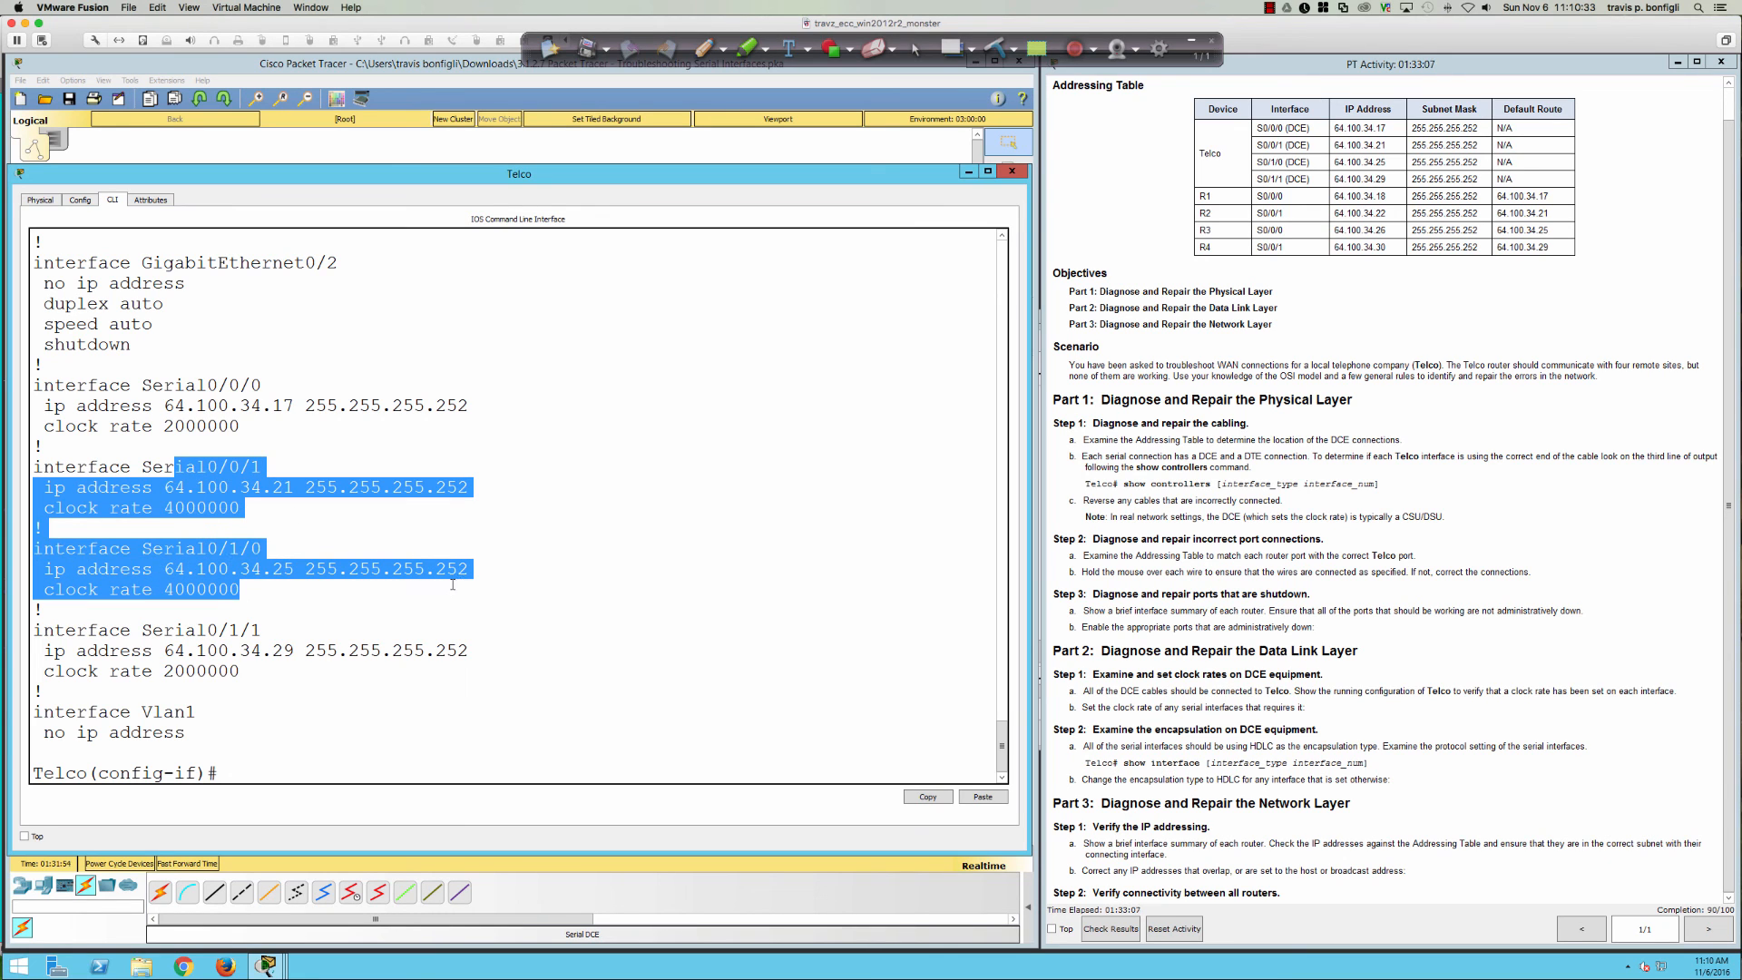
# - Display R2's running configuration with do sh run and examine the clock rate settings of its serial interfaces
pyautogui.click(357, 145)
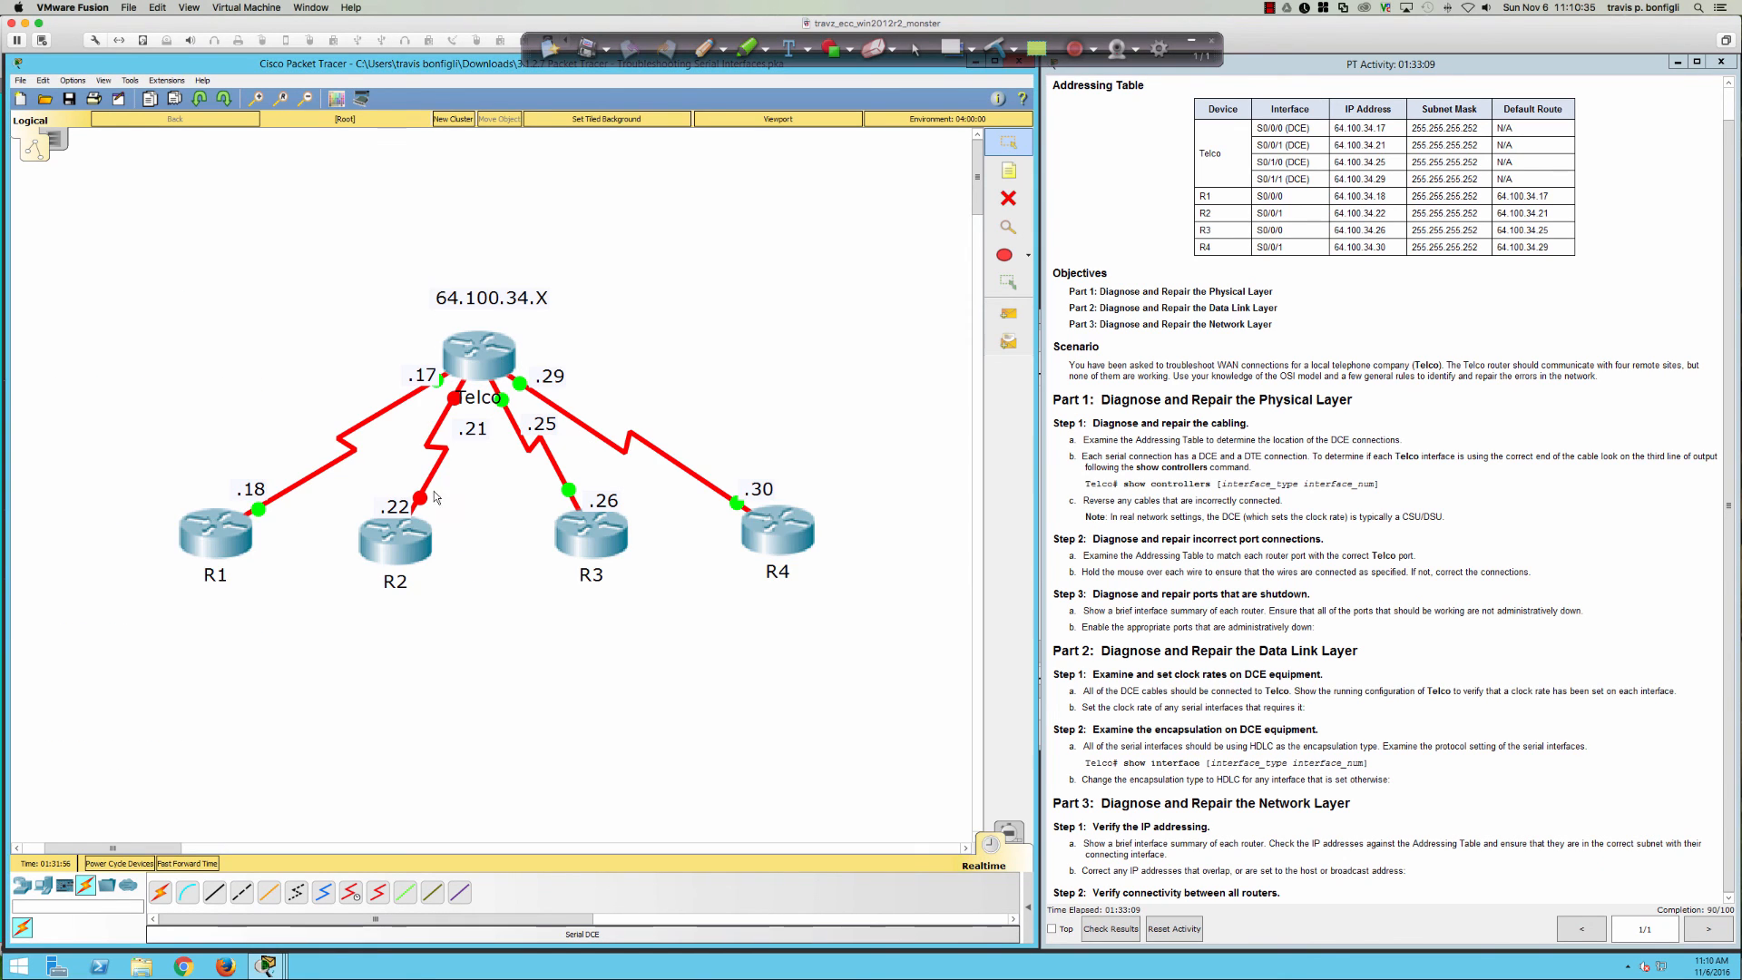
pyautogui.click(408, 536)
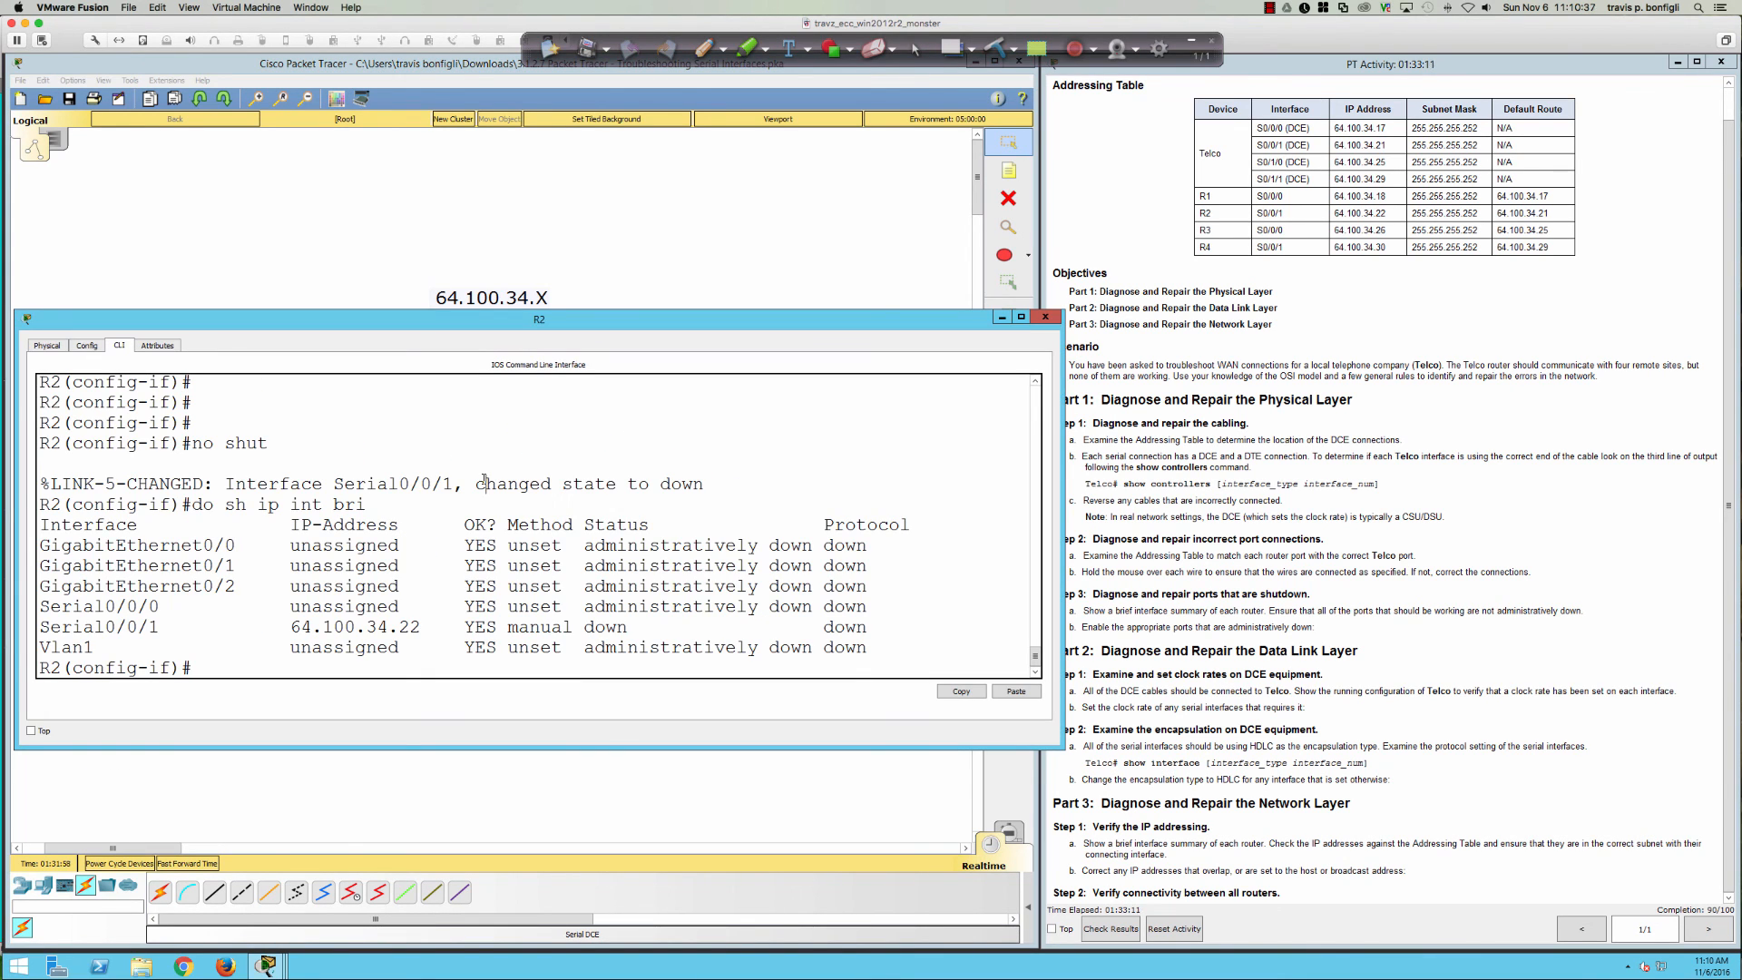
pyautogui.press('Return')
pyautogui.press('Return')
pyautogui.write('do sh run')
pyautogui.press('Return')
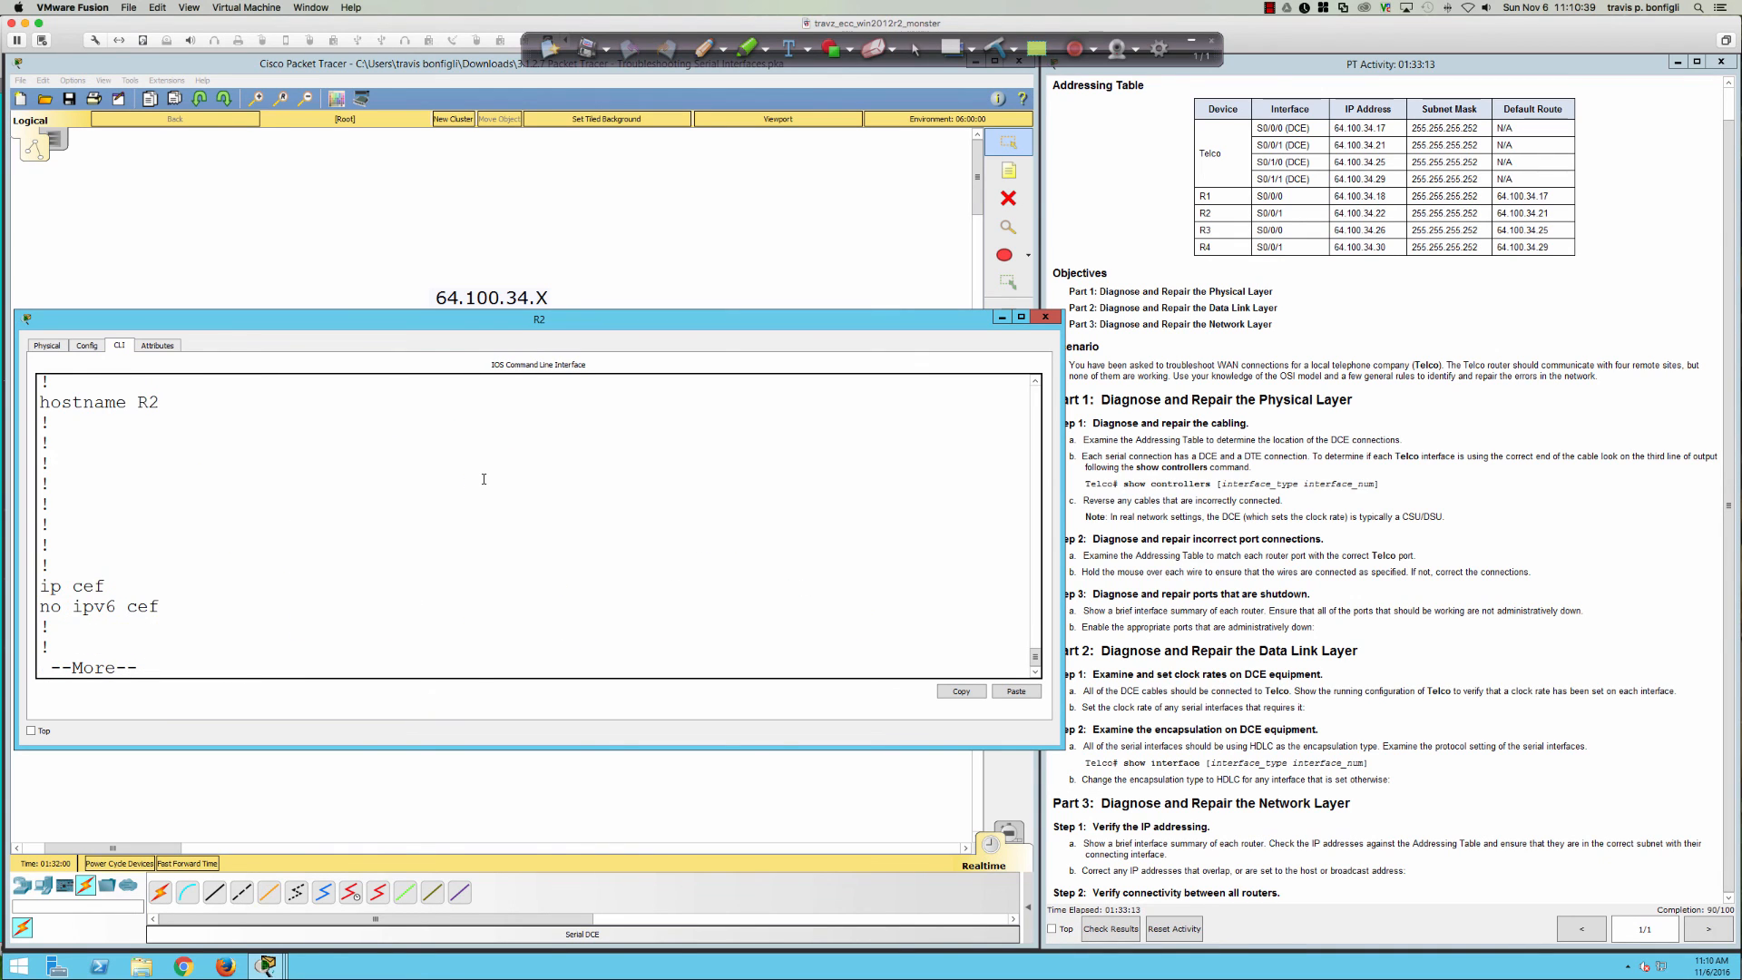
pyautogui.press('space')
pyautogui.press('space')
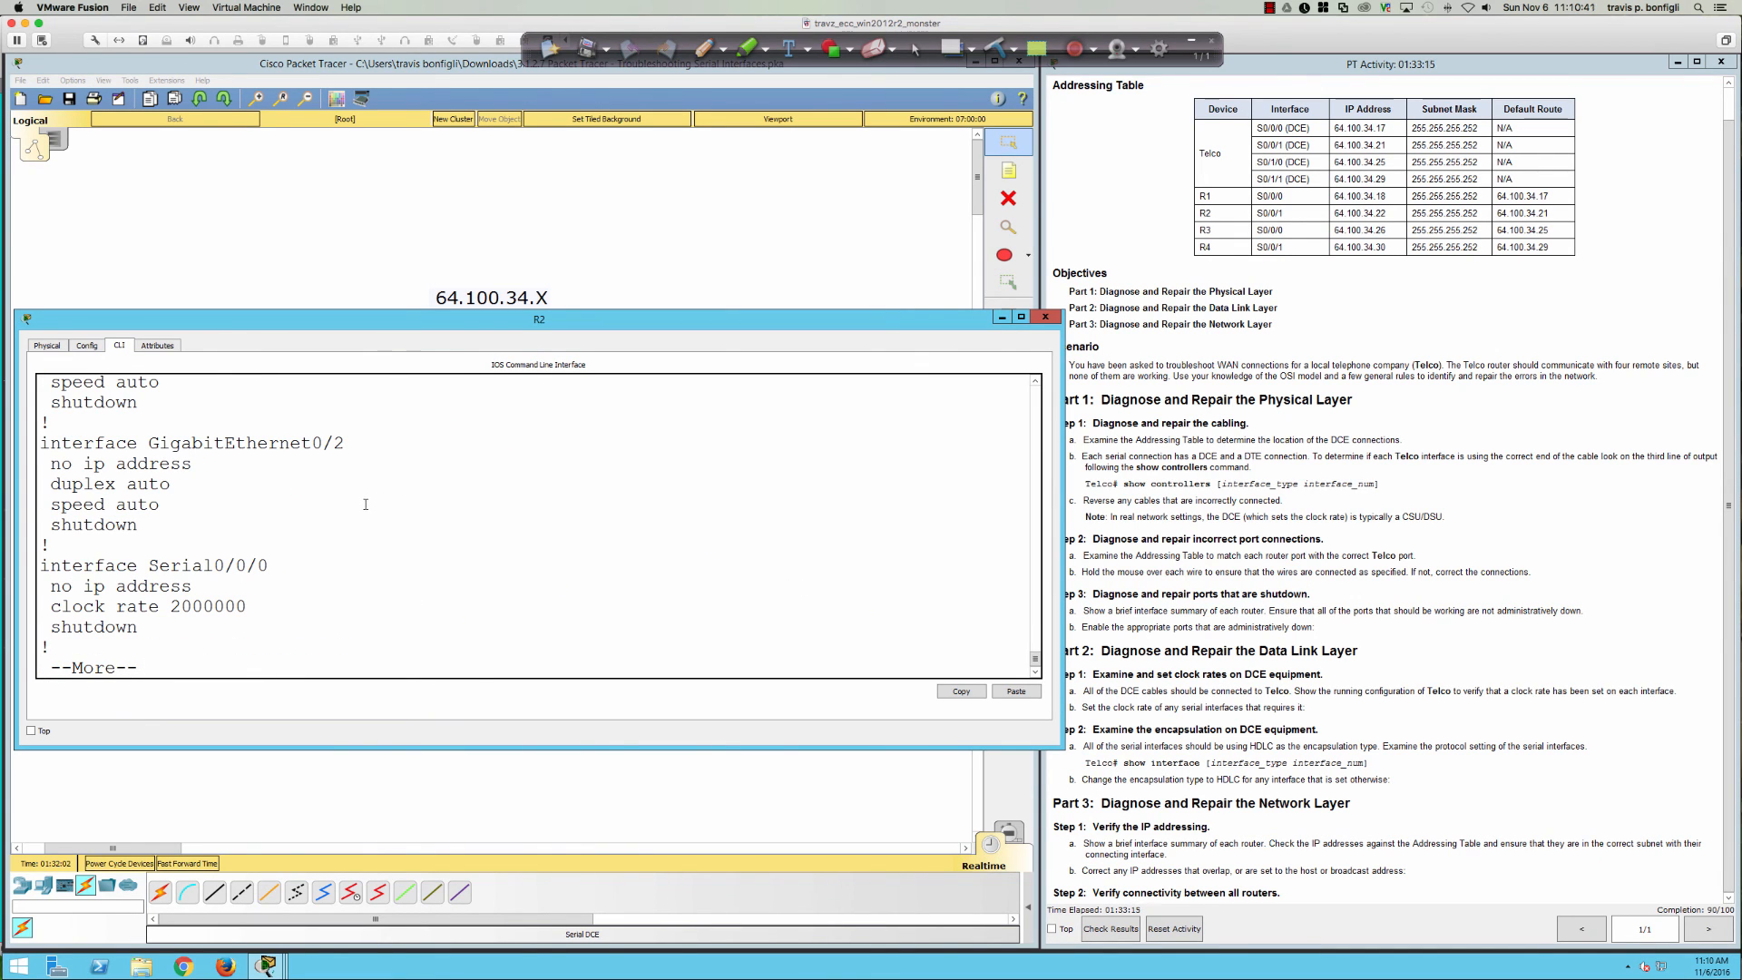
pyautogui.press('Return')
pyautogui.press('Return')
pyautogui.press('Return')
pyautogui.press('Return')
pyautogui.press('Return')
pyautogui.press('Return')
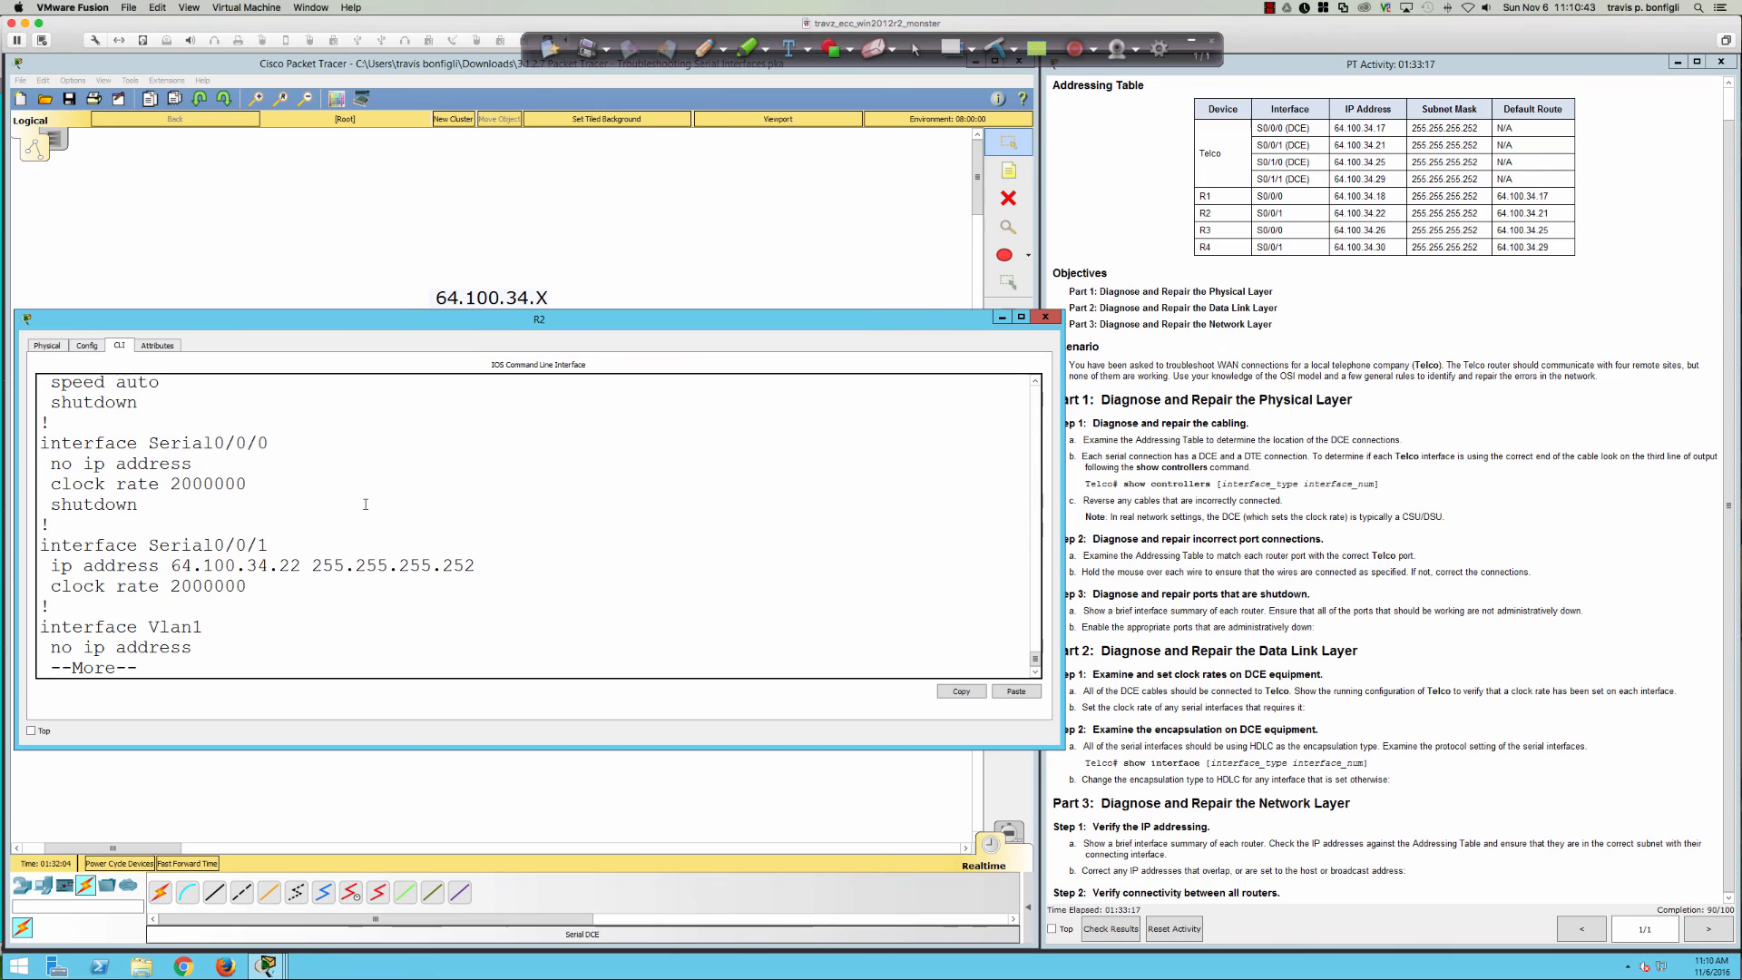
# - Return to the Telco router and set the clock rate of interface s0/0/1 to 2000000
pyautogui.click(379, 242)
pyautogui.click(468, 362)
pyautogui.click(531, 403)
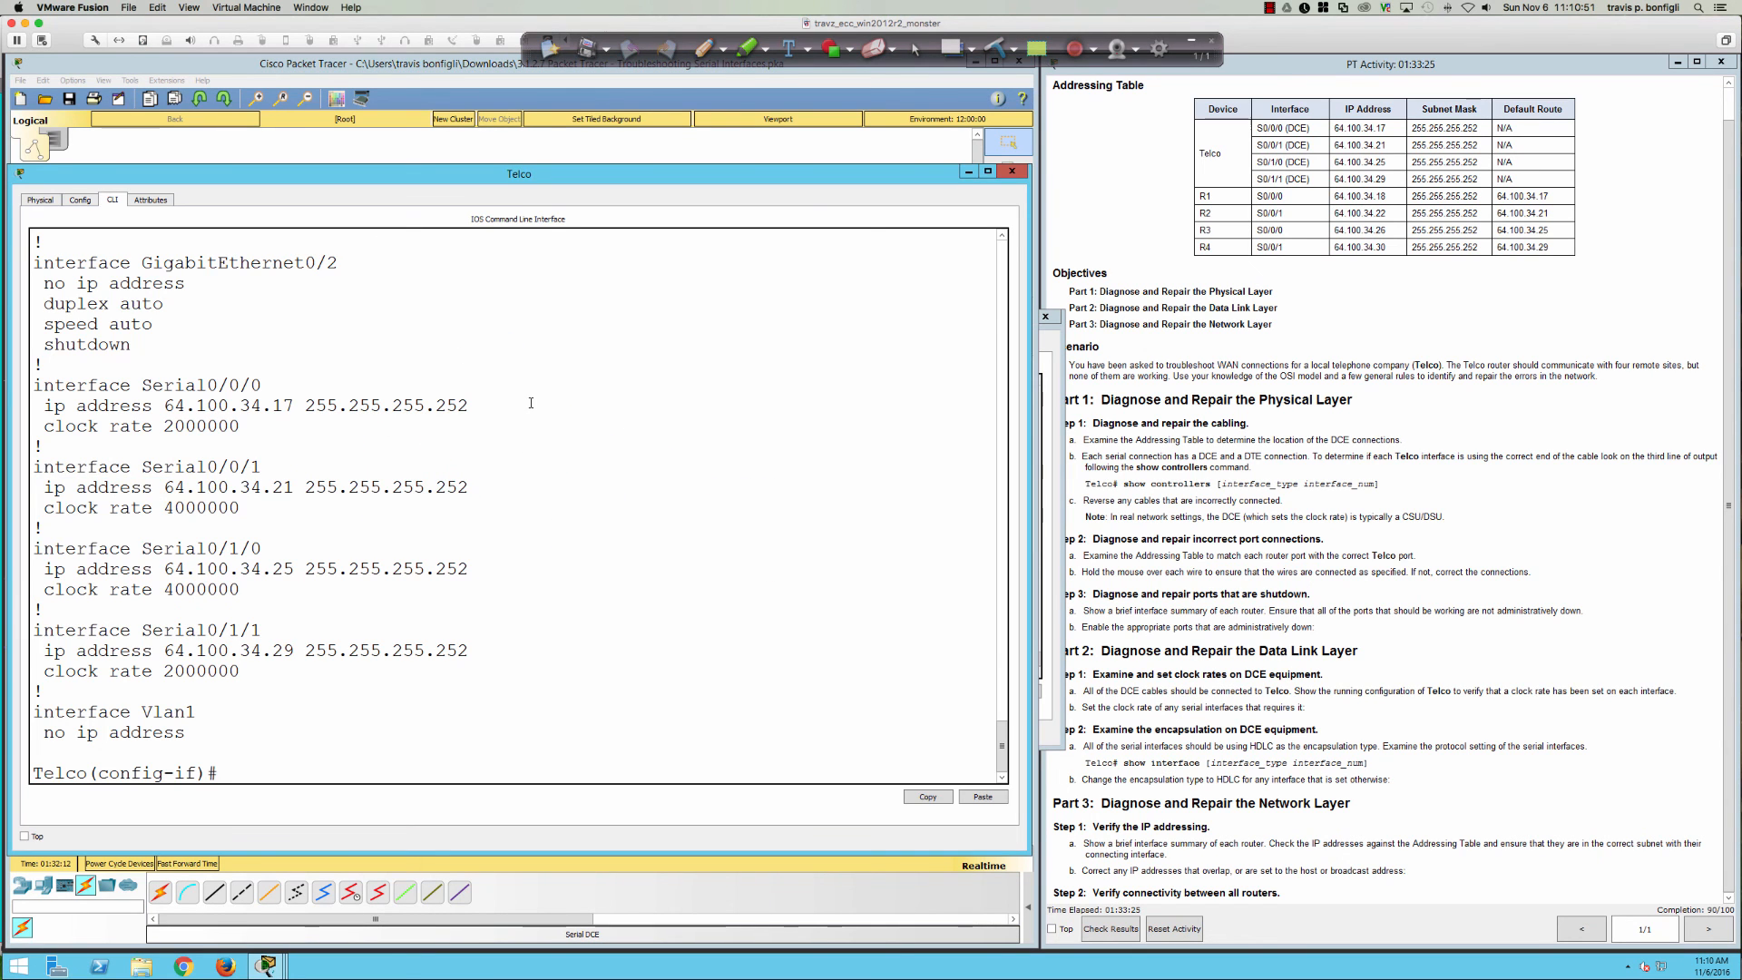
pyautogui.press('Return')
pyautogui.press('Return')
pyautogui.write('int s0/0/1')
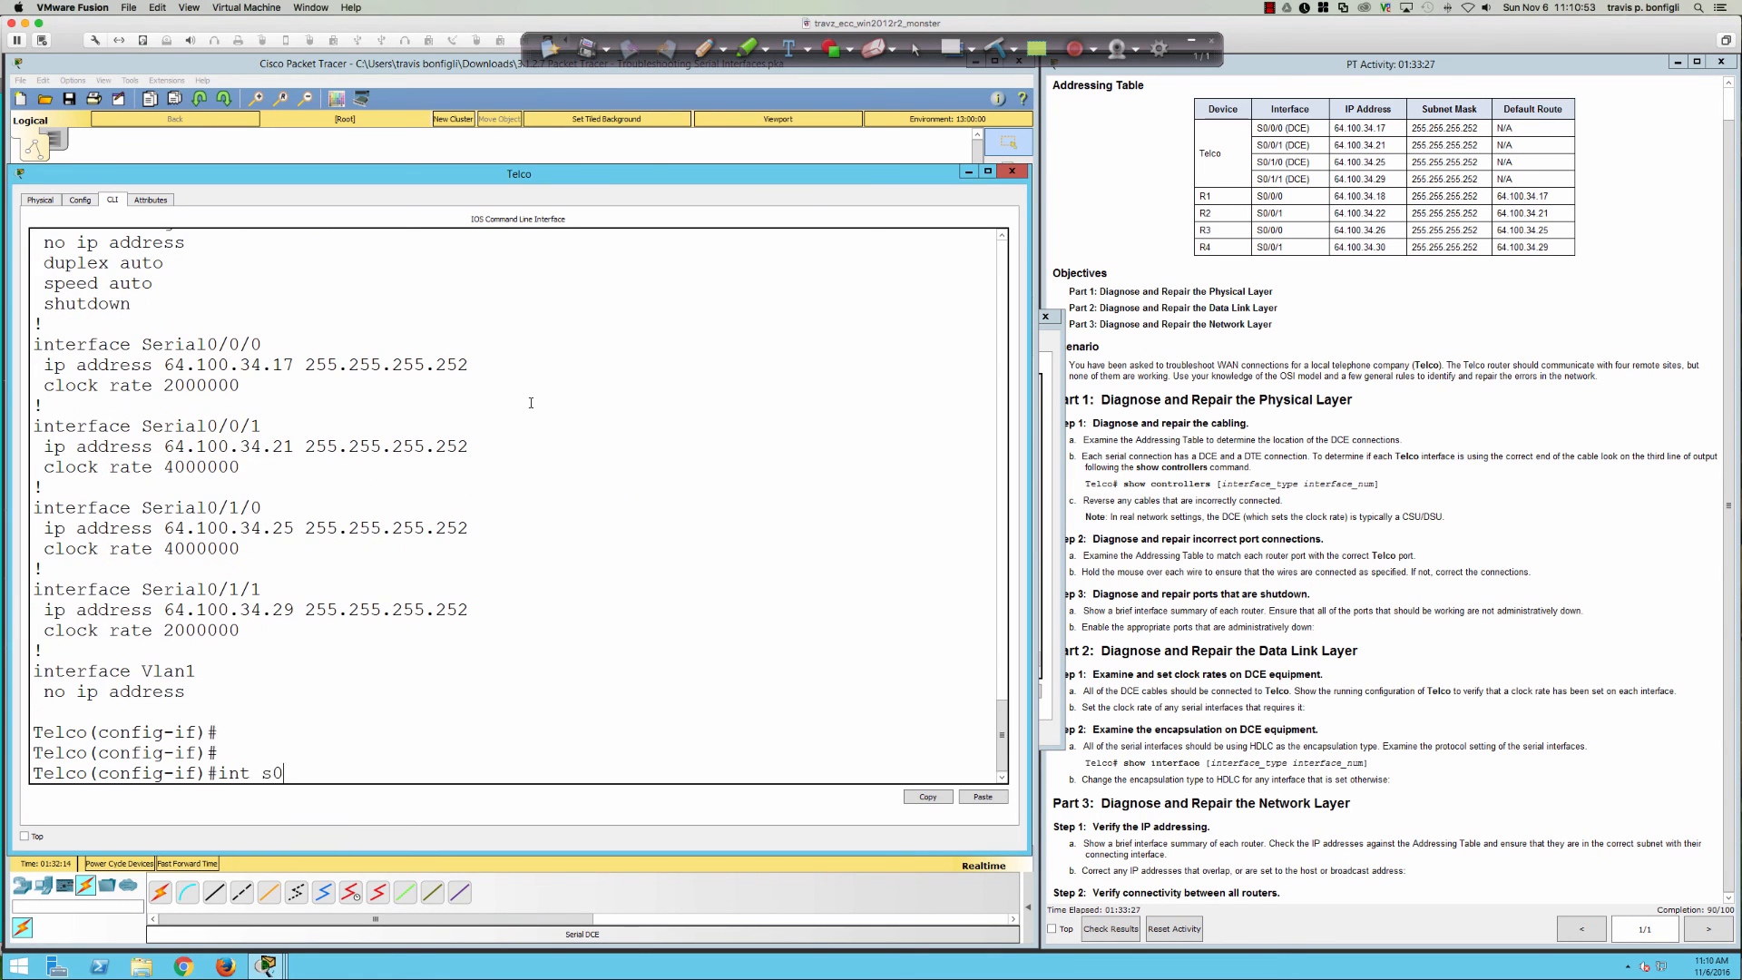
pyautogui.press('Return')
pyautogui.write('clo')
pyautogui.press('Tab')
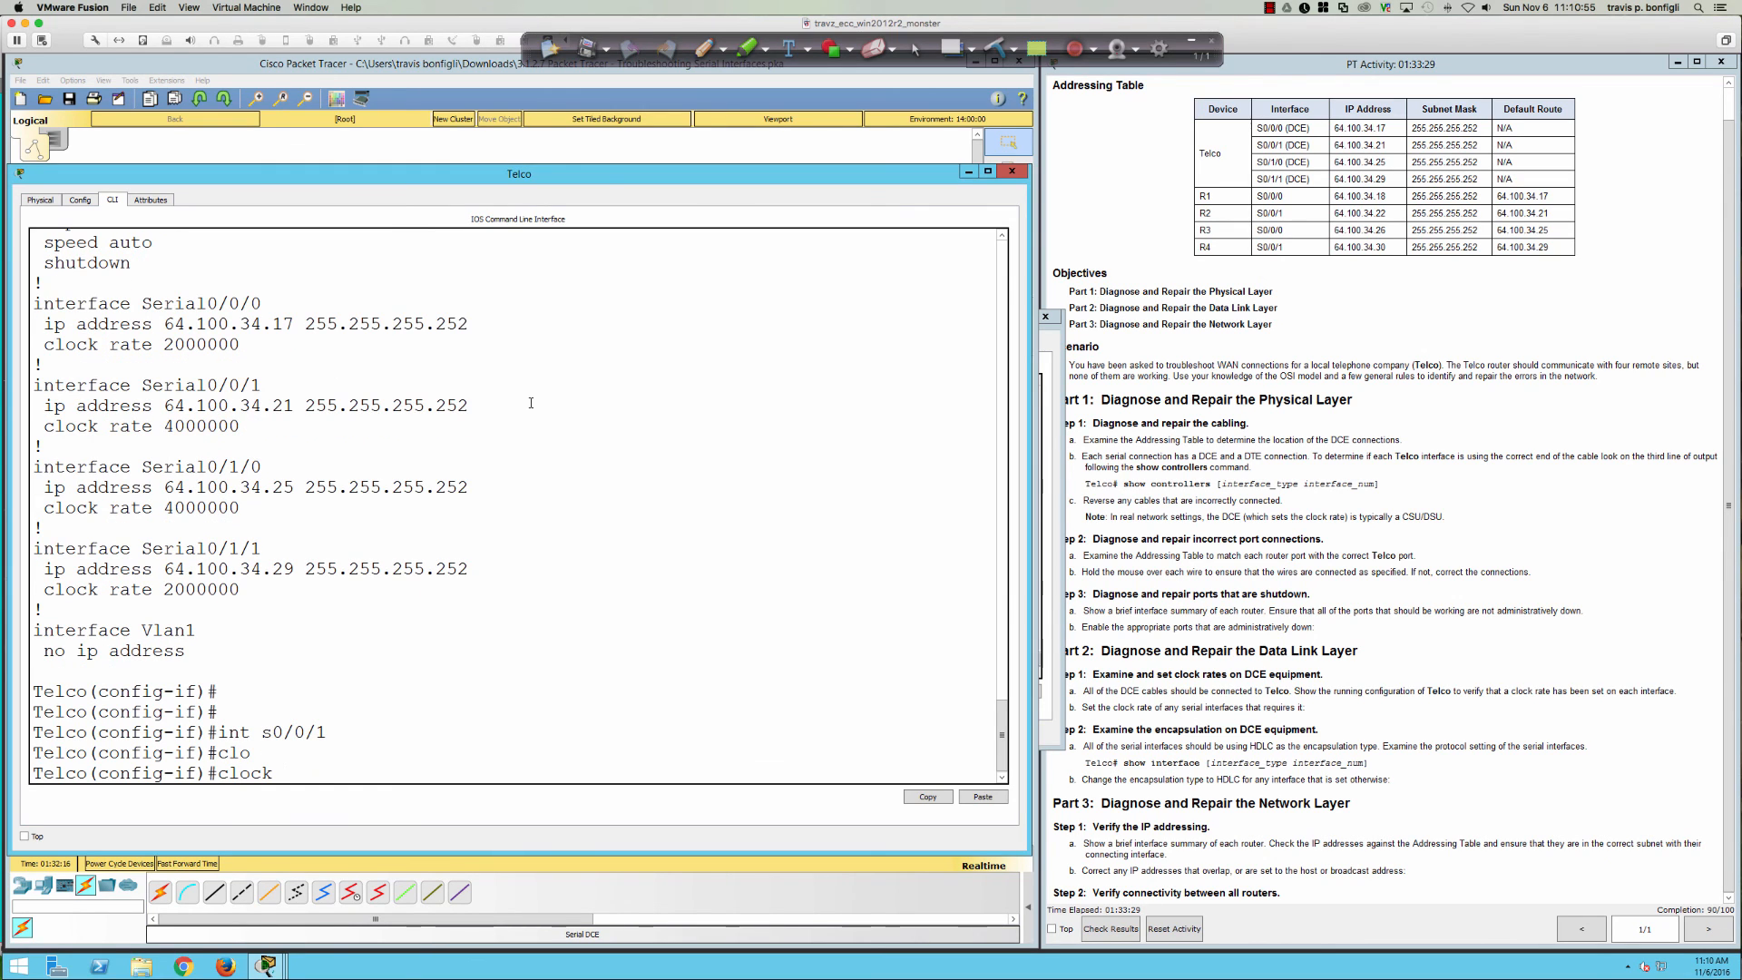
pyautogui.write('r')
pyautogui.press('Tab')
pyautogui.write('200')
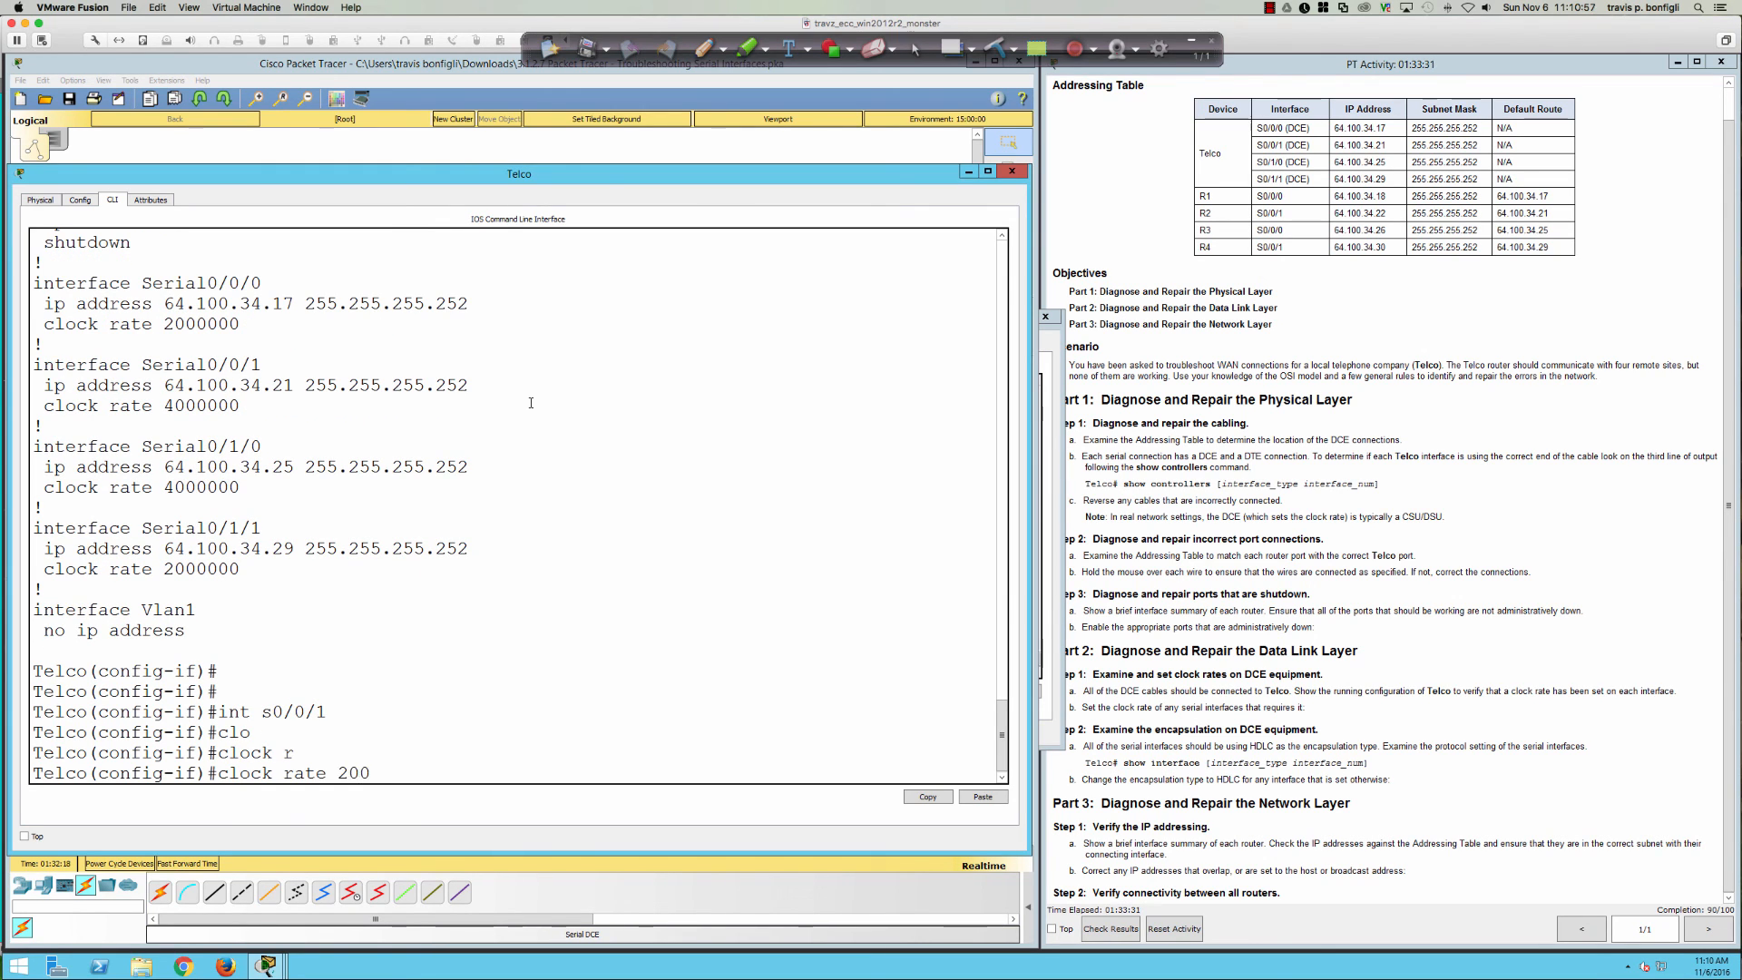
pyautogui.write('0000')
pyautogui.press('Return')
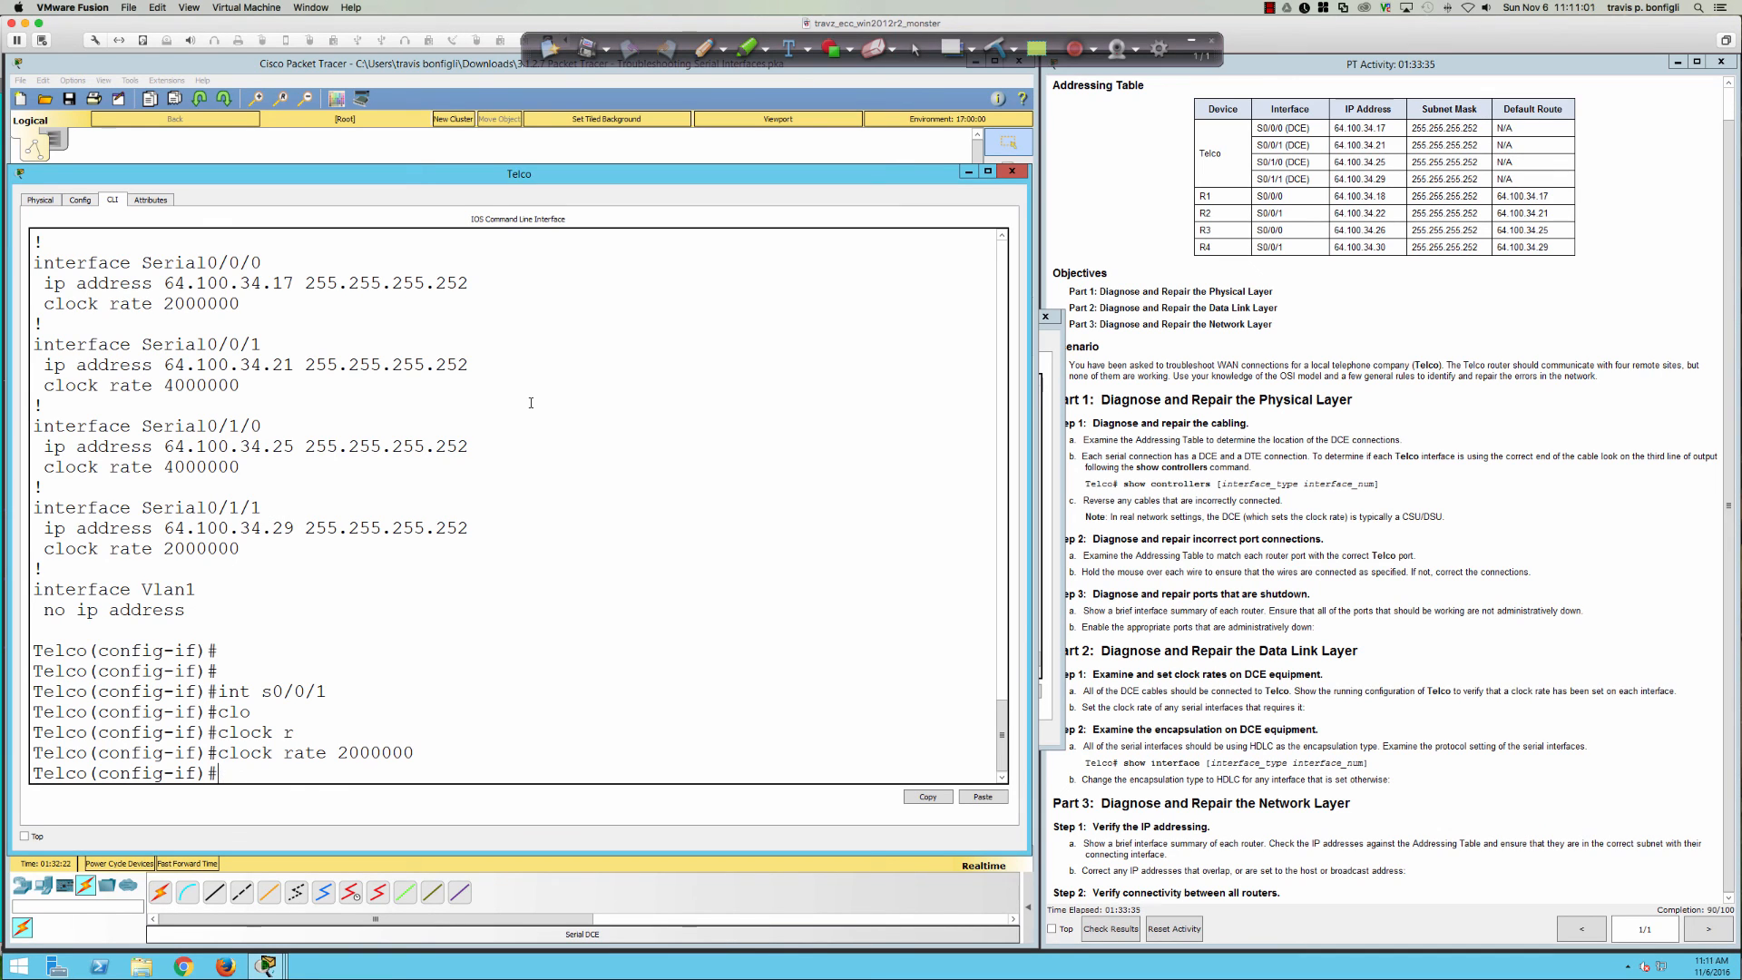
# - Set the clock rate of Telco's interface s0/1/0 to 2000000
pyautogui.write('int s0/1/0')
pyautogui.press('Return')
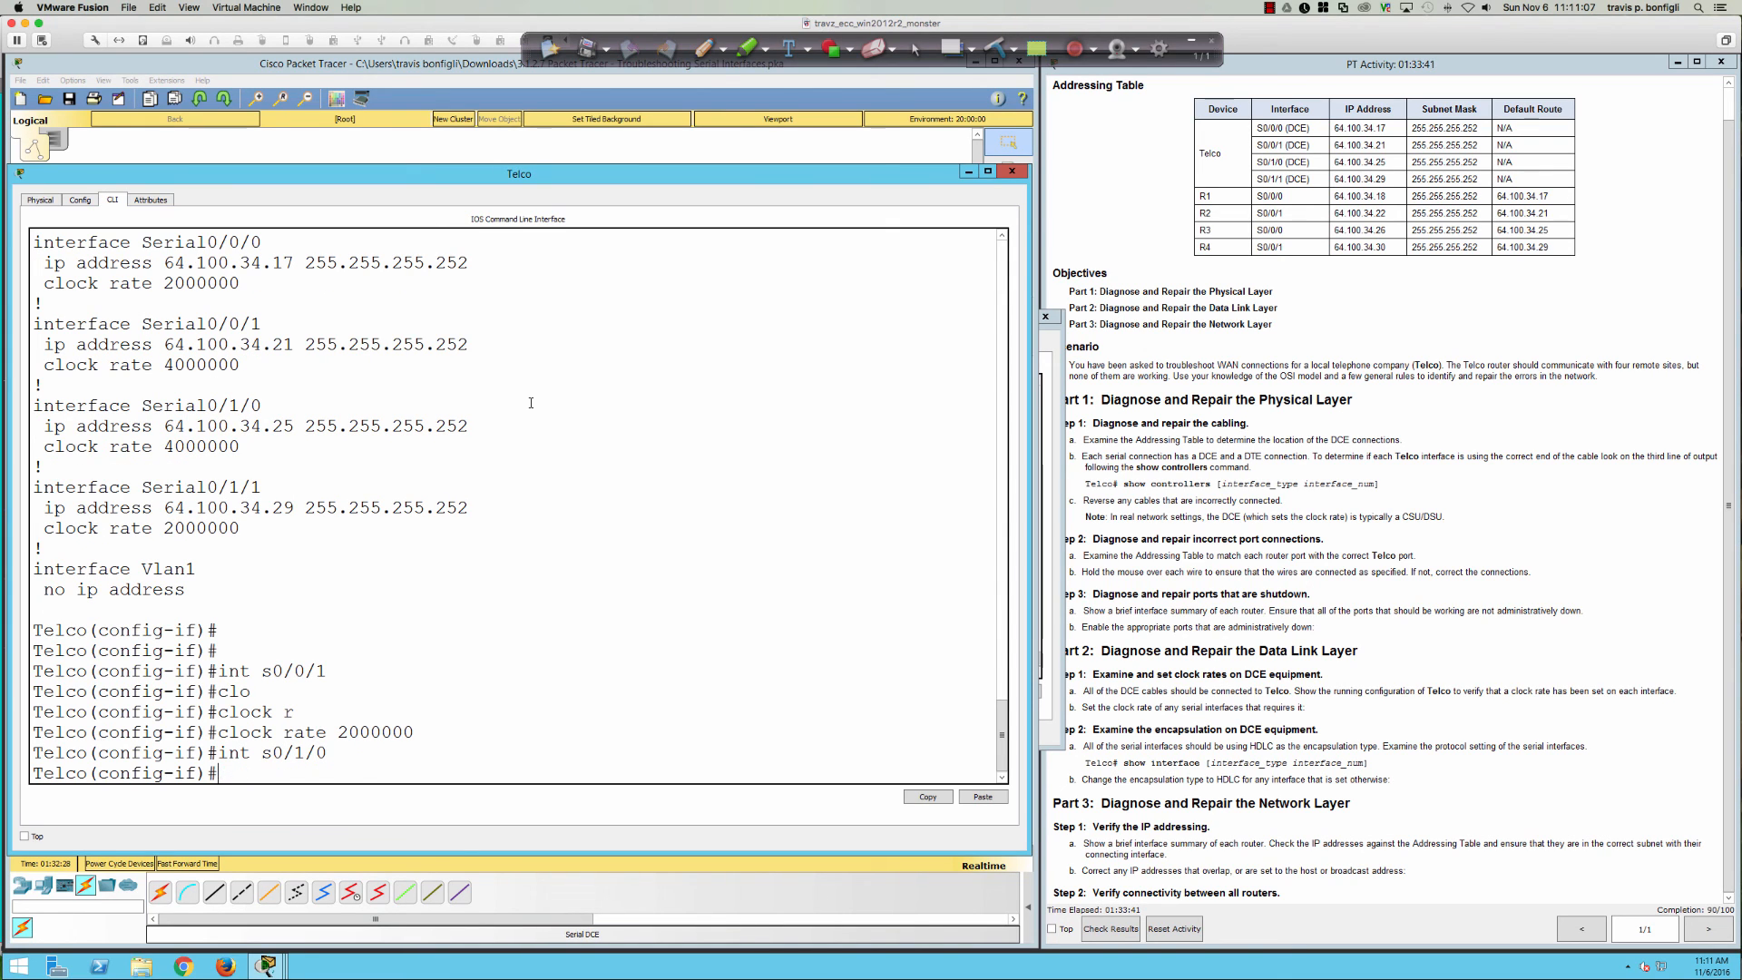
pyautogui.press('Up')
pyautogui.press('Up')
pyautogui.press('Return')
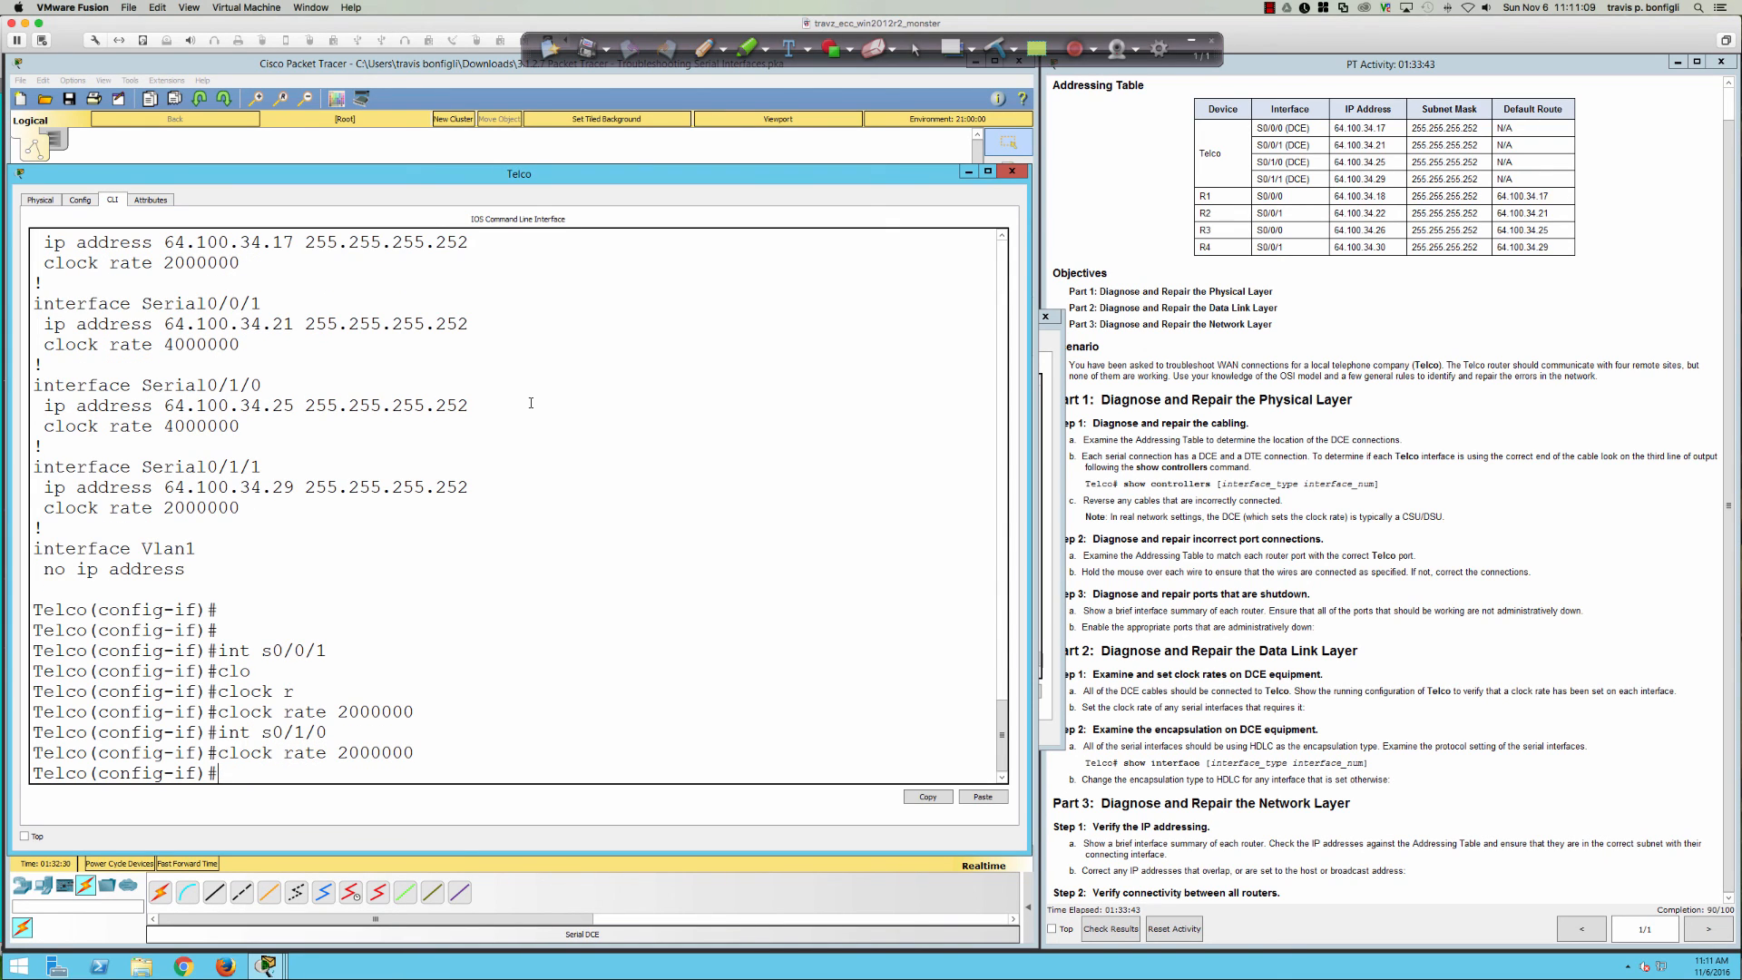
# - Display R1's running configuration with sh run and check whether its serial interfaces have a clock rate
pyautogui.click(403, 152)
pyautogui.click(218, 533)
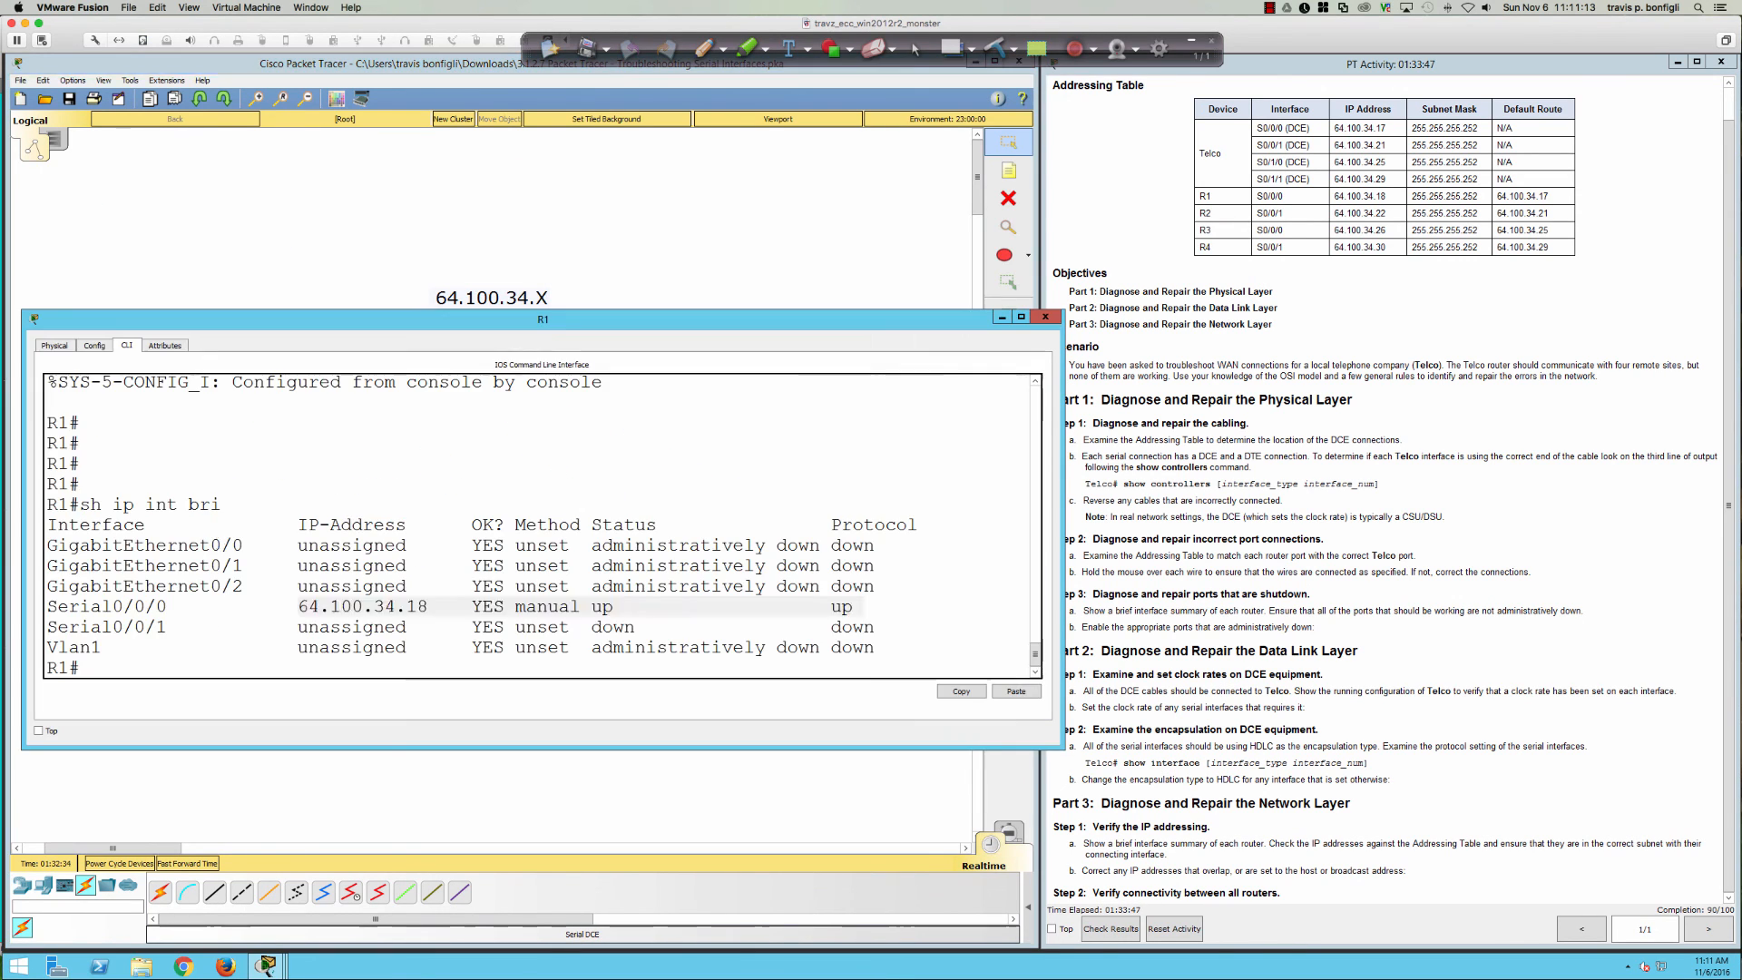
pyautogui.click(629, 508)
pyautogui.press('Return')
pyautogui.press('Return')
pyautogui.press('Return')
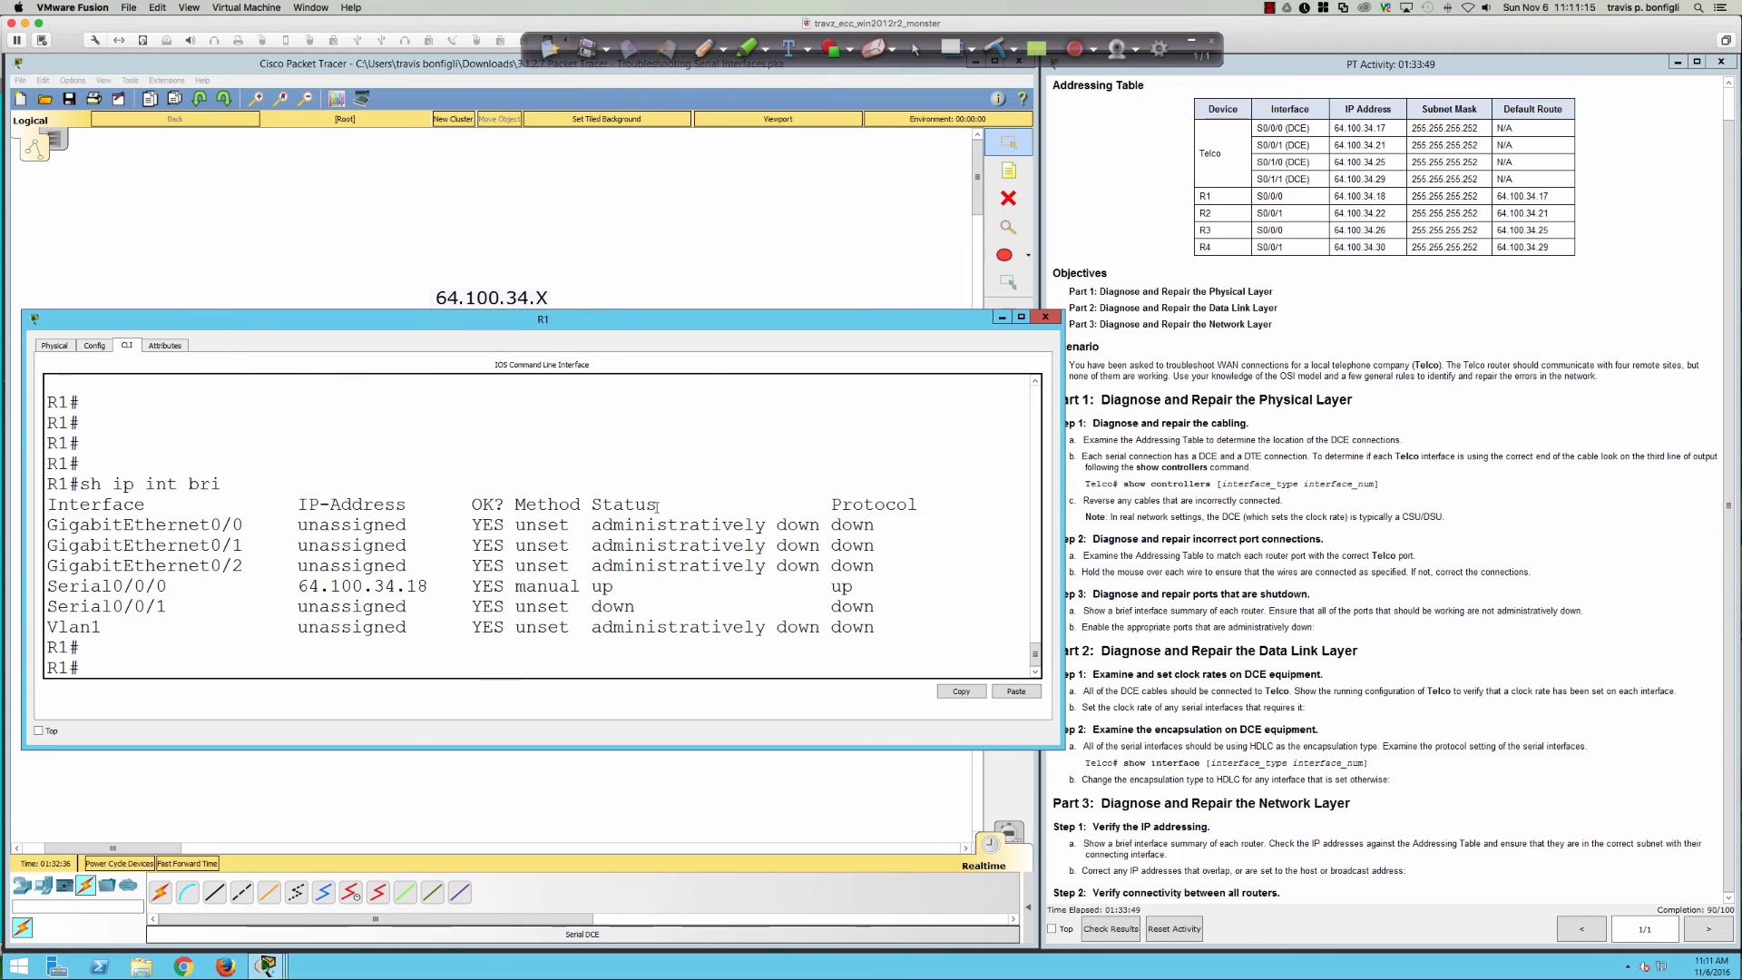
pyautogui.write('sh run')
pyautogui.press('Return')
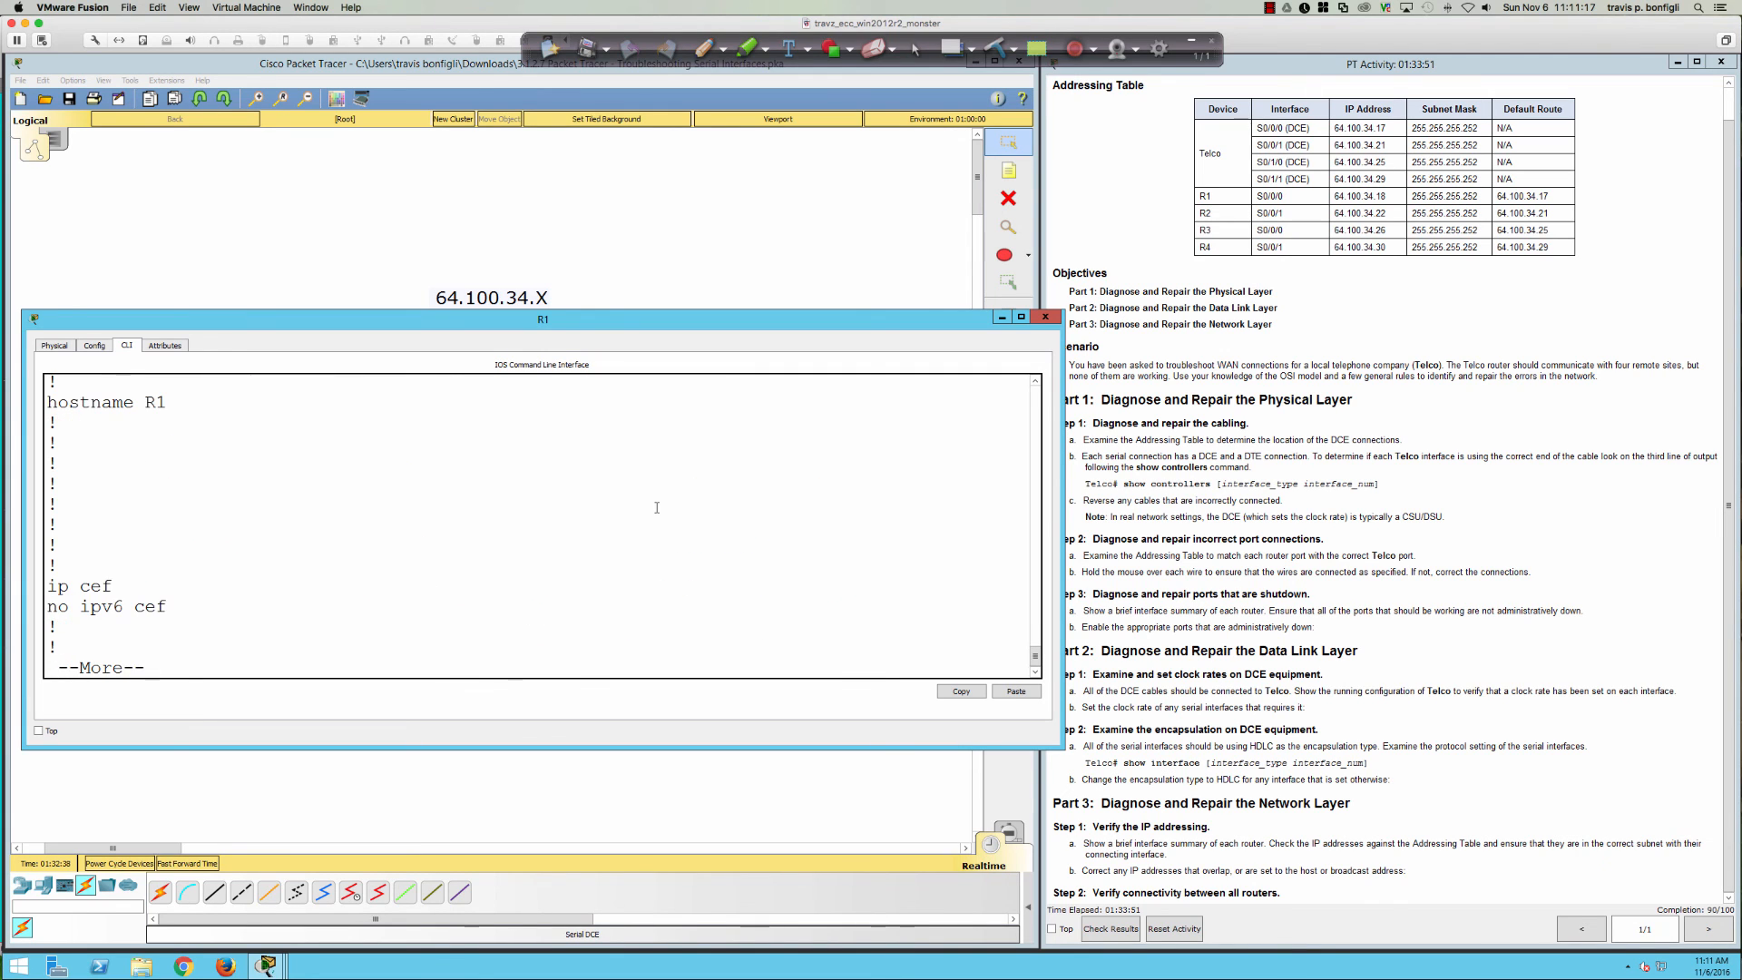
pyautogui.press('space')
pyautogui.press('space')
pyautogui.press('Return')
pyautogui.press('Return')
pyautogui.press('Return')
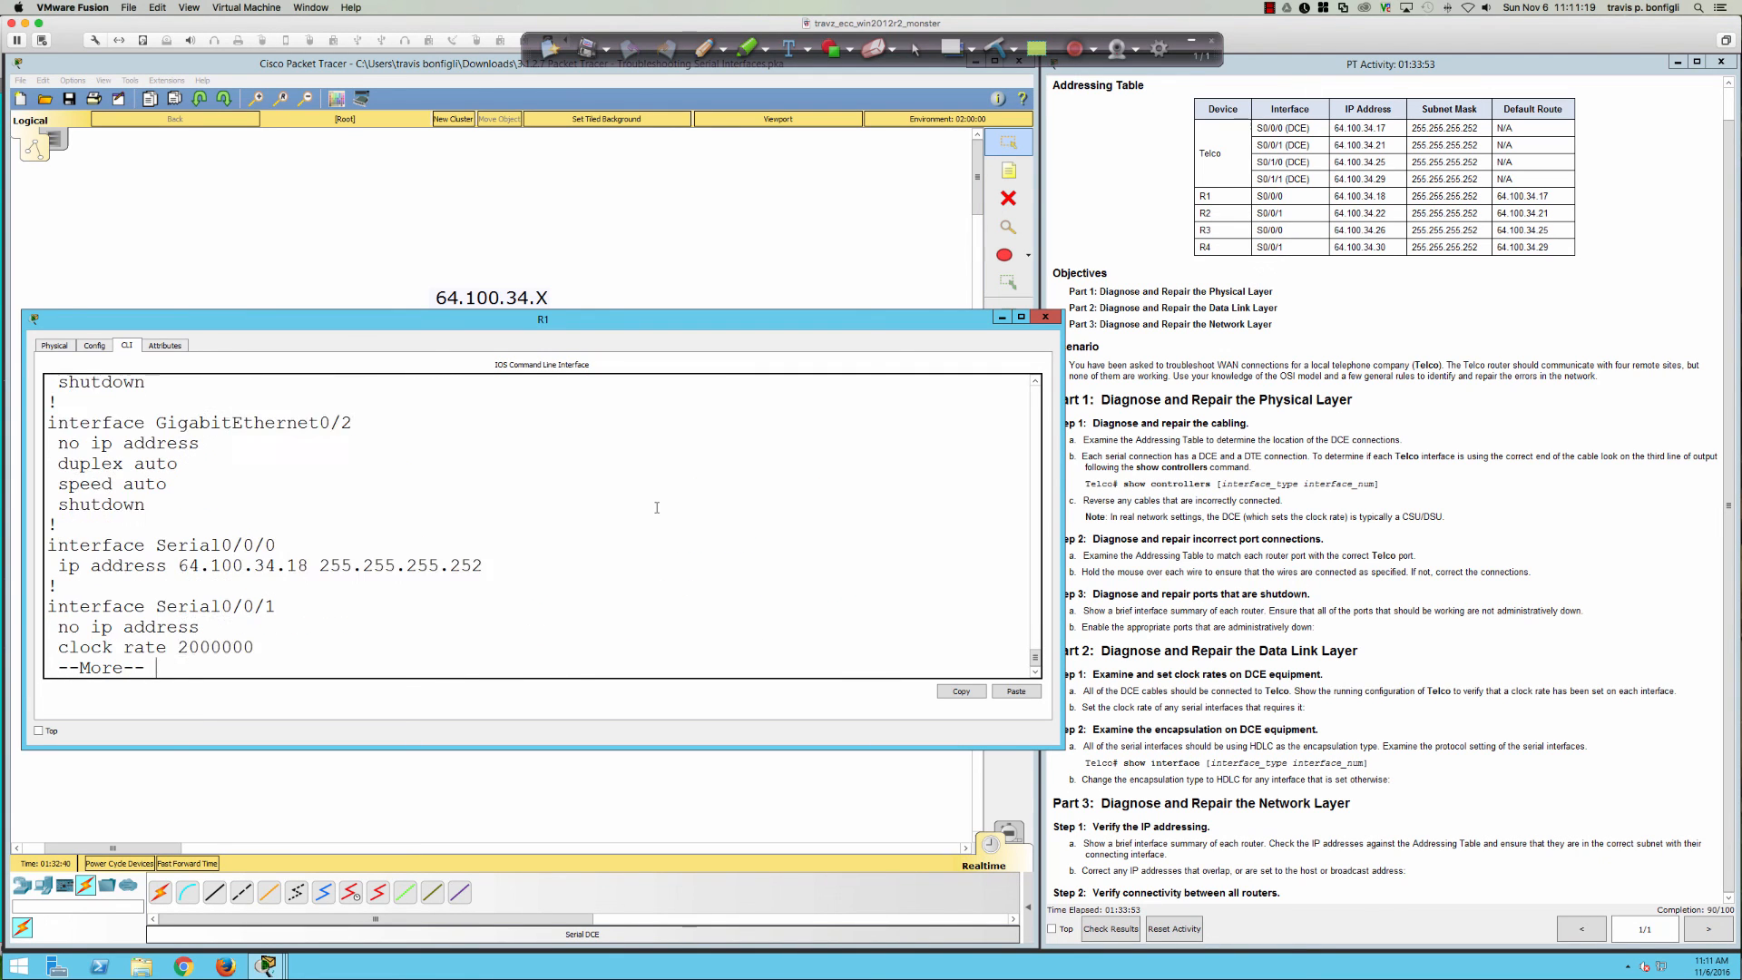
pyautogui.press('Return')
pyautogui.press('Return')
pyautogui.press('Return')
pyautogui.press('Return')
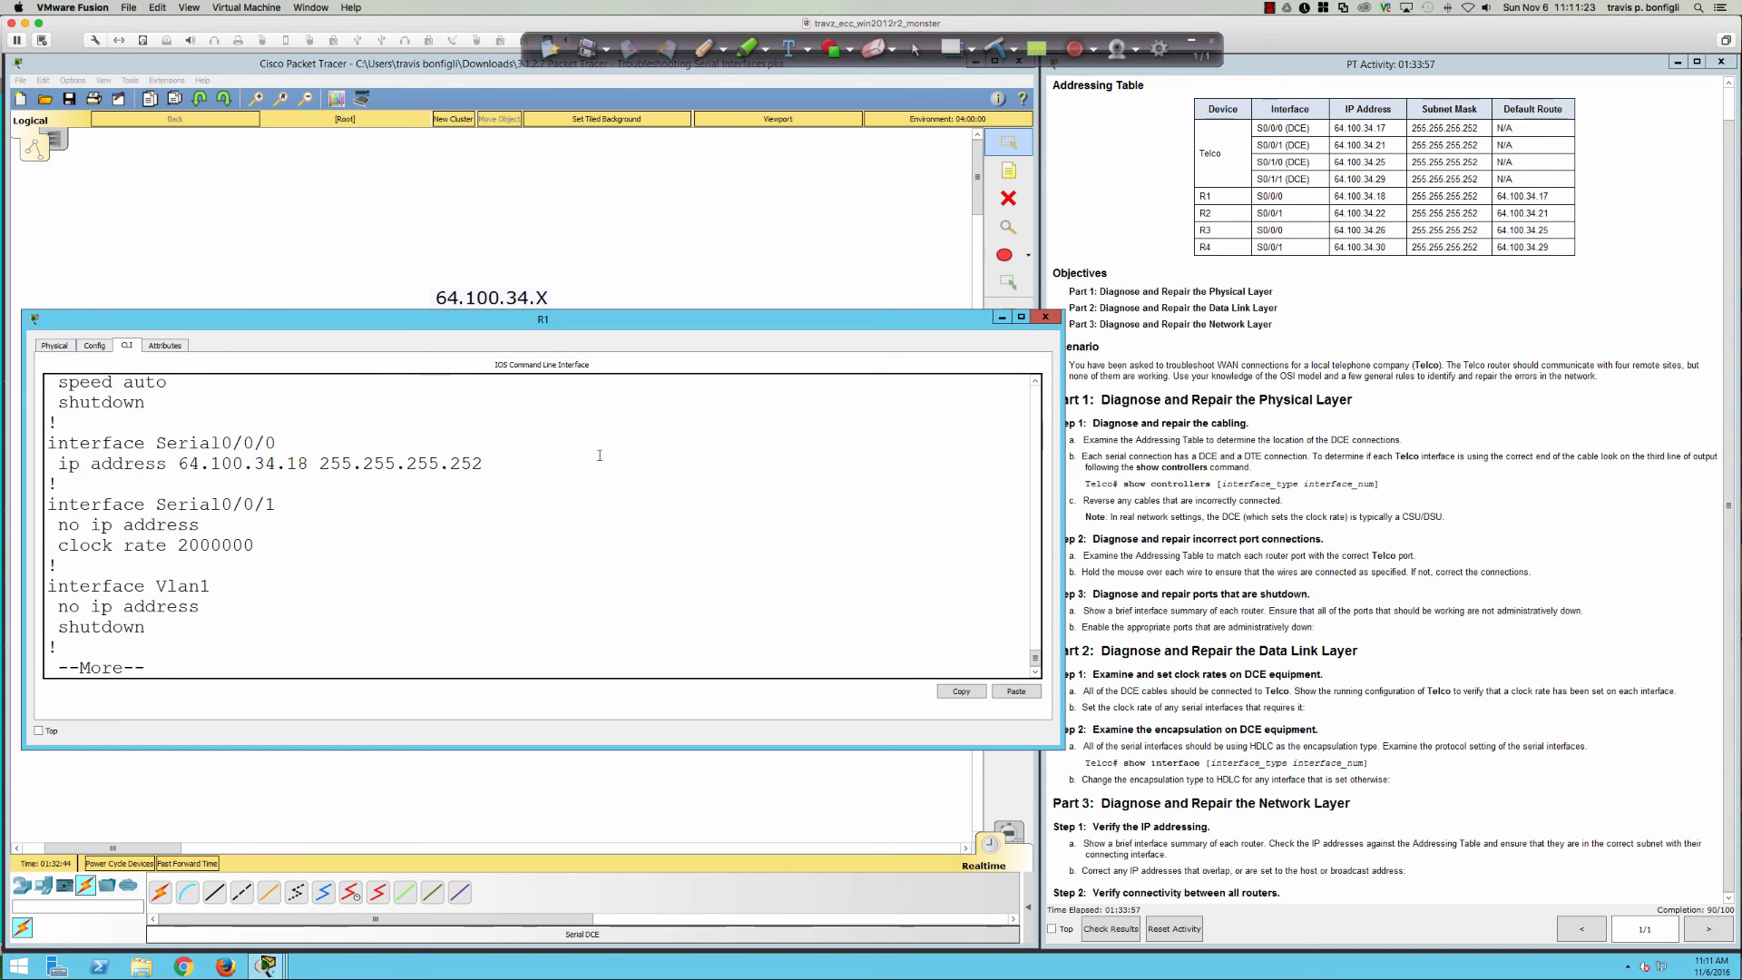
# - Return to R2, end the running configuration listing and enter configuration of interface s0/0/1
pyautogui.click(287, 233)
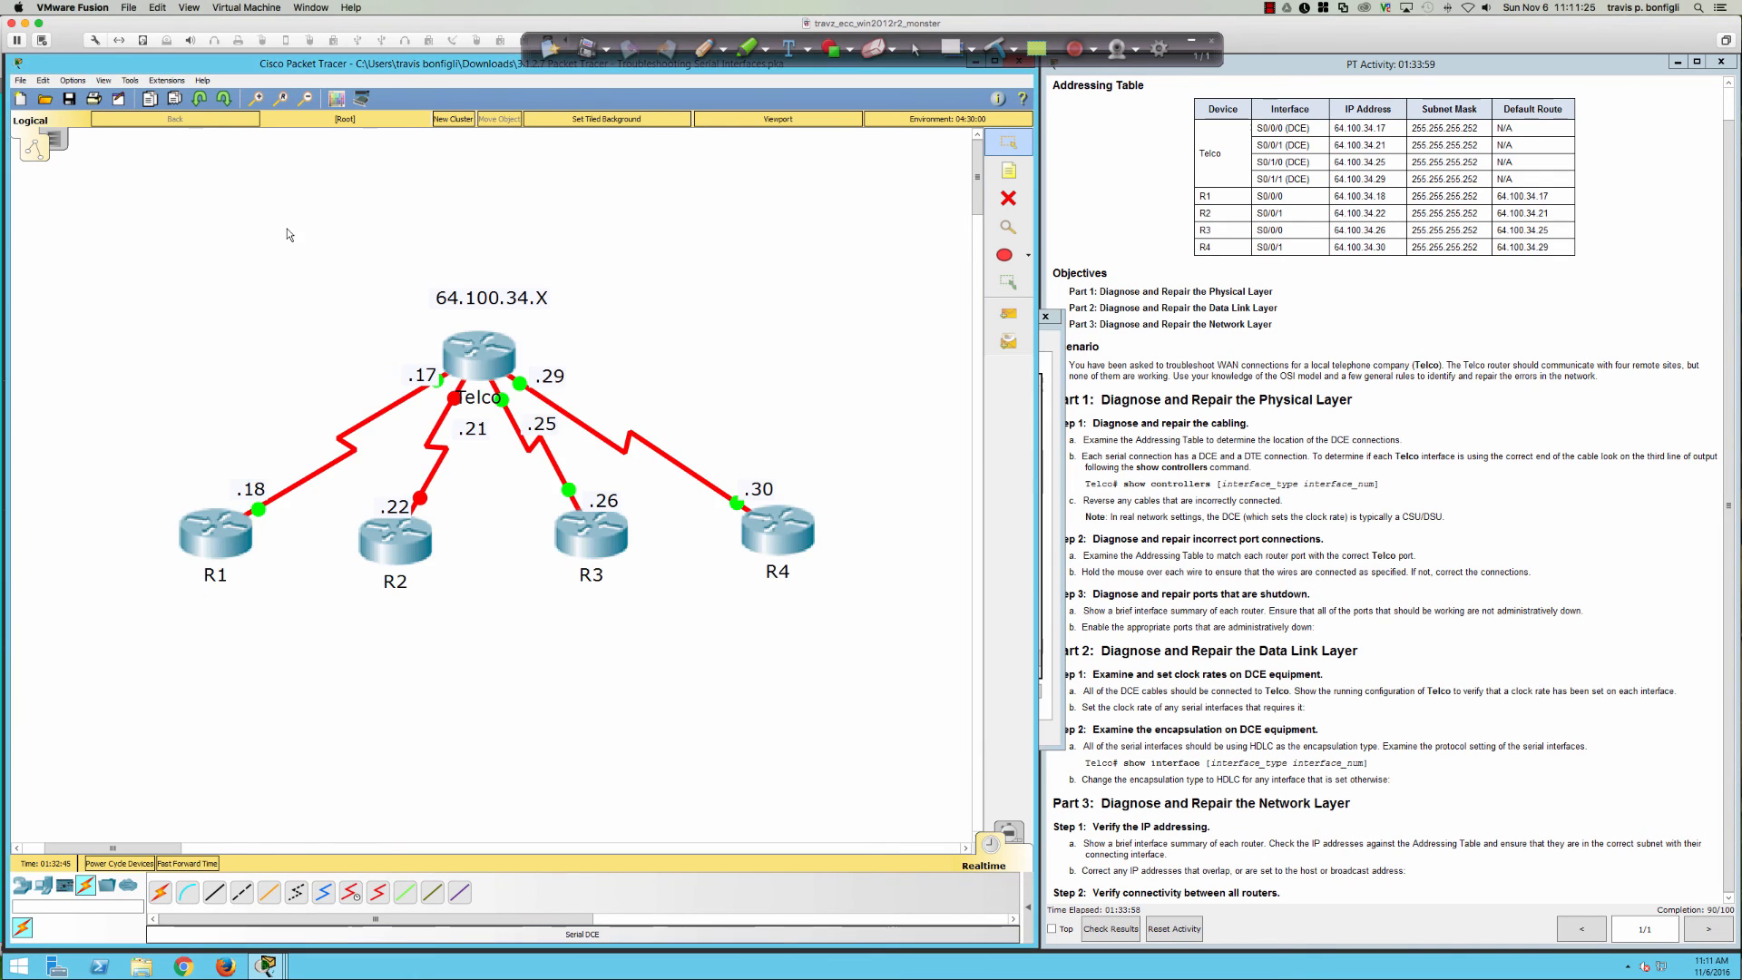
pyautogui.click(406, 556)
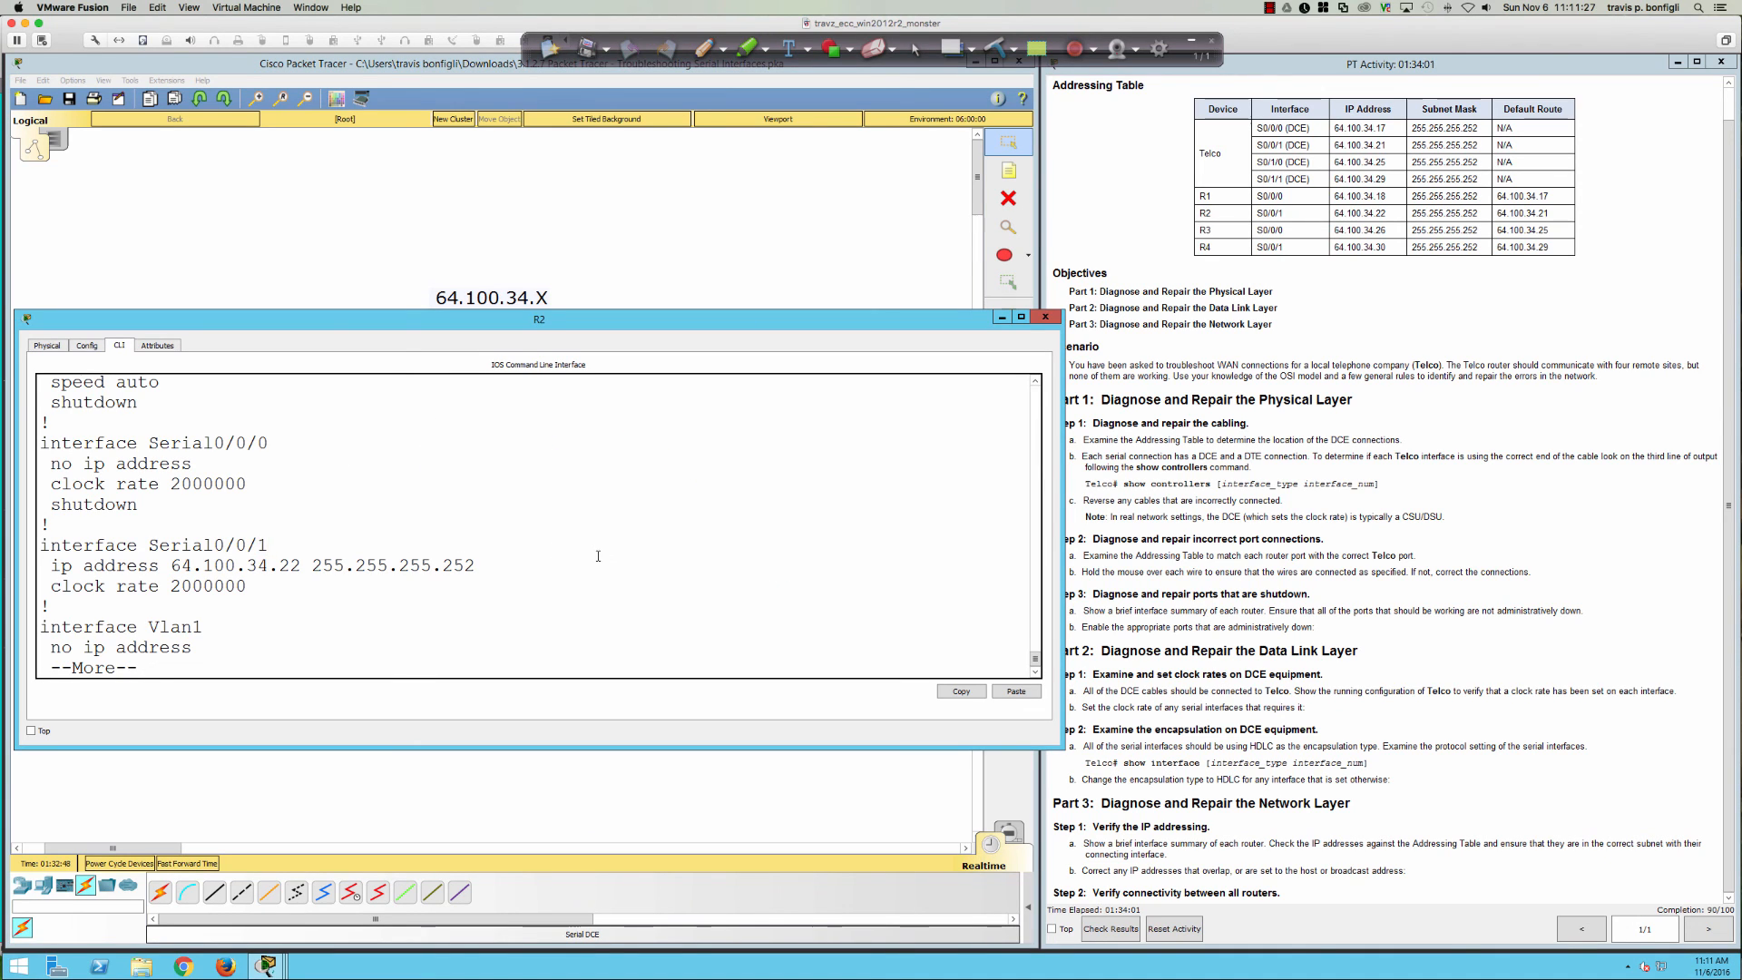
pyautogui.write('qint s0/0/1')
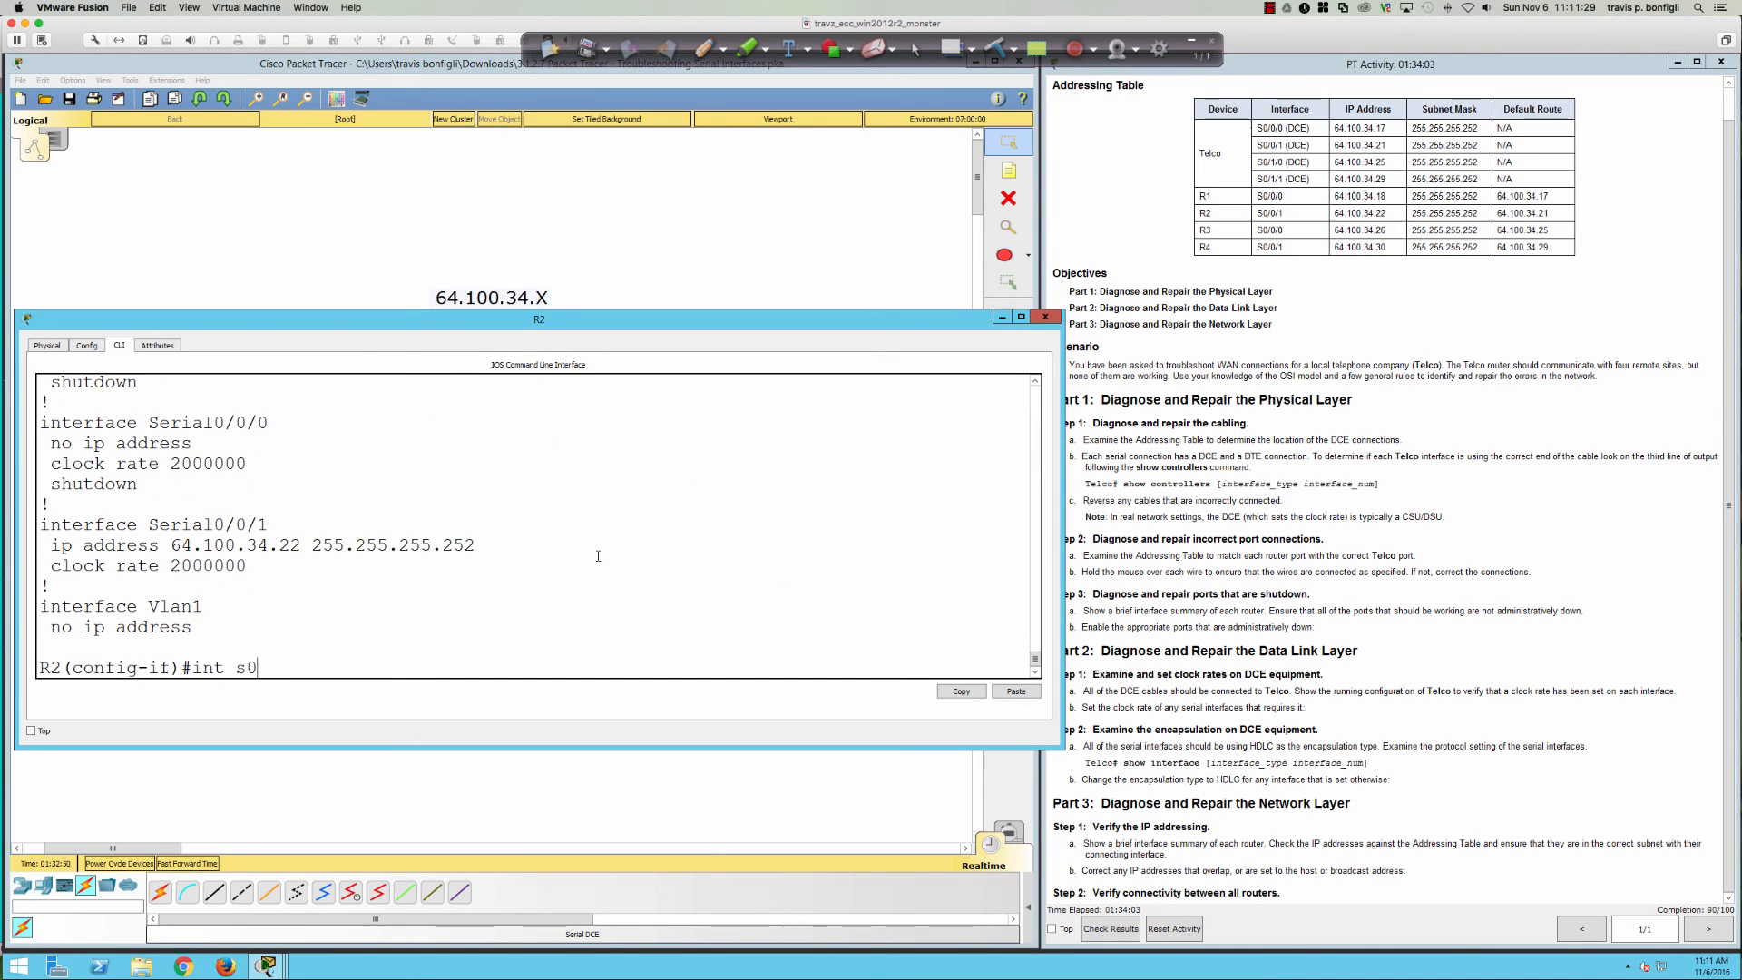
pyautogui.press('Return')
# - Try to clear the clock setting on R2's Serial0/0/1 with no clock and no clock 2000000
pyautogui.write('no clo')
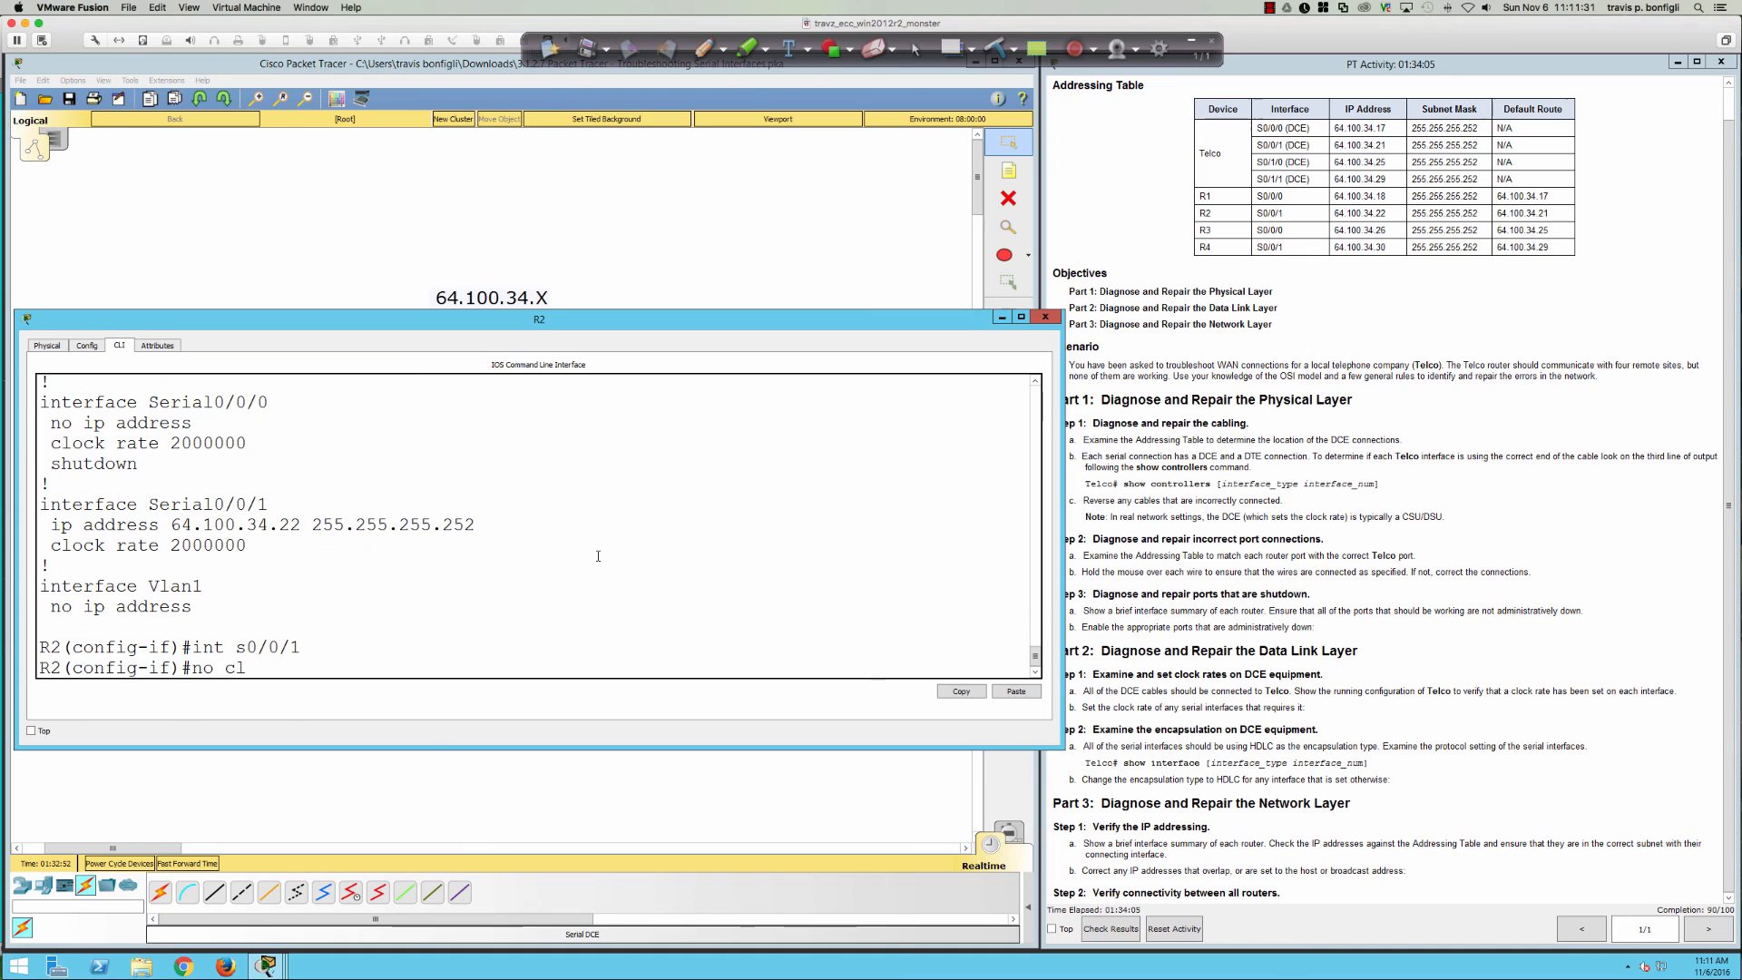
pyautogui.press('Tab')
pyautogui.press('Return')
pyautogui.press('Up')
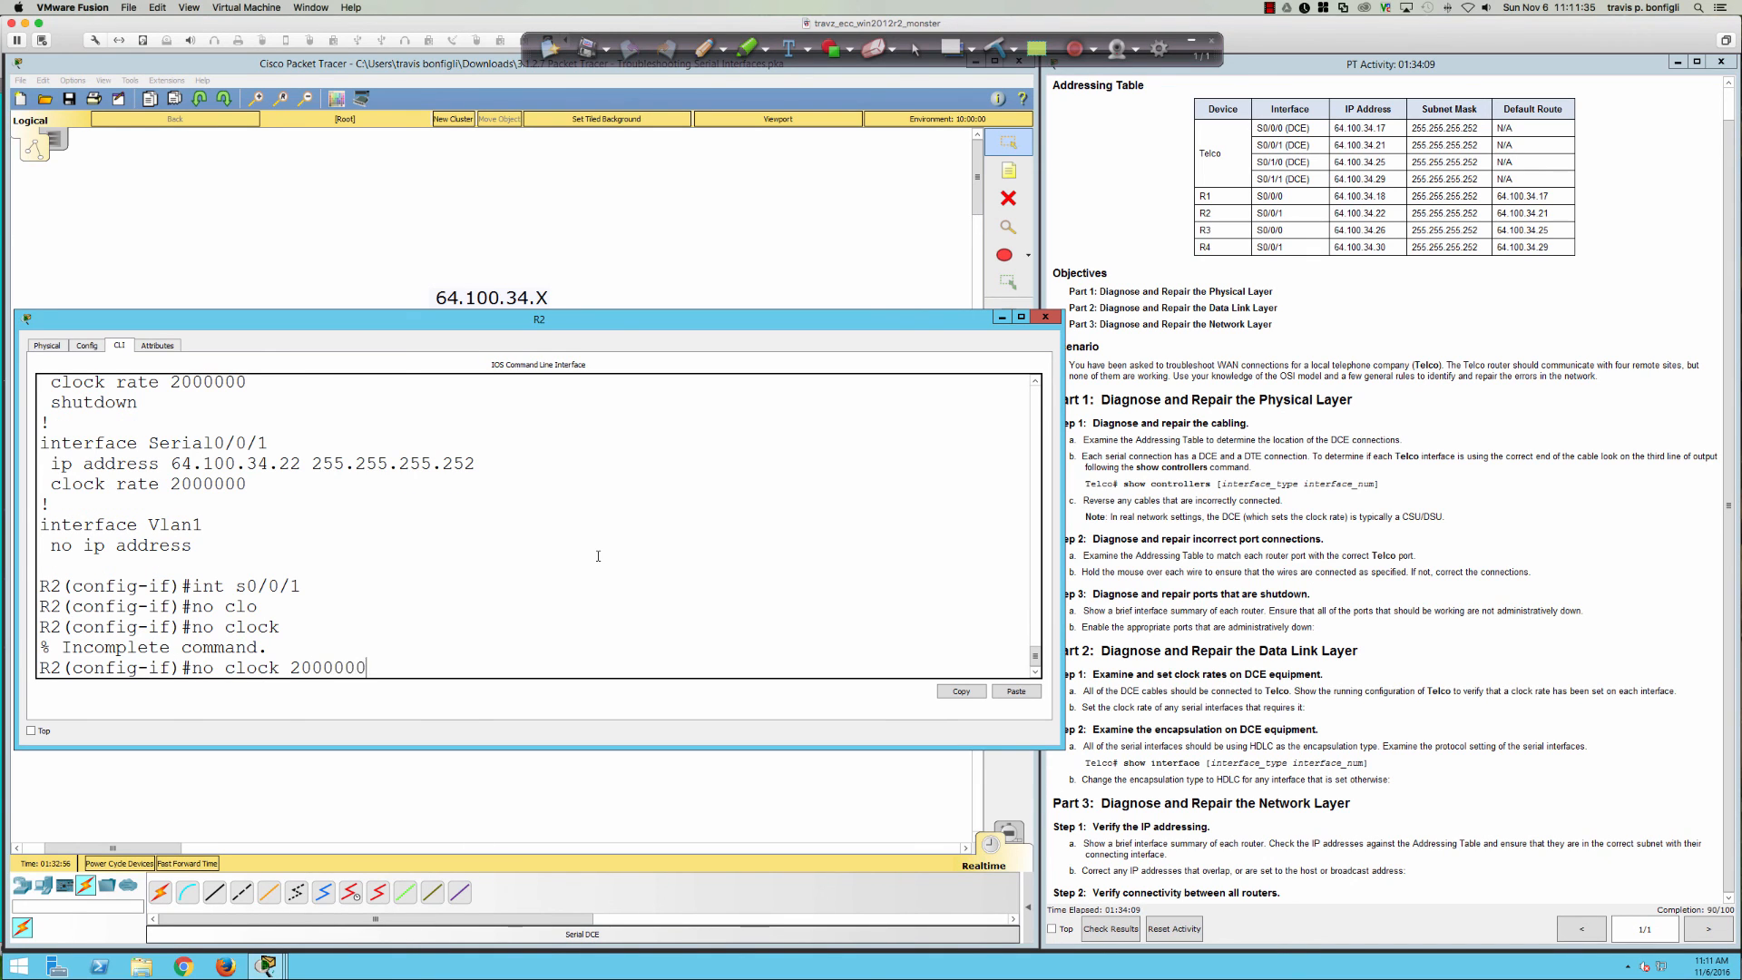
pyautogui.write('2000000')
pyautogui.press('Return')
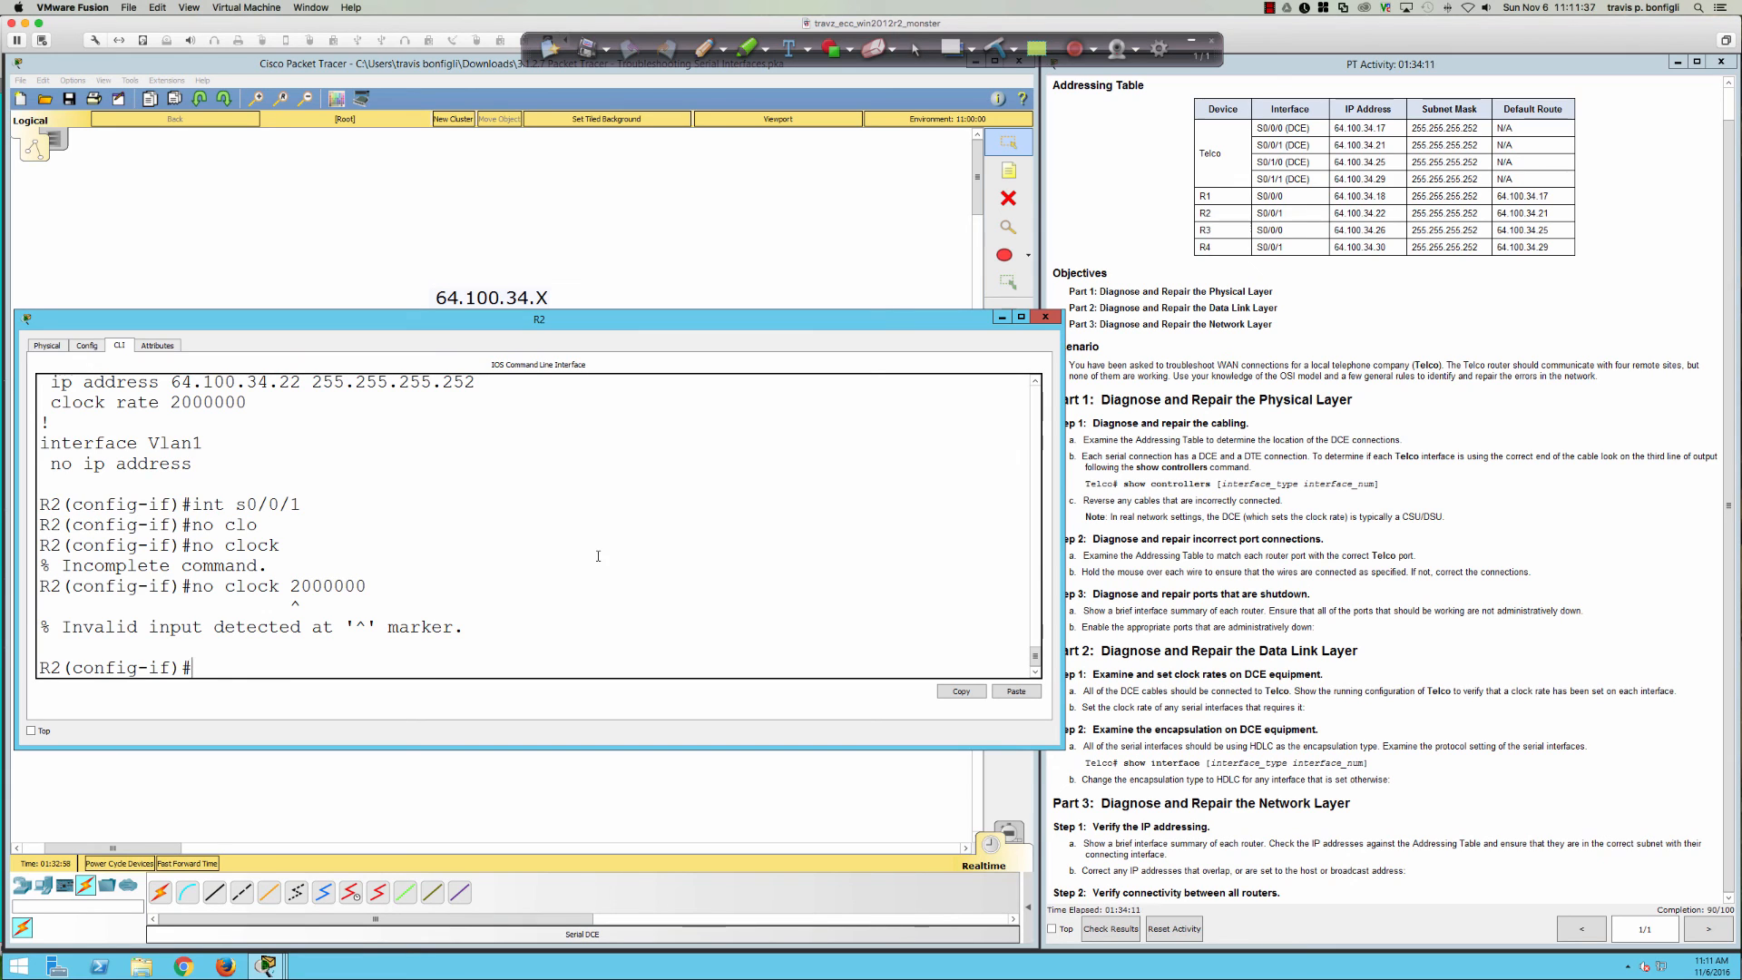
# - Remove the clock rate from R2's Serial0/0/1 with no clock rate 2000000
pyautogui.press('Up')
pyautogui.press('Left')
pyautogui.press('Left')
pyautogui.press('Left')
pyautogui.press('Left')
pyautogui.press('Left')
pyautogui.press('Left')
pyautogui.press('Left')
pyautogui.write('rate')
pyautogui.press('Return')
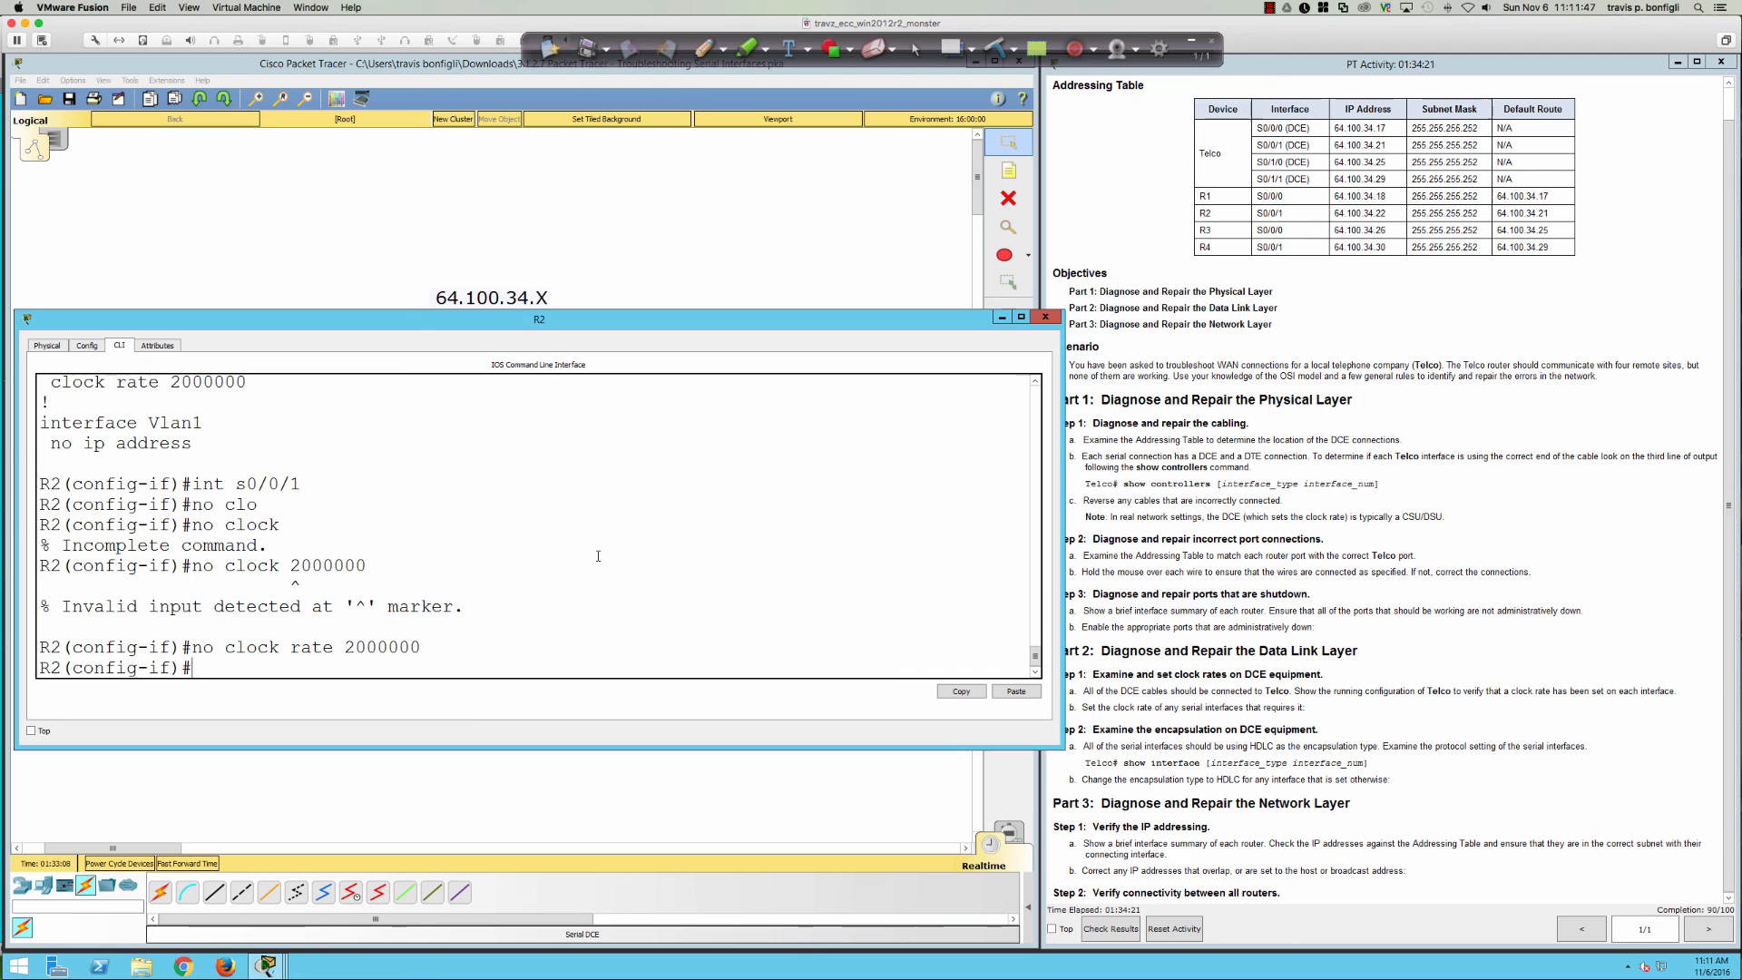
# - Display R2's running configuration with do sh run and check the clock rate entries on Serial0/0/0 and Serial0/0/1
pyautogui.write('do sh ru')
pyautogui.press('Return')
pyautogui.press('space')
pyautogui.press('Return')
pyautogui.press('Return')
pyautogui.press('Return')
pyautogui.press('Return')
pyautogui.press('Return')
pyautogui.press('Return')
pyautogui.press('Return')
pyautogui.press('Return')
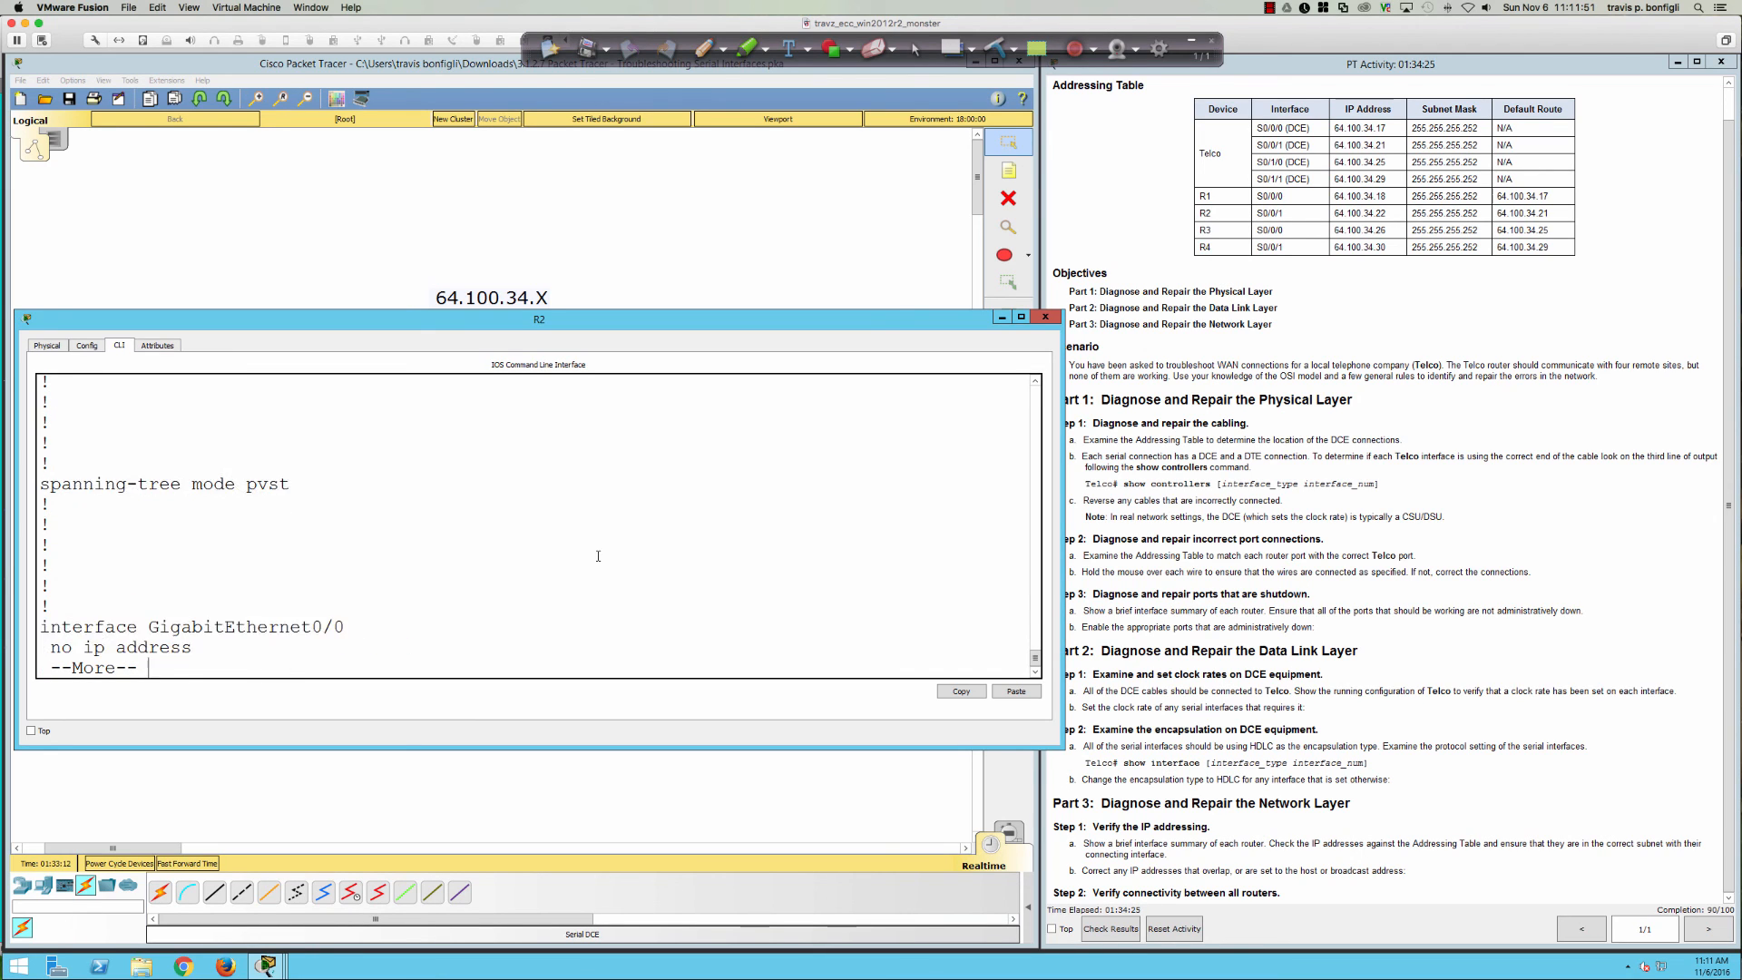
pyautogui.press('Return')
pyautogui.press('Return')
pyautogui.press('Return')
pyautogui.press('Return')
pyautogui.press('Return')
pyautogui.press('Return')
pyautogui.press('Return')
pyautogui.press('Return')
pyautogui.press('Return')
pyautogui.press('Return')
pyautogui.press('Return')
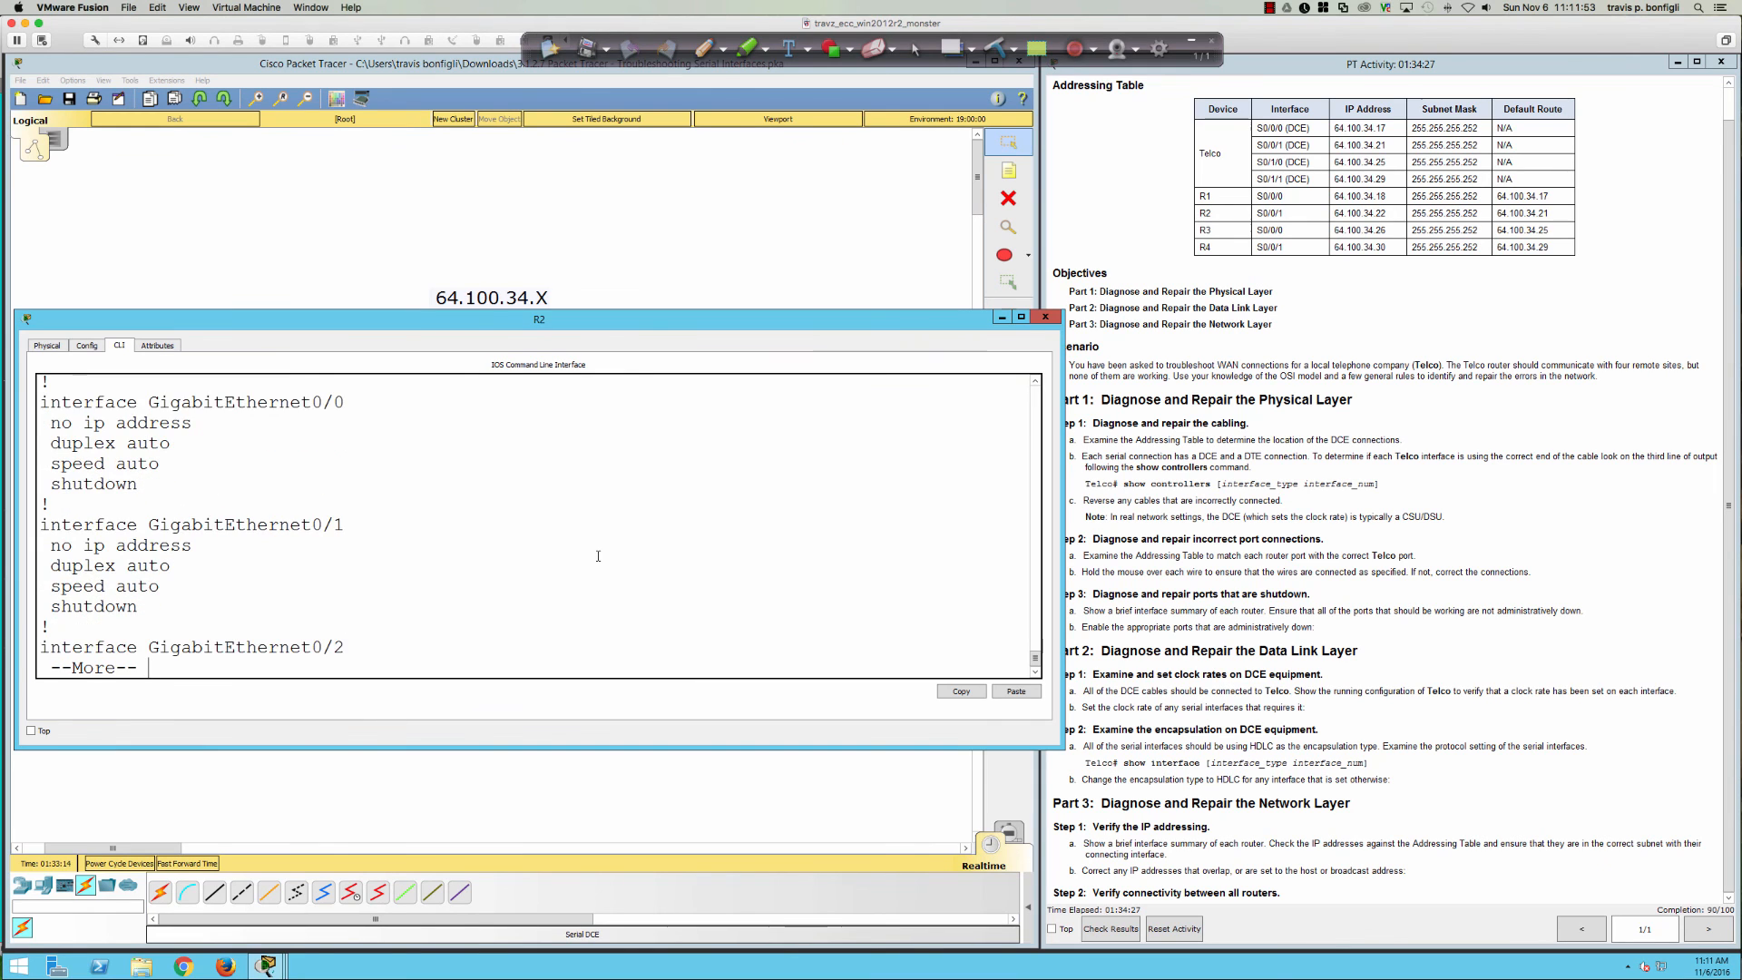
pyautogui.press('Return')
pyautogui.press('Return')
pyautogui.press('Return')
pyautogui.press('Return')
pyautogui.press('Return')
pyautogui.press('Return')
pyautogui.press('Return')
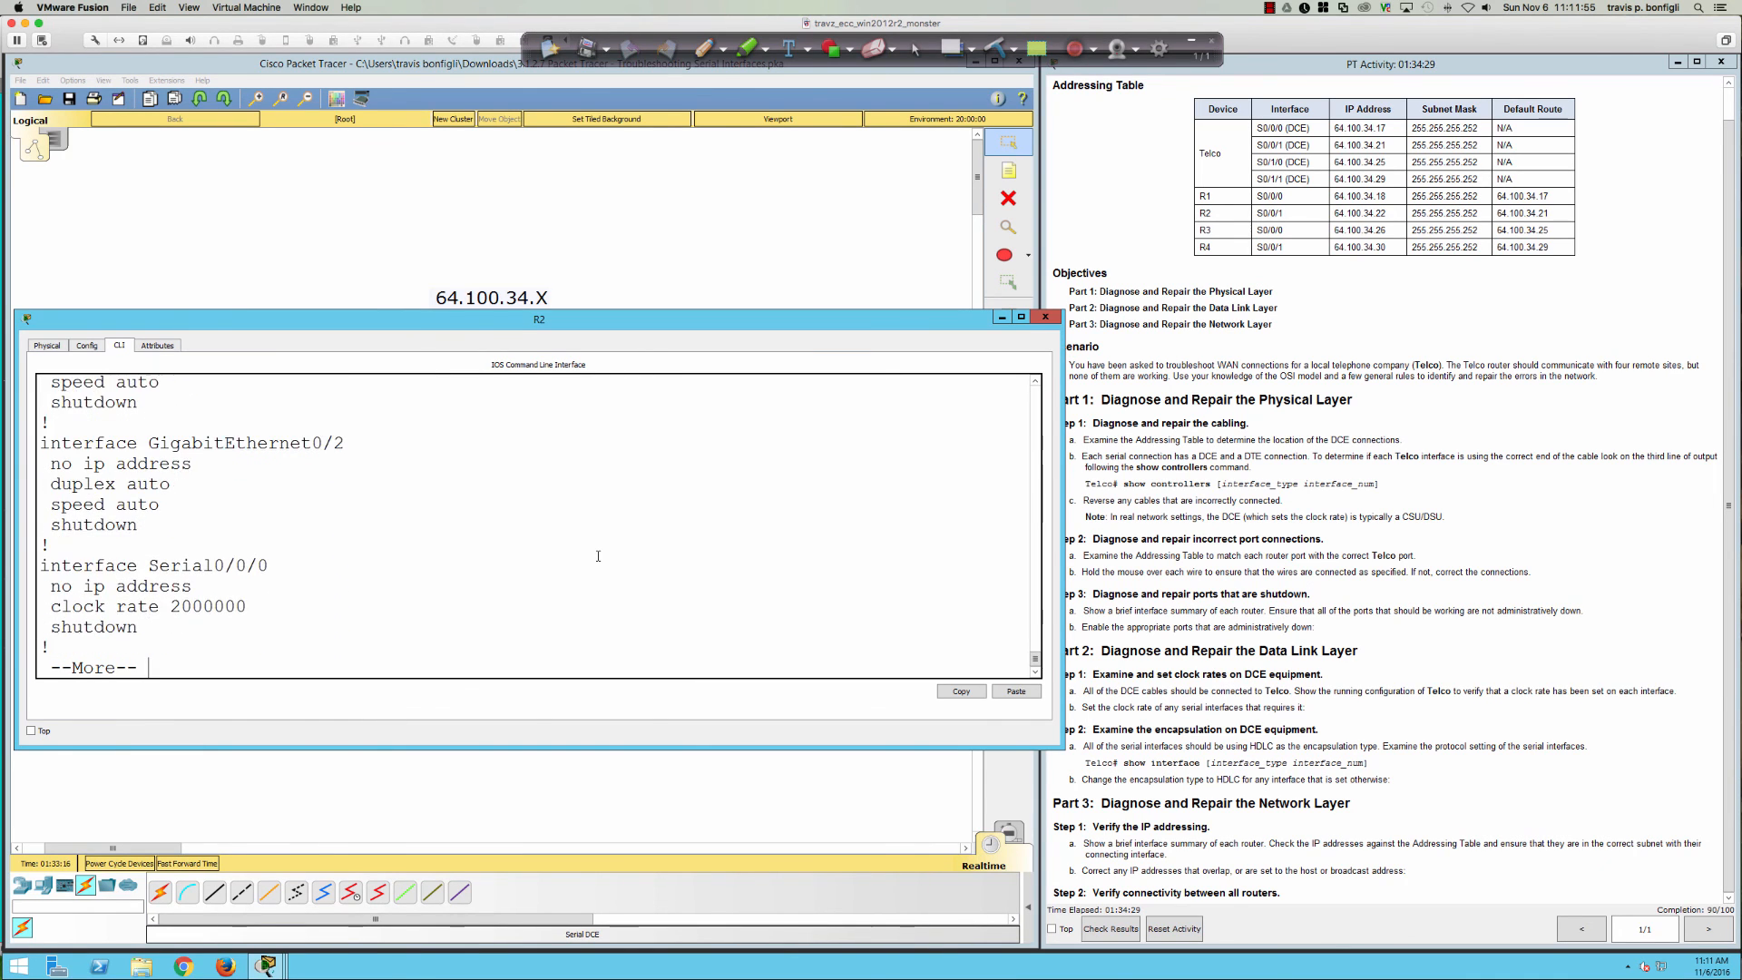
pyautogui.press('Return')
pyautogui.press('Return')
pyautogui.press('Return')
pyautogui.press('Return')
pyautogui.press('Return')
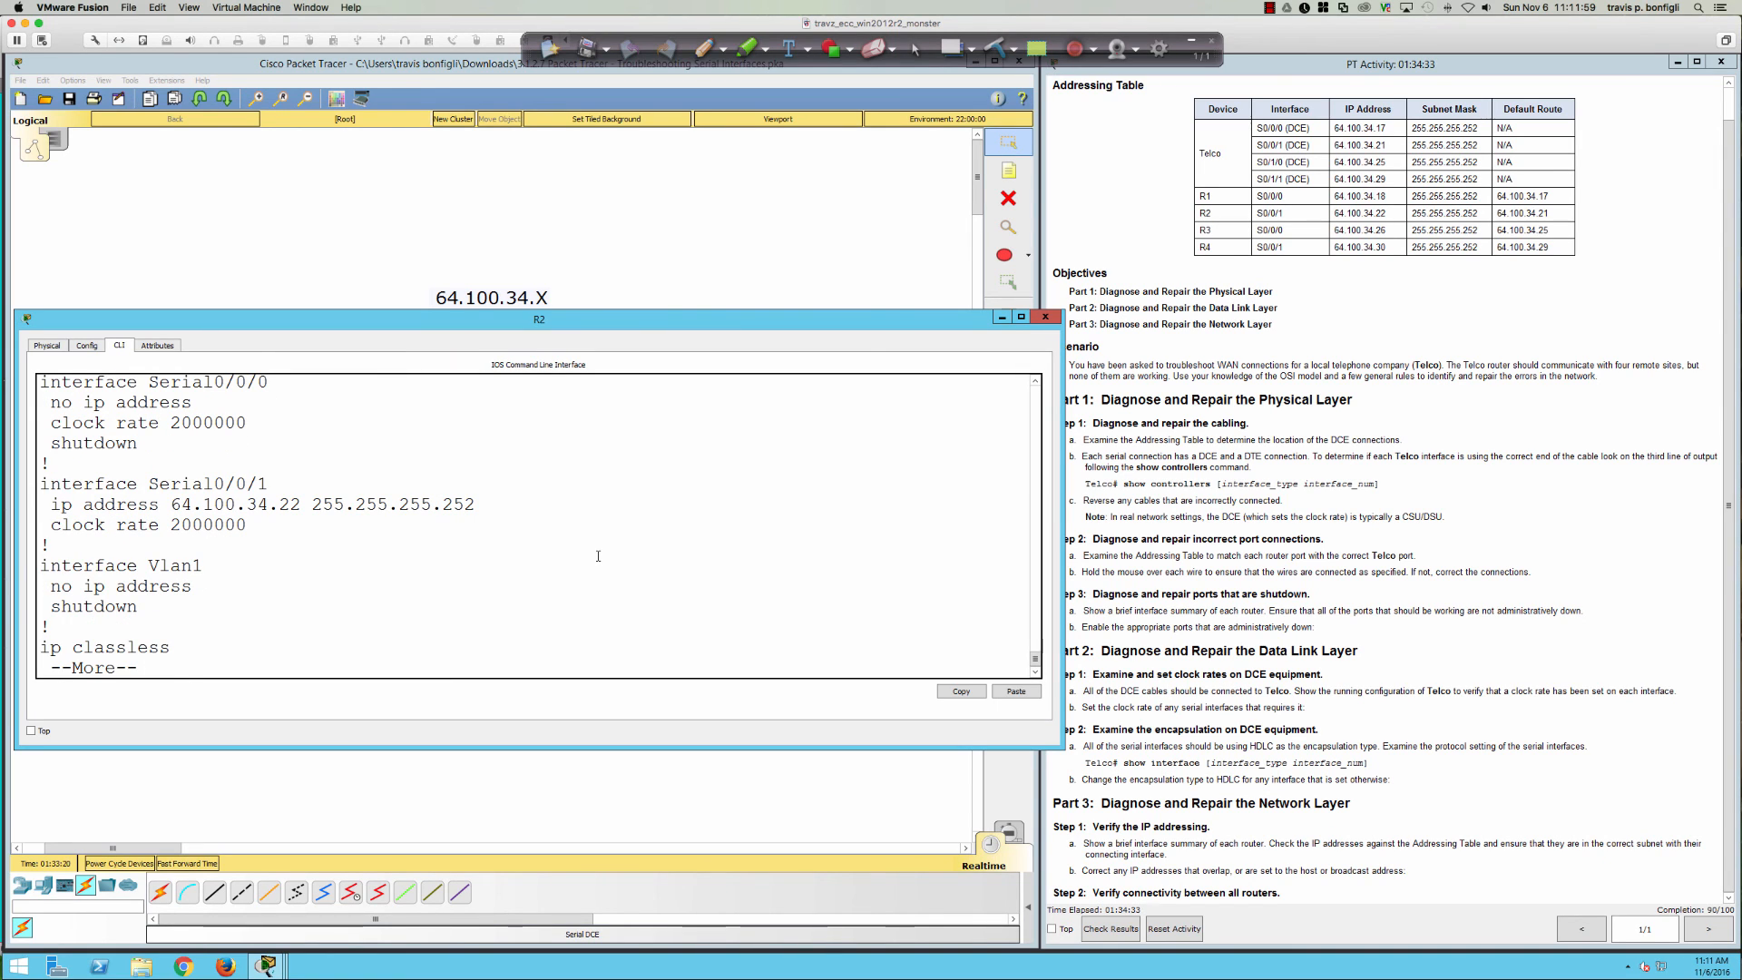
pyautogui.press('q')
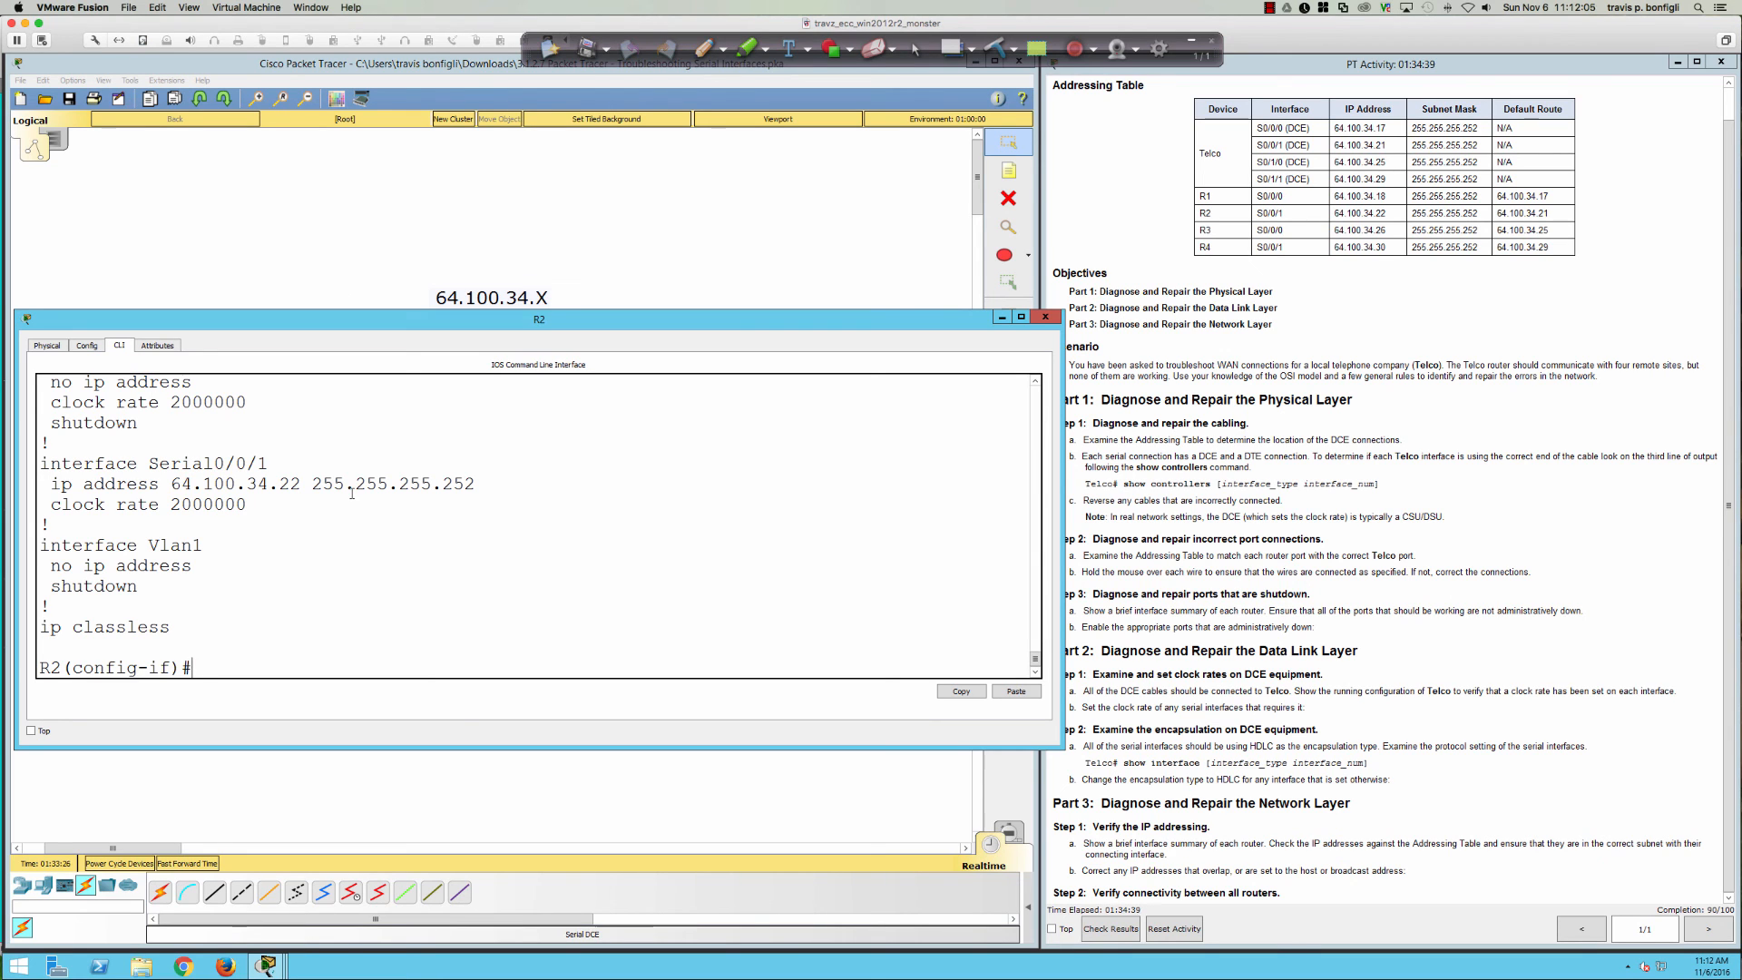
pyautogui.click(1046, 317)
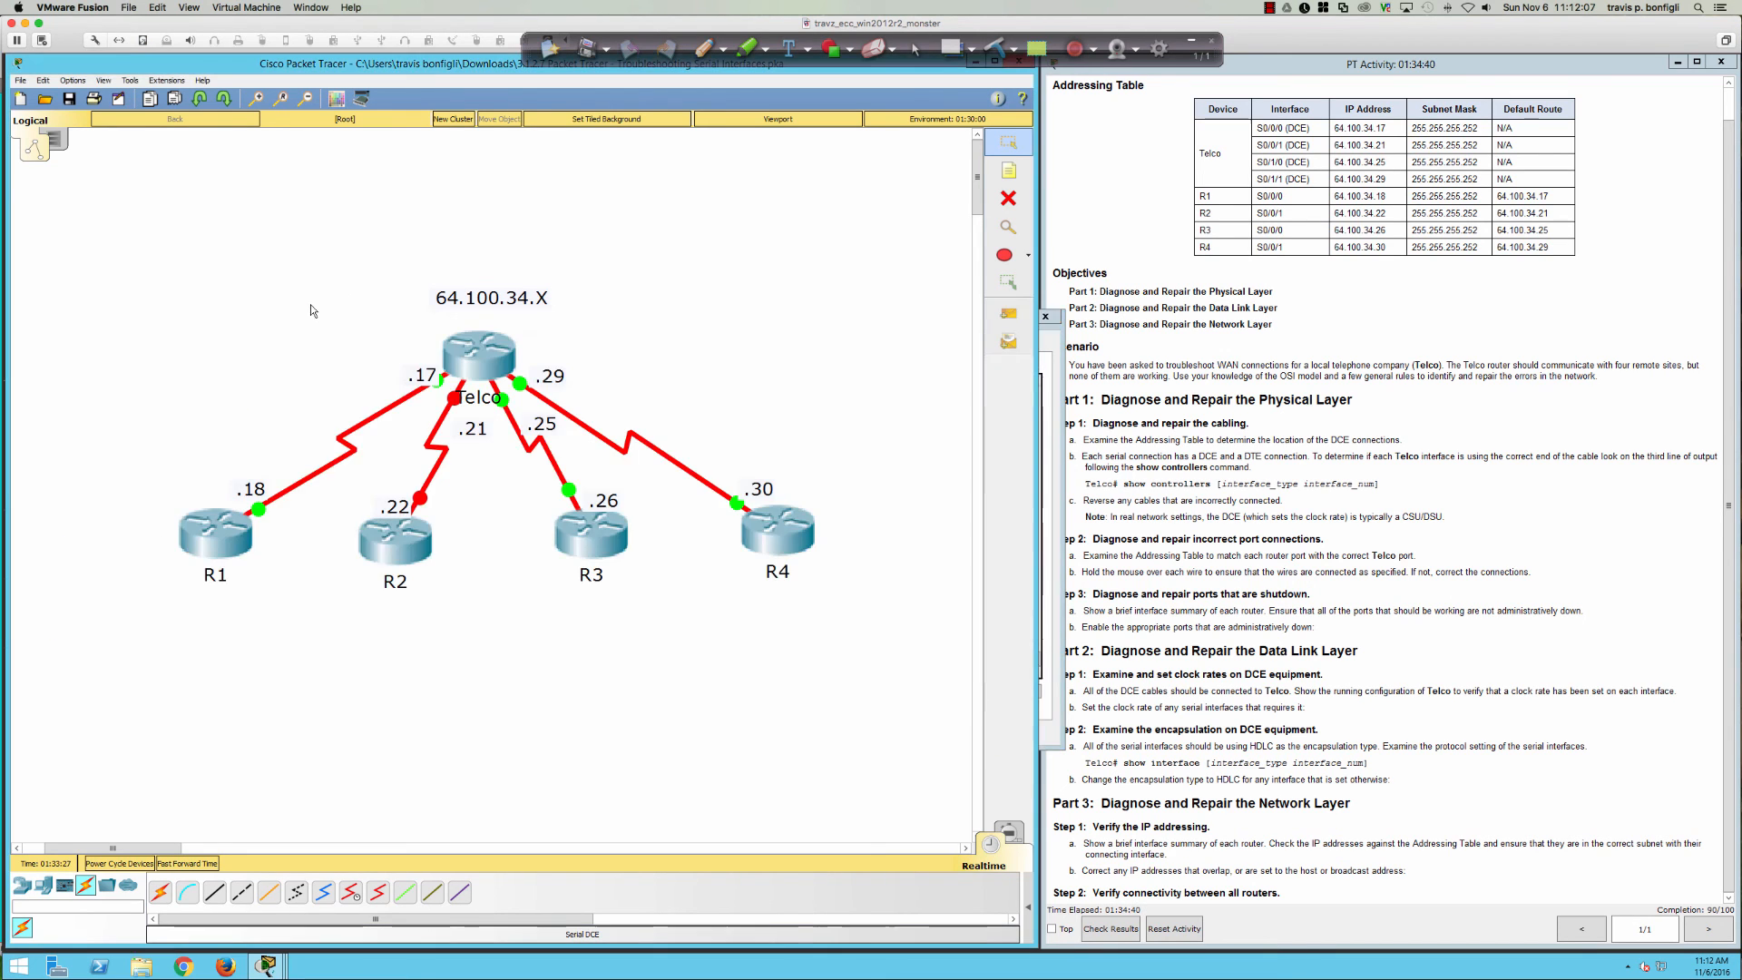
# - Display R3's running configuration with do sh run and check whether its serial interfaces have a clock rate
pyautogui.click(567, 539)
pyautogui.write('do s')
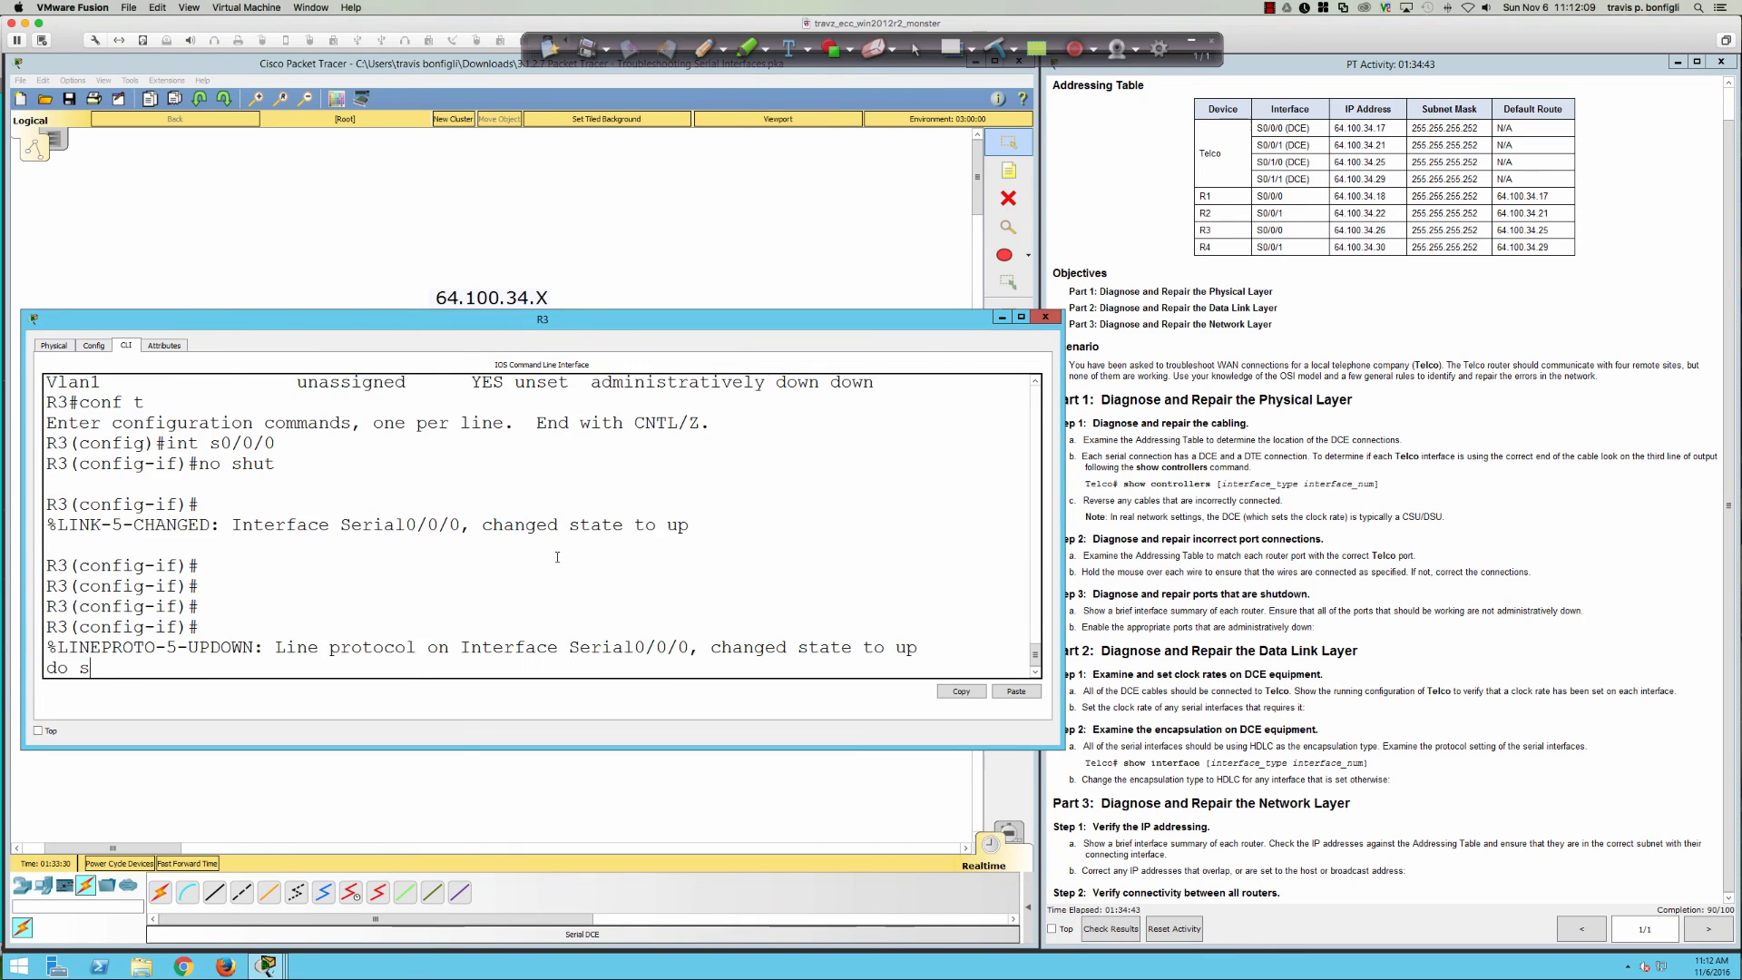
pyautogui.write('h run')
pyautogui.press('Return')
pyautogui.press('space')
pyautogui.press('space')
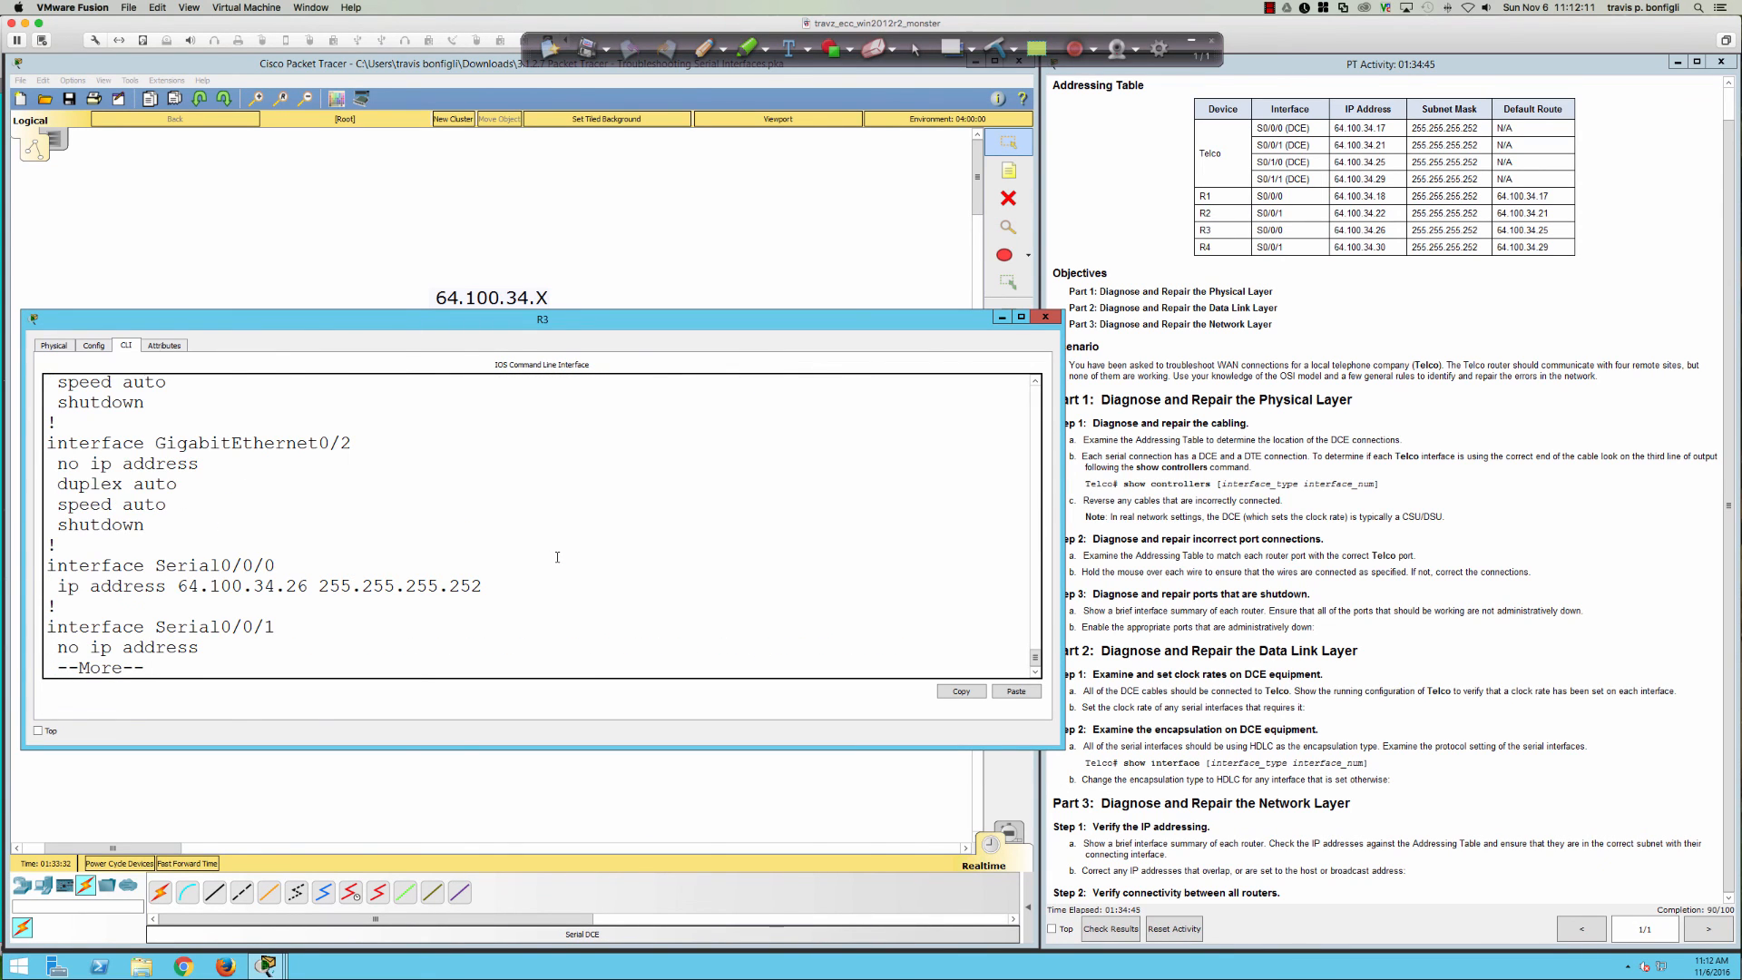
pyautogui.press('Return')
pyautogui.press('Return')
pyautogui.press('Return')
pyautogui.press('Return')
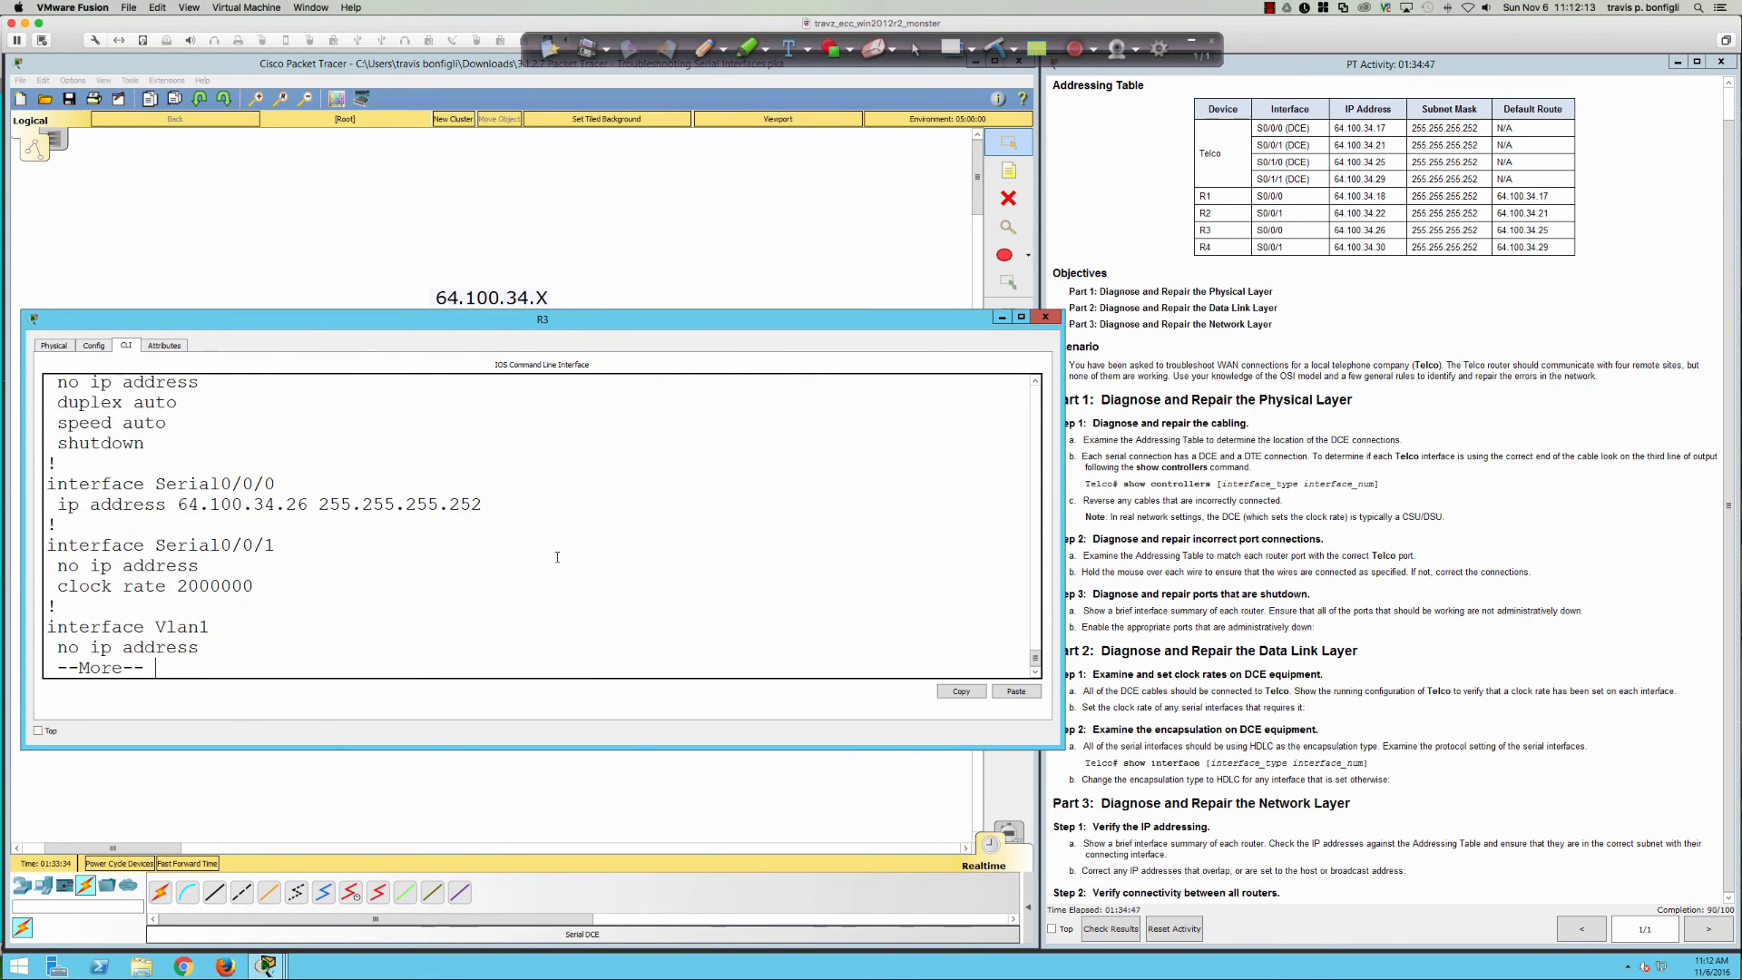
pyautogui.press('Return')
pyautogui.press('Return')
pyautogui.press('Return')
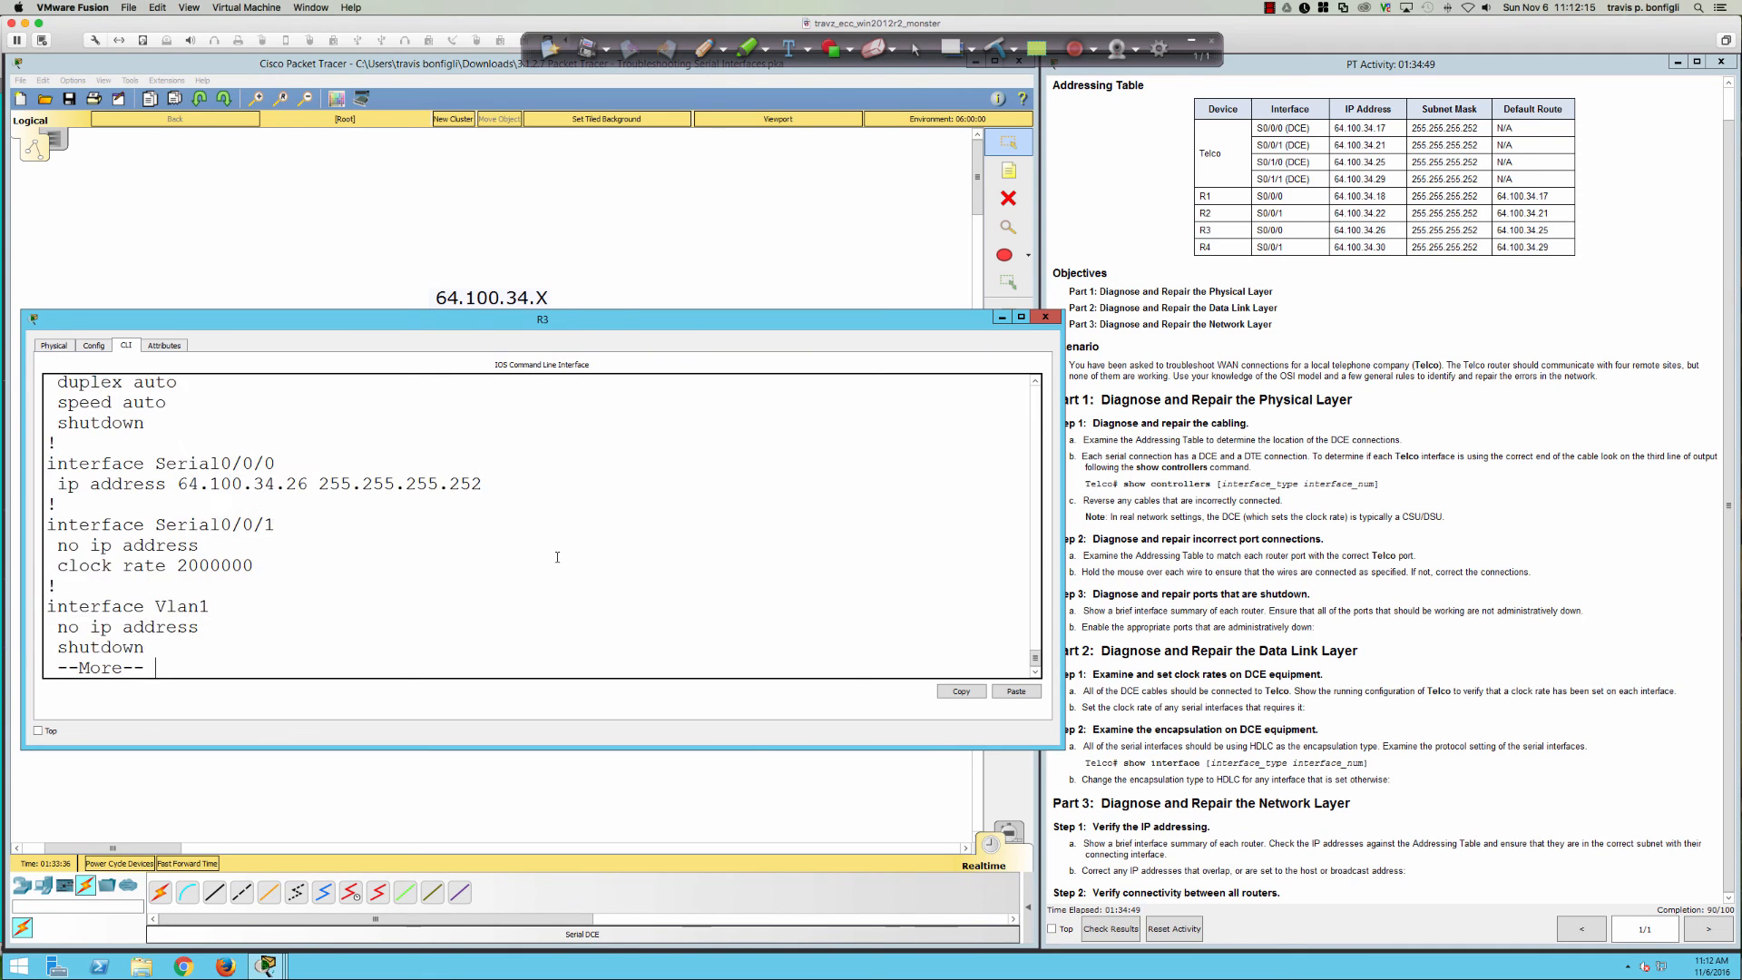
pyautogui.press('Return')
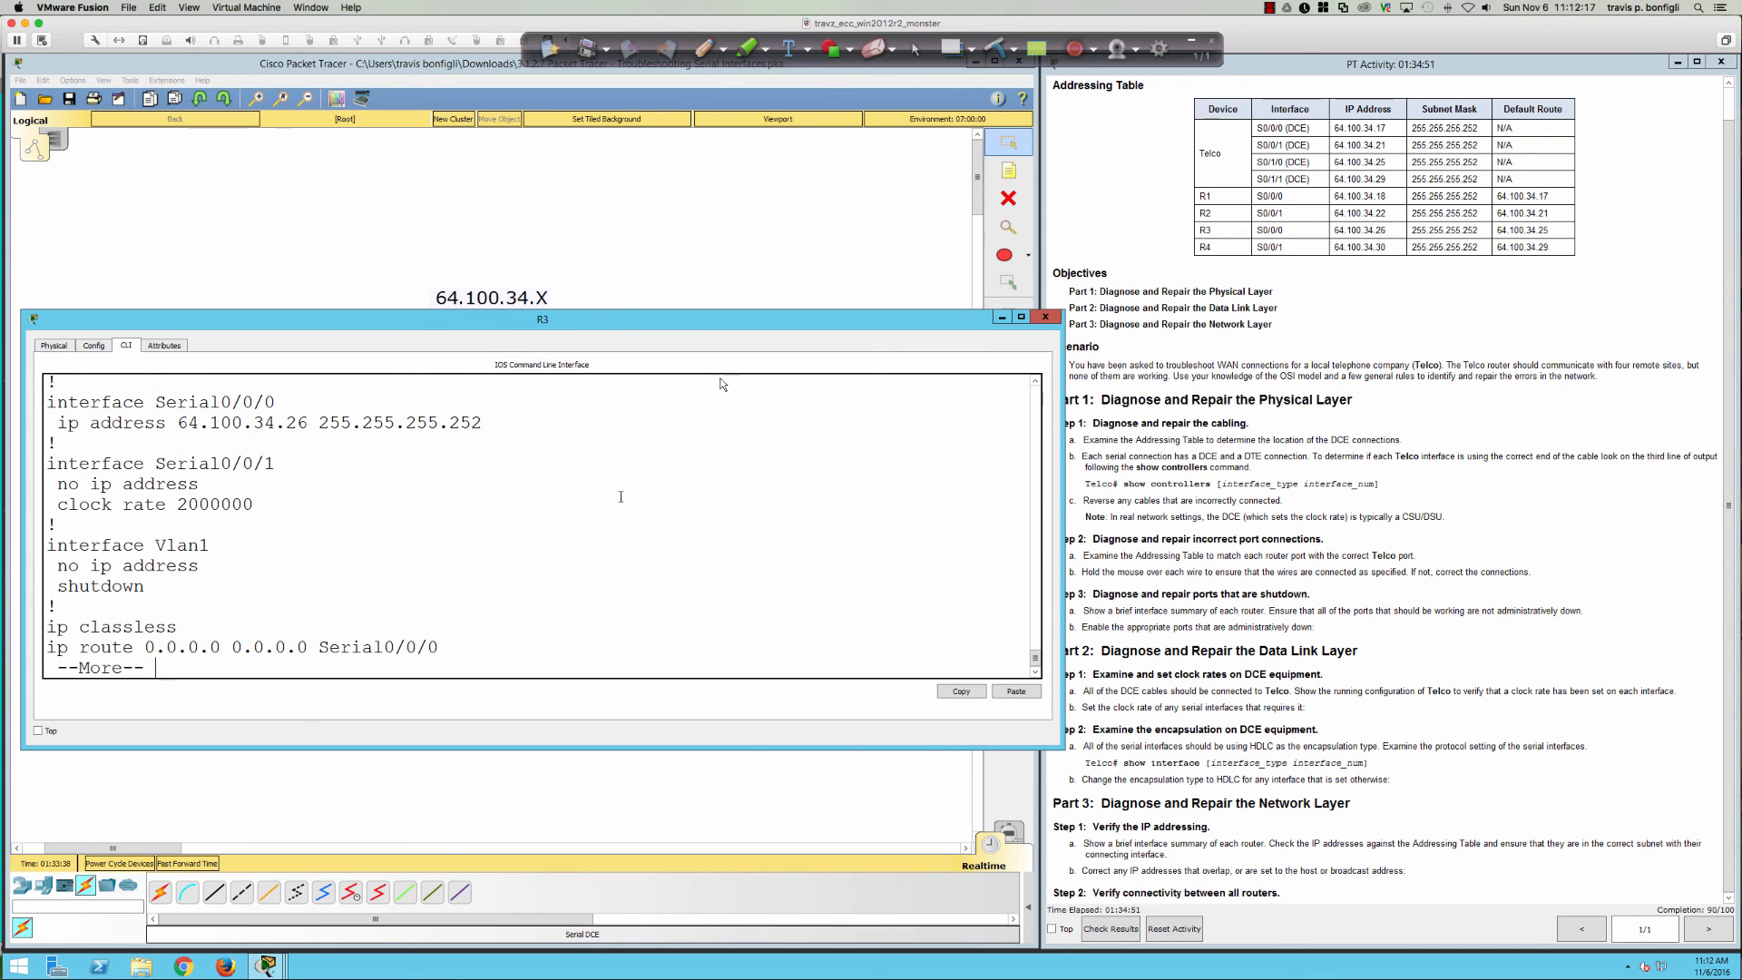
pyautogui.click(733, 228)
# - Display R4's running configuration with sh run, check its serial interfaces for a clock rate, and end the listing
pyautogui.click(765, 536)
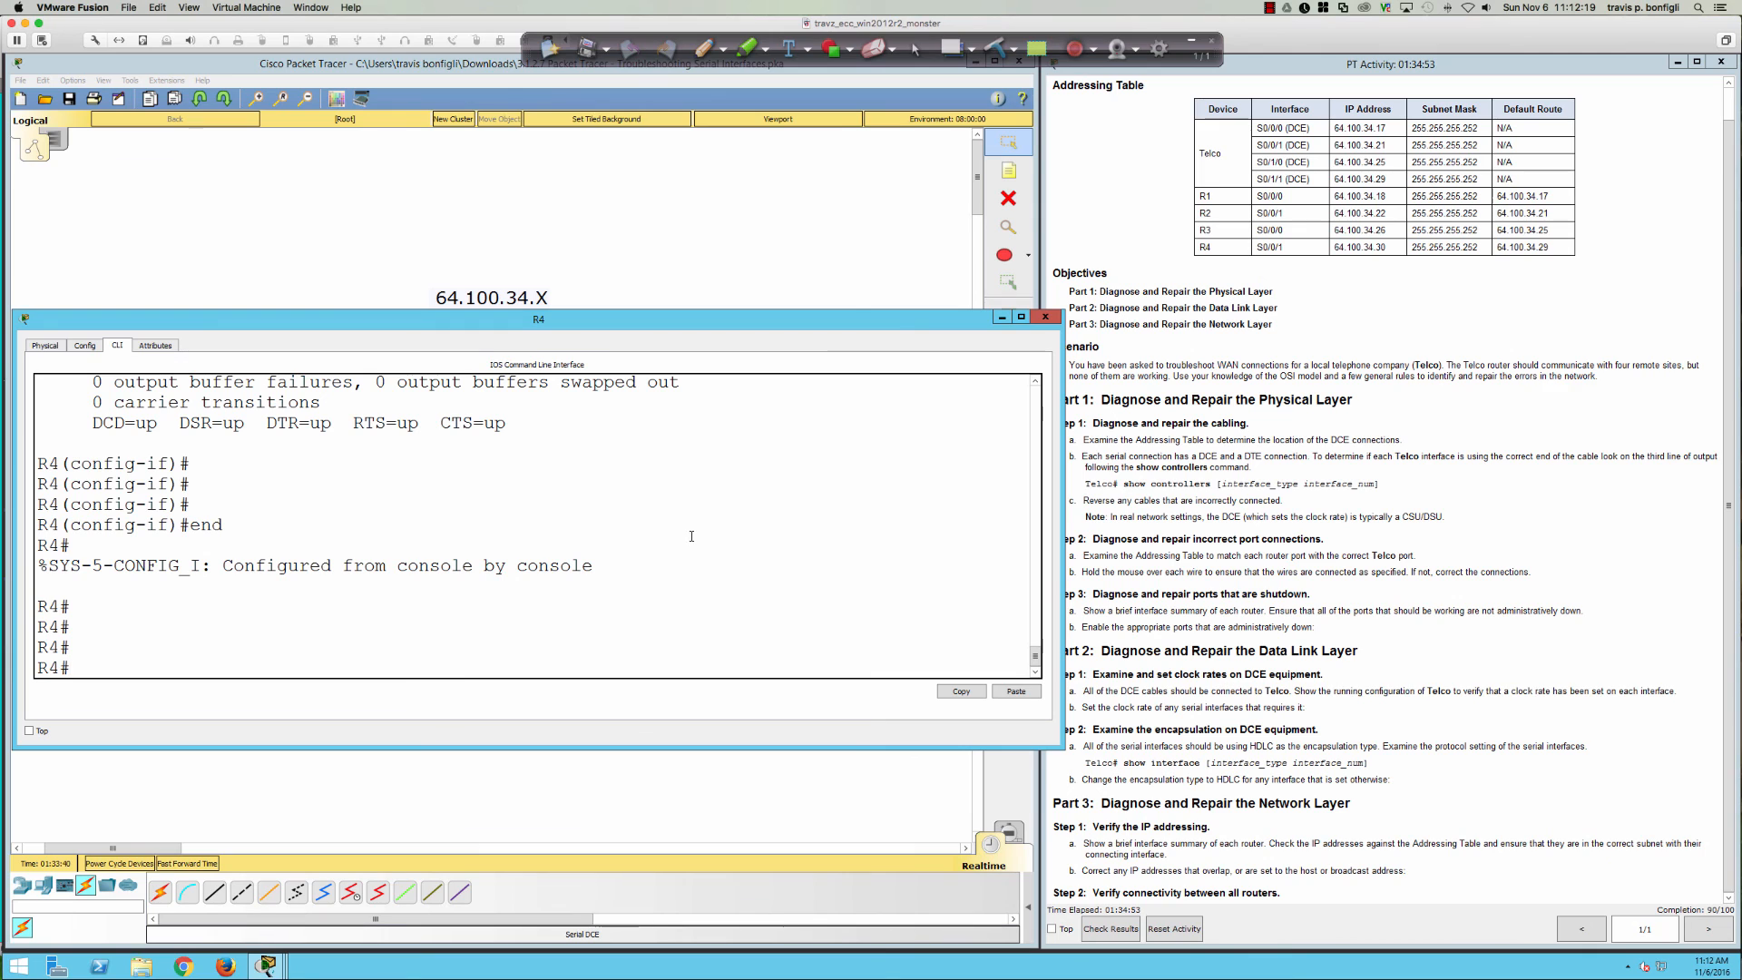
pyautogui.write('sh run')
pyautogui.press('Return')
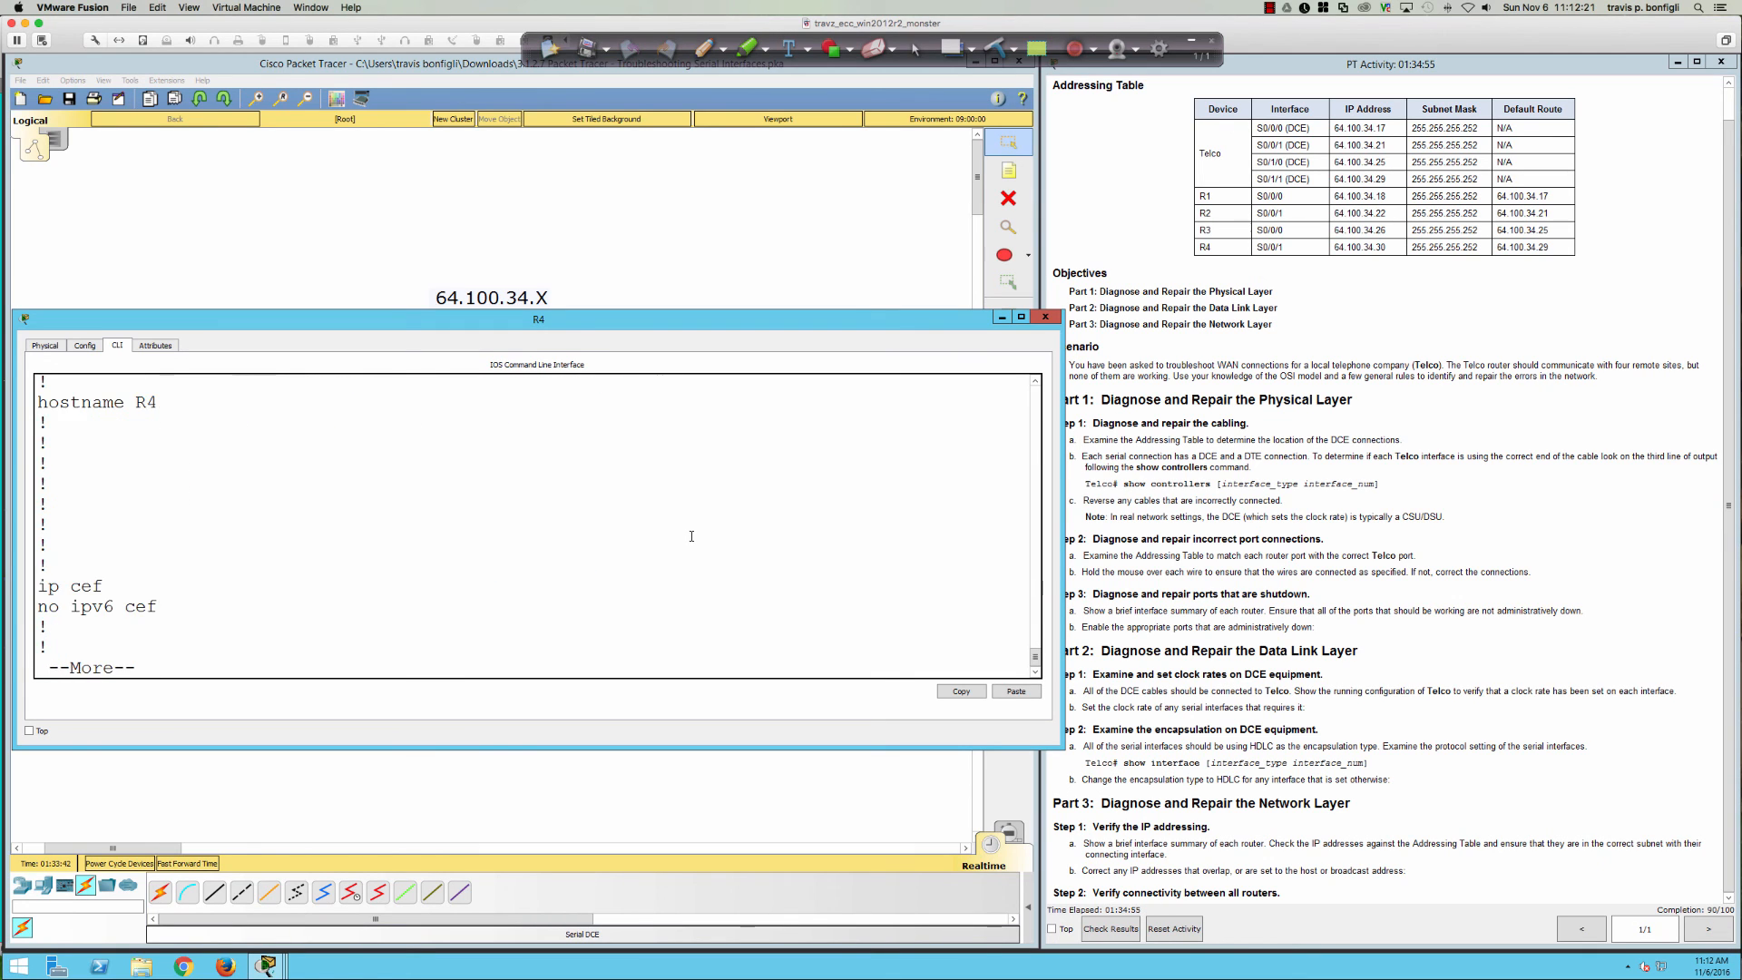
pyautogui.press('space')
pyautogui.press('space')
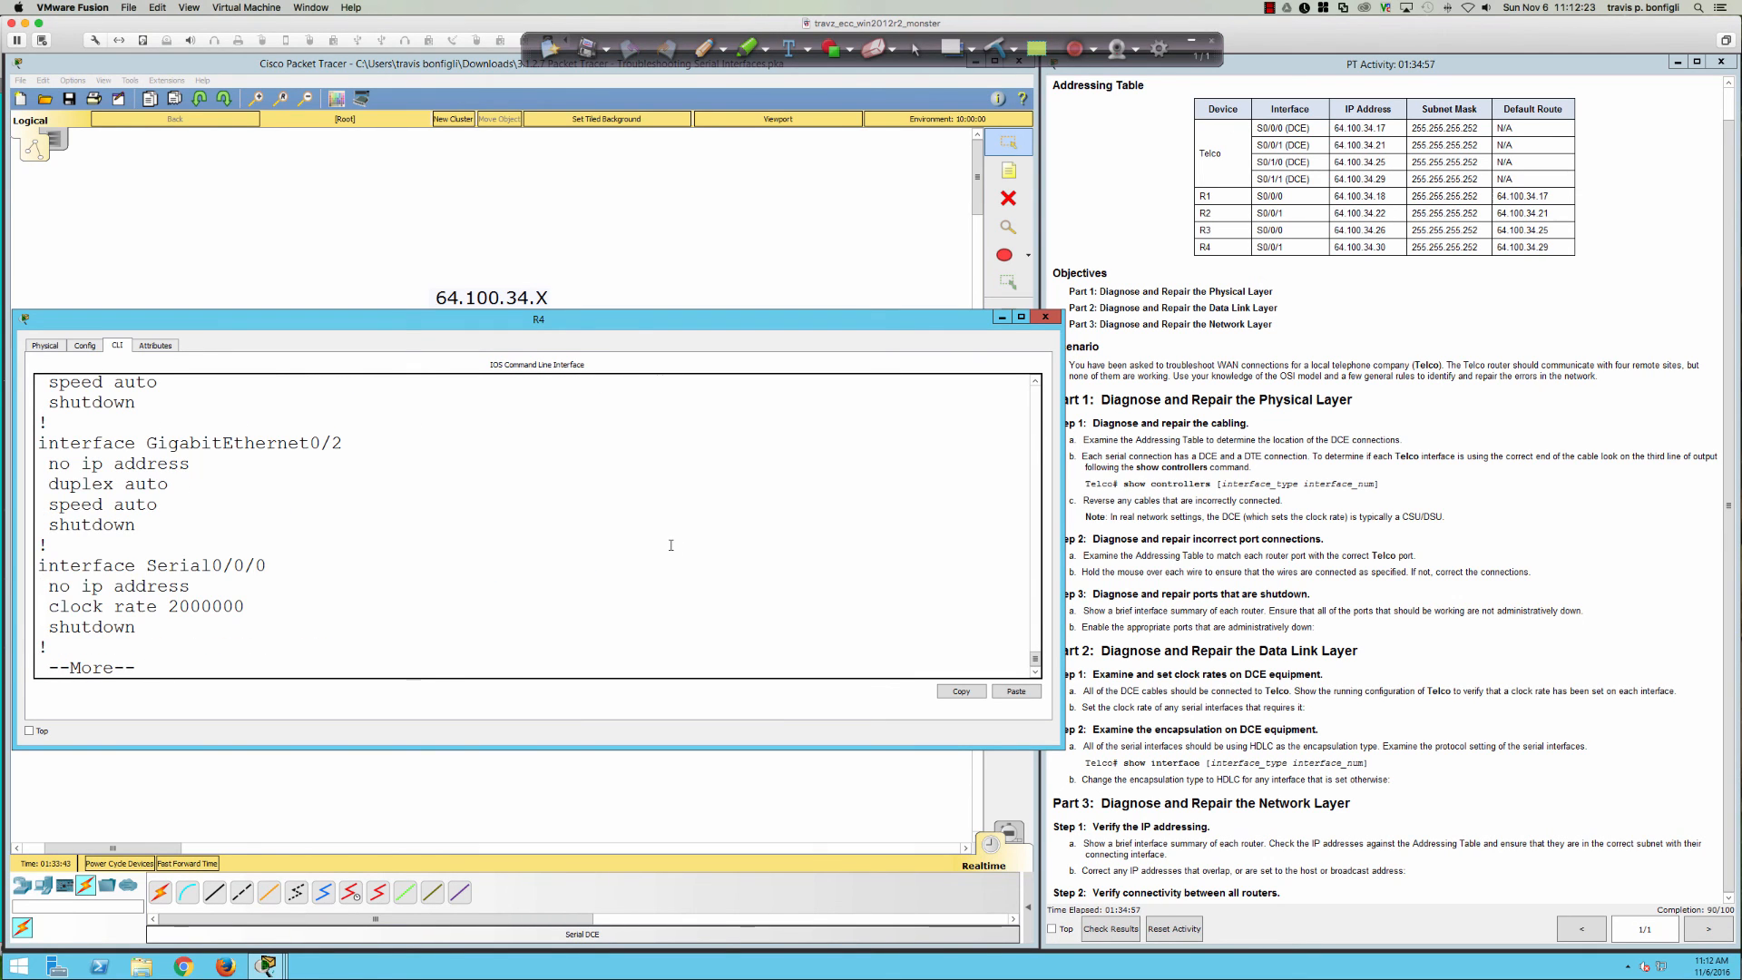
pyautogui.press('Return')
pyautogui.press('Return')
pyautogui.press('Return')
pyautogui.press('Return')
pyautogui.press('Return')
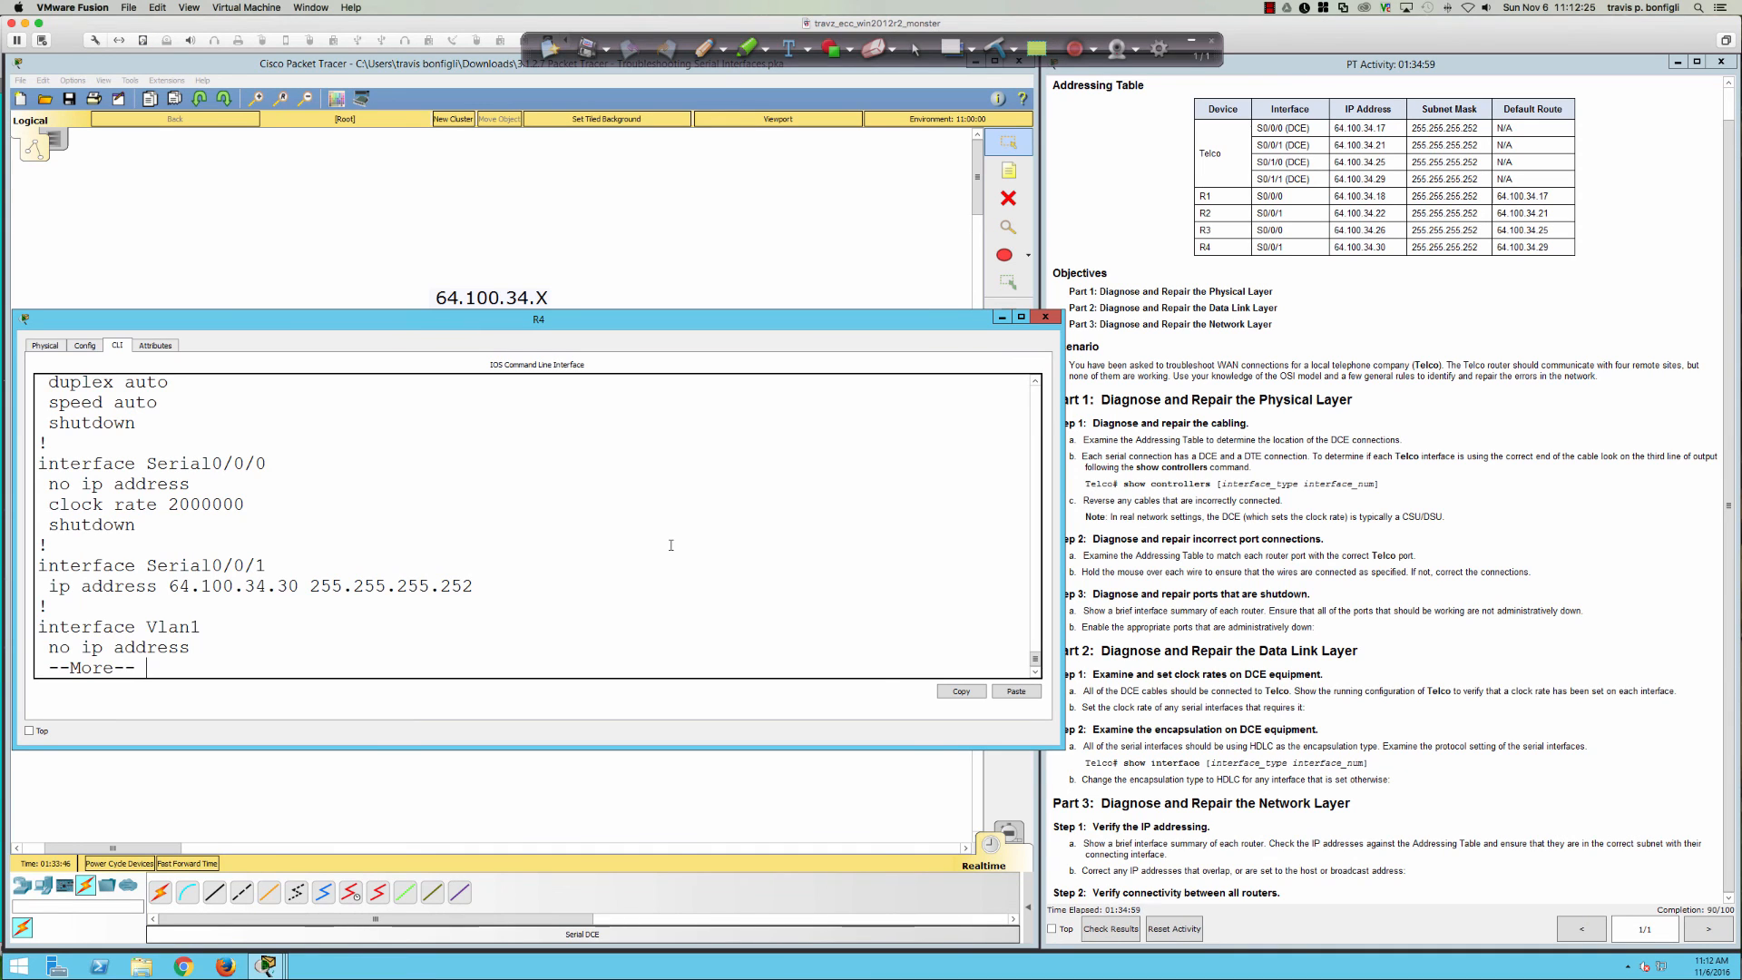
pyautogui.press('q')
pyautogui.click(1046, 317)
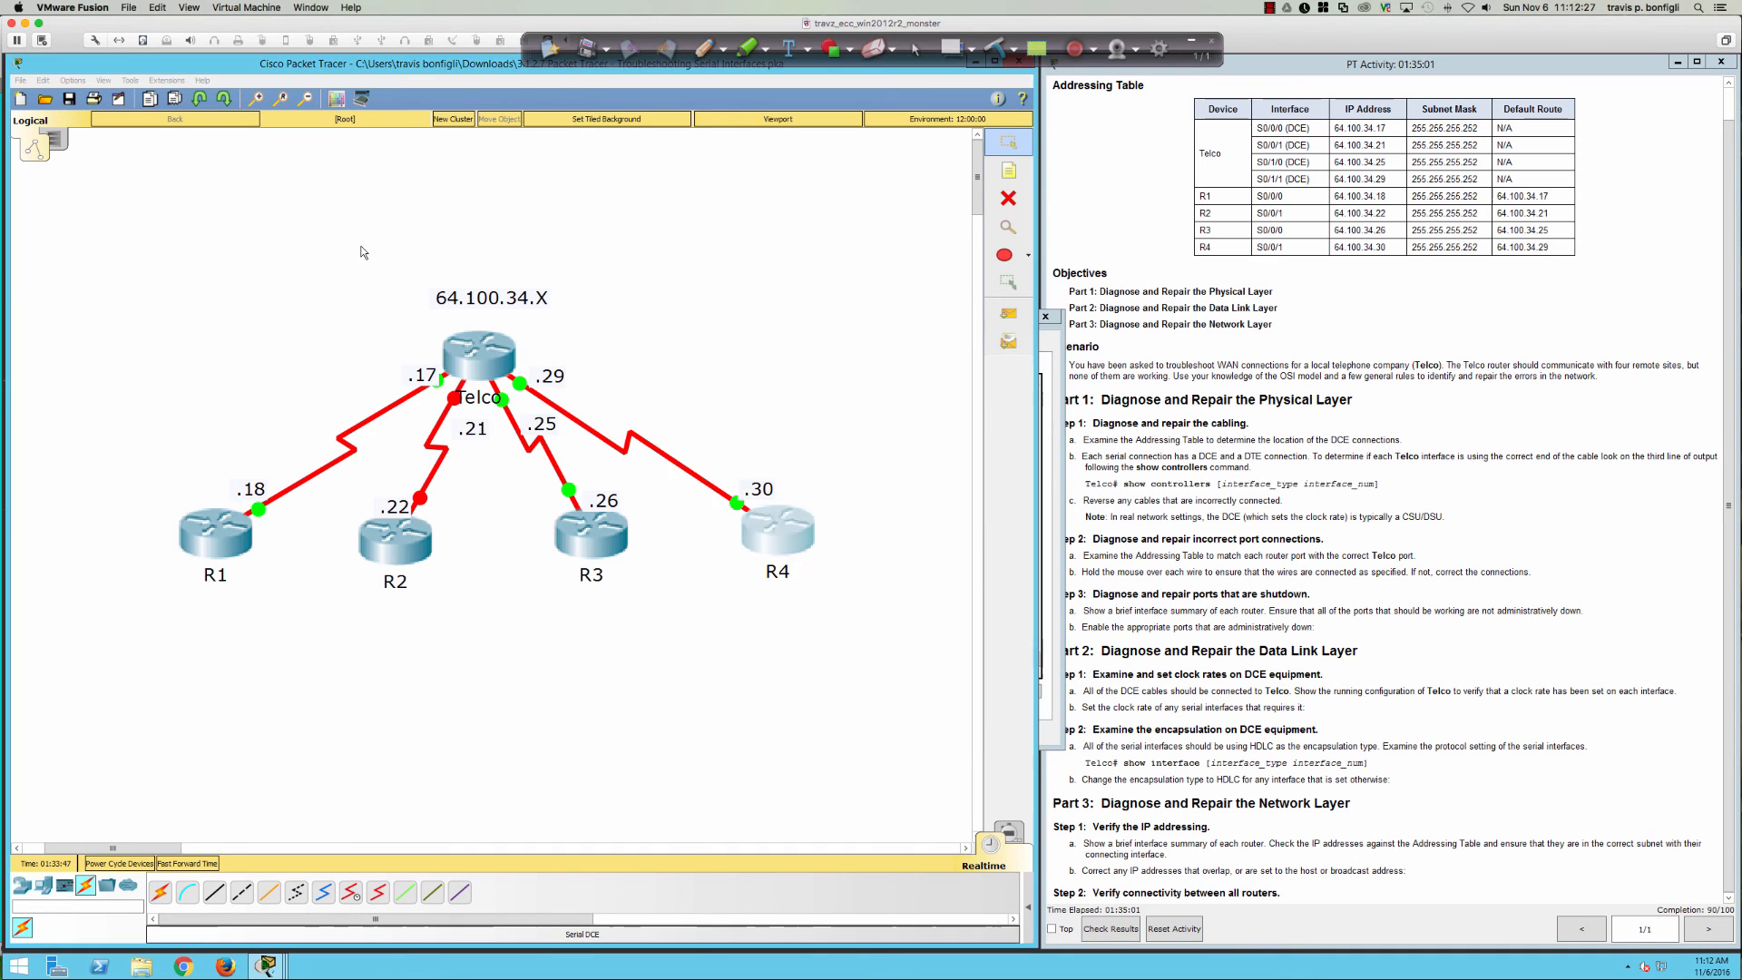
# - Return to R3, end the running configuration listing and try sh int s0/0/0 from interface configuration mode
pyautogui.click(580, 546)
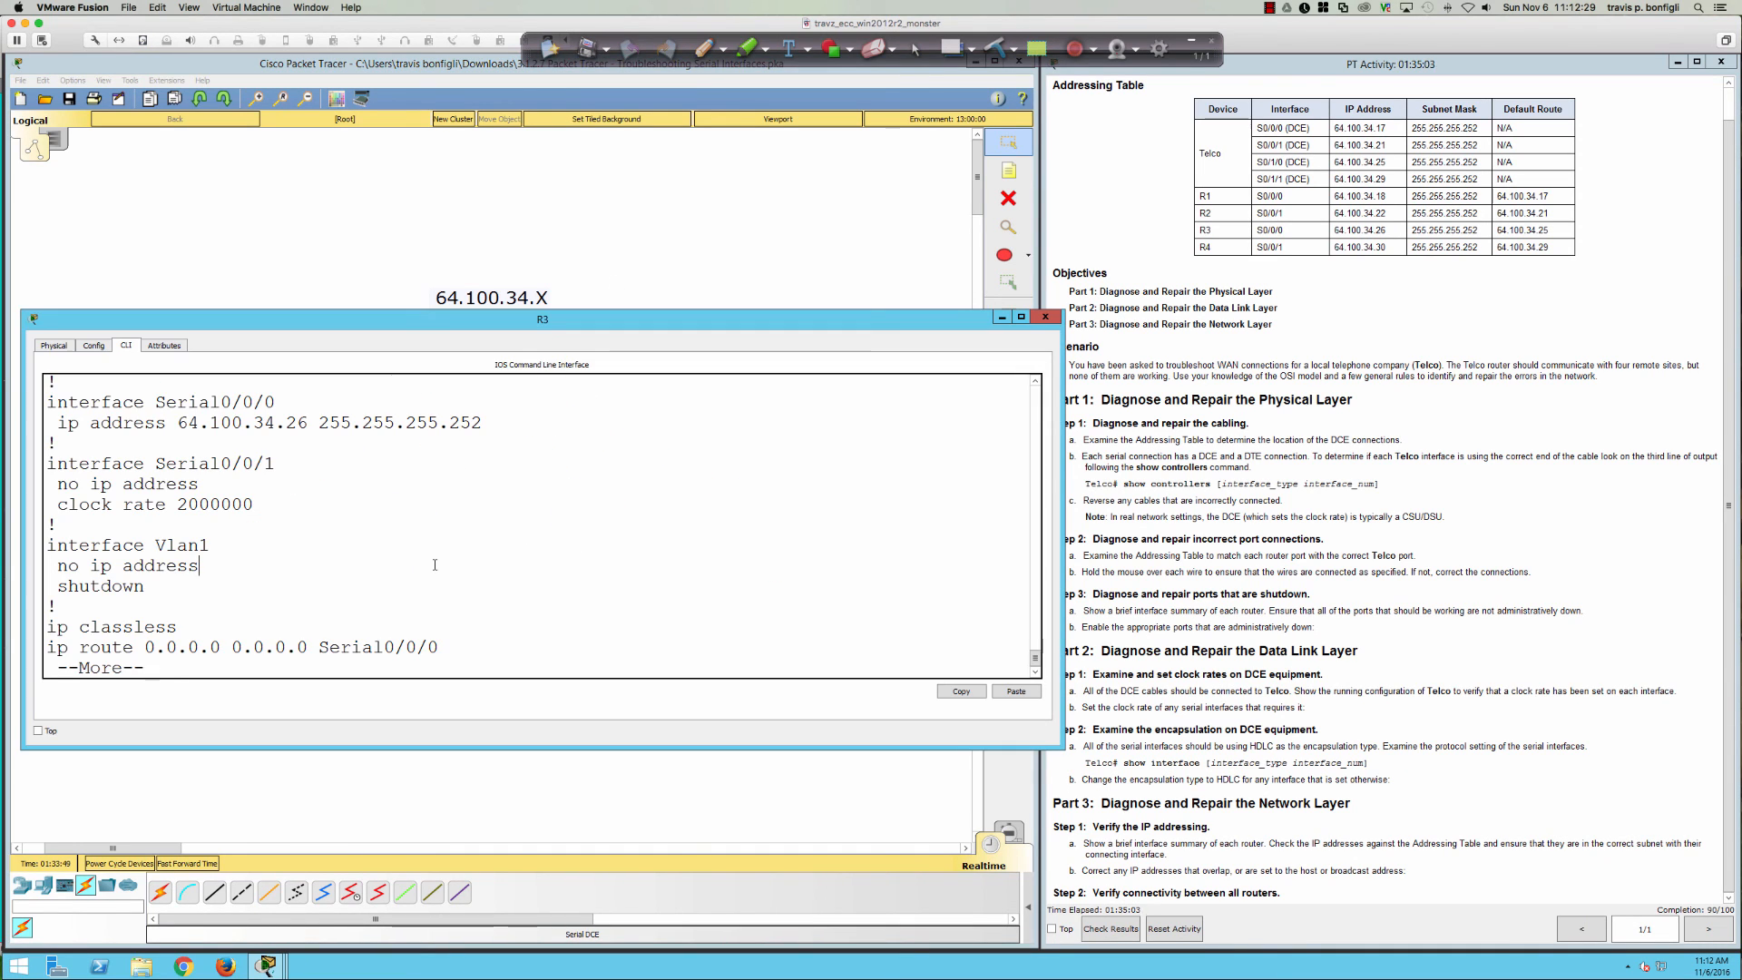
pyautogui.write('qsh int s0/0/0')
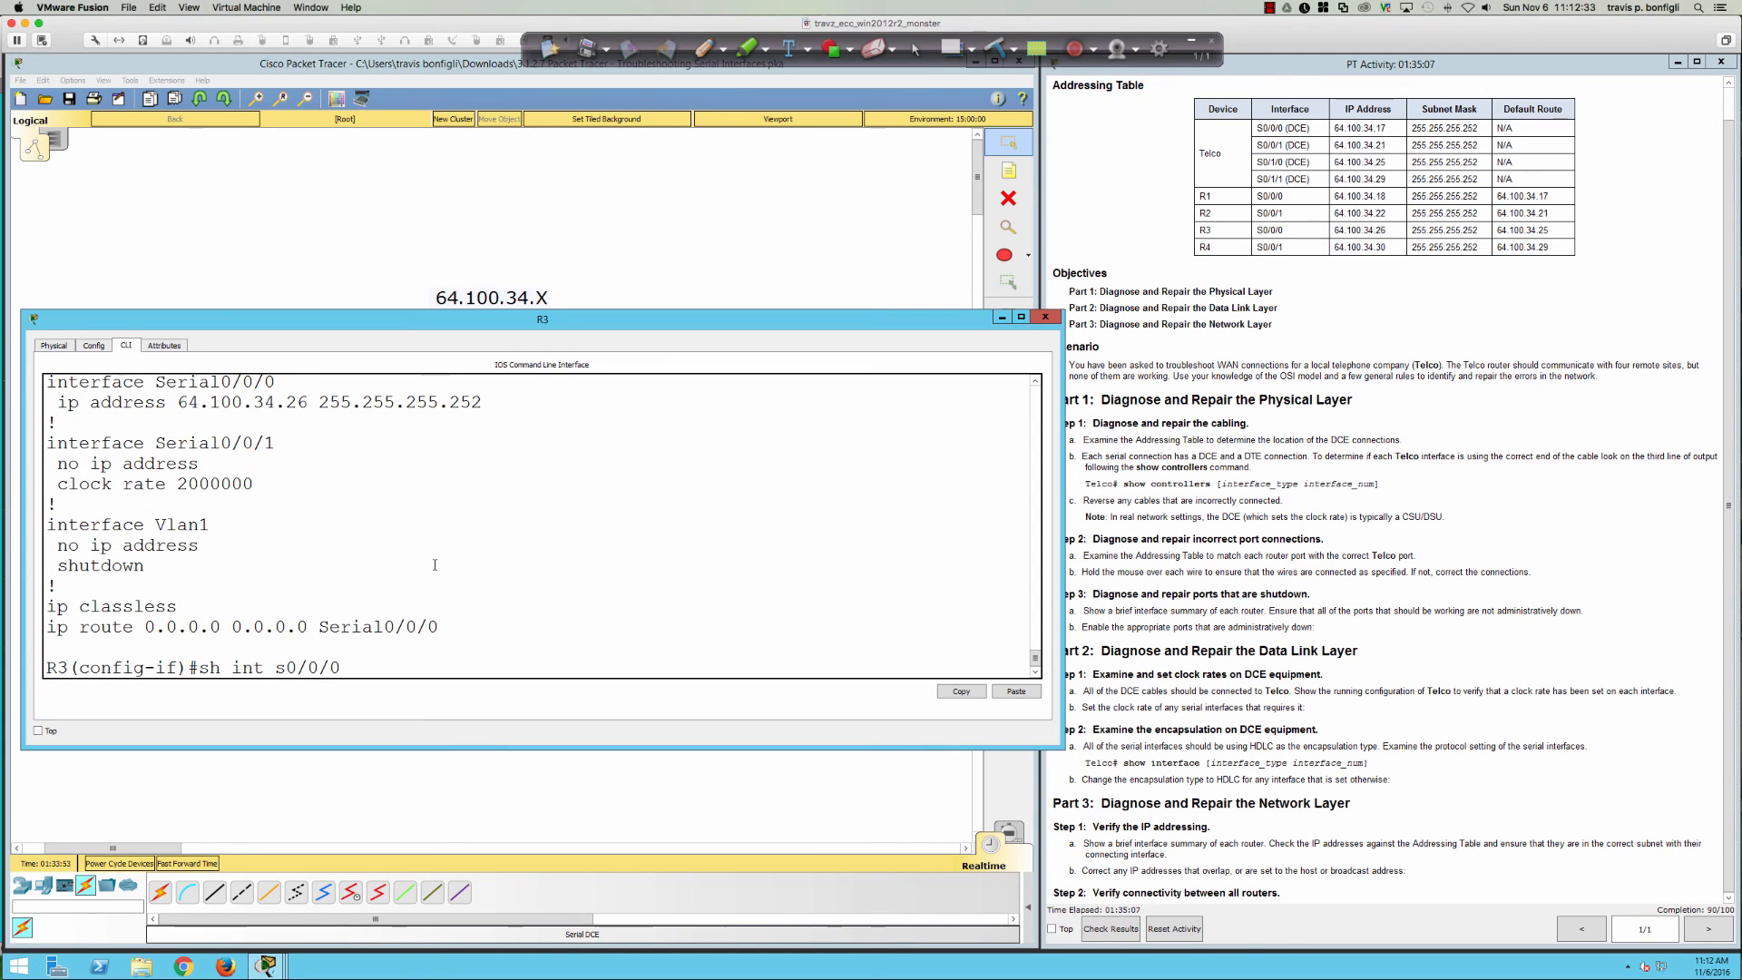
pyautogui.press('BackSpace')
pyautogui.write('0')
pyautogui.press('Return')
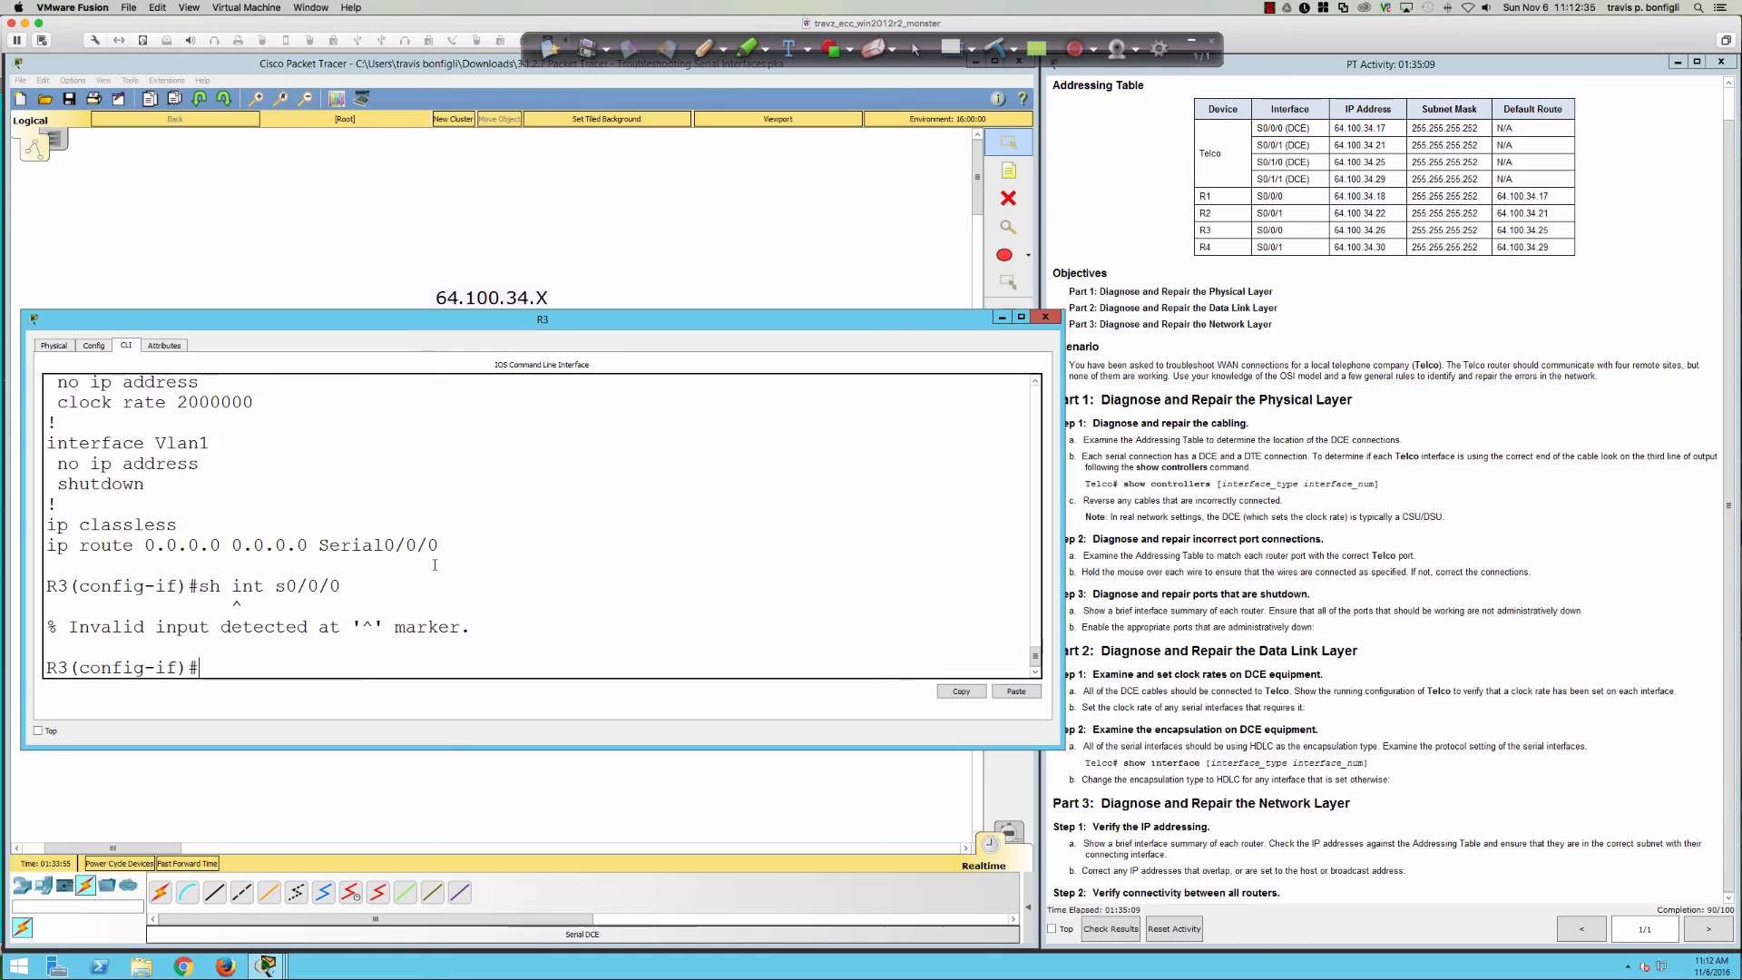
# - Display R3's Serial0/0/0 details with do sh int s0/0/0 and check its line status and encapsulation
pyautogui.write('do sh in')
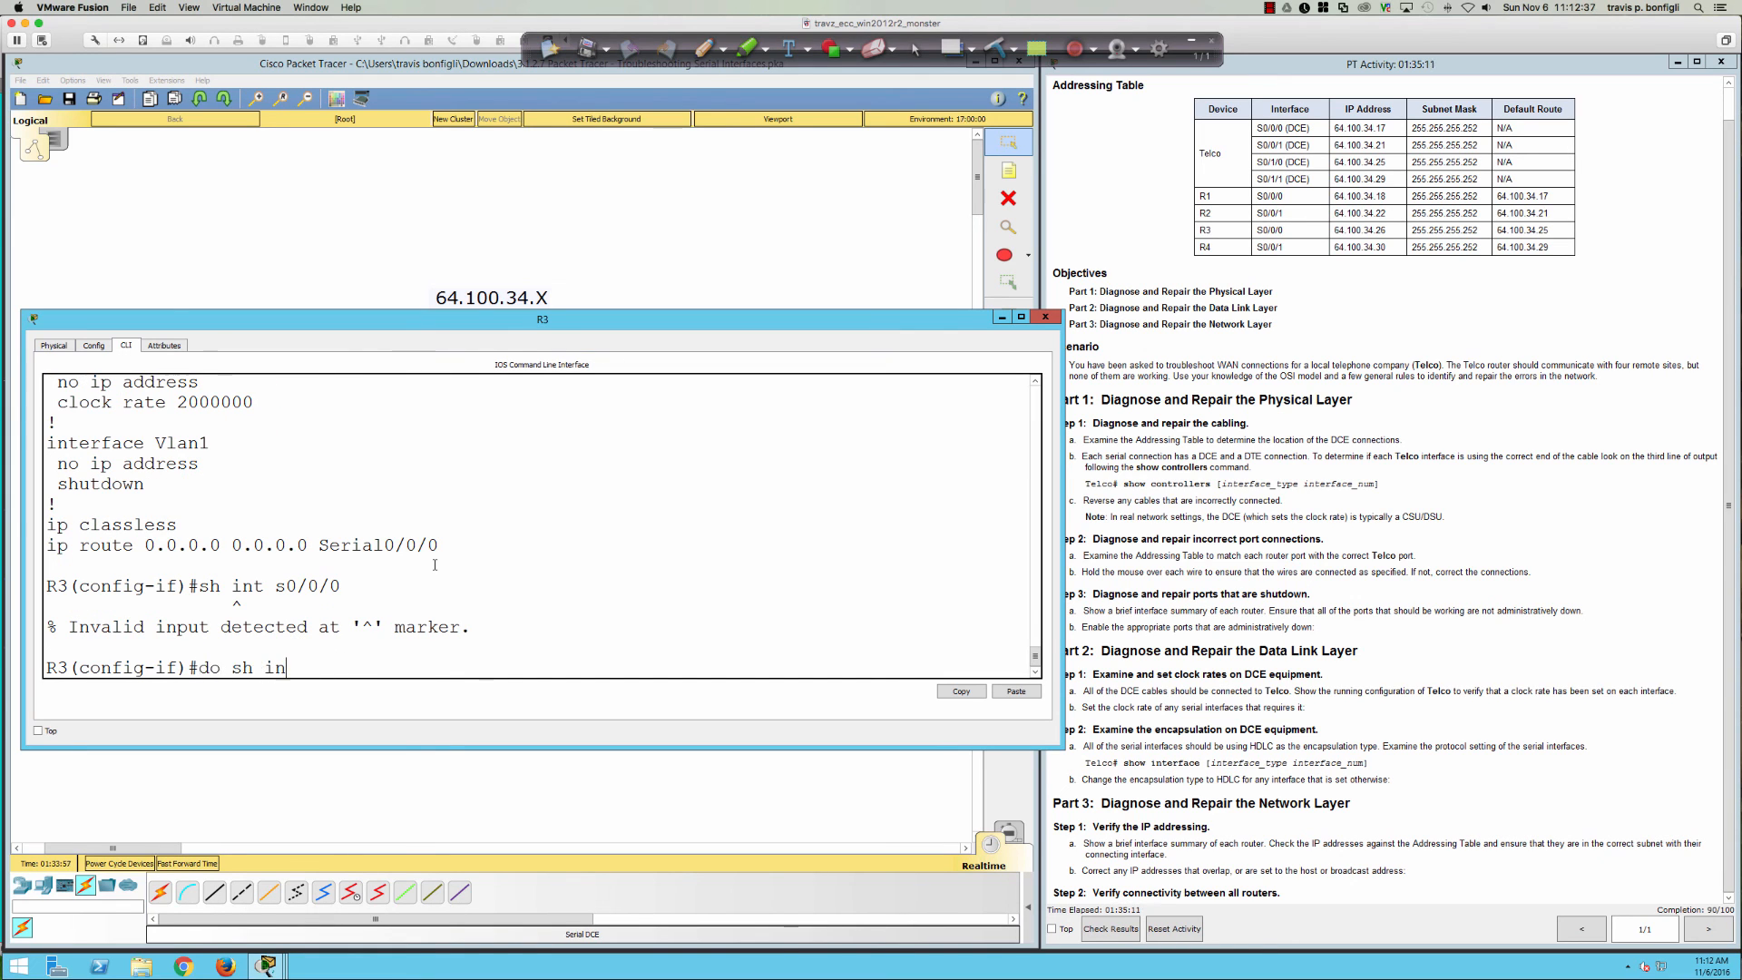
pyautogui.write('t s0/0/0')
pyautogui.press('Return')
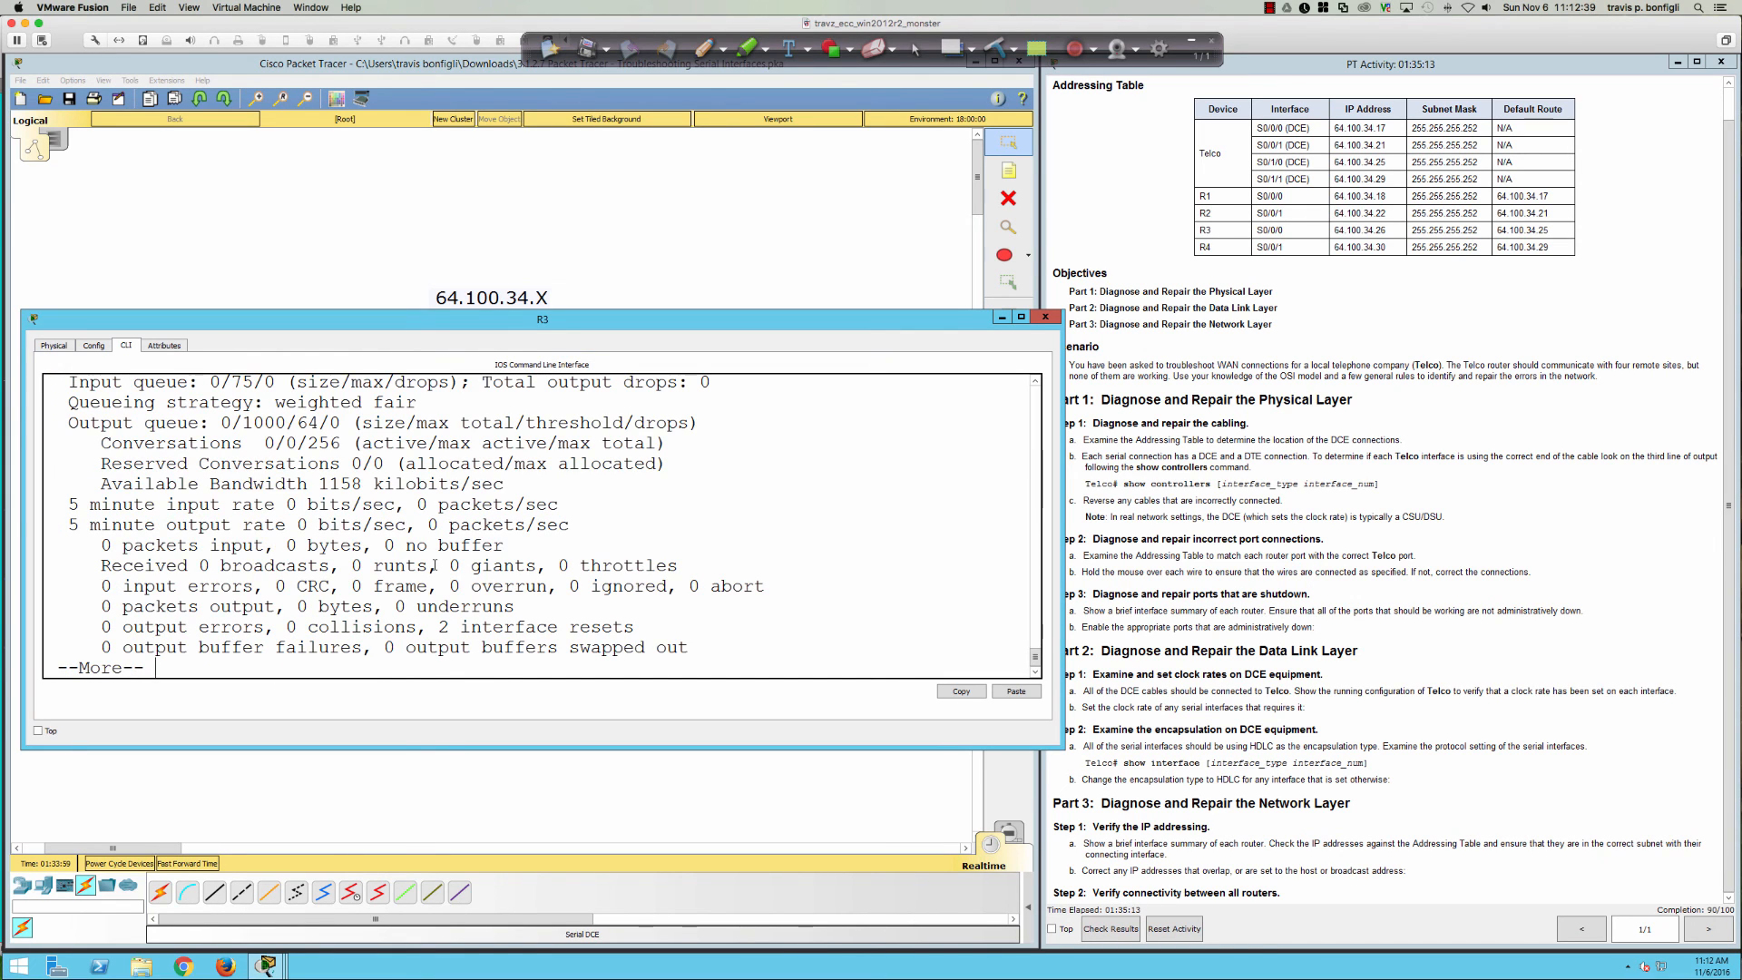
pyautogui.scroll(2, 213, 559)
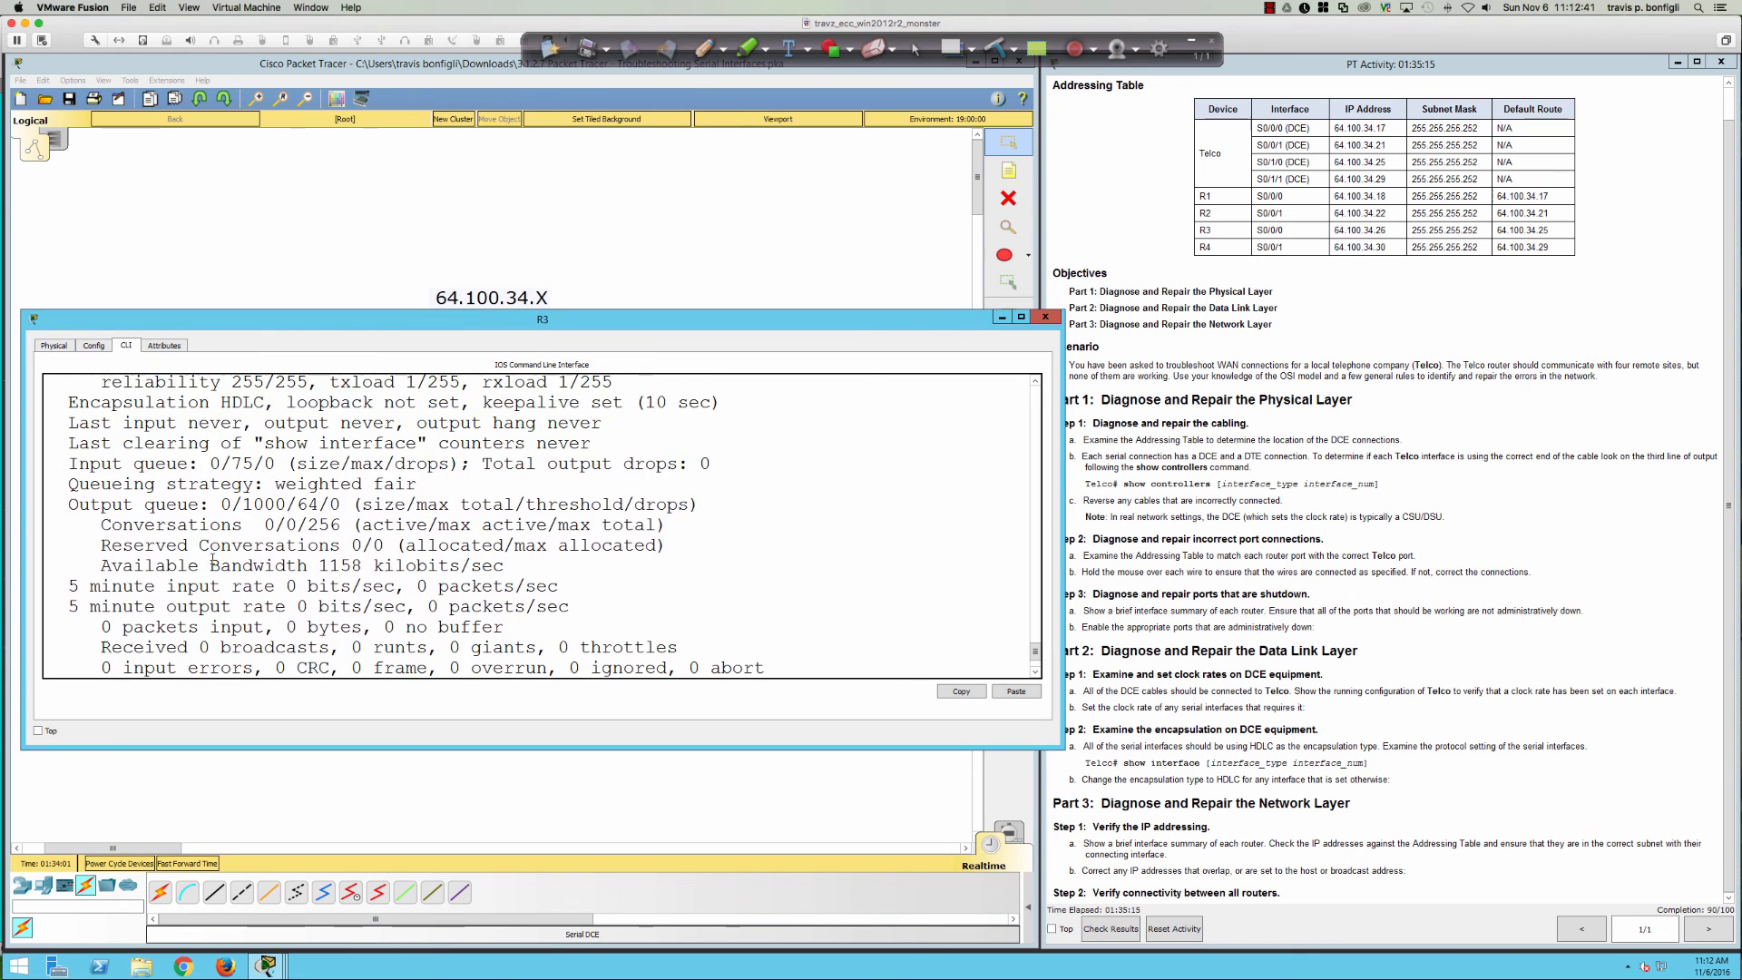
pyautogui.scroll(1, 214, 558)
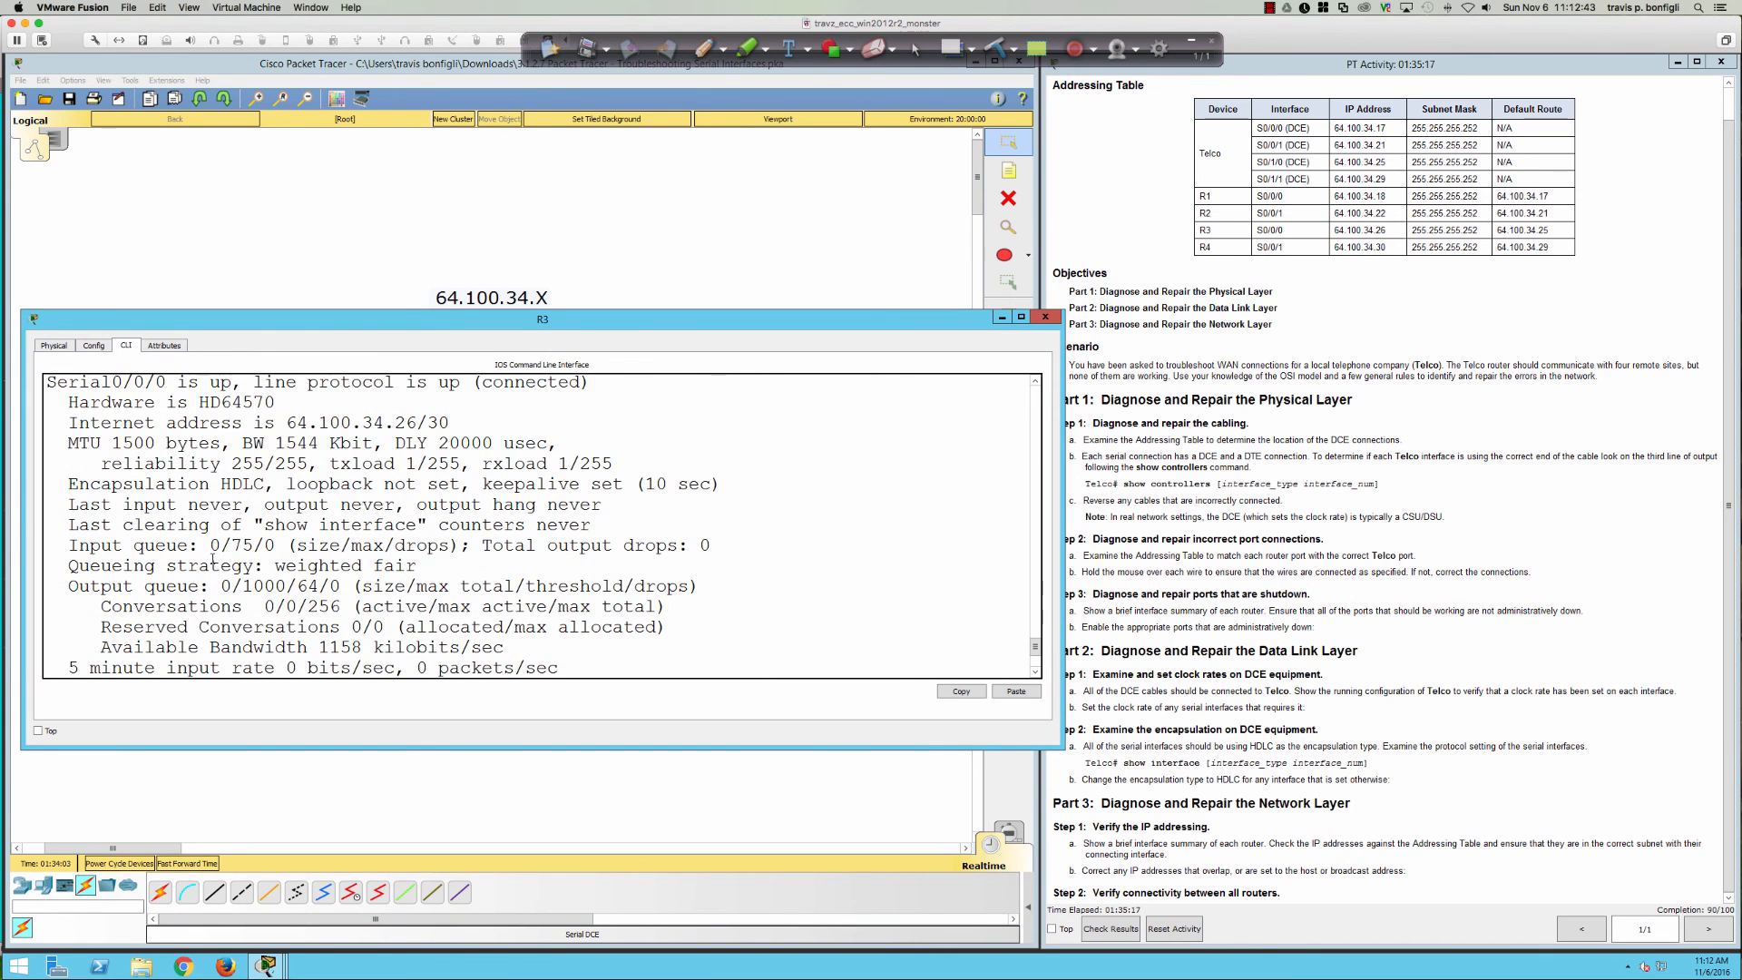
pyautogui.press('space')
# - Show R3's controllers with do sh controll and check whether Serial0/0/0 has the DCE or DTE cable end
pyautogui.write('do sh controll')
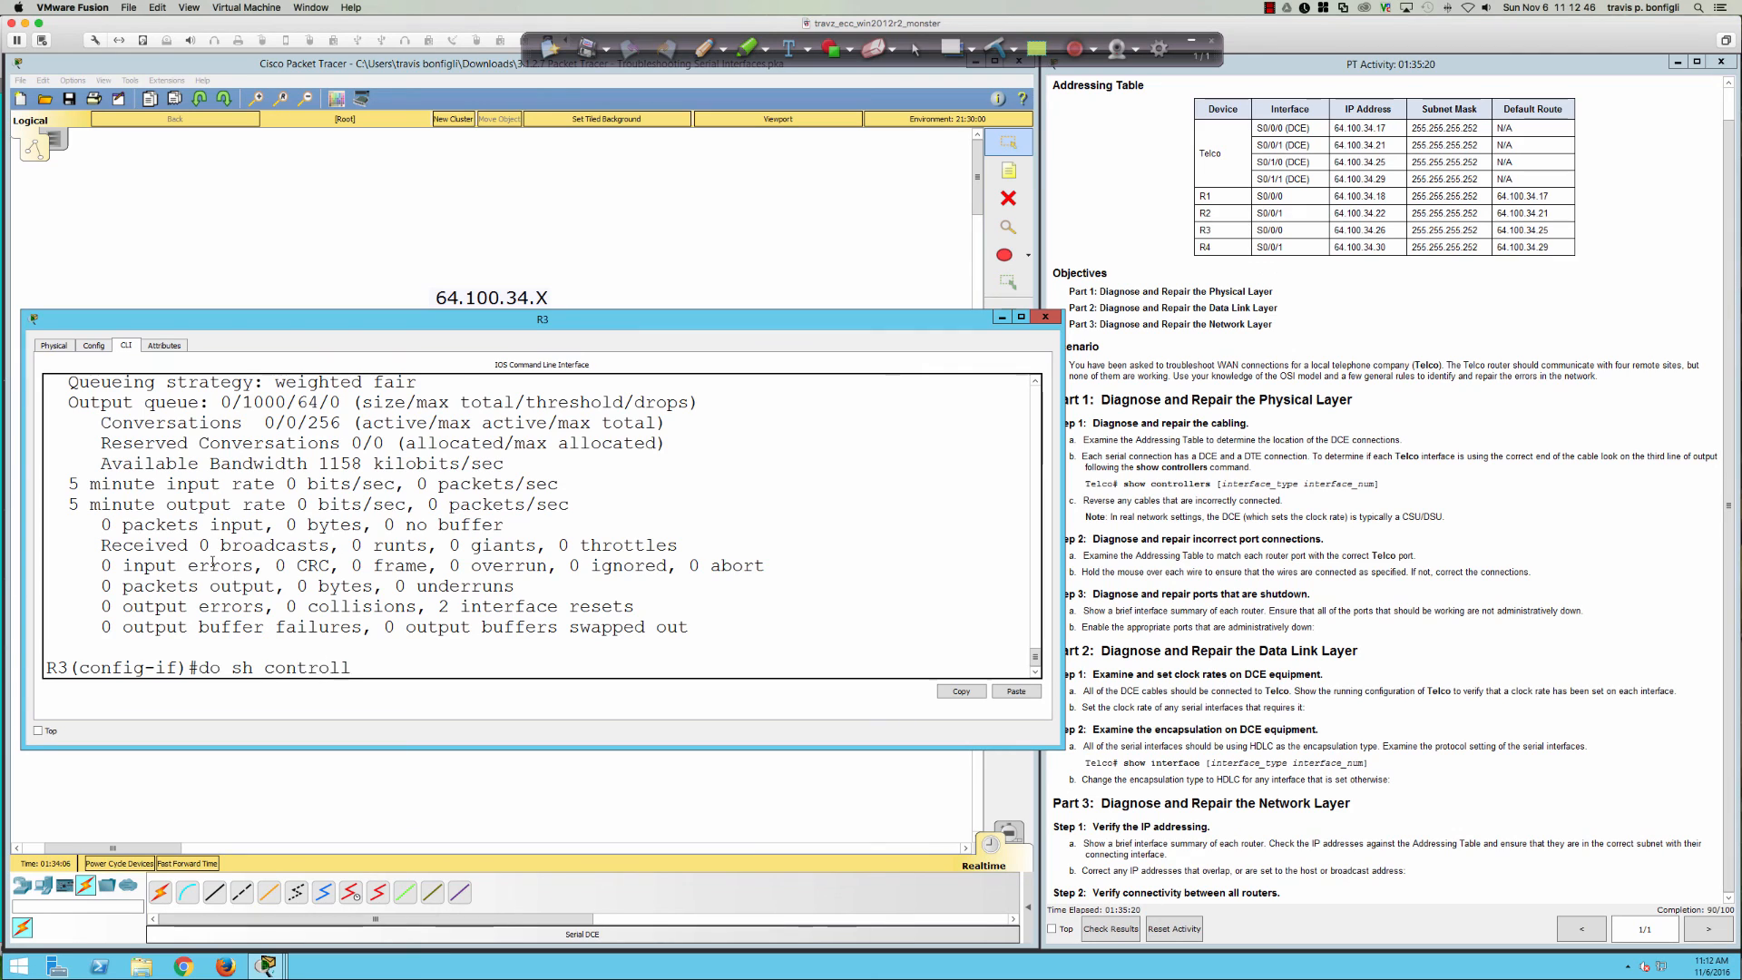
pyautogui.press('Return')
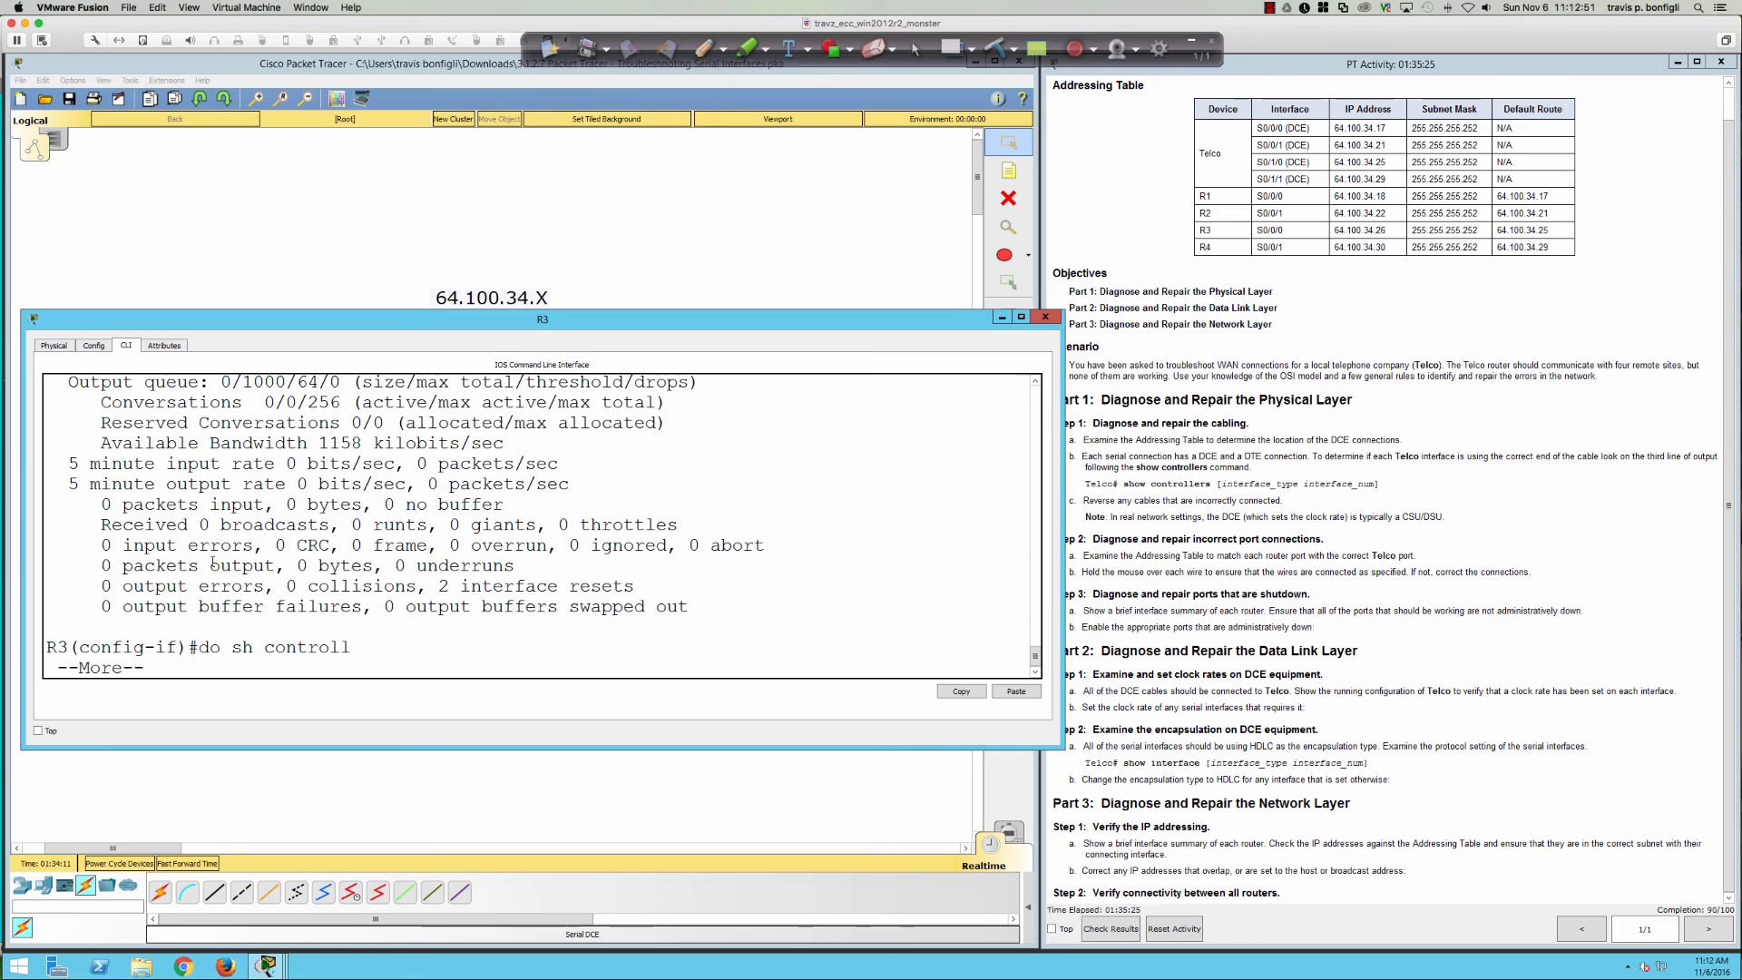
pyautogui.press('space')
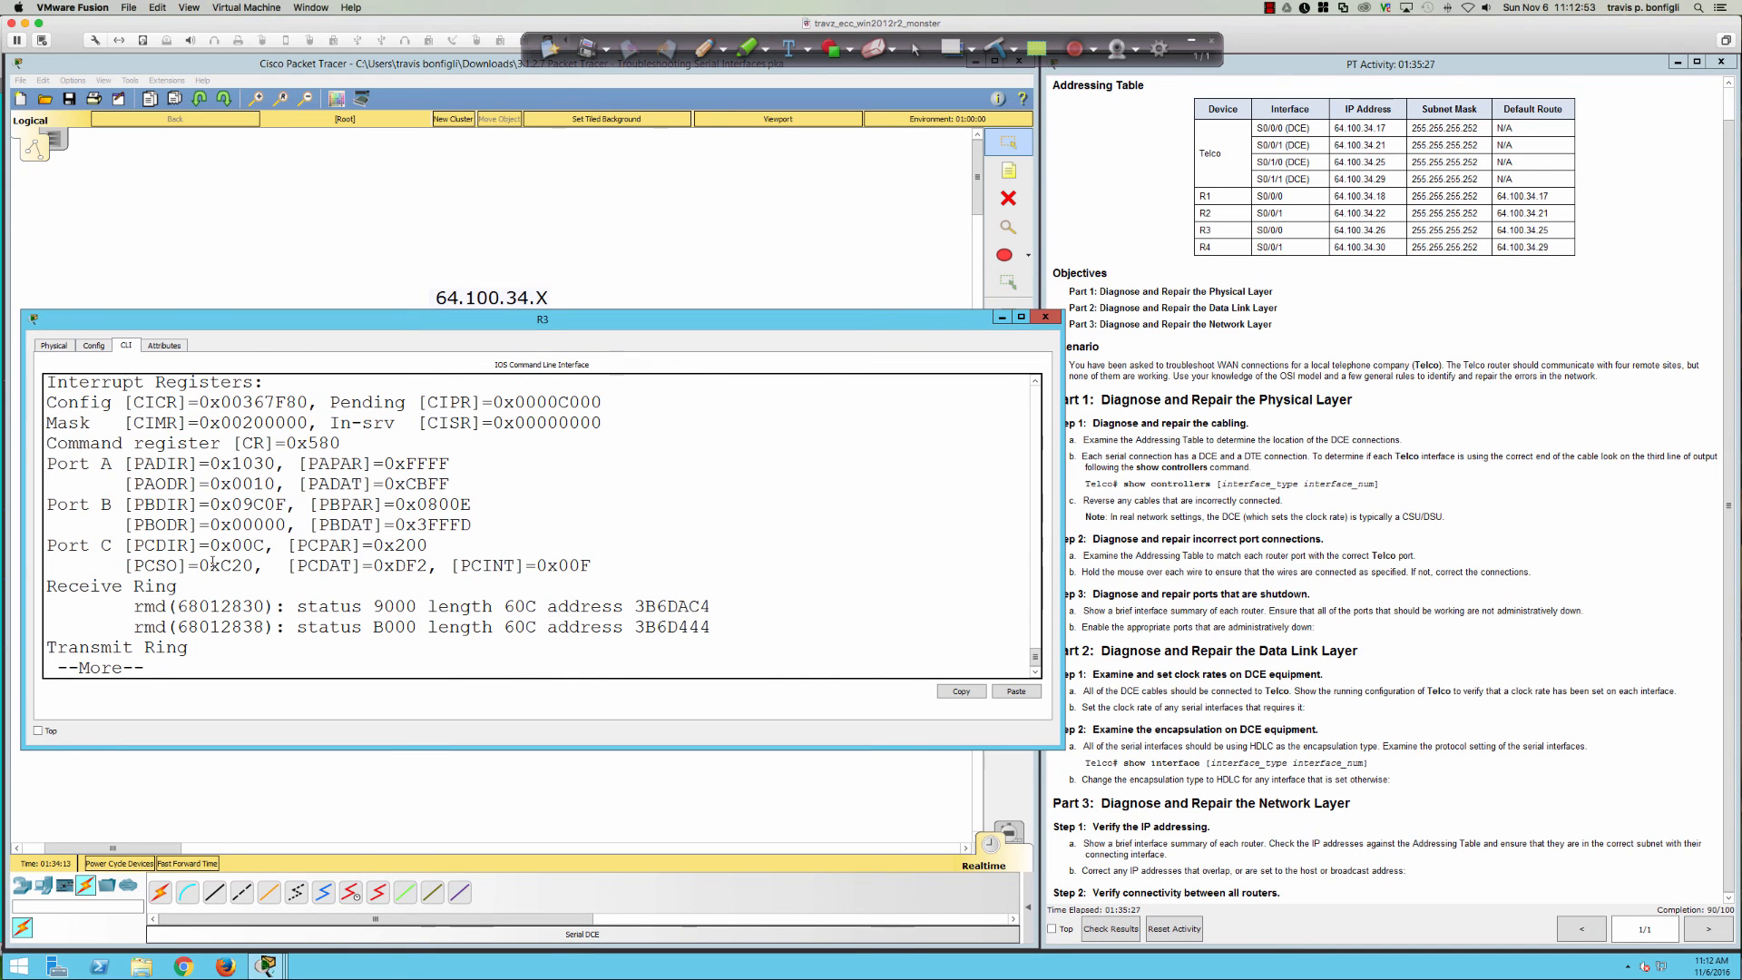
pyautogui.scroll(3, 213, 562)
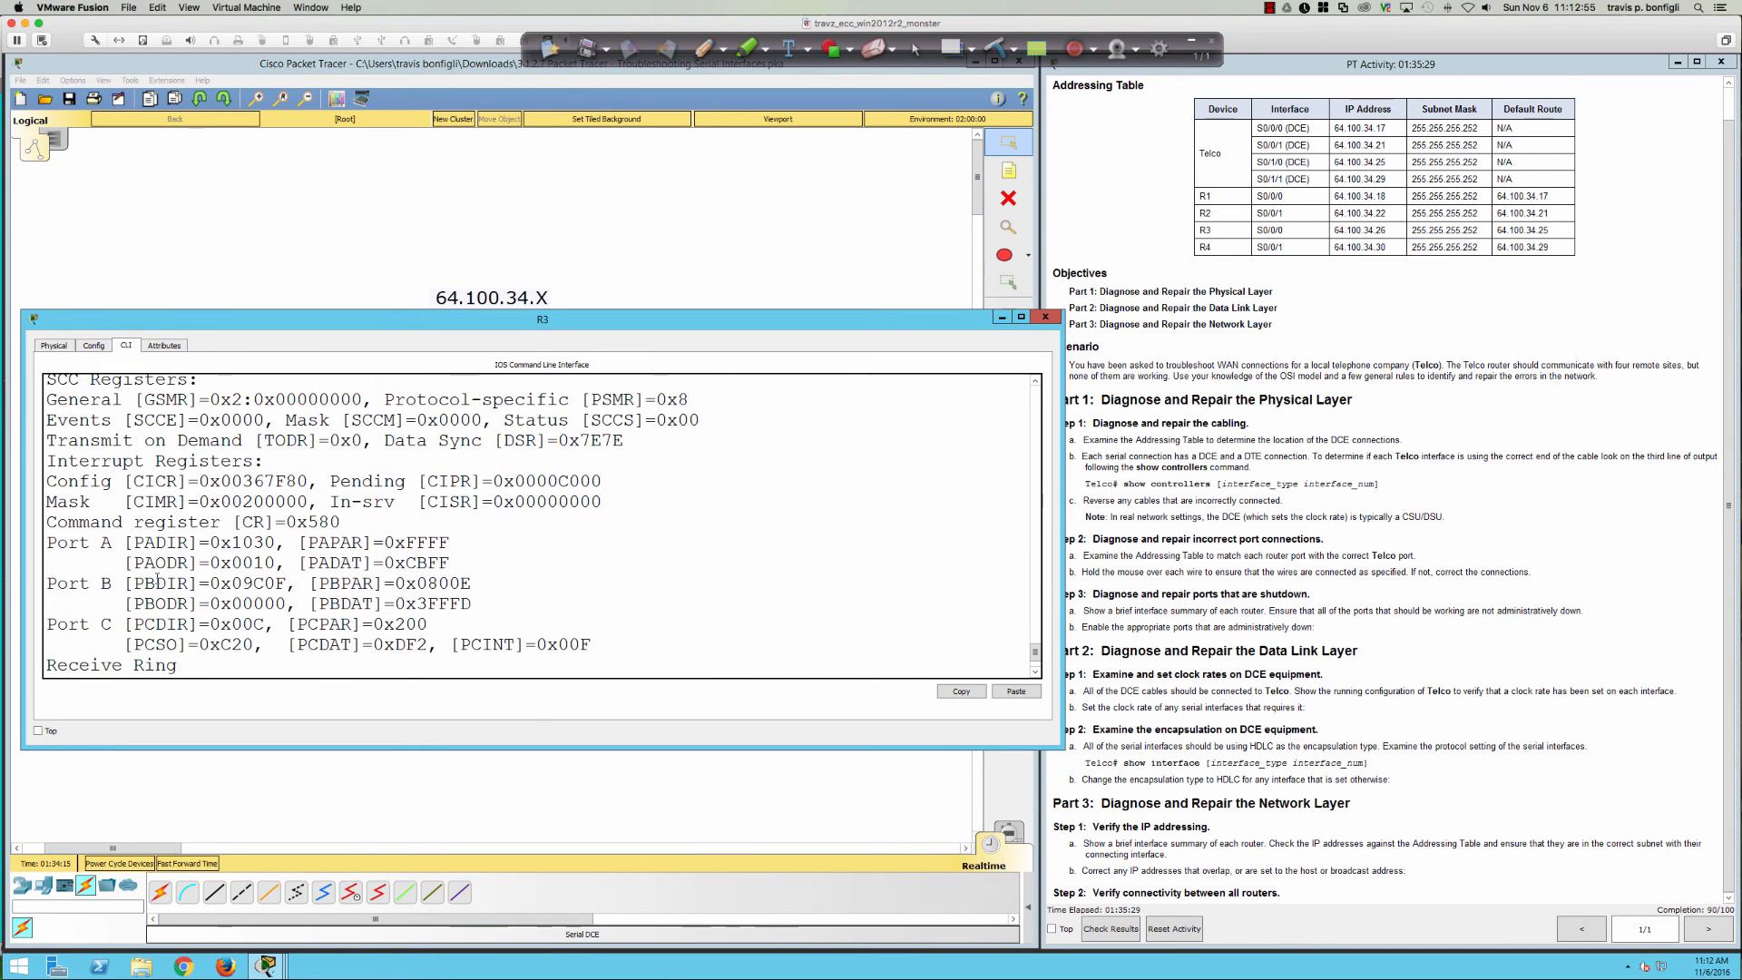
pyautogui.scroll(1, 154, 578)
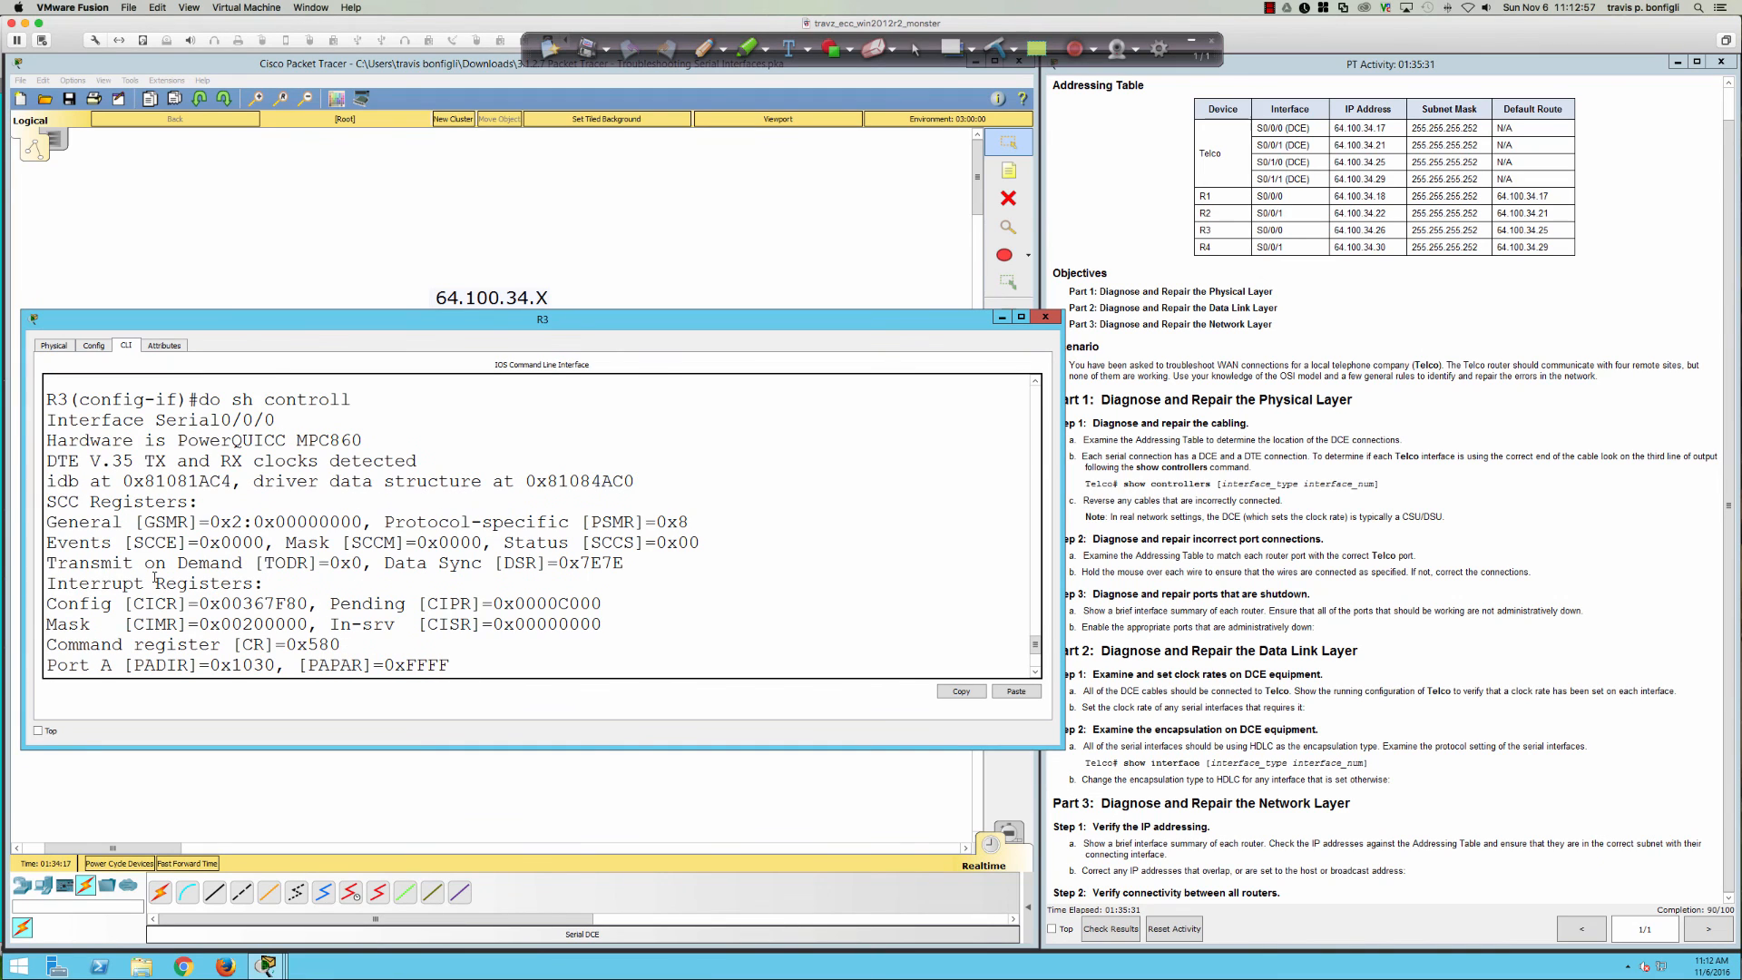
pyautogui.moveTo(47, 461); pyautogui.dragTo(234, 461)
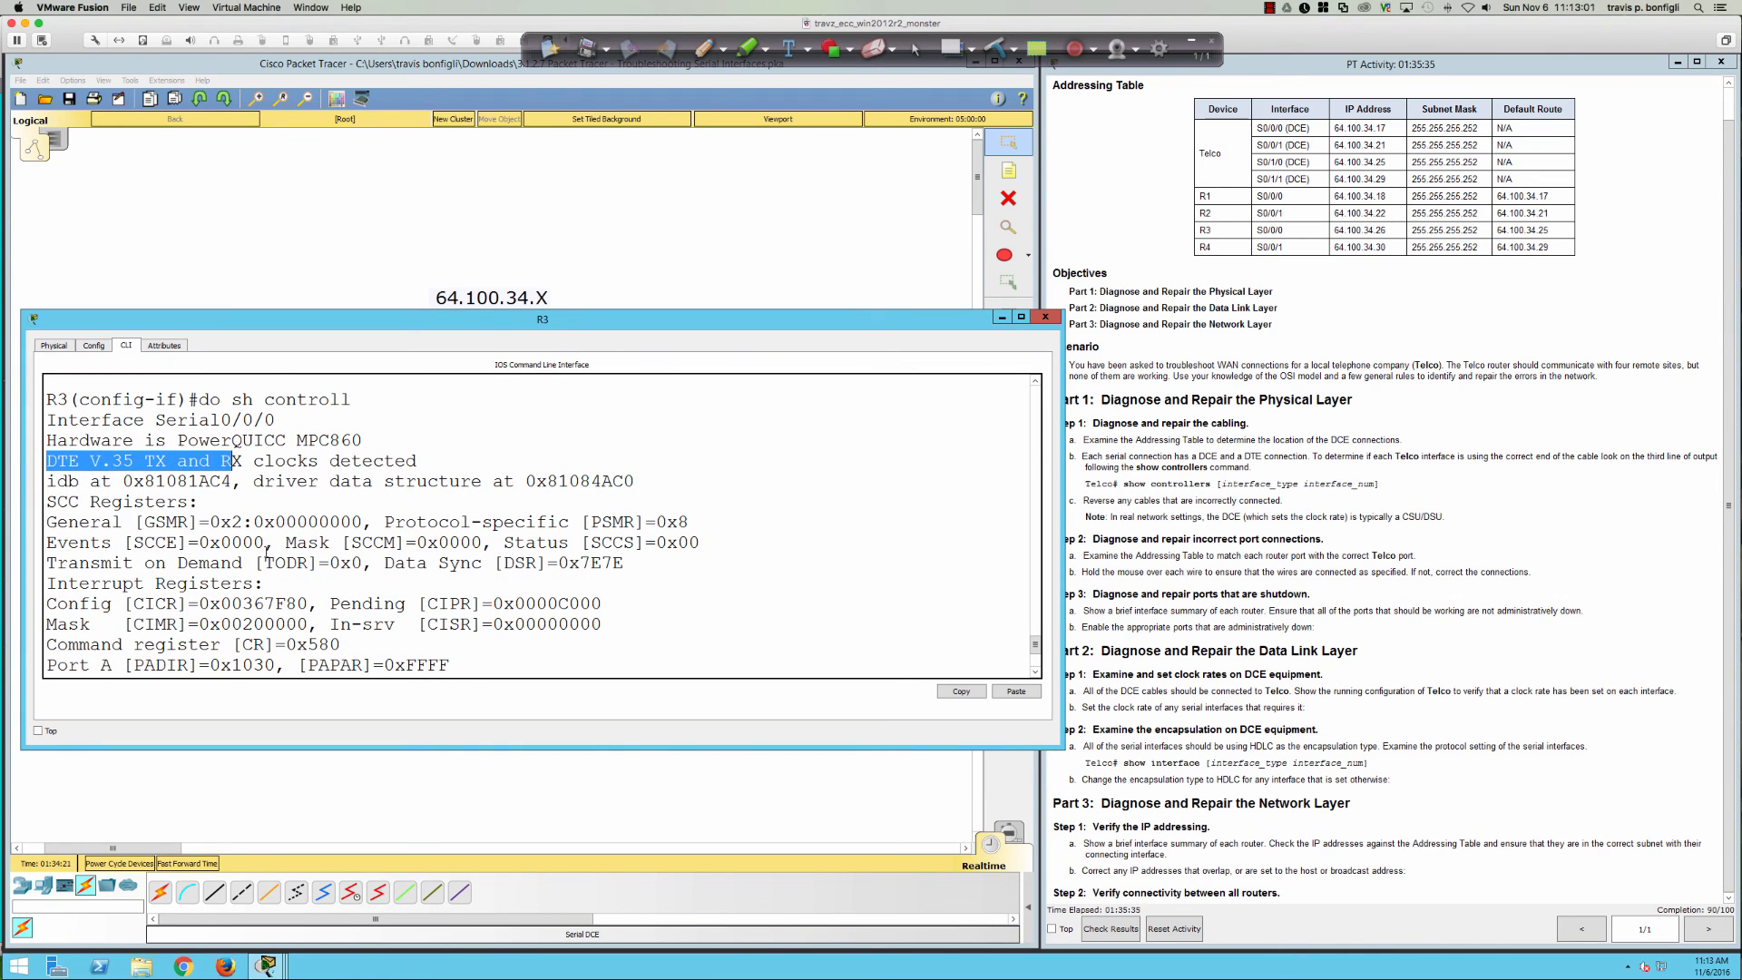
pyautogui.scroll(-4, 263, 544)
pyautogui.press('space')
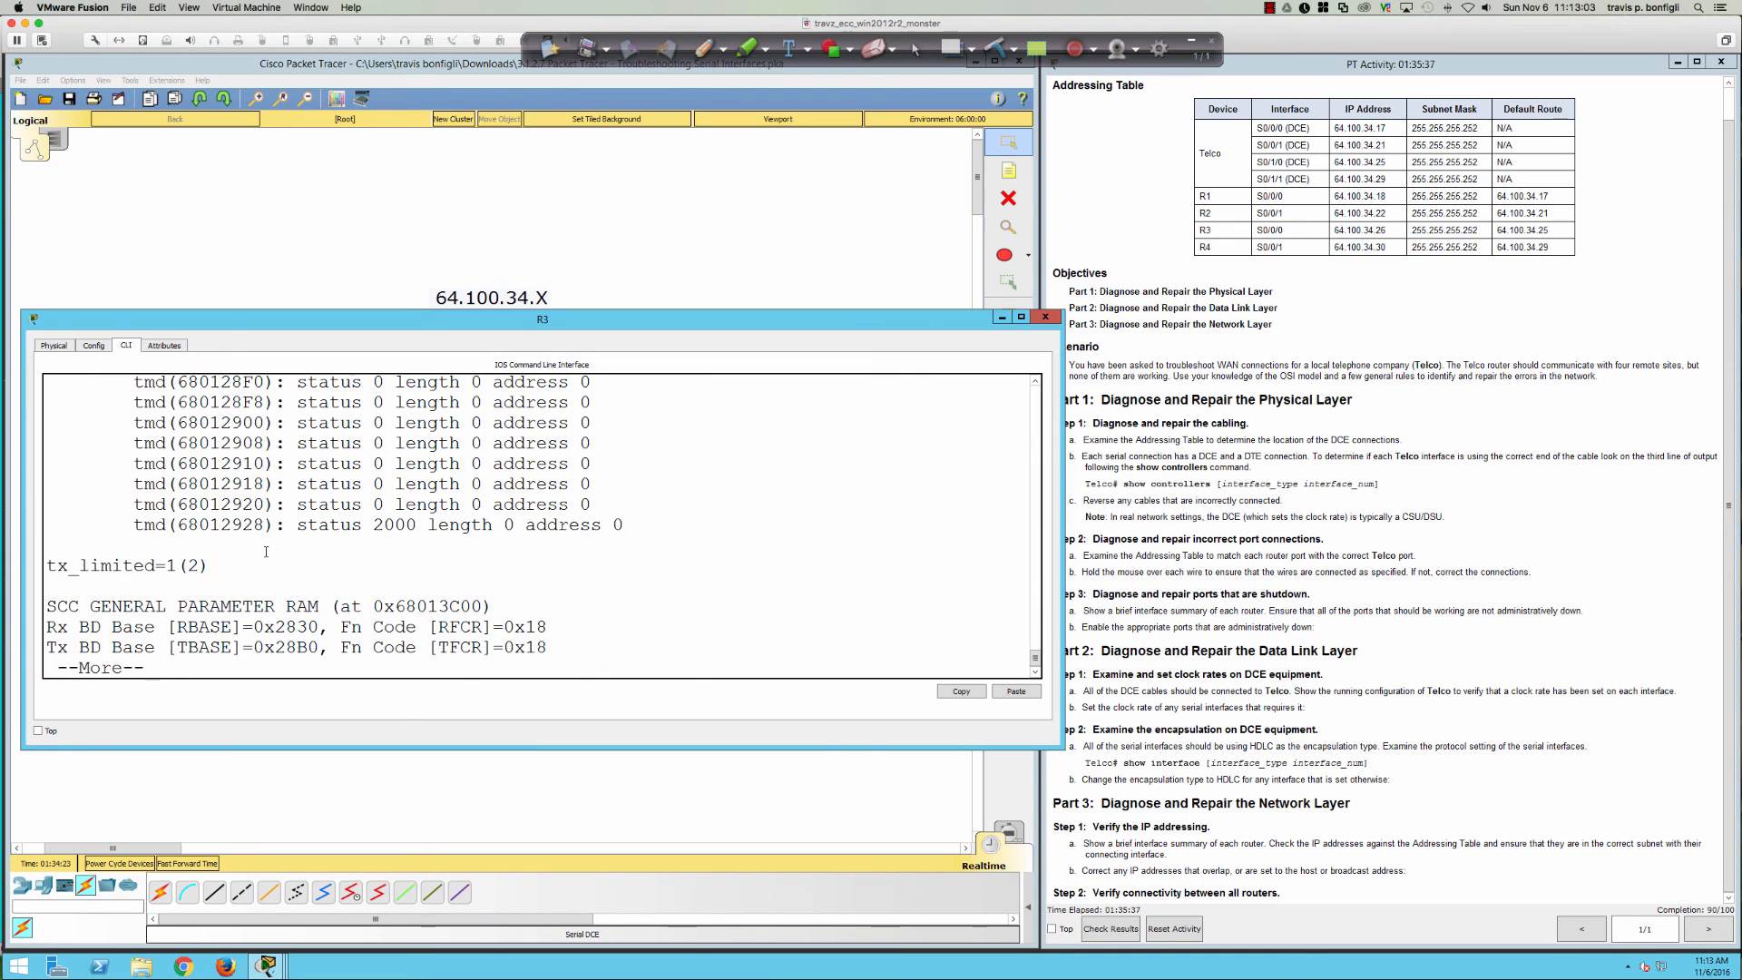
pyautogui.press('q')
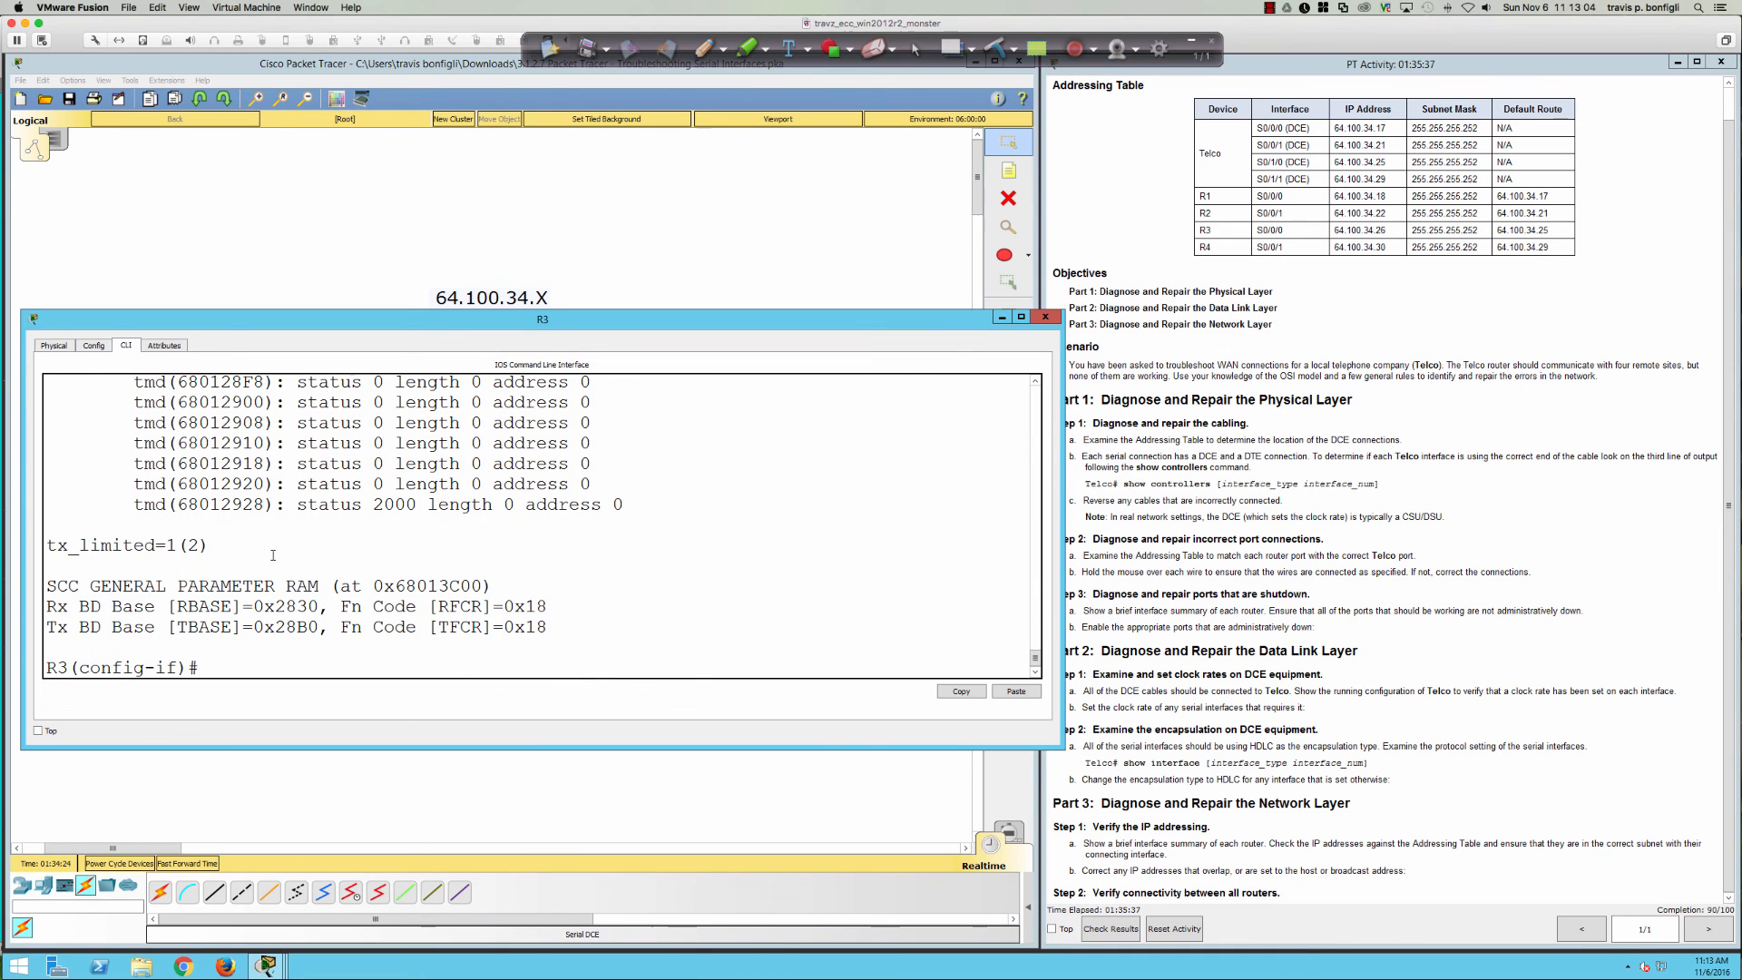
pyautogui.click(613, 271)
# - Show R2's controllers with do sh controllers, check the DCE or DTE cable end, and end the listing
pyautogui.click(390, 540)
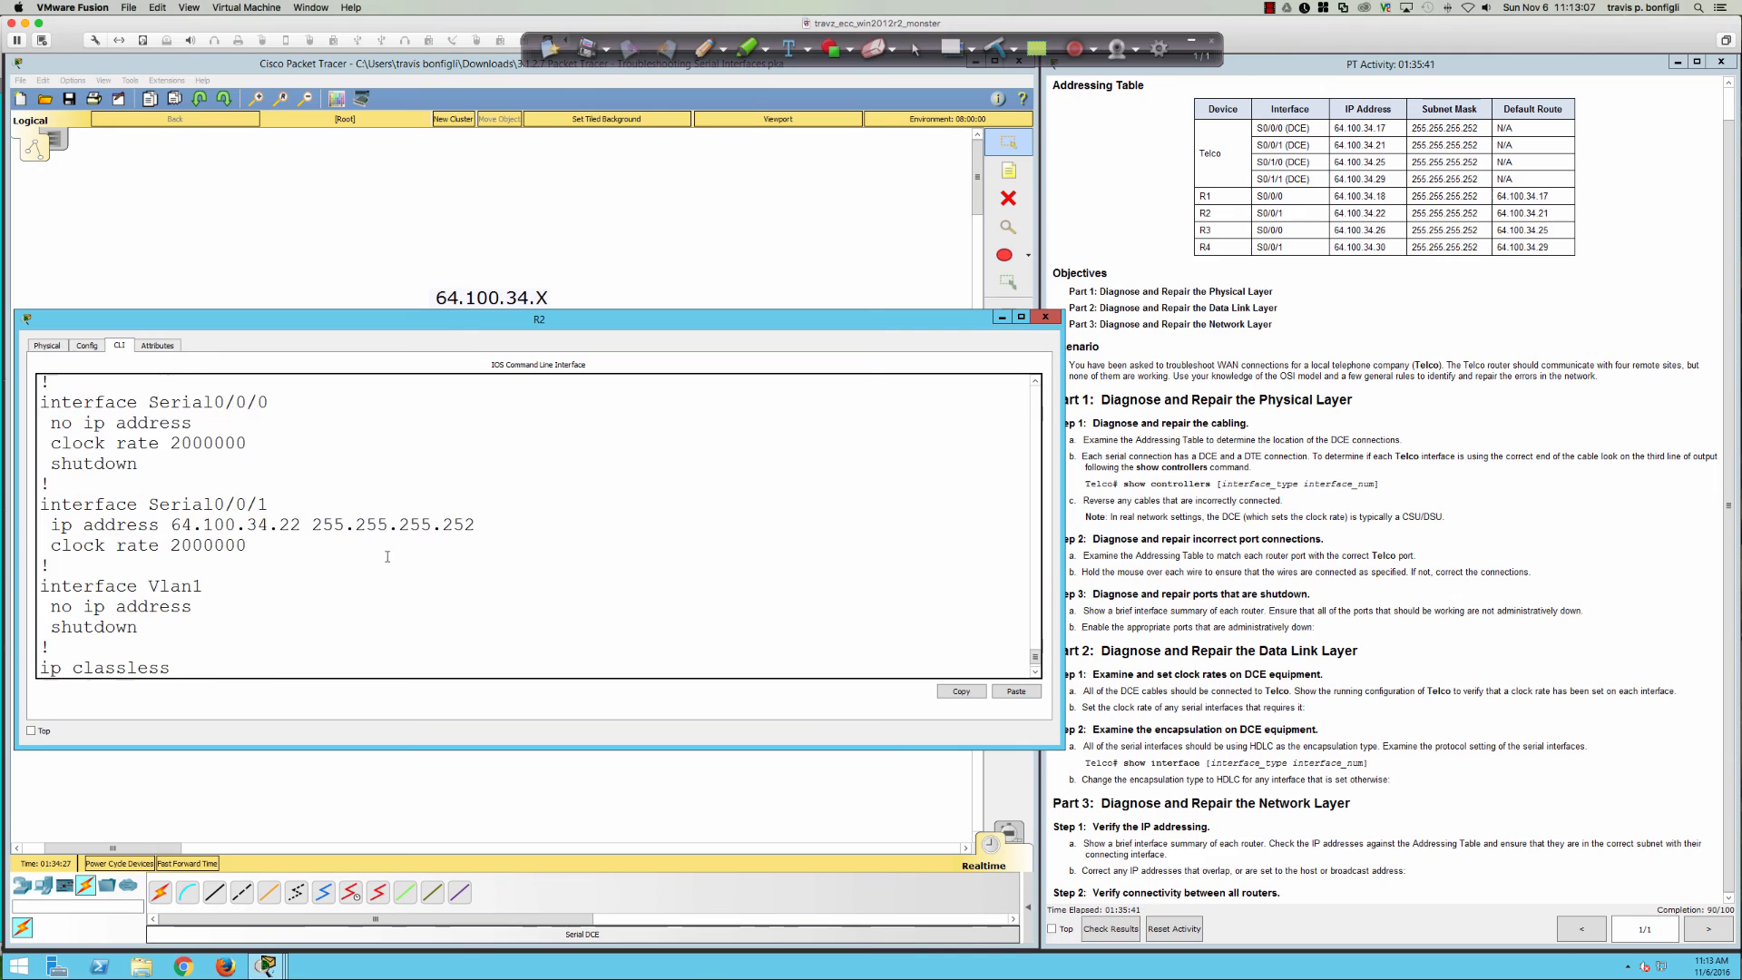
pyautogui.press('Return')
pyautogui.press('Return')
pyautogui.press('Return')
pyautogui.press('Return')
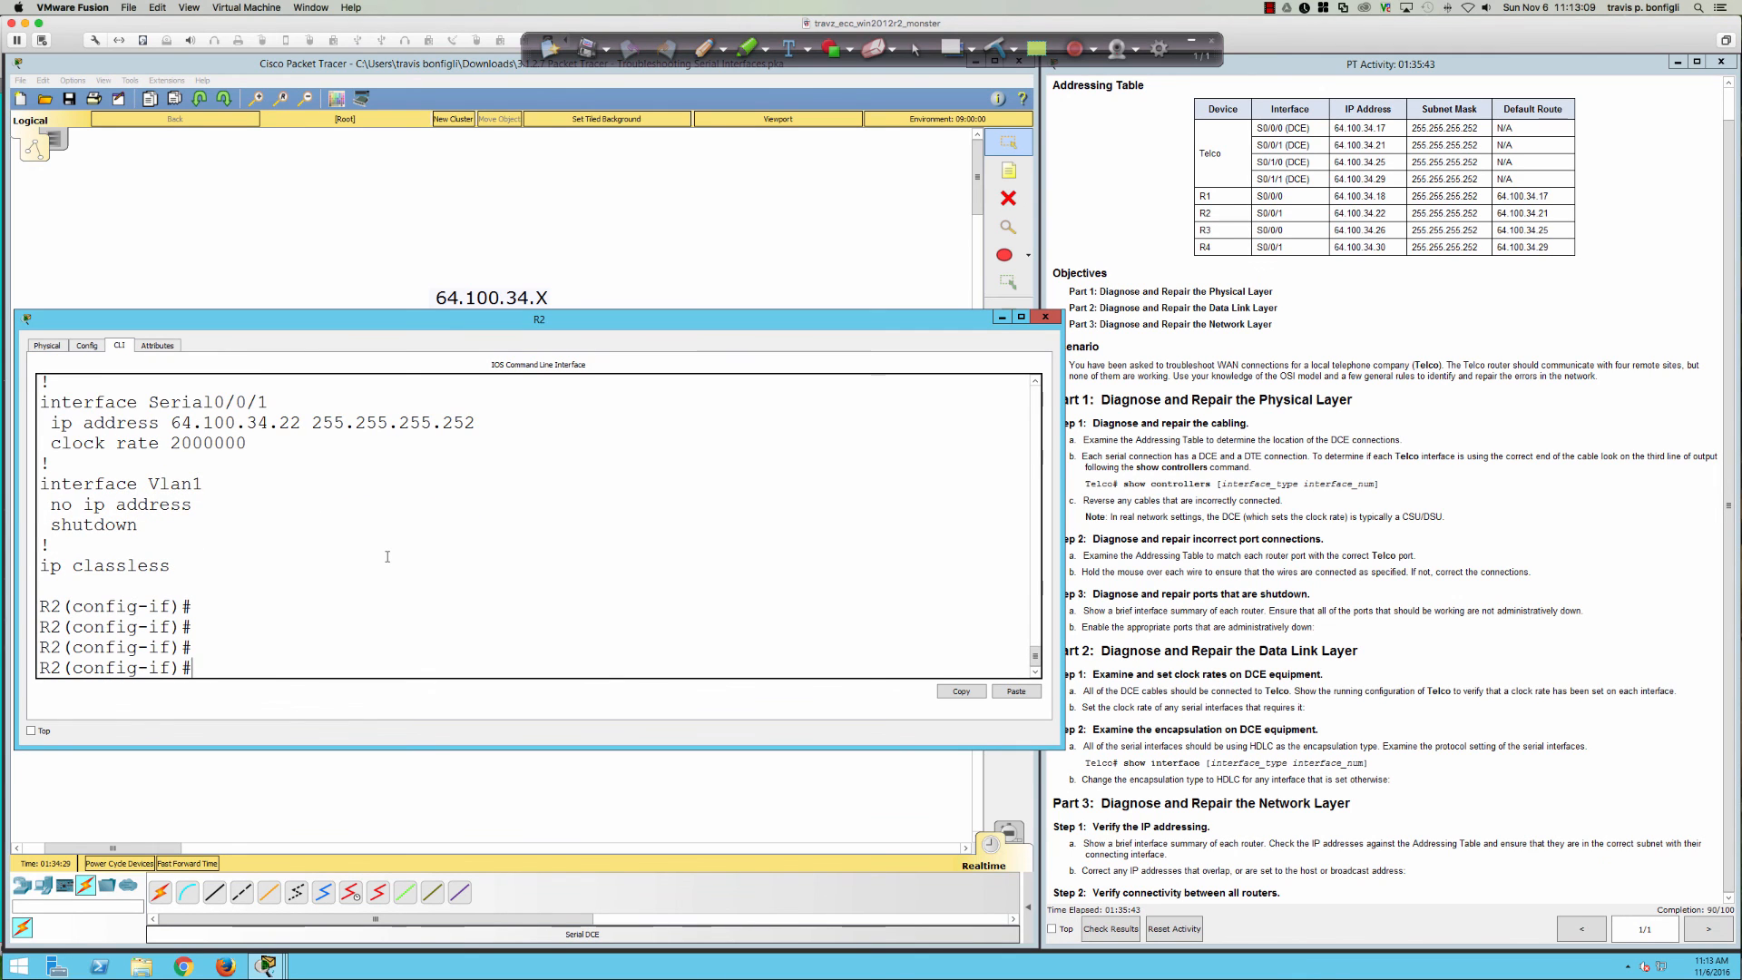
pyautogui.write('do sh controllers')
pyautogui.press('Return')
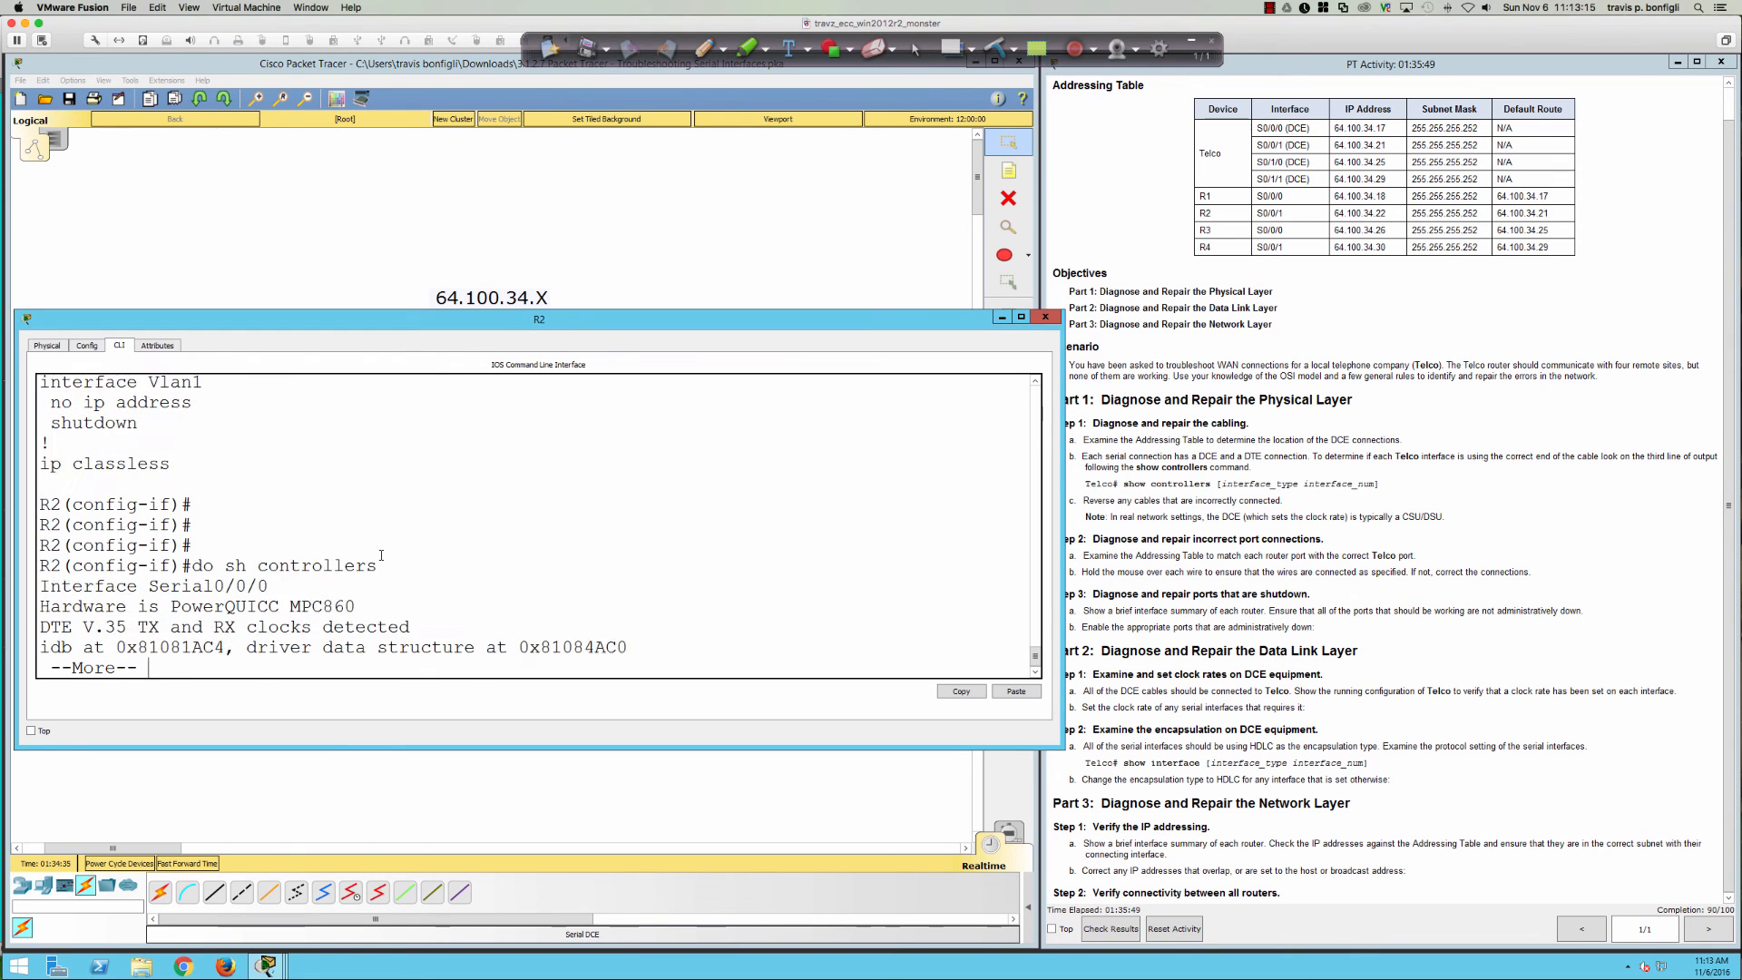
pyautogui.press('Return')
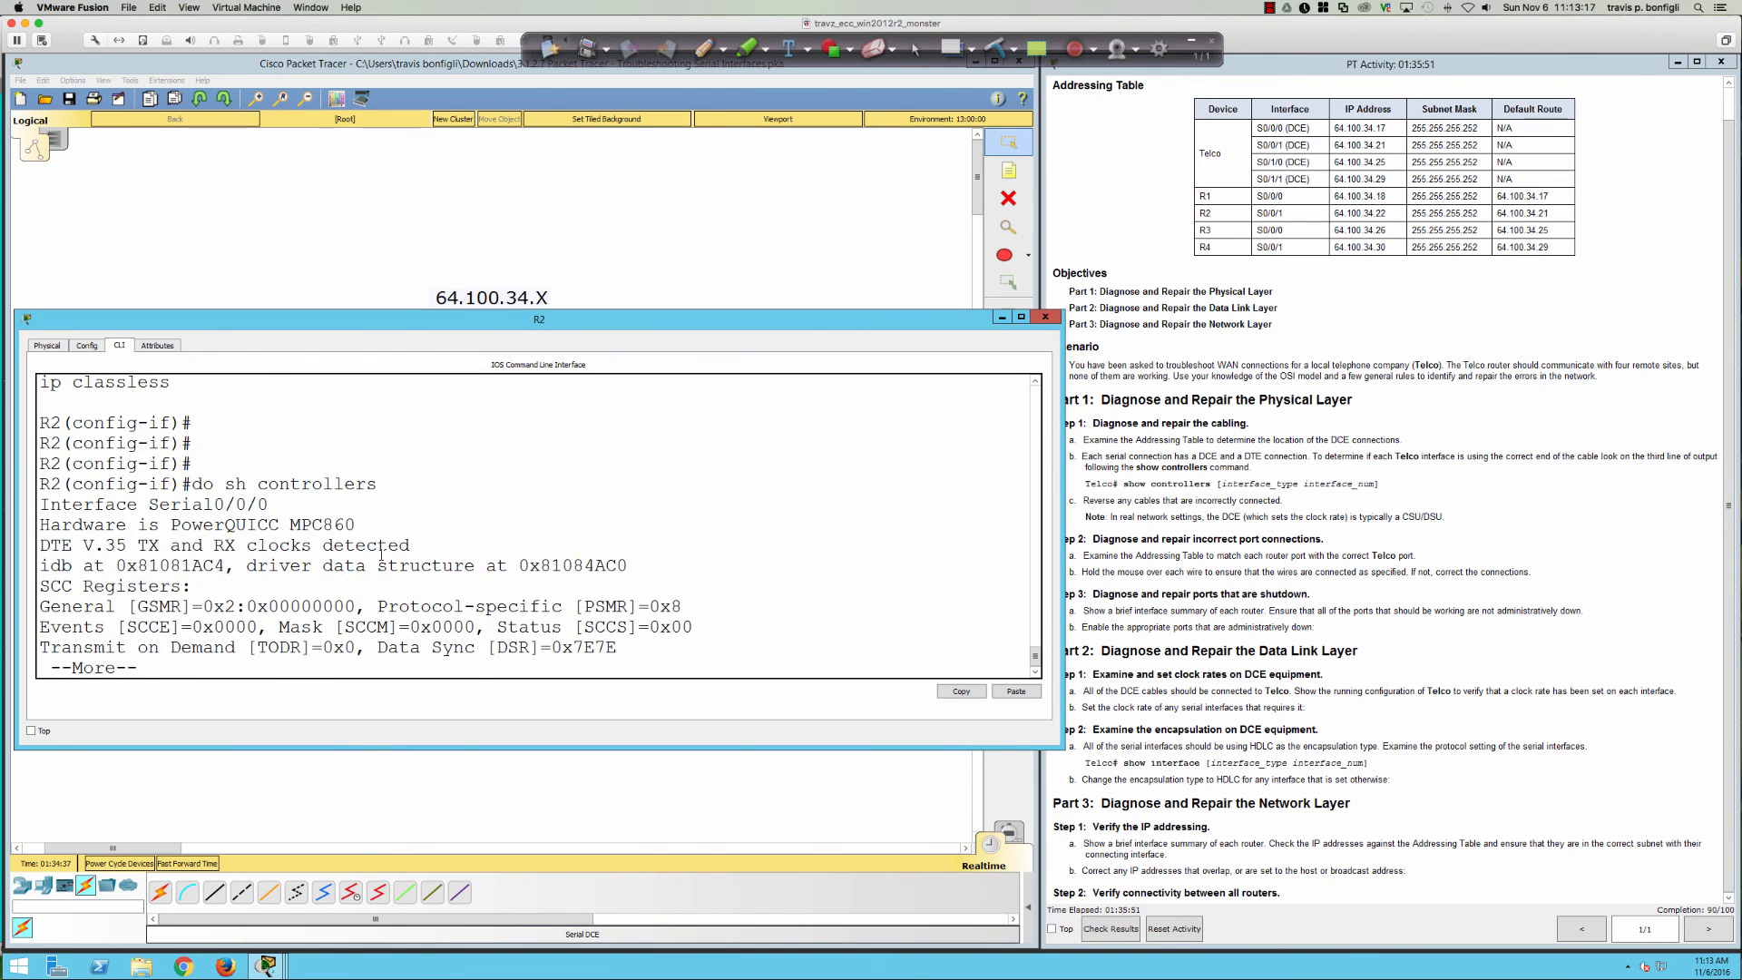
pyautogui.press('q')
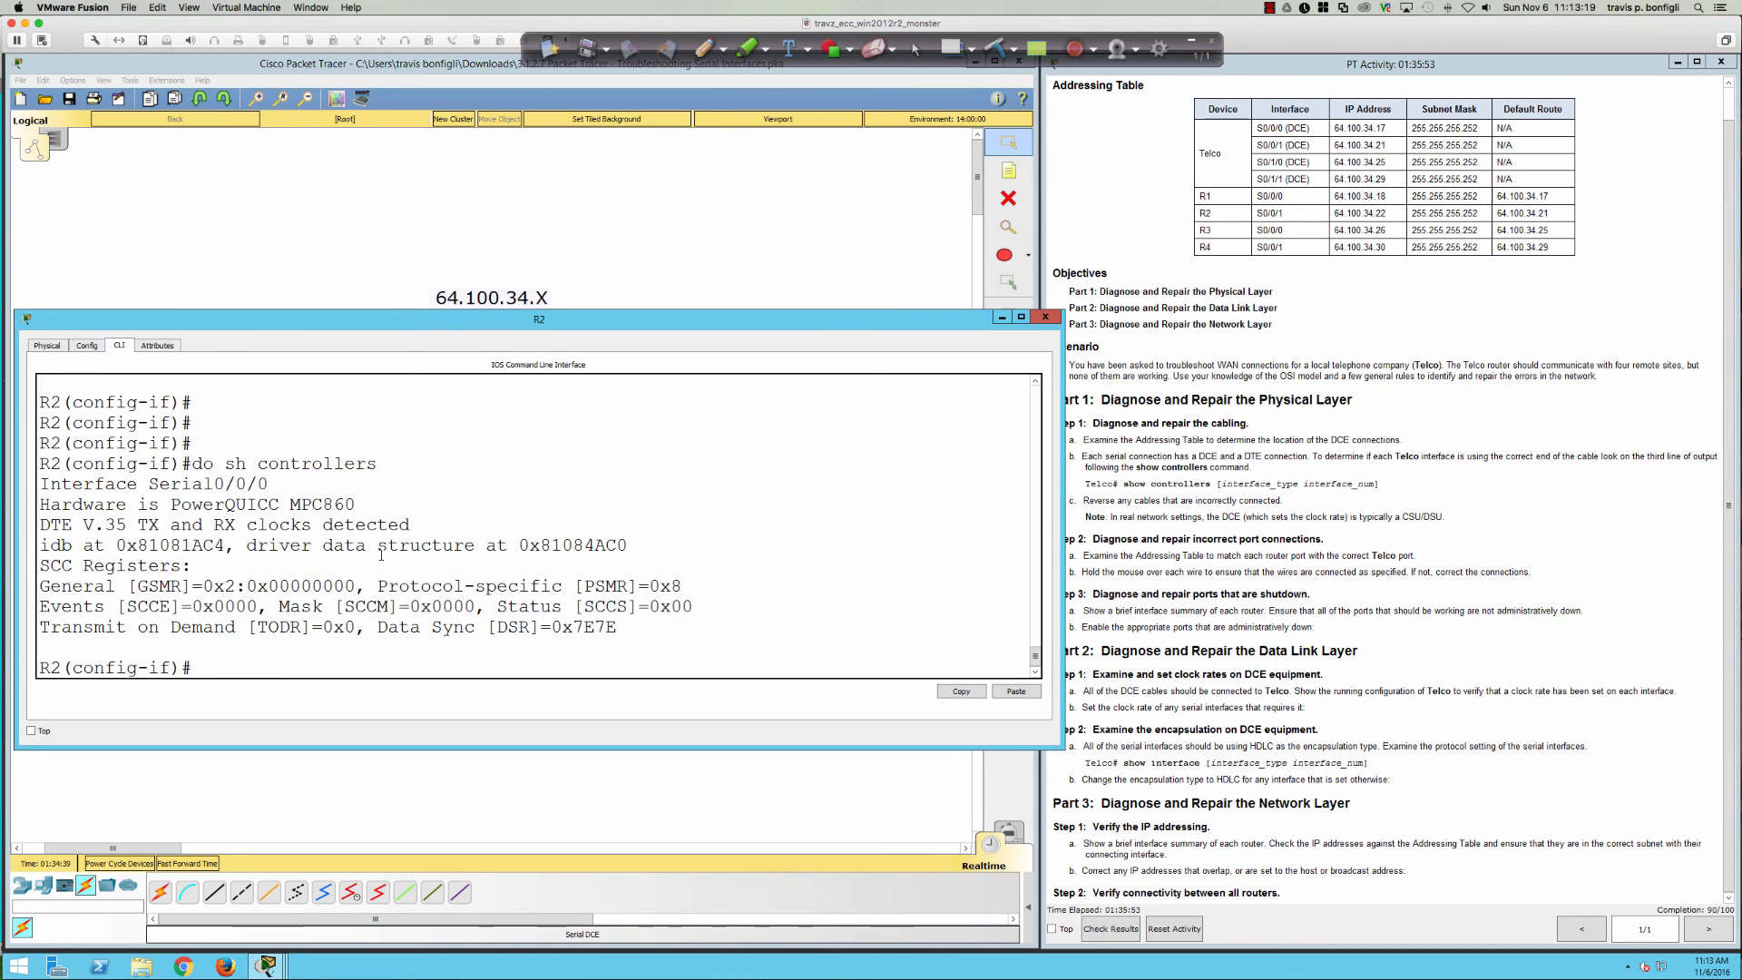
# - Display R2's Serial0/0/1 details with do sh int s0/0/1 and check its IP address and encapsulation
pyautogui.write('do sh int s0//')
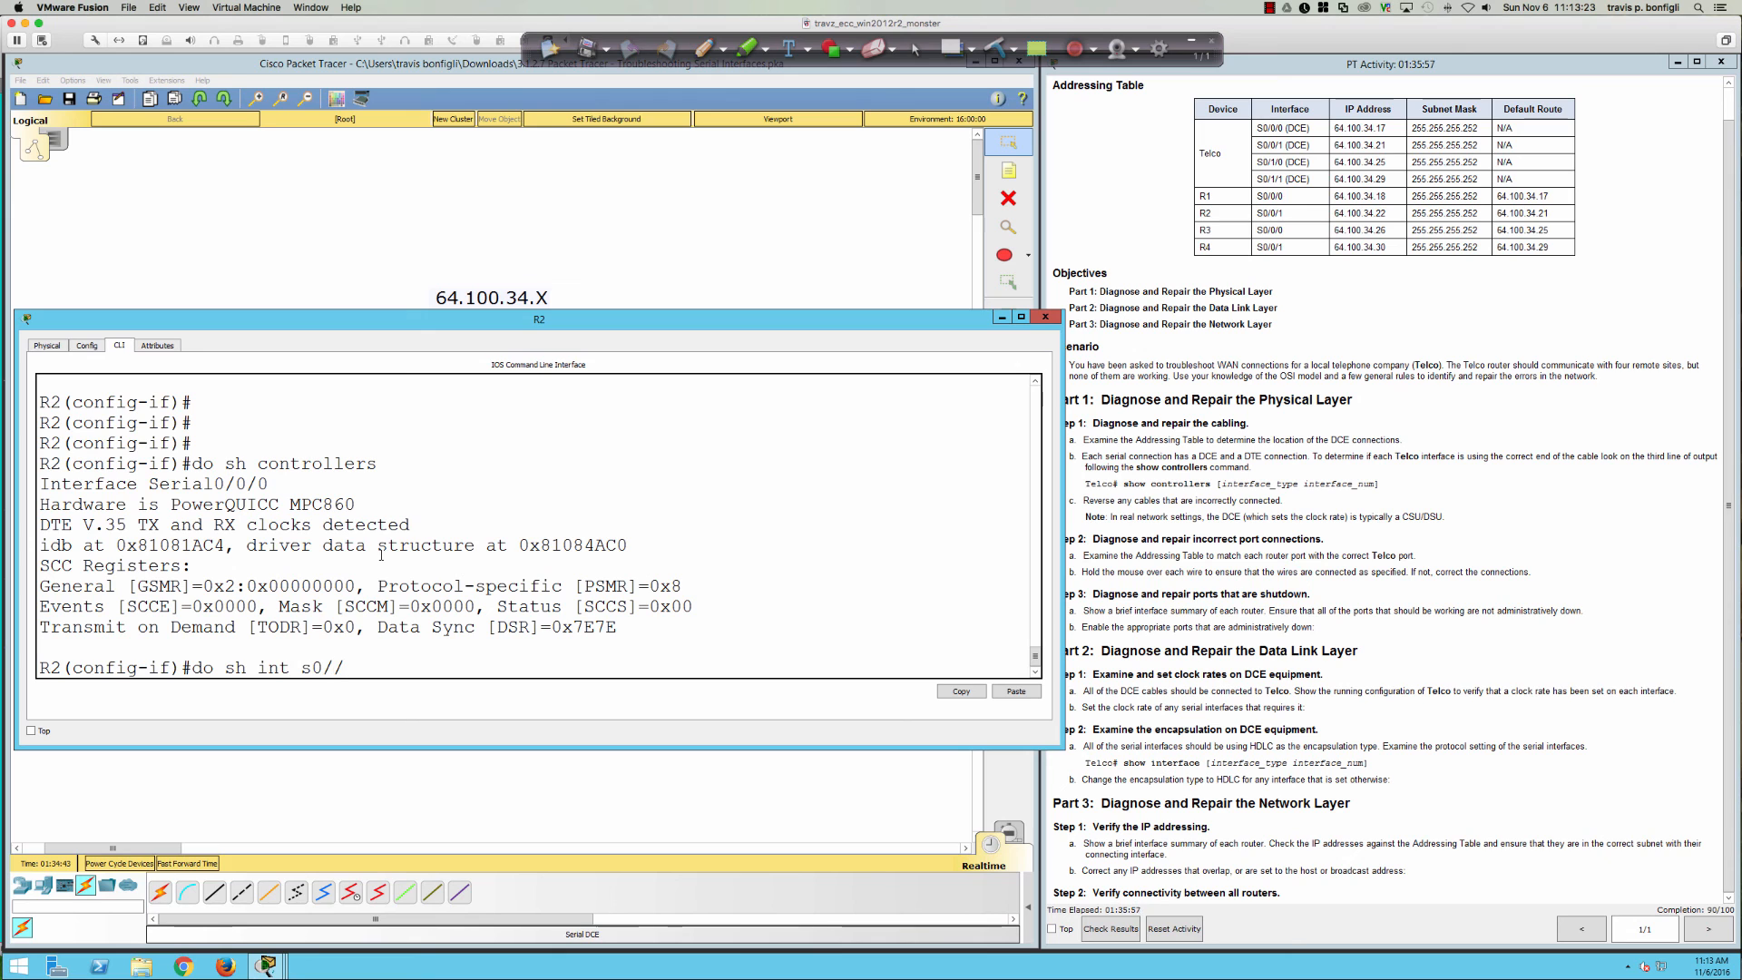
pyautogui.write('0/1')
pyautogui.press('Return')
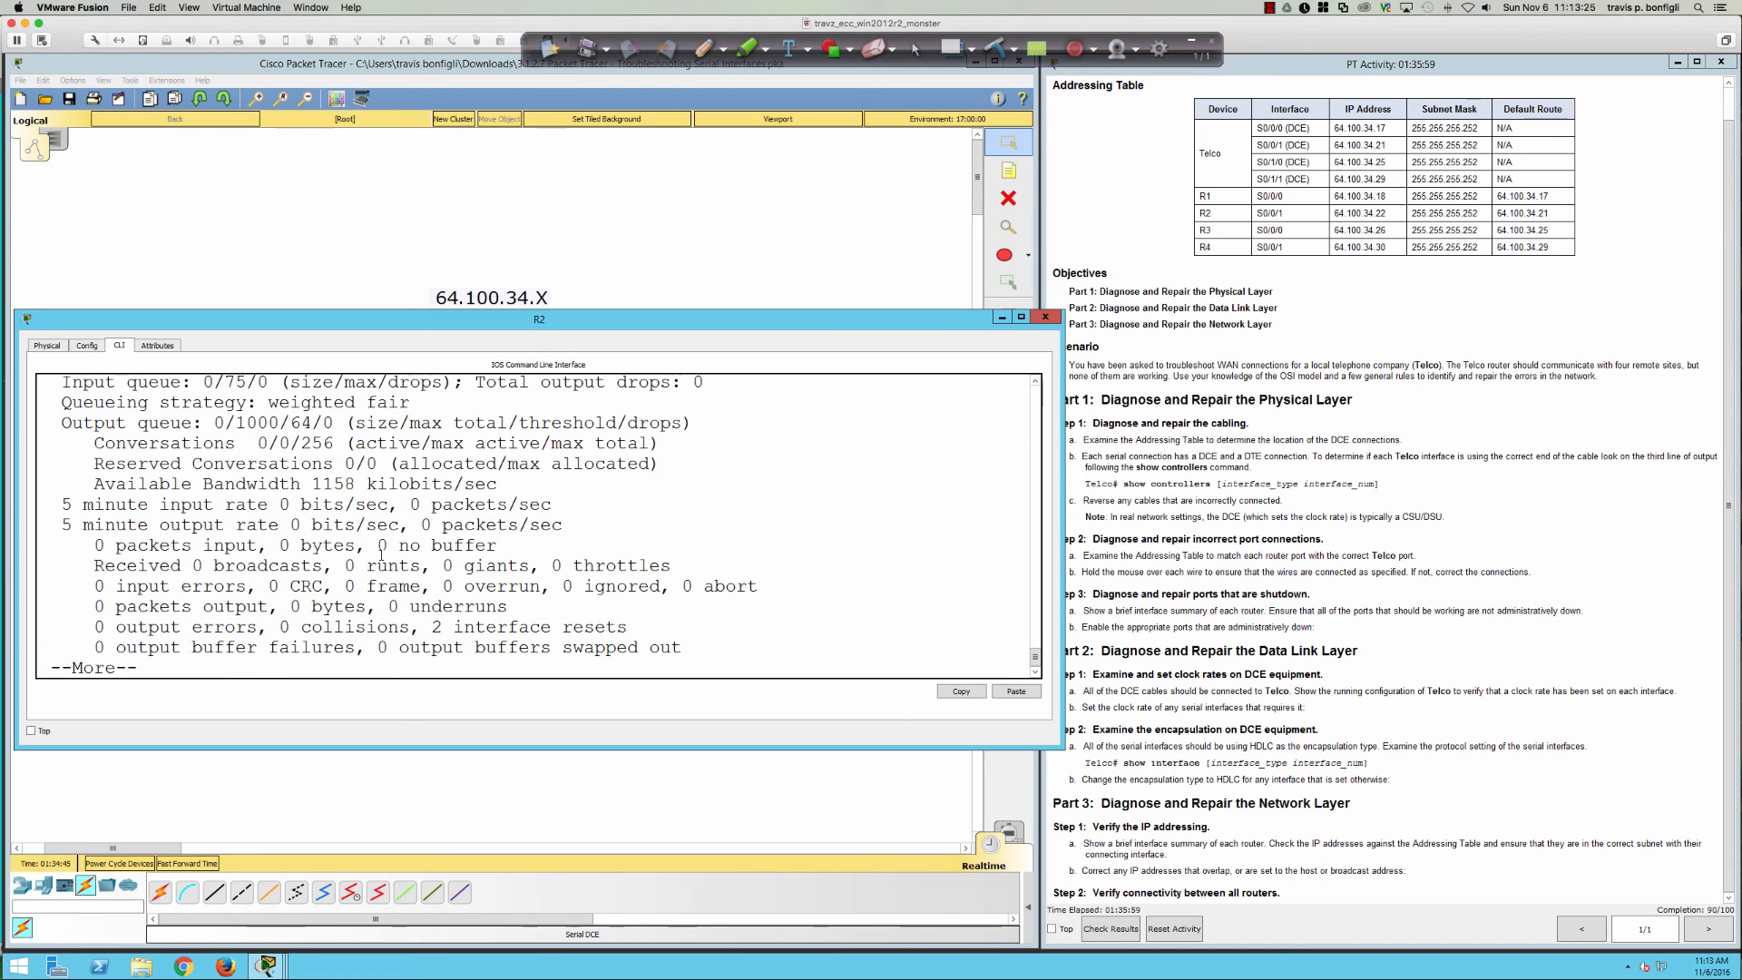
pyautogui.scroll(3, 380, 557)
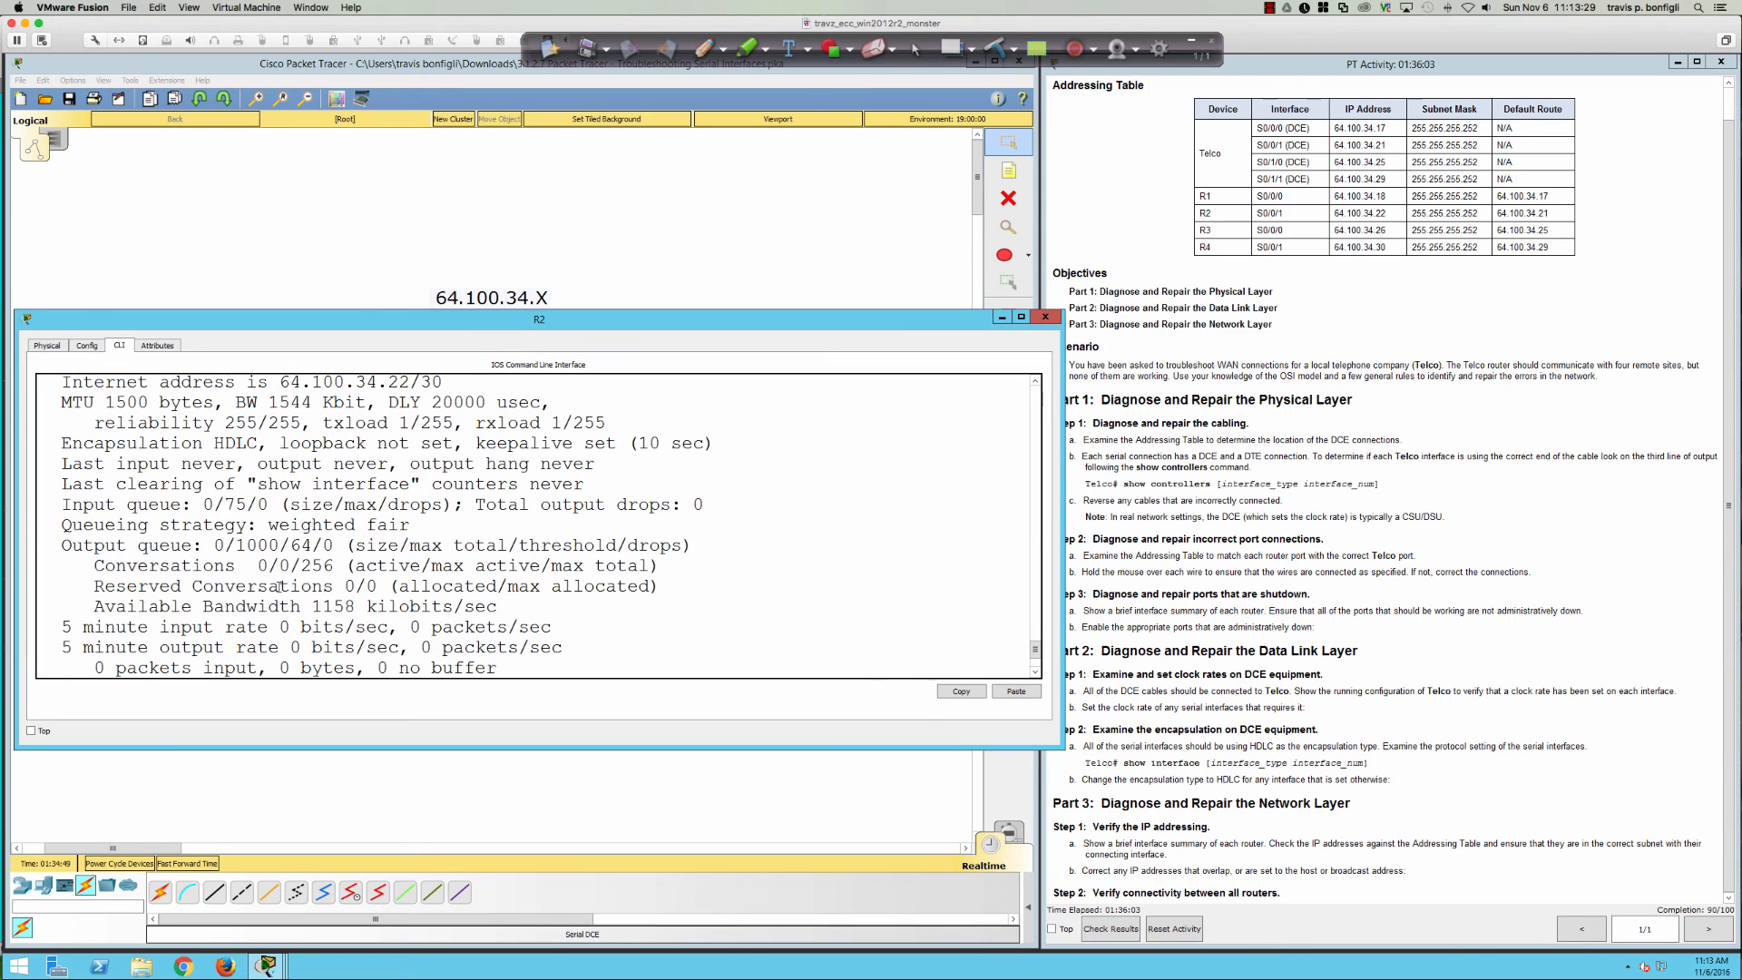
pyautogui.press('space')
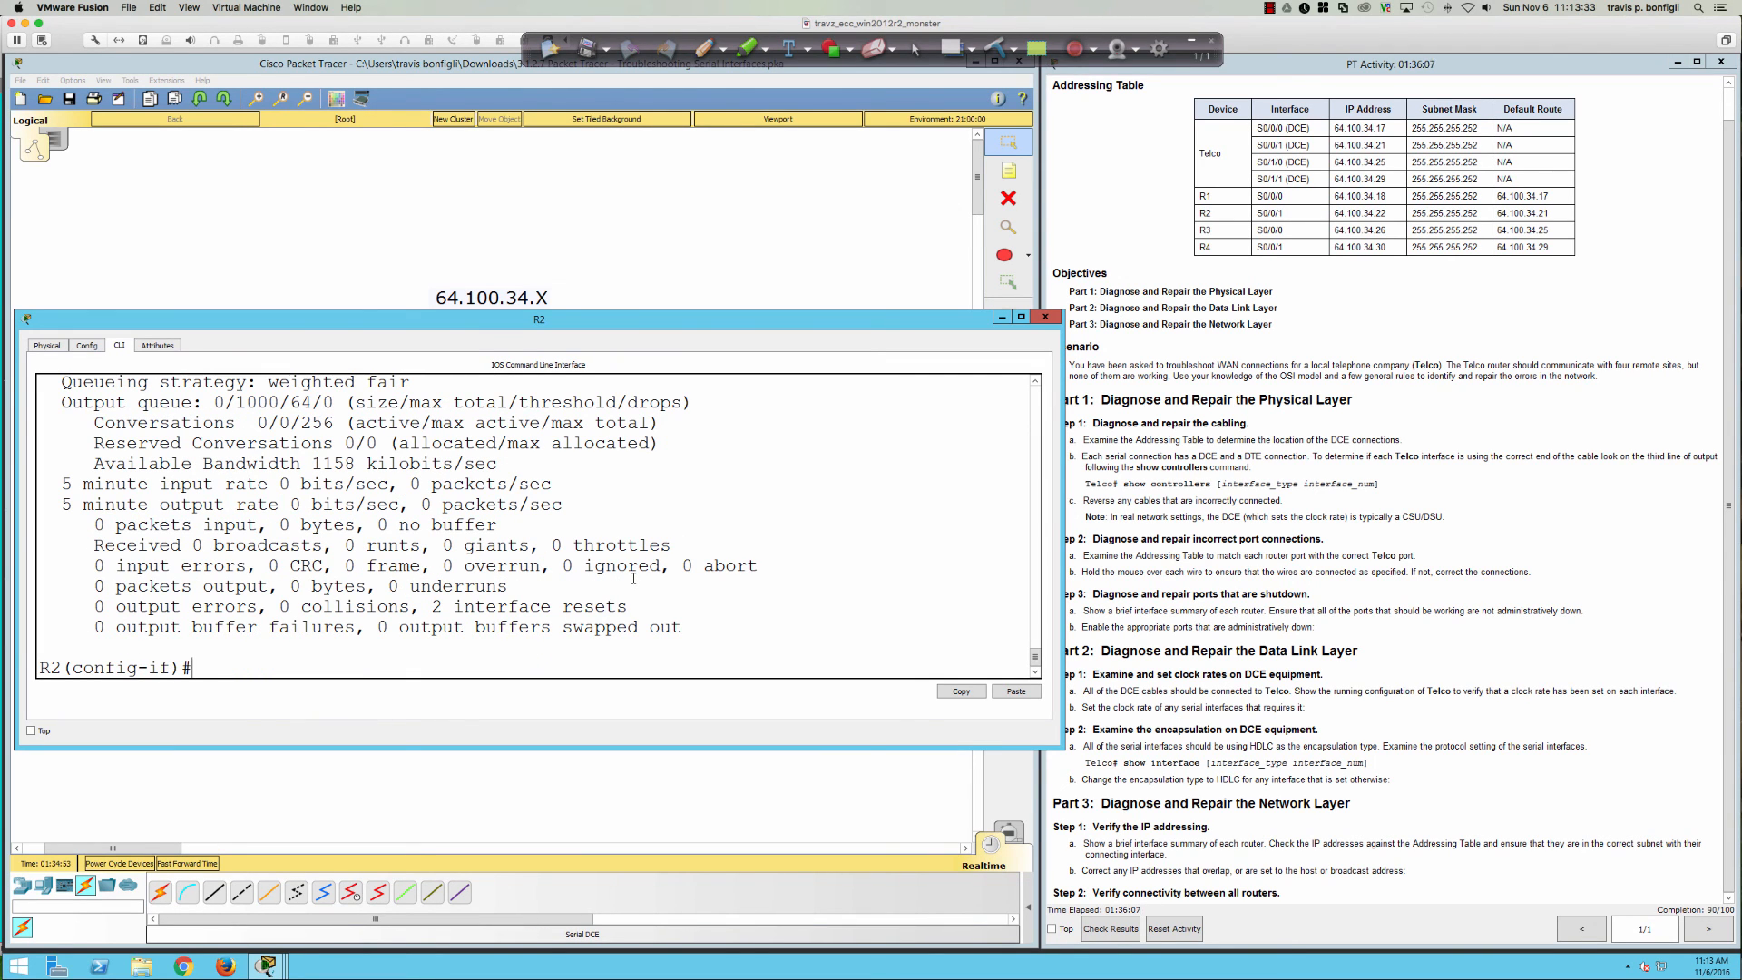
# - Exit to R2's global configuration mode, display the running configuration with do sh run, and check the serial interfaces' clock rates
pyautogui.write('exit')
pyautogui.press('Return')
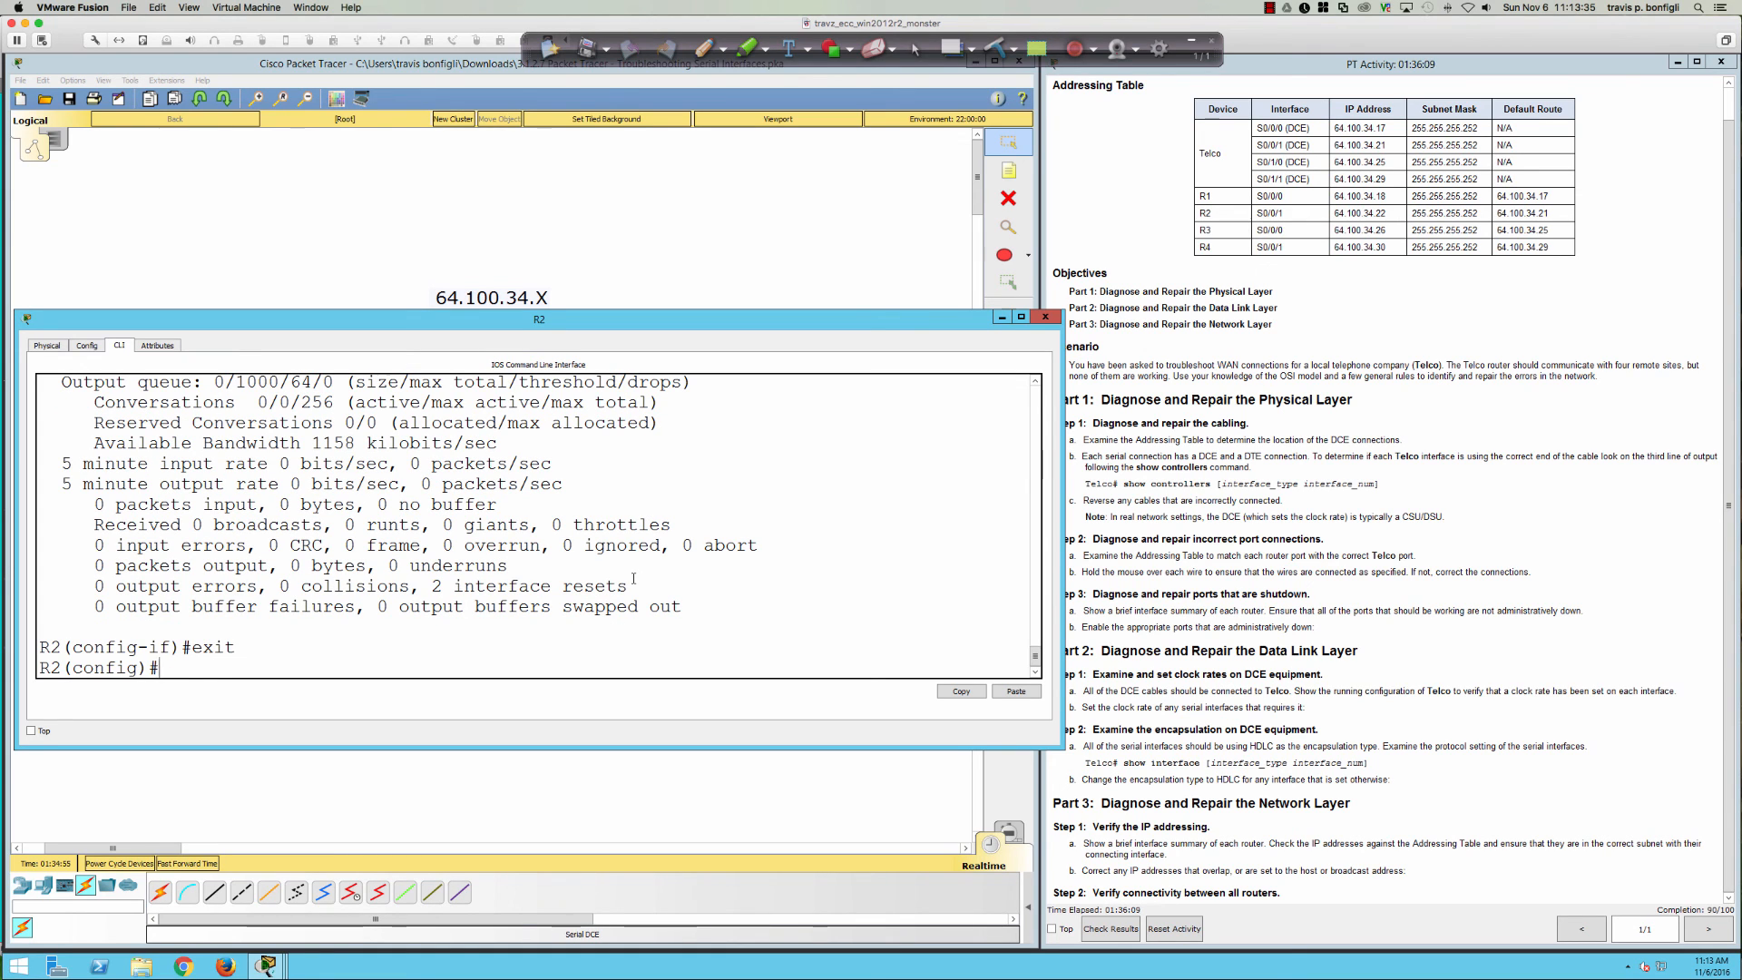
pyautogui.write('do sh run')
pyautogui.press('Return')
pyautogui.press('space')
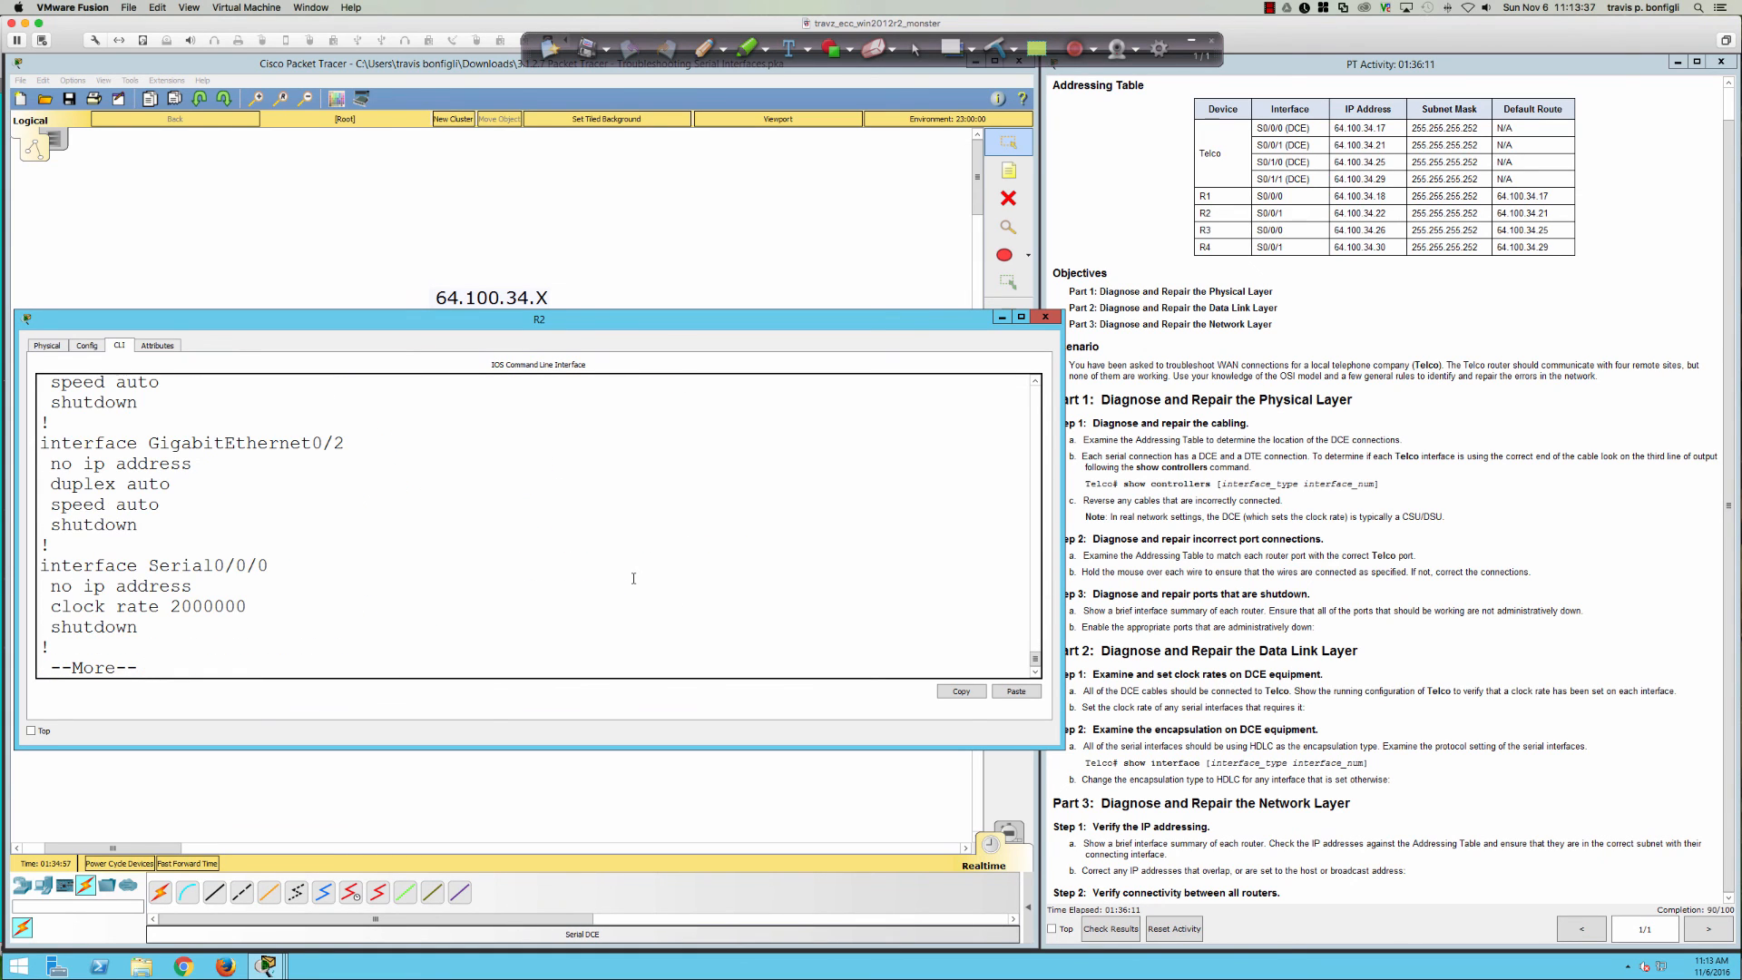
pyautogui.press('Return')
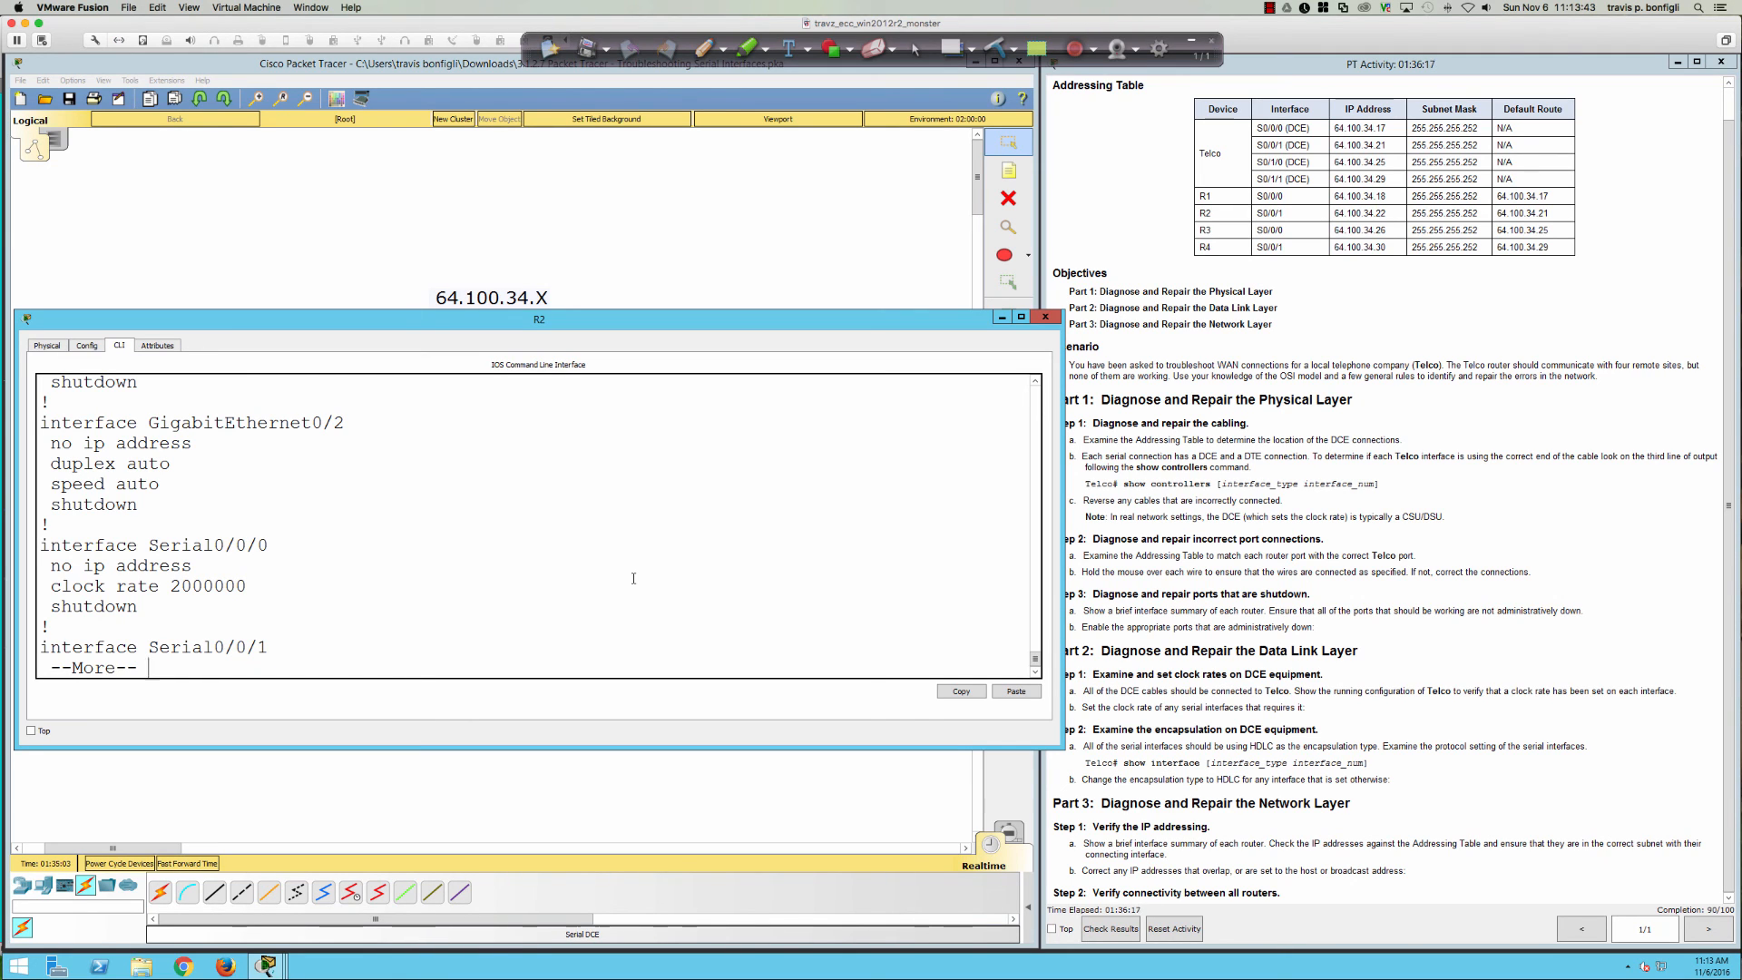
pyautogui.press('Return')
pyautogui.press('Return')
pyautogui.press('Return')
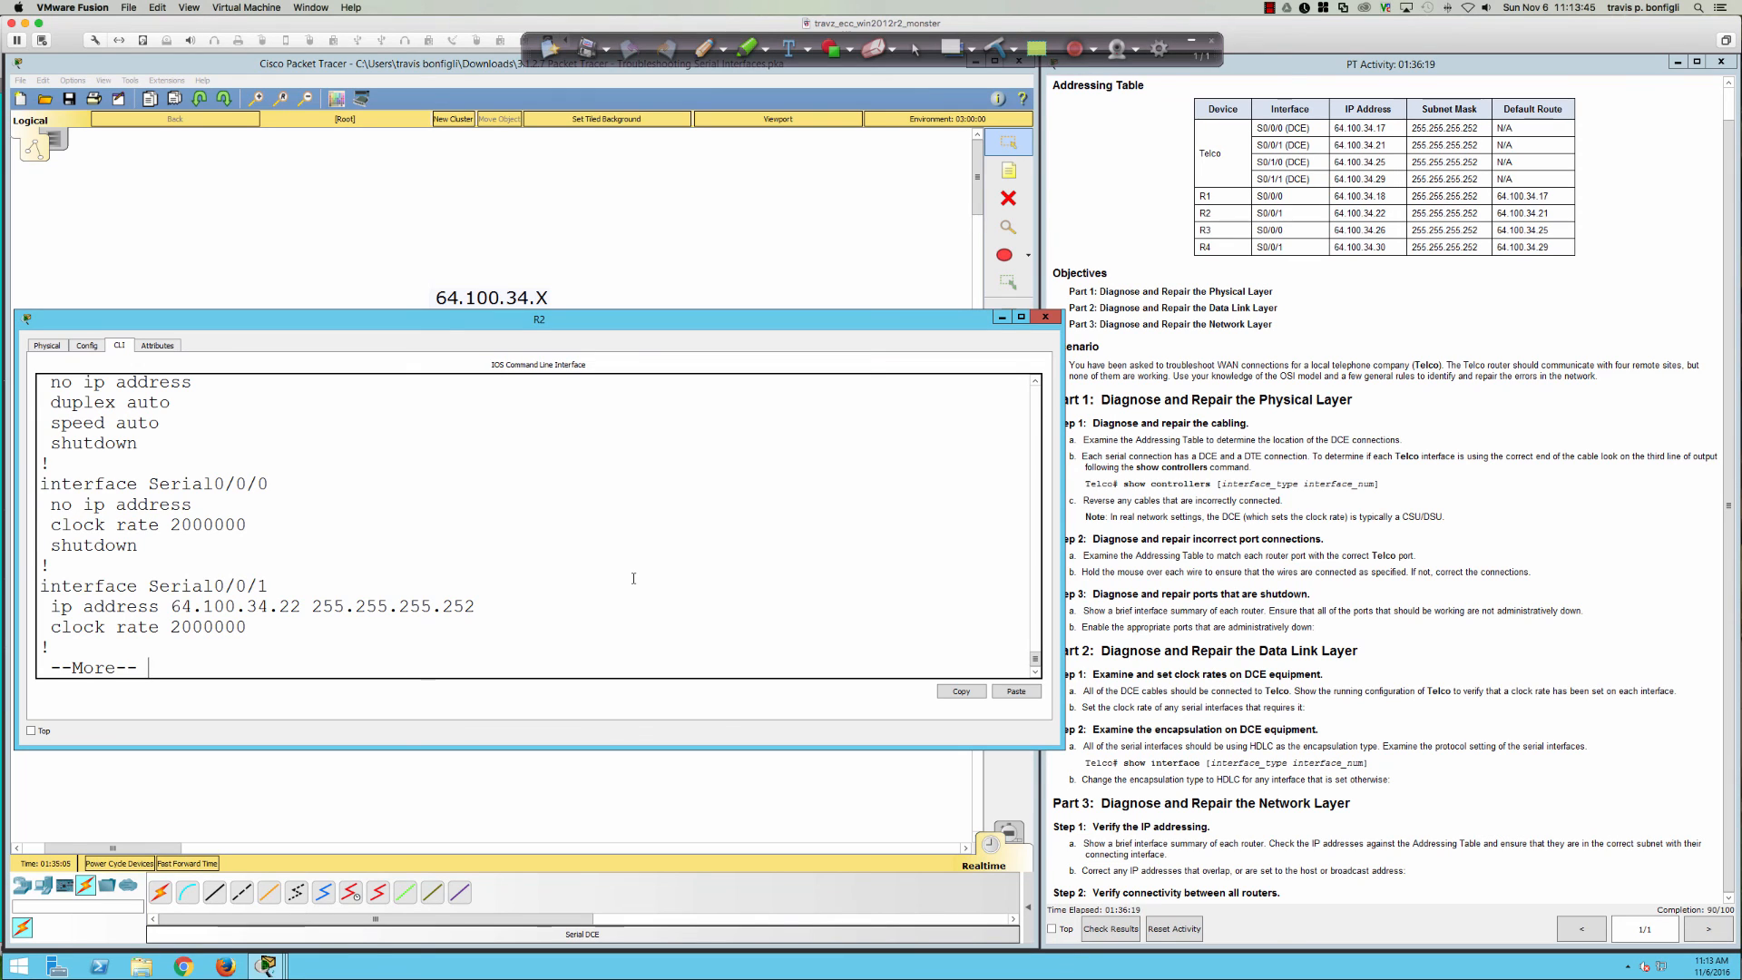
pyautogui.press('Return')
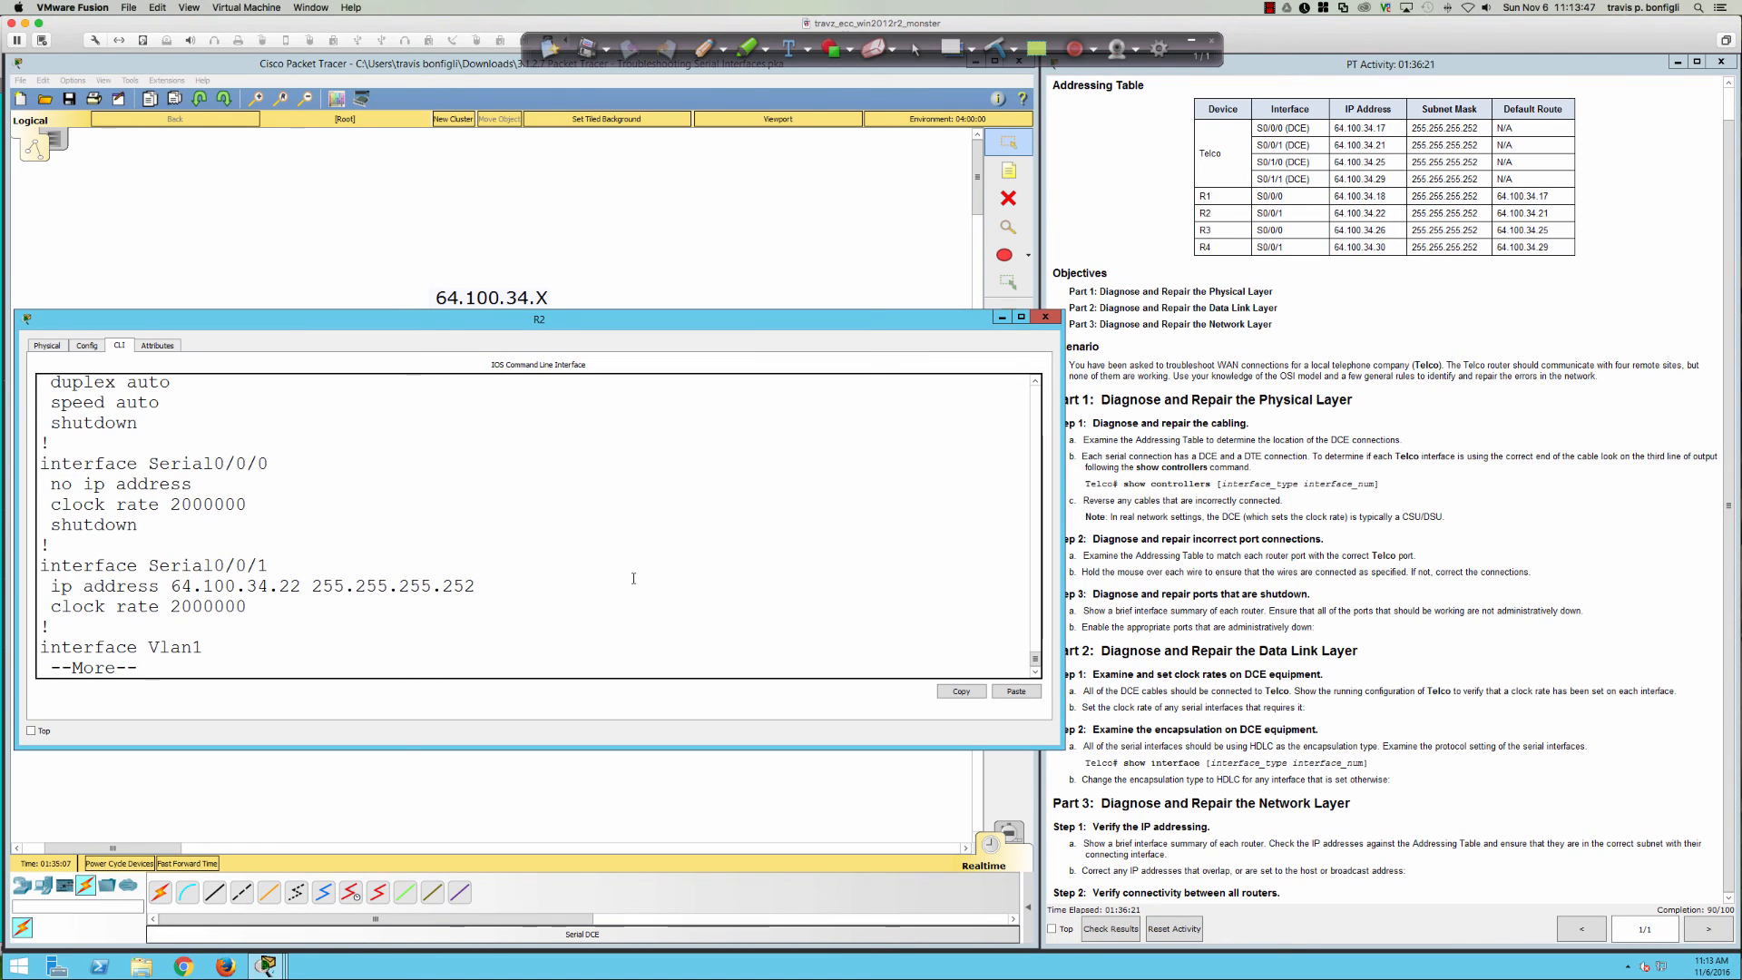
pyautogui.press('q')
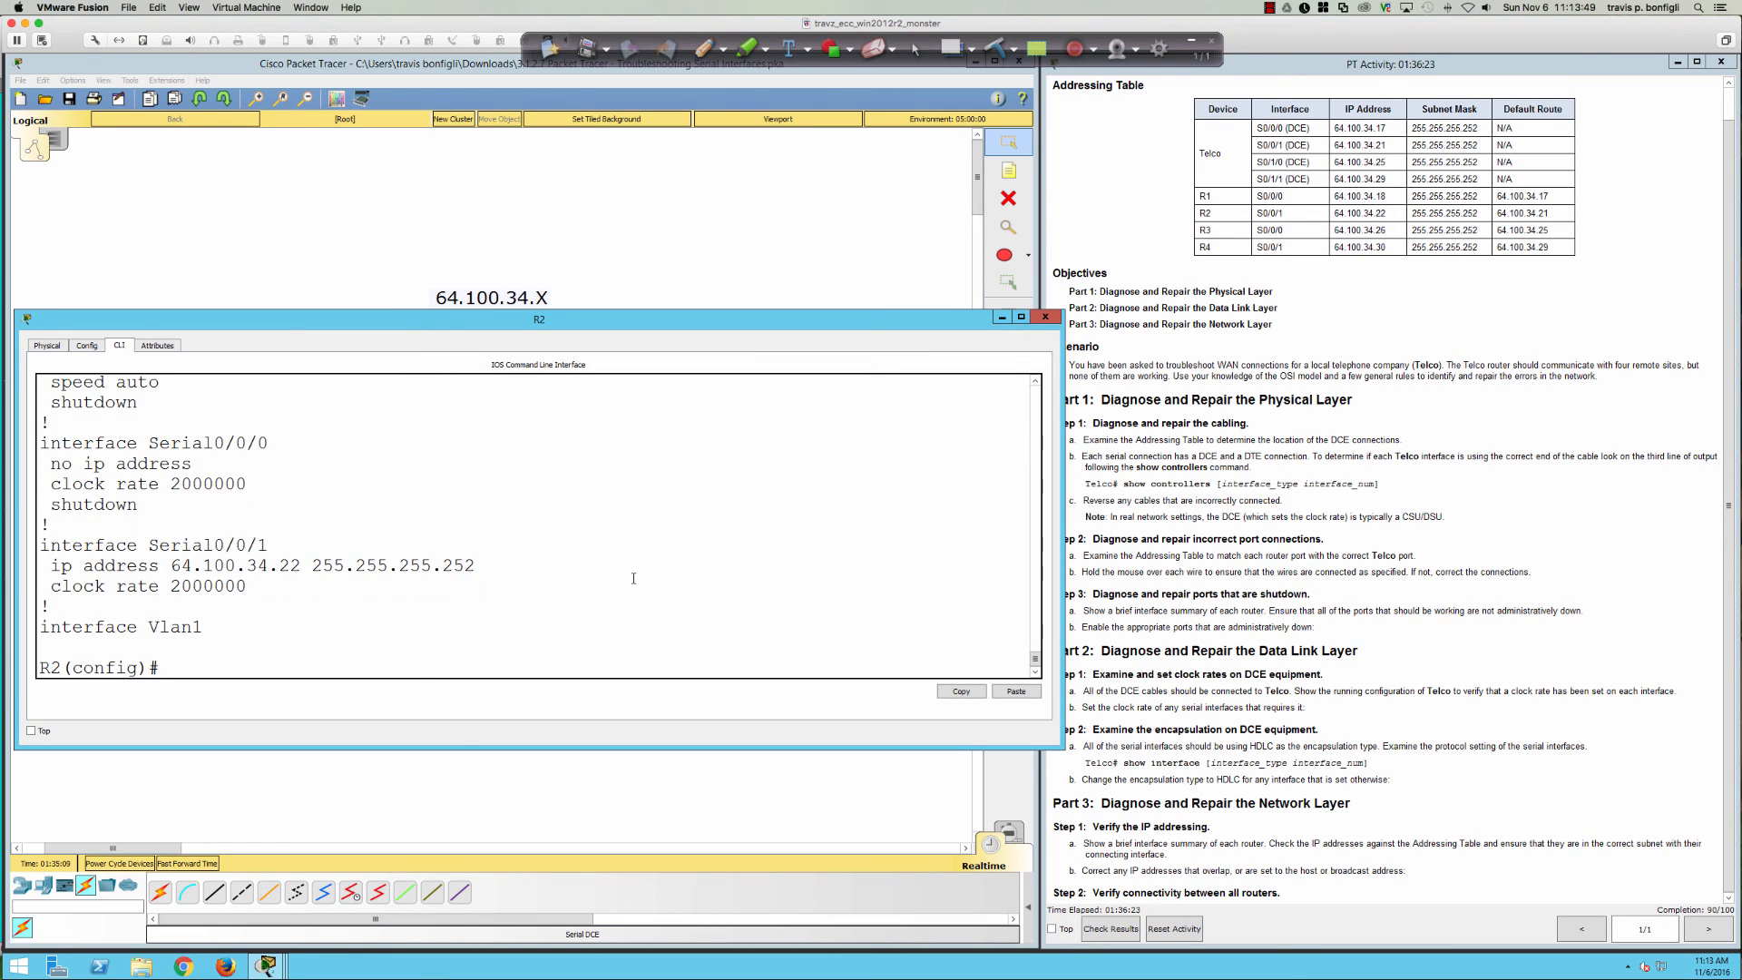
# - Query the available options of the default command in R2's global configuration mode
pyautogui.write('default ?')
pyautogui.press('BackSpace')
pyautogui.press('BackSpace')
pyautogui.press('BackSpace')
pyautogui.press('BackSpace')
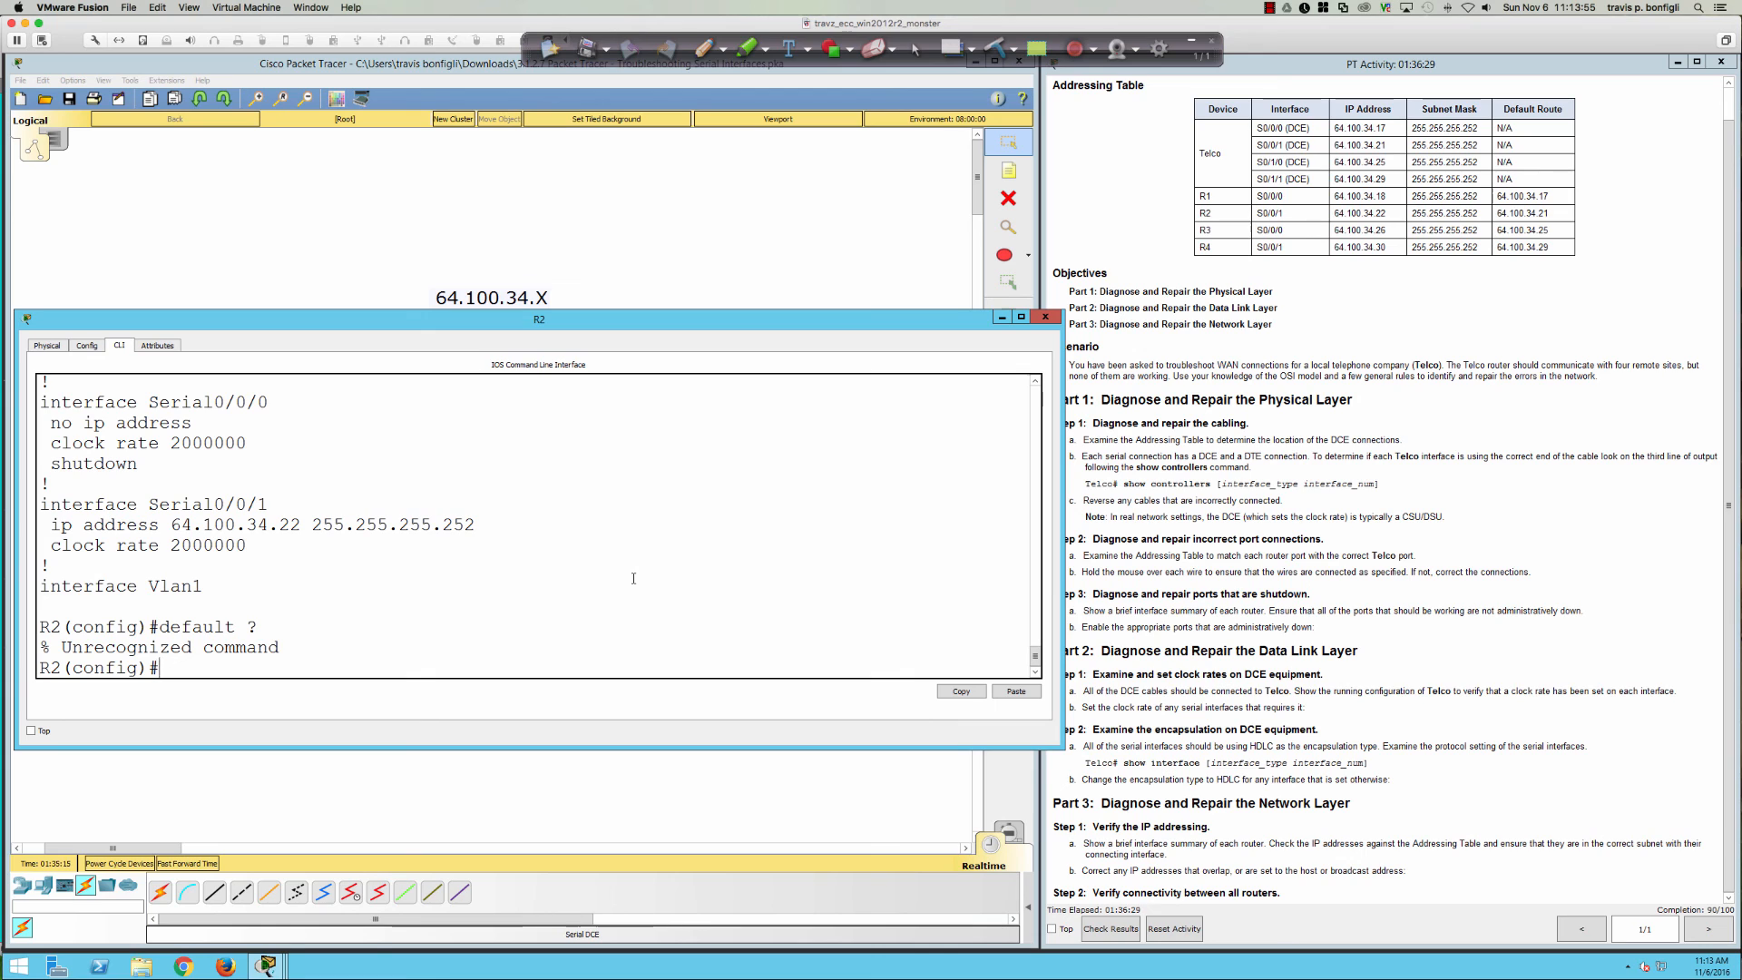
# - Enter R2's Serial0/0/1 interface configuration and remove its clock rate with no clock rate 2000000
pyautogui.write('int s0/0/1')
pyautogui.press('Return')
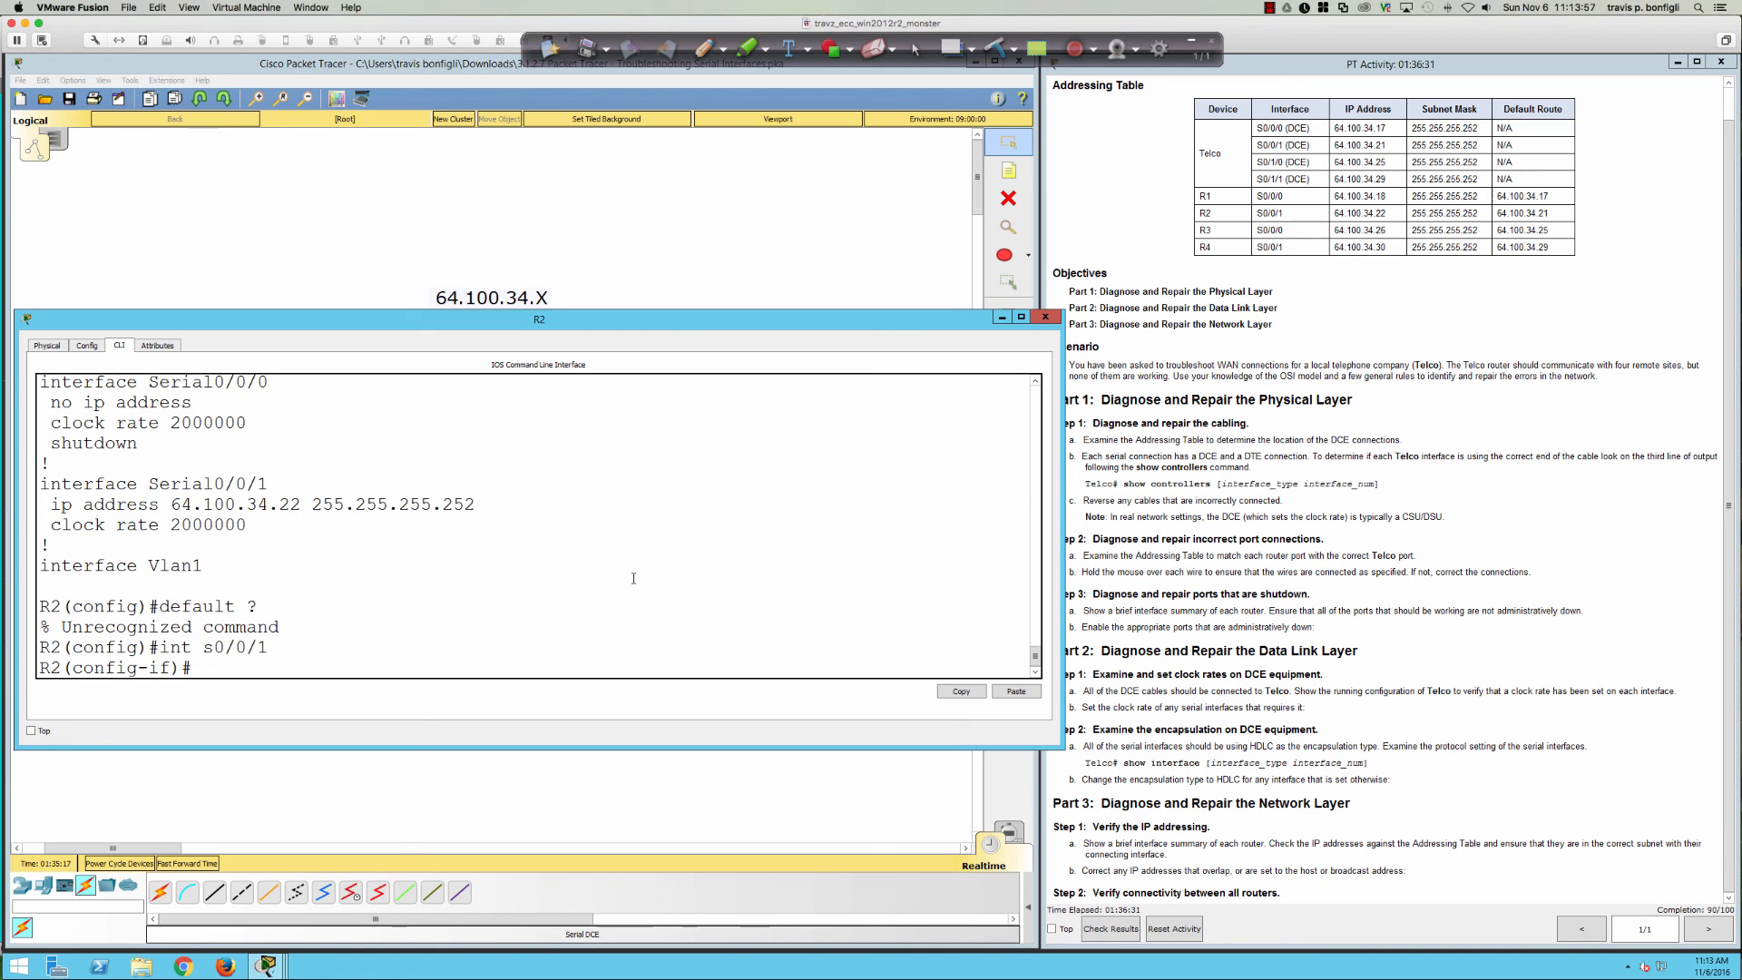
pyautogui.write('no clock rate 2000000')
pyautogui.press('Return')
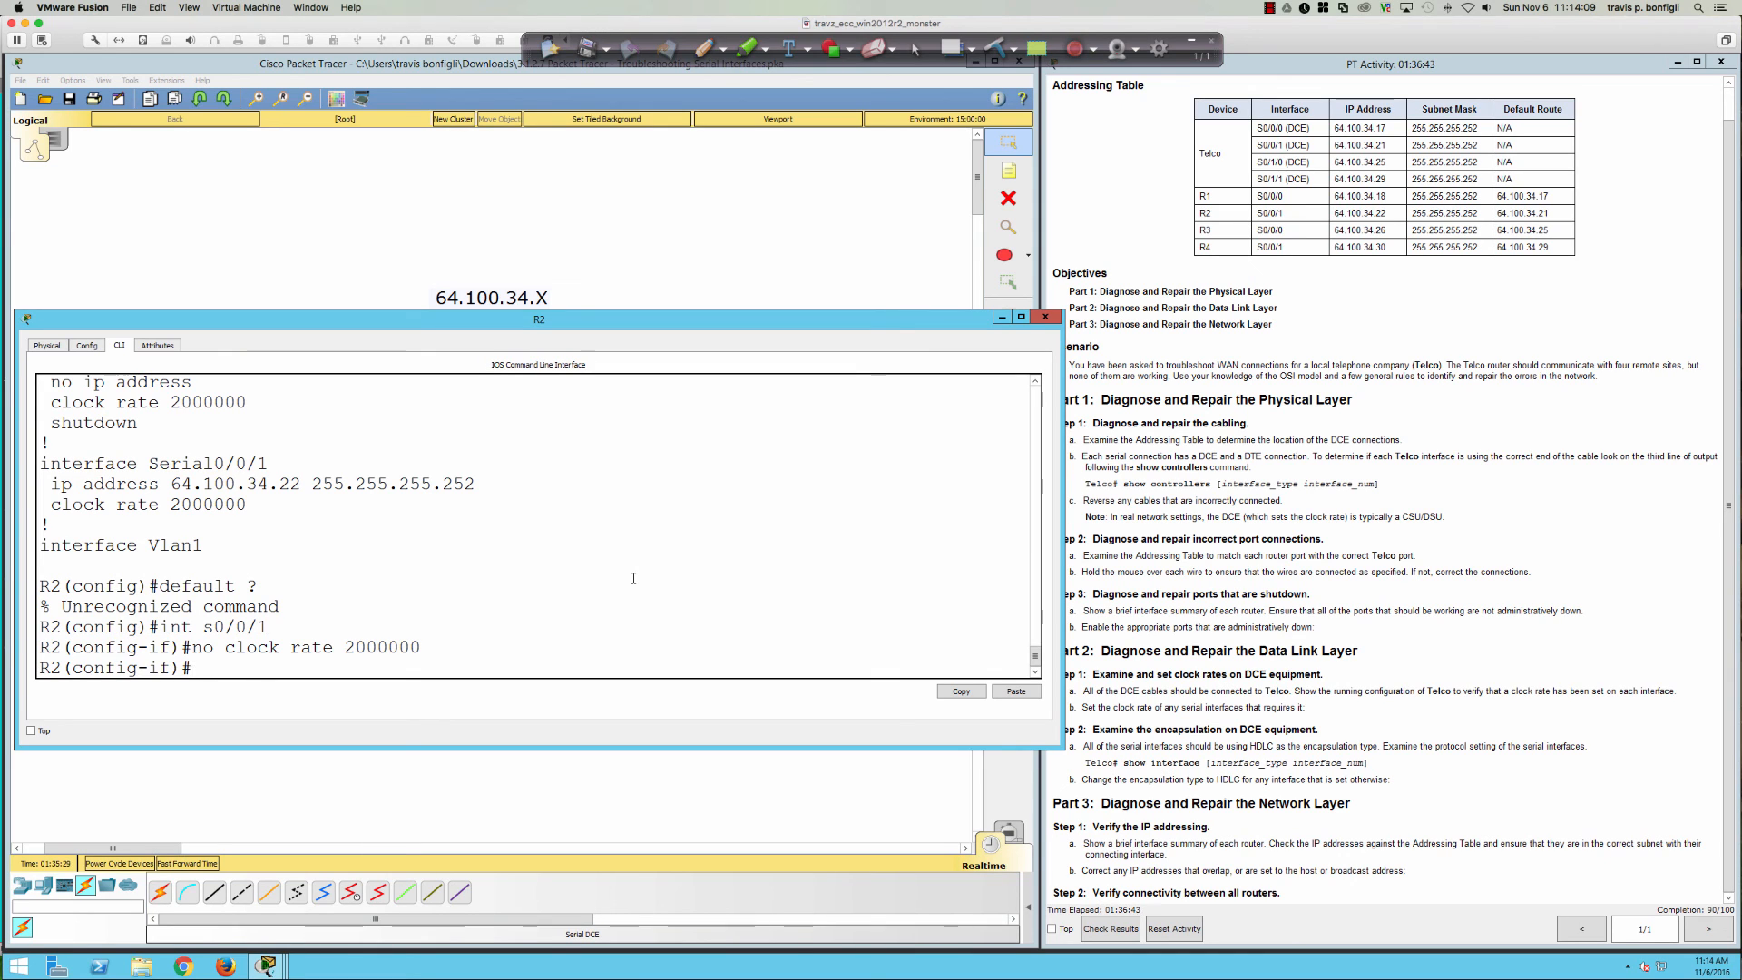
# - Check the activity results, try to view the assessment items, and close the results to return to the topology
pyautogui.click(1287, 588)
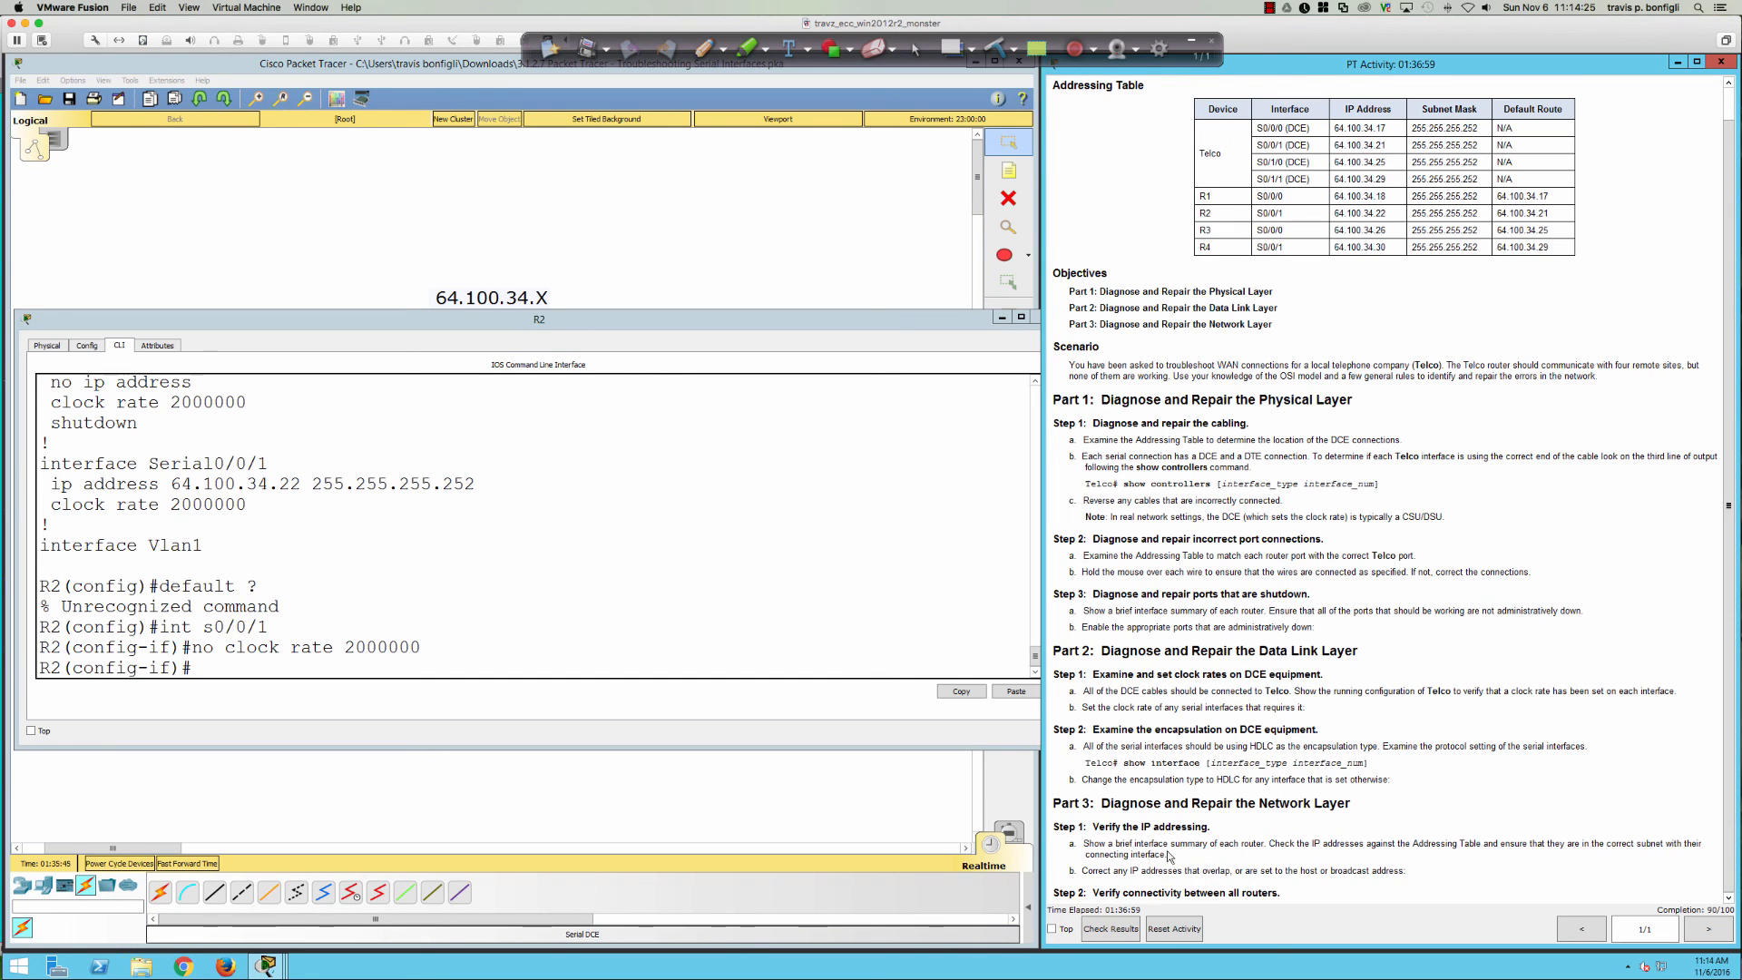
pyautogui.click(1113, 934)
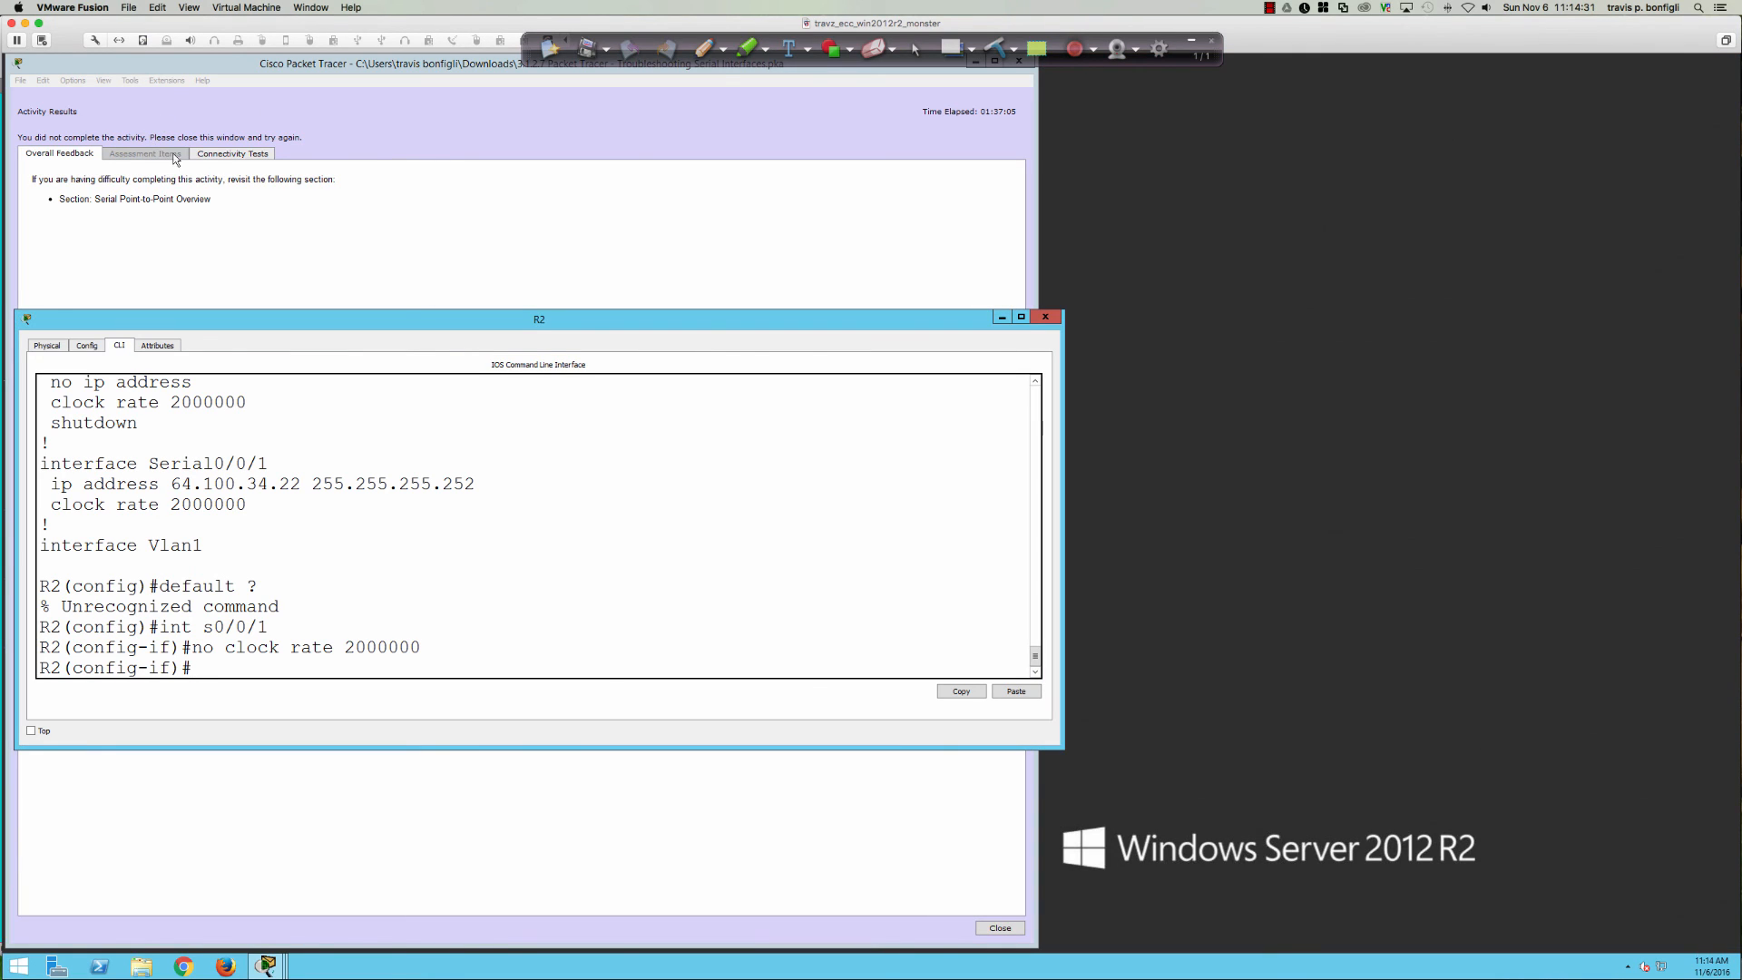
pyautogui.click(180, 159)
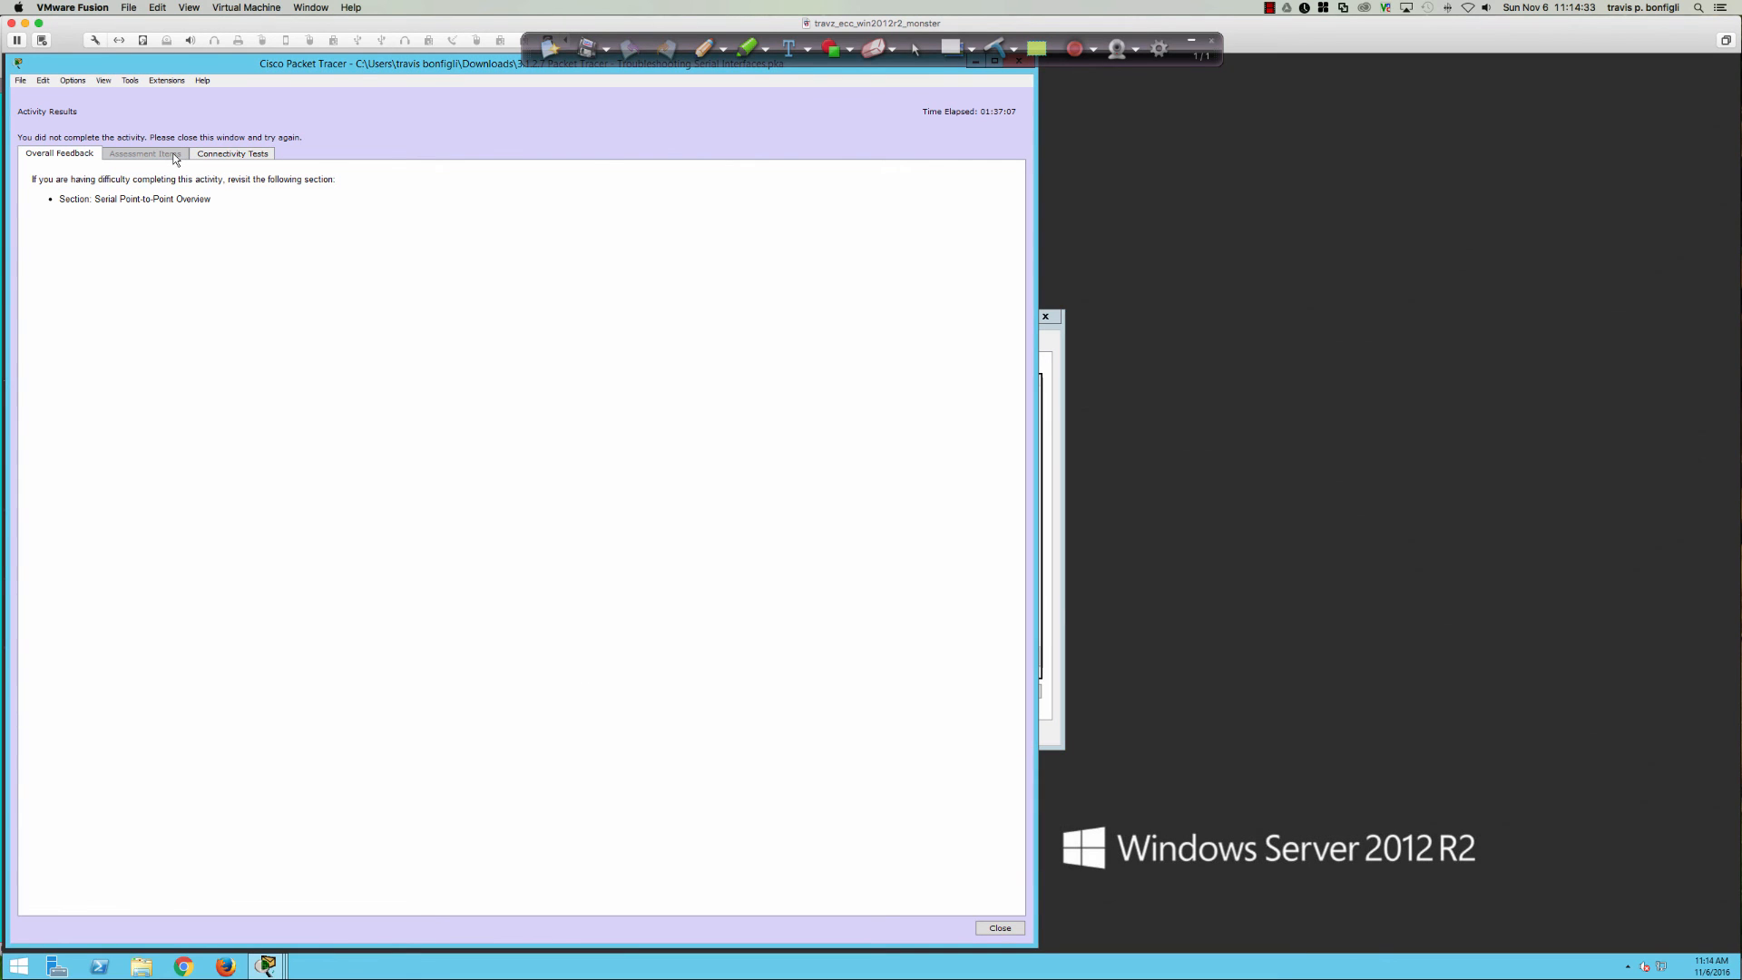
pyautogui.click(1049, 336)
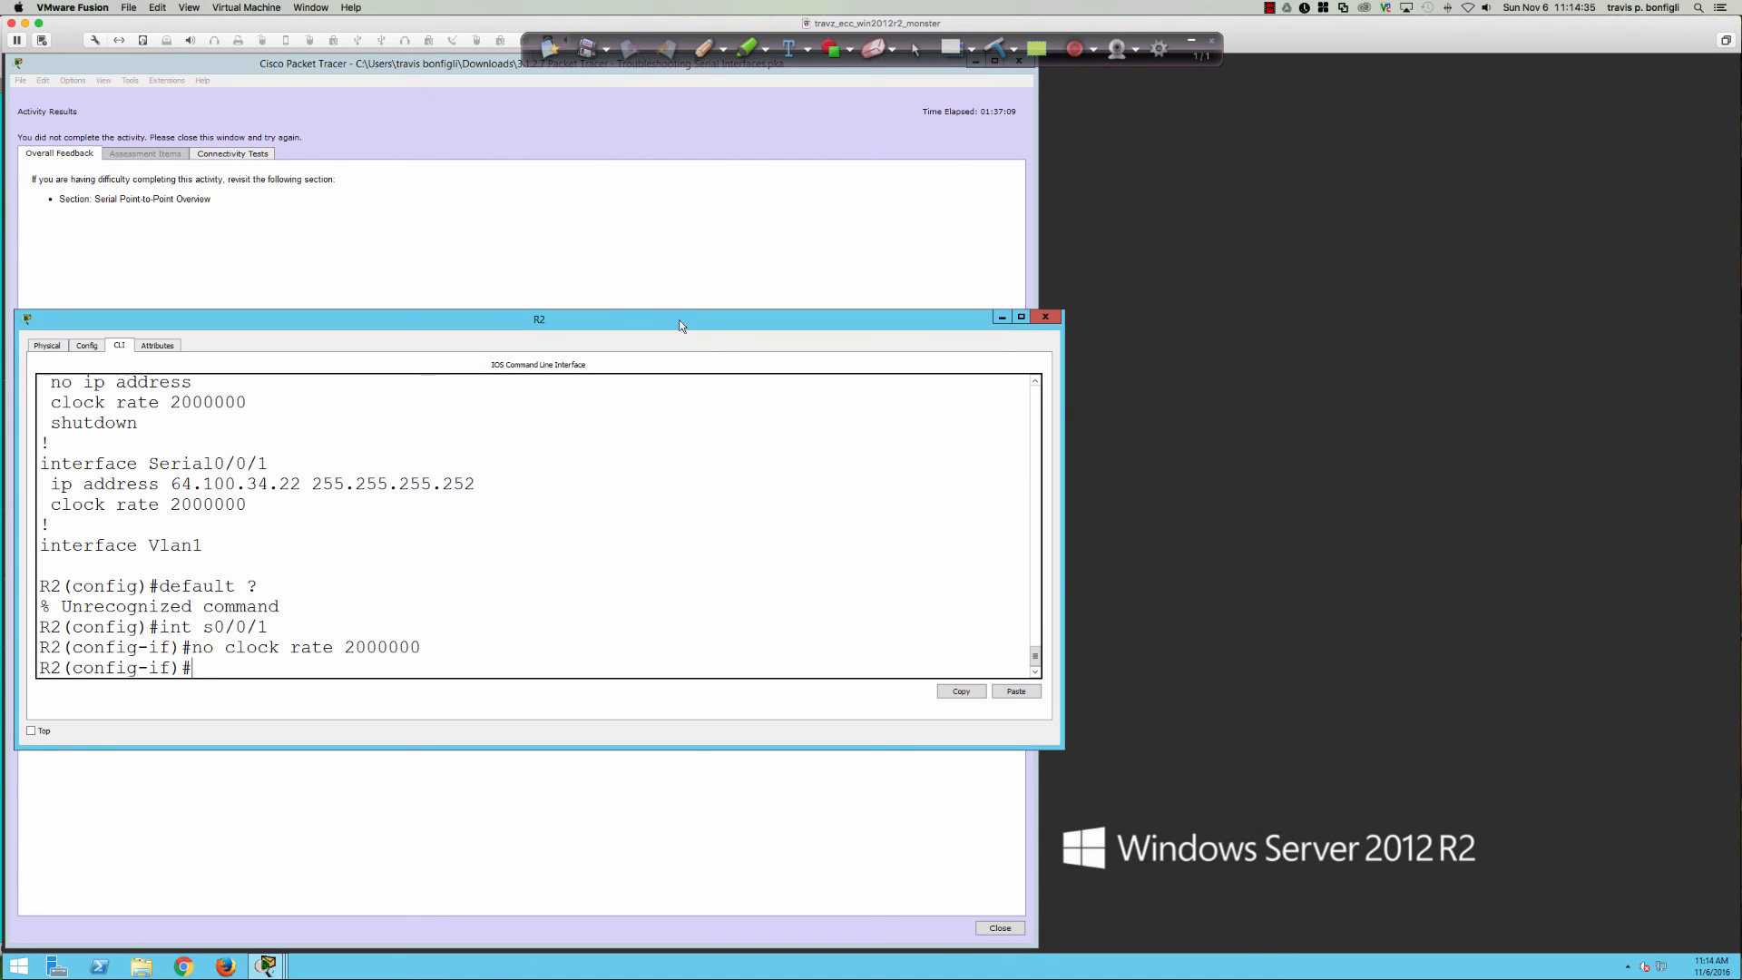
pyautogui.click(367, 292)
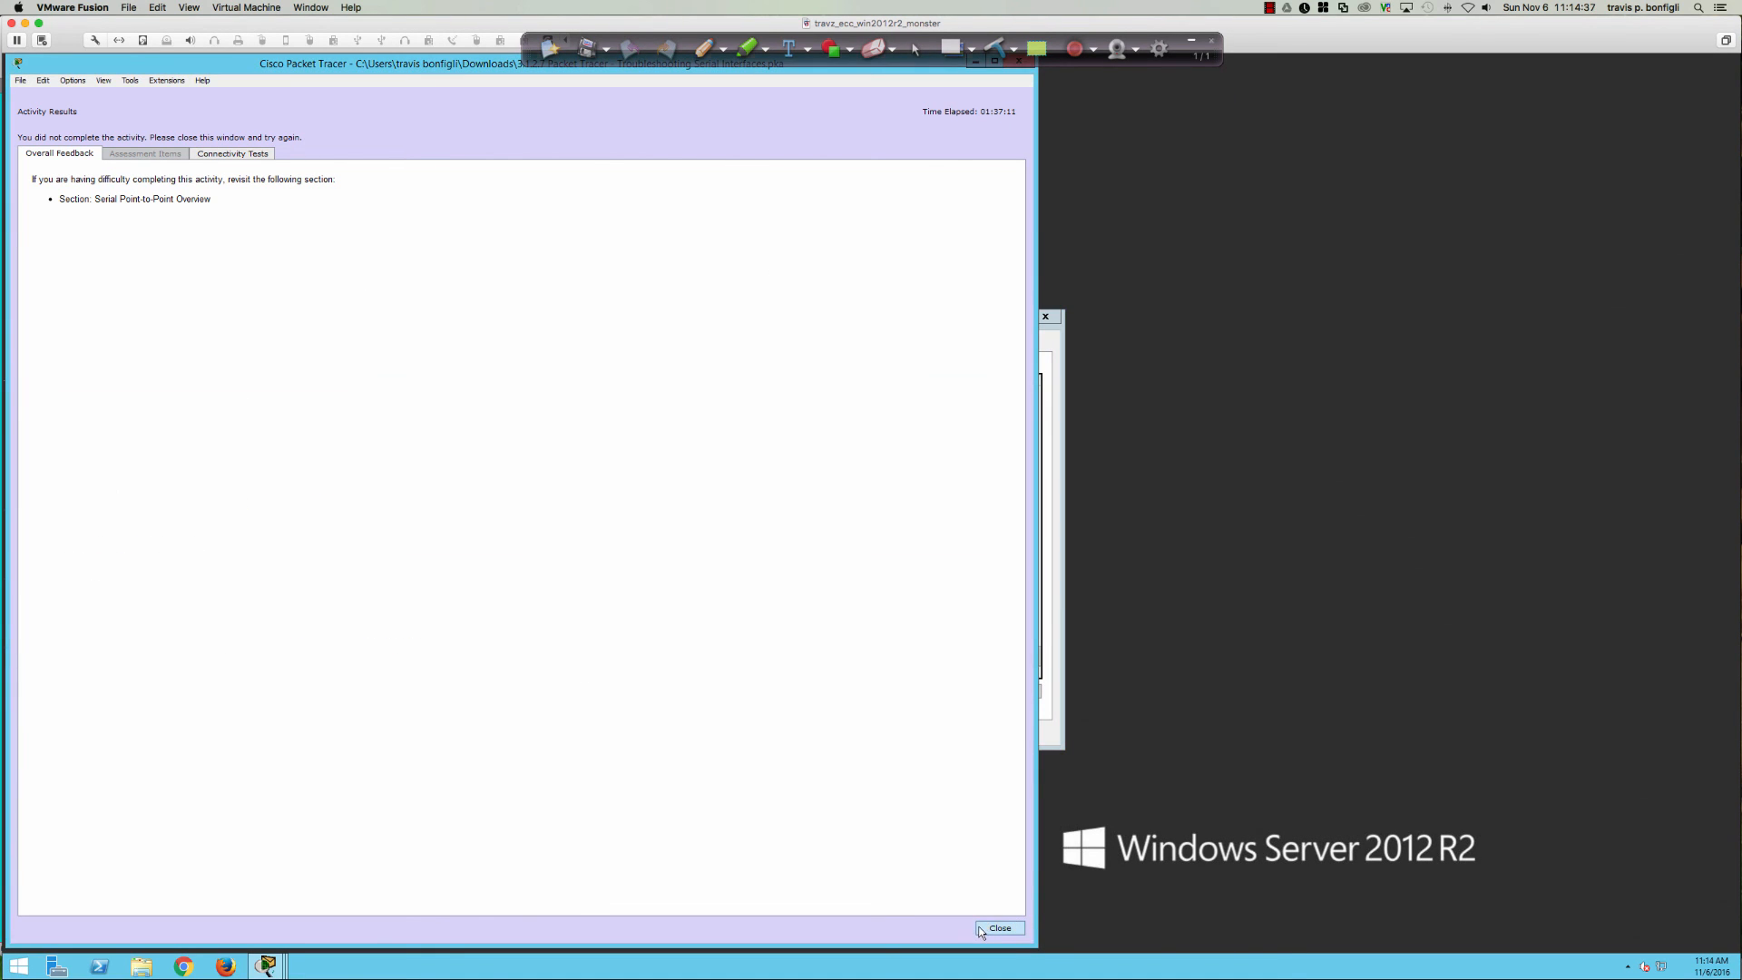
pyautogui.click(1000, 927)
pyautogui.moveTo(736, 101); pyautogui.dragTo(1251, 73)
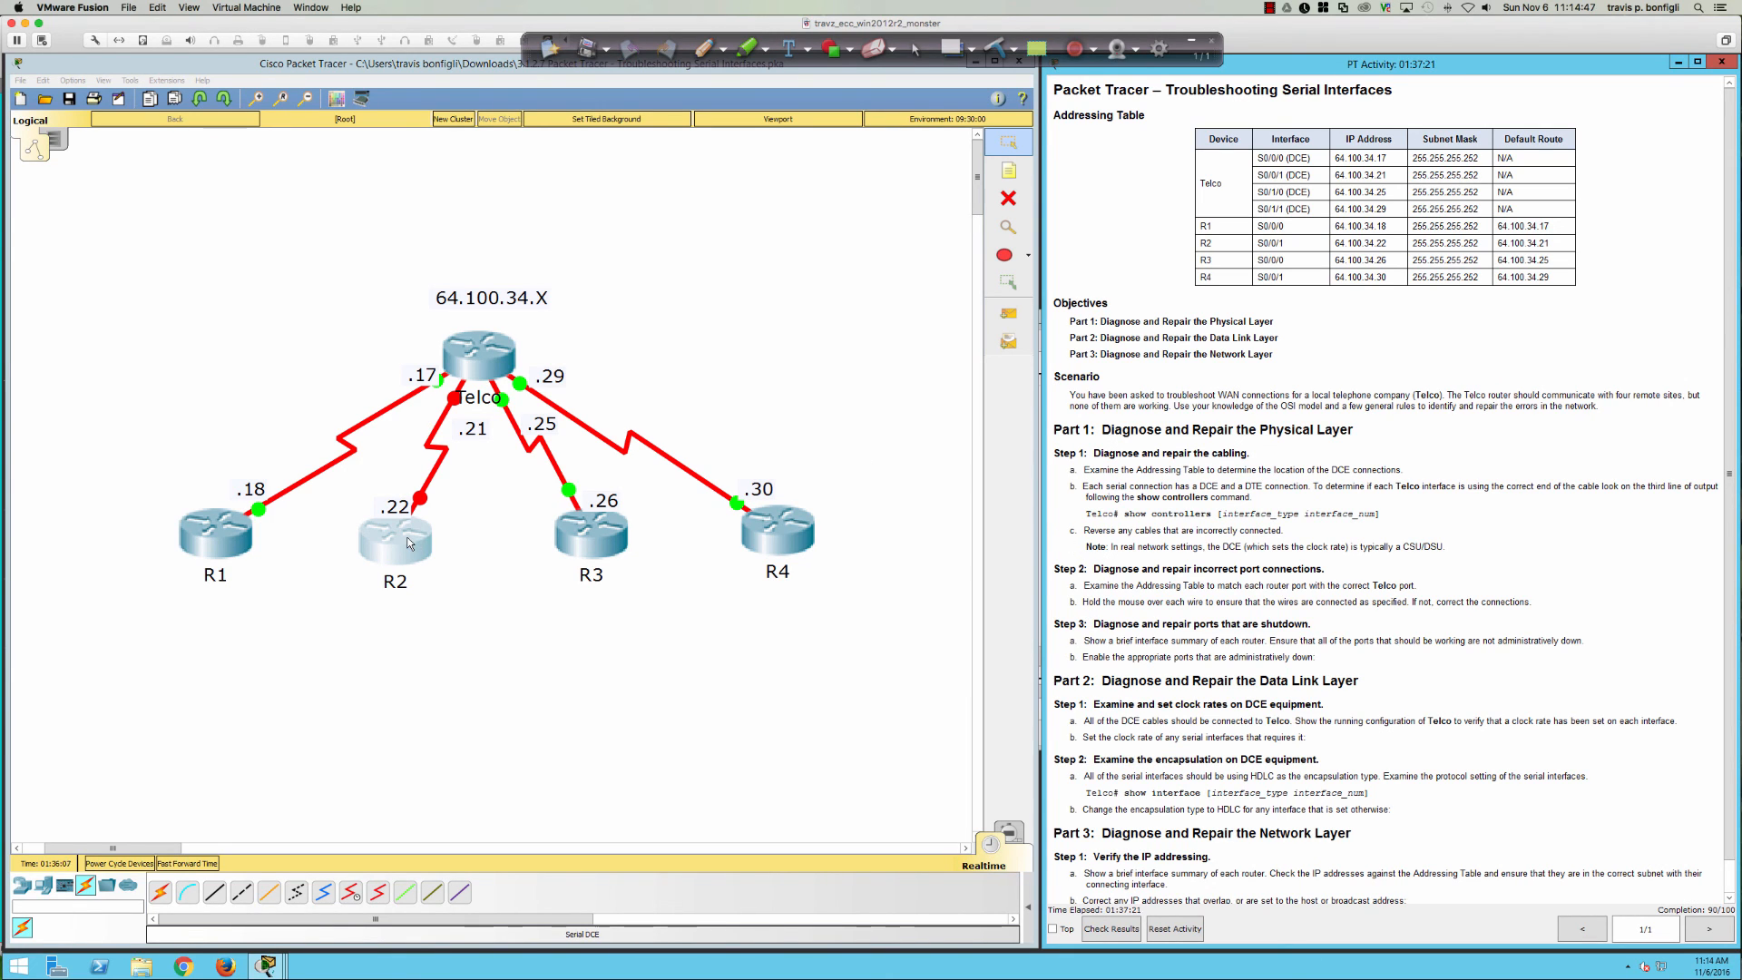
# - Display Telco's running configuration with do sh run and check the IP address and clock rate of each serial interface
pyautogui.click(480, 359)
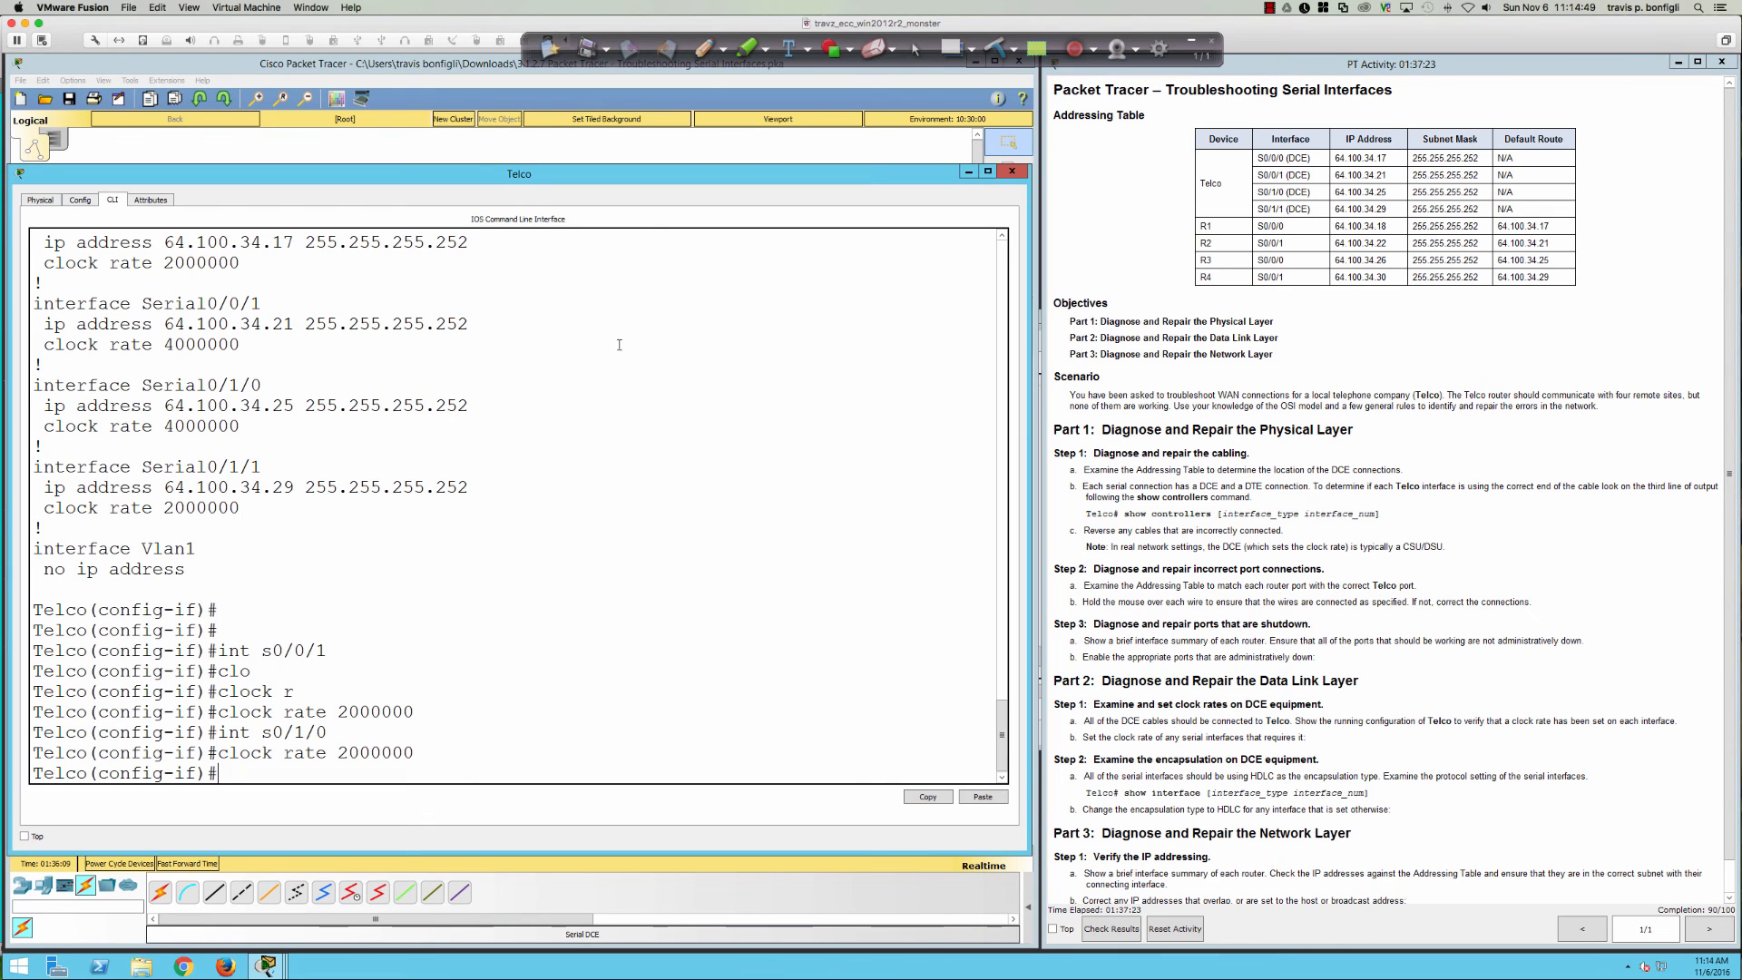
pyautogui.press('Return')
pyautogui.press('Return')
pyautogui.press('Return')
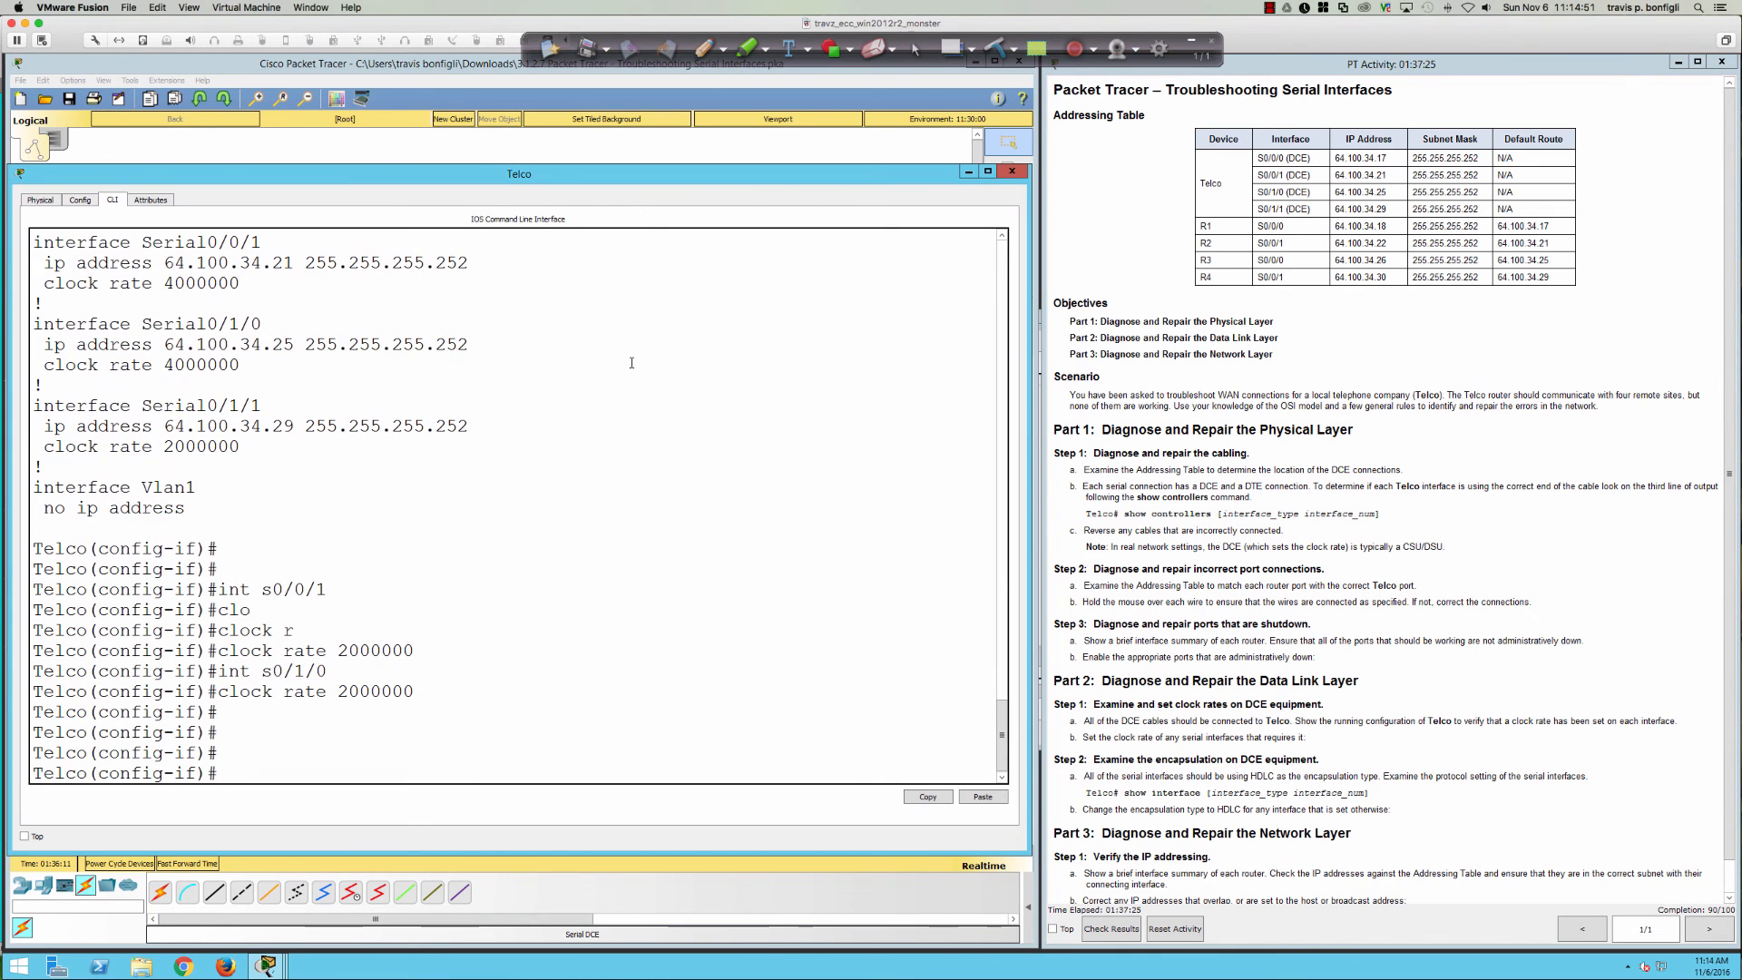
pyautogui.write('do sh run')
pyautogui.press('Return')
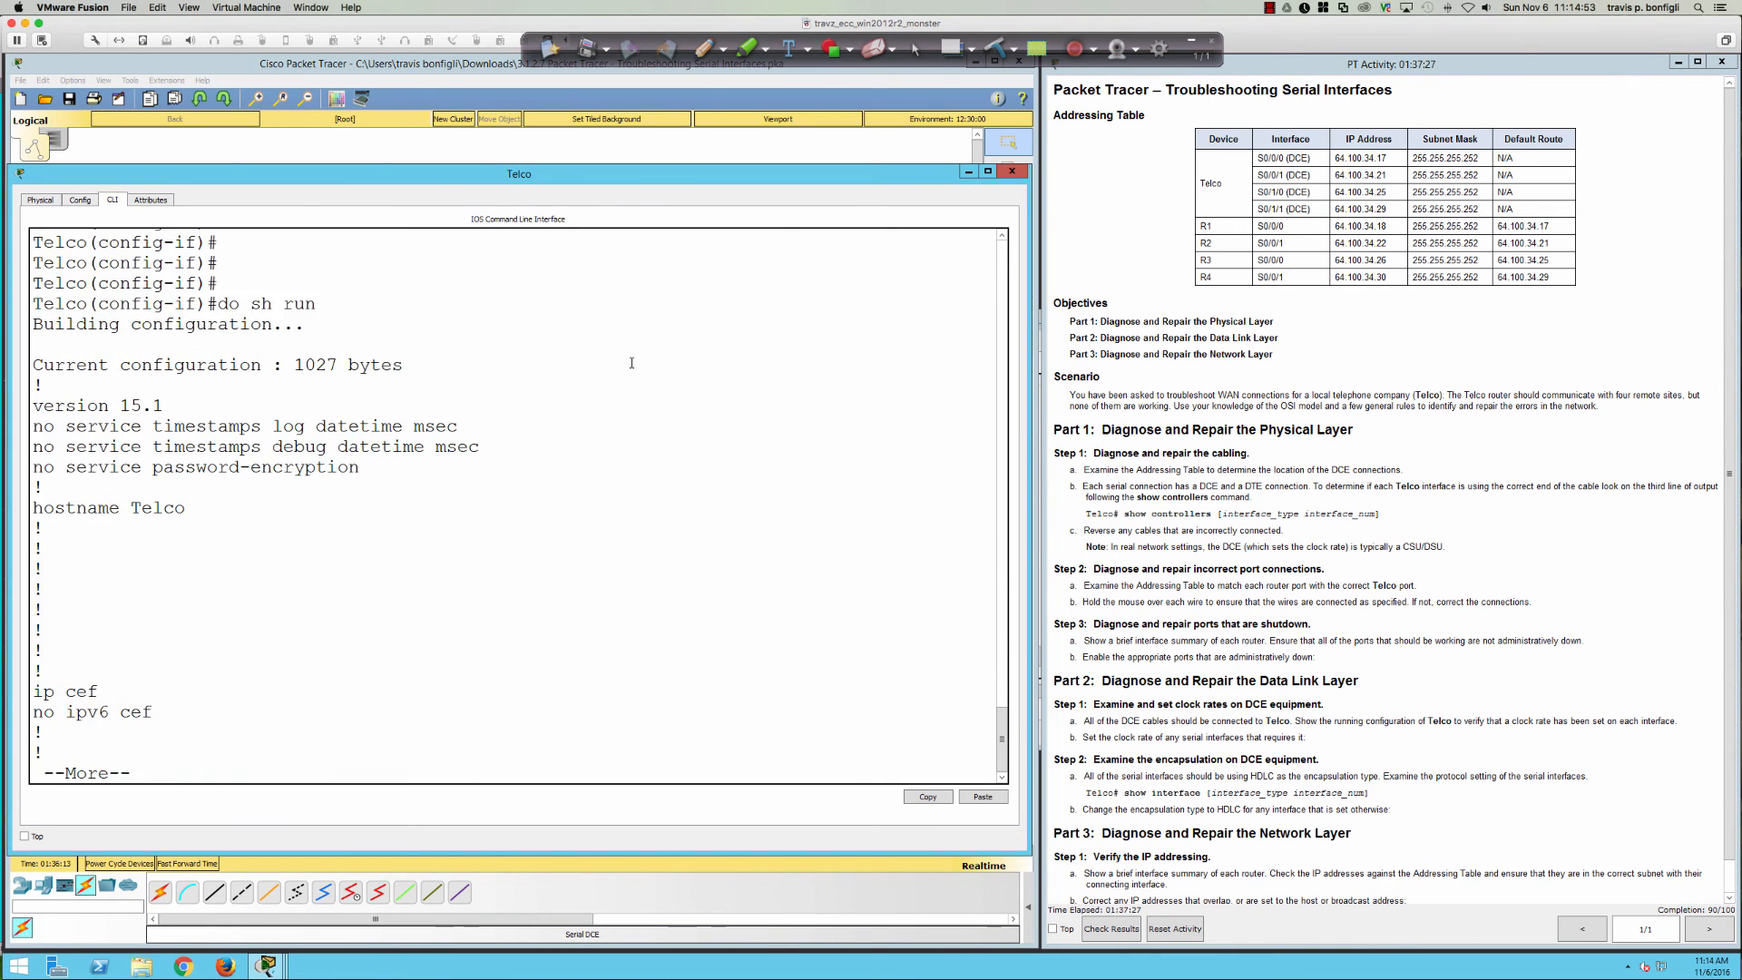
pyautogui.press('space')
pyautogui.press('space')
pyautogui.press('Return')
pyautogui.press('Return')
pyautogui.press('Return')
pyautogui.press('Return')
pyautogui.press('Return')
pyautogui.press('Return')
pyautogui.press('Return')
pyautogui.press('Return')
pyautogui.press('Return')
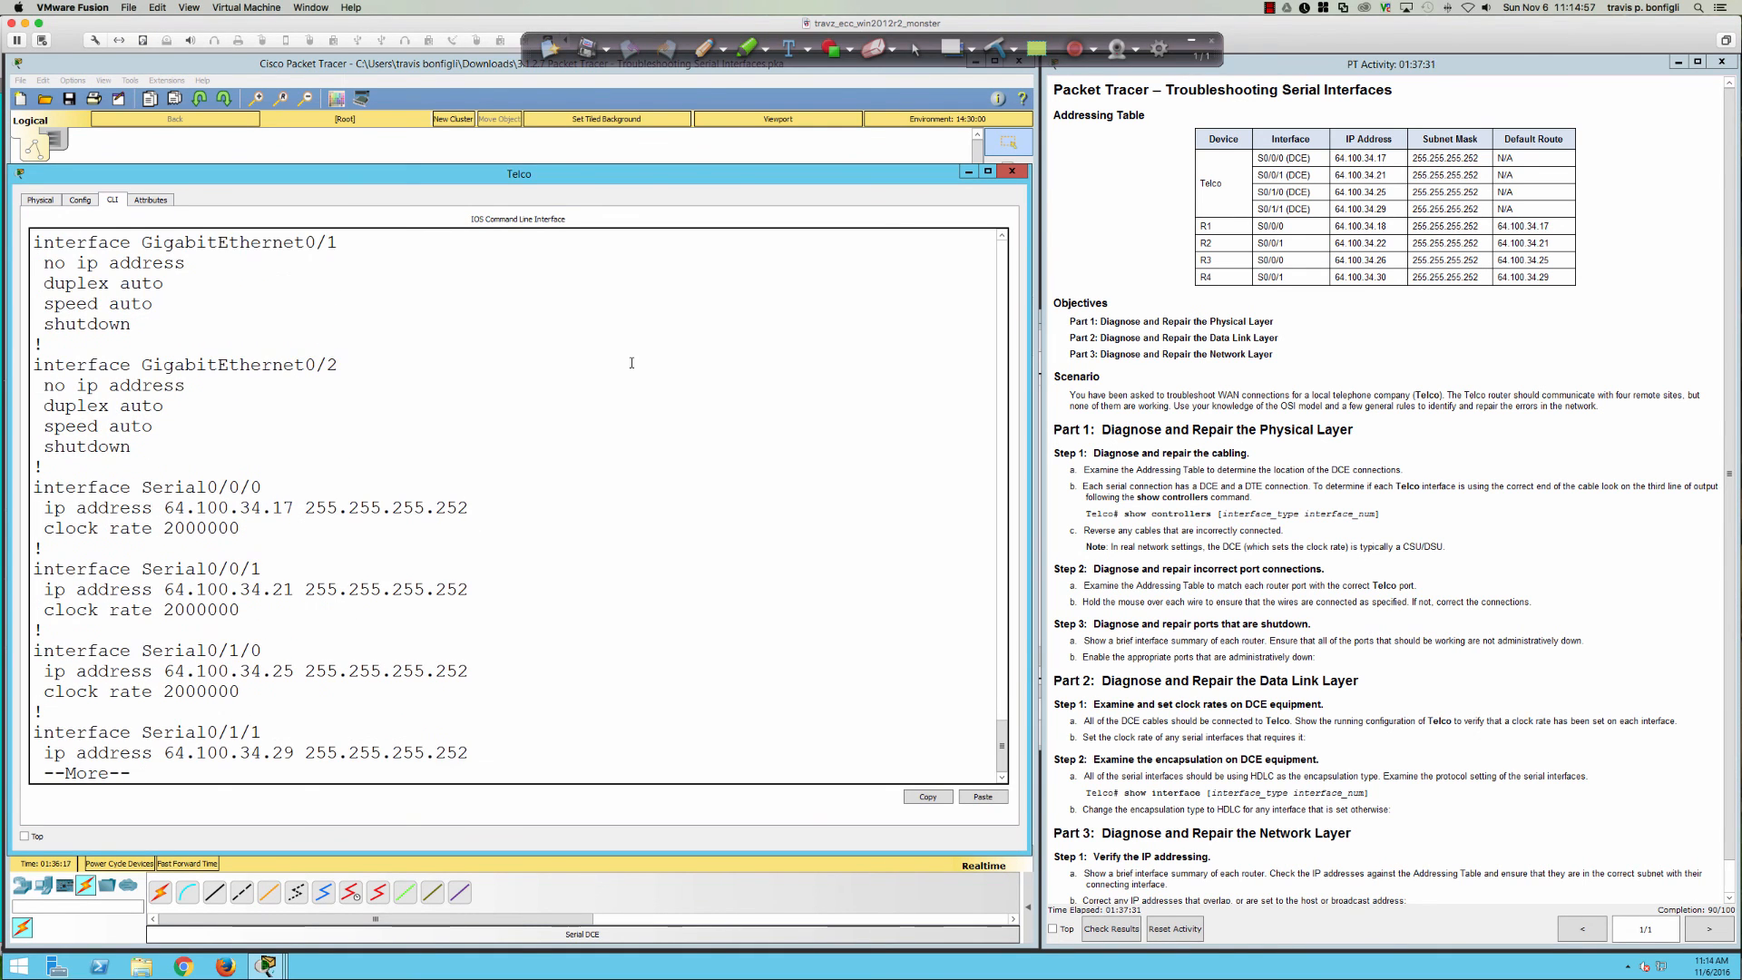
pyautogui.press('Return')
pyautogui.press('Return')
pyautogui.press('Return')
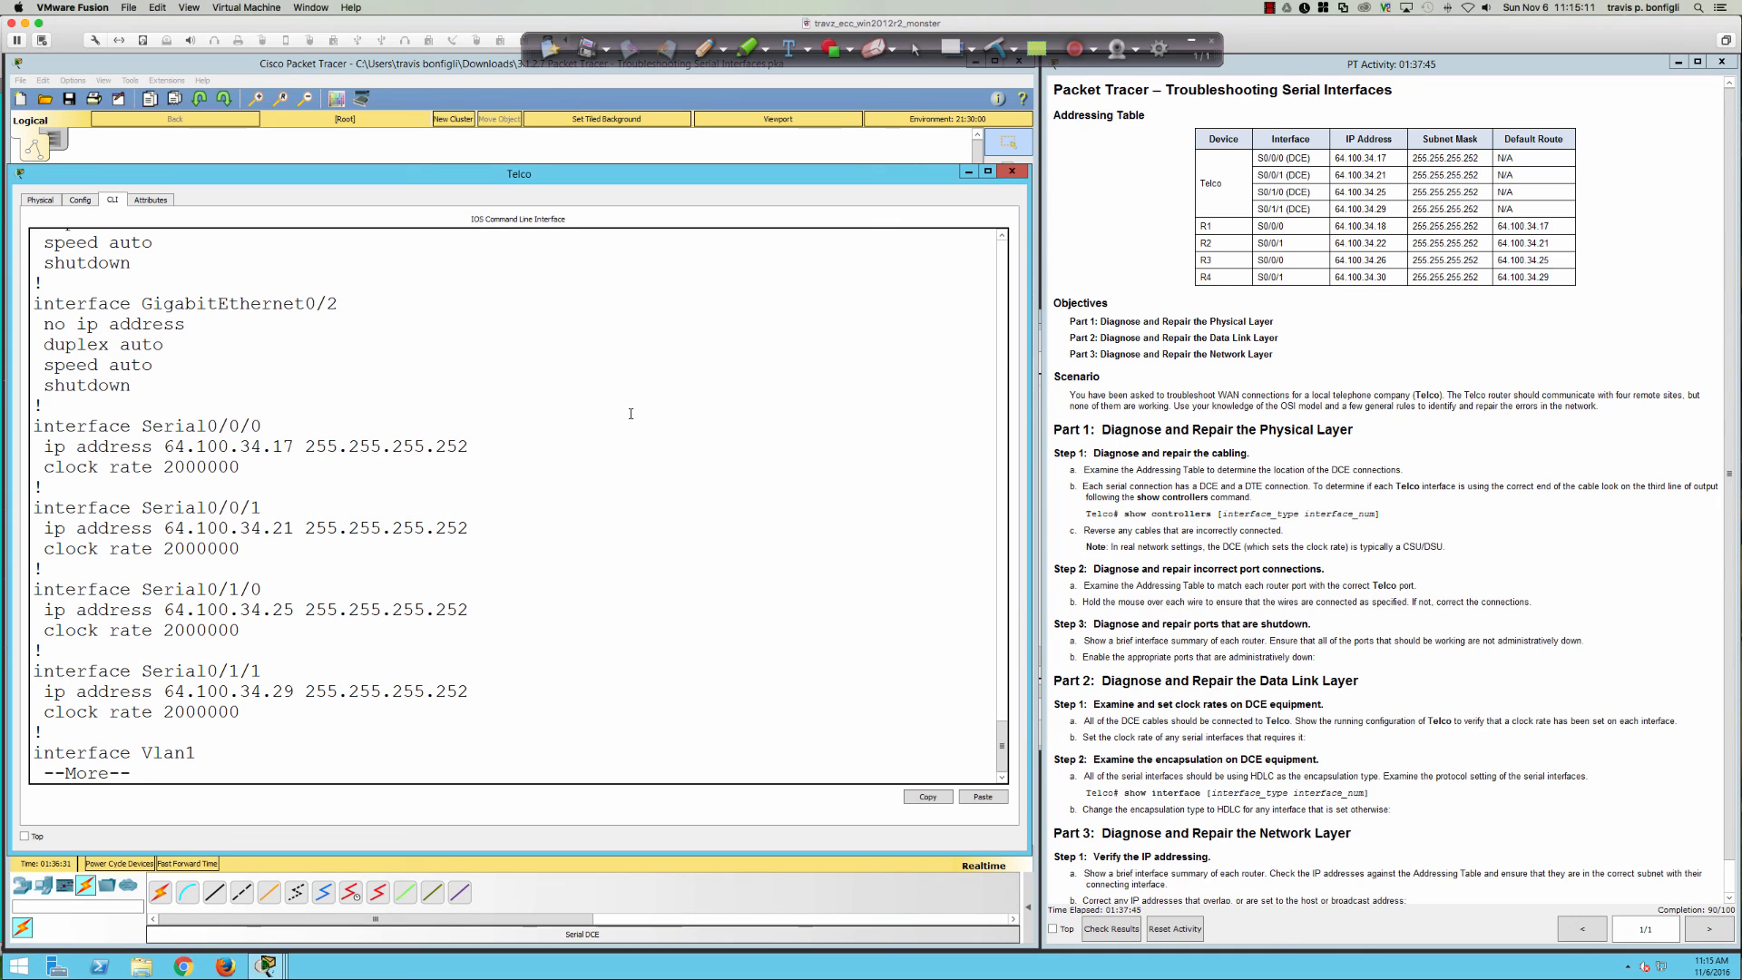
pyautogui.press('space')
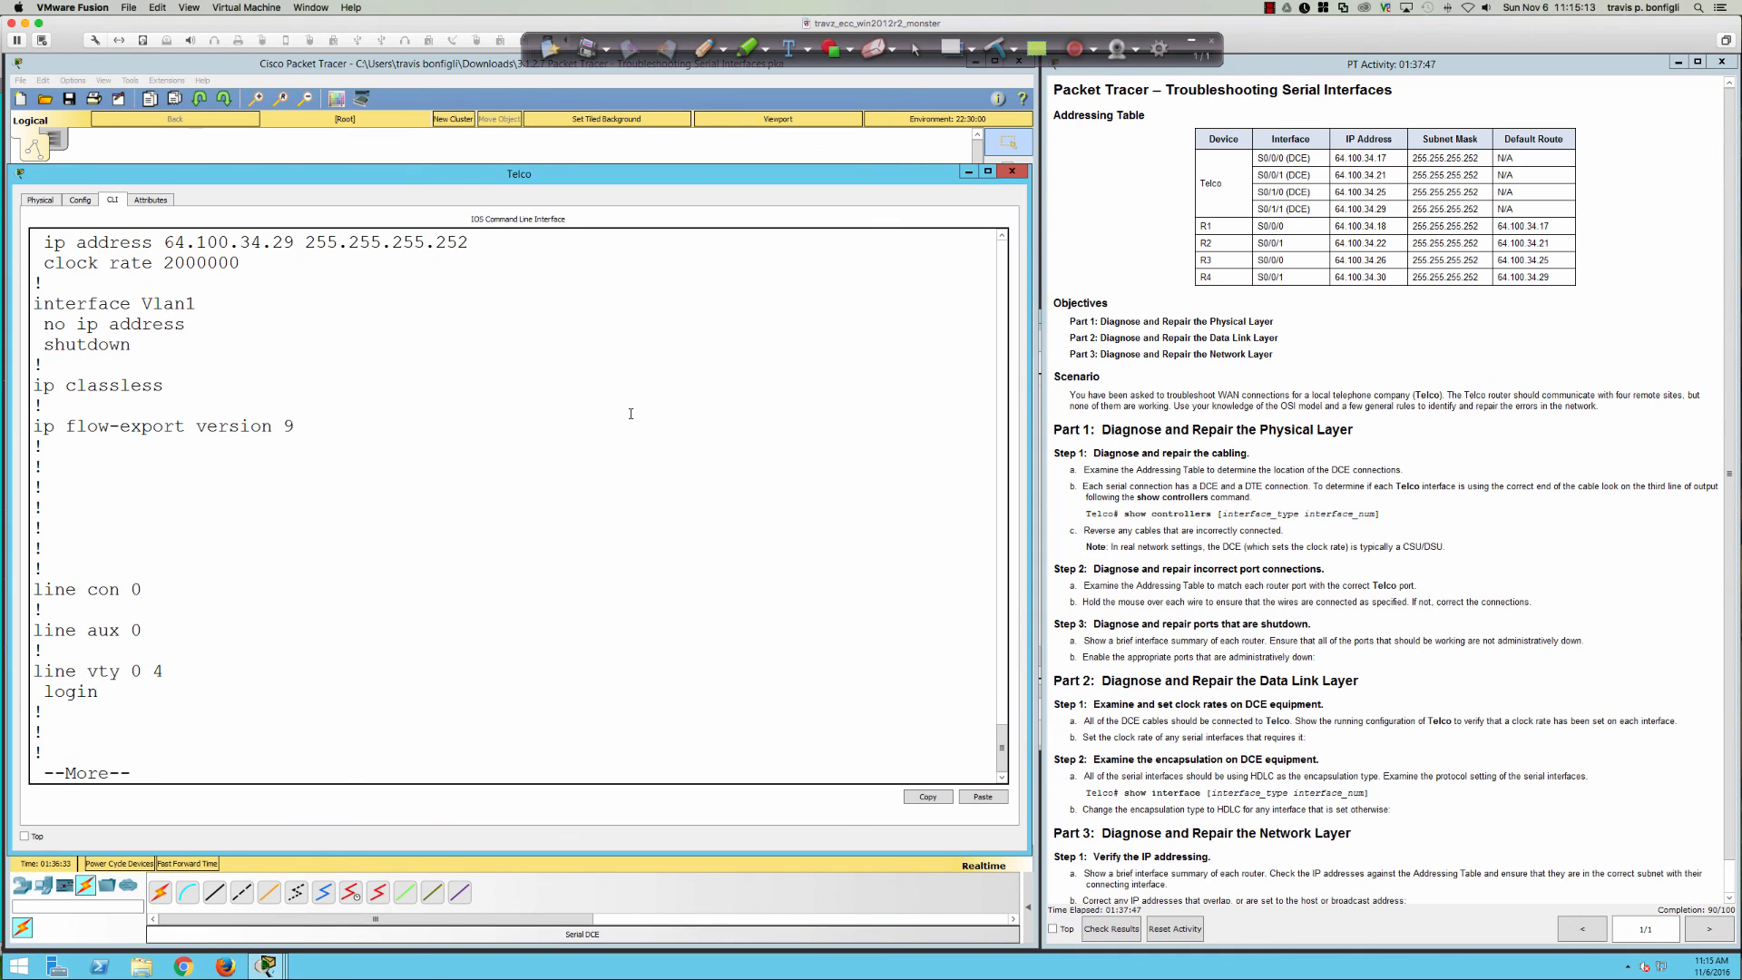
pyautogui.press('space')
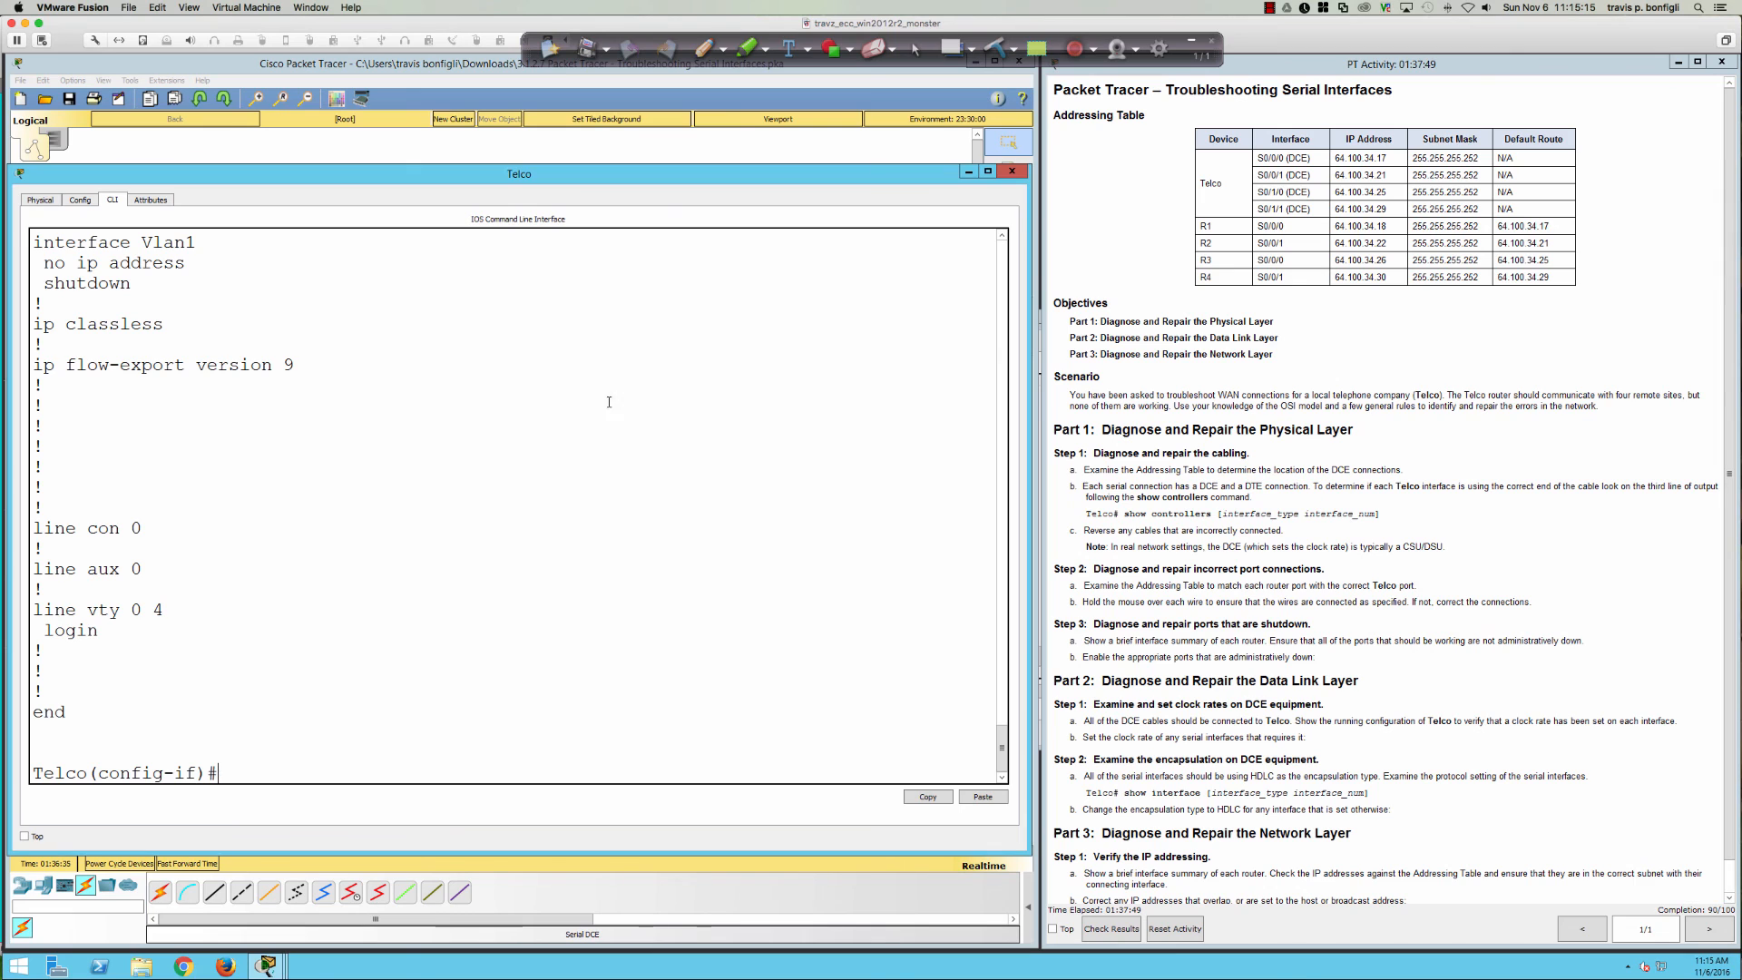
# - Open R1's command line and review the serial interface settings in its running configuration listing
pyautogui.click(333, 159)
pyautogui.click(218, 531)
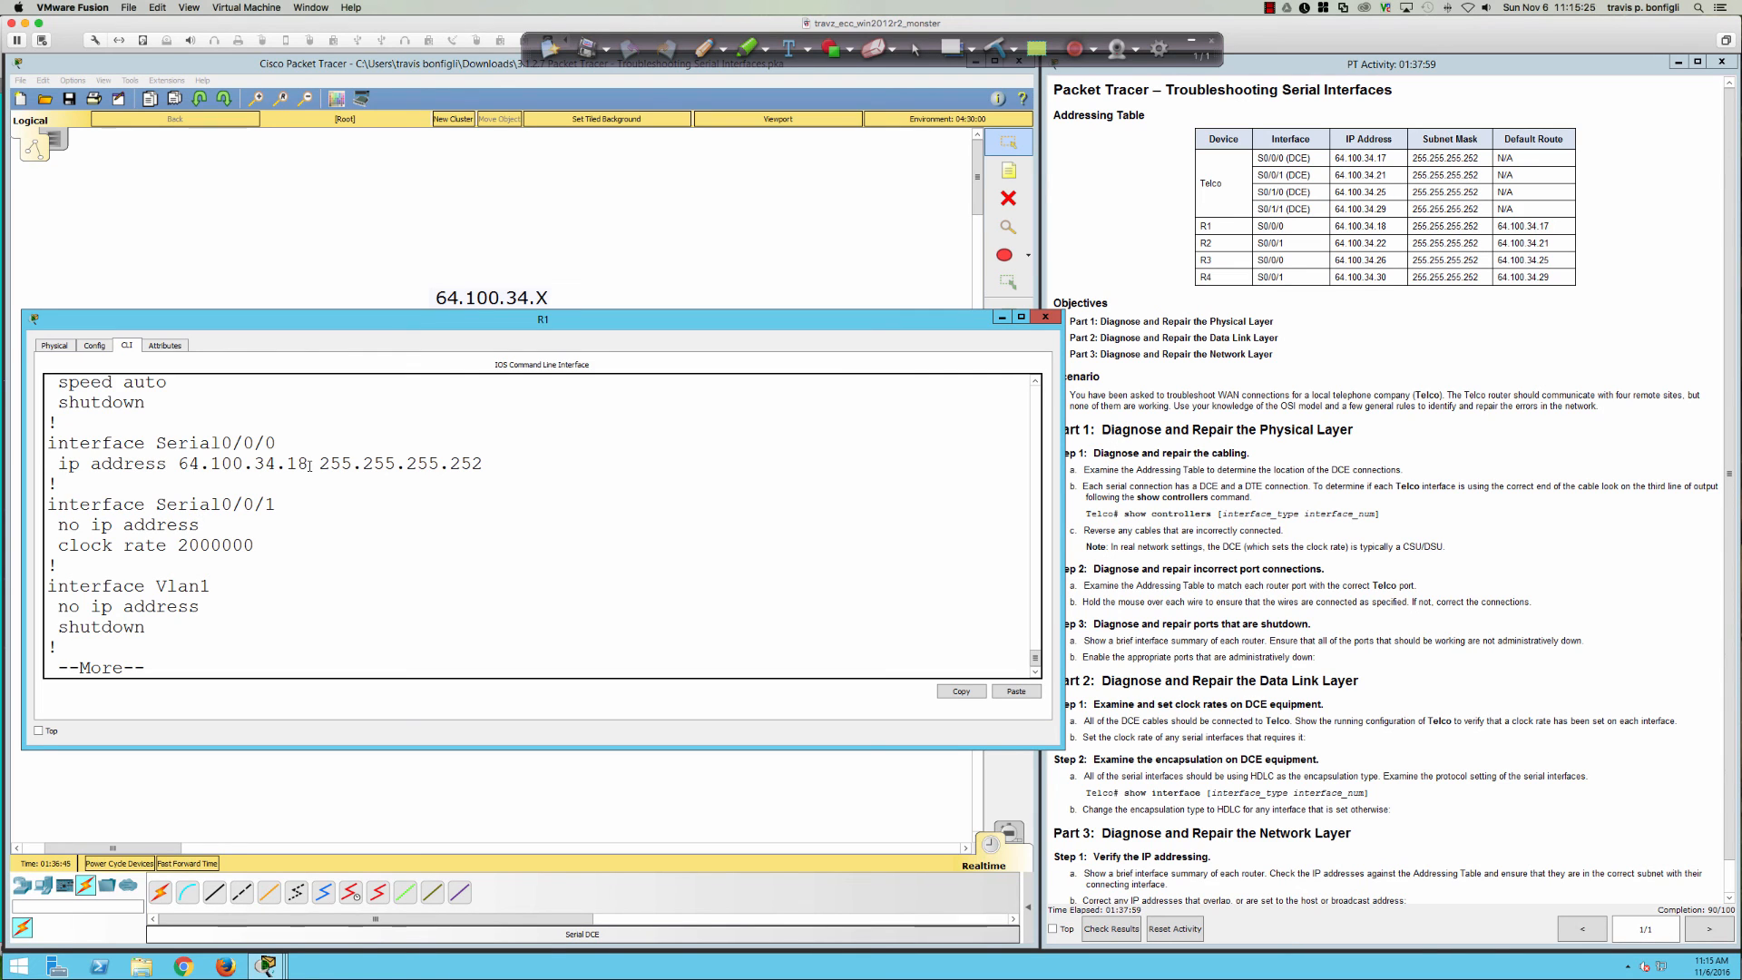
pyautogui.click(383, 170)
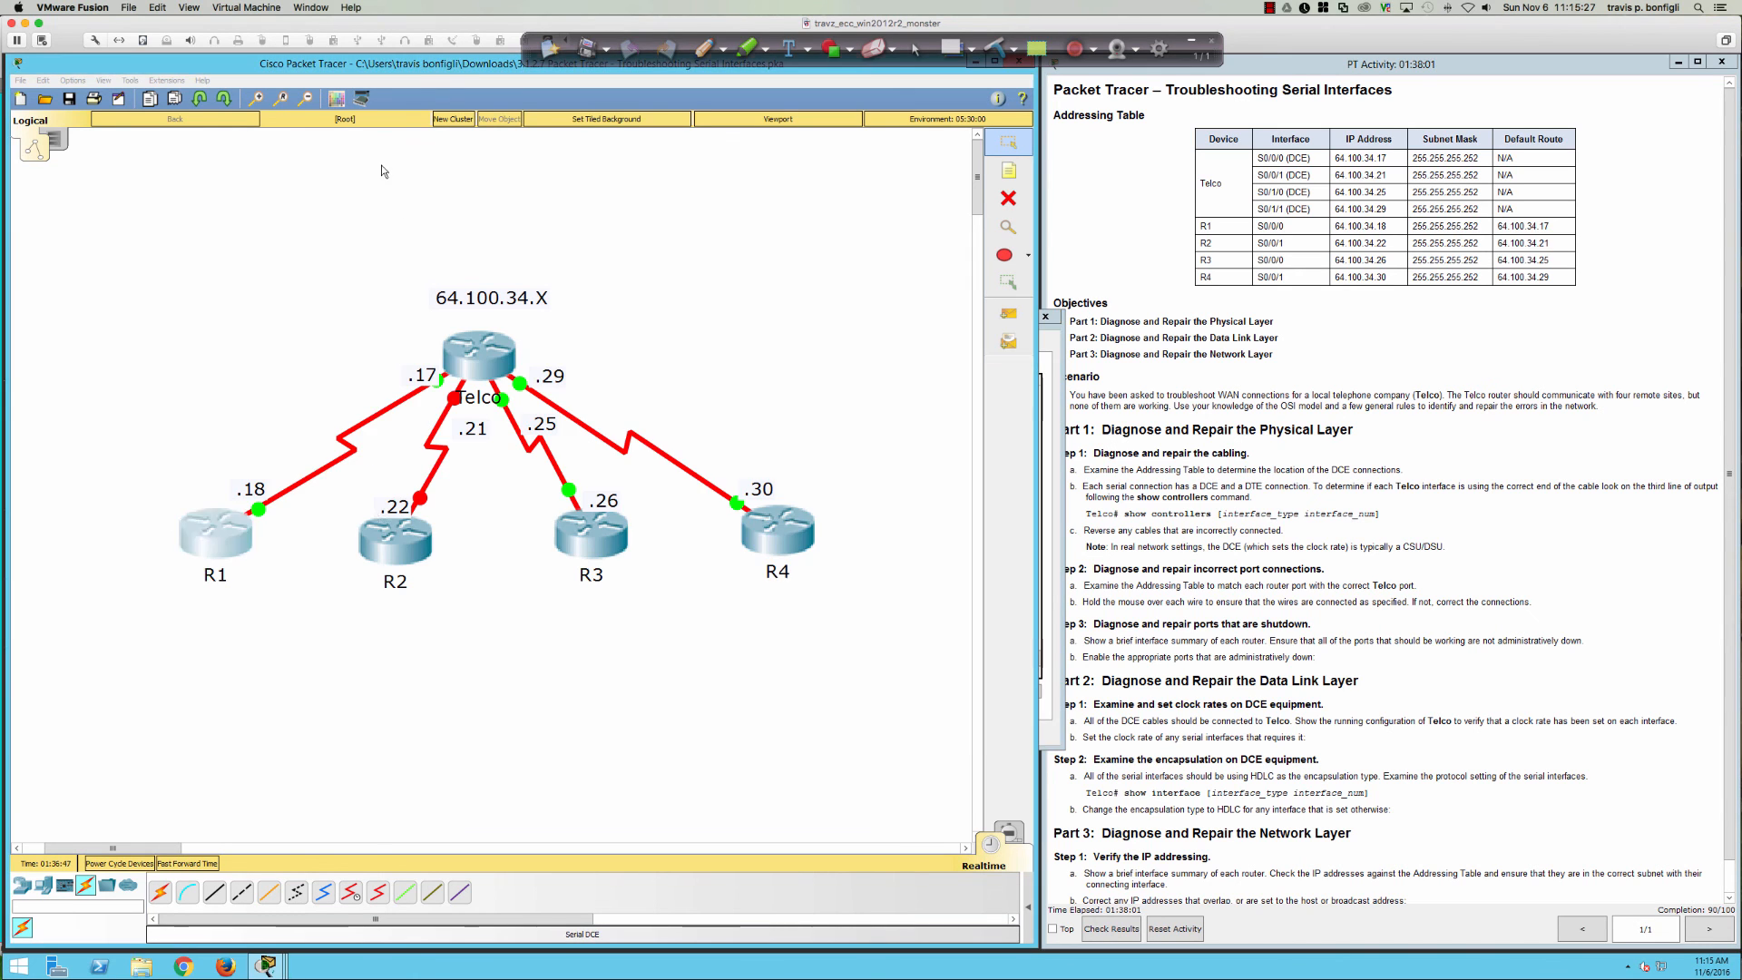
# - Open R2's command line in an enlarged window and display its running configuration with do sh run through the Serial0/0/1 settings
pyautogui.click(387, 538)
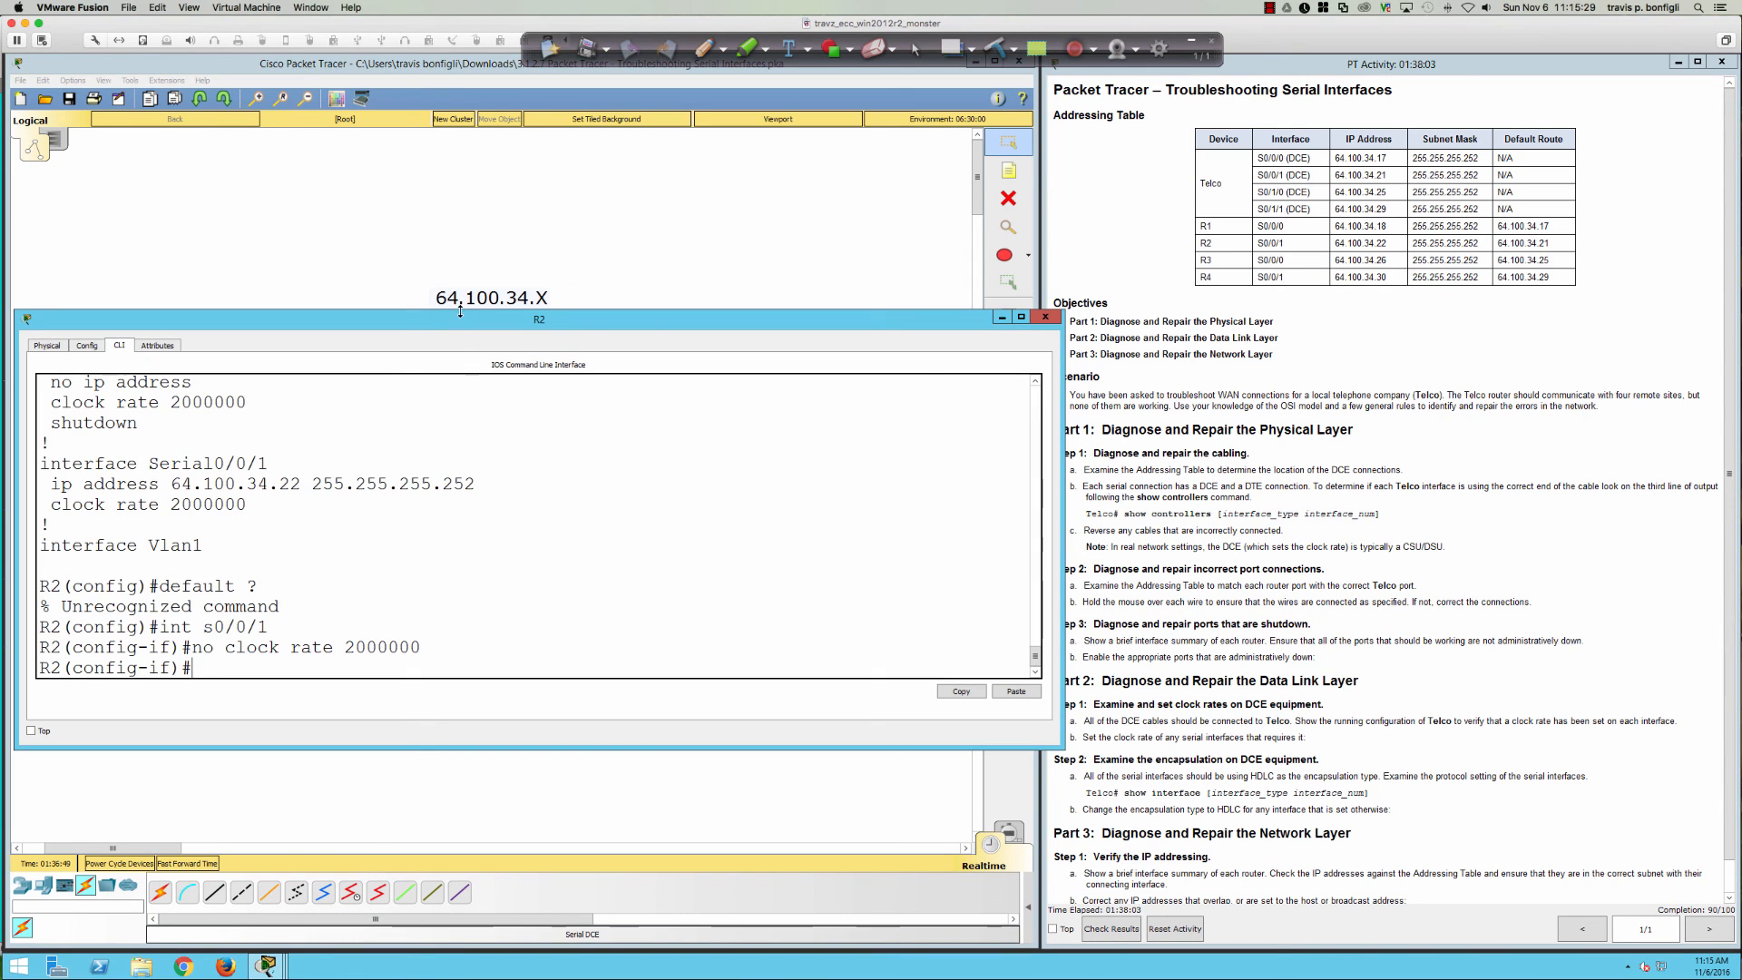
pyautogui.moveTo(460, 311); pyautogui.dragTo(457, 150)
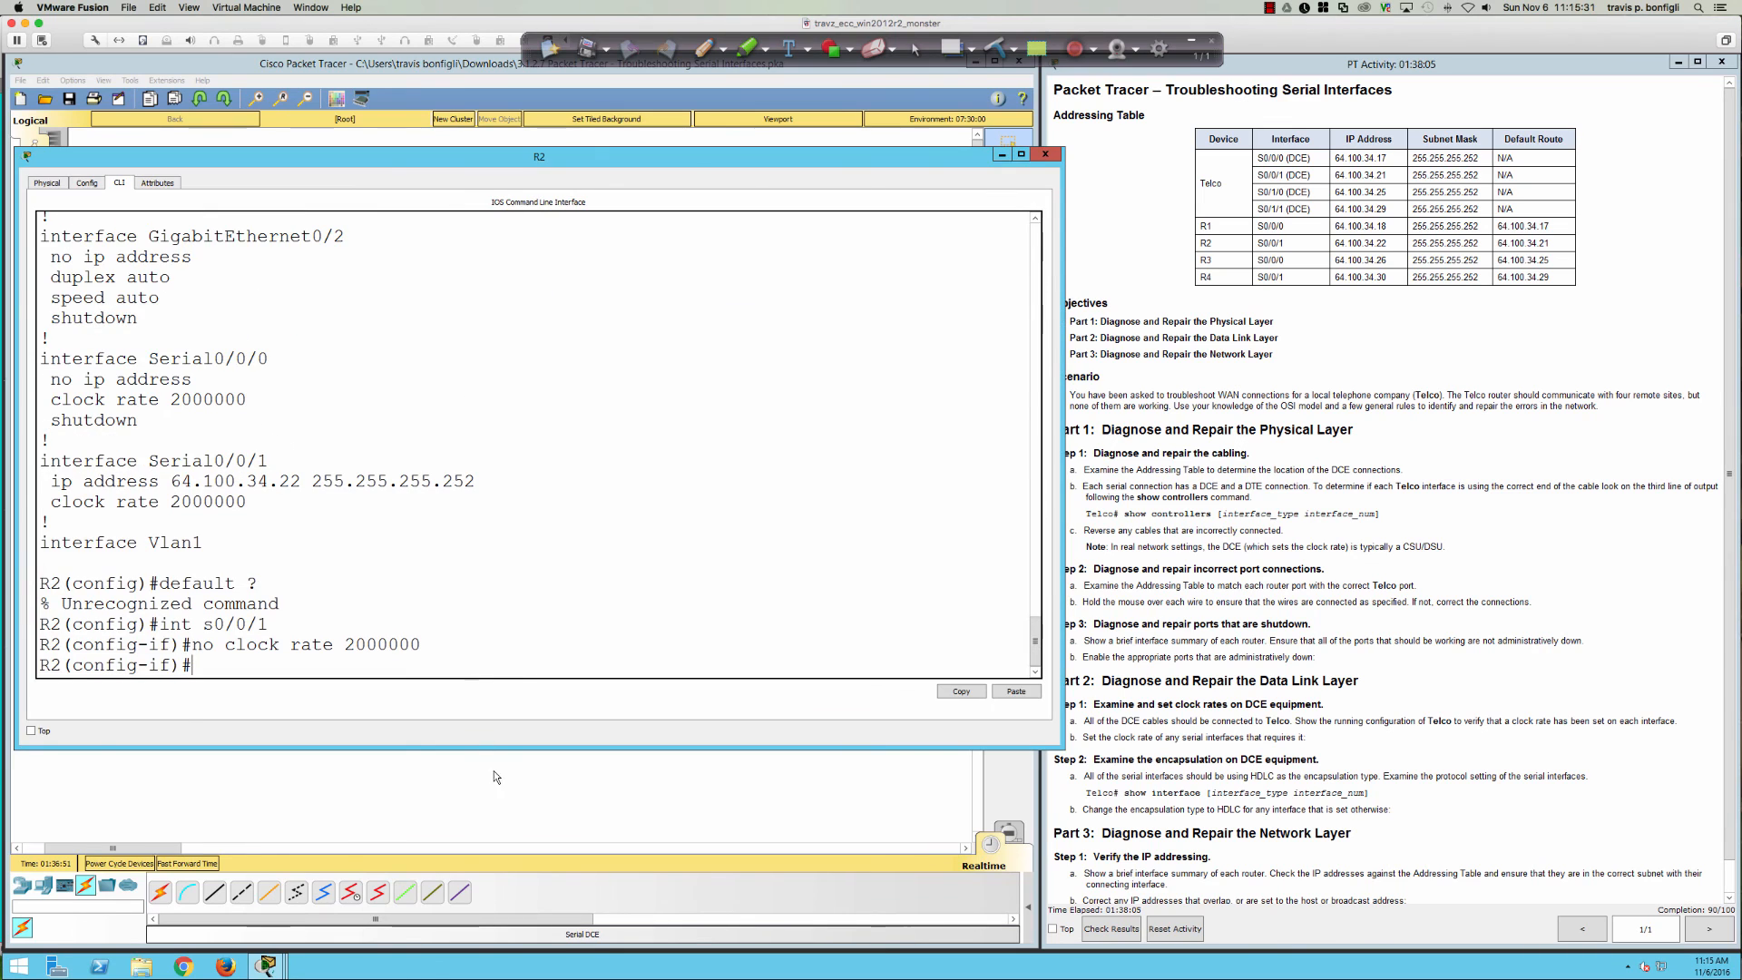
pyautogui.moveTo(497, 750); pyautogui.dragTo(510, 866)
pyautogui.write('do sh run')
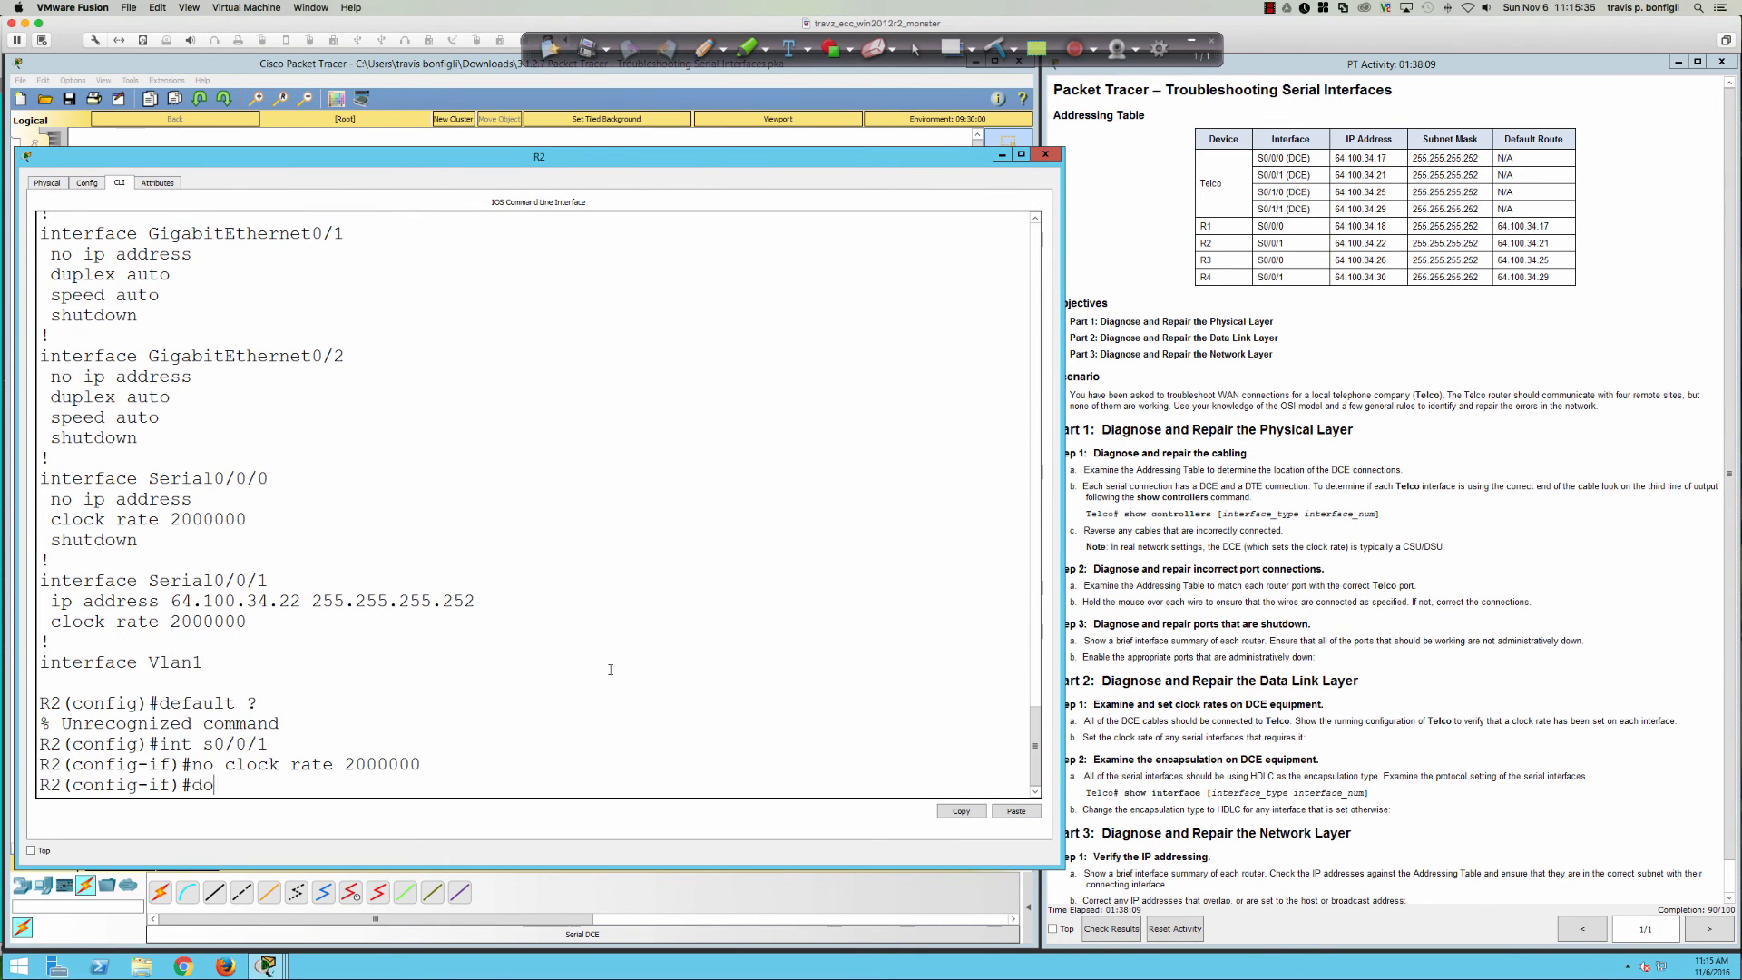
pyautogui.press('Return')
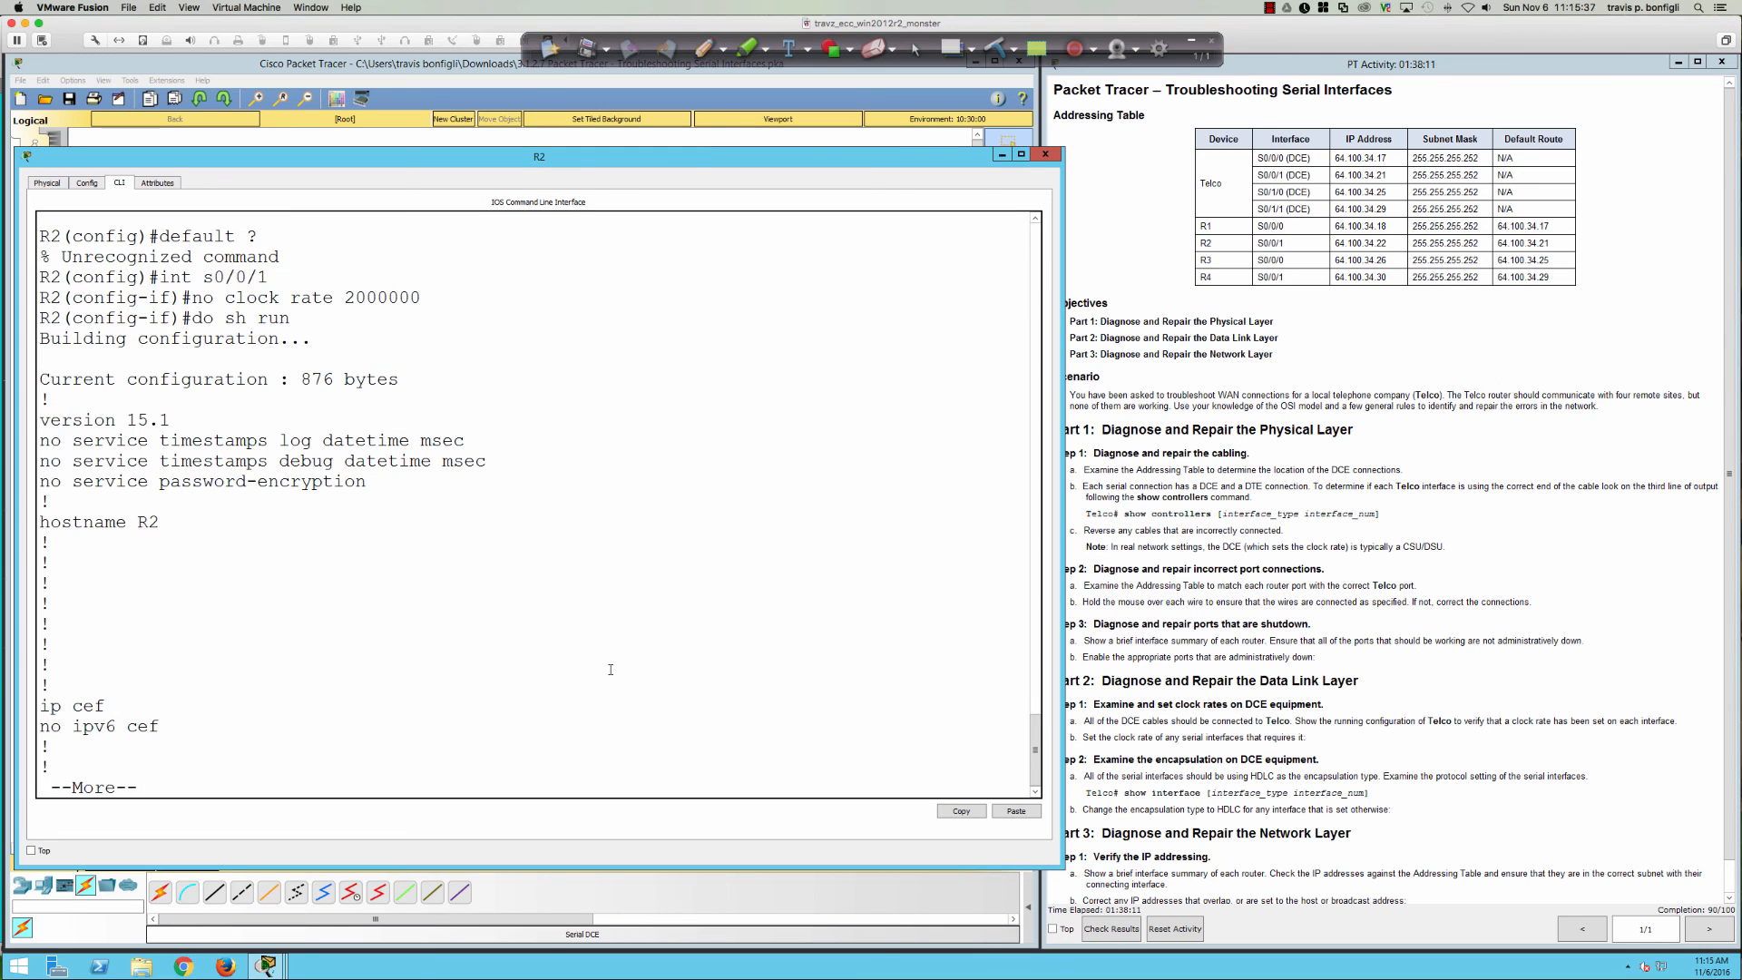
pyautogui.press('space')
pyautogui.press('space')
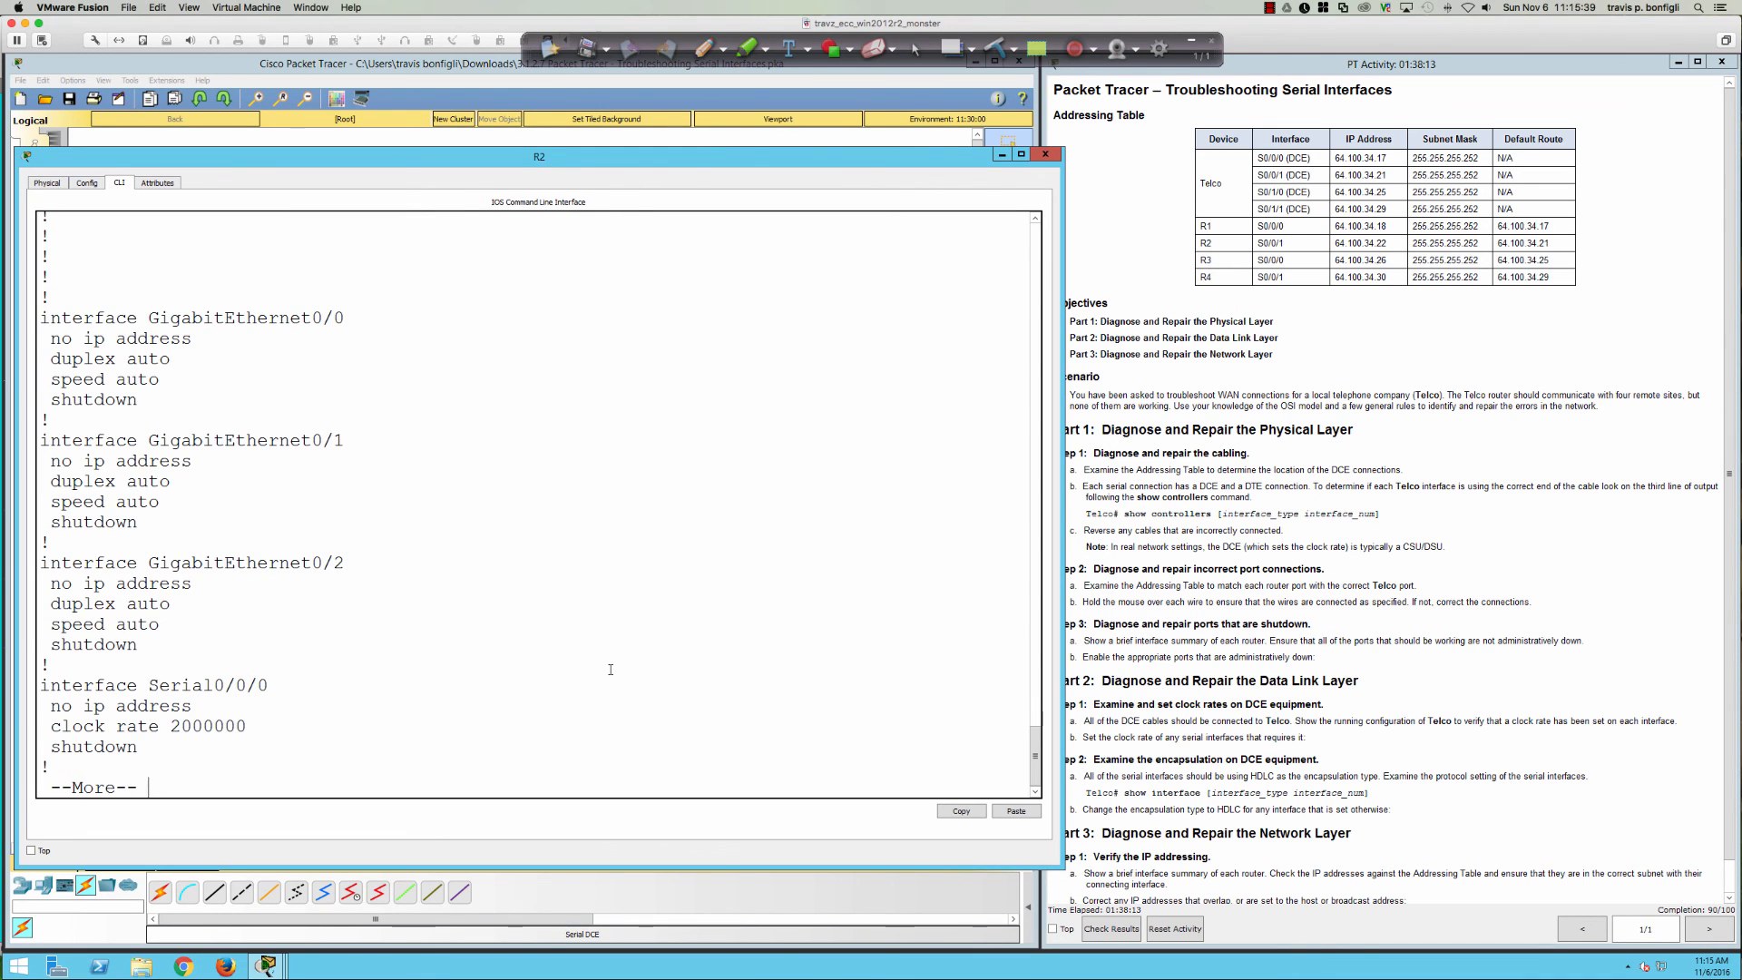
pyautogui.press('Return')
pyautogui.press('Return')
pyautogui.press('Return')
pyautogui.press('Return')
pyautogui.press('Return')
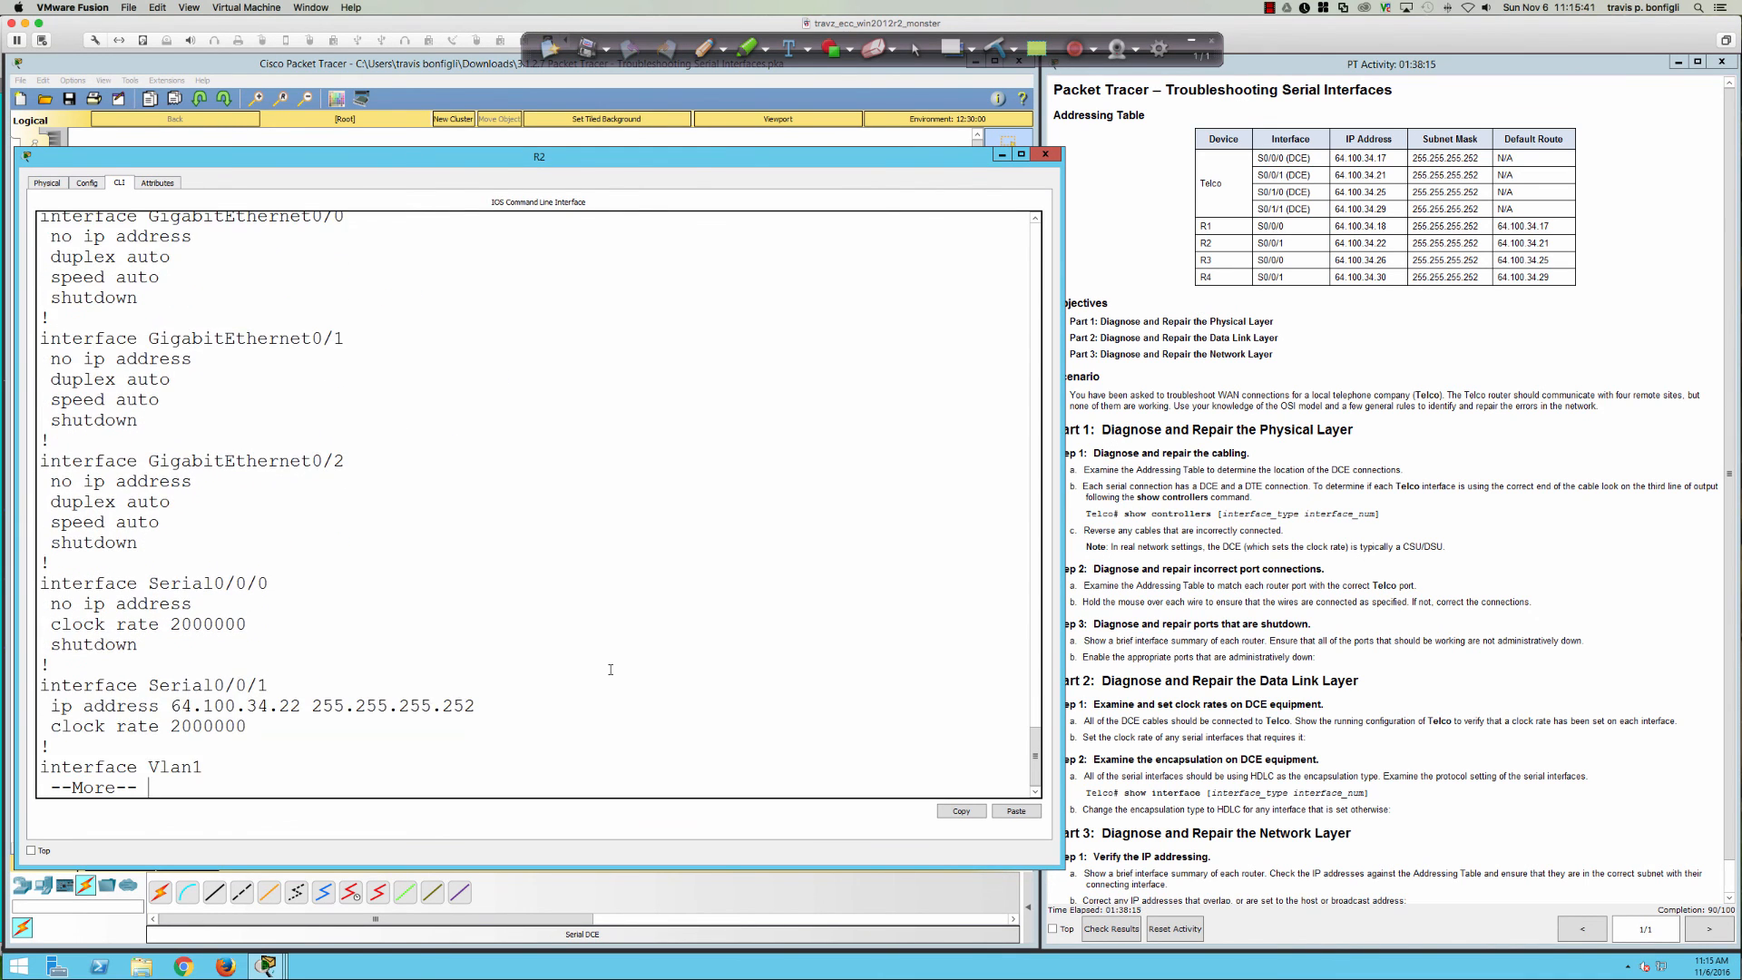
# - Continue through R2's running configuration and check the Vlan1 interface and the default route
pyautogui.press('Return')
pyautogui.press('Return')
pyautogui.press('Return')
pyautogui.press('Return')
pyautogui.press('Return')
pyautogui.press('Return')
pyautogui.press('Return')
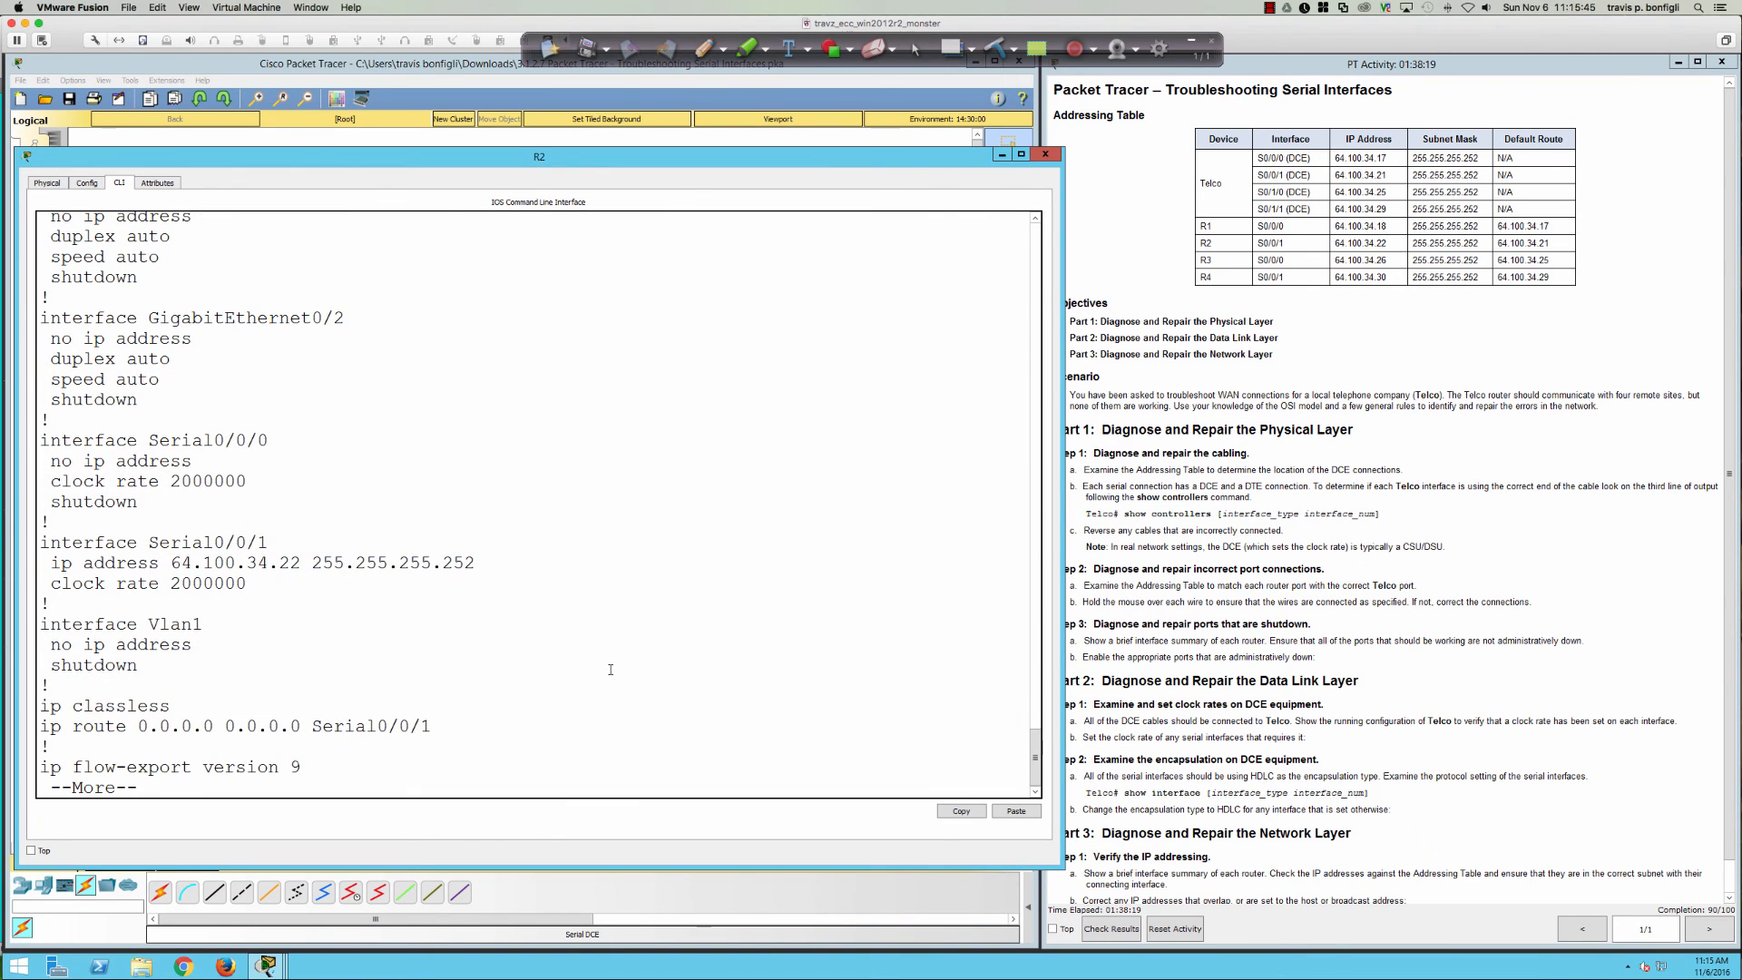
pyautogui.press('Return')
pyautogui.press('Return')
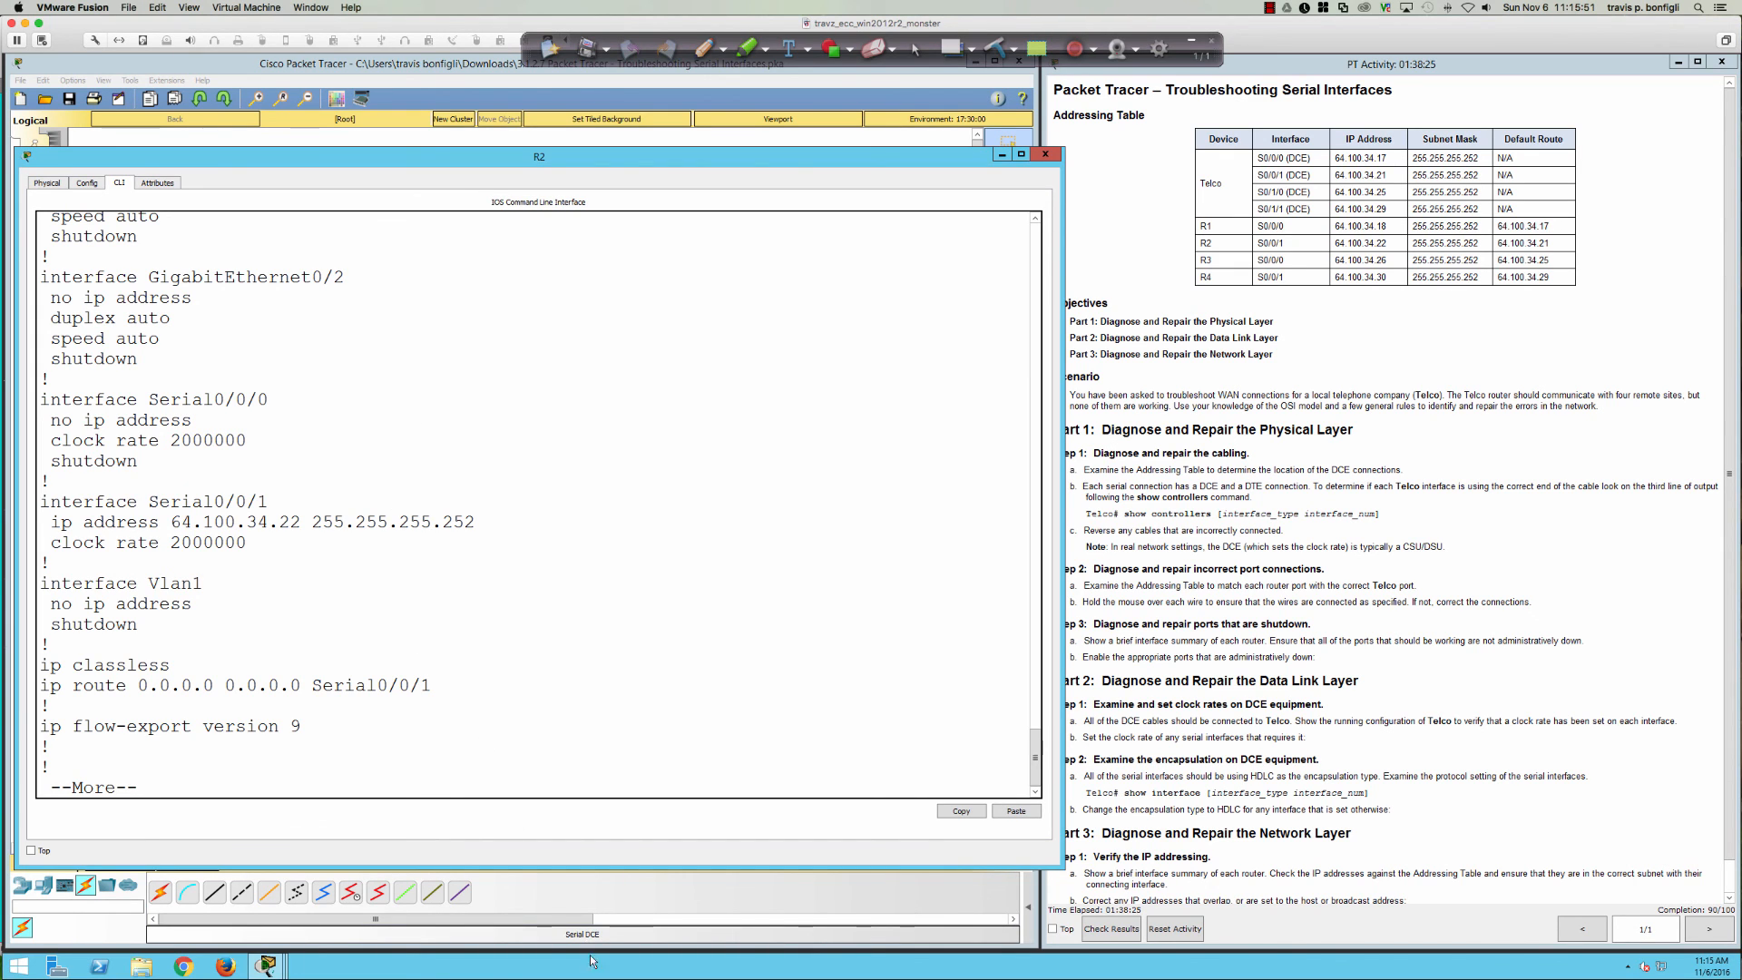
# - Check the default route in R1's running configuration for comparison with R2's, and return to the topology
pyautogui.click(572, 903)
pyautogui.click(233, 548)
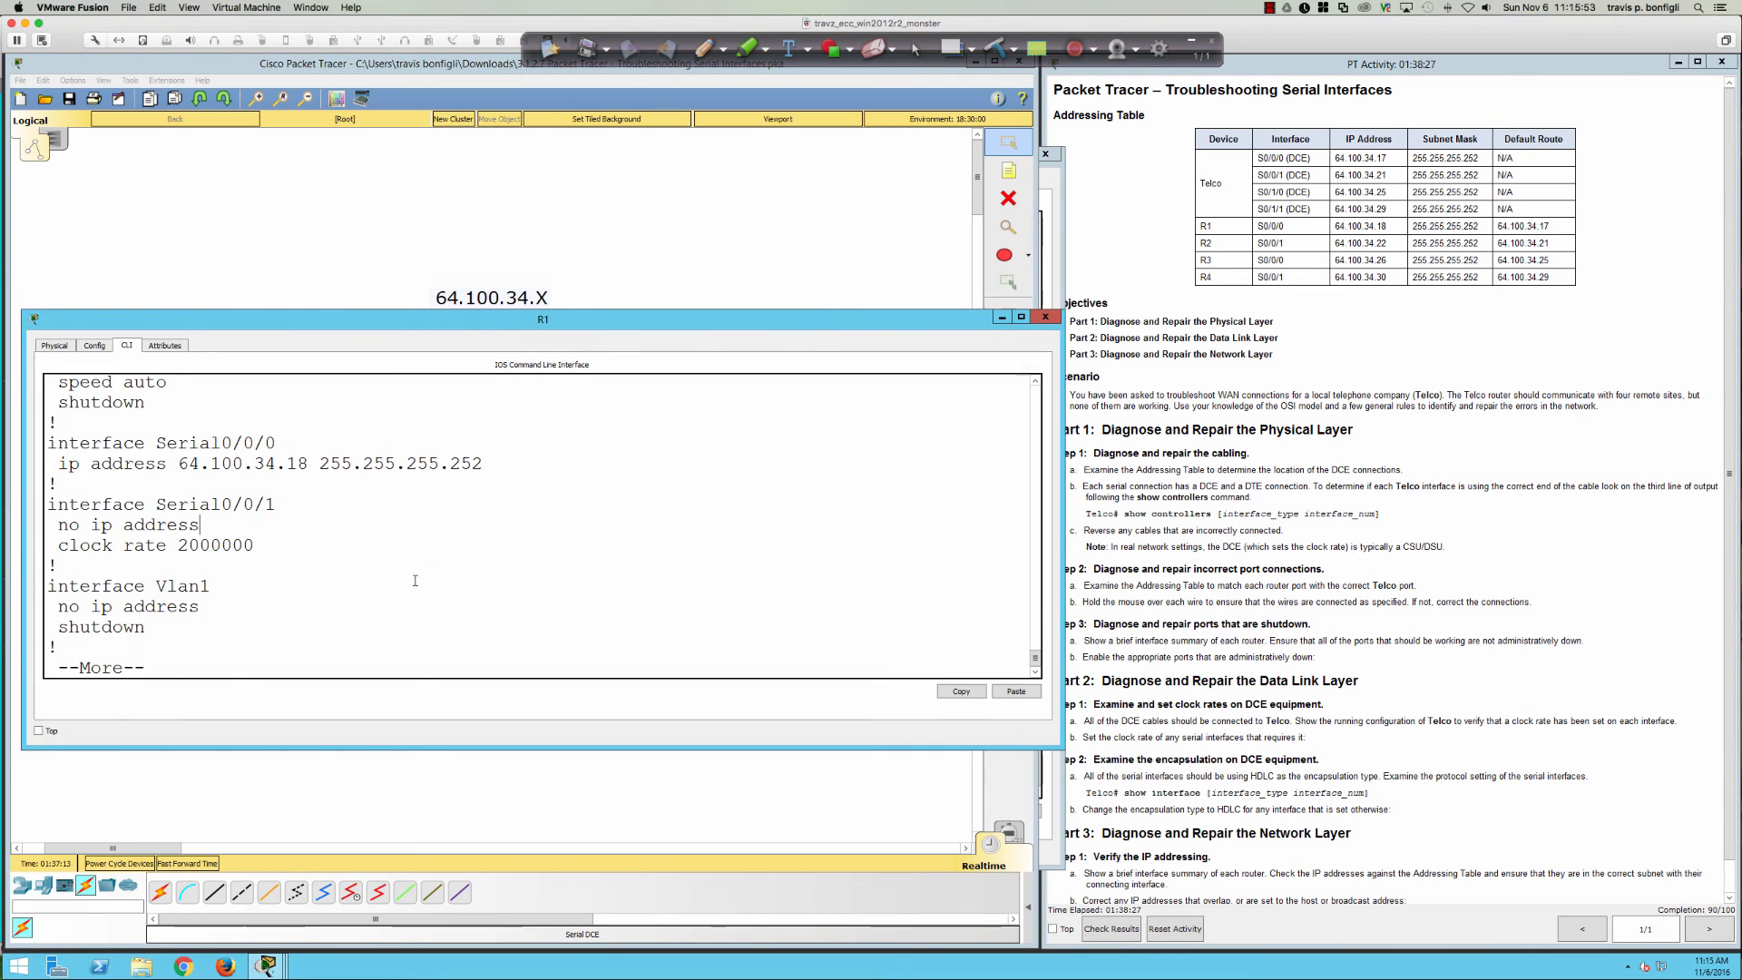
pyautogui.press('space')
pyautogui.scroll(1, 414, 581)
pyautogui.scroll(2, 415, 581)
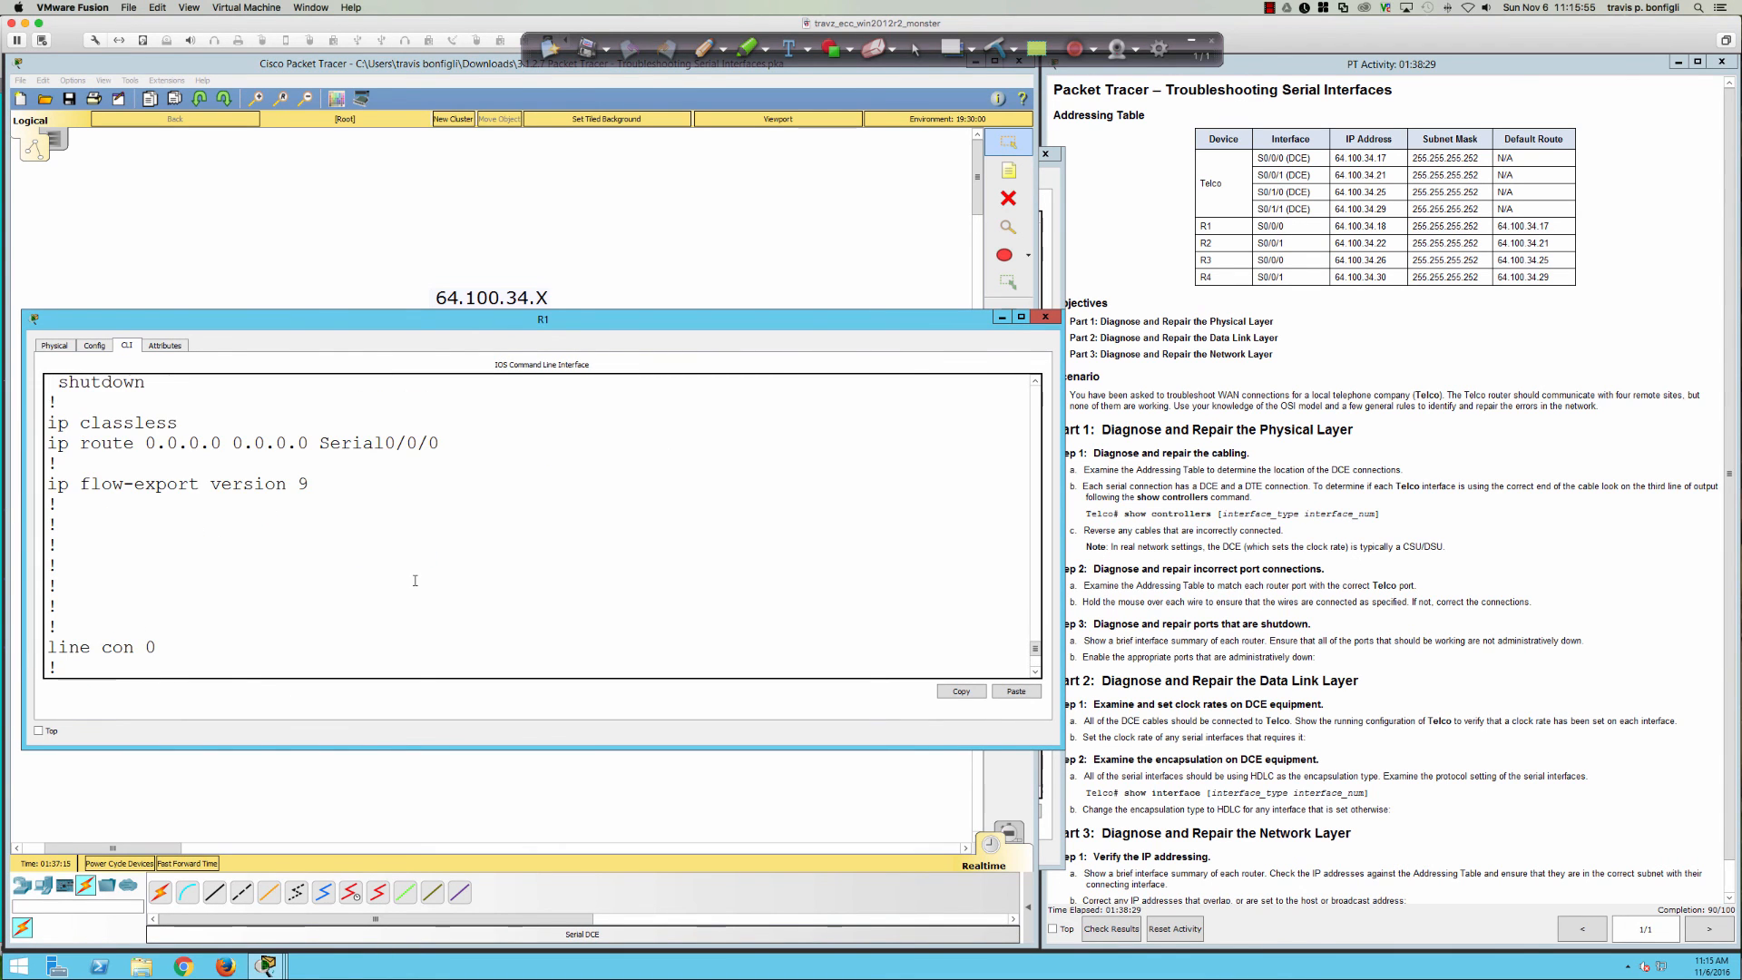
pyautogui.click(524, 779)
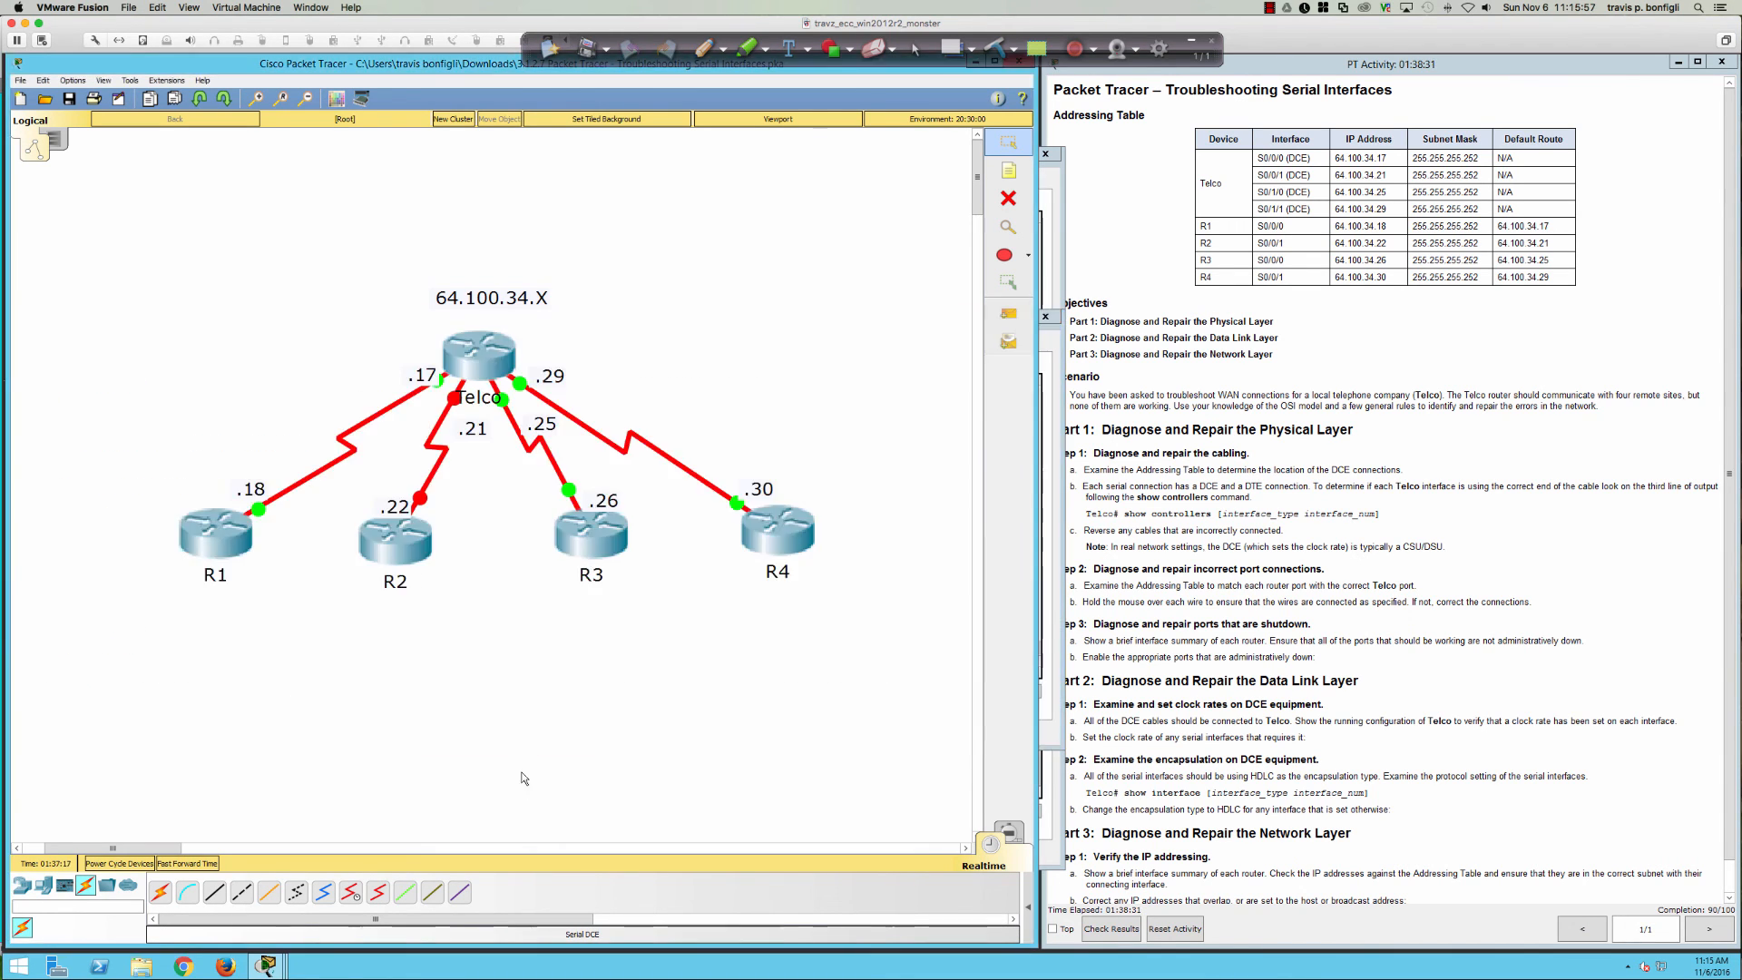
# - Recheck R2's Serial0/0/1 and default route settings, end the configuration listing, and return to the topology
pyautogui.click(398, 529)
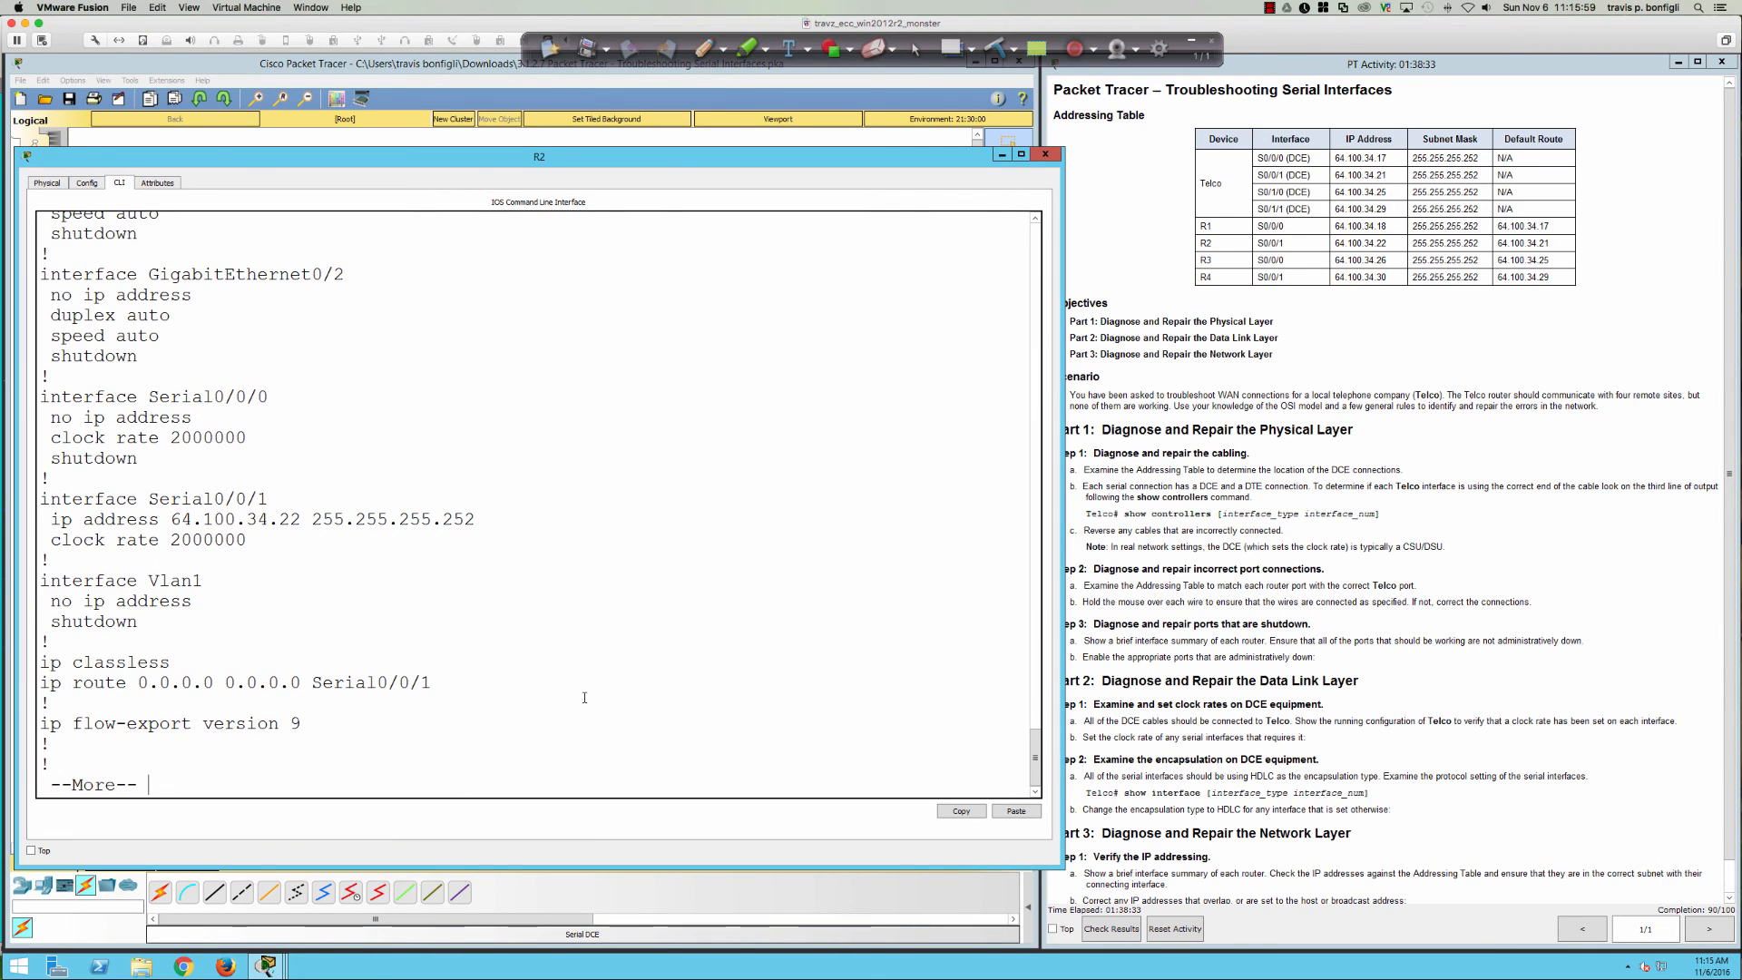
pyautogui.press('q')
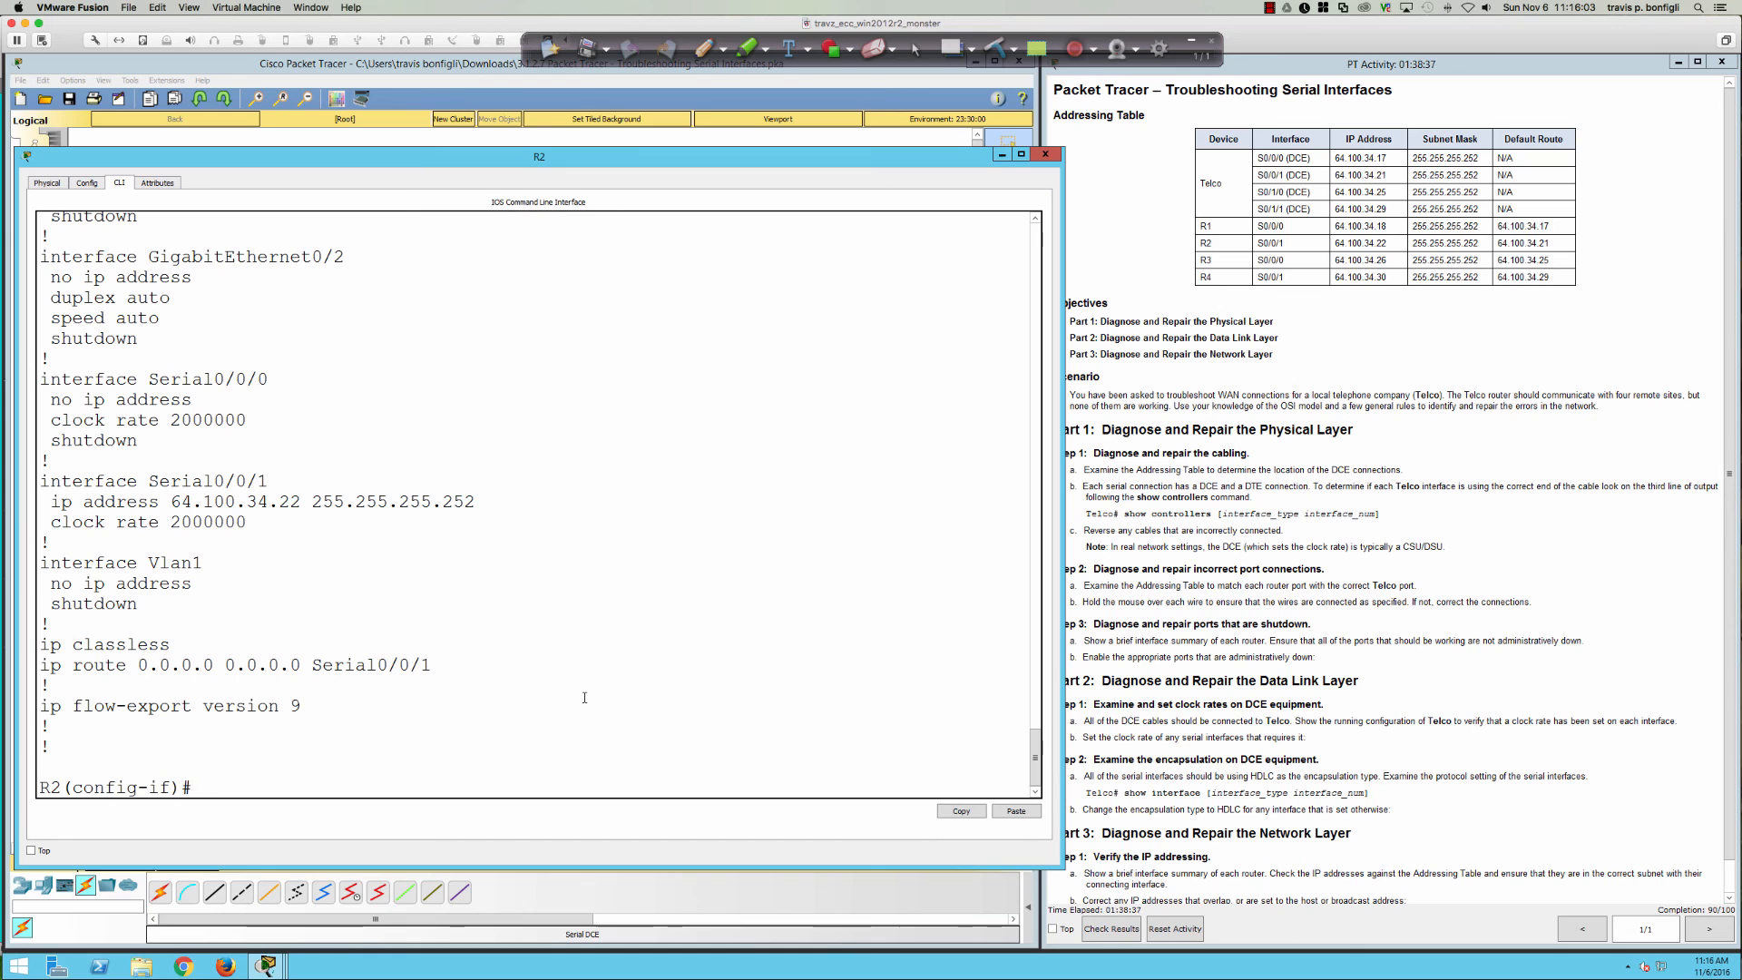
pyautogui.click(691, 902)
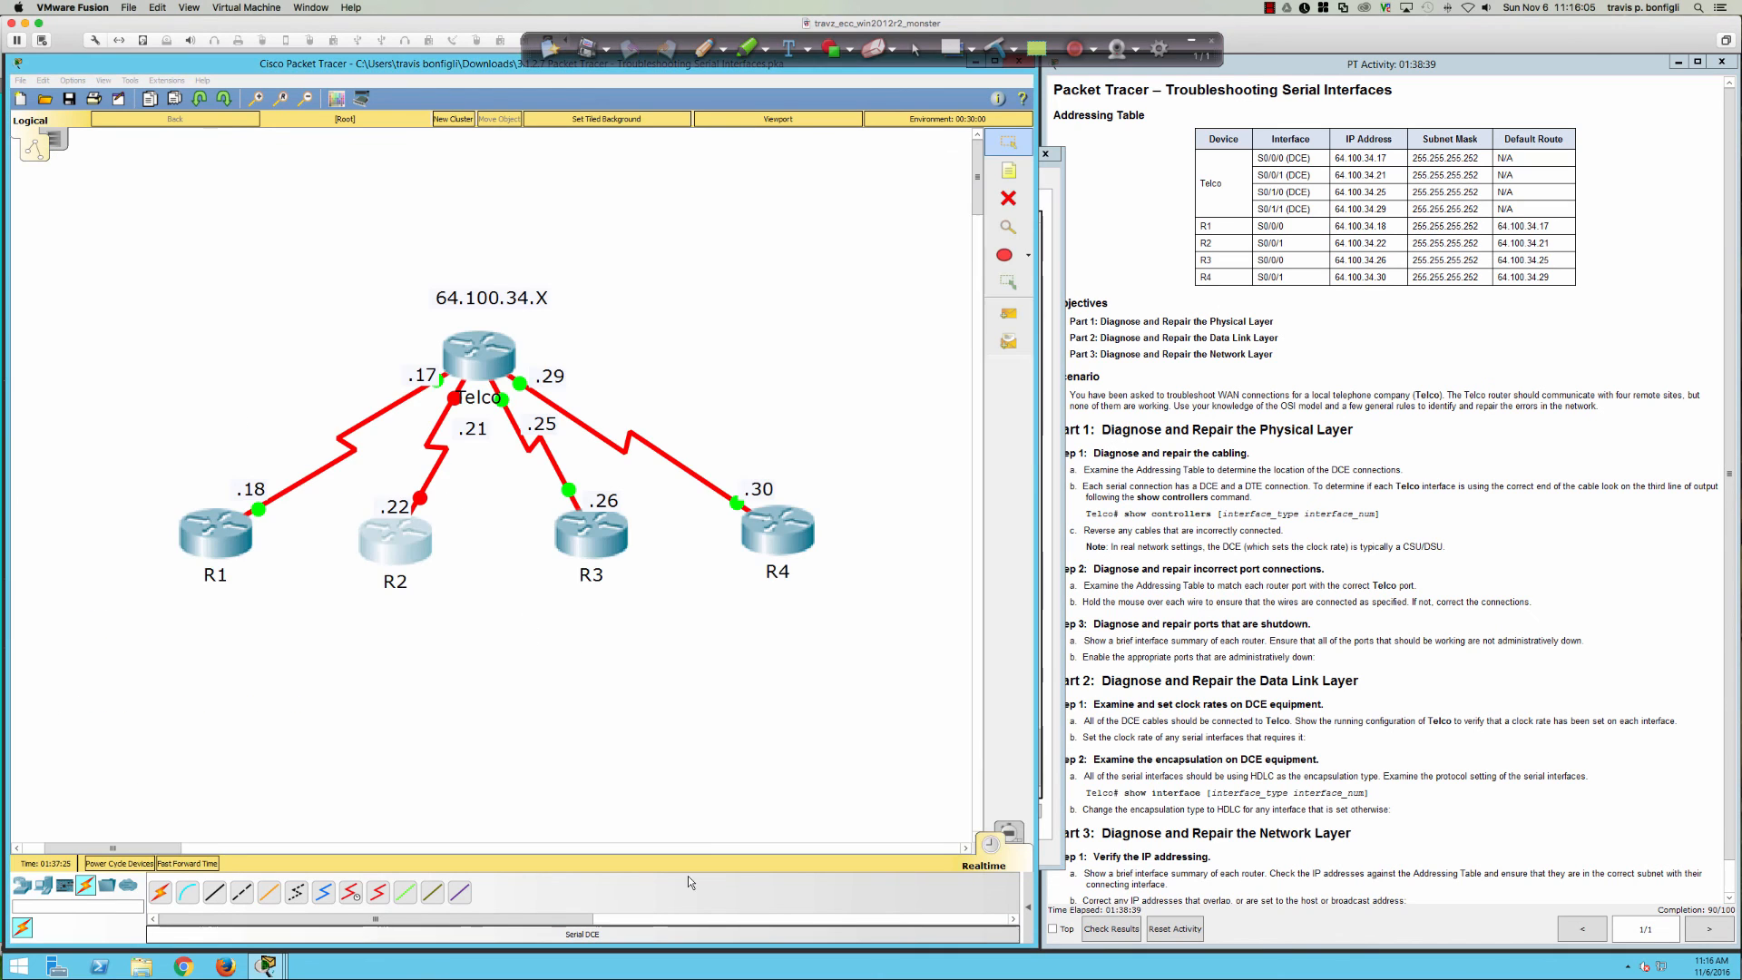
# - Delete the serial cable between Telco and R2, keeping the R2 router in the topology
pyautogui.click(1007, 202)
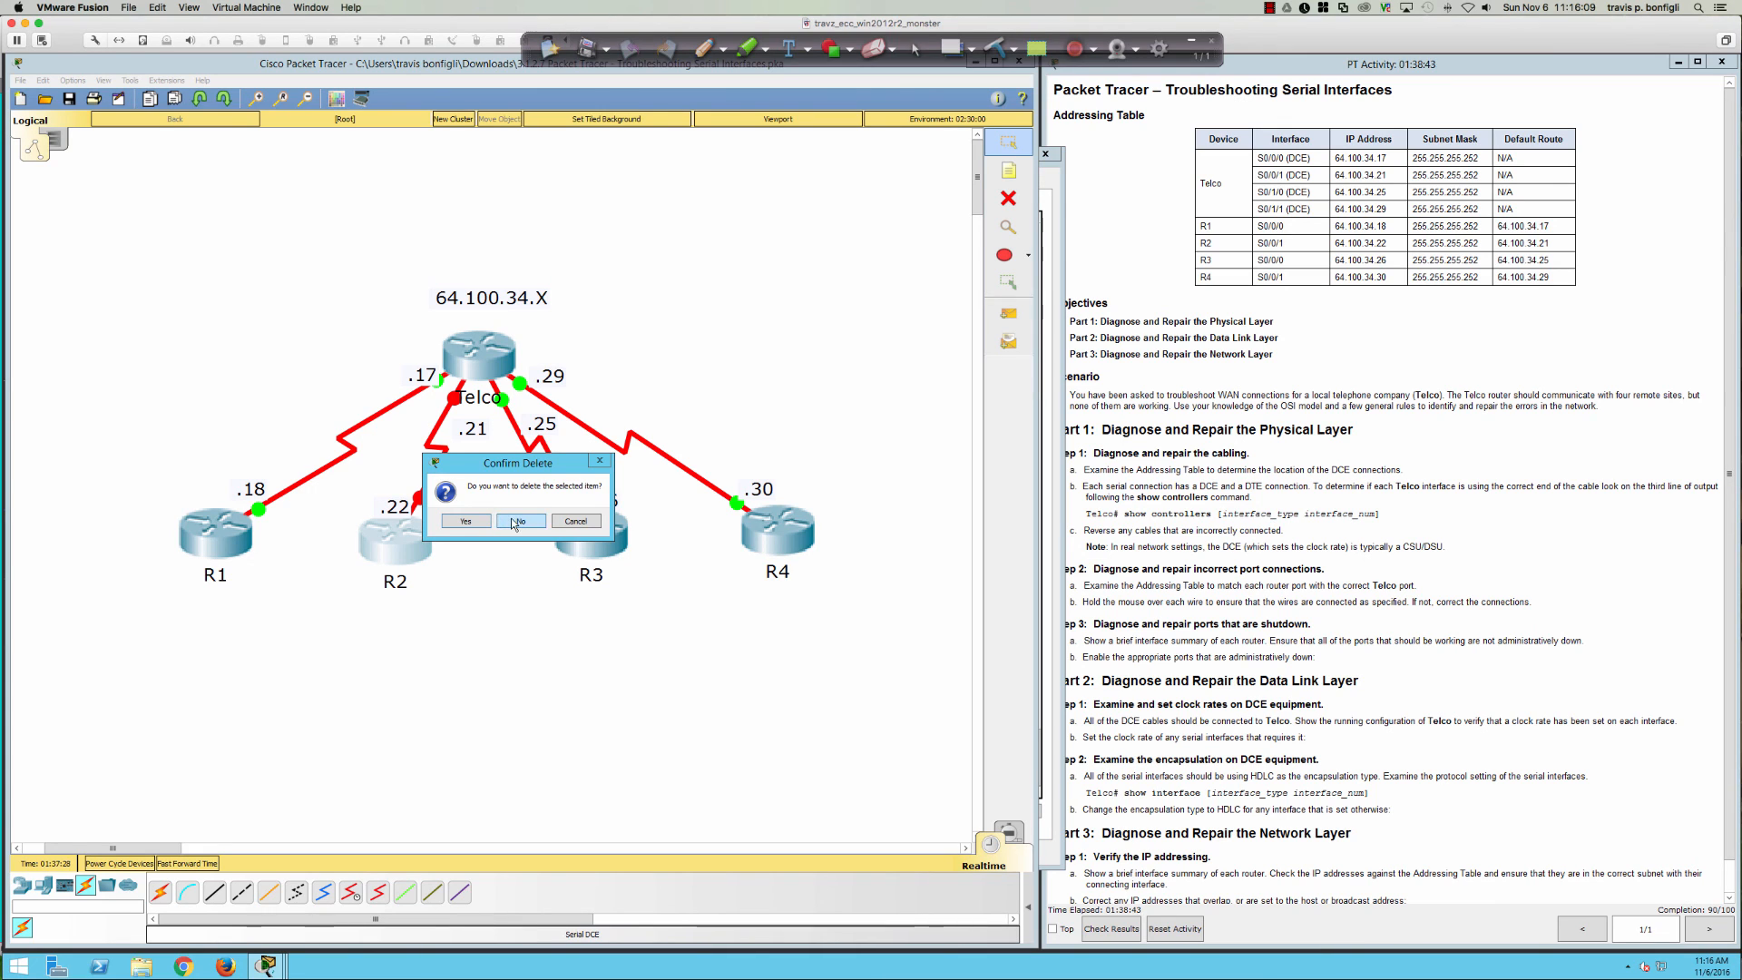
pyautogui.click(572, 525)
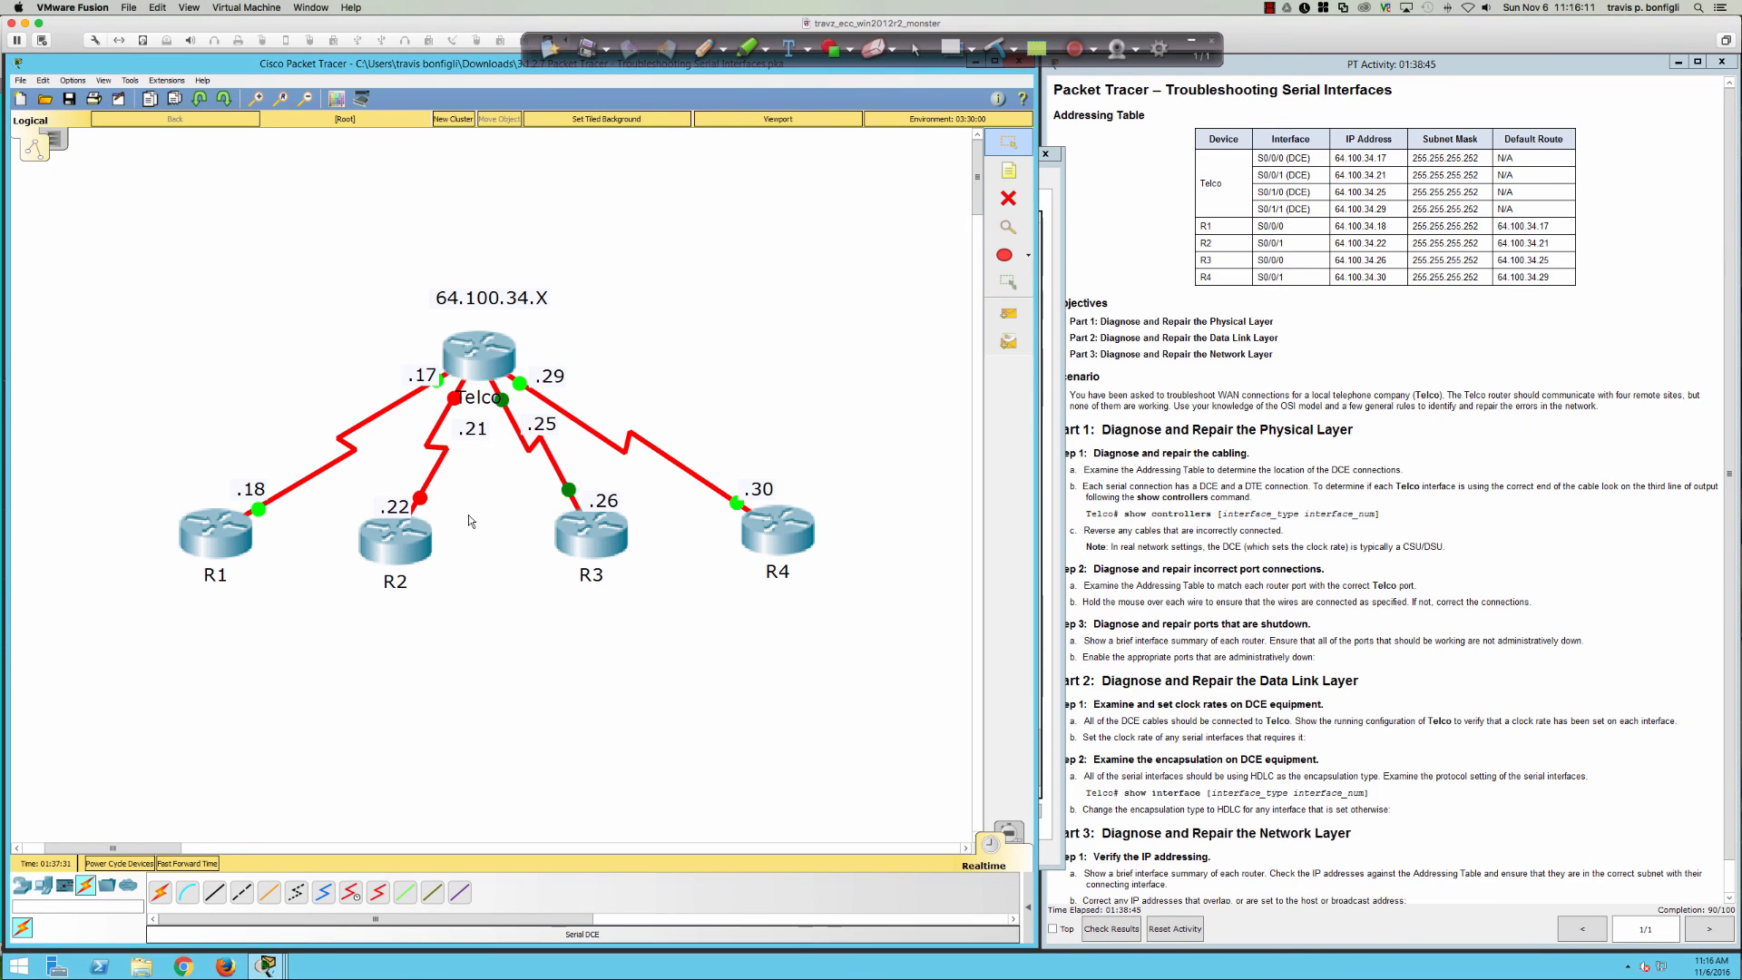
pyautogui.click(1007, 200)
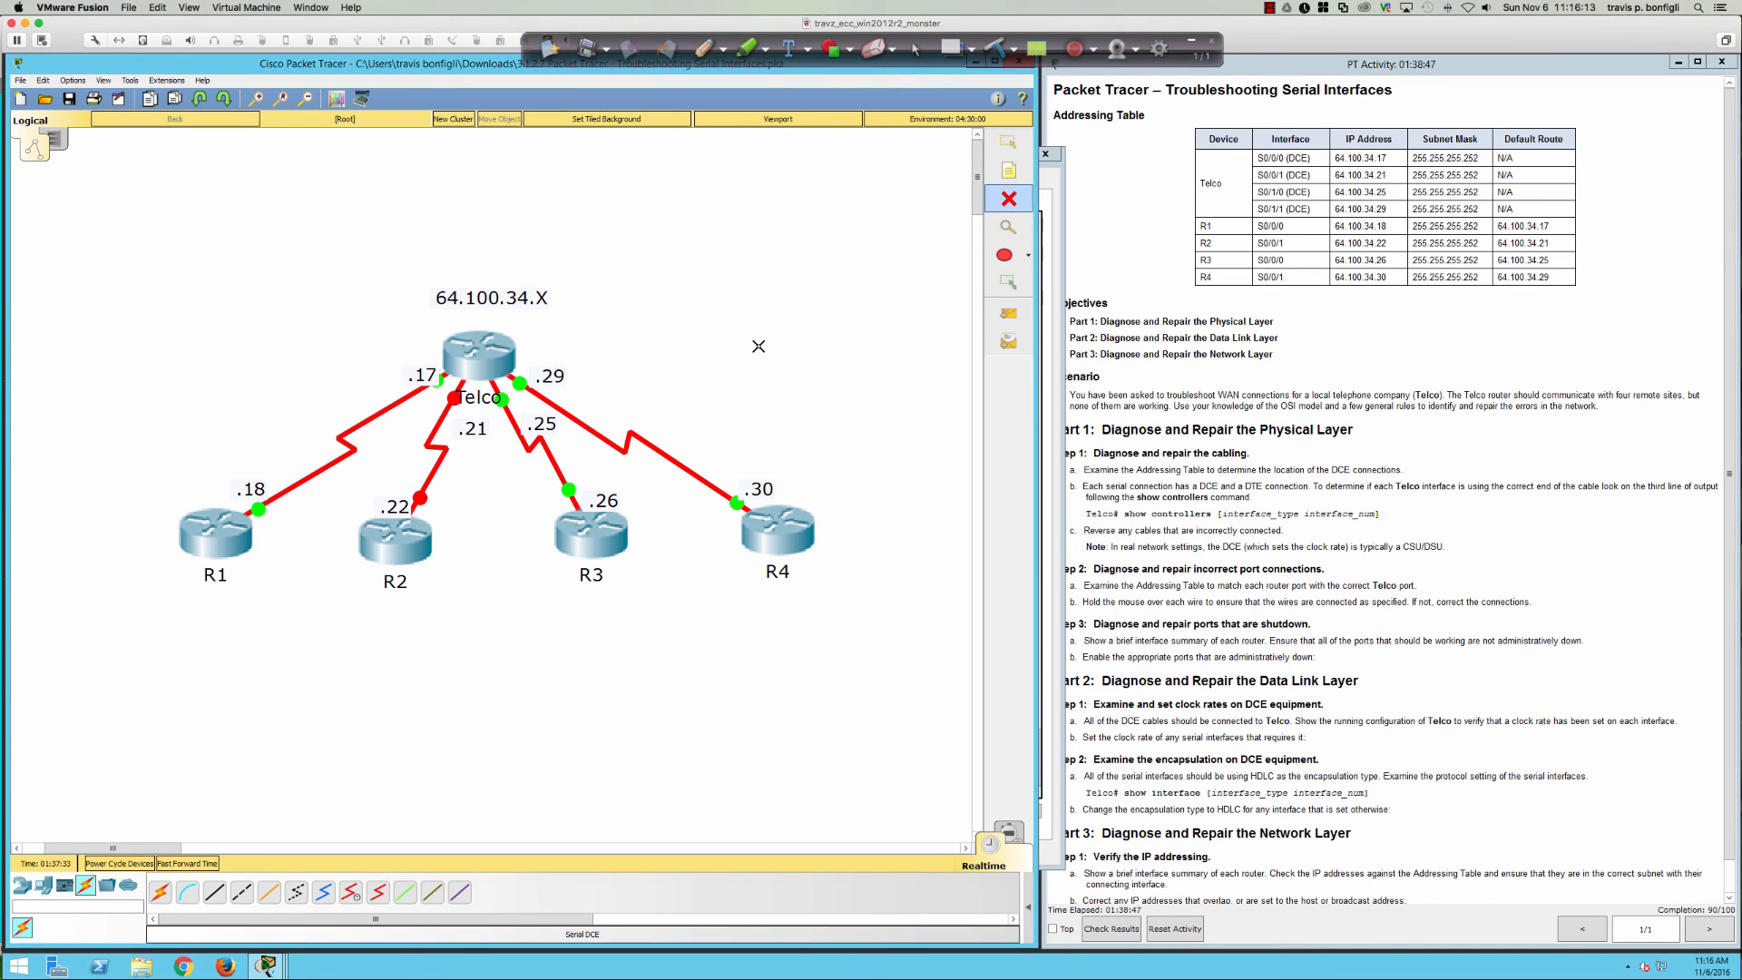
pyautogui.click(440, 448)
# - Connect a Serial DCE cable from Telco's Serial0/0/1 port to R2's Serial0/0/1 port
pyautogui.click(350, 892)
pyautogui.click(463, 378)
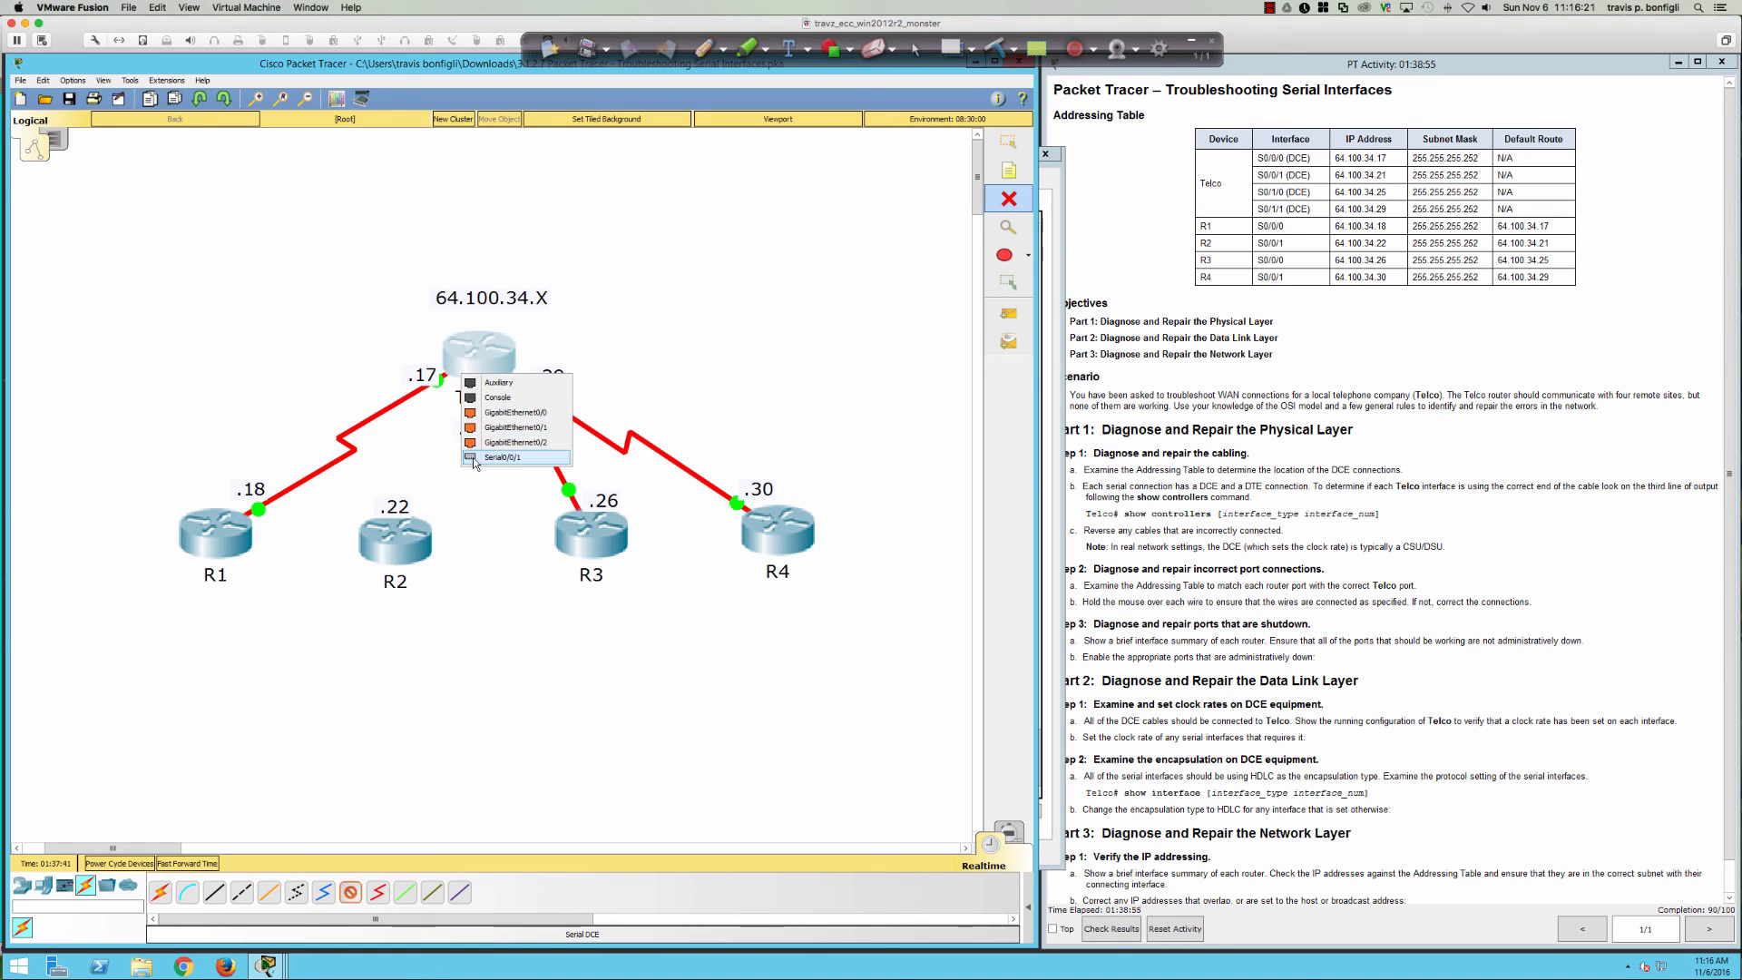
pyautogui.click(504, 458)
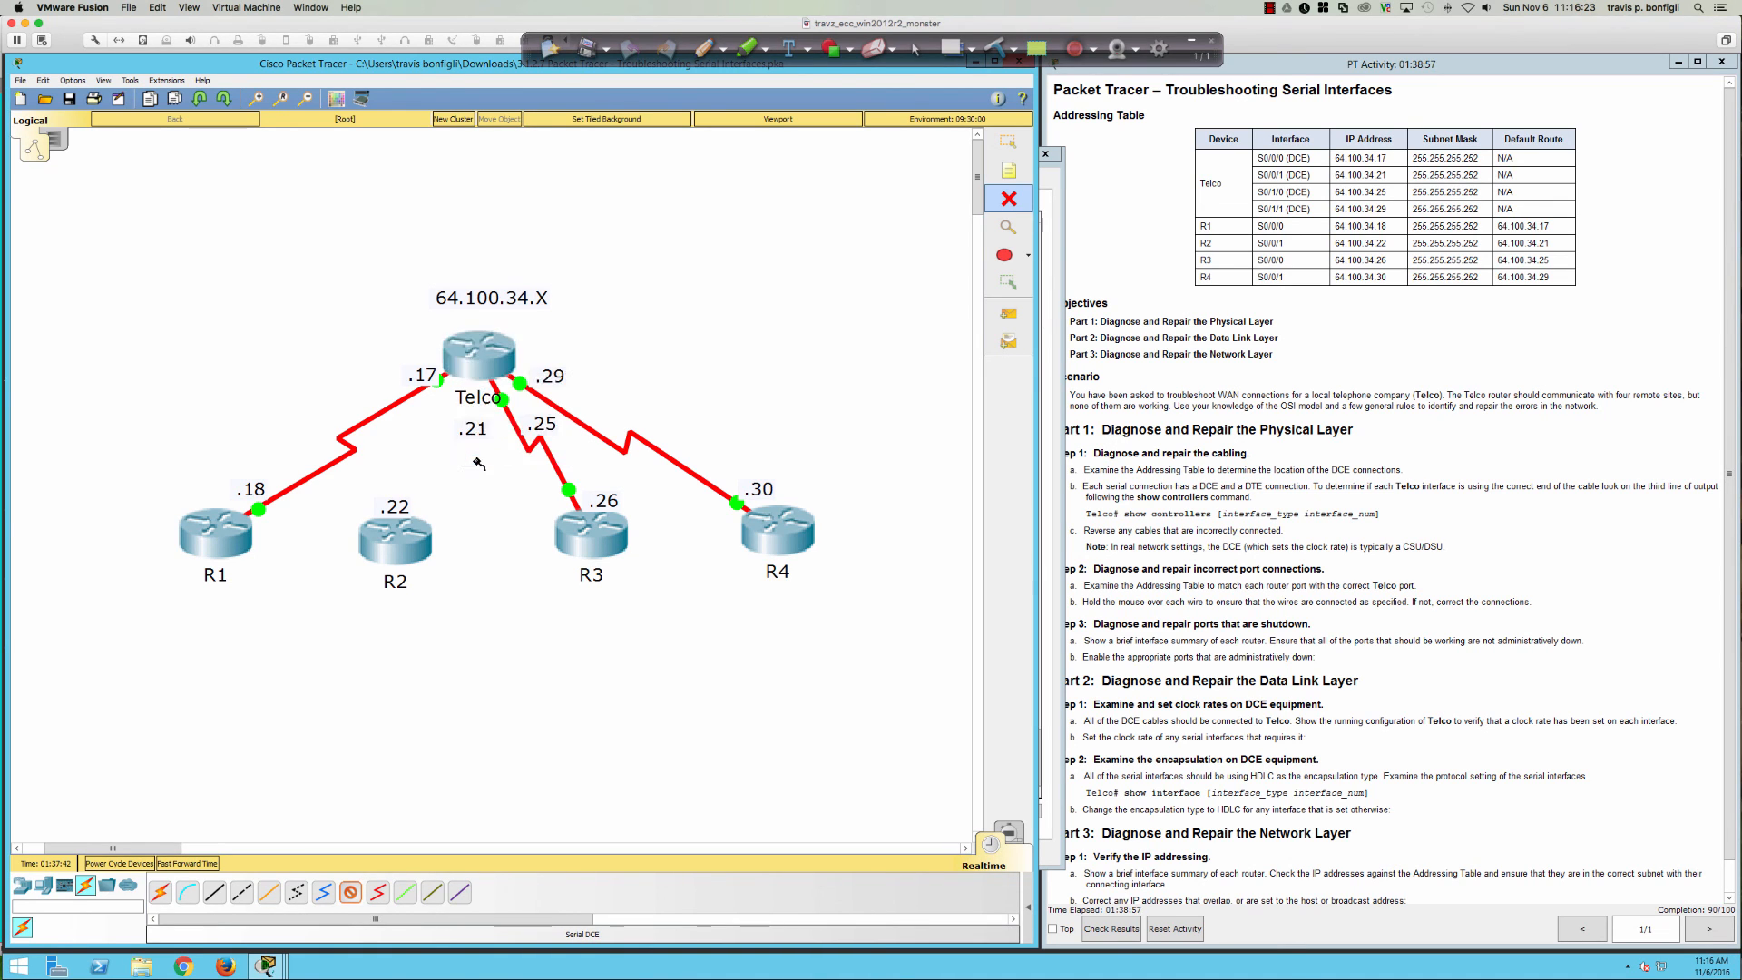
pyautogui.click(407, 523)
pyautogui.click(409, 521)
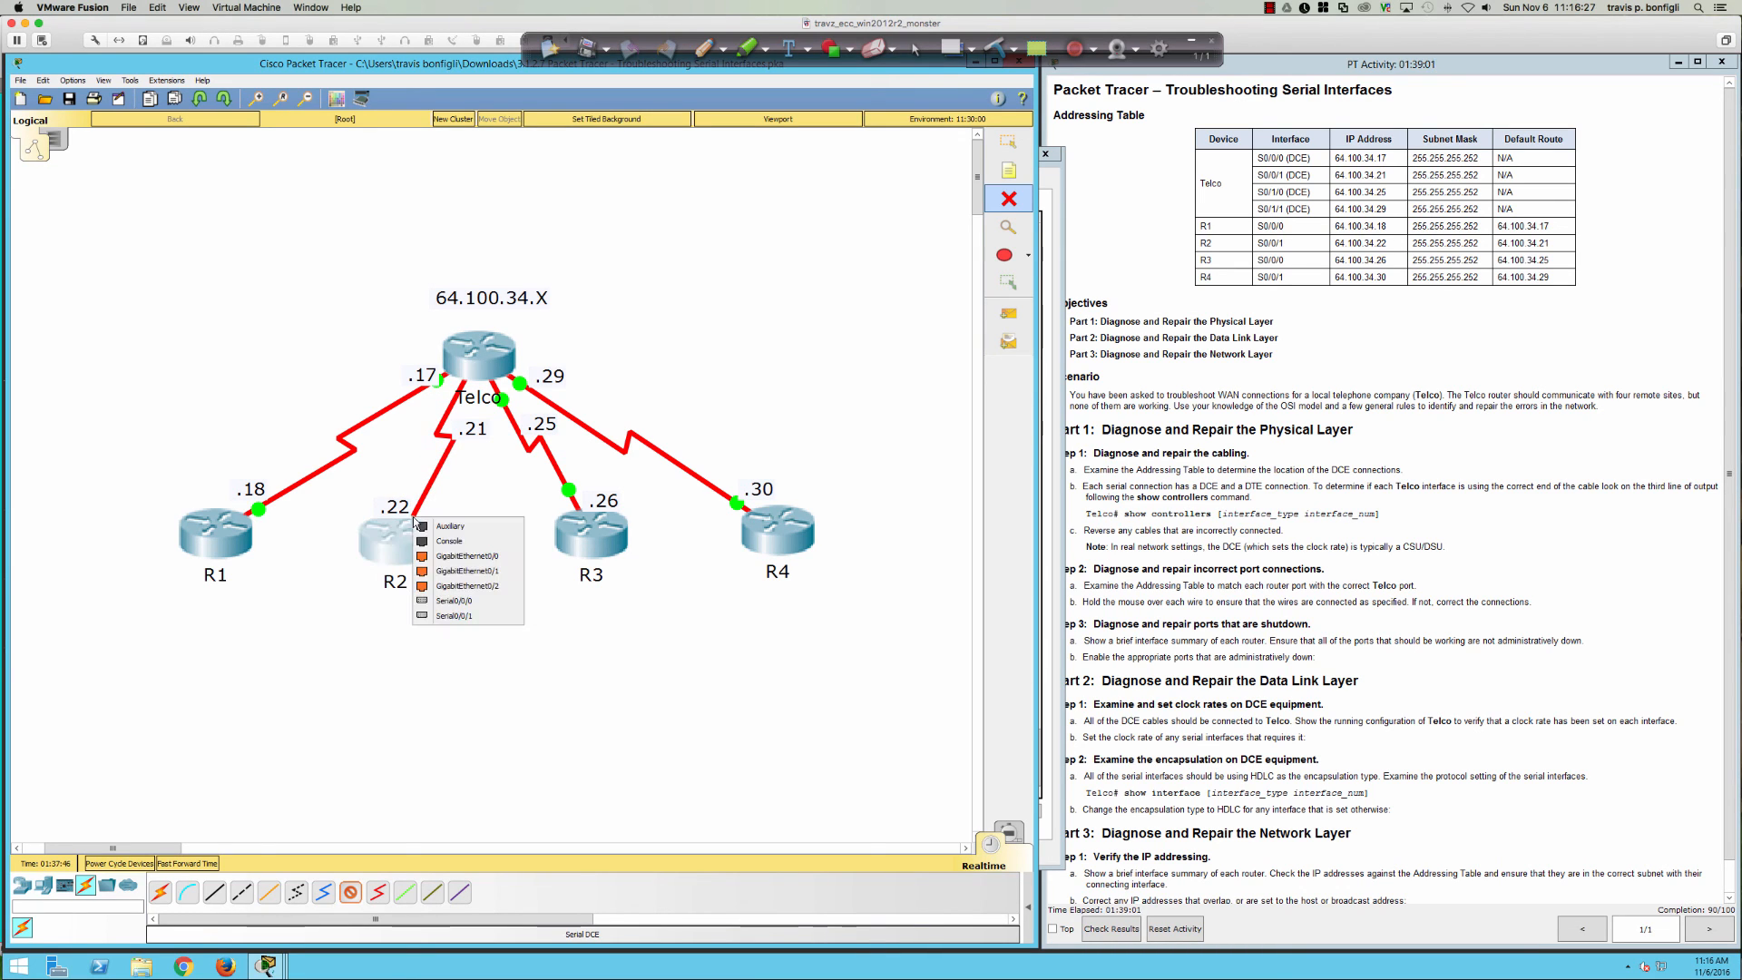
pyautogui.click(483, 618)
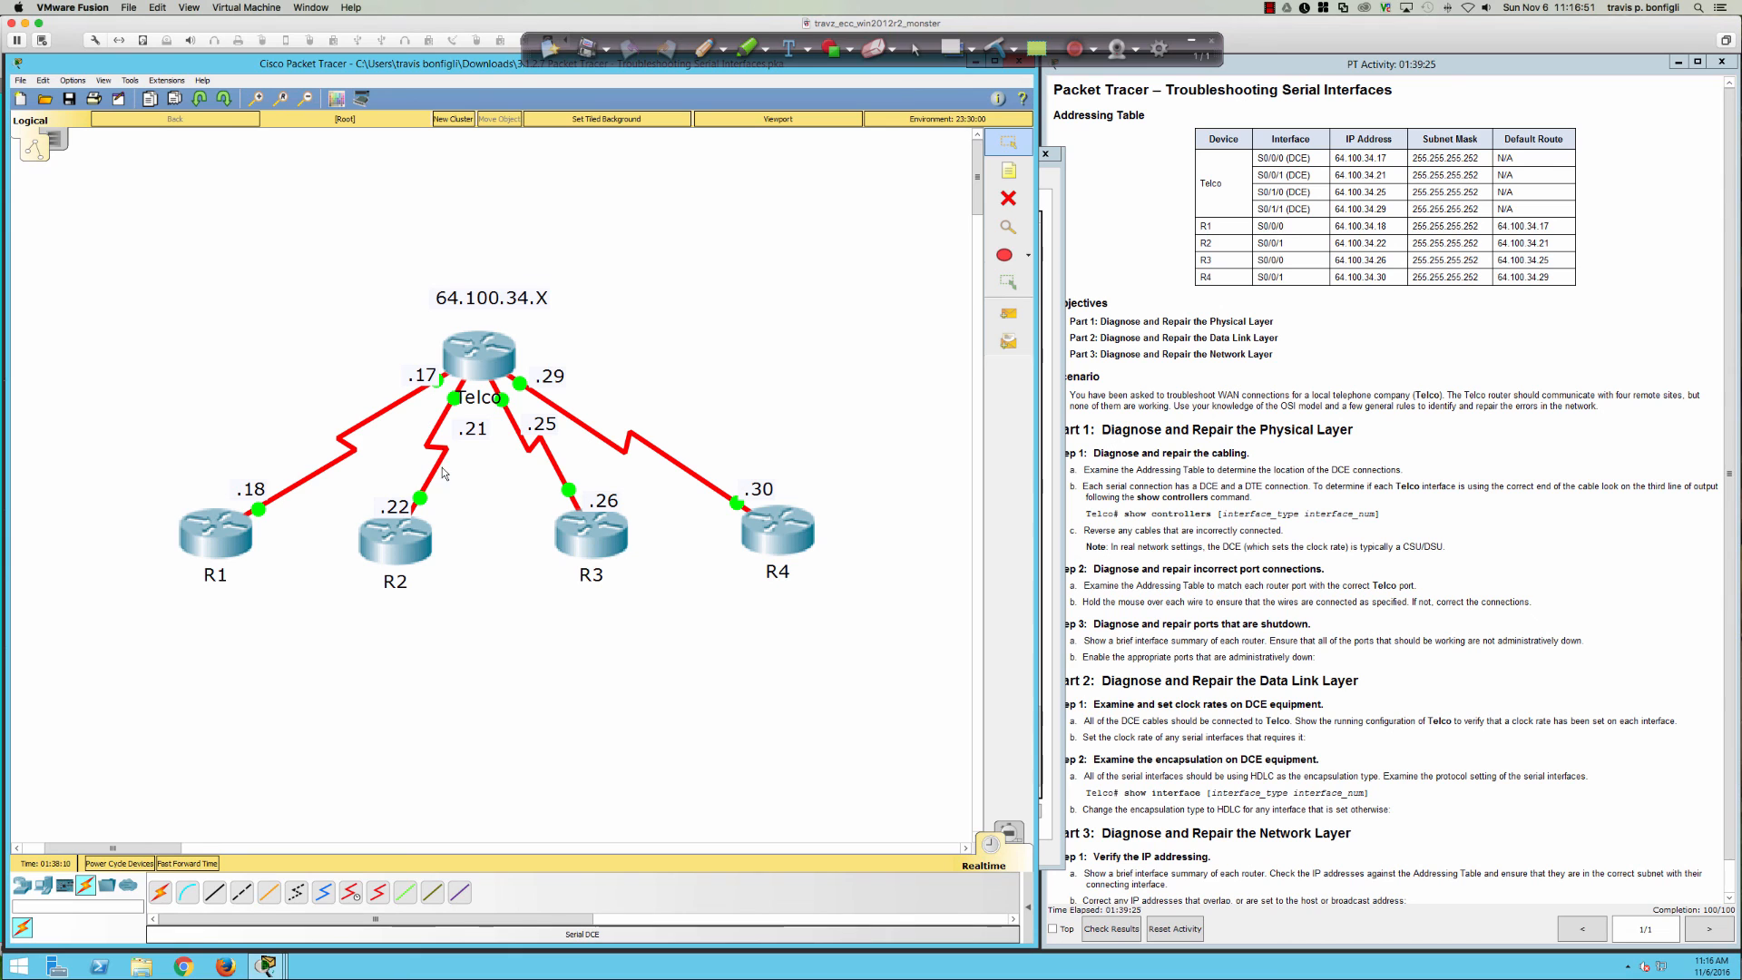
# - Check R2's command line for Serial0/0/1 link status messages and bring back a clean prompt
pyautogui.click(403, 532)
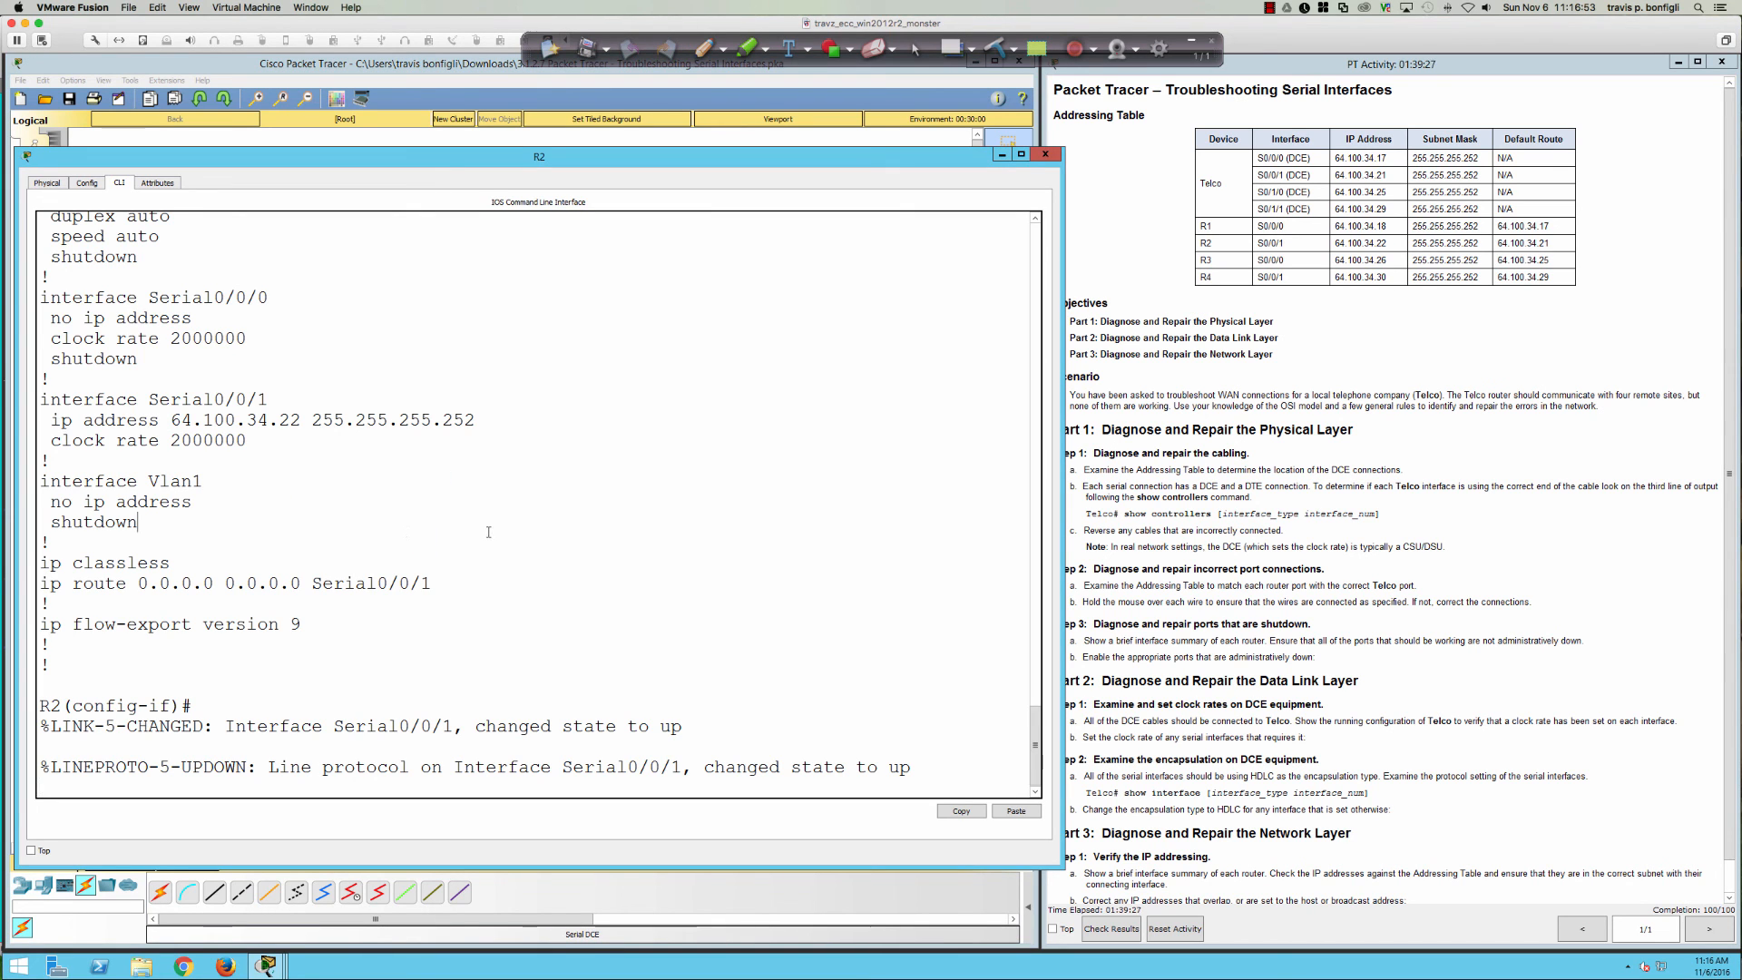
pyautogui.press('Return')
pyautogui.press('Return')
pyautogui.press('Return')
pyautogui.press('Return')
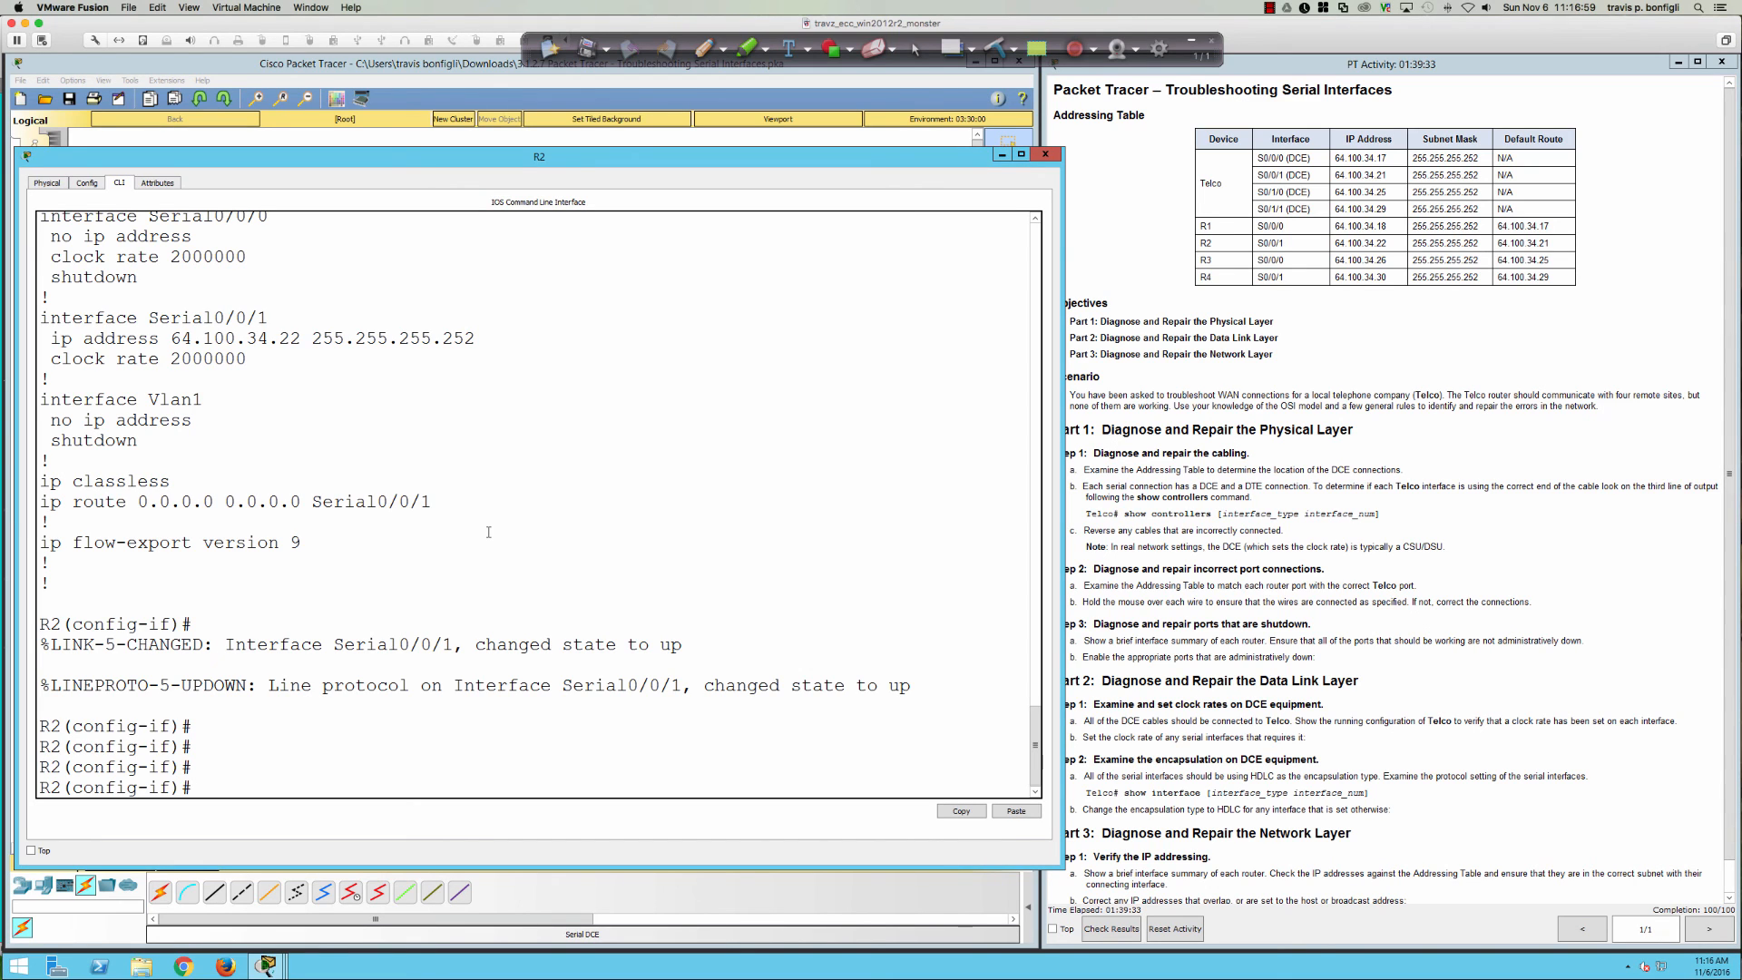
pyautogui.click(428, 140)
# - Review Telco's configuration output and Serial0/0/1 link status messages, and return to the topology
pyautogui.click(481, 356)
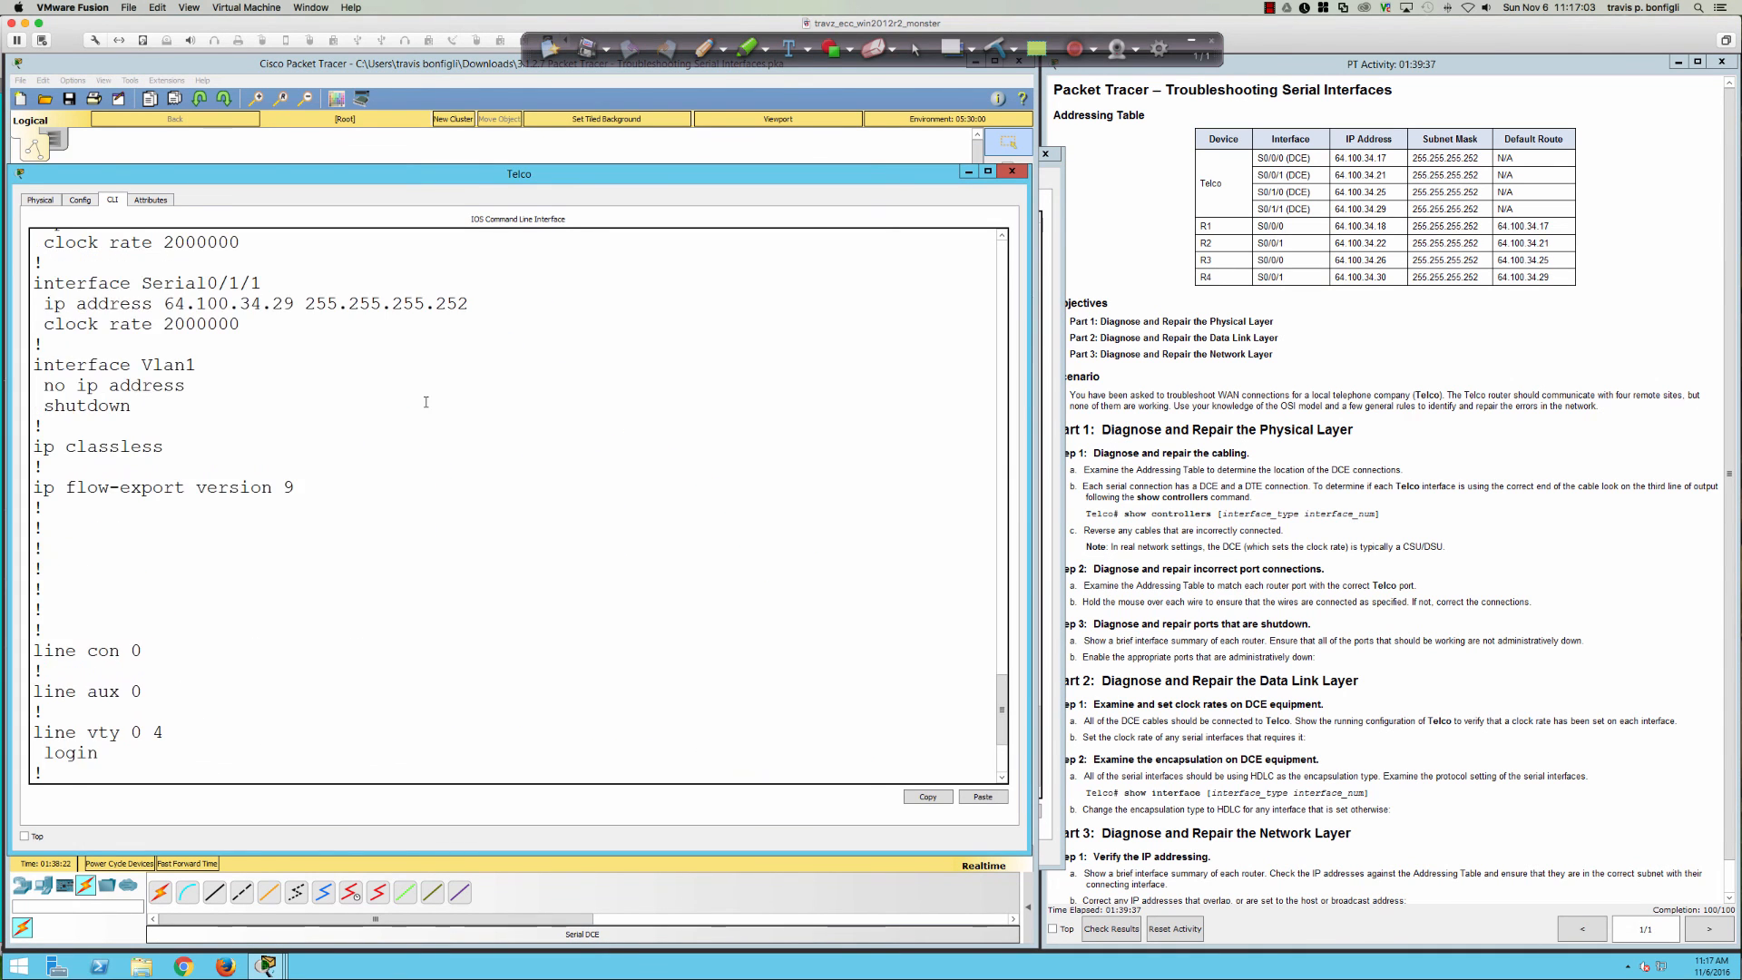
pyautogui.scroll(15, 426, 402)
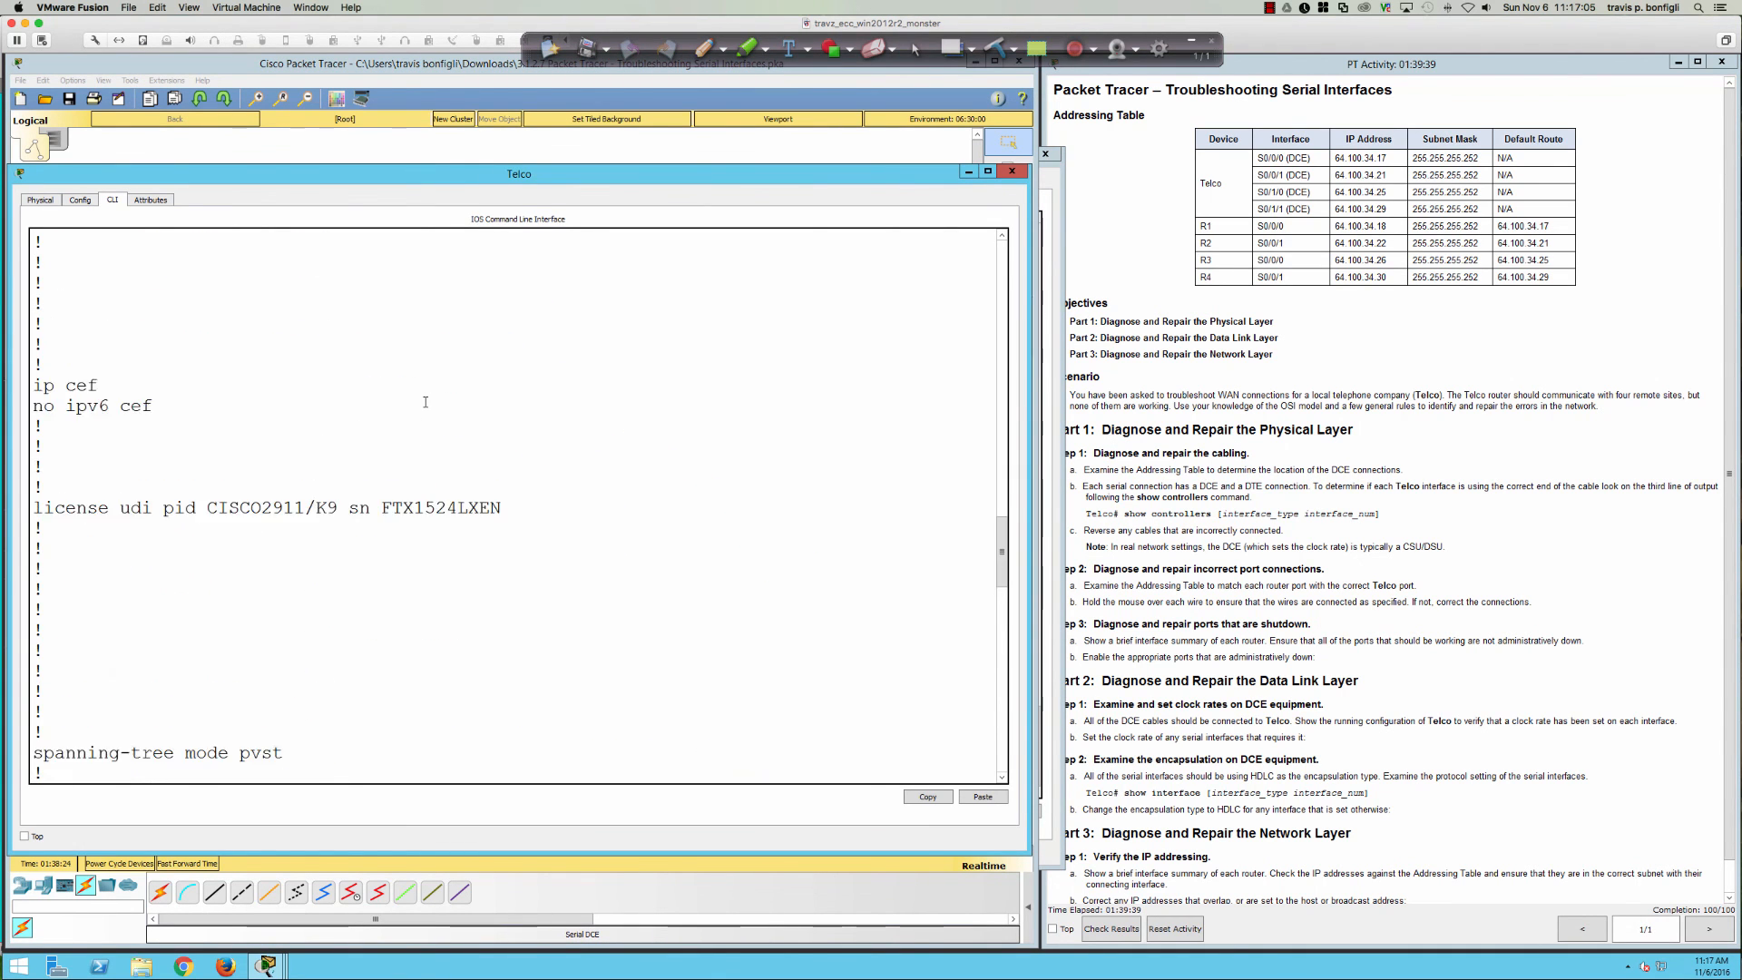
pyautogui.scroll(20, 426, 402)
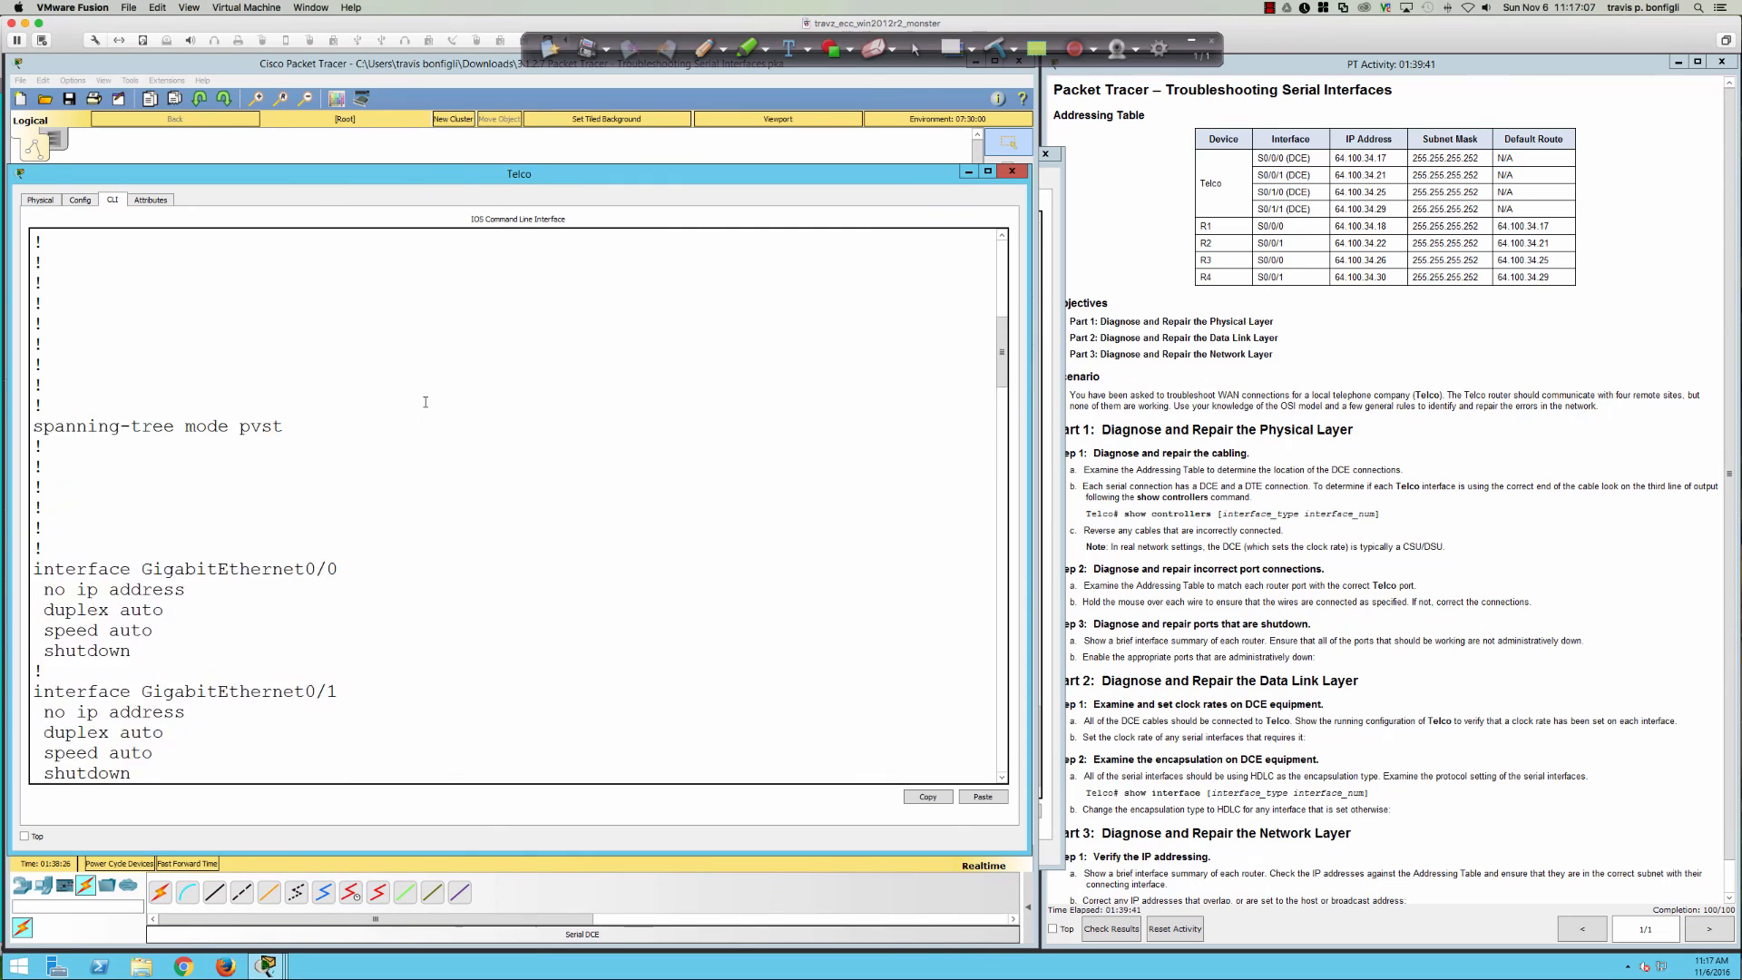
pyautogui.scroll(8, 426, 402)
pyautogui.scroll(-3, 425, 402)
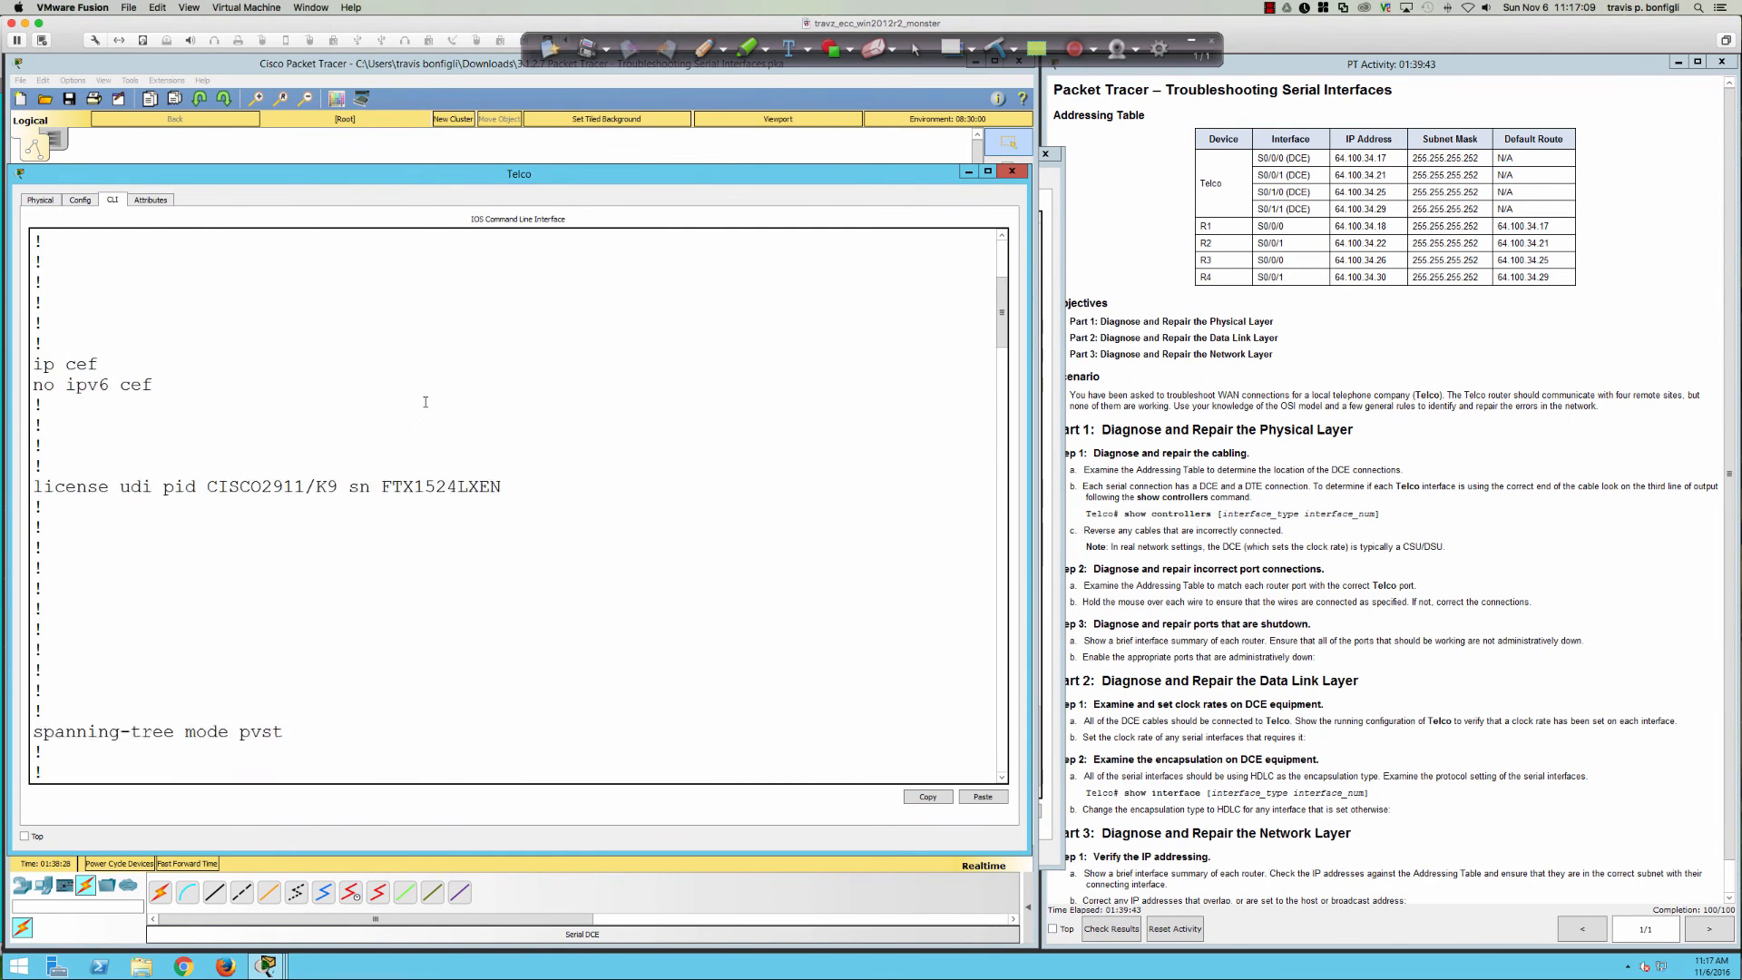
pyautogui.scroll(-20, 426, 402)
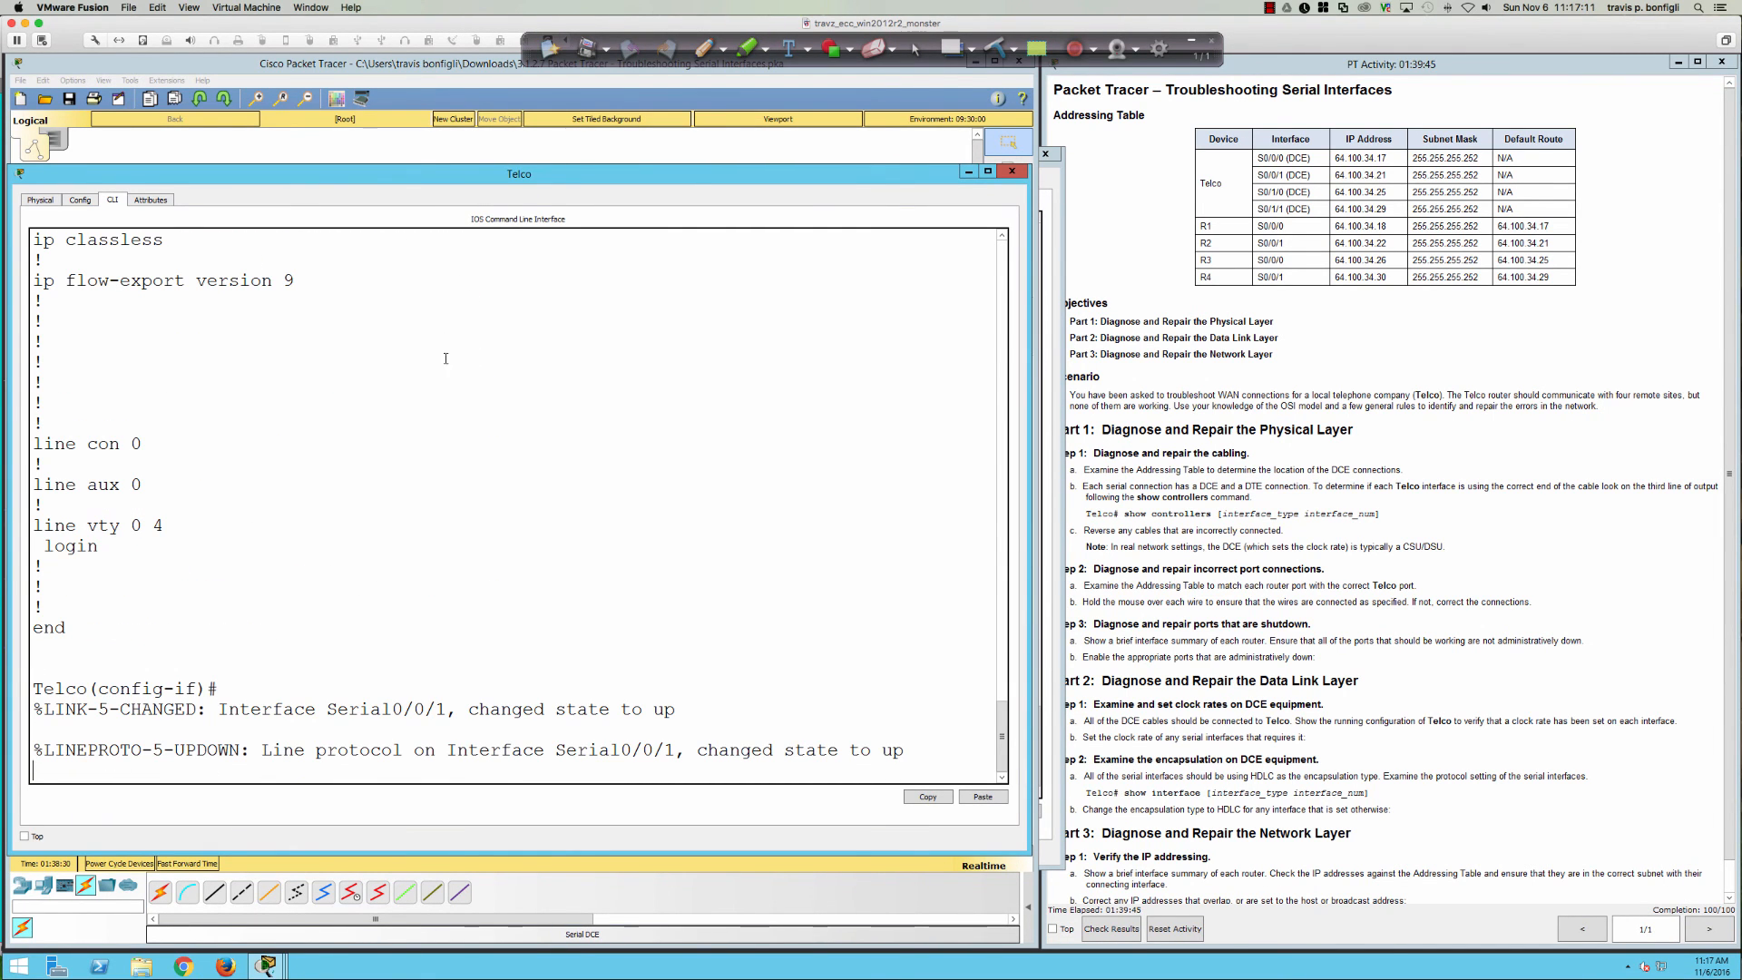
pyautogui.click(452, 139)
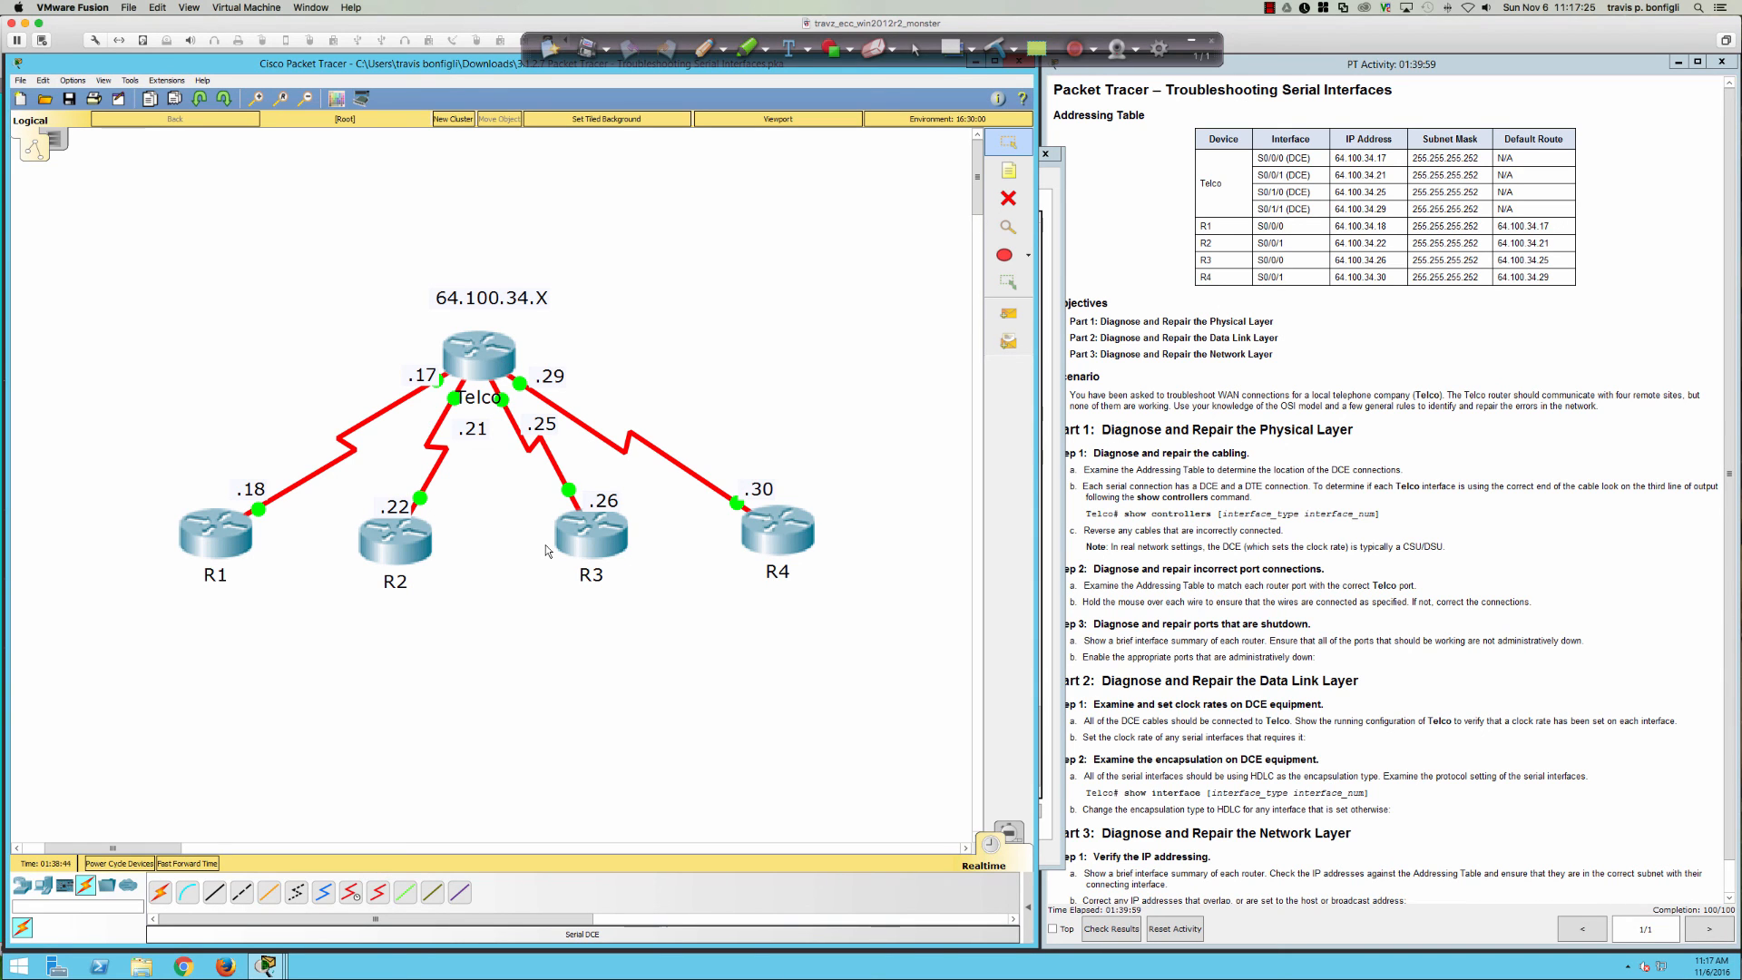
# - Display R3's running configuration with do sh run, review its serial interface settings, and return to the topology
pyautogui.click(590, 540)
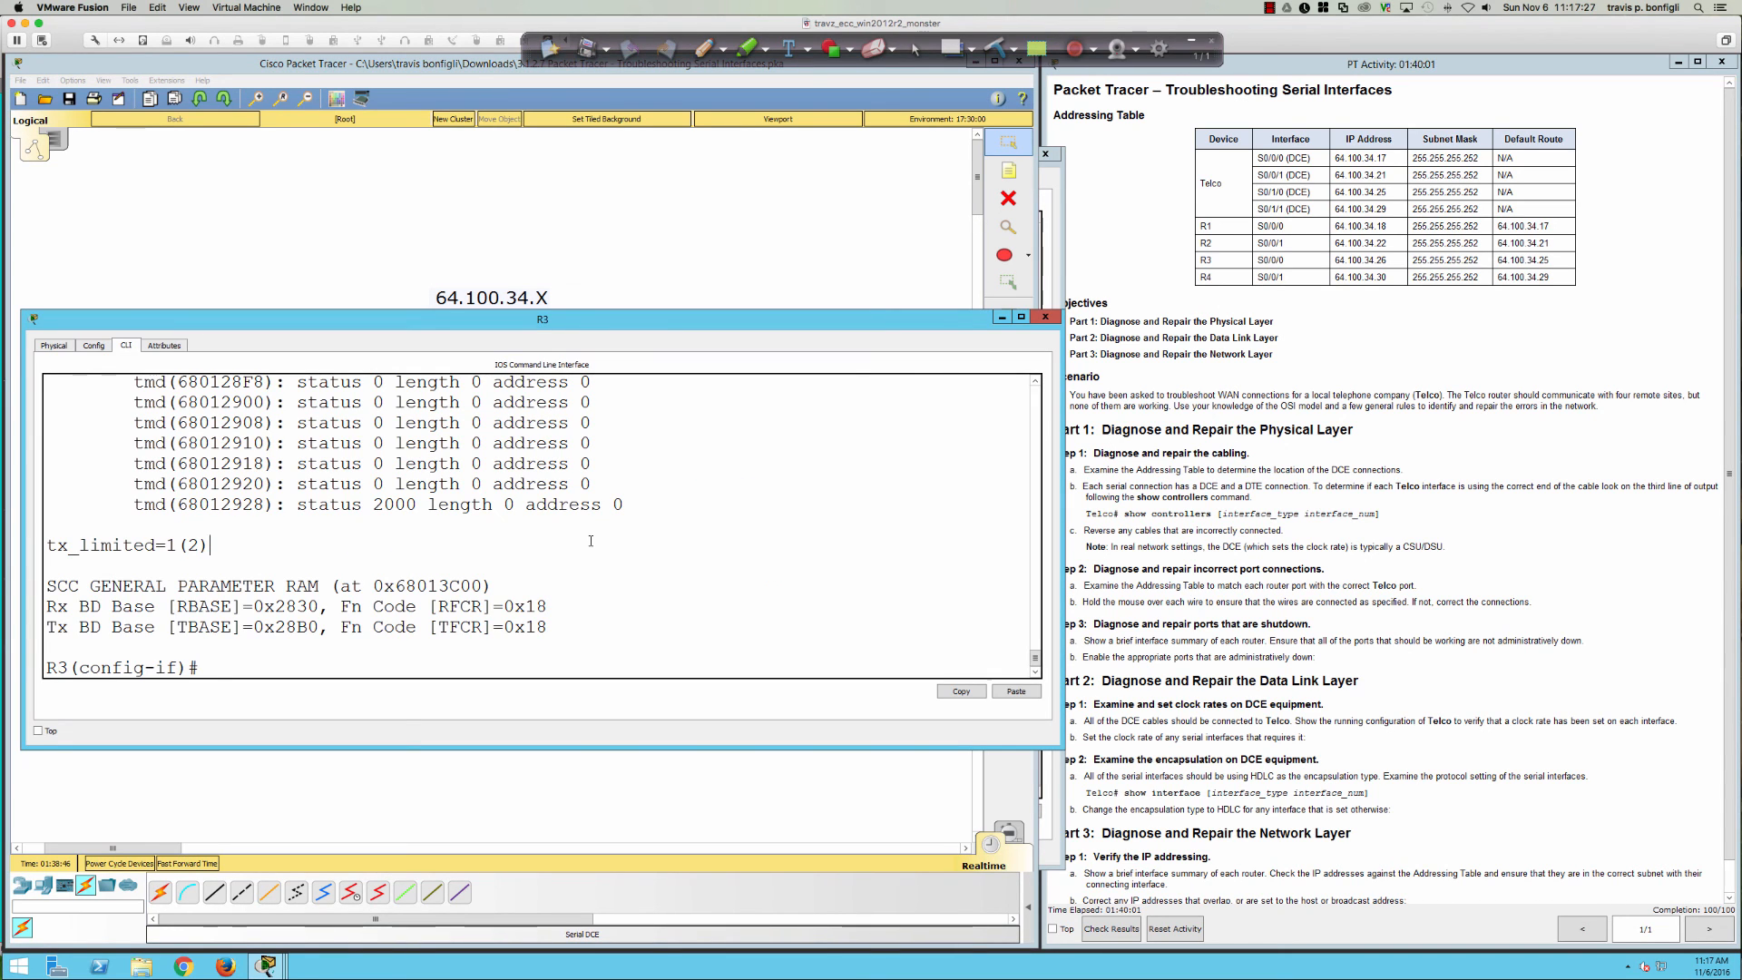
pyautogui.write('do sh run')
pyautogui.press('Return')
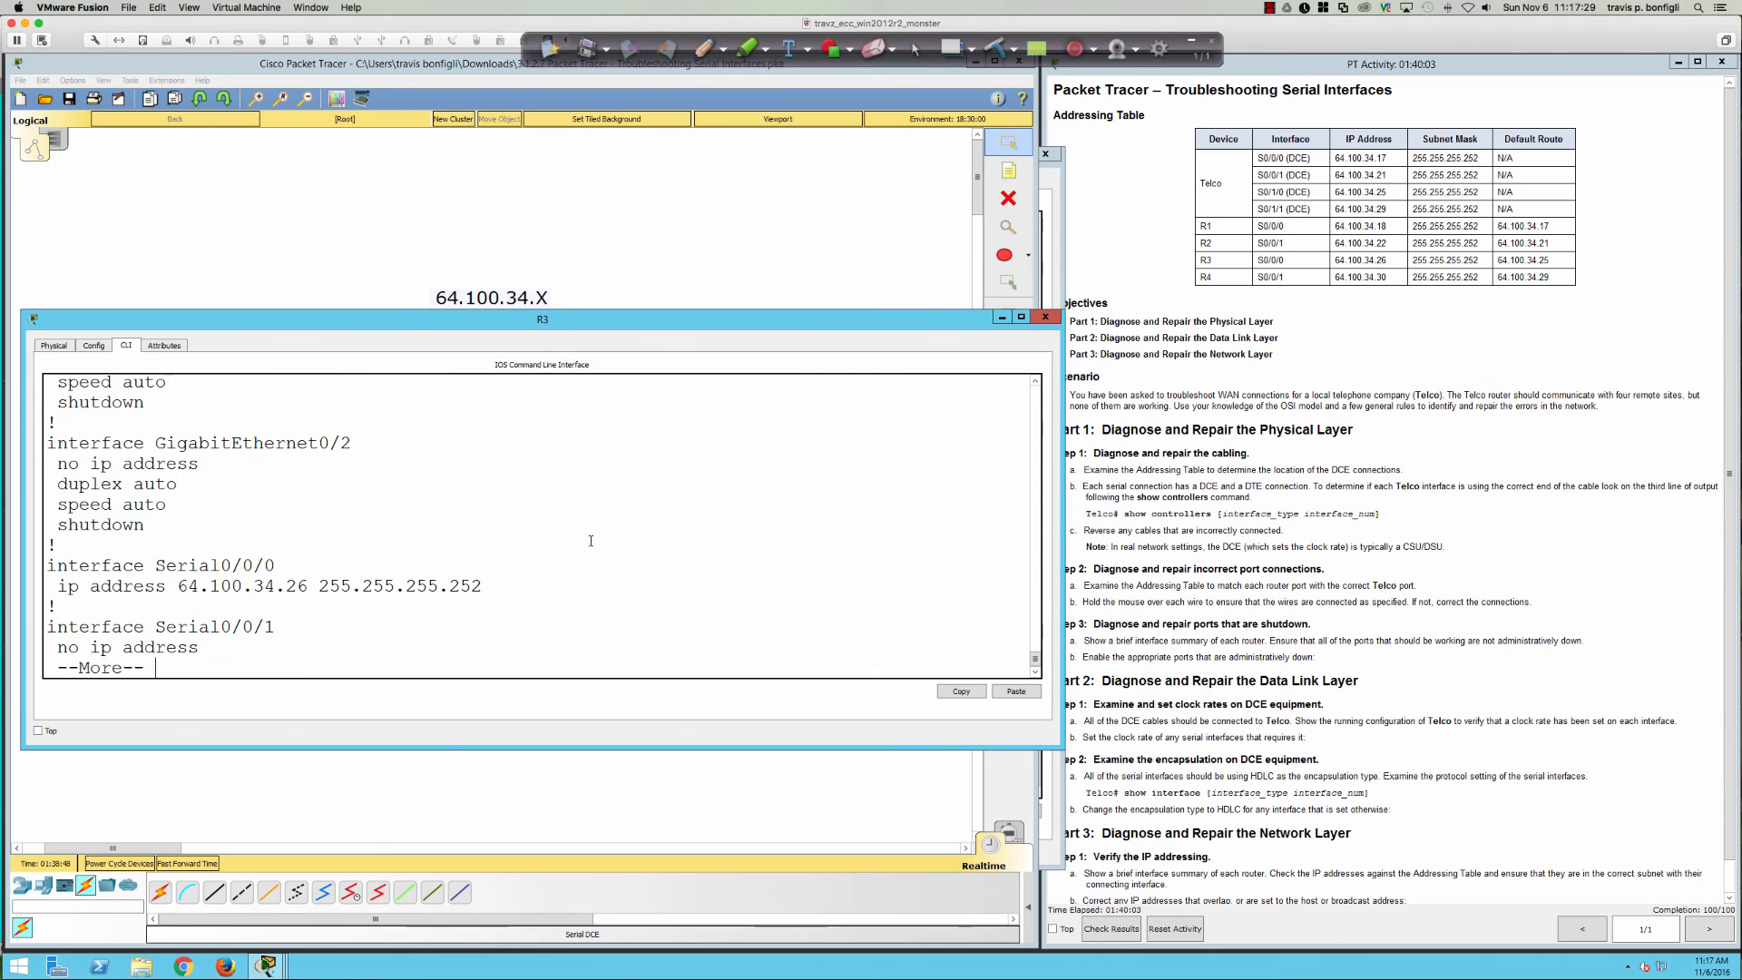
pyautogui.press('space')
pyautogui.press('space')
pyautogui.scroll(2, 394, 552)
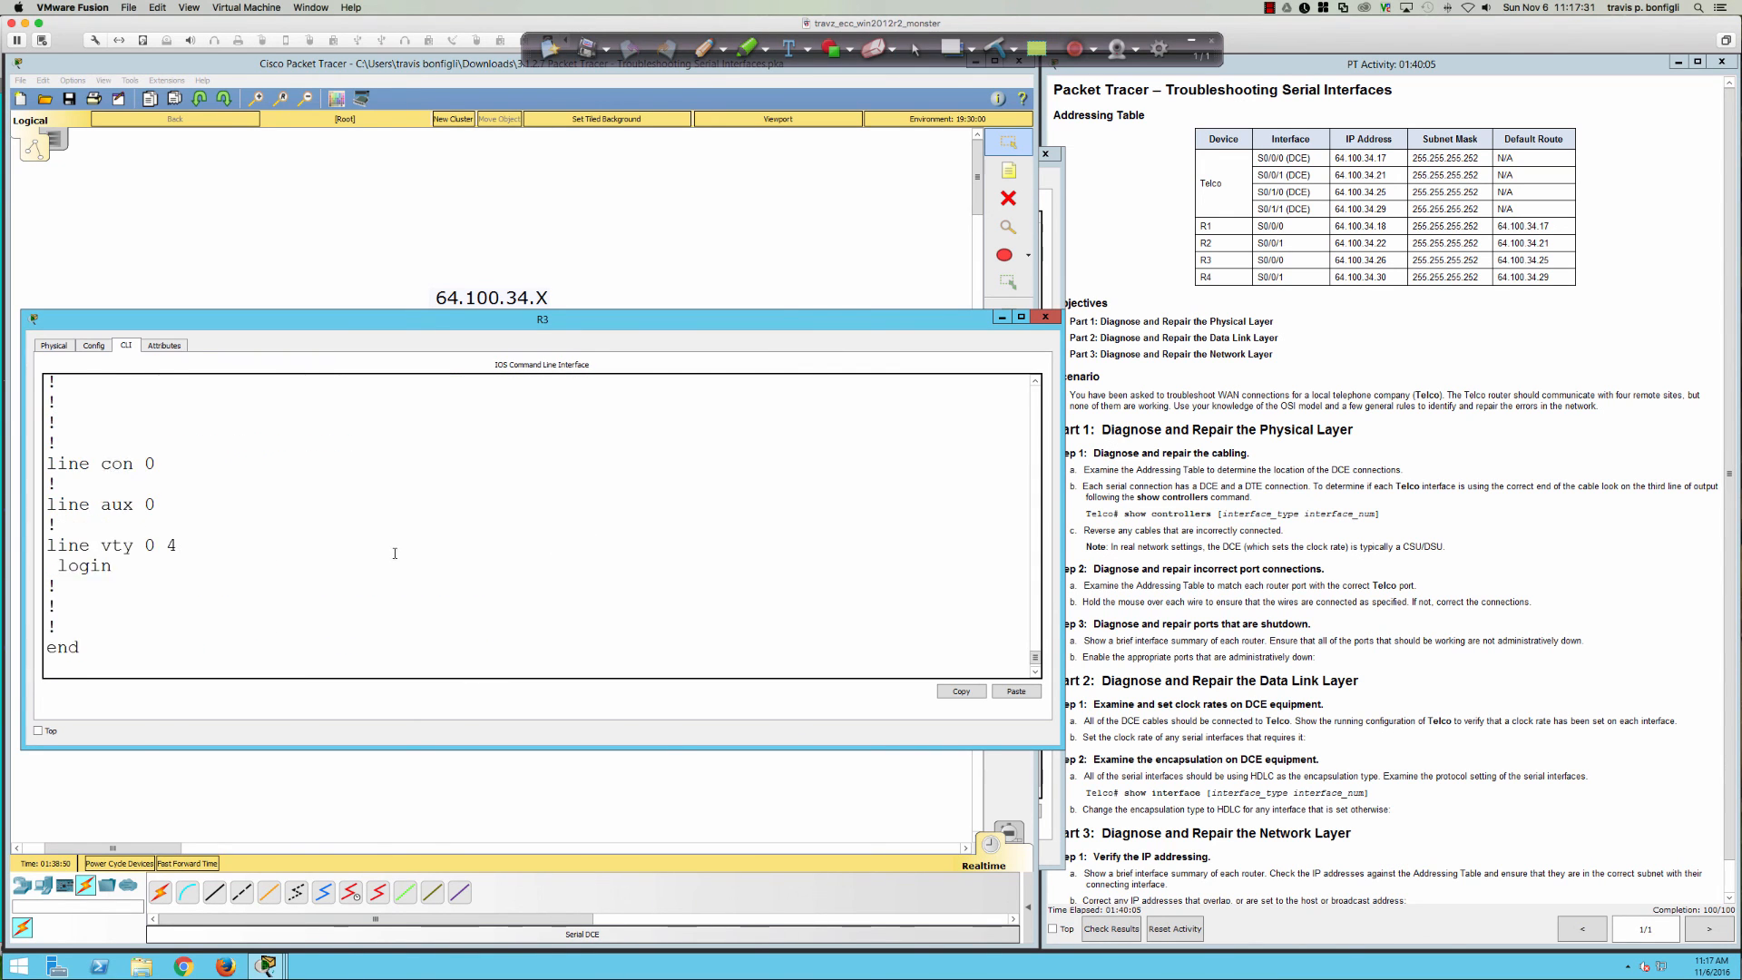
pyautogui.click(772, 813)
# - Display R4's running configuration with sh run and review its serial interfaces and default routes
pyautogui.click(764, 559)
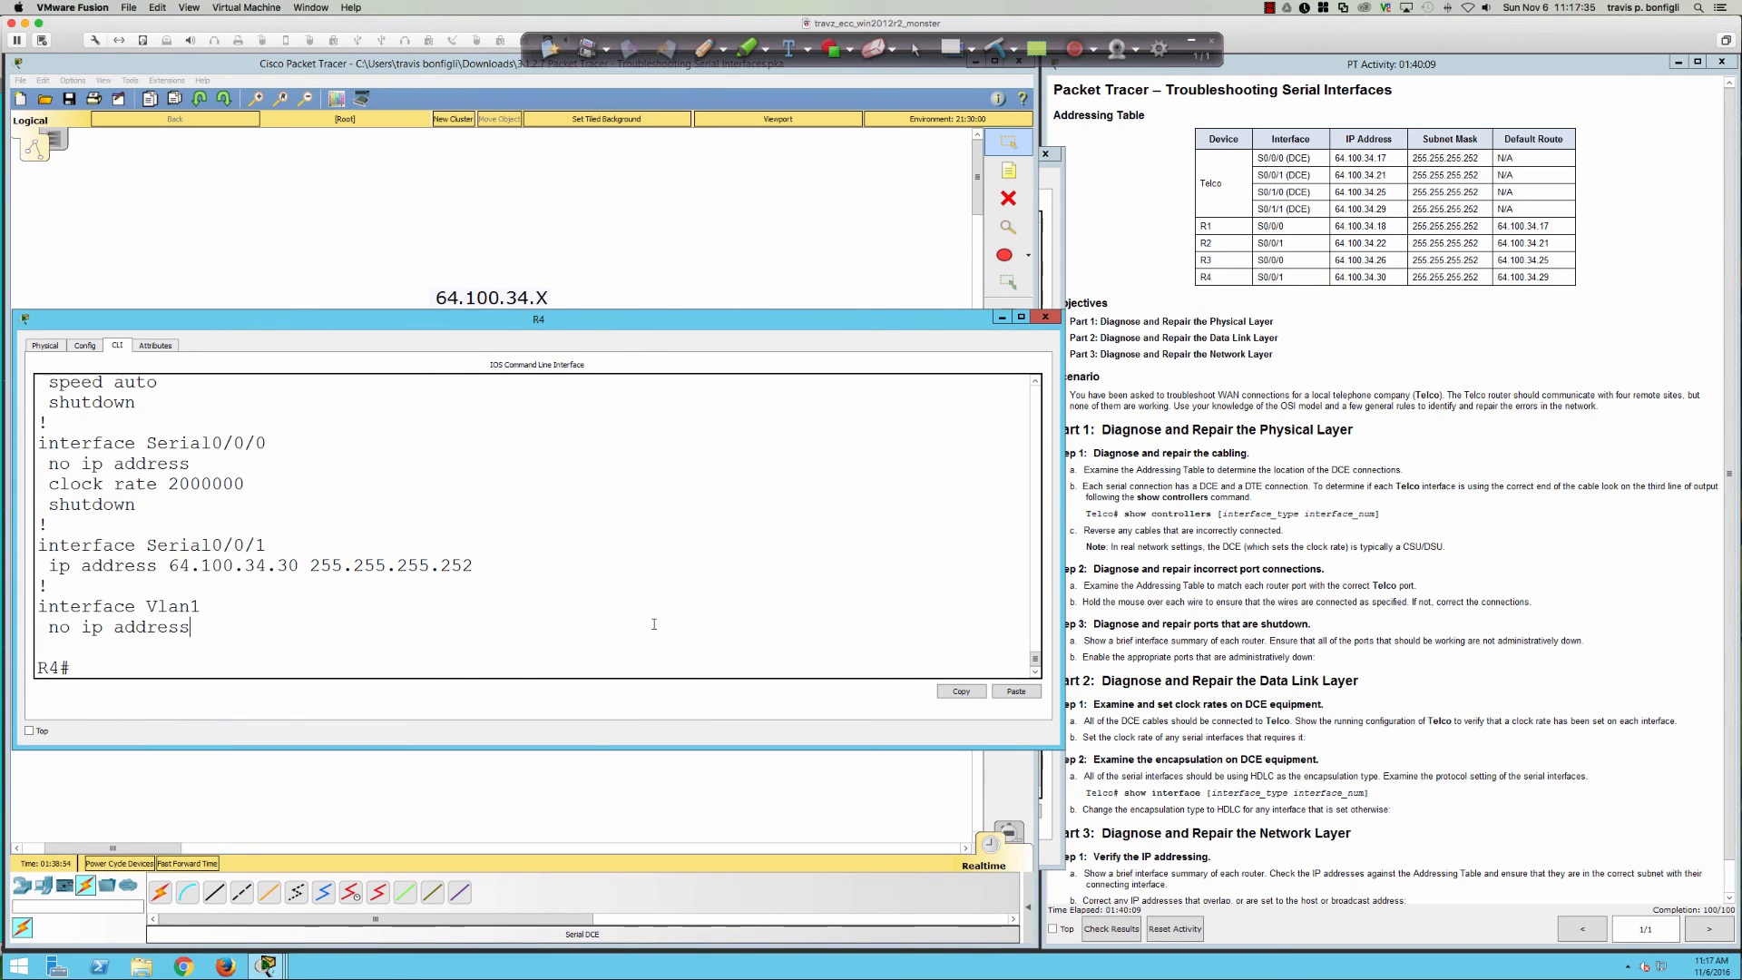
pyautogui.write('sh run')
pyautogui.press('Return')
pyautogui.press('space')
pyautogui.press('space')
pyautogui.press('space')
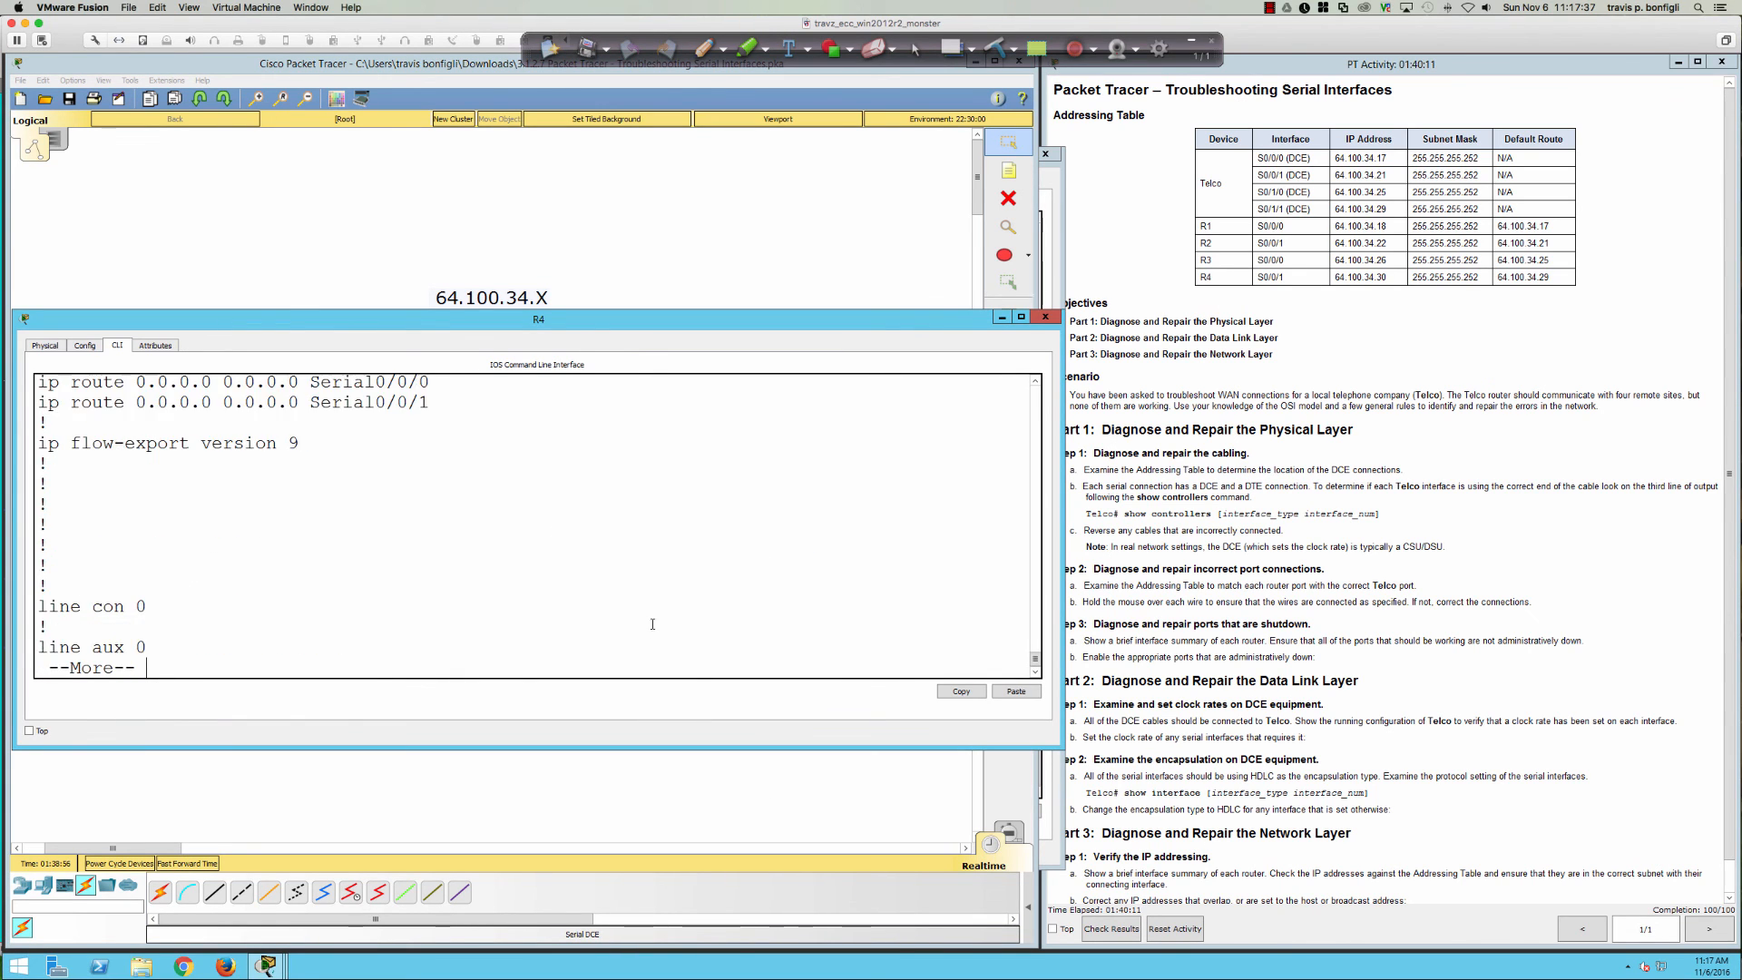
pyautogui.press('space')
pyautogui.scroll(3, 381, 581)
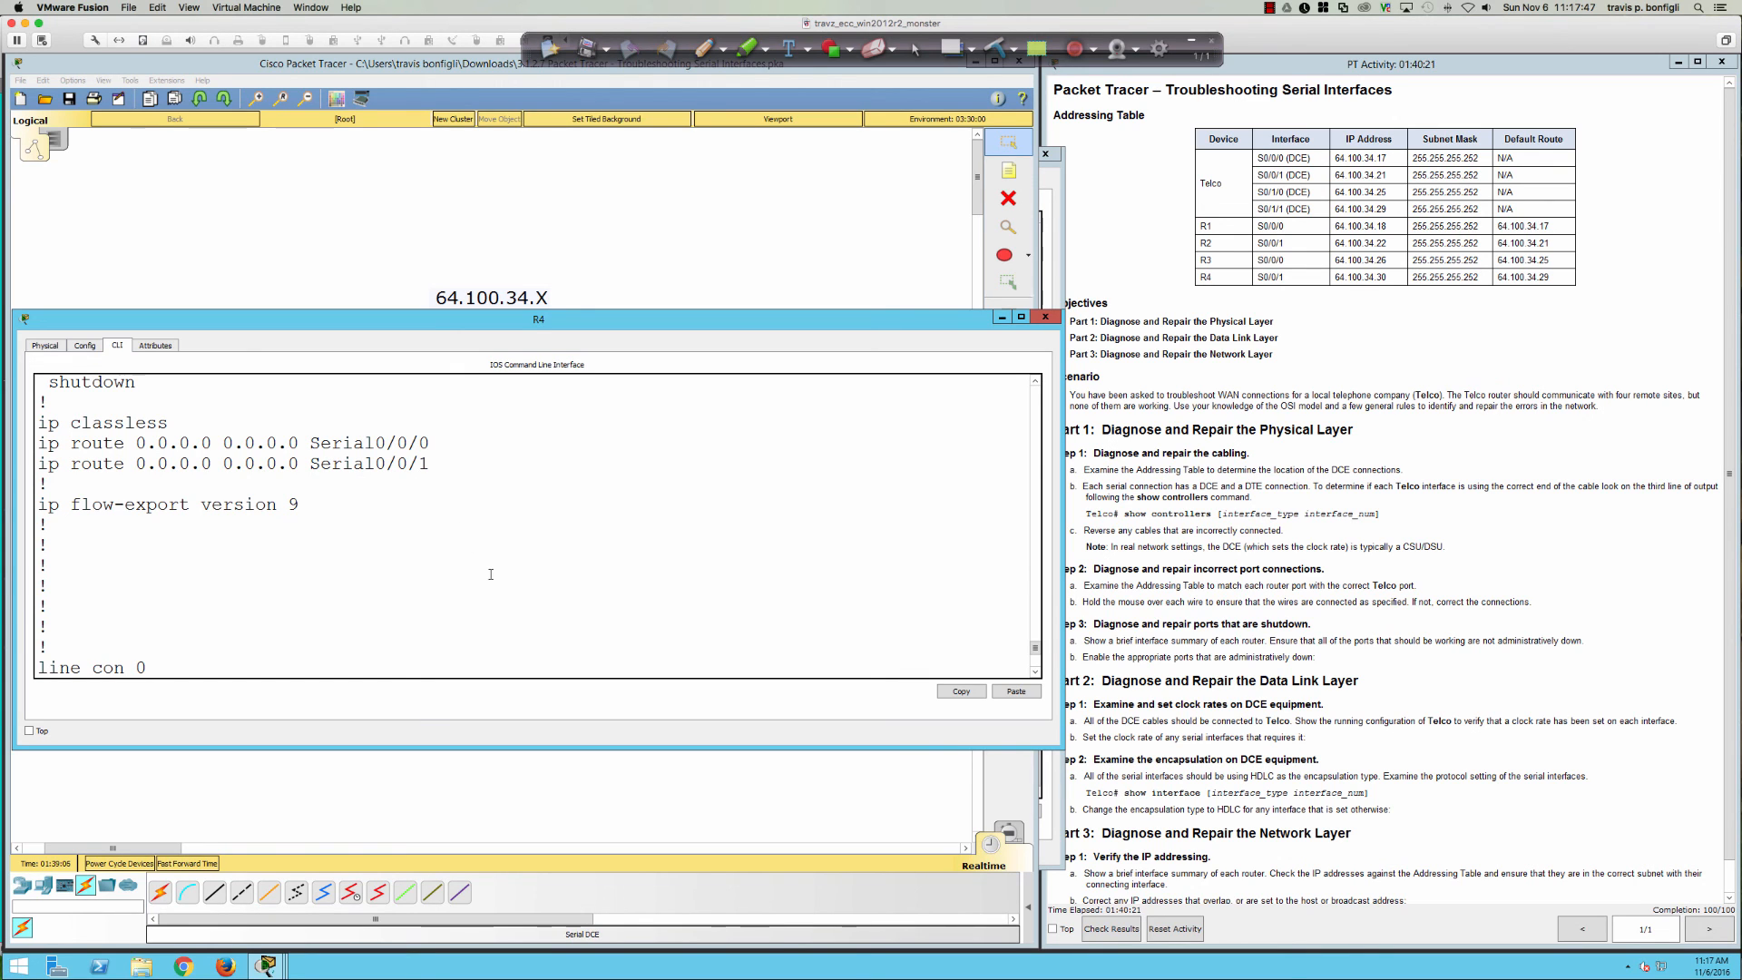
# - Skip to the end of R4's running configuration and display its interface status summary with sh ip int bri
pyautogui.click(586, 799)
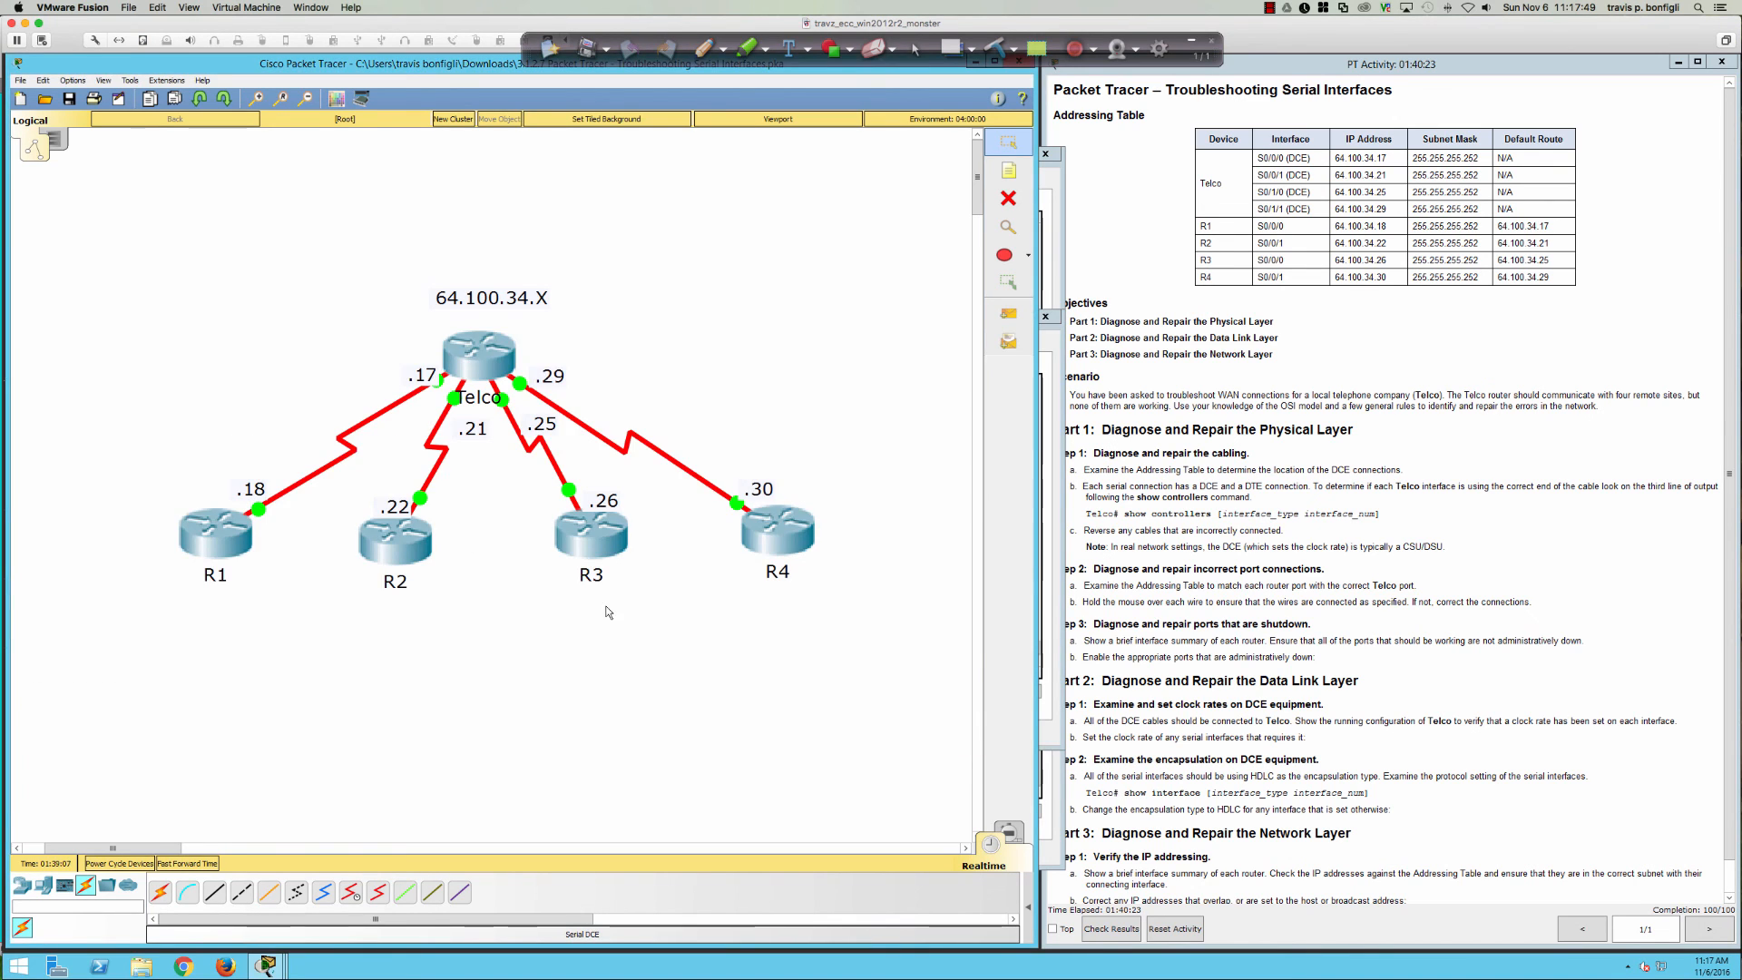
pyautogui.click(759, 526)
pyautogui.press('space')
pyautogui.press('Return')
pyautogui.press('Return')
pyautogui.press('Return')
pyautogui.press('Return')
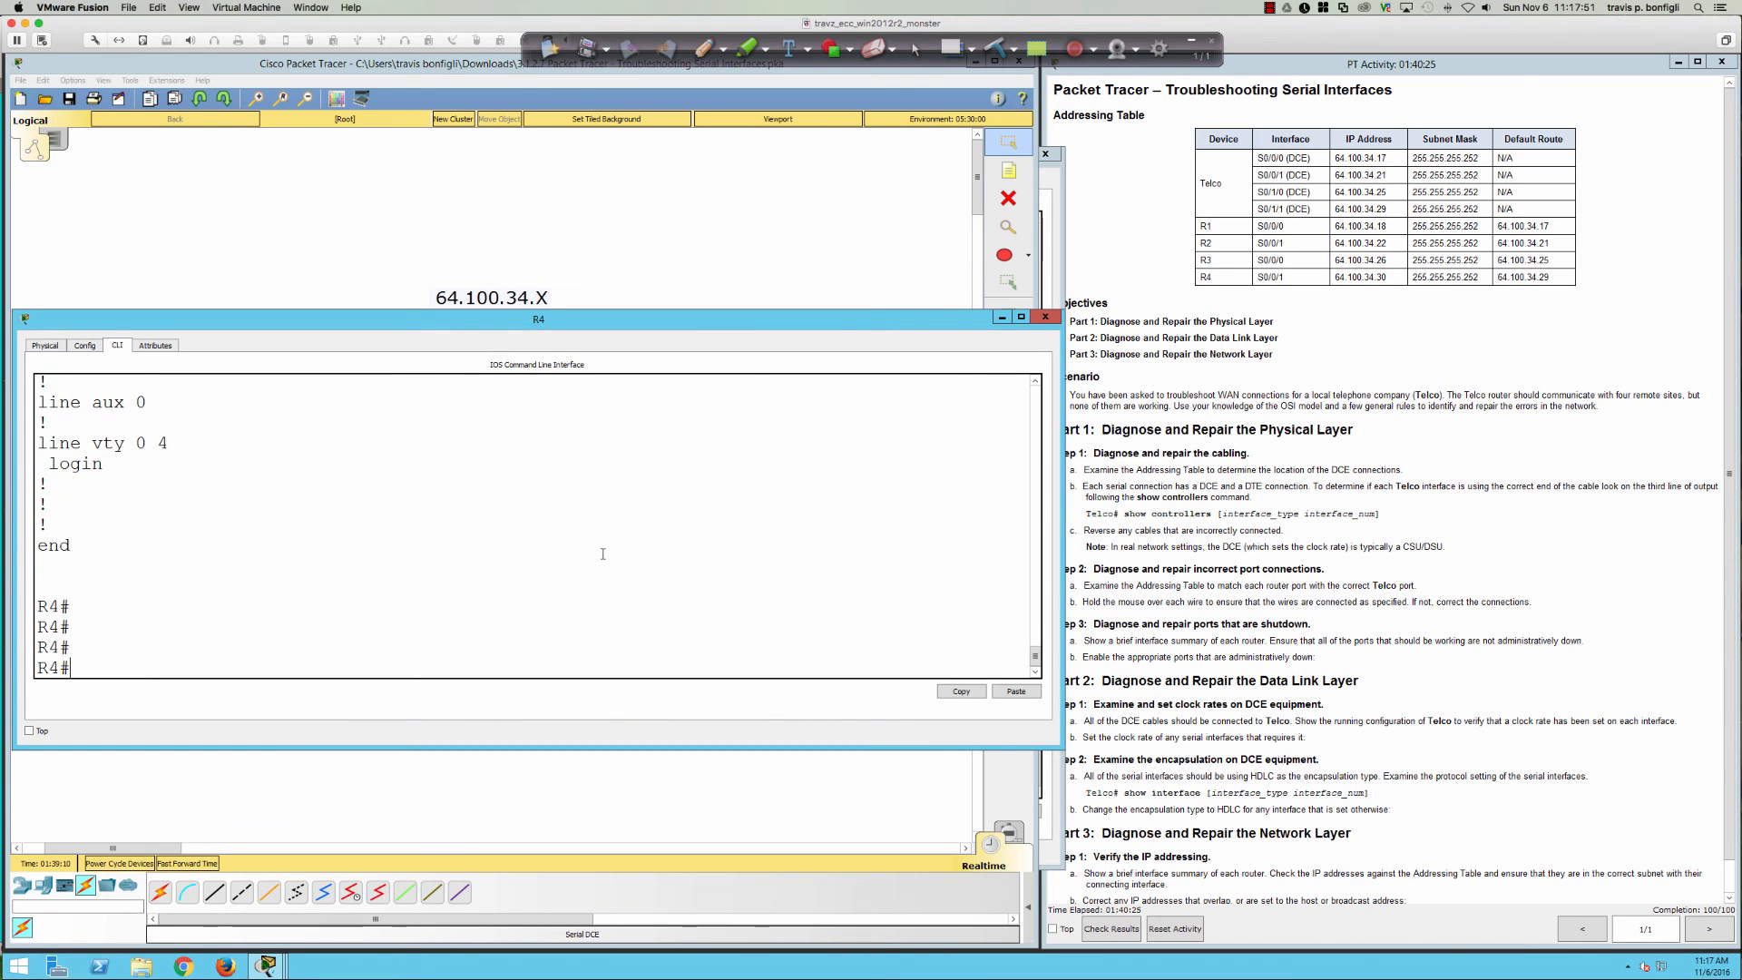
pyautogui.write('sh ip int bri')
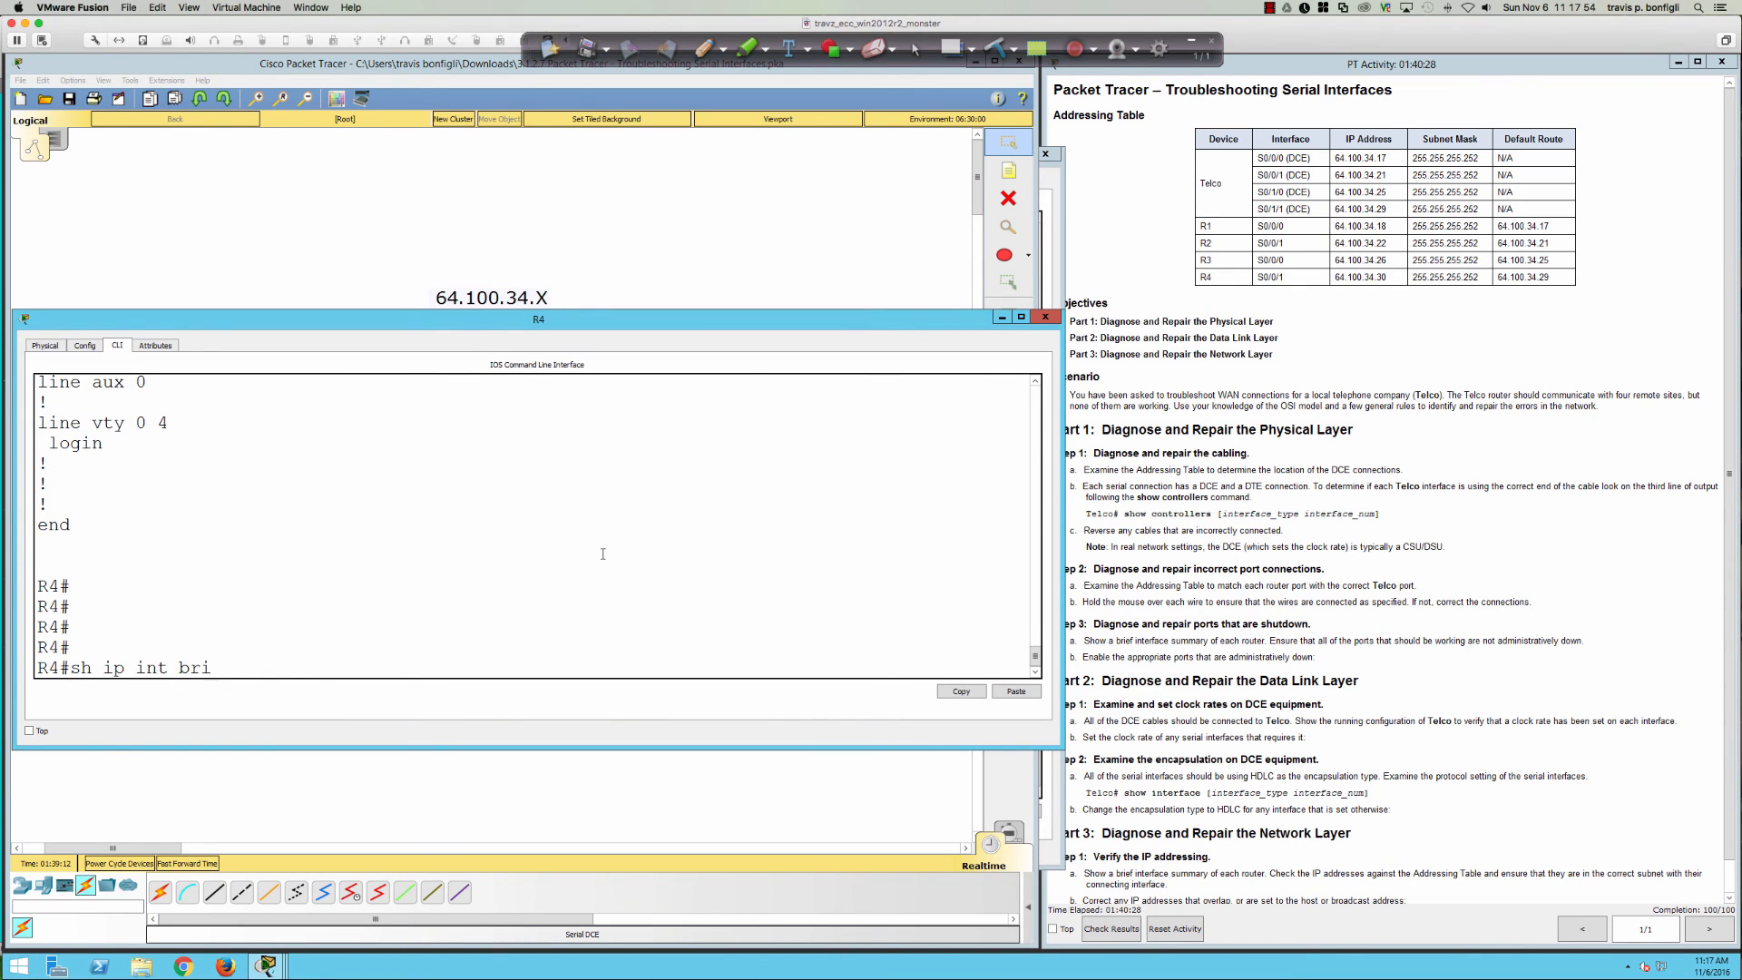
pyautogui.press('Return')
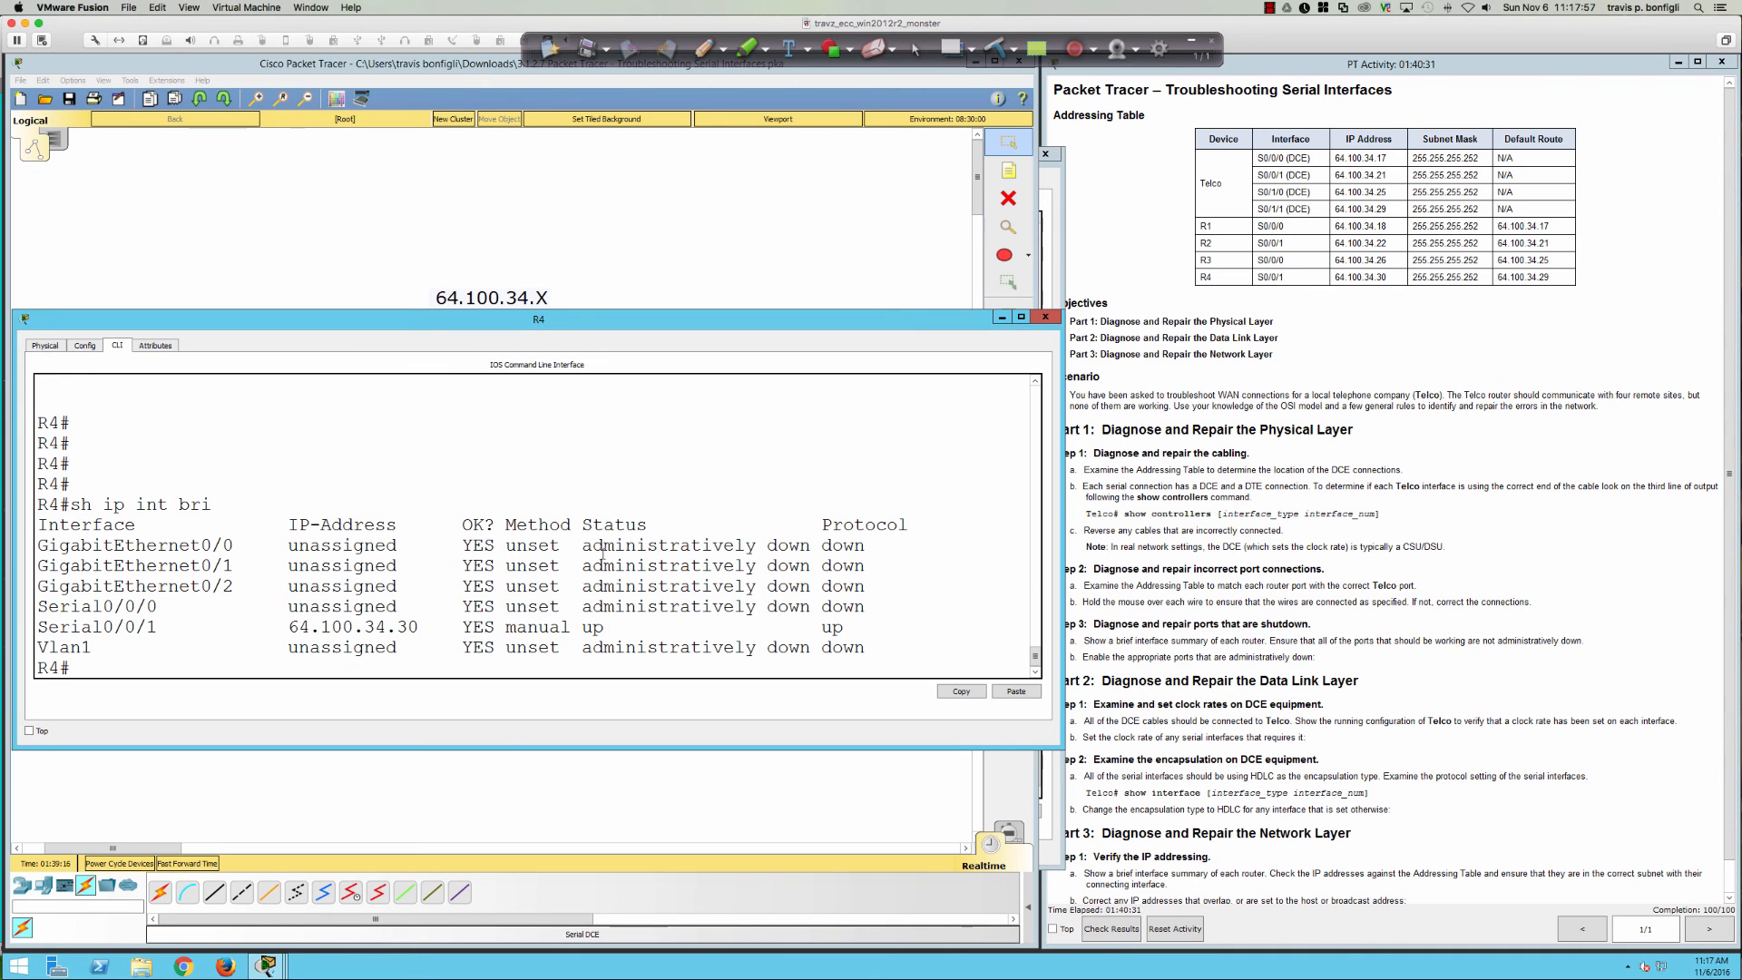
# - Display R4's routing table with sh ip route and check which interface its default route uses
pyautogui.write('sh ip route')
pyautogui.press('Return')
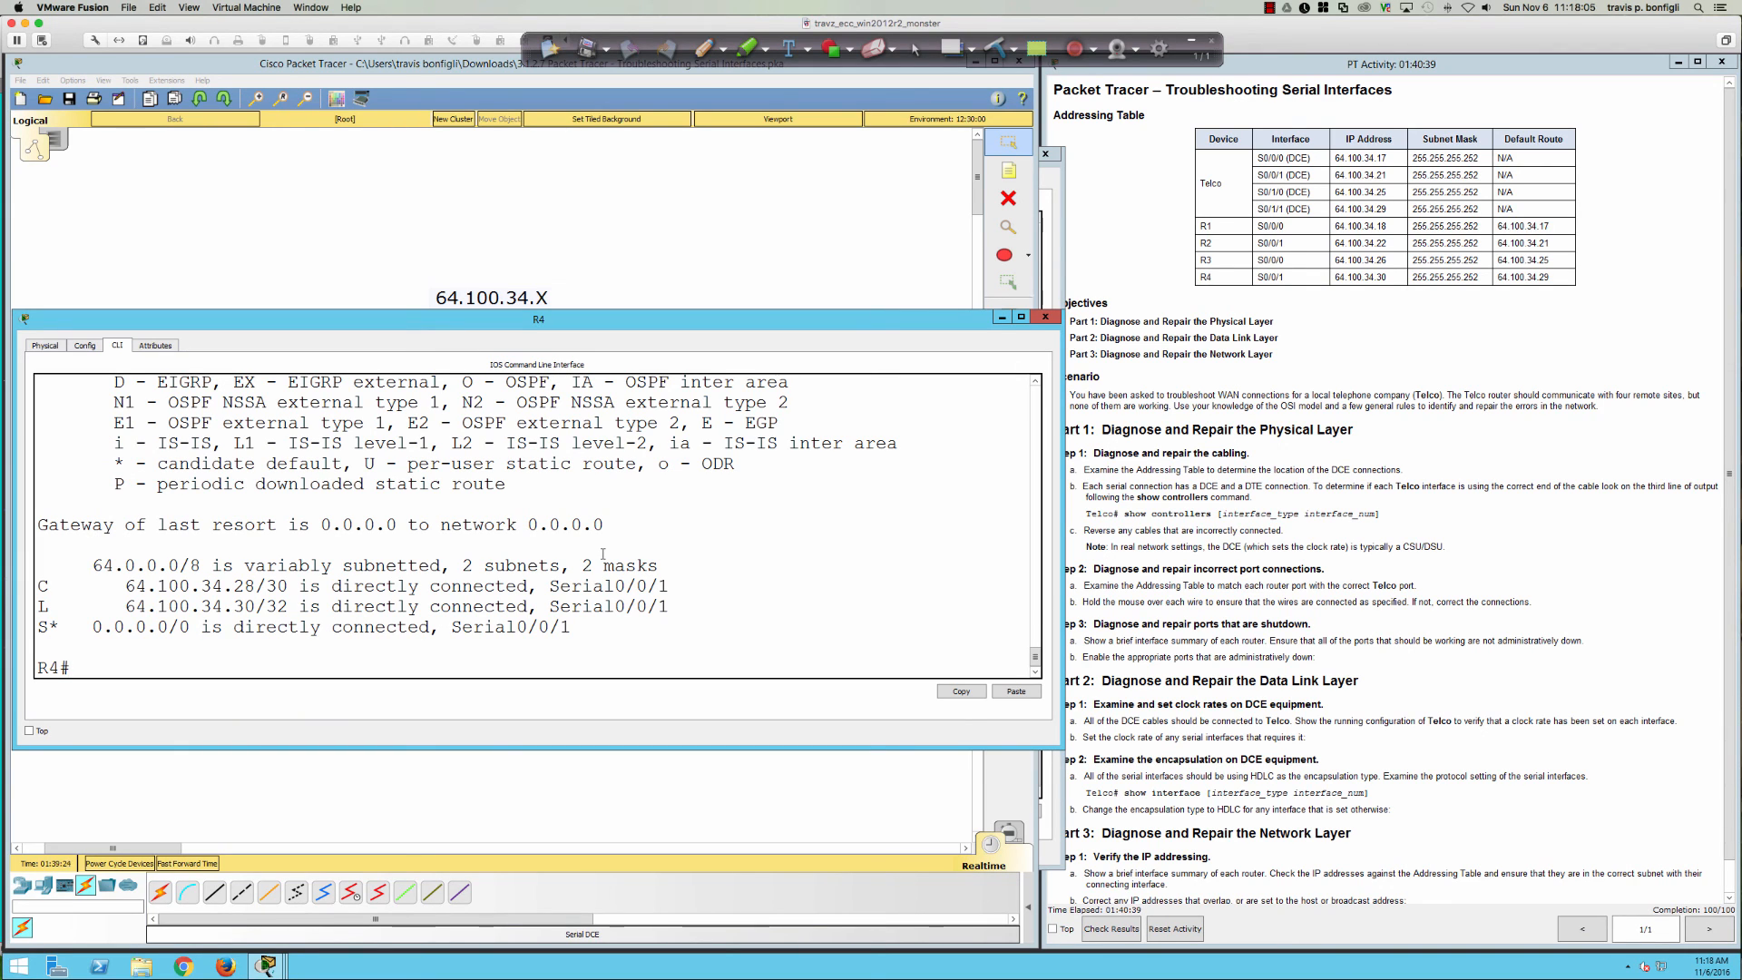
pyautogui.doubleClick(564, 629)
pyautogui.click(690, 626)
# - List only the static route lines of R4's running configuration with sh run | inc route
pyautogui.write('sh run')
pyautogui.press('Return')
pyautogui.press('space')
pyautogui.write('qsh run | inc route')
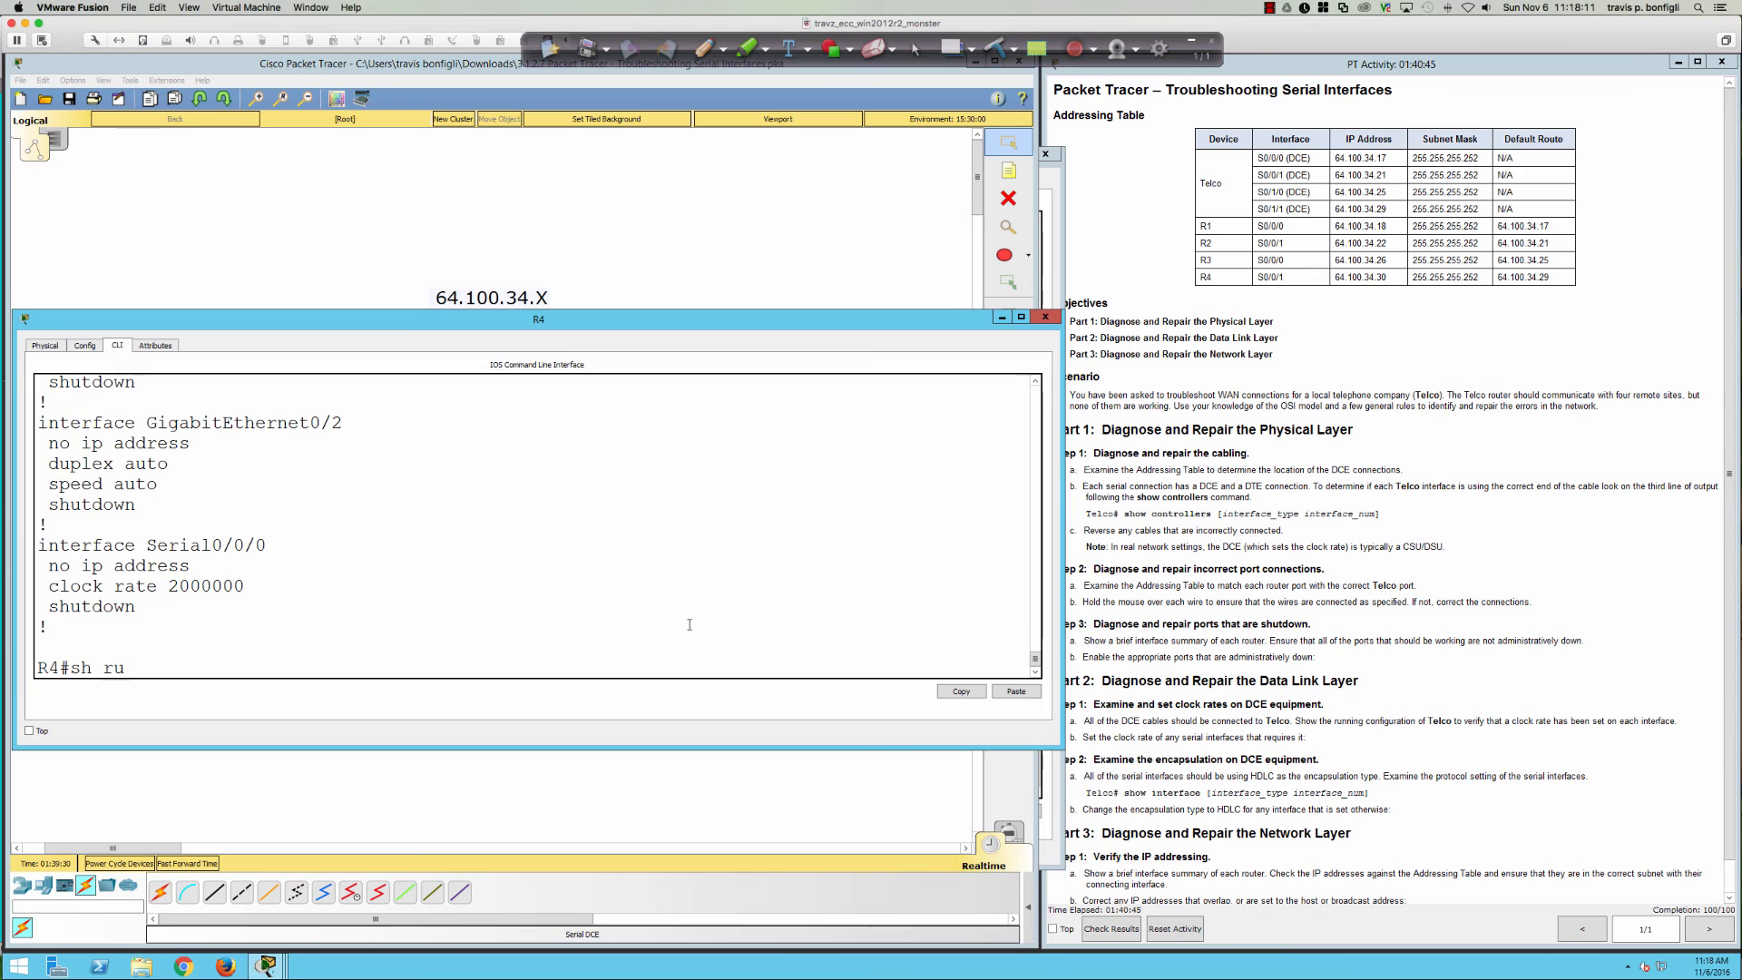
pyautogui.press('Return')
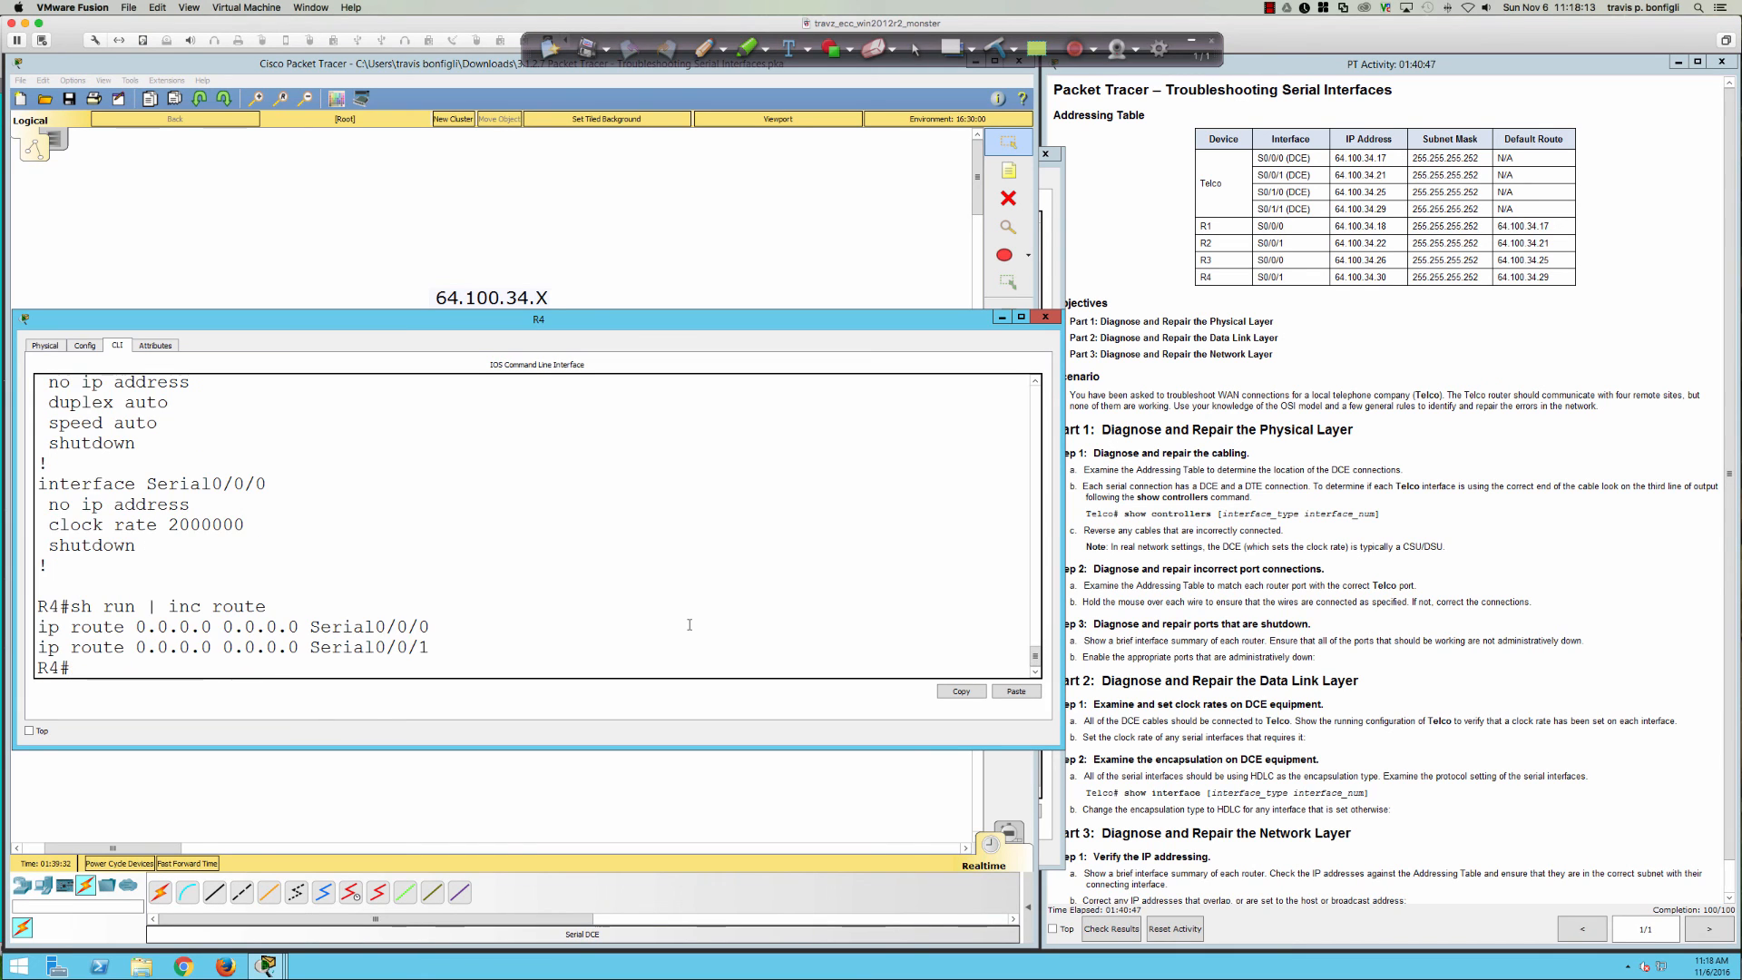
# - Remove R4's static default route 0.0.0.0 0.0.0.0 through s0/0/0, leave configuration mode, and return to the topology
pyautogui.write('conf t')
pyautogui.press('Return')
pyautogui.write('no')
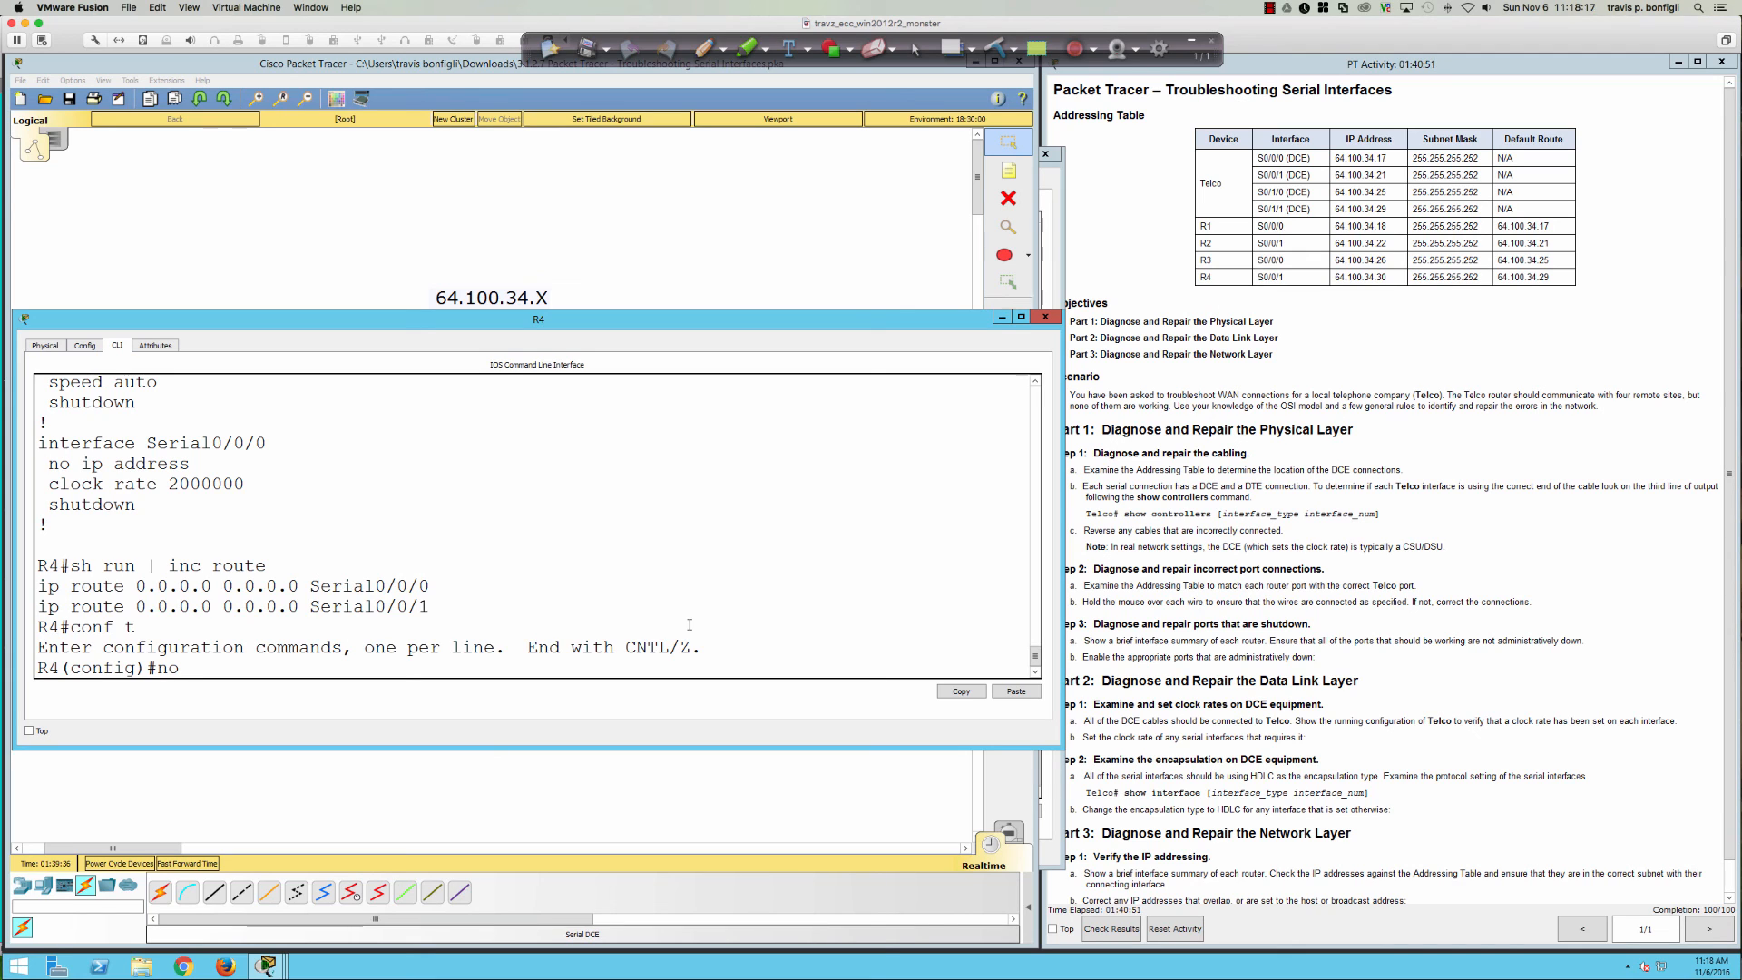
pyautogui.write(' ip route 0.0.0.0 0.0.0.0 s')
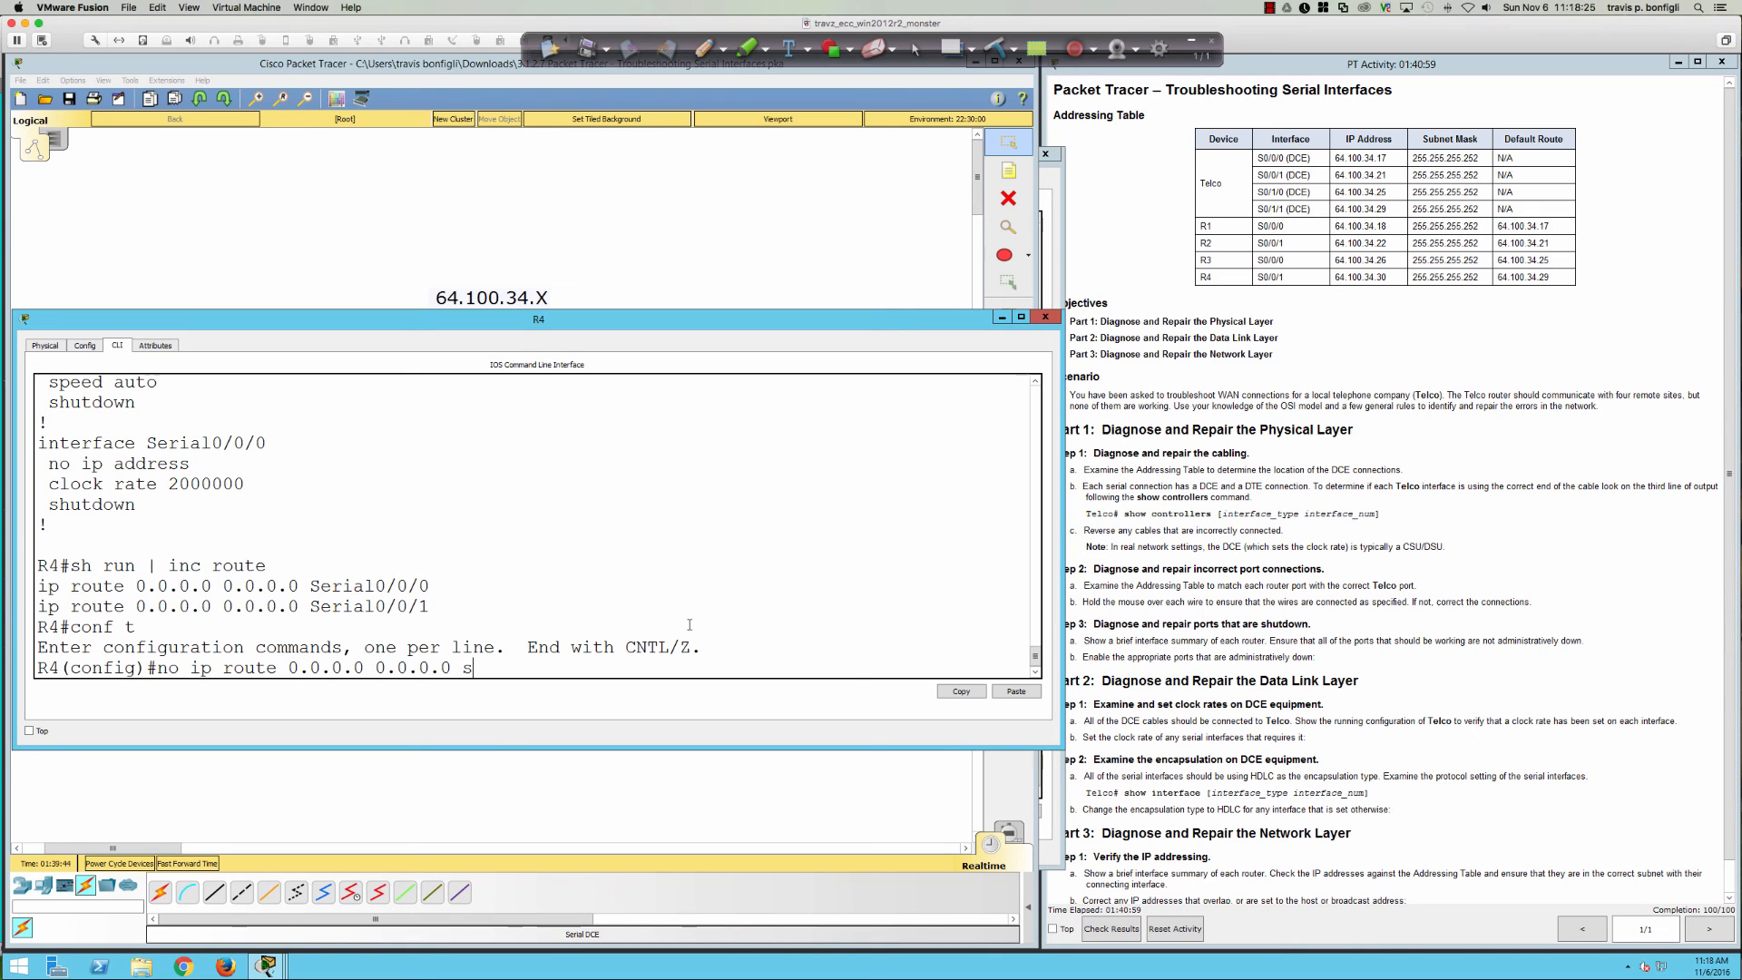
pyautogui.write('0/0/0')
pyautogui.press('Return')
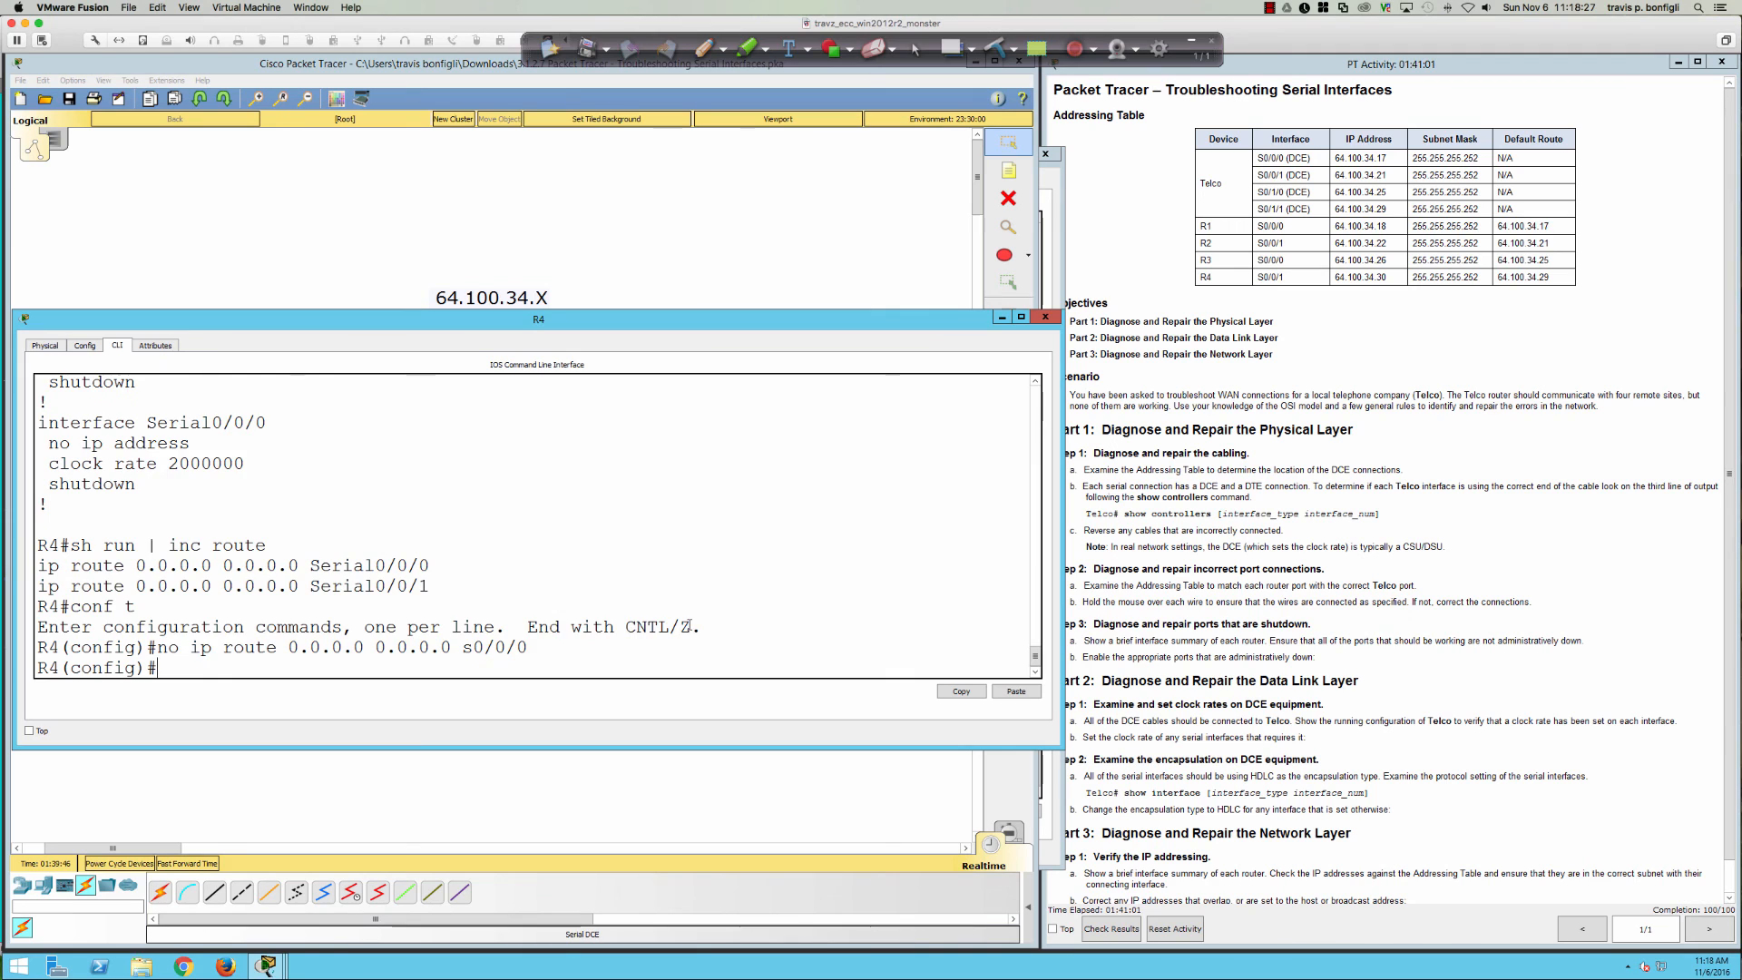
pyautogui.press('Return')
pyautogui.press('Return')
pyautogui.write('end')
pyautogui.press('Return')
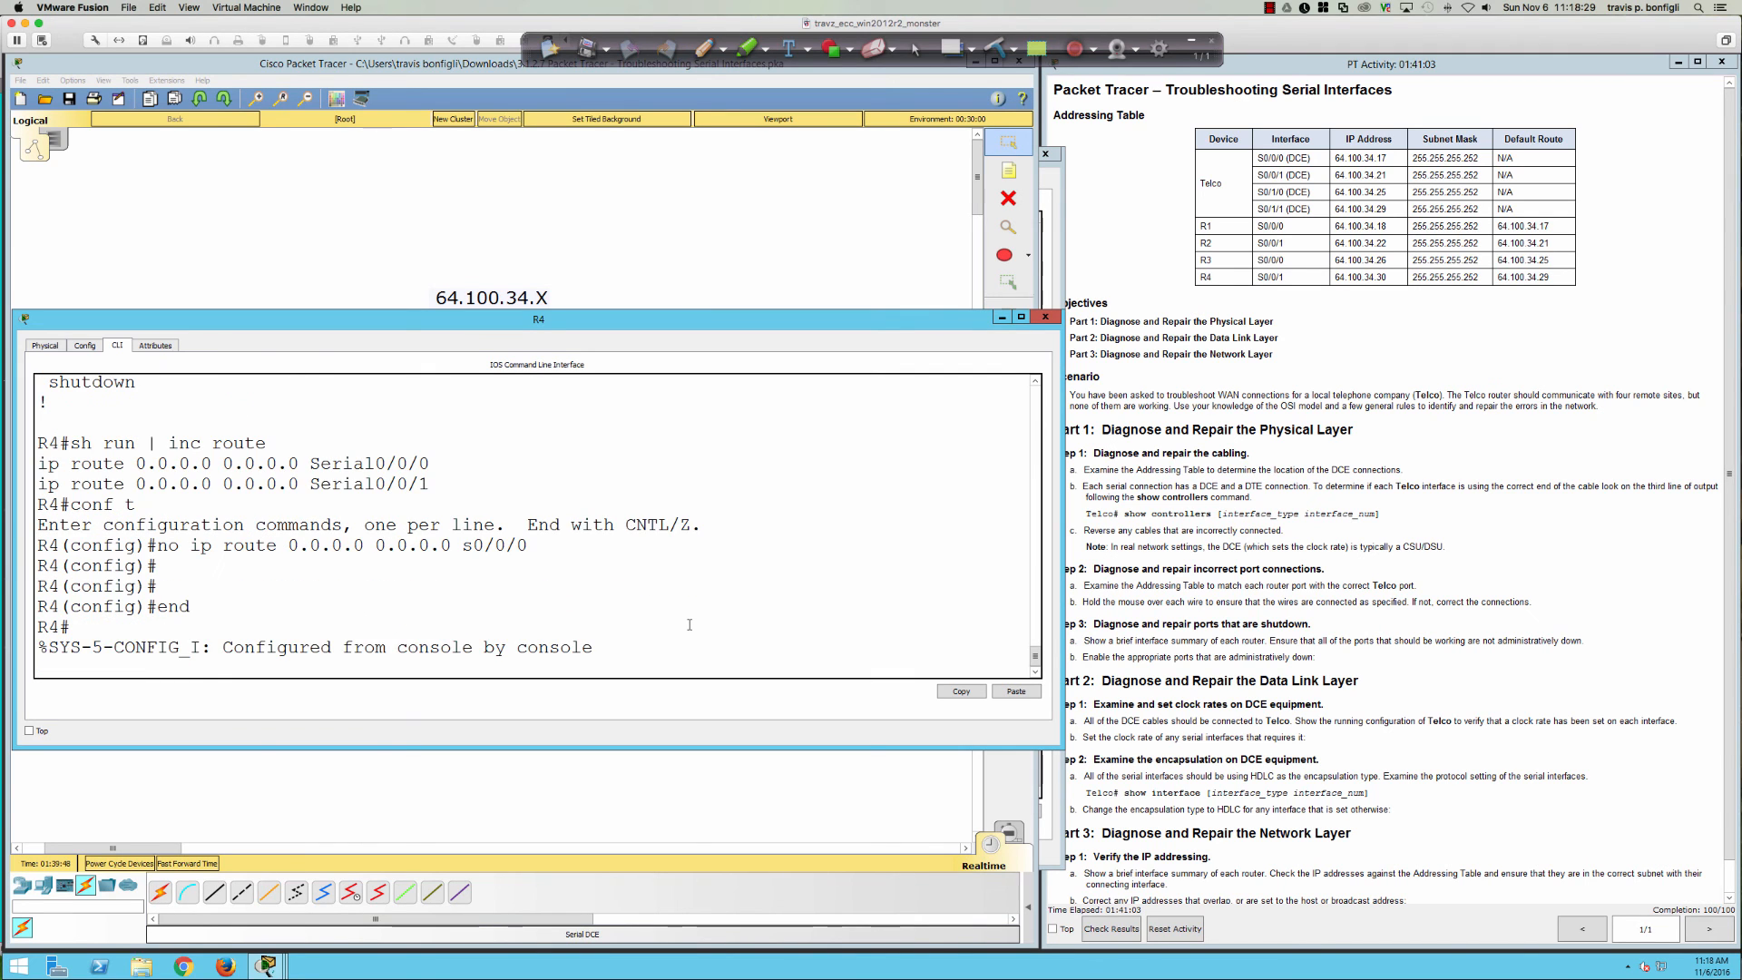
pyautogui.press('Return')
pyautogui.press('Return')
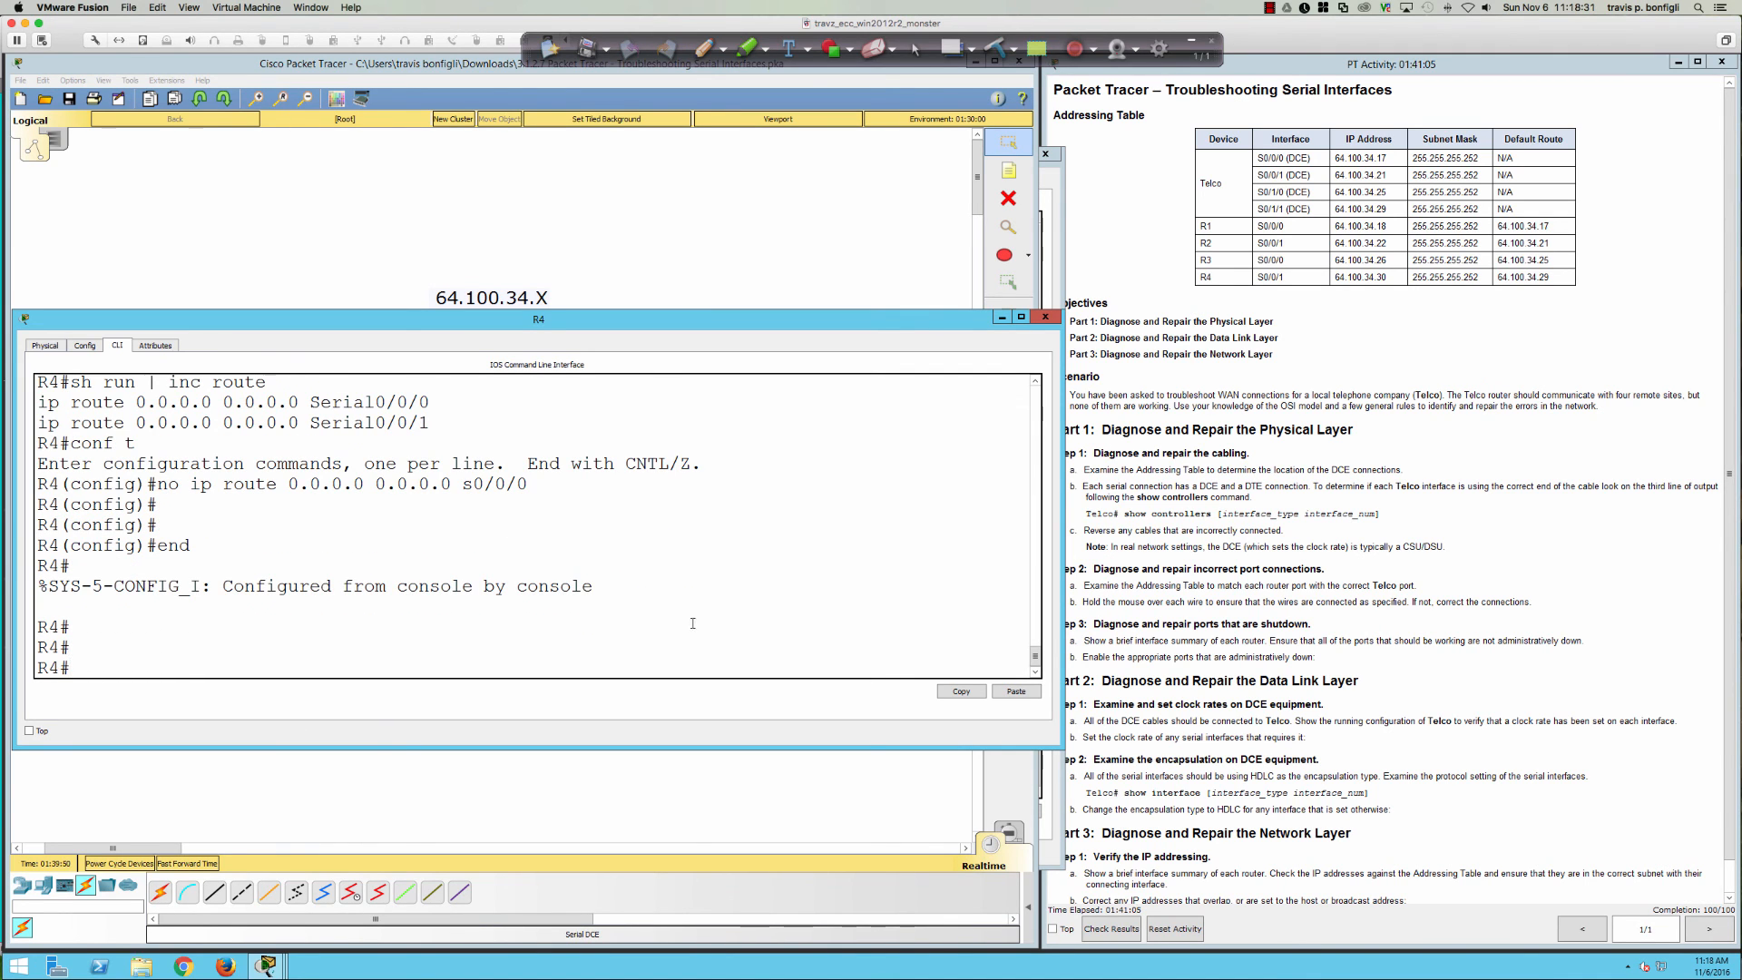
pyautogui.click(756, 775)
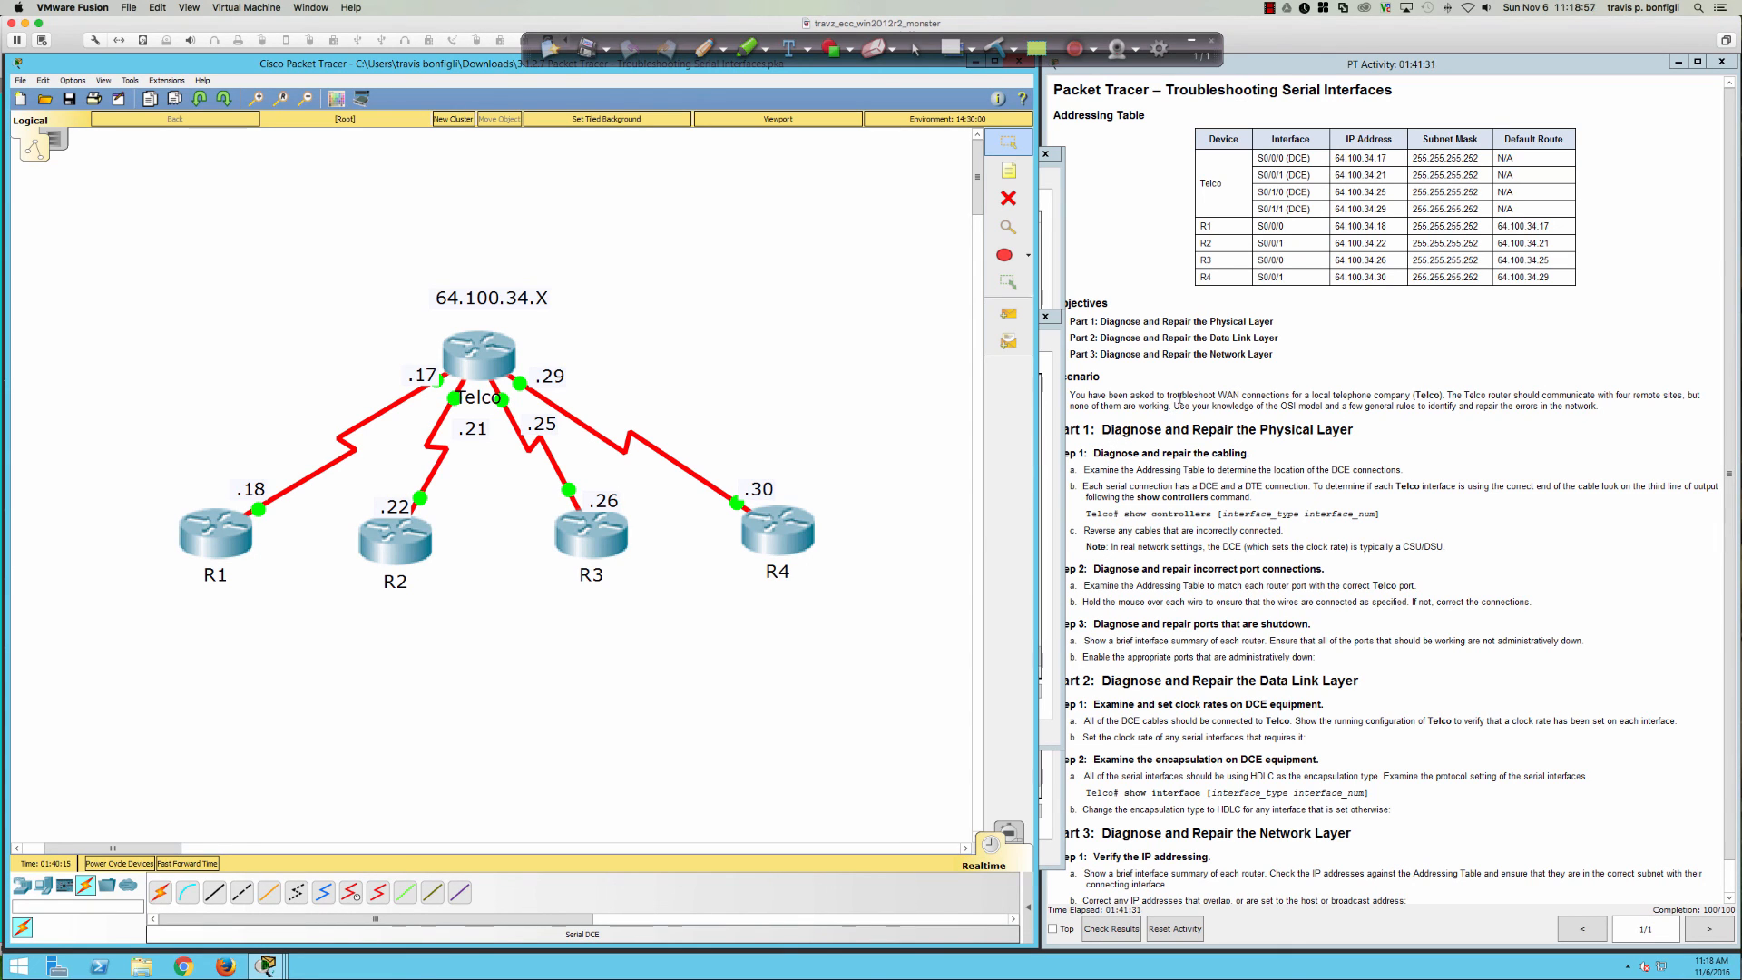
pyautogui.click(1270, 9)
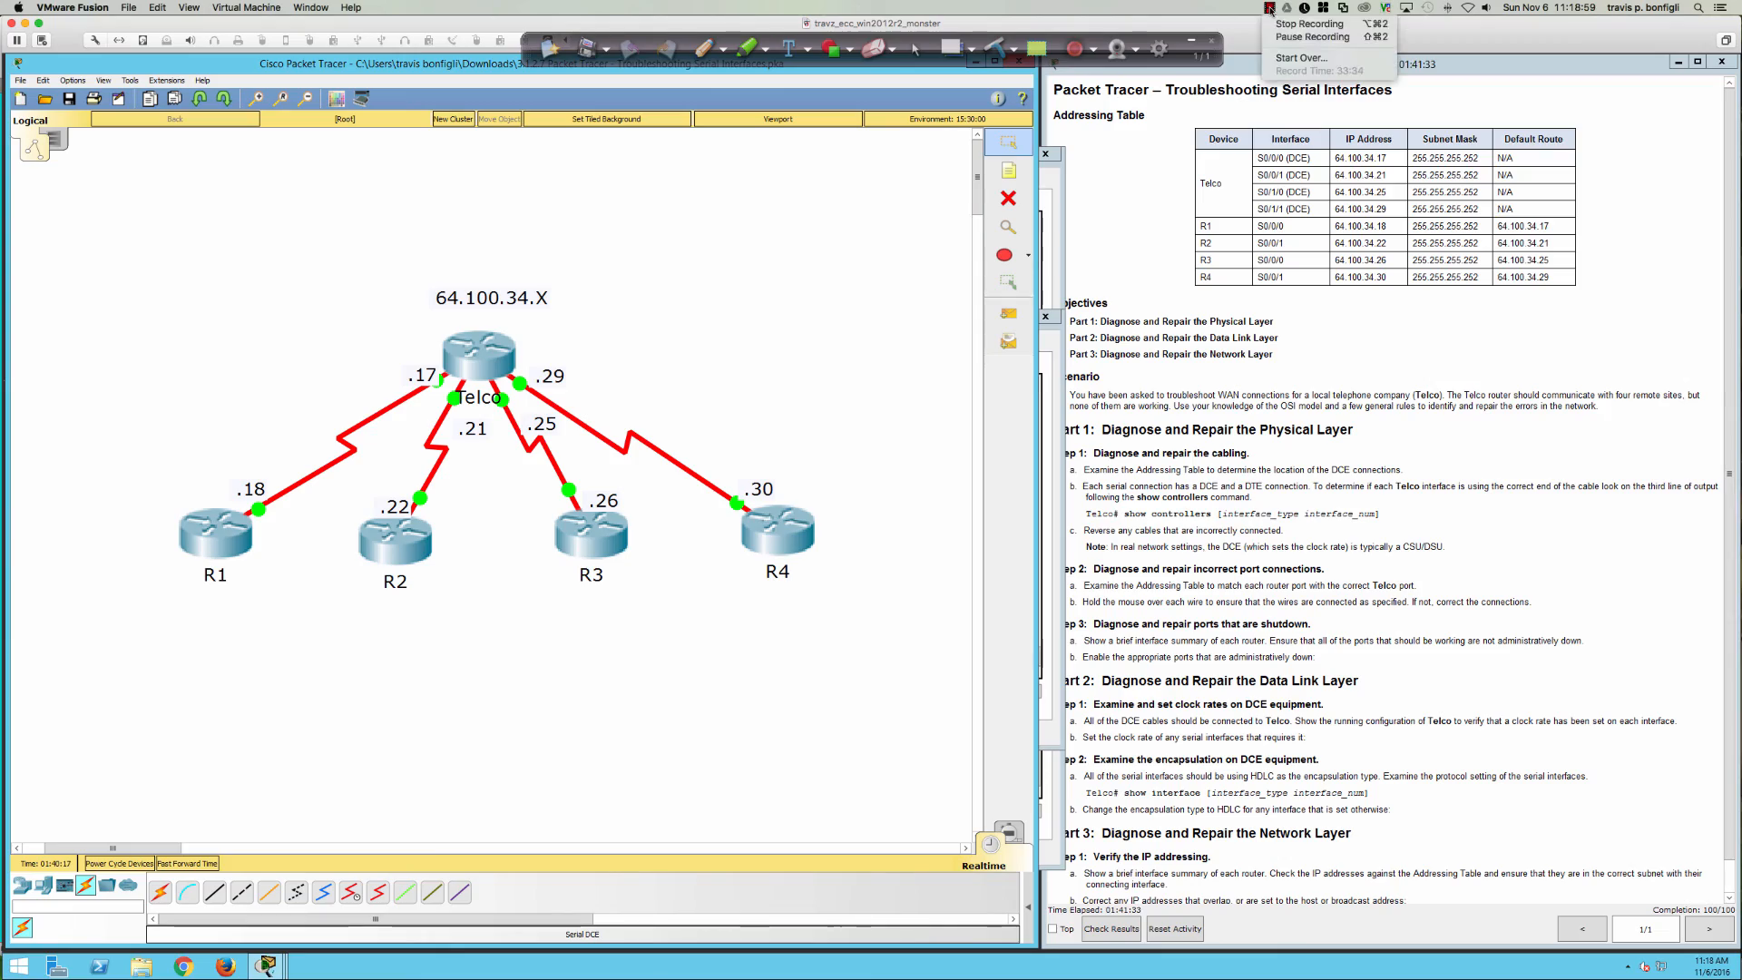